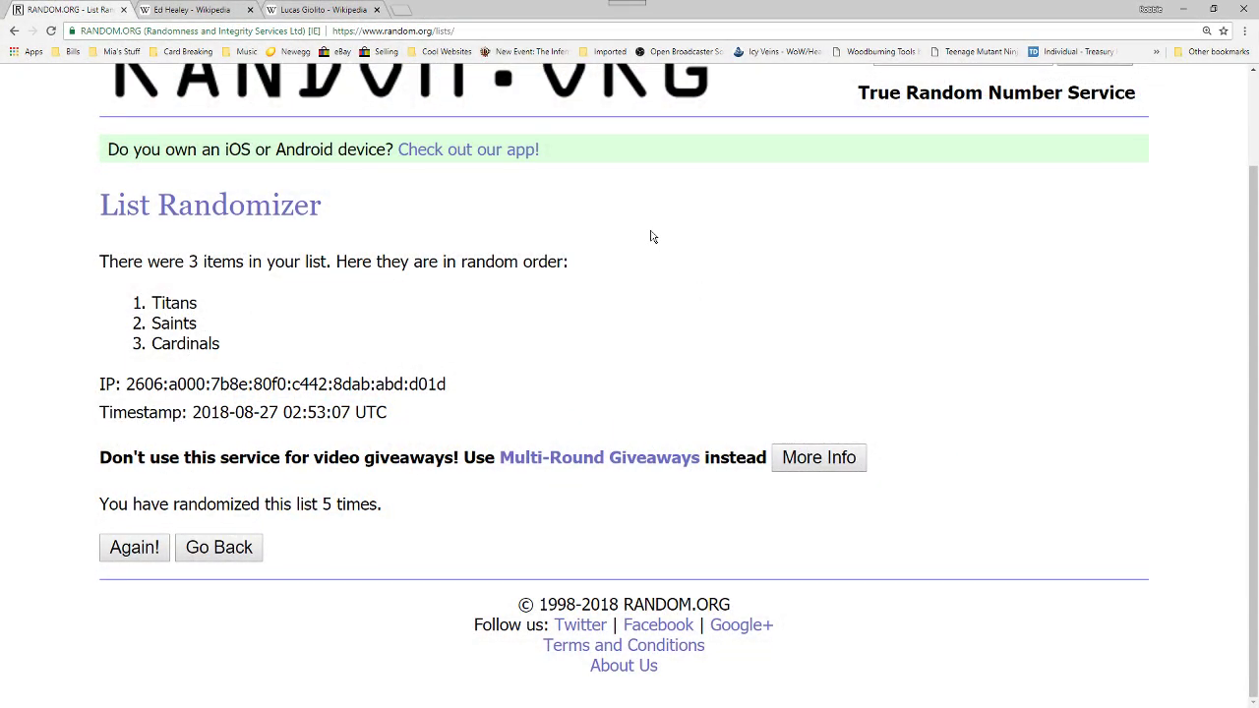
Open a blank List Randomizer form from the Lists & More menu.
scroll(650, 236, up, 2)
mouse_move(418, 126)
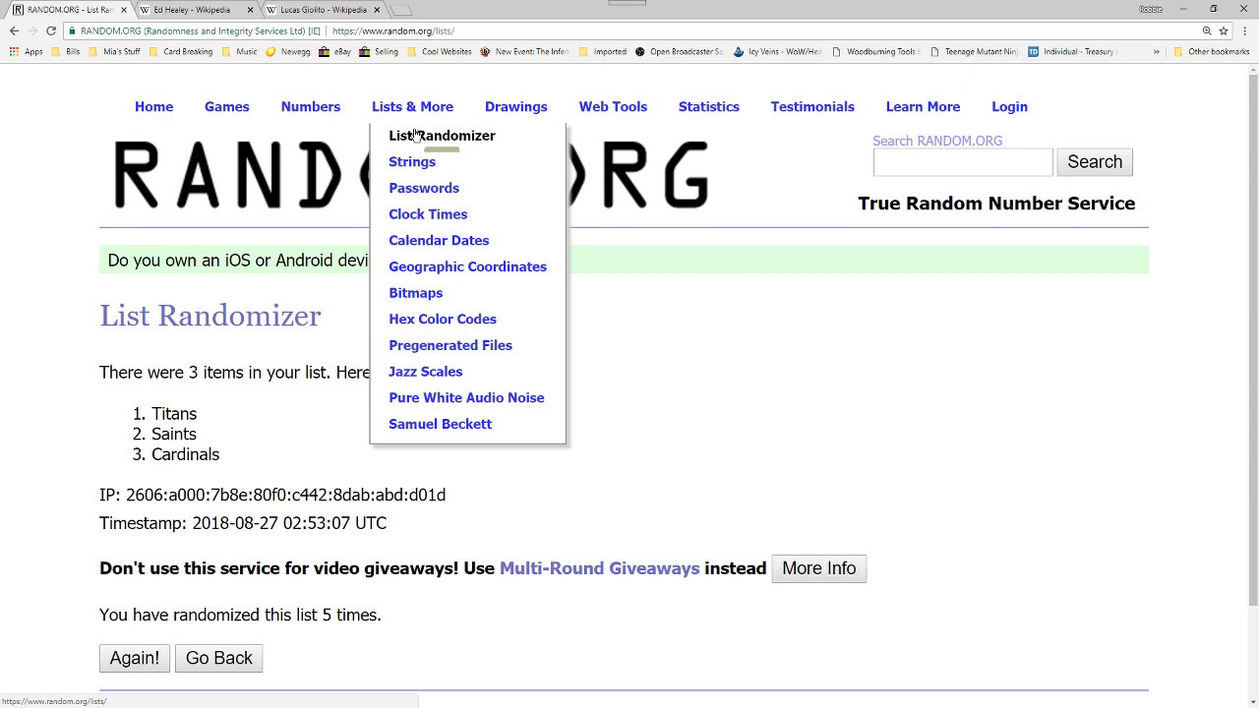
click(417, 135)
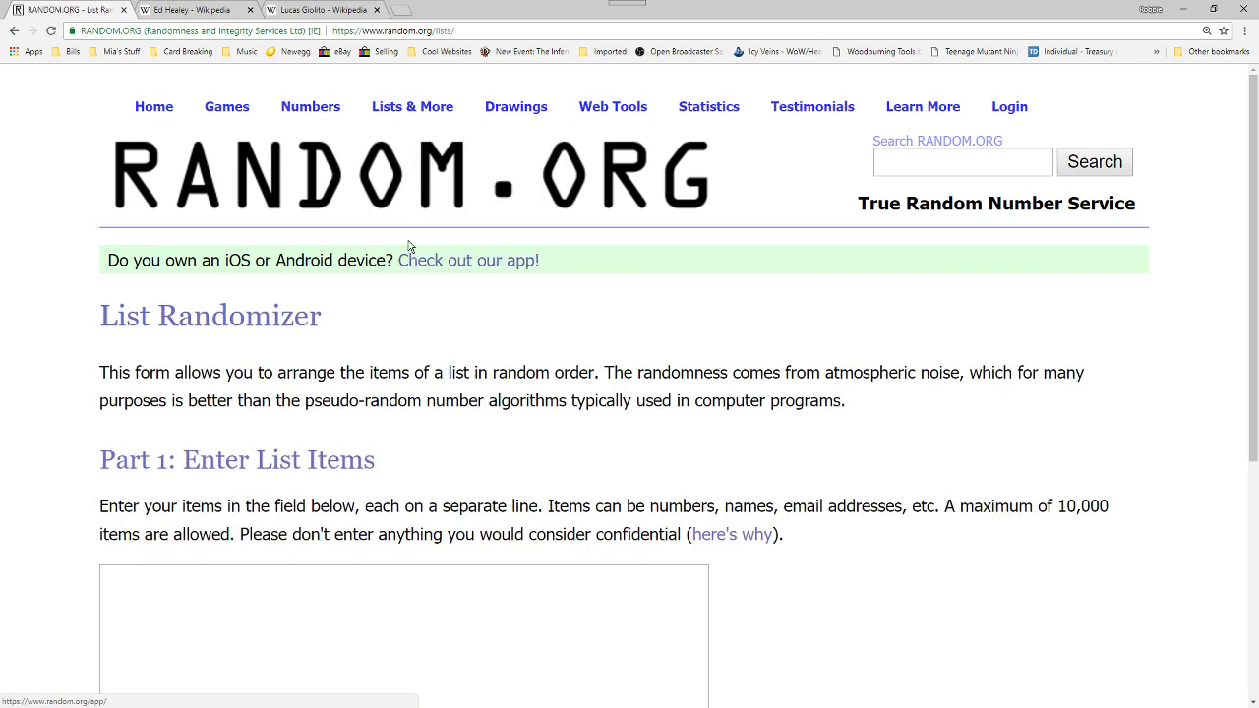
Enter Mets and Red Sox on separate lines and randomize the list.
click(308, 580)
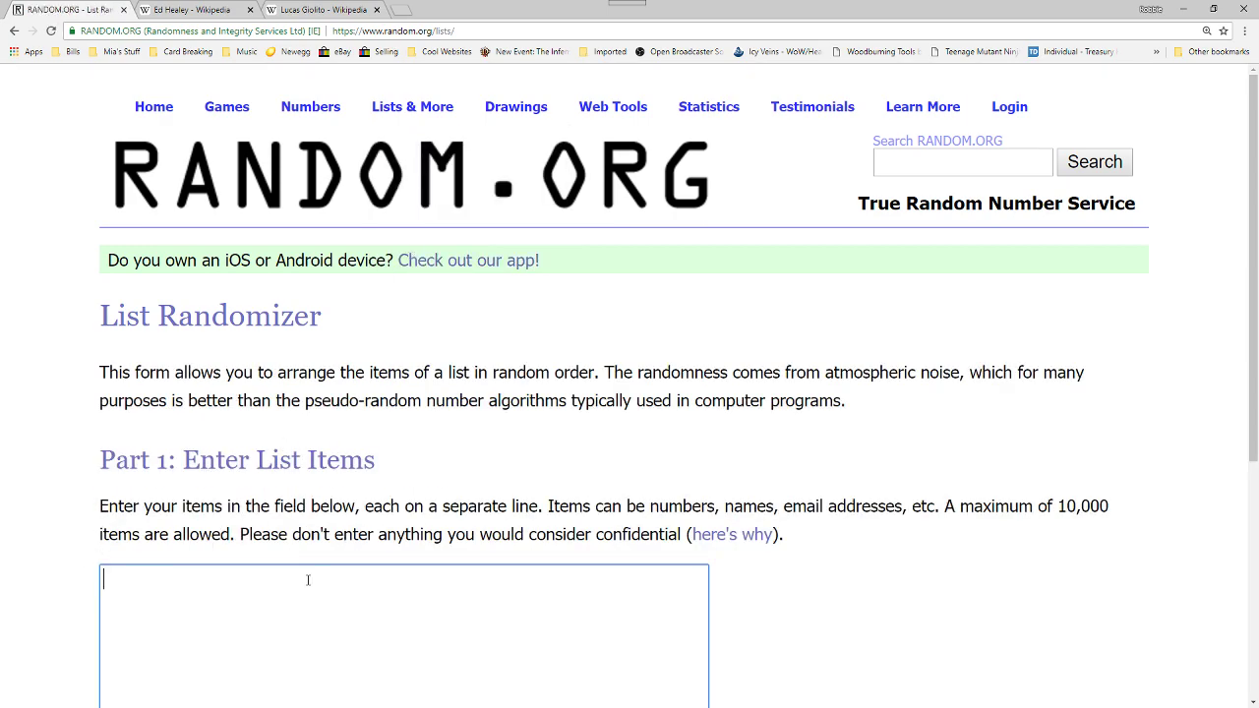
text(Mets)
key(Return)
text(Red Sox)
scroll(300, 586, down, 4)
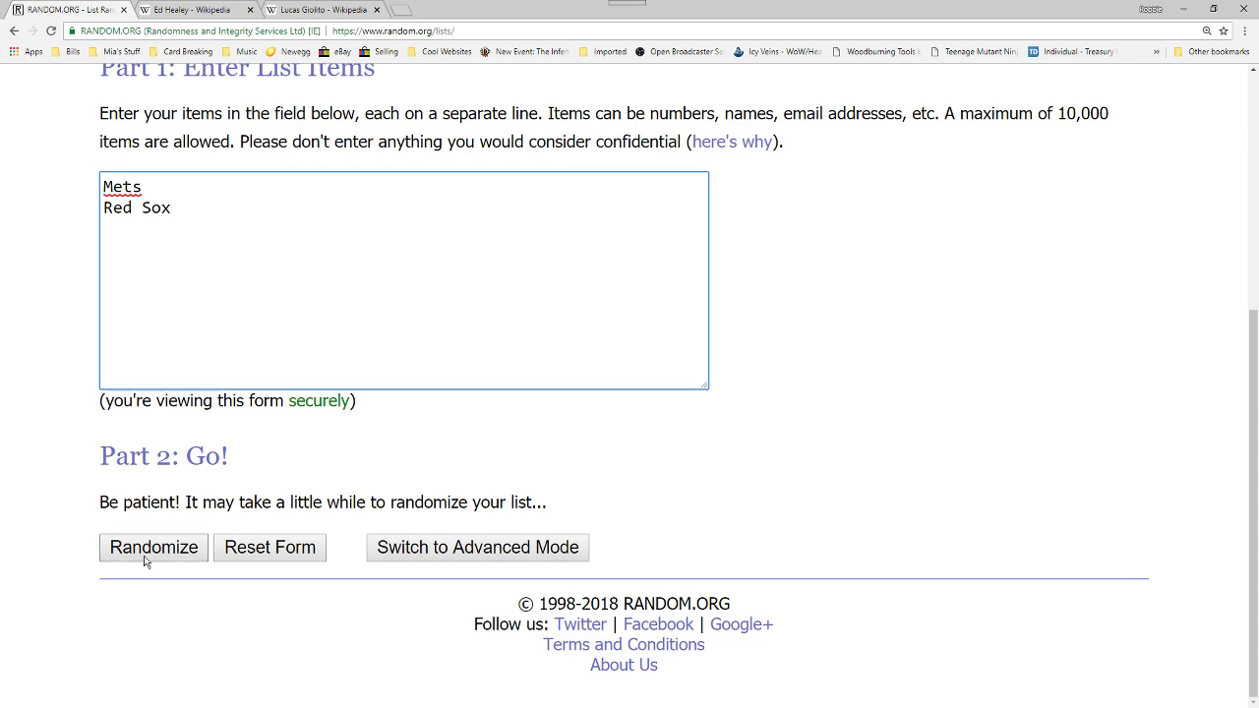
click(175, 554)
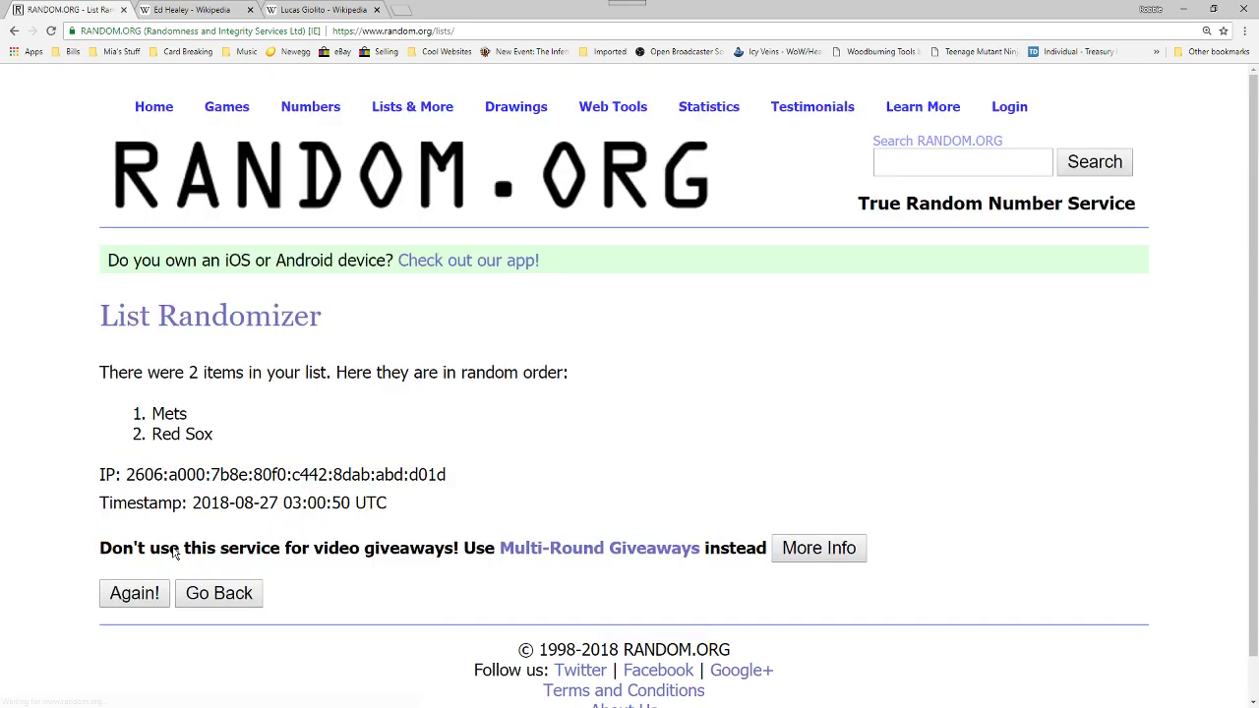
Re-randomize three more times to reach five runs, then highlight the first-place Red Sox.
click(148, 545)
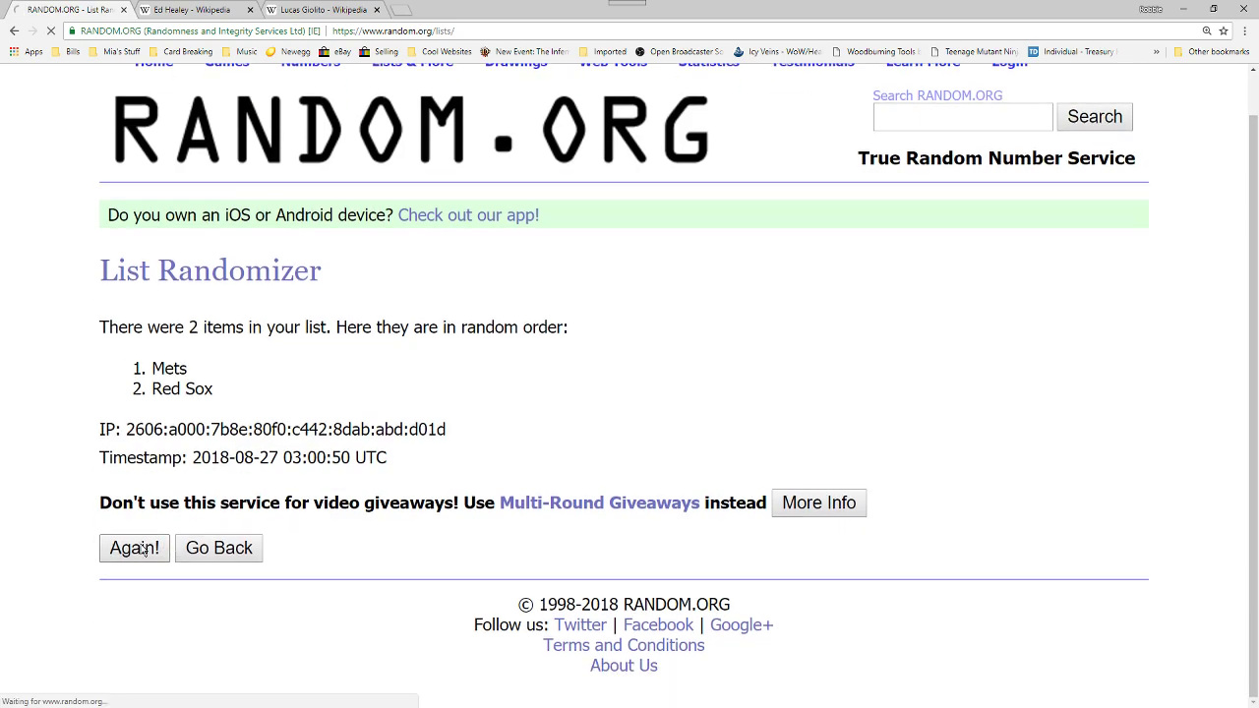
click(141, 556)
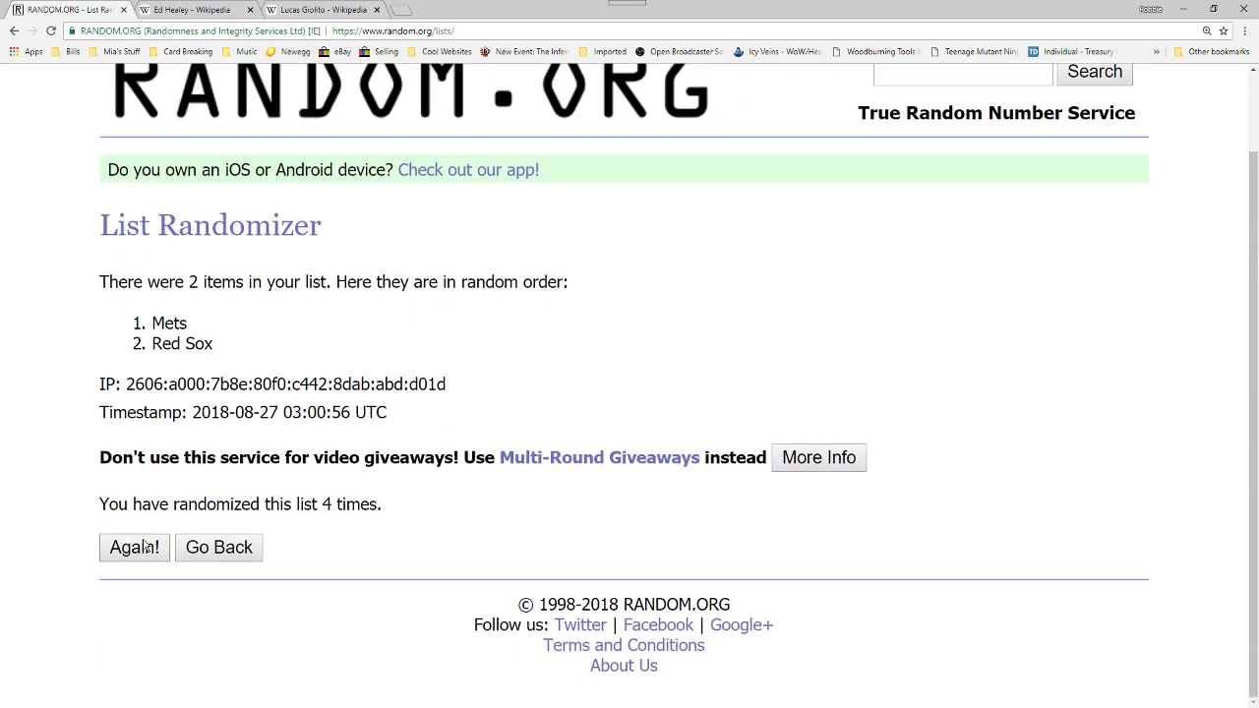
click(146, 549)
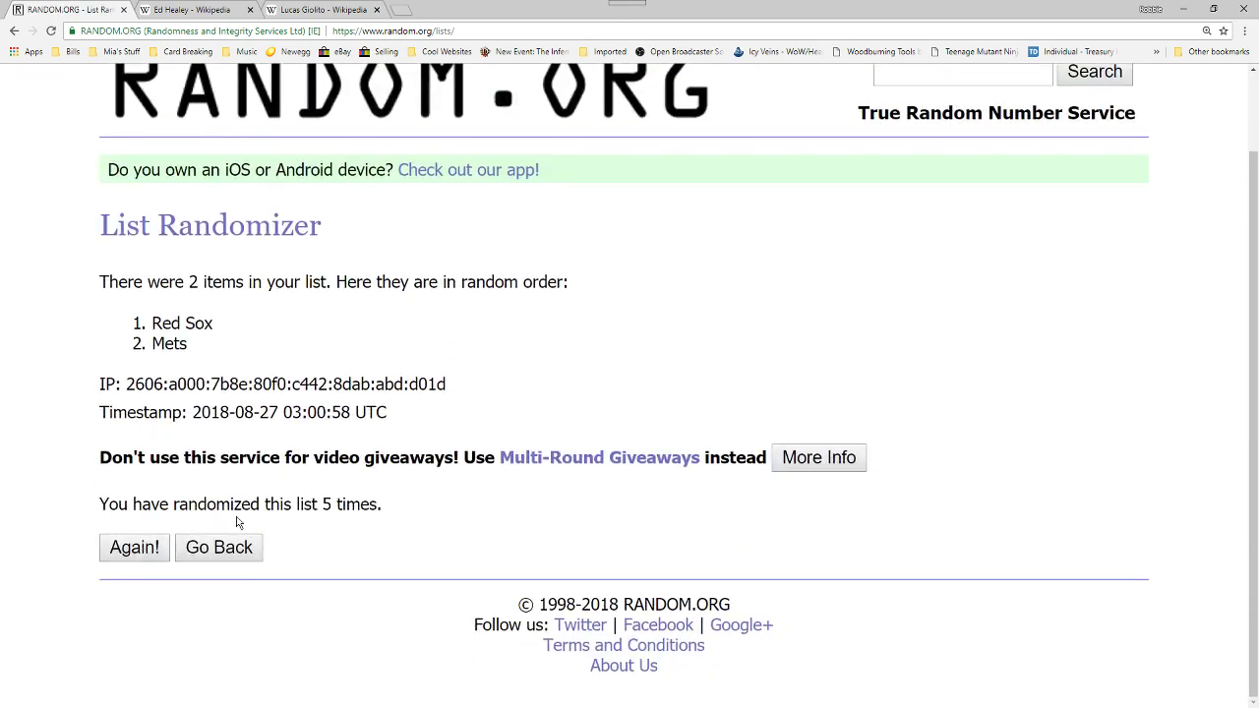
drag(148, 325, 225, 323)
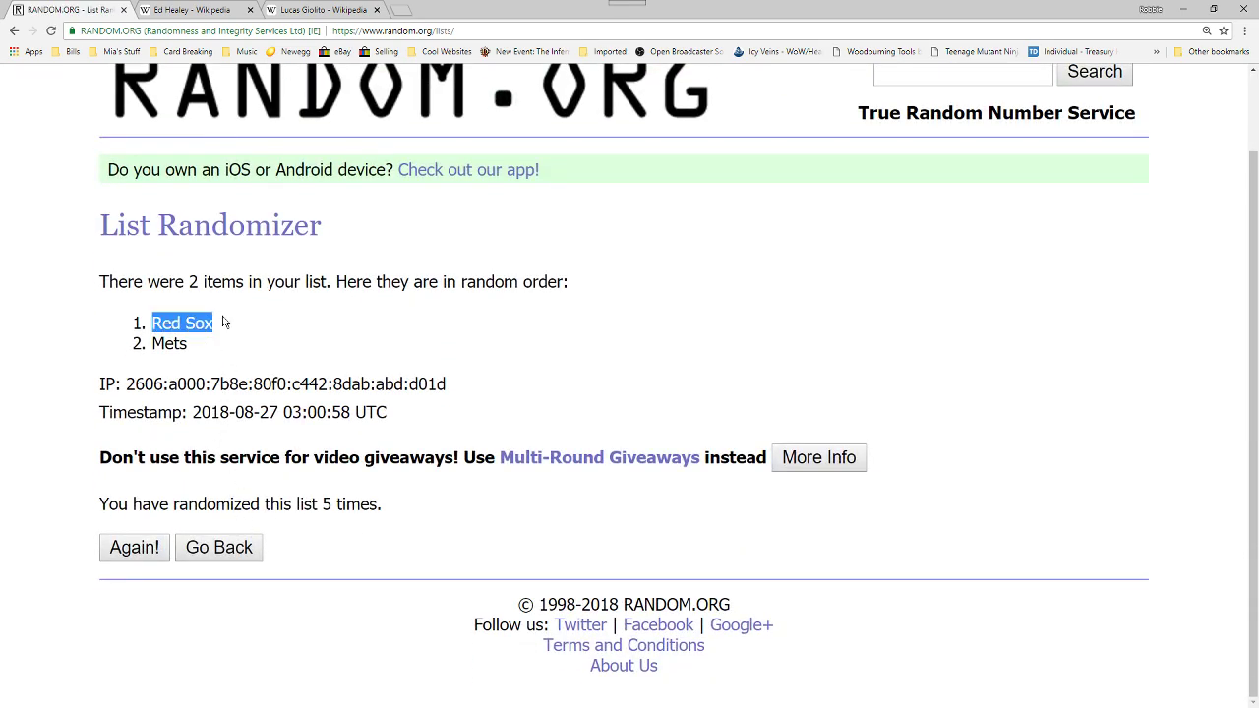
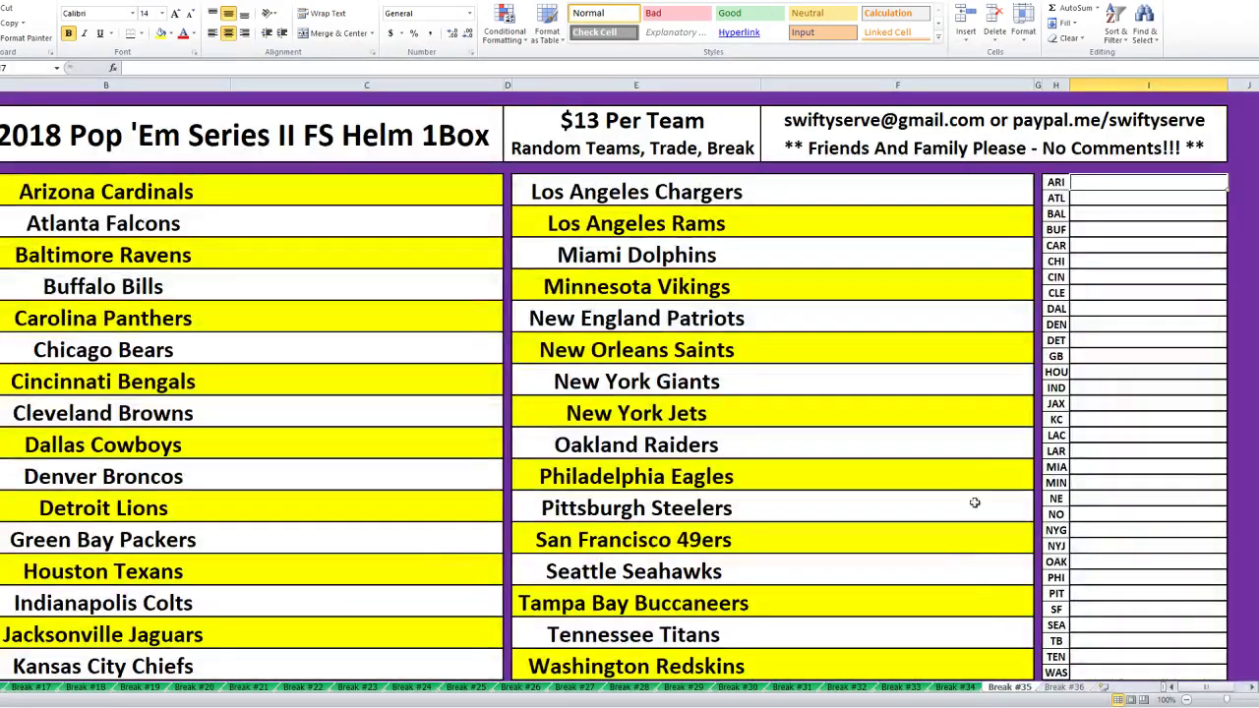
Change the break title from 1Box to FS Helm 2Box.
click(402, 100)
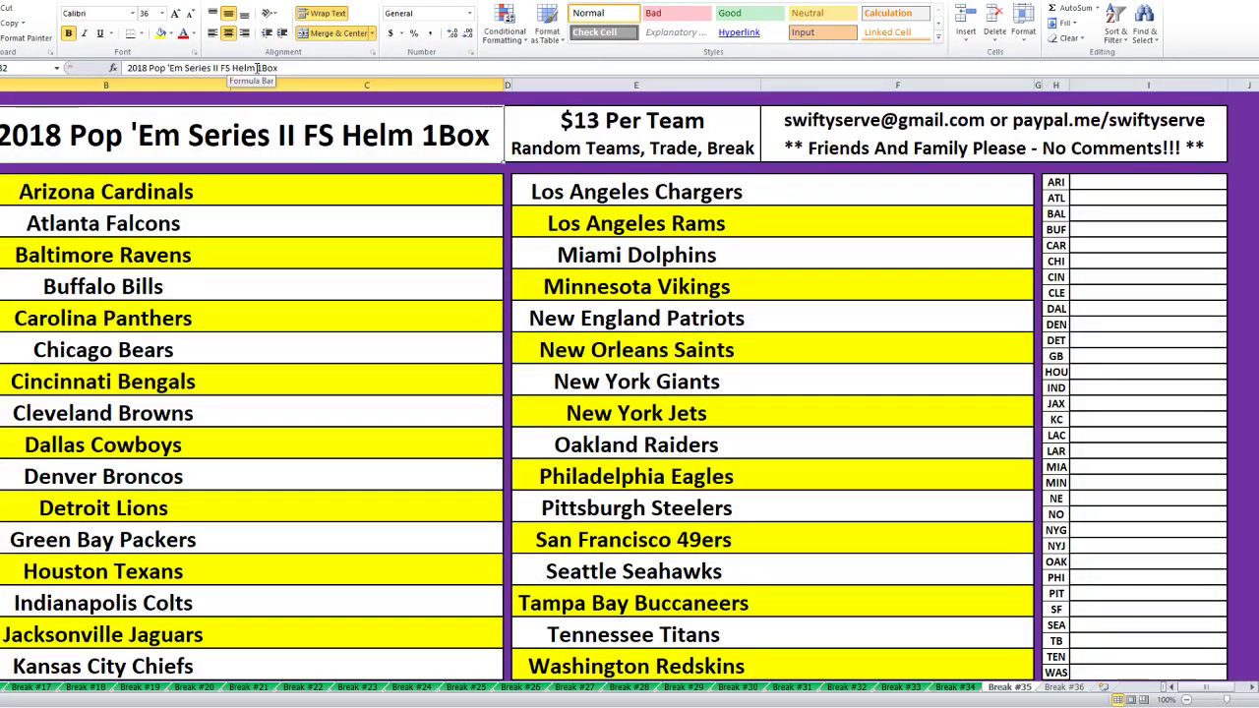
click(259, 68)
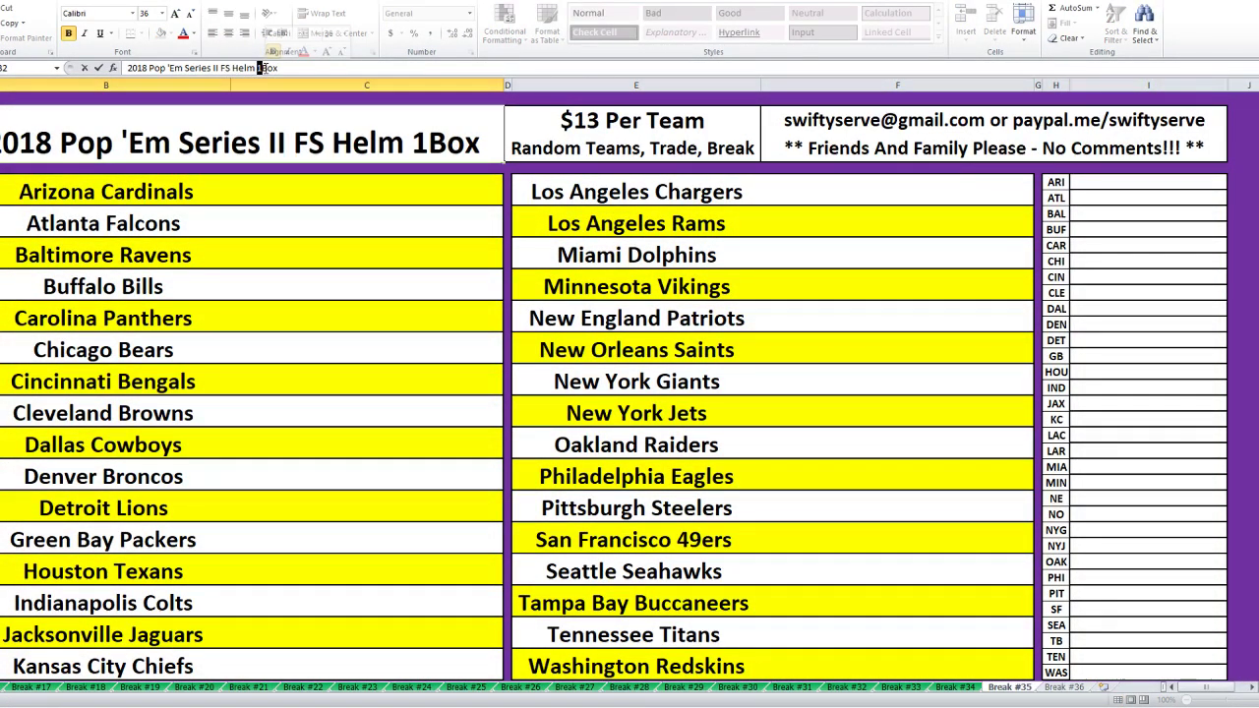
text(2)
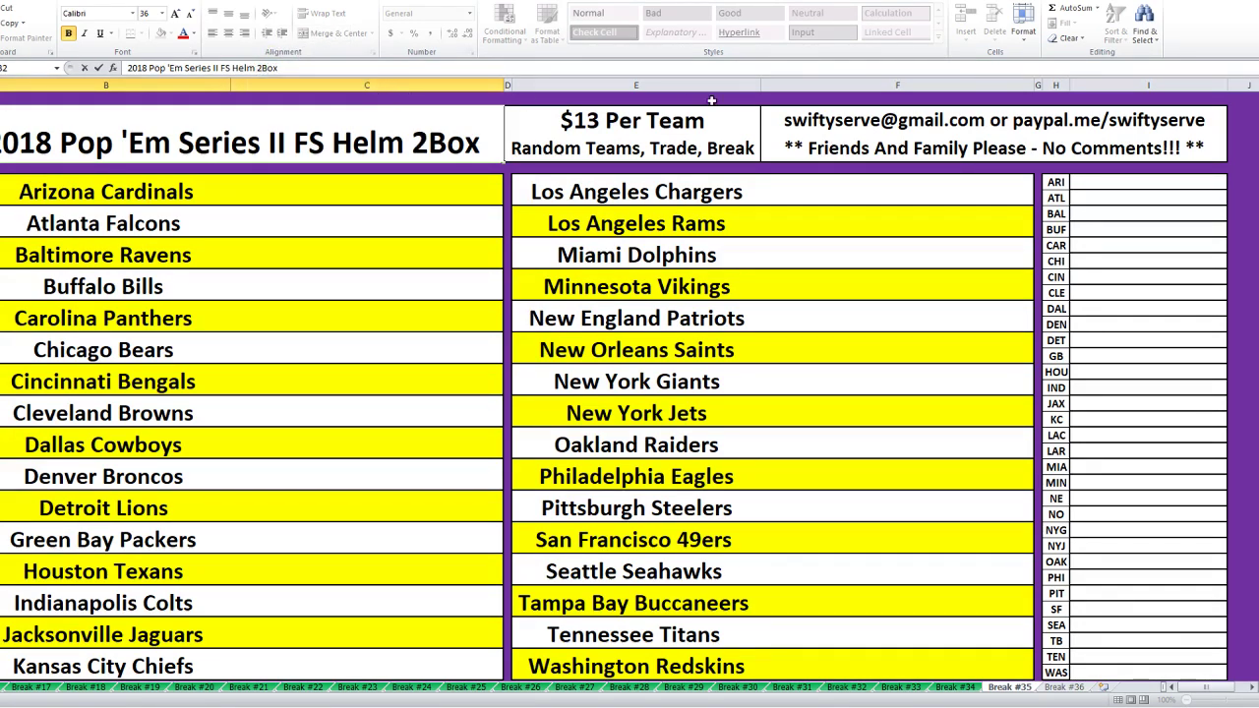
Change the price from $13 to $25 Per Team.
click(626, 122)
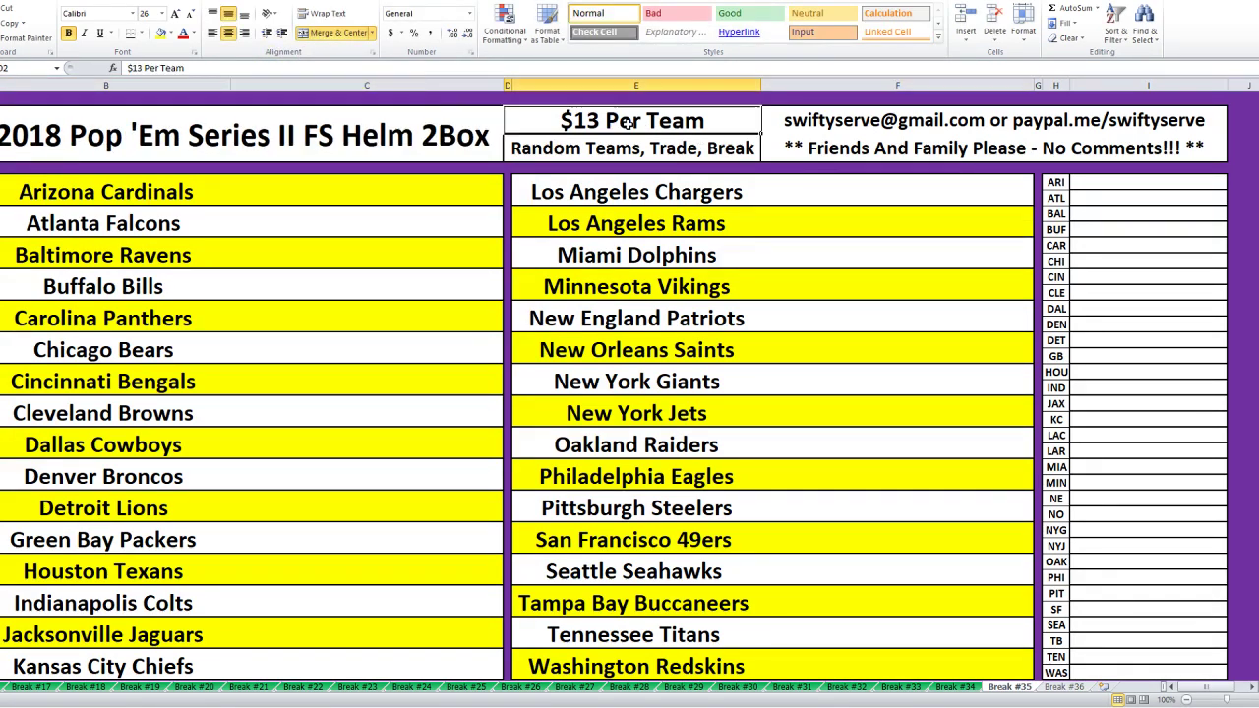
click(138, 67)
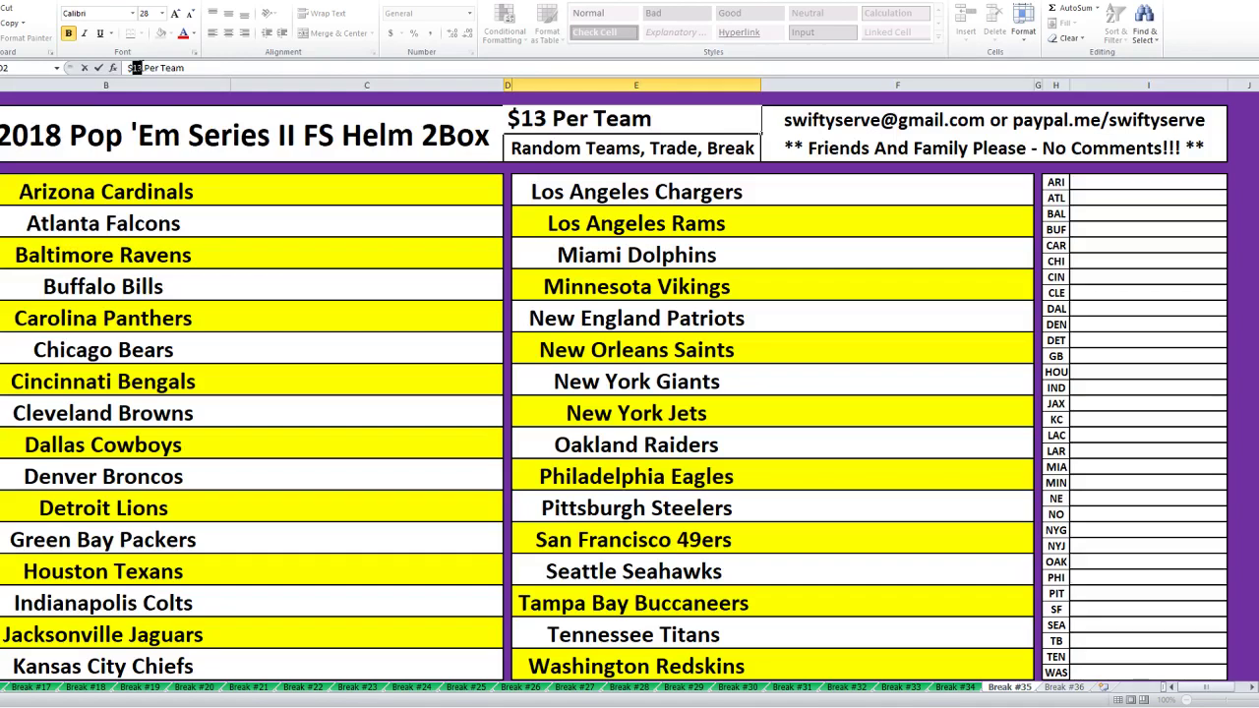
text(25)
click(1183, 181)
key(ctrl+Home)
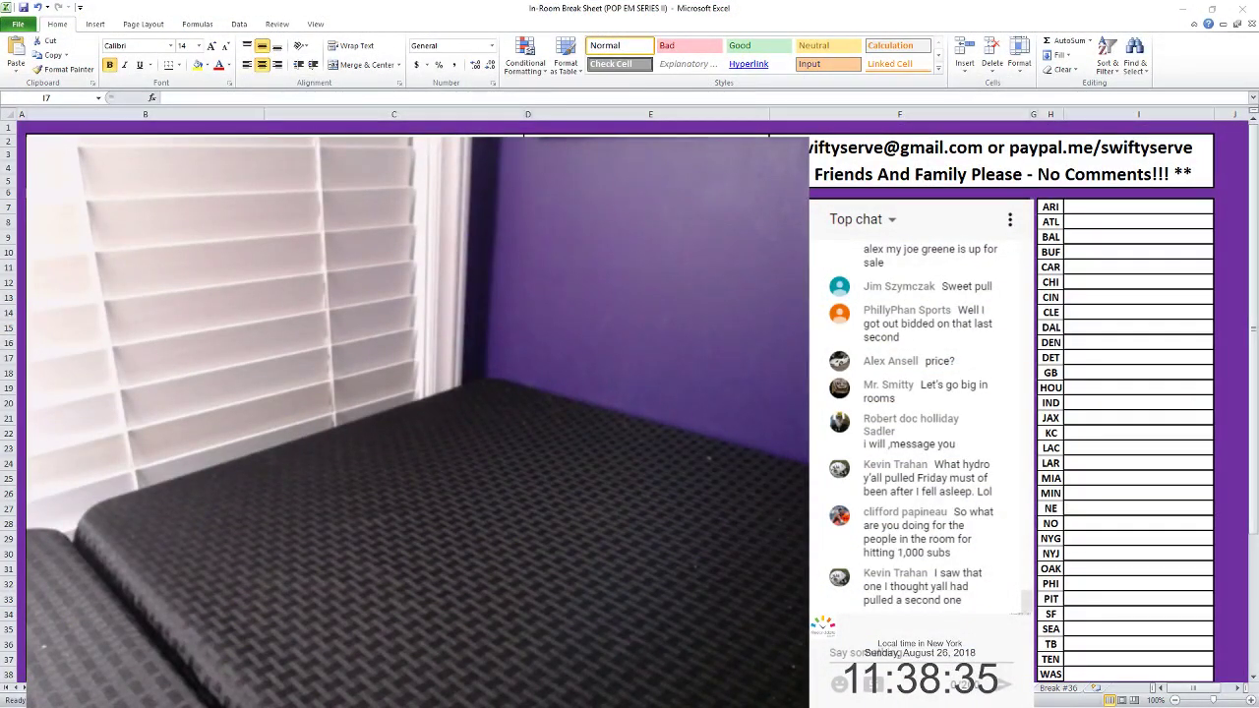
Enter the buyer names for ARI, ATL, BAL, BUF, CAR, CHI and CIN in column I.
click(1168, 206)
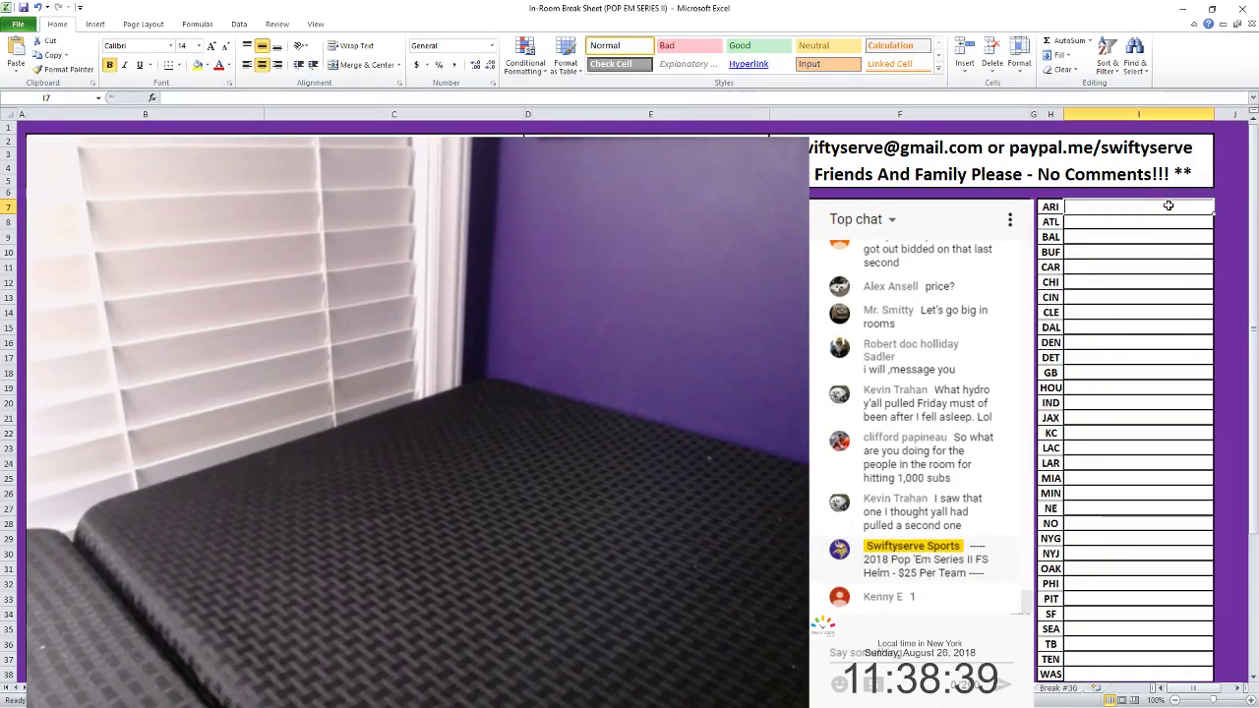
text(kenny e)
key(Return)
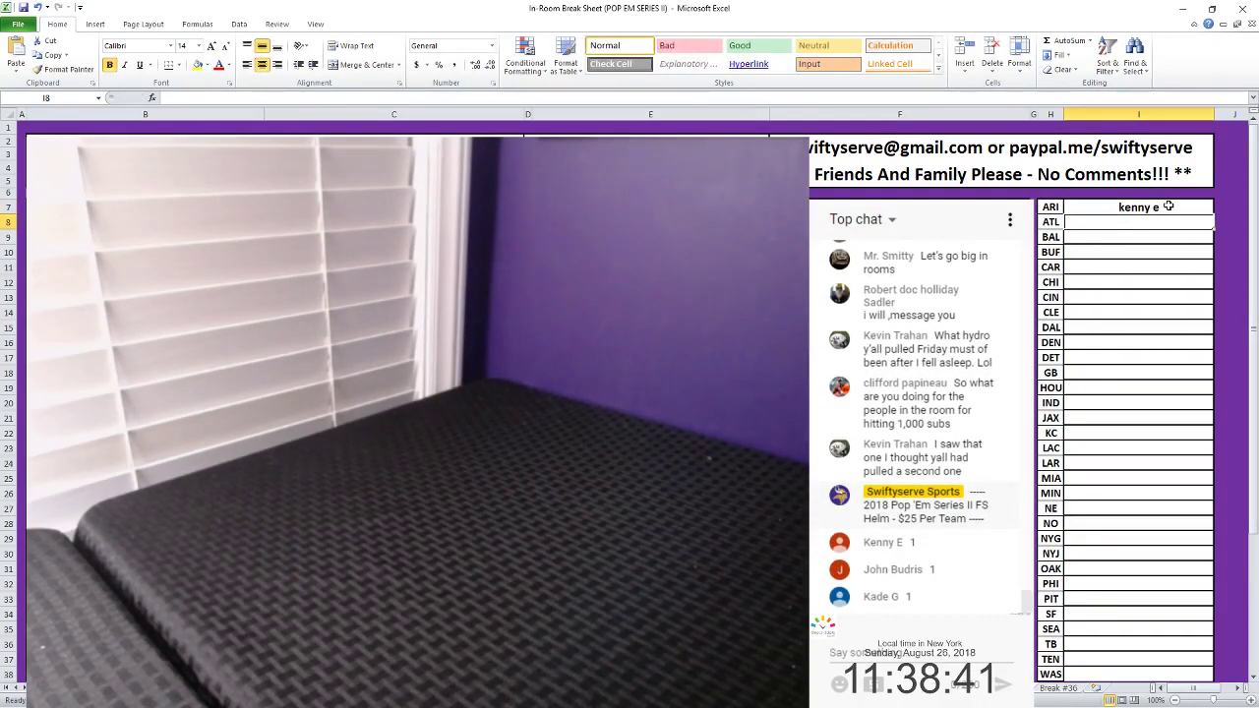
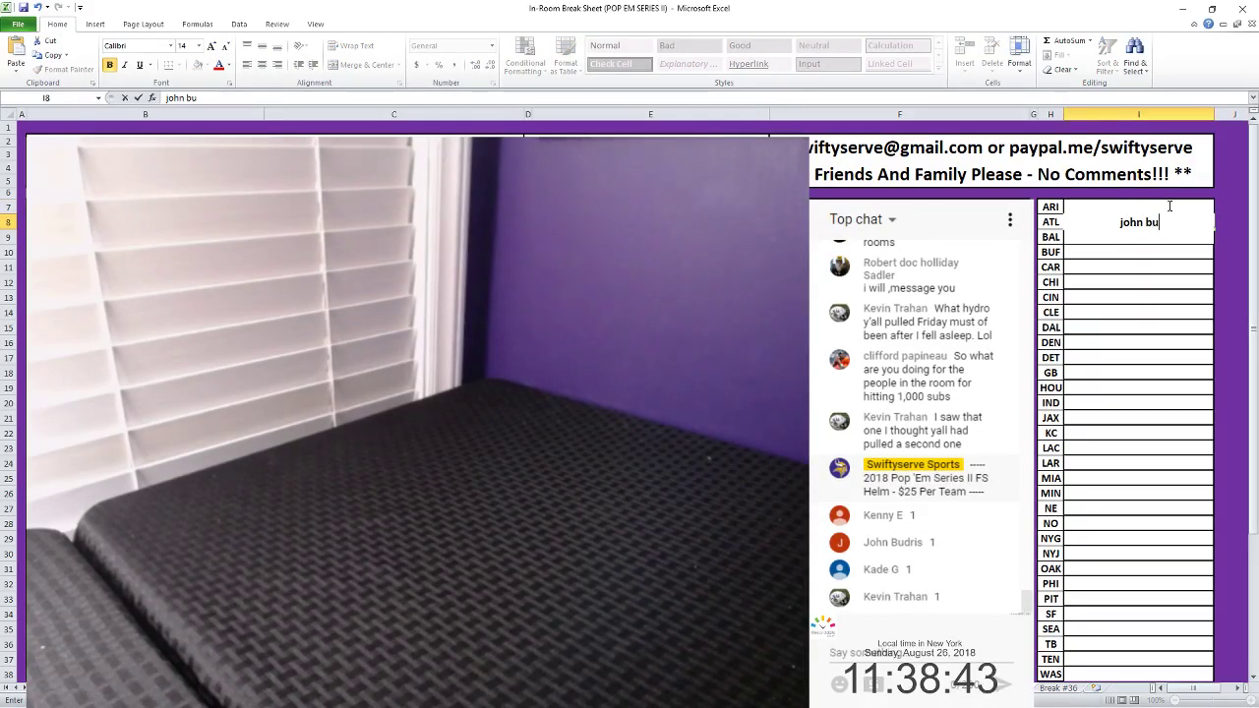
key(Return)
text(kade g)
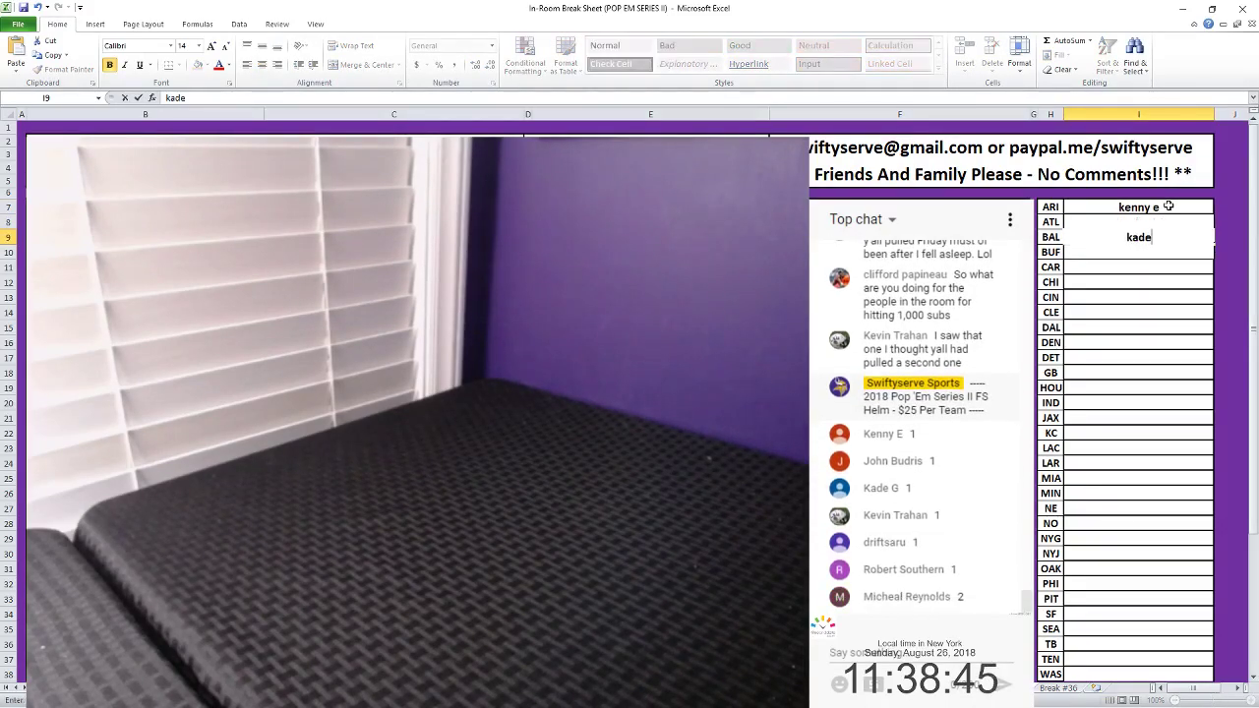
key(Return)
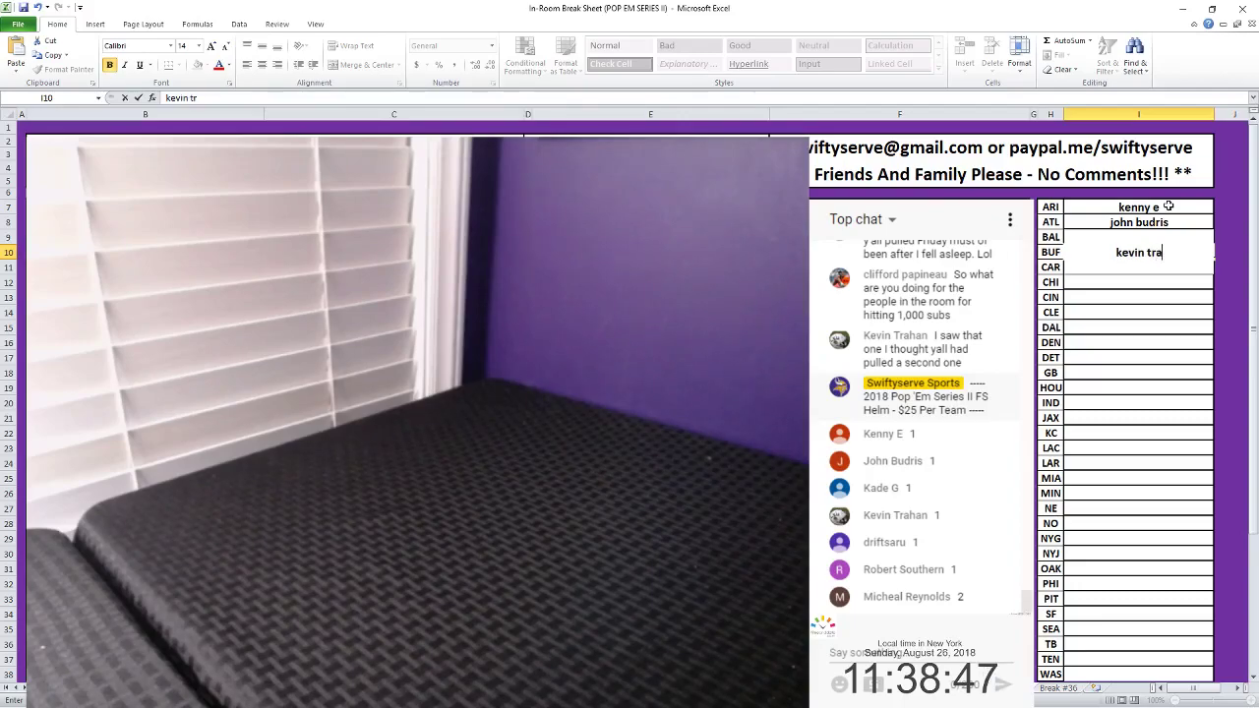
key(Return)
text(driftsaru2)
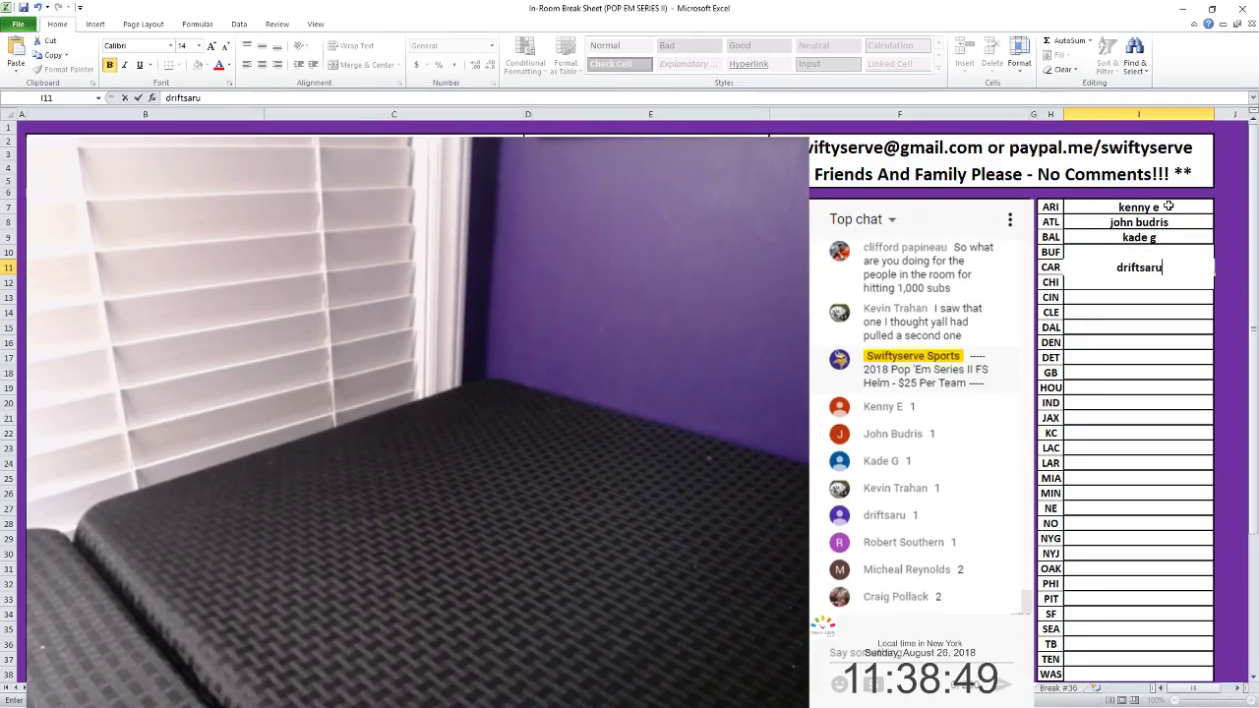
key(Return)
key(Up)
key(Delete)
key(Down)
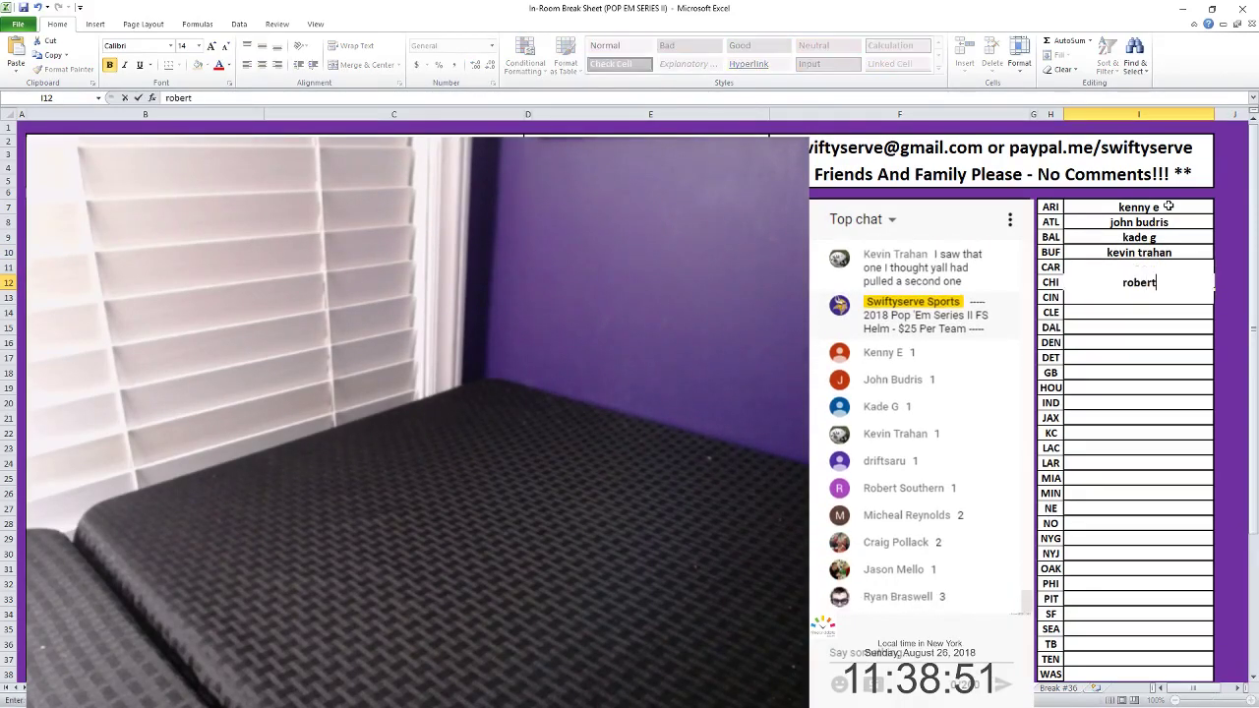
key(Return)
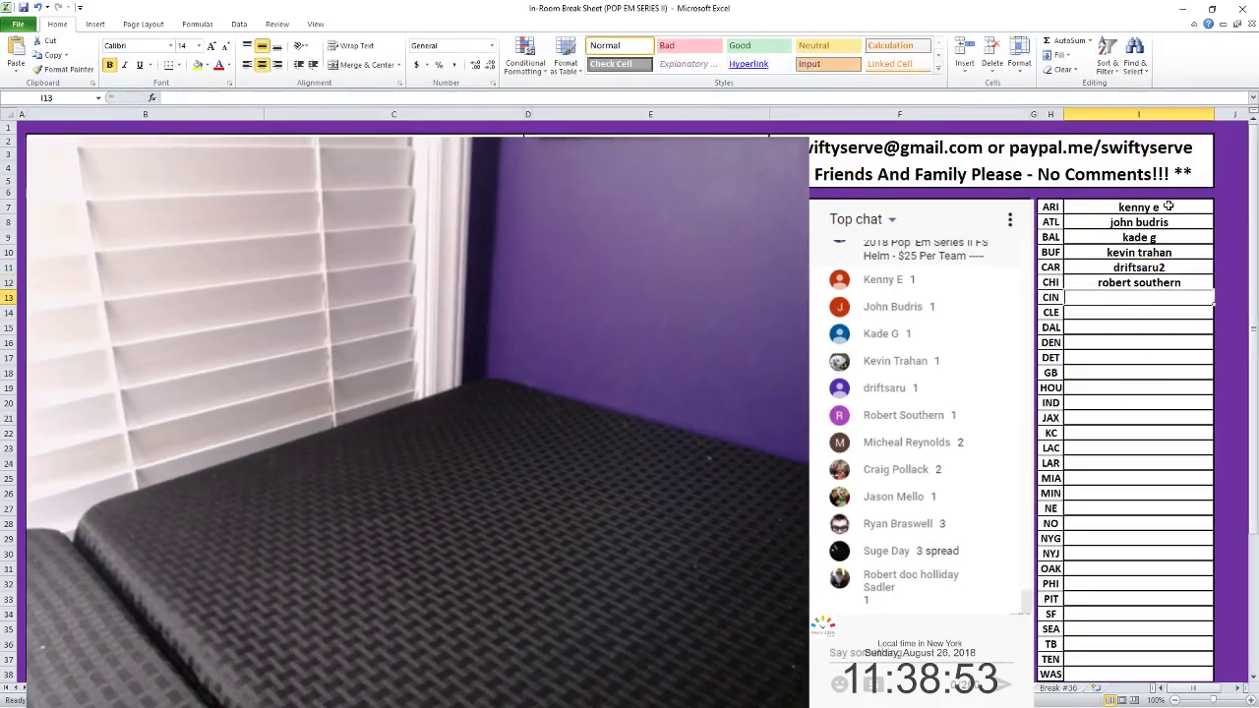
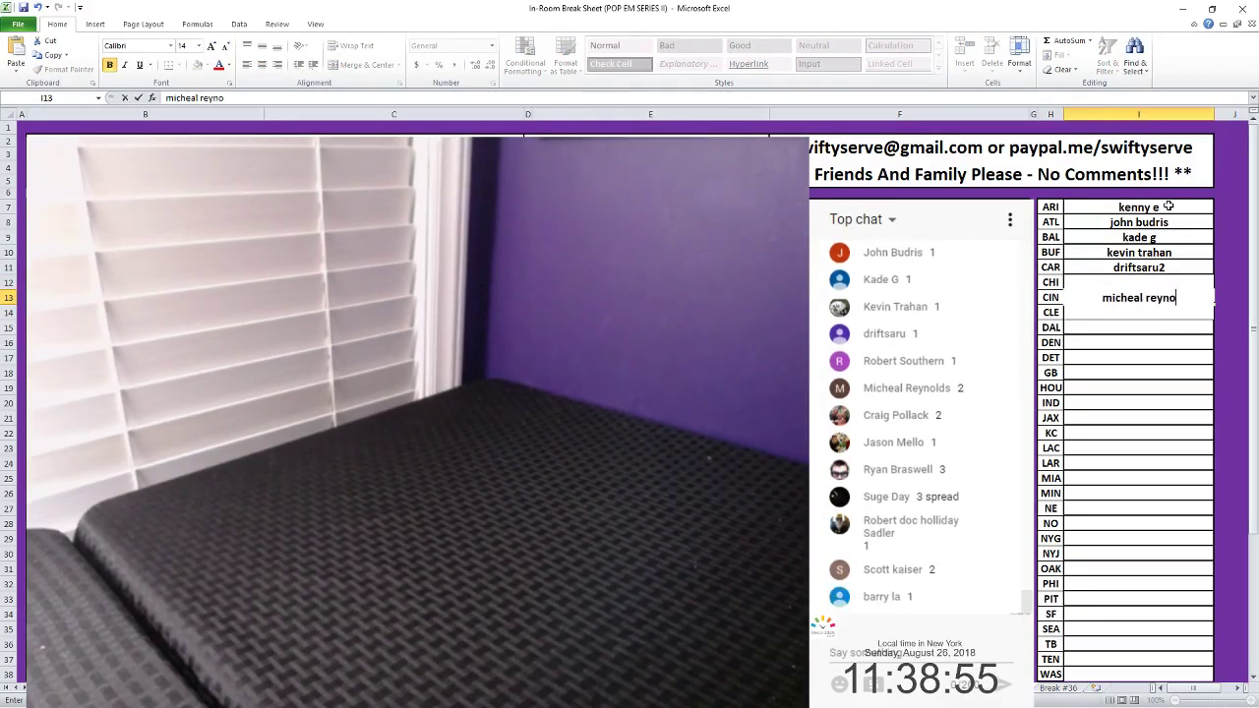
key(Return)
Enter the buyer names for the LAC, CLE and NYG rows.
key(Down)
key(Down)
key(Down)
key(Down)
key(Down)
key(Down)
key(Down)
key(Down)
key(Down)
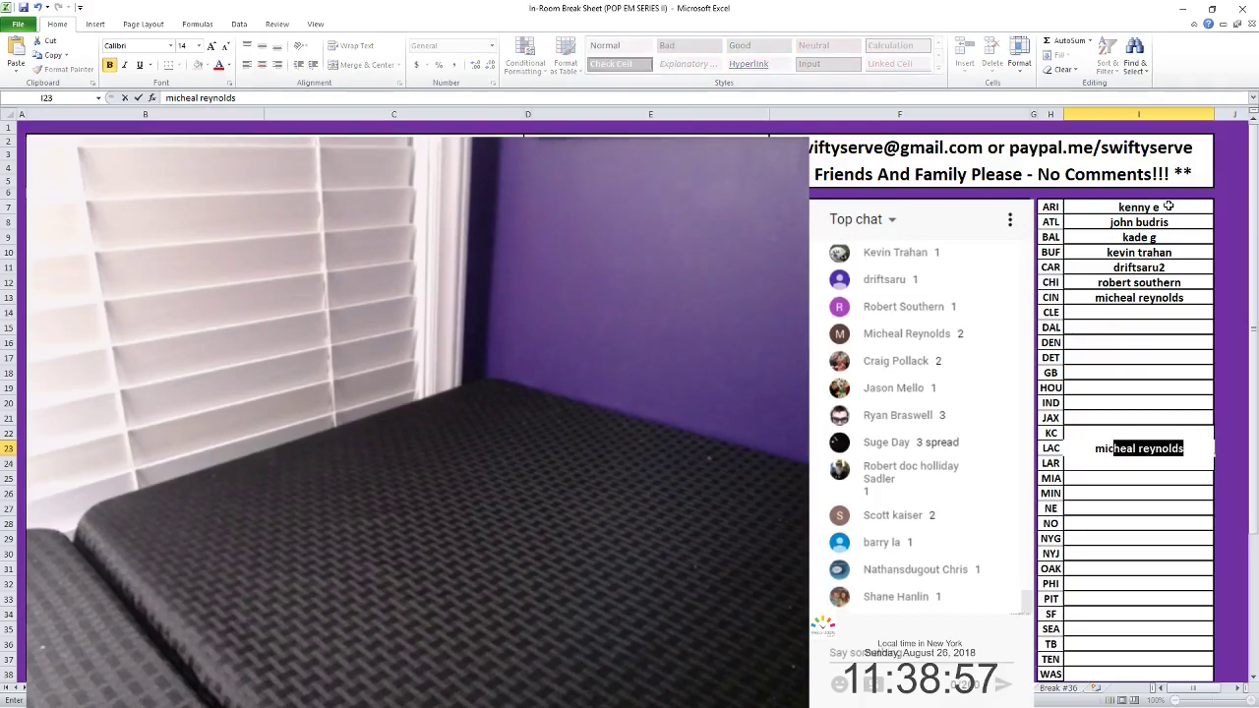
key(Up)
key(Up)
key(Up)
key(Up)
key(Up)
key(Up)
key(Up)
key(Up)
key(Up)
key(Up)
key(Delete)
key(Down)
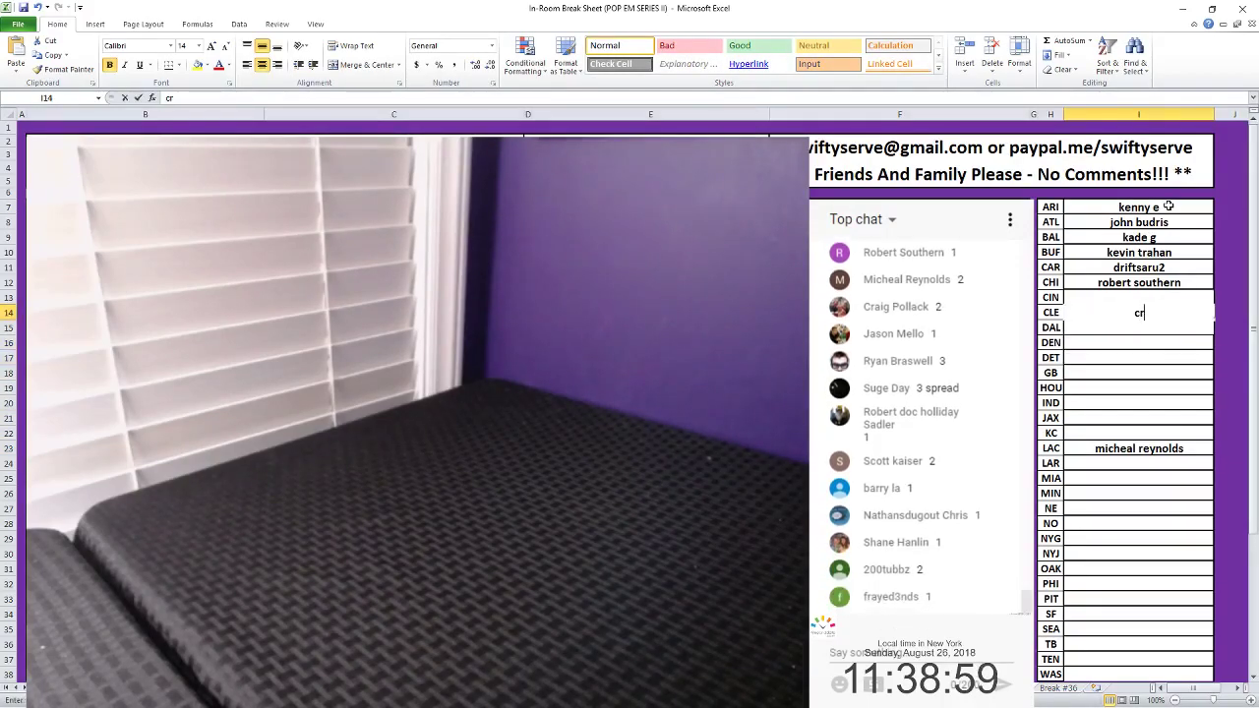
key(Up)
text(m)
key(Return)
key(Down)
key(Down)
key(Down)
key(Down)
key(Down)
key(Down)
key(Down)
key(Down)
key(Down)
key(Down)
key(Down)
key(Down)
key(Down)
key(Down)
key(Down)
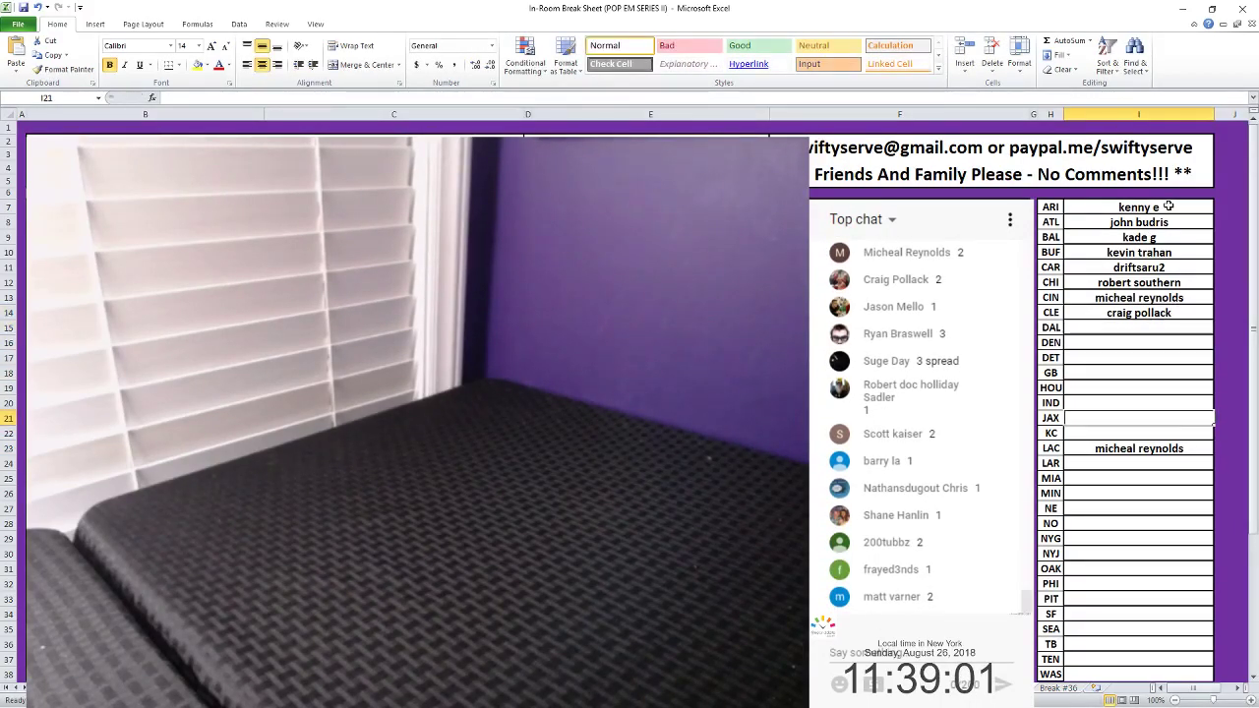
text(c)
key(Return)
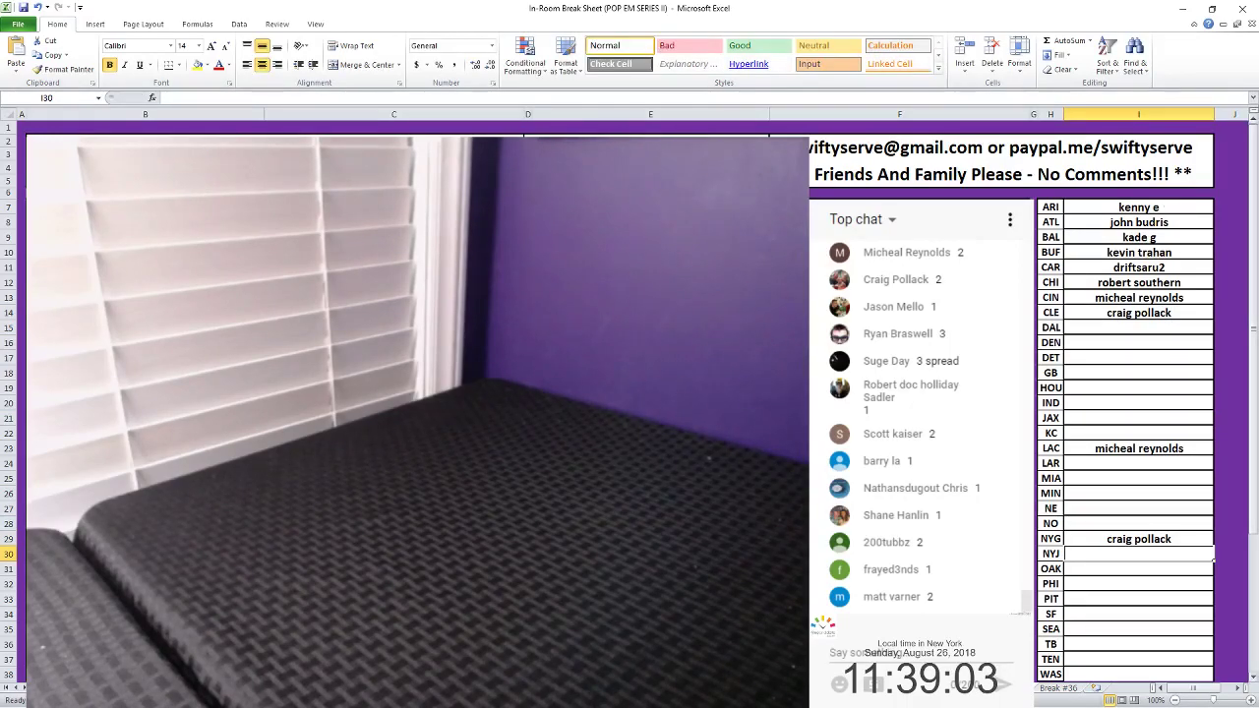
Enter the buyer names for DAL, DEN, KC and SEA, correcting the DEN spelling.
key(alt+Tab)
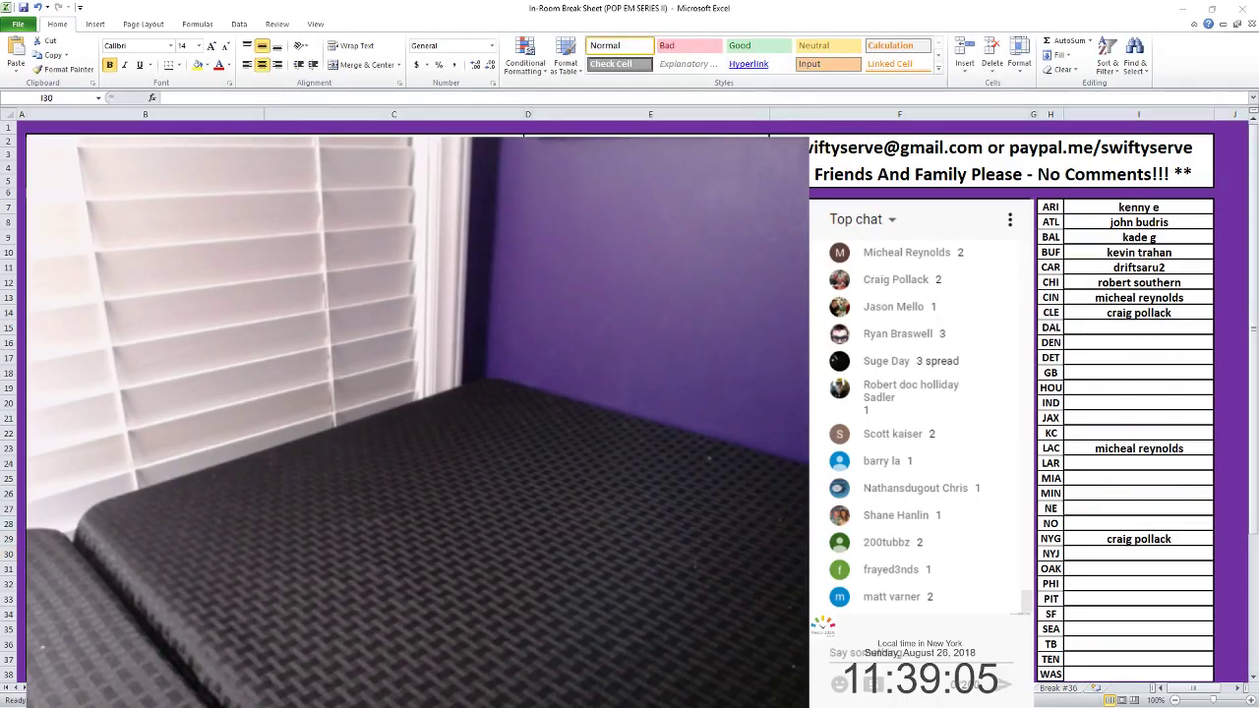
click(1112, 328)
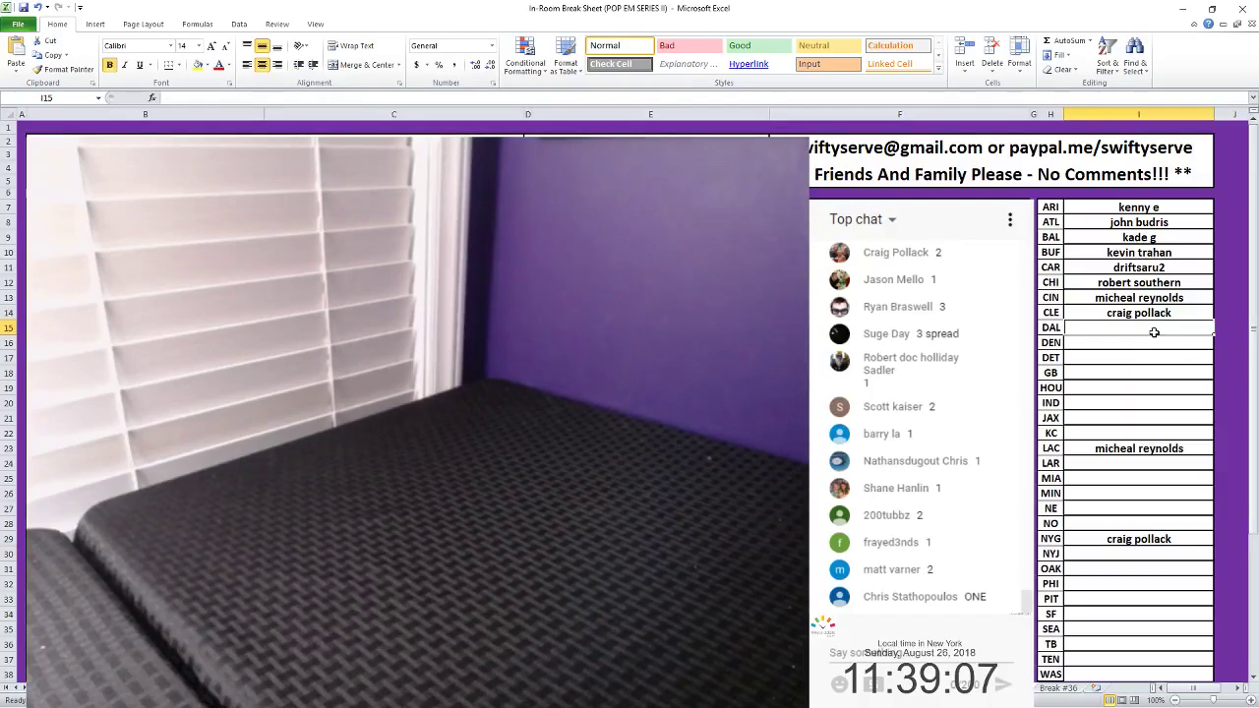
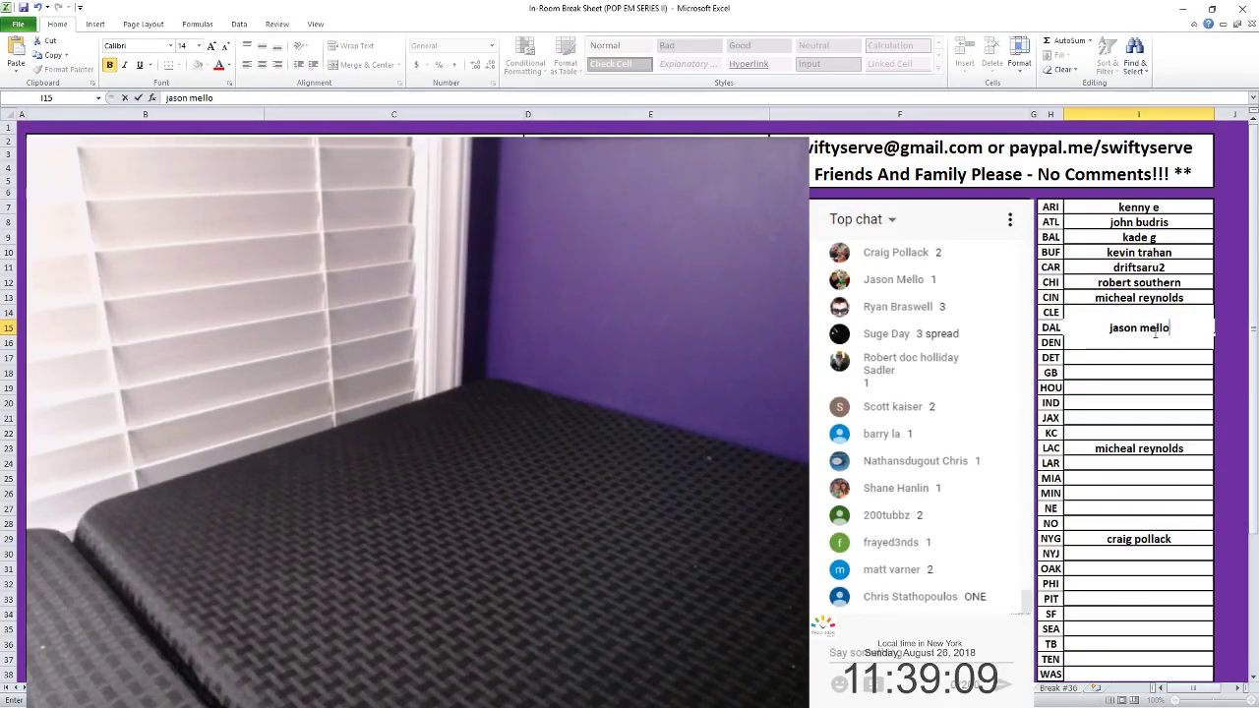
key(Up)
click(1154, 332)
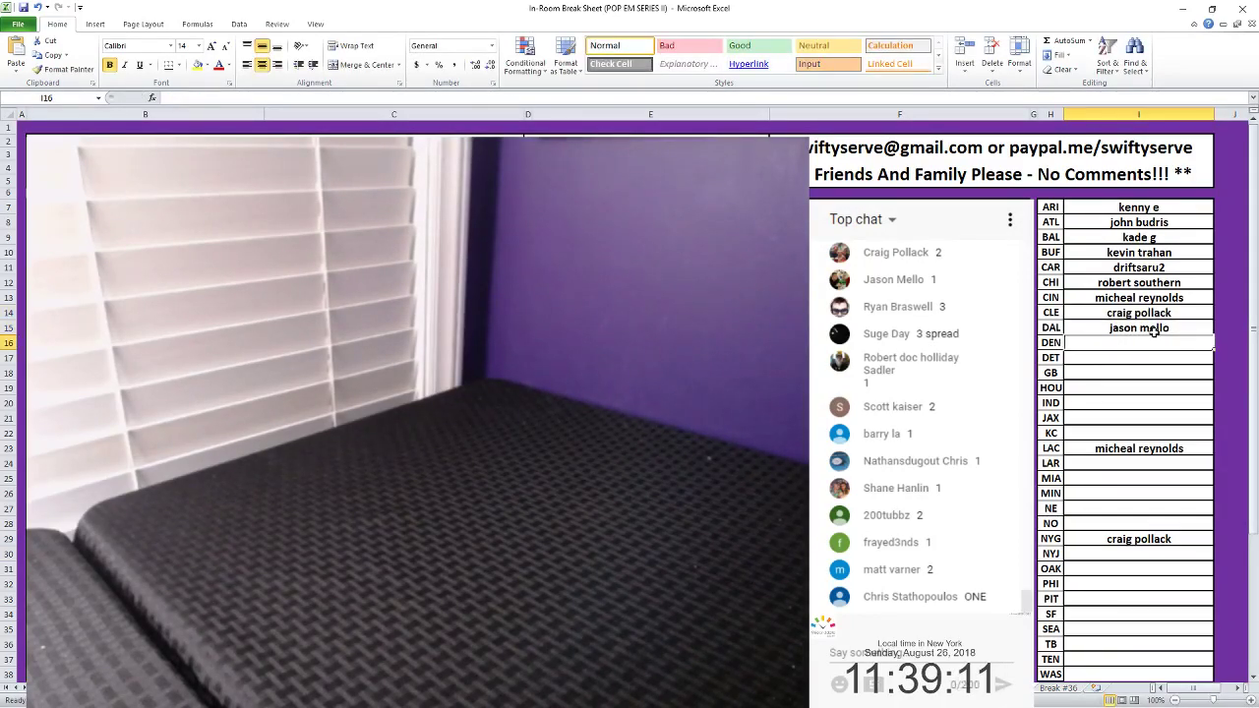
key(Delete)
key(Down)
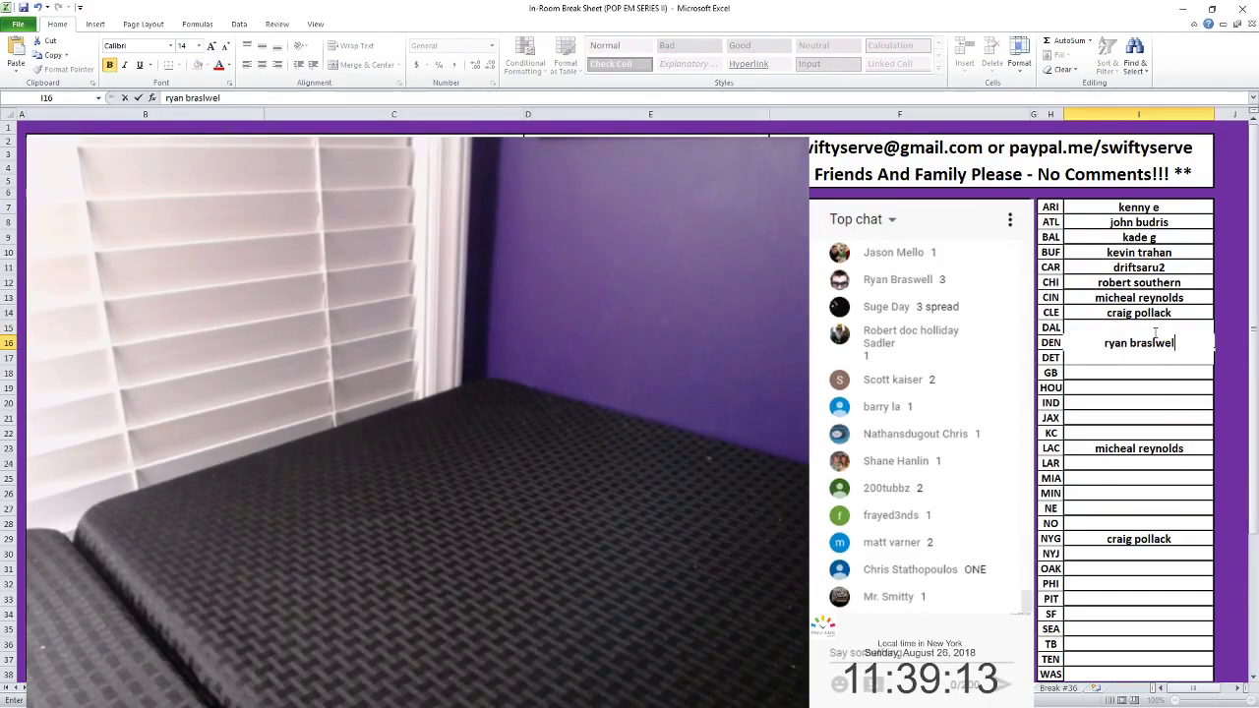
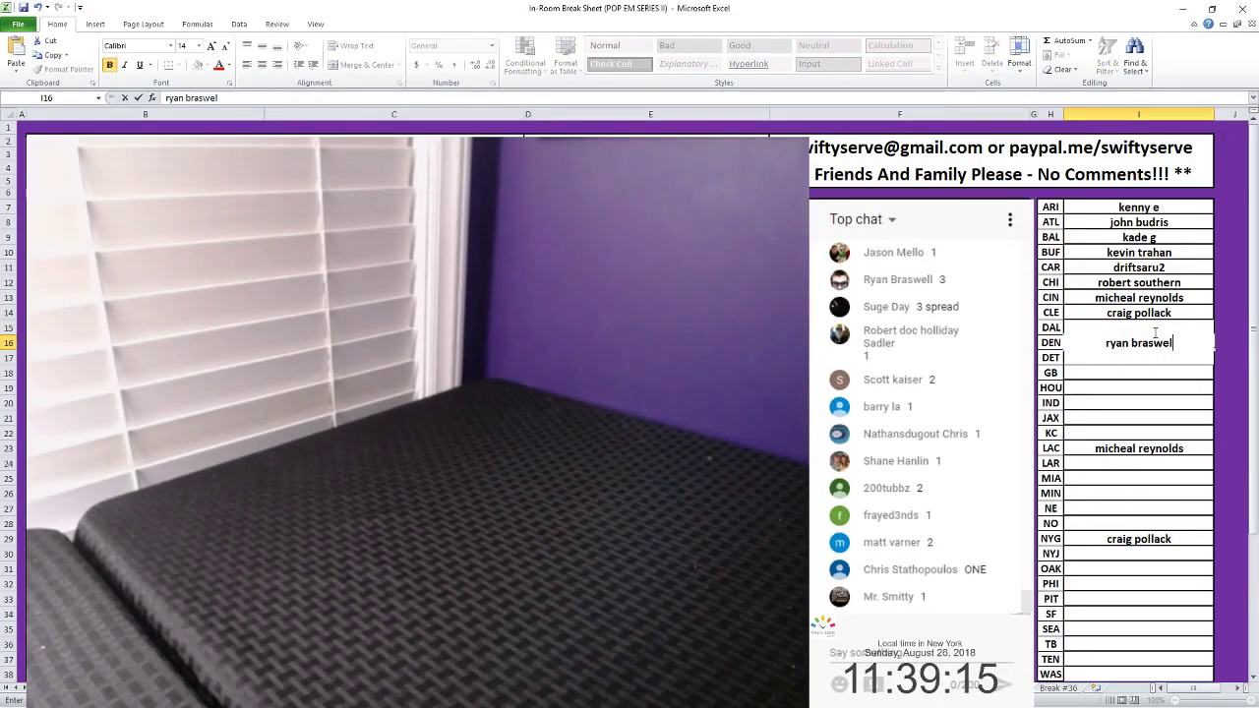
key(Return)
key(Down)
key(Down)
key(Down)
key(Down)
key(Down)
text(ry)
key(Return)
text(mello)
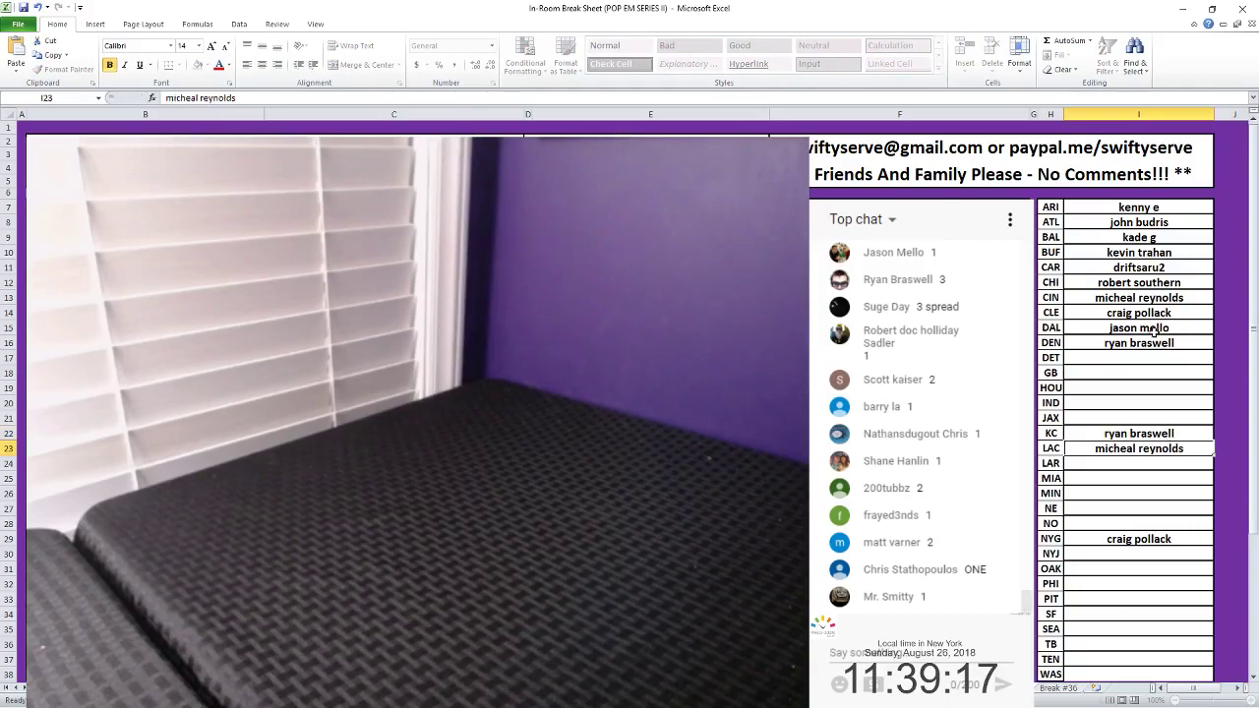
key(Return)
key(Down)
key(Down)
key(Down)
key(Down)
key(Down)
key(Down)
key(Down)
key(Down)
key(Down)
key(Down)
key(Down)
text(rya)
key(Return)
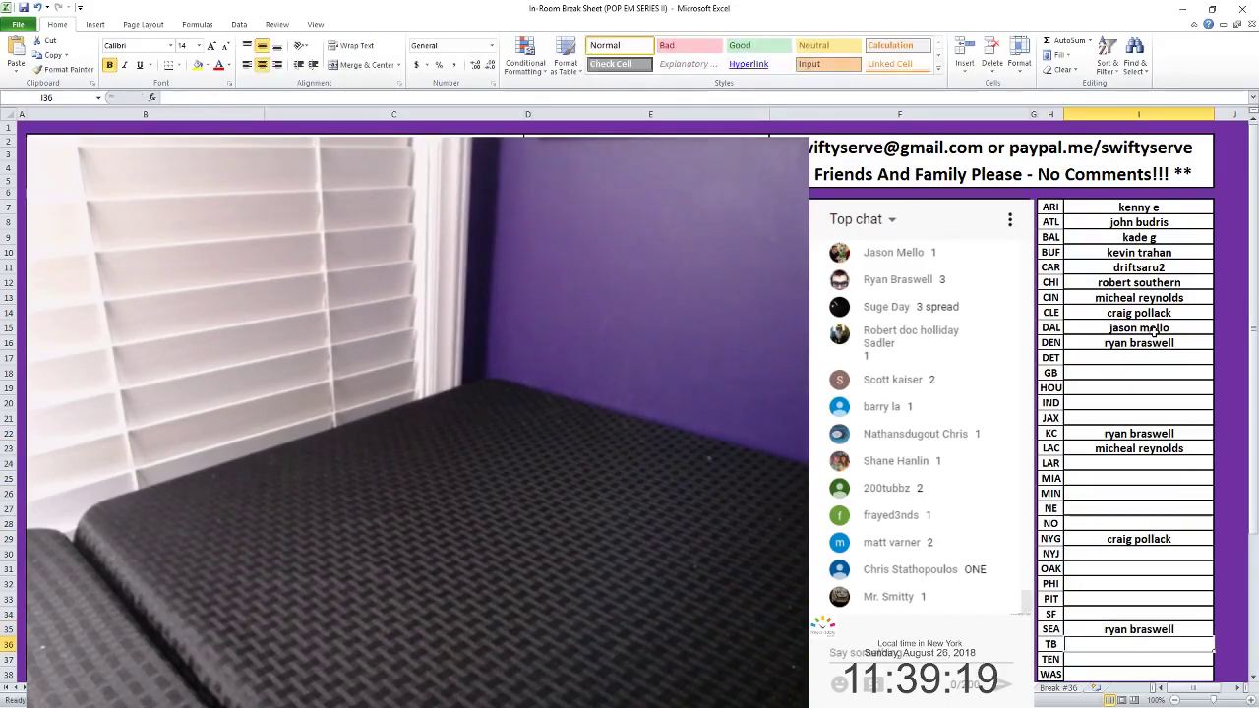
Enter the buyer names for DET, MIN and PIT using autocomplete.
key(Up)
key(Up)
key(Up)
key(Up)
key(Up)
key(Up)
key(Up)
key(Up)
key(Up)
key(Up)
key(Up)
key(Up)
key(Up)
key(Up)
key(Up)
key(Up)
key(Up)
key(Up)
key(Up)
key(Up)
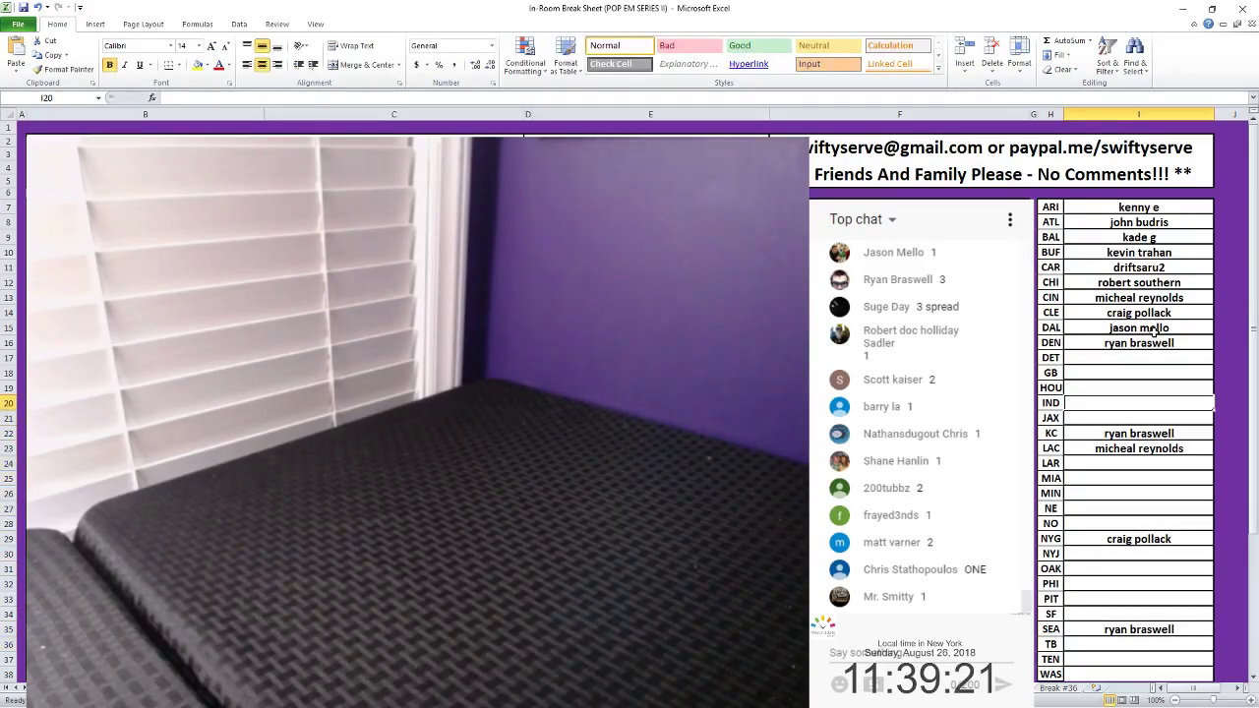
key(Delete)
key(Down)
key(Return)
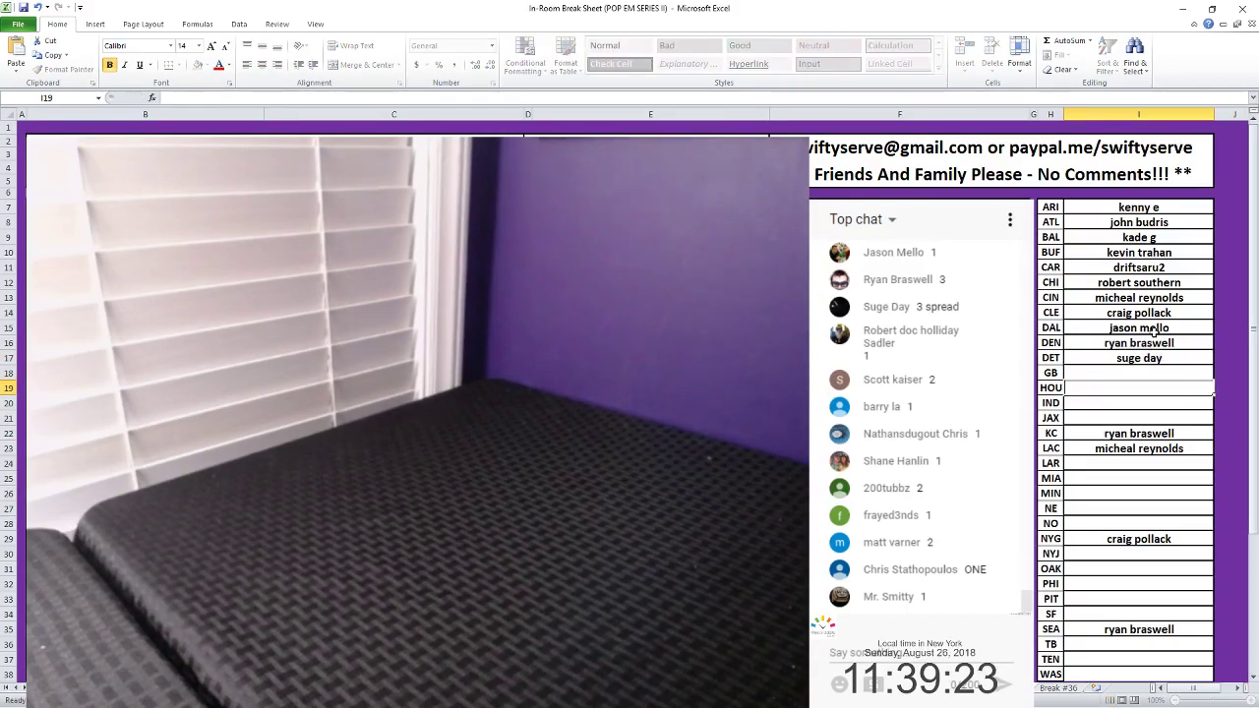
key(Down)
key(Down)
key(Down)
key(Down)
key(Down)
key(Down)
key(Down)
key(Down)
text(s)
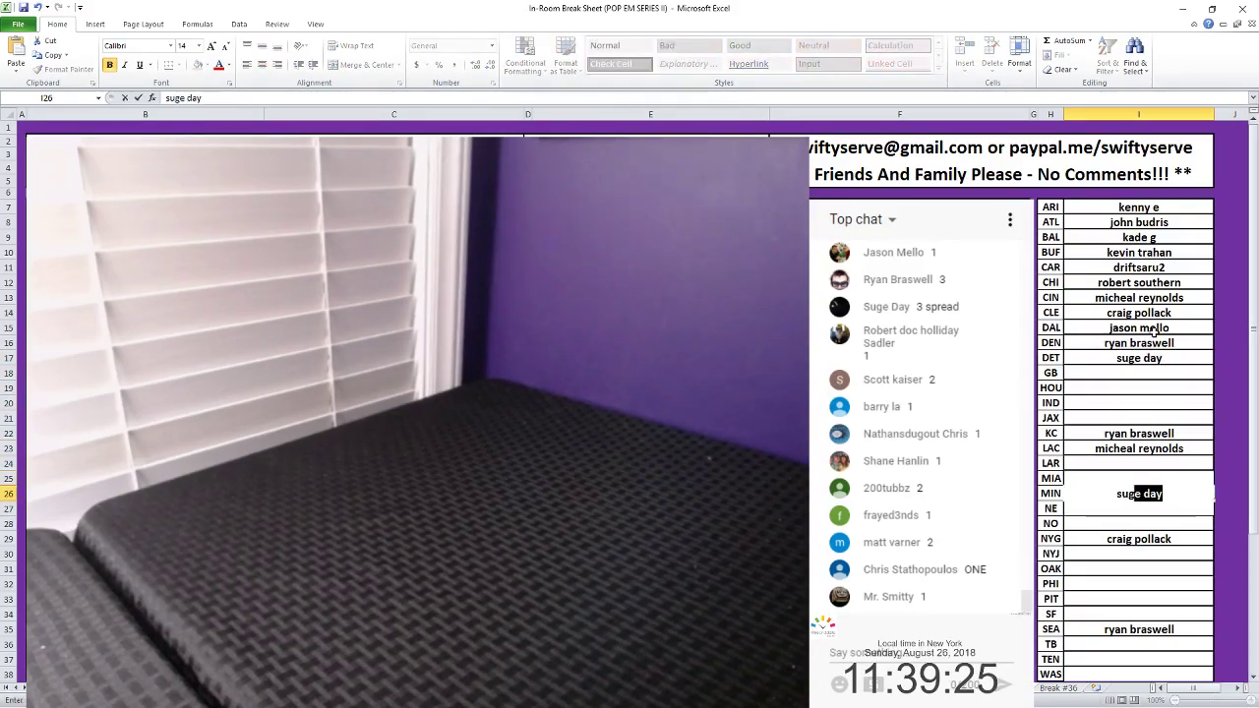
key(Return)
key(Down)
key(Down)
key(Down)
key(Down)
key(Down)
key(Down)
text(su)
key(Return)
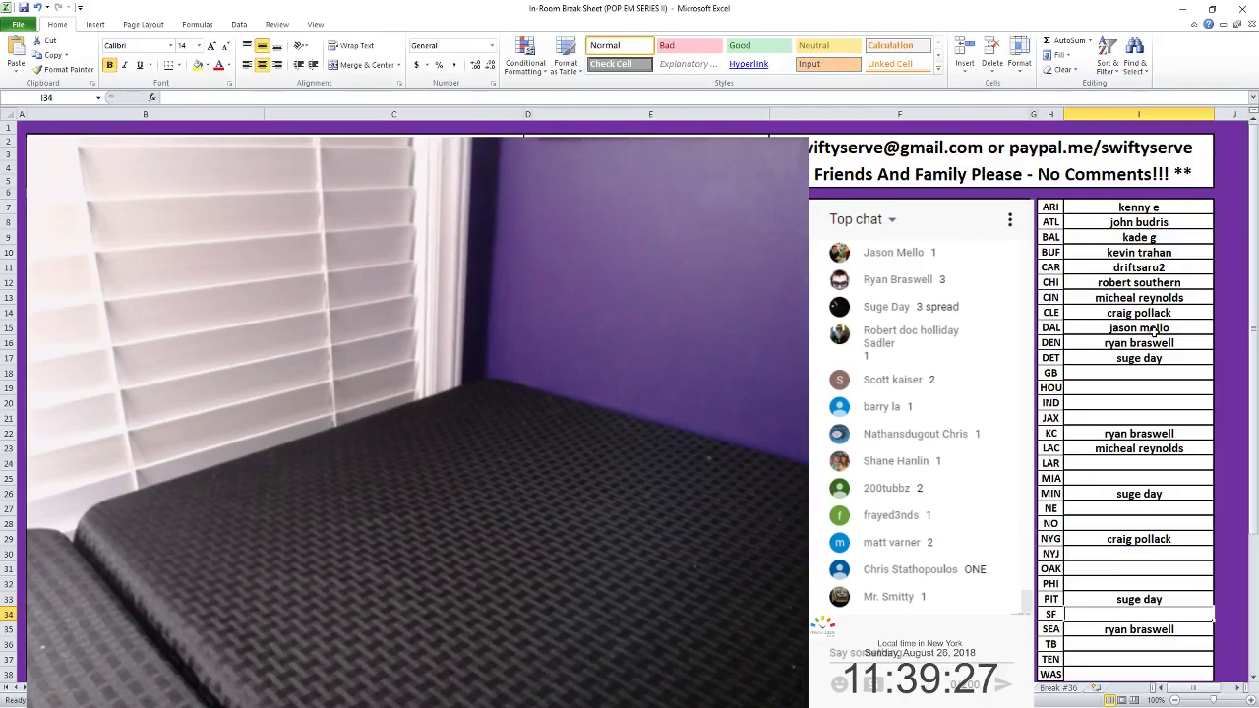
Enter the buyer names for GB, HOU and NO.
key(Up)
key(Up)
key(Up)
key(Up)
key(Up)
key(Up)
key(Up)
key(Up)
key(Up)
key(Up)
key(Up)
key(Up)
key(Up)
key(Up)
key(Up)
key(Up)
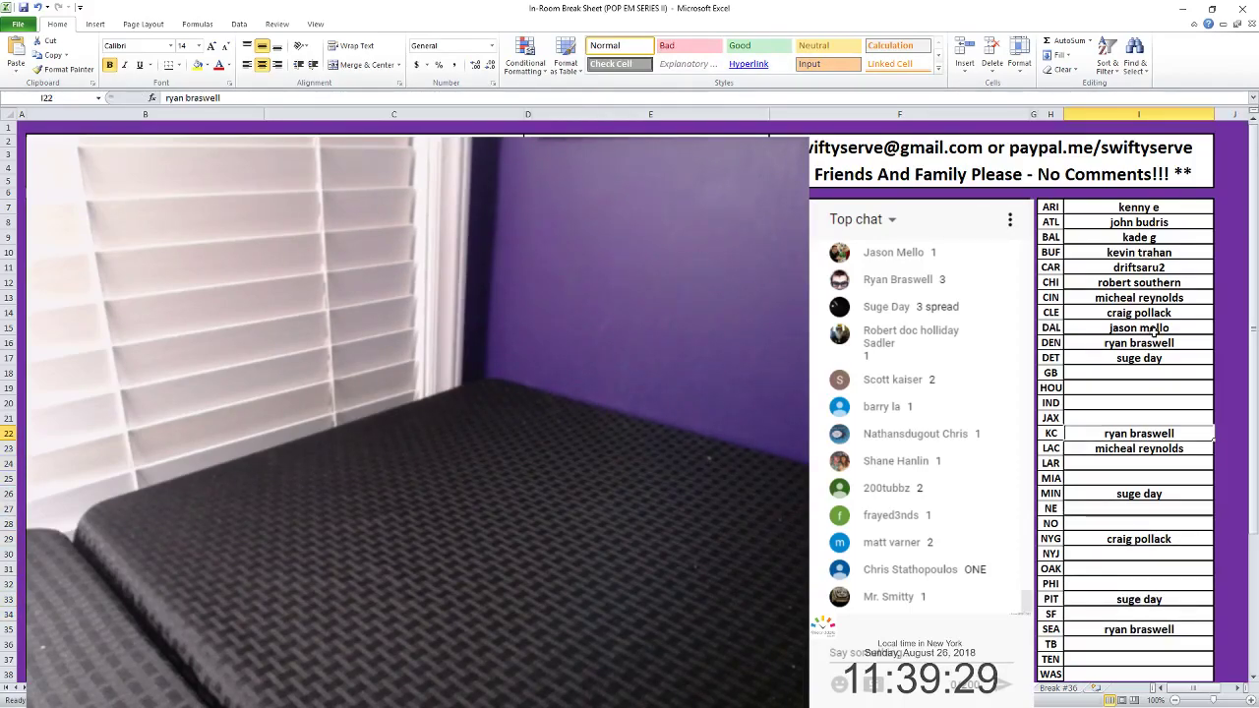
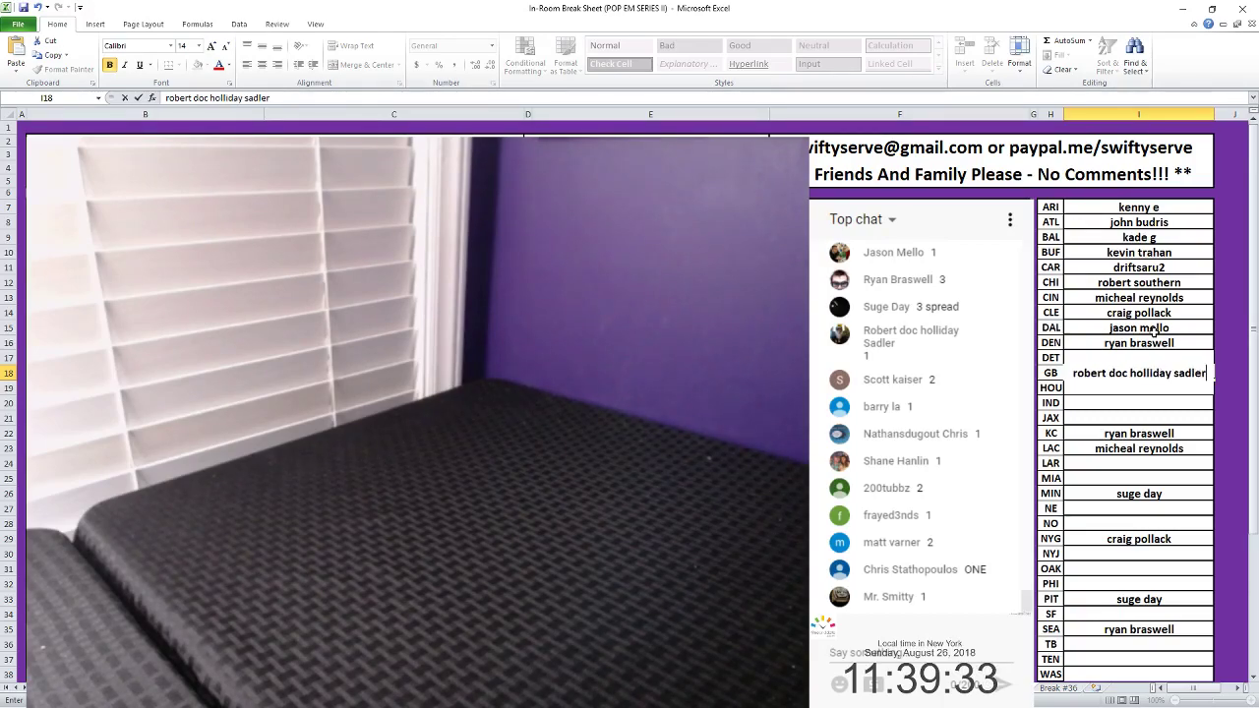
key(Return)
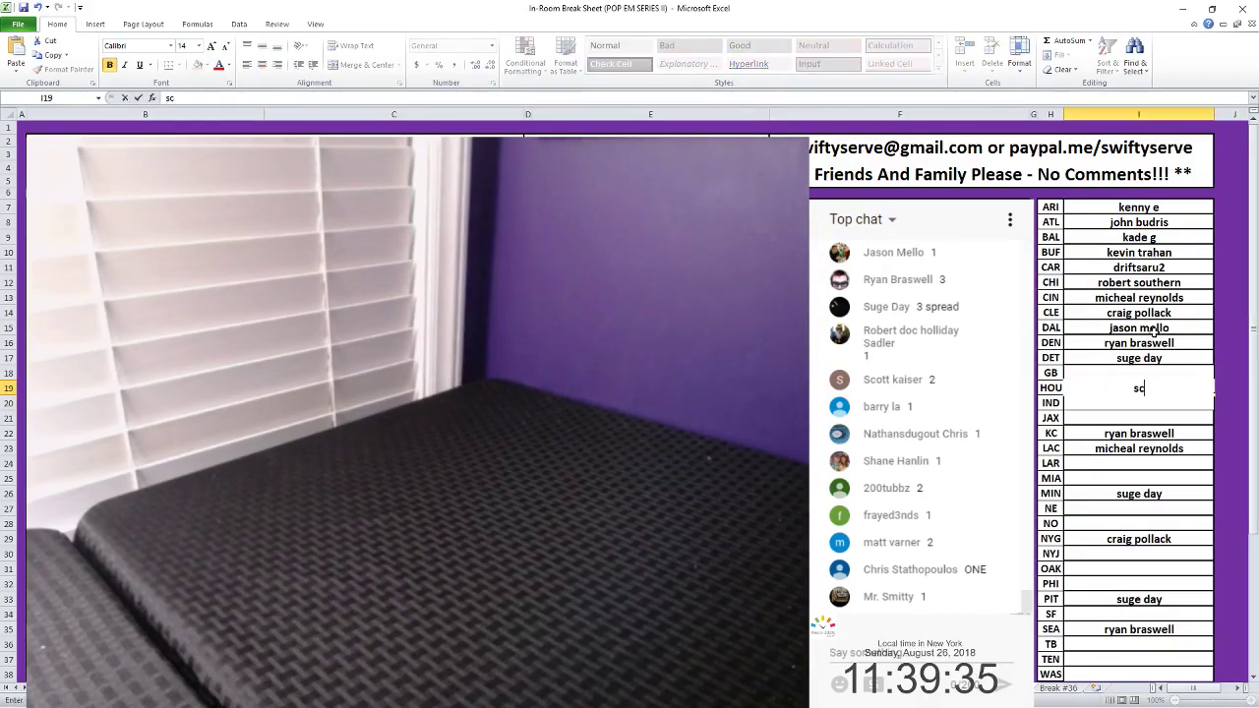
key(Return)
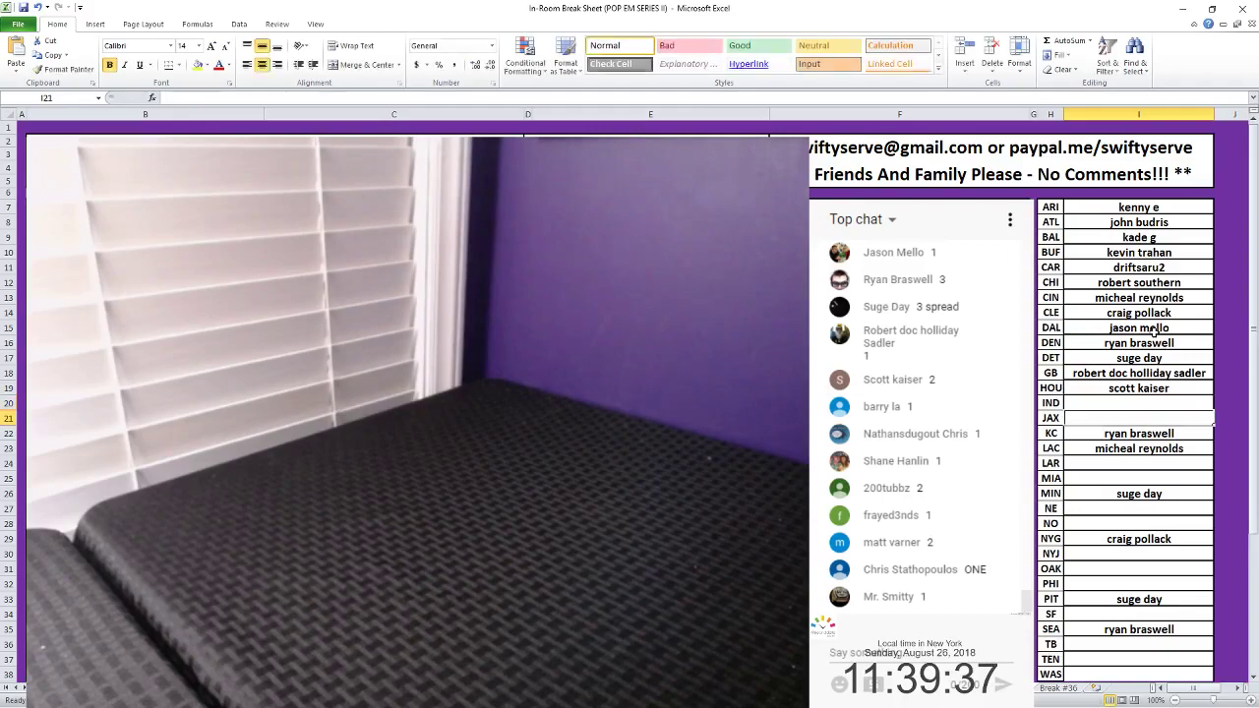
key(Down)
key(Down)
key(Down)
key(Down)
key(Down)
key(Down)
key(Down)
key(Down)
key(Return)
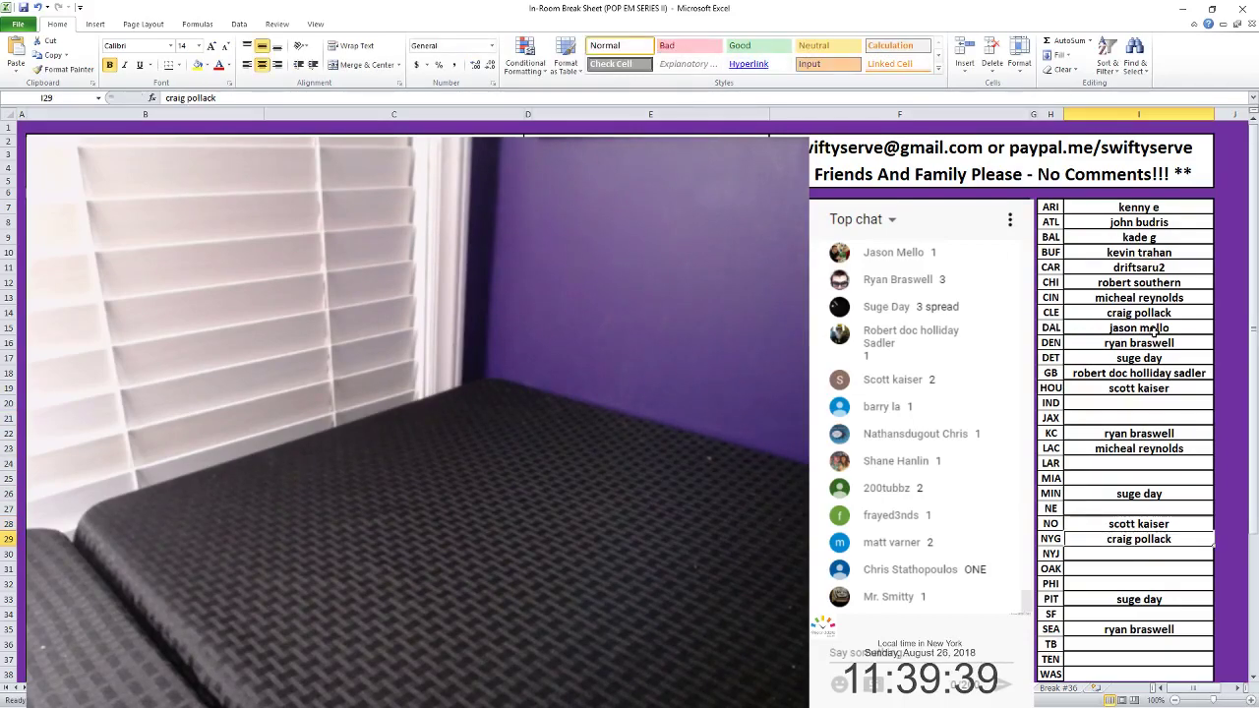
Enter the buyer names for IND, JAX, KC, LAR, MIA and OAK.
key(alt+Tab)
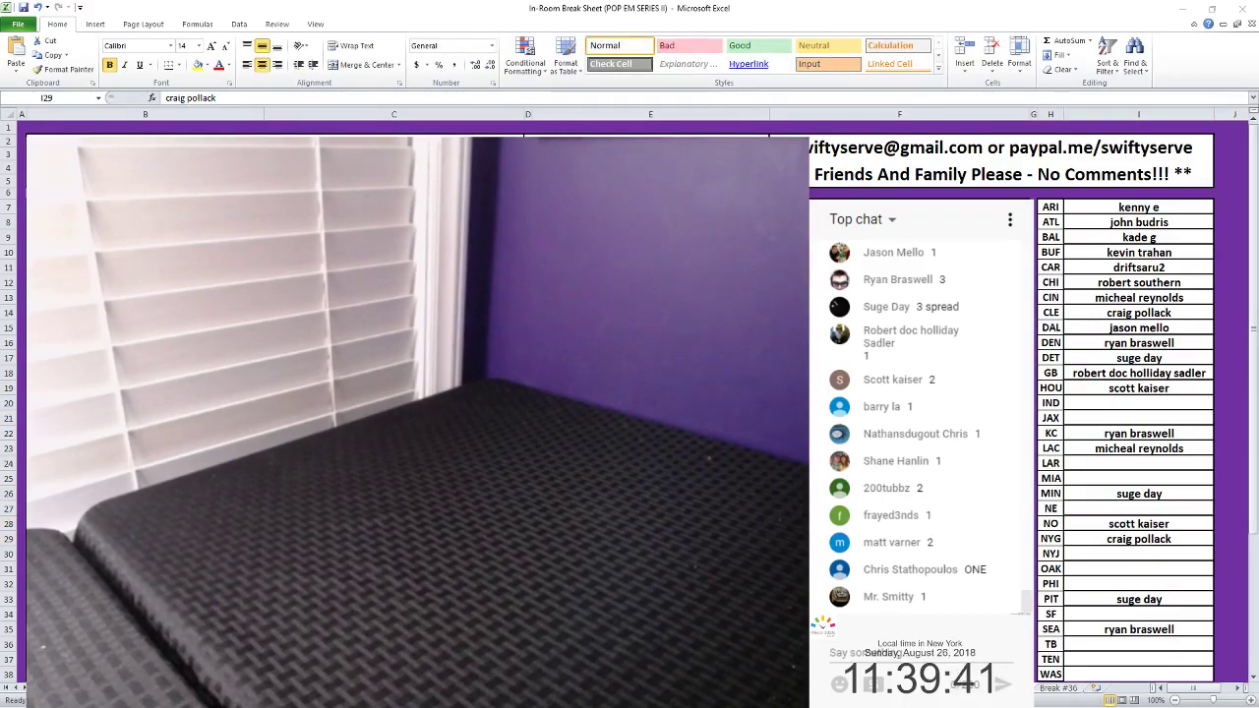
click(1117, 406)
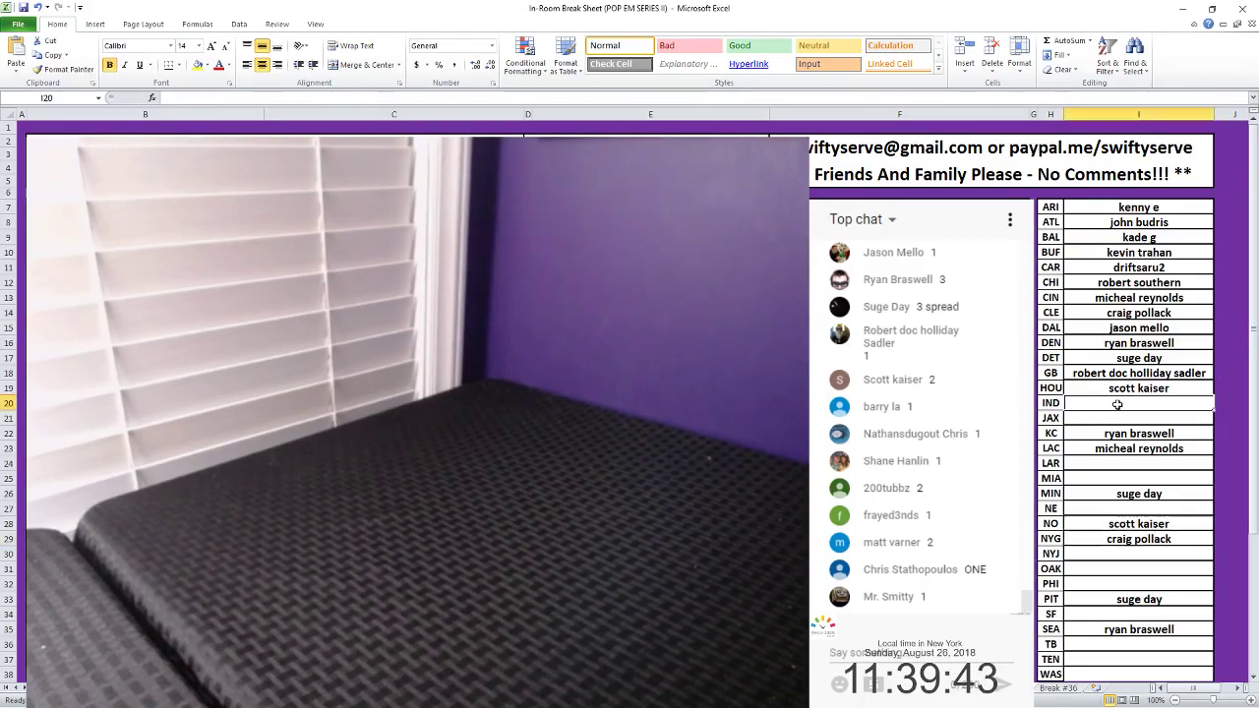
text(barry la)
key(Return)
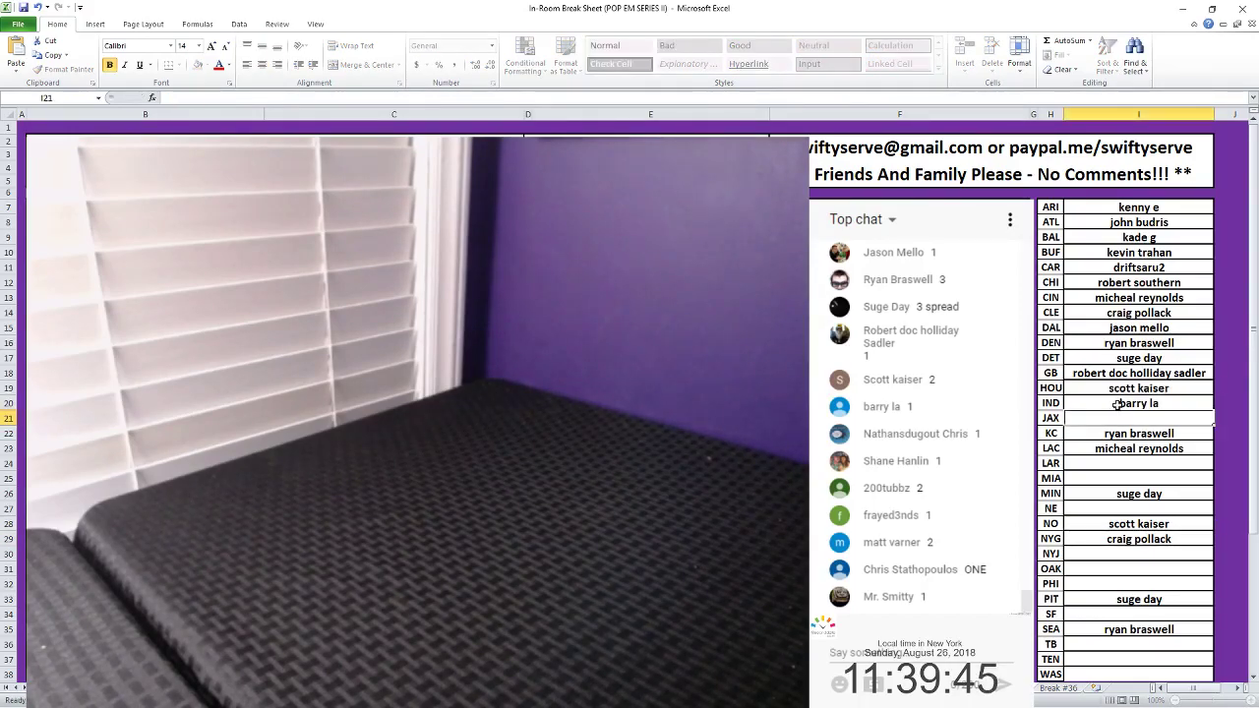
text(nathansdugout)
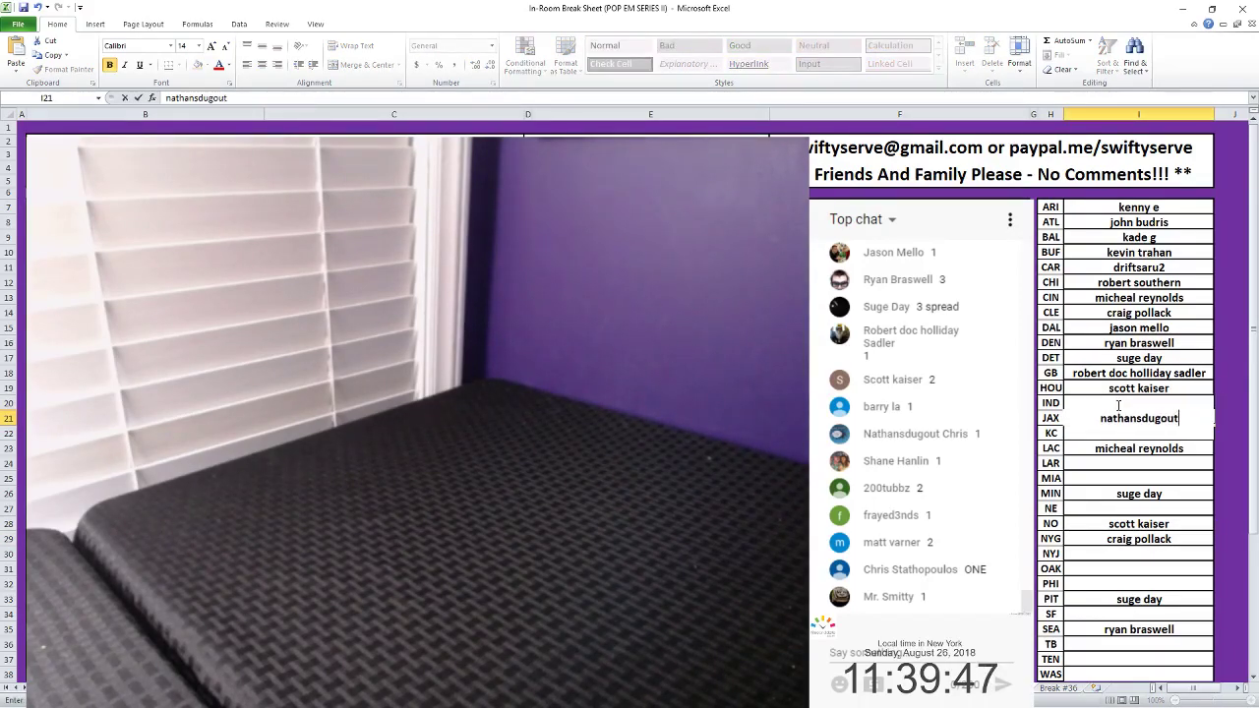
text( chris)
key(Return)
key(Return)
key(Return)
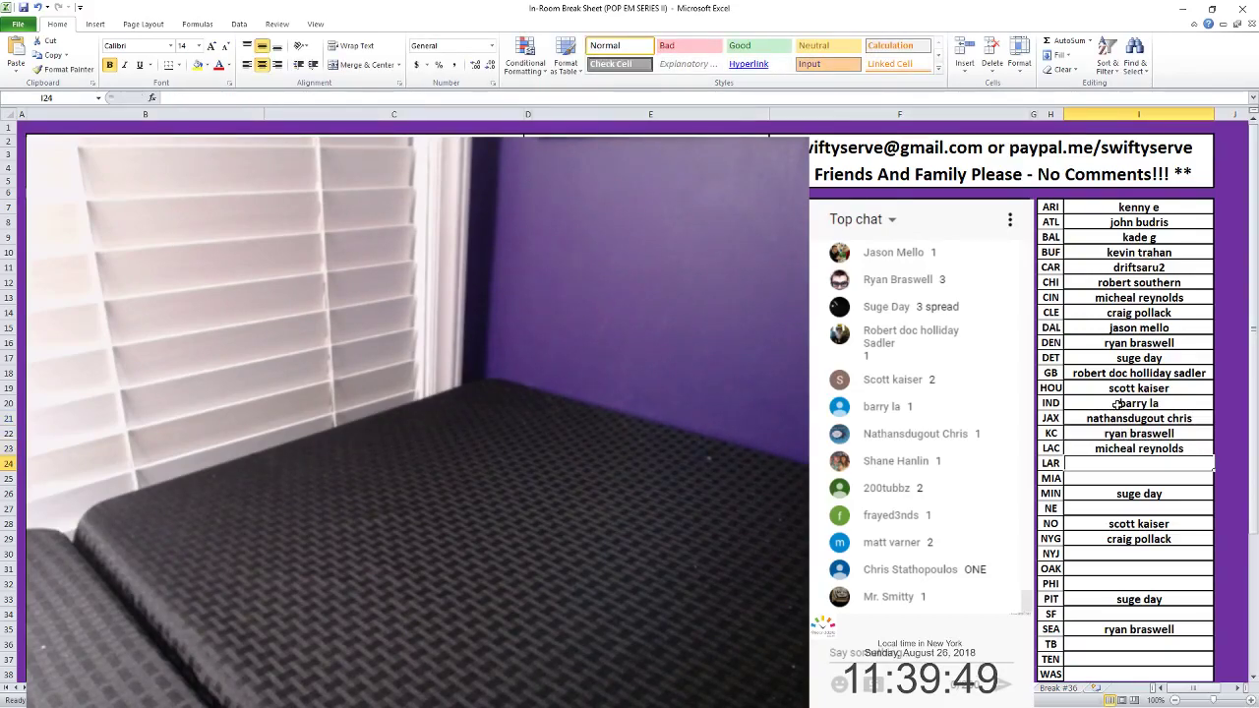
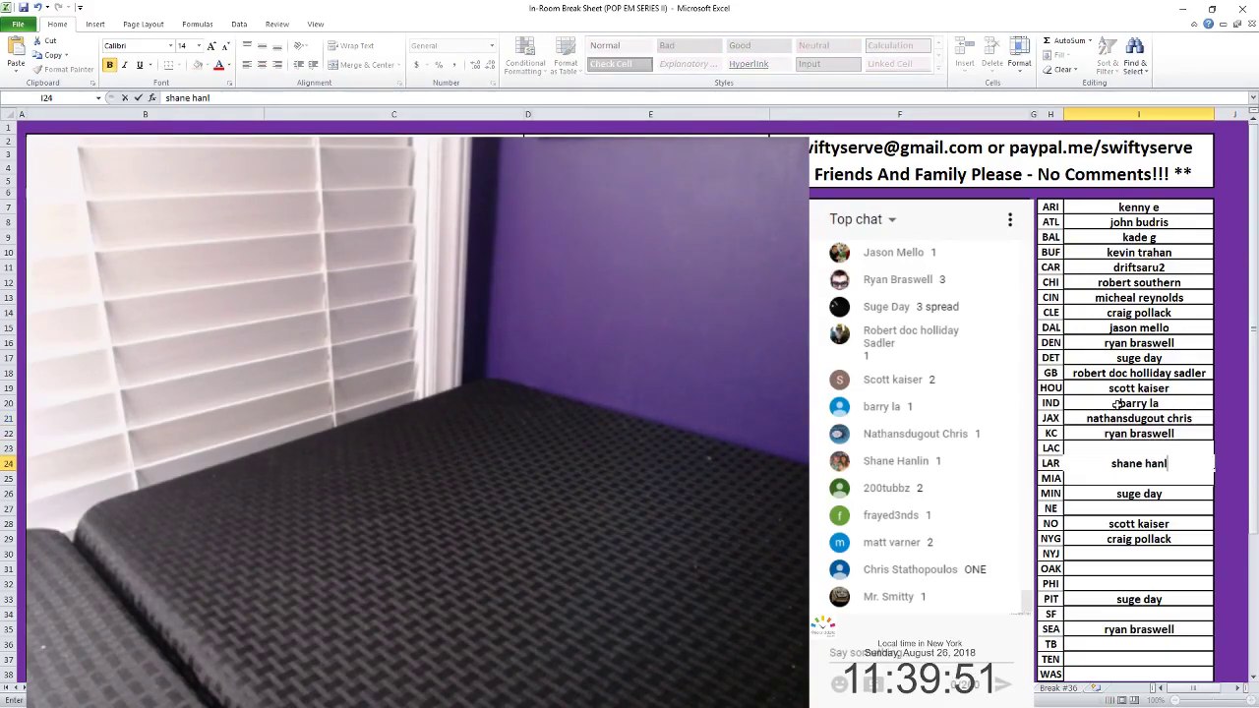
key(Return)
text(200tubbz)
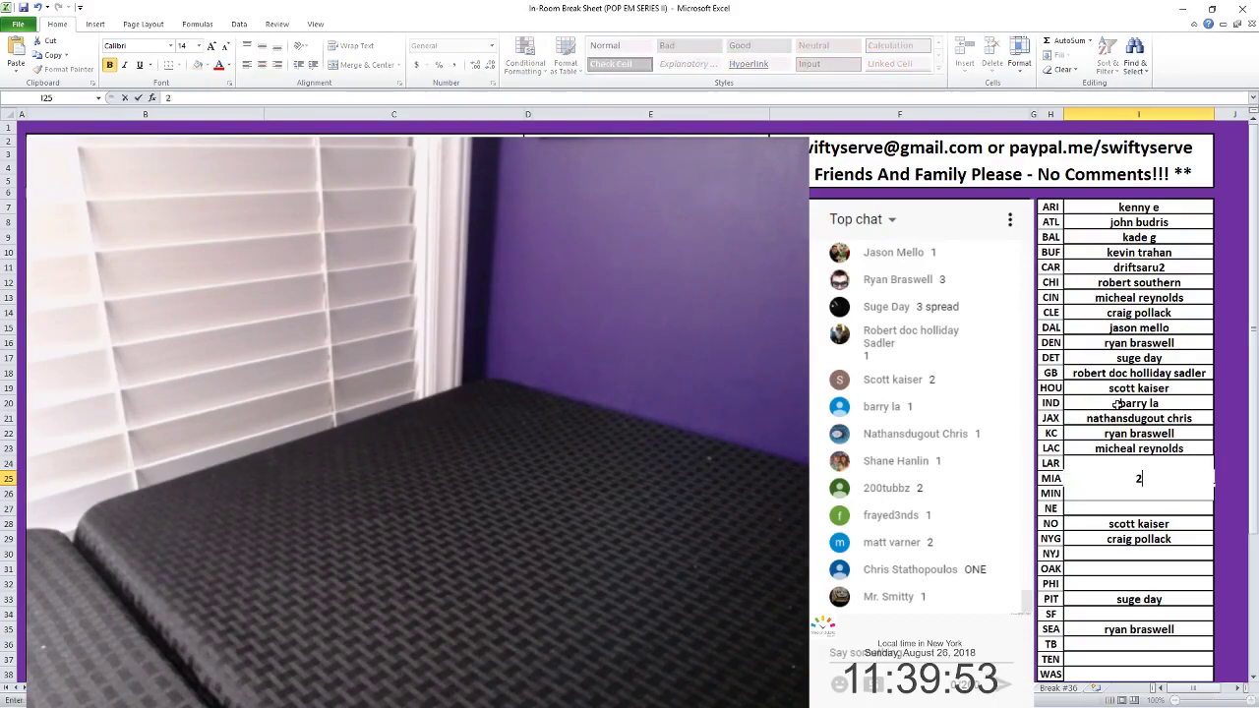
key(Return)
key(Return)
key(Down)
key(Down)
key(Down)
key(Down)
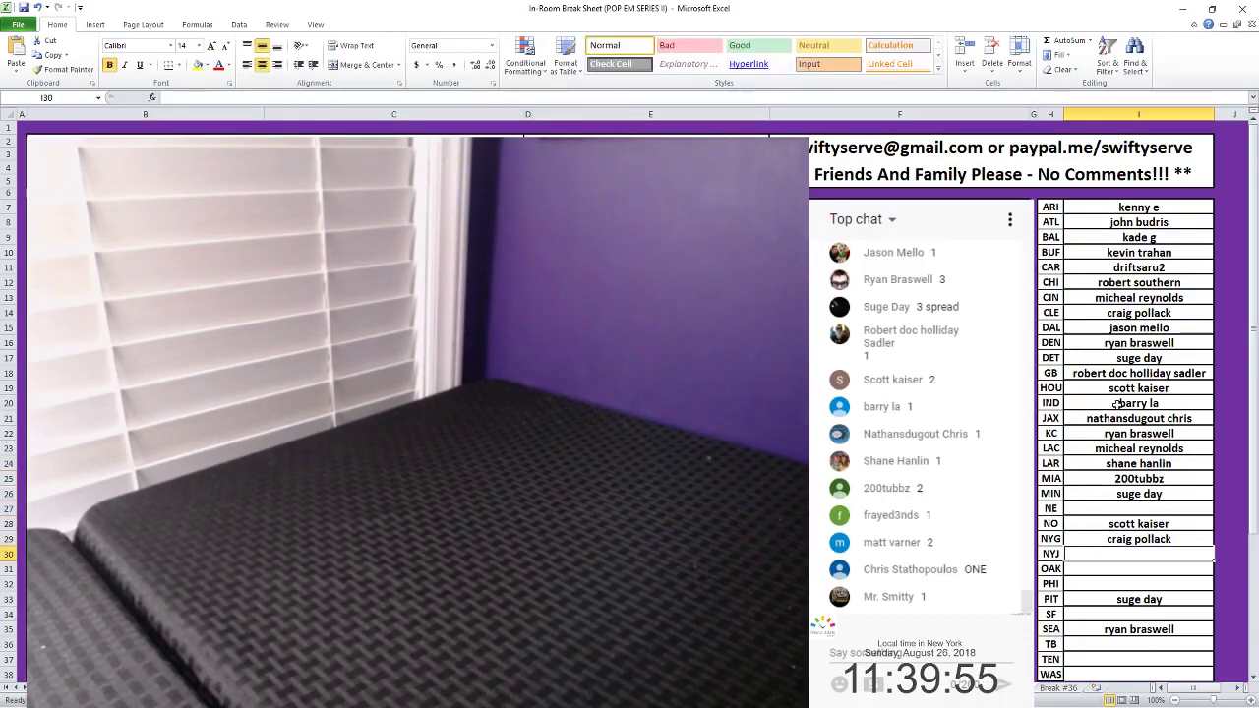
text(200tub)
key(Return)
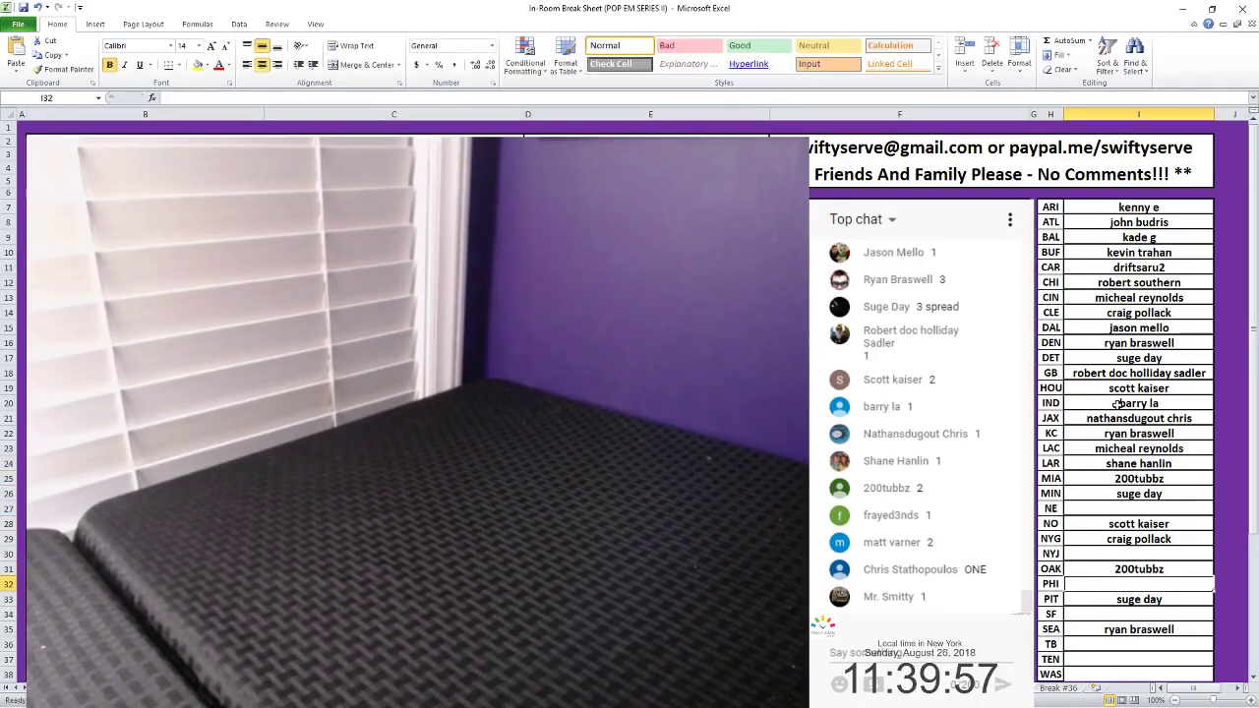
Enter the buyer names for NE, NYJ and TB, fixing a typo in NE.
key(Up)
key(Up)
key(Up)
key(Up)
key(Up)
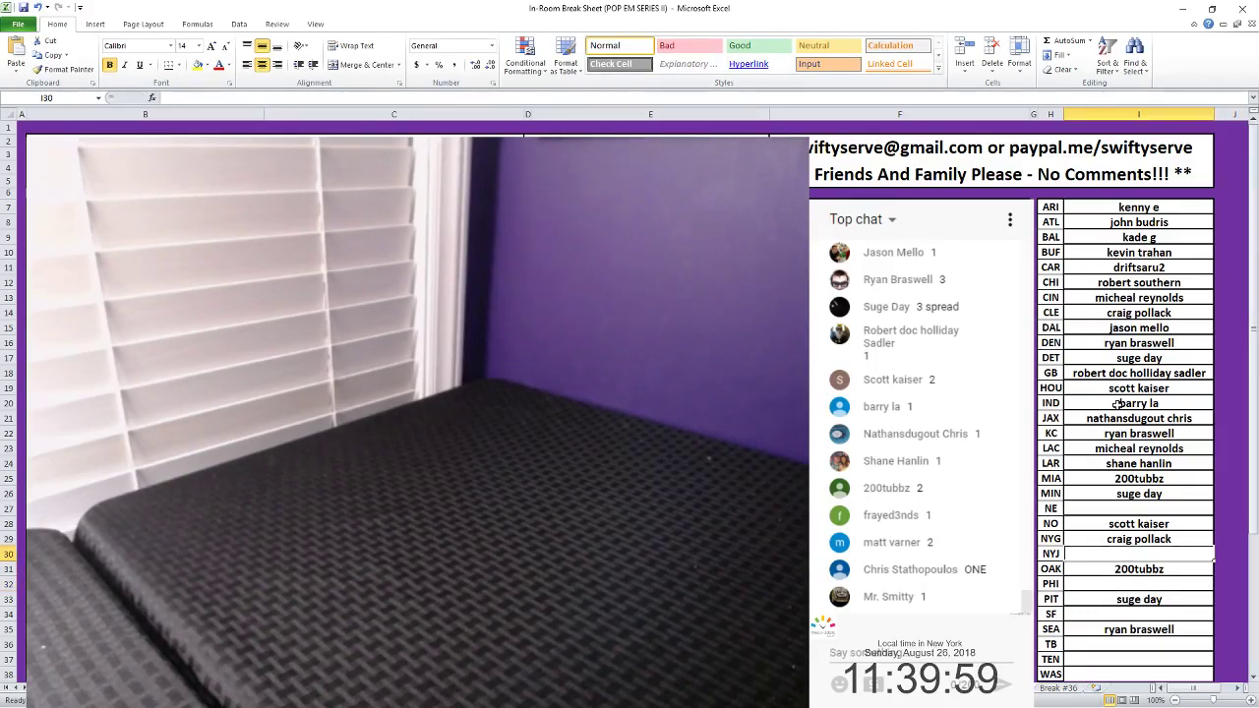
text(fray)
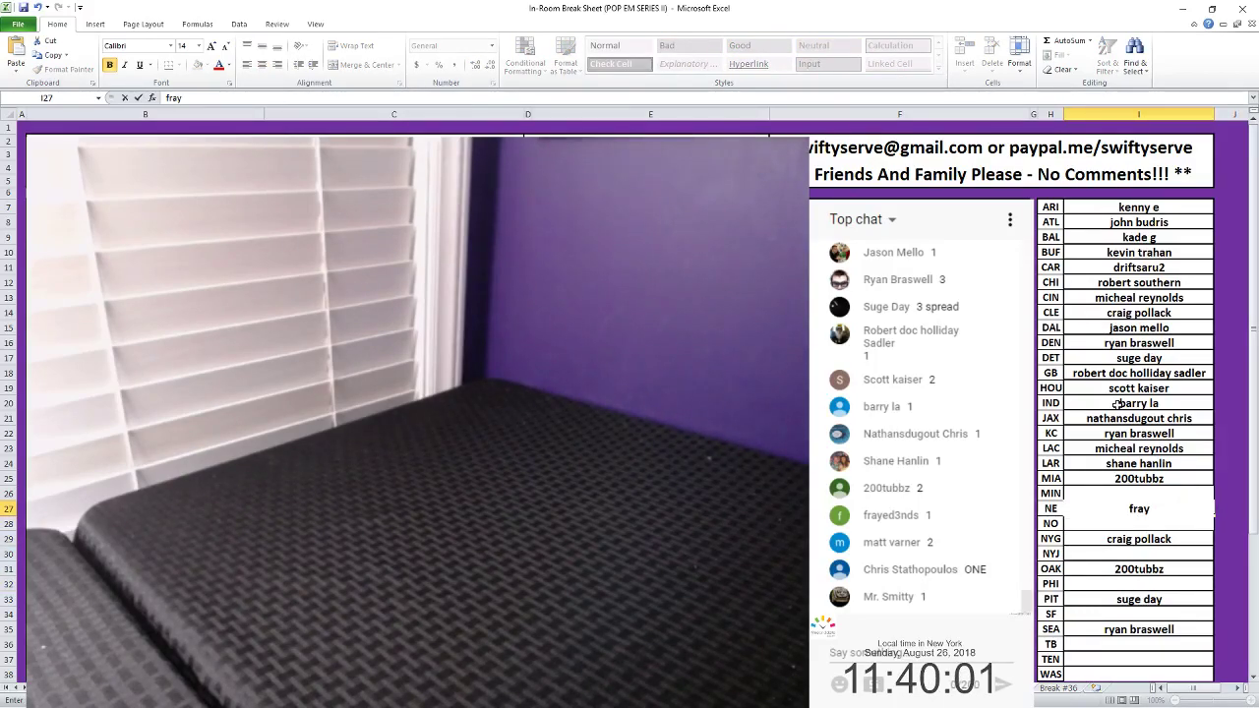
text(3d)
key(BackSpace)
key(BackSpace)
text(e)
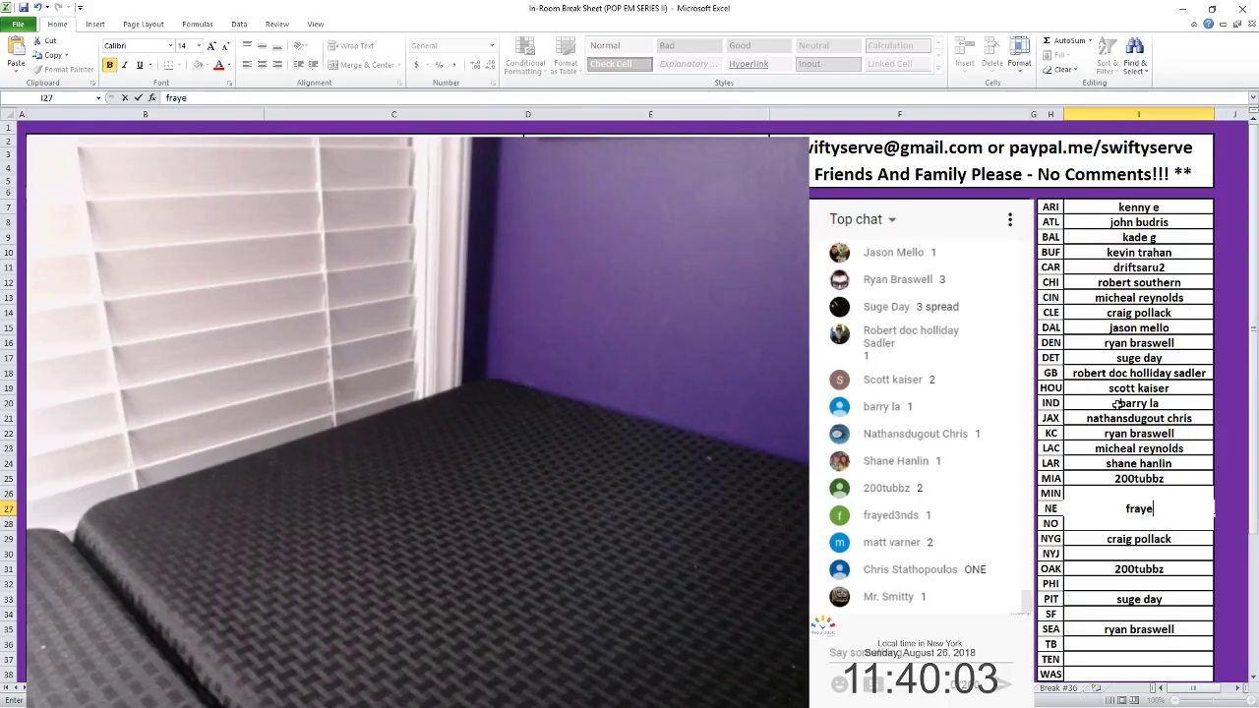
text(d3nds)
key(Return)
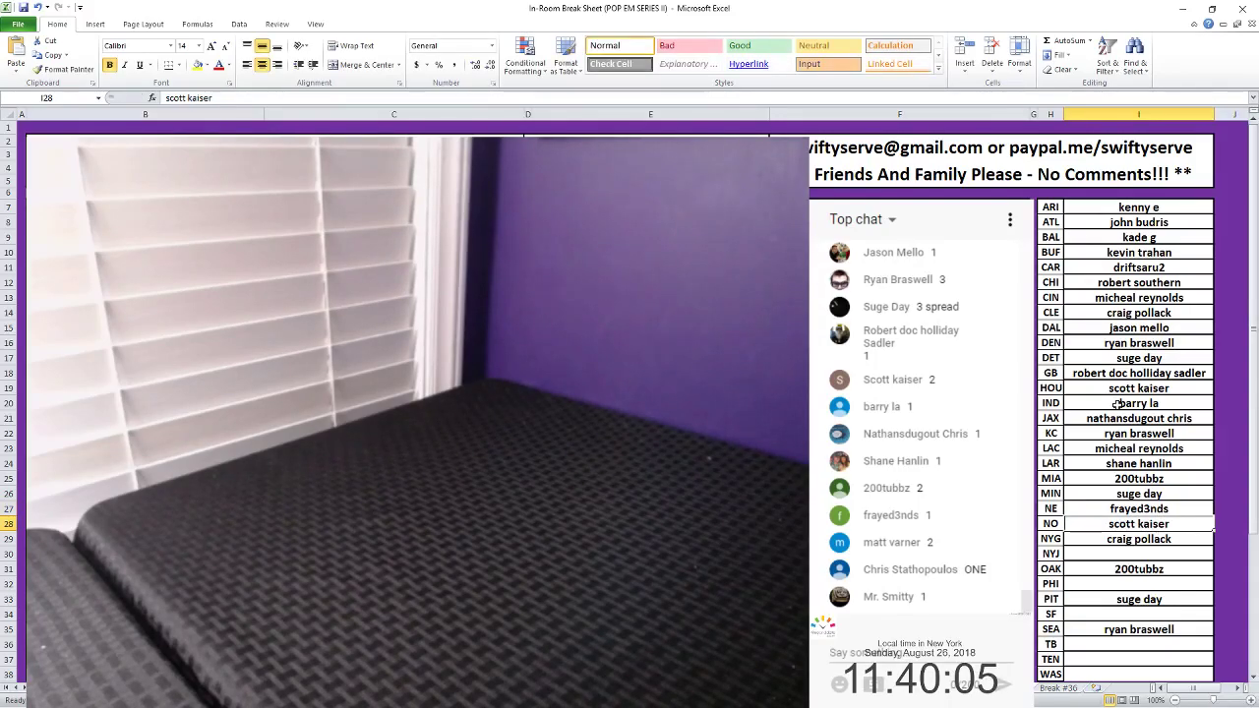
key(Down)
key(Delete)
key(Down)
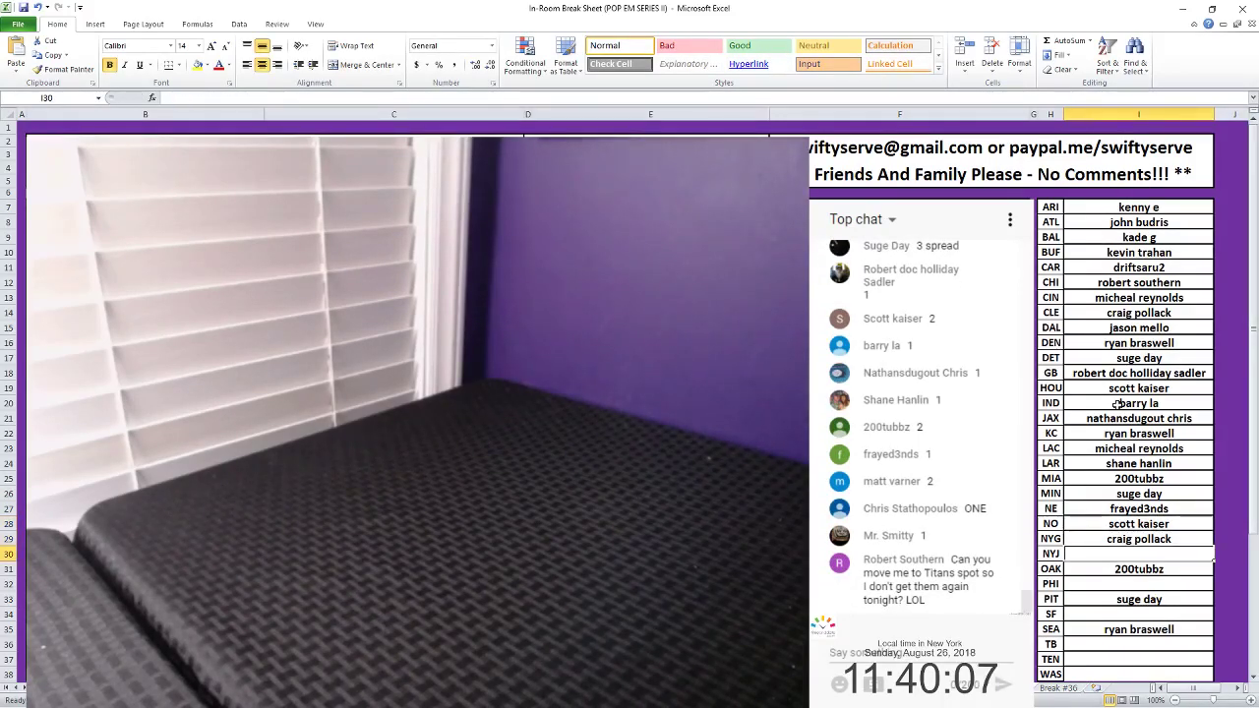
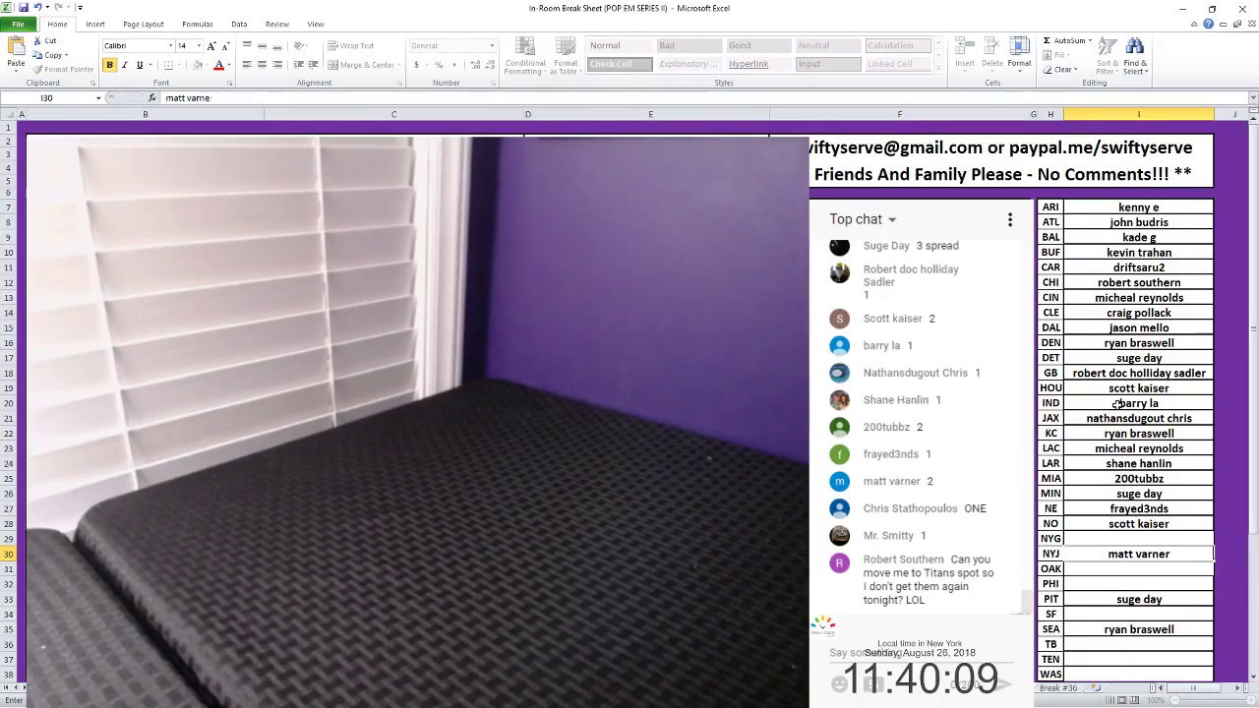
key(Return)
key(Down)
key(Down)
key(Down)
key(Down)
key(Down)
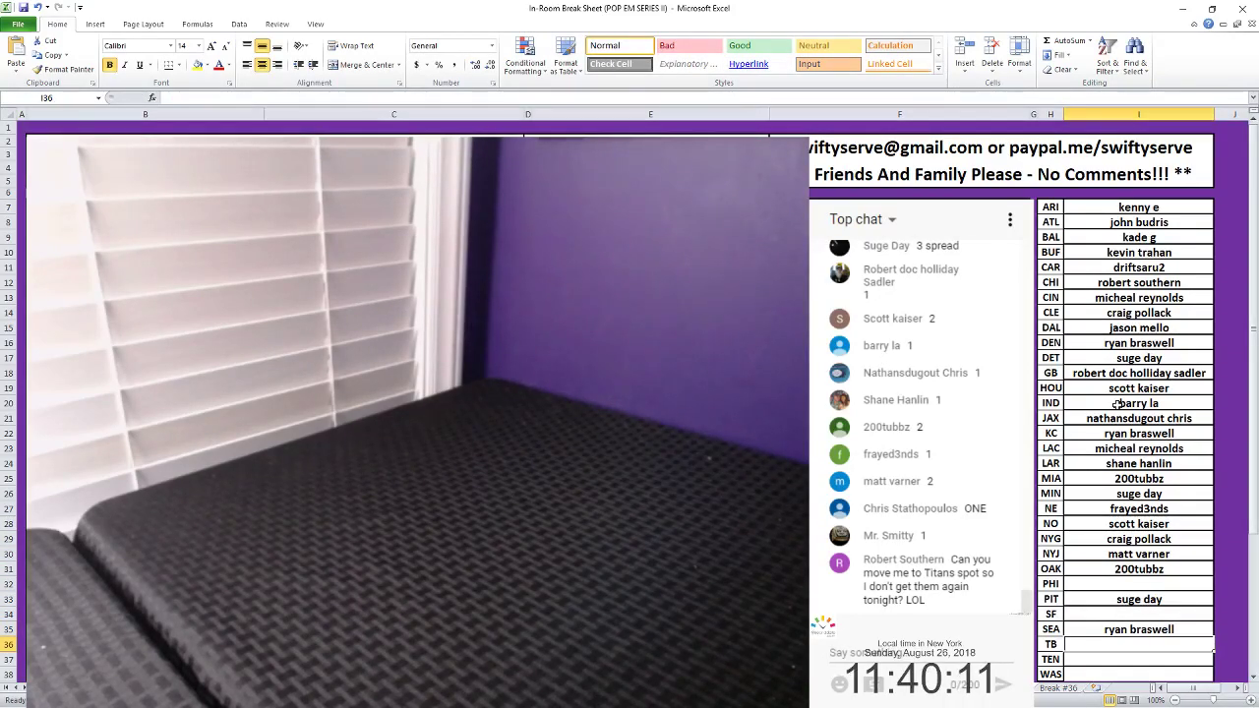
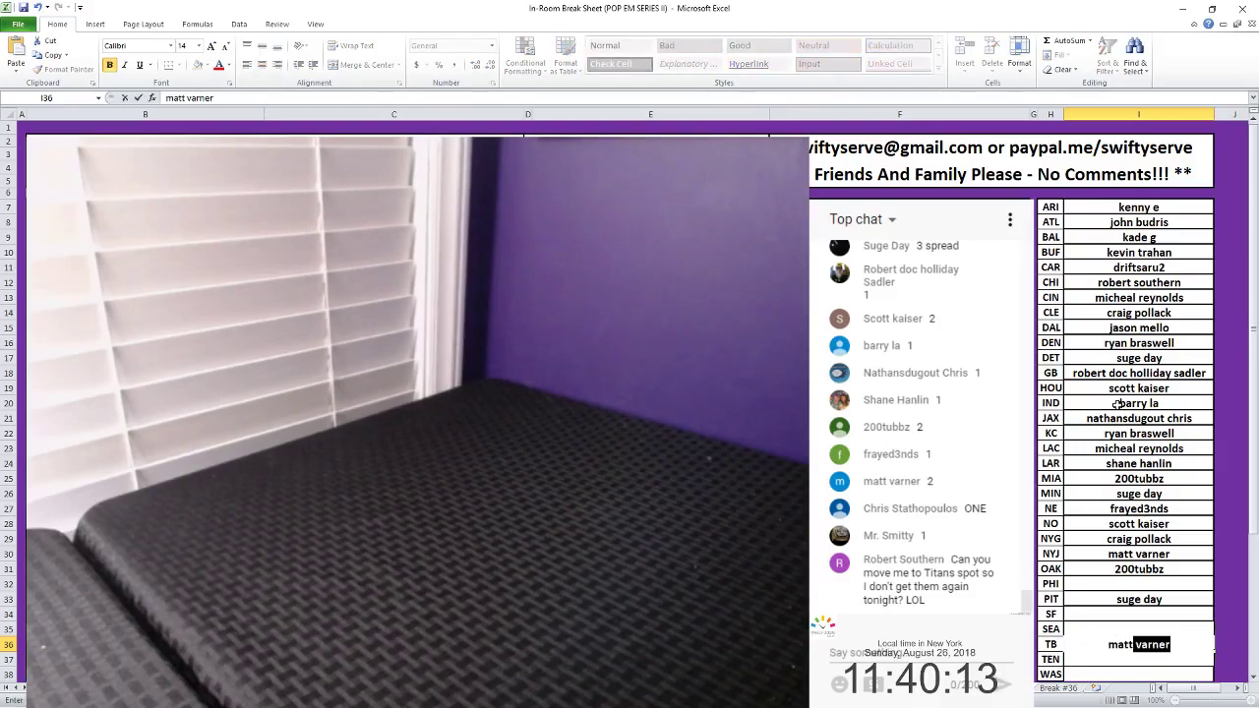
key(Return)
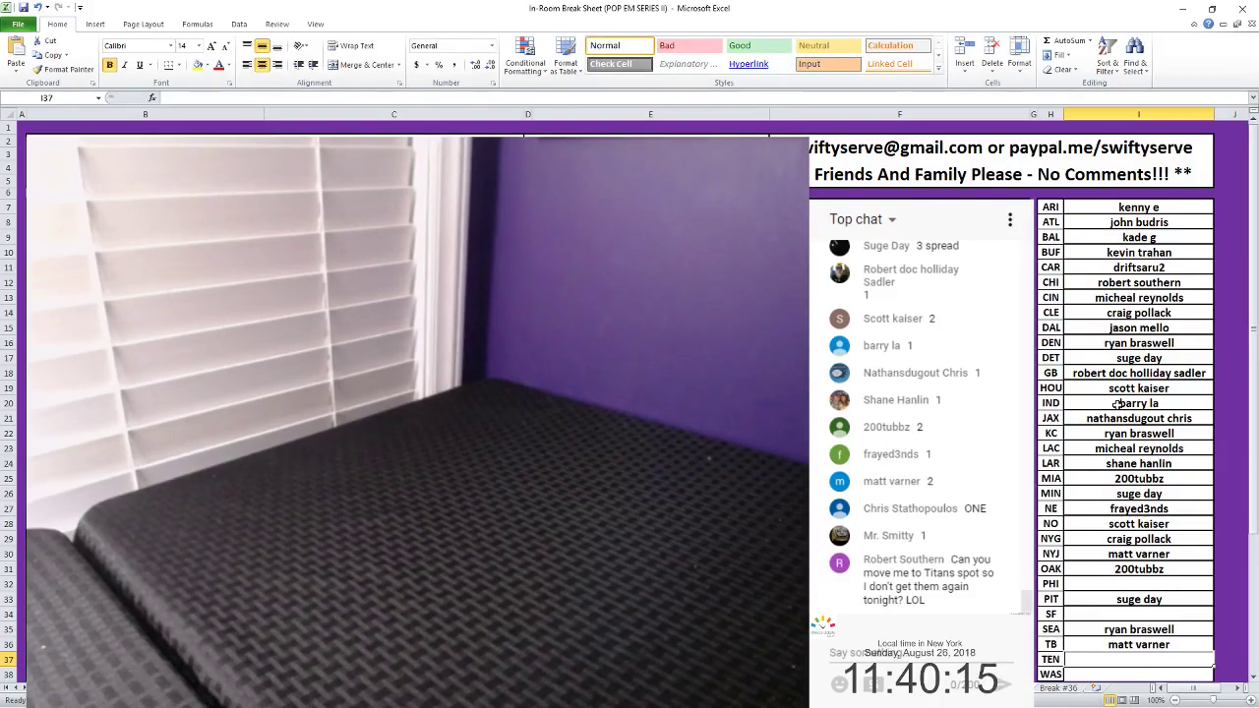
Enter the buyer names for PHI, SF and SEA.
key(Up)
key(Up)
key(Up)
key(Up)
key(Up)
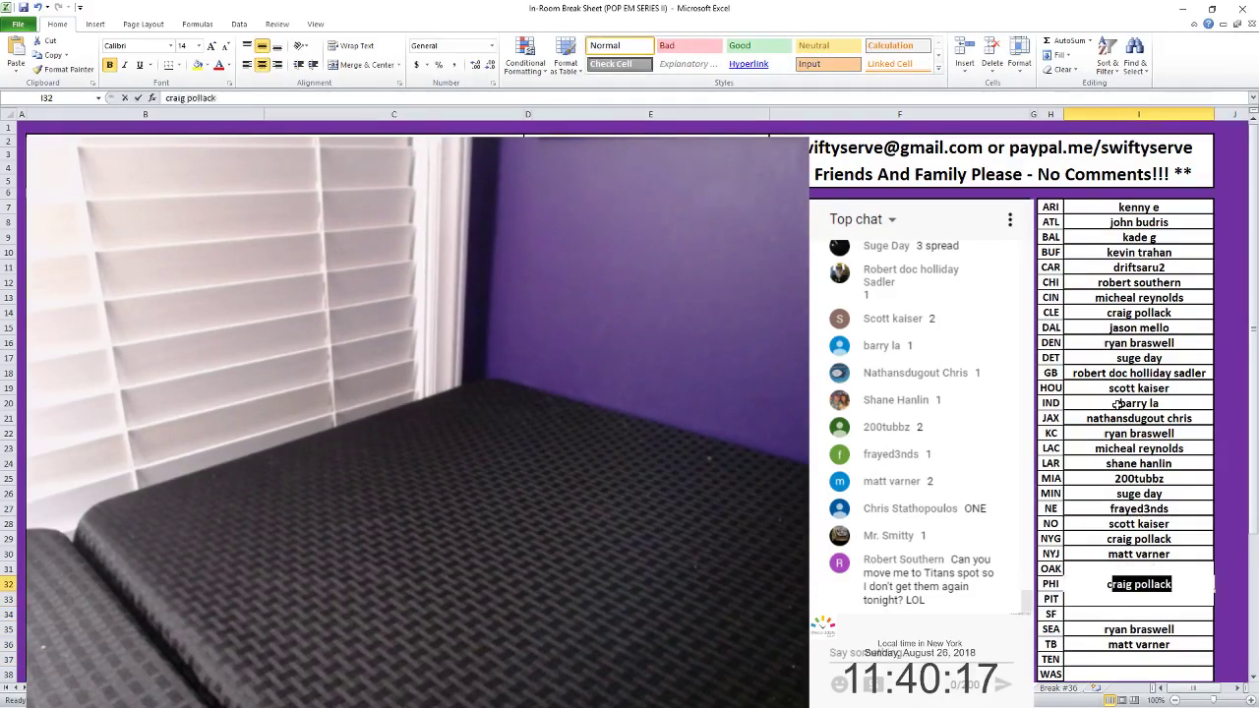
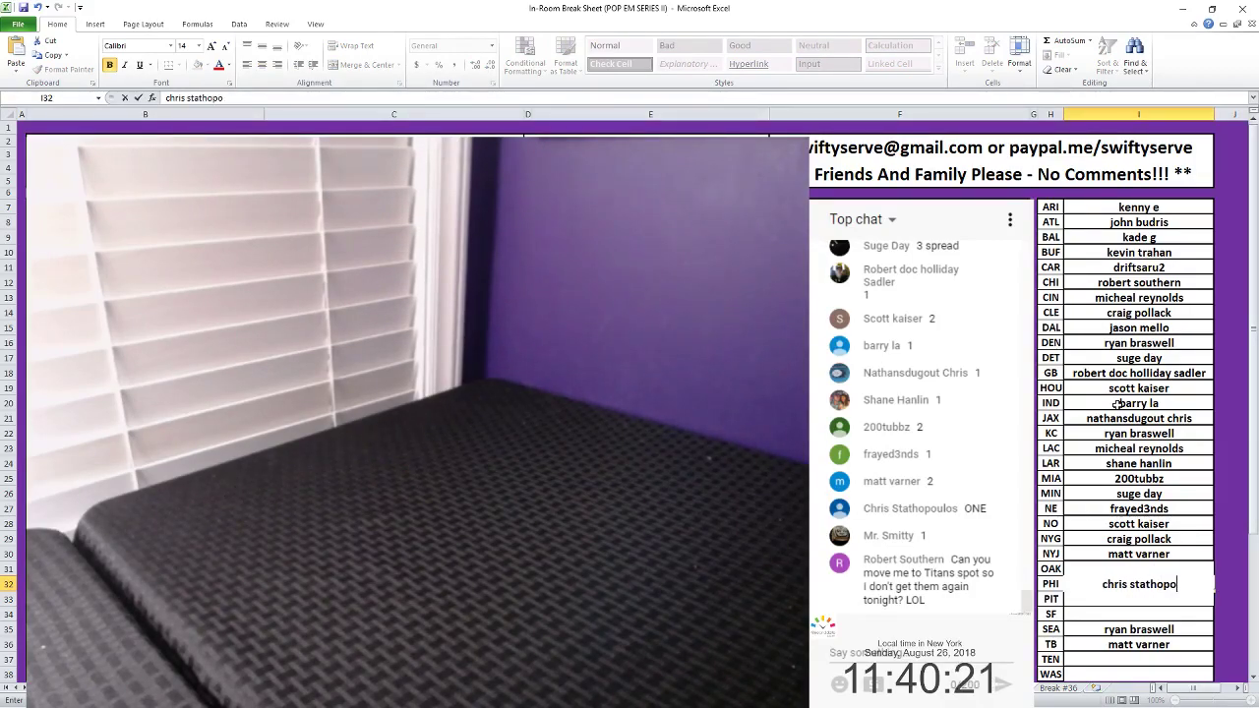
key(Return)
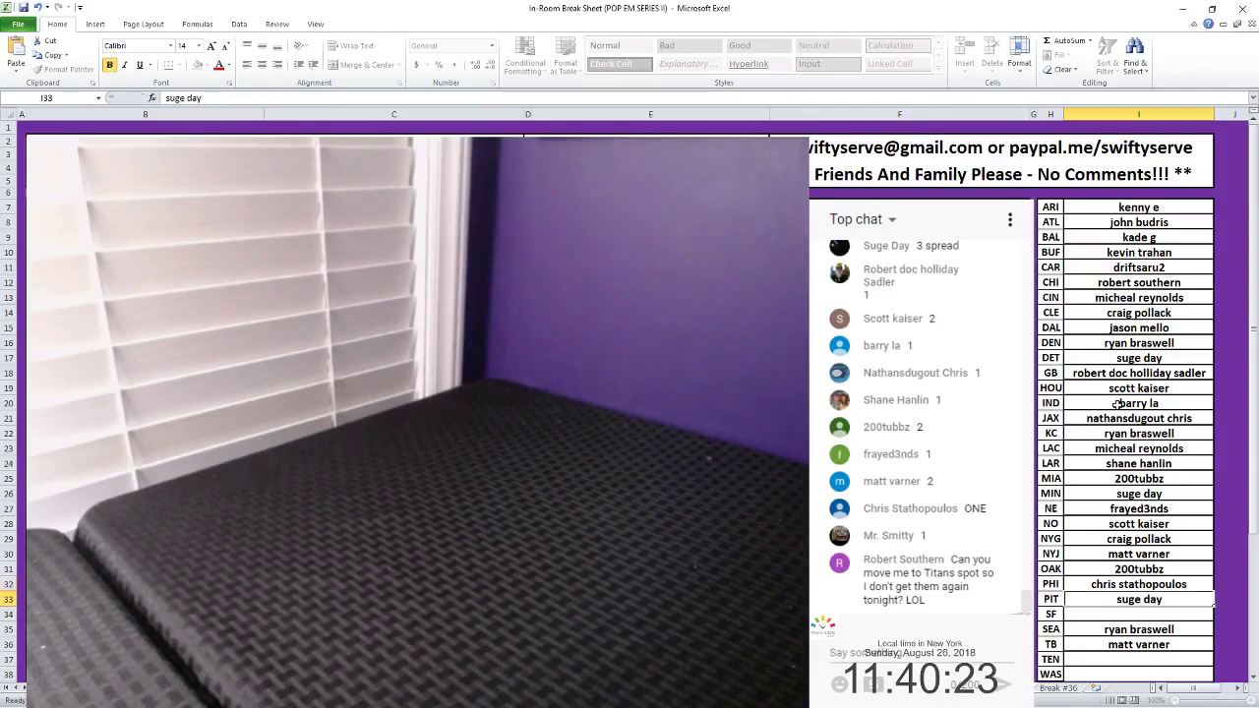
key(Return)
text(mr. smitty)
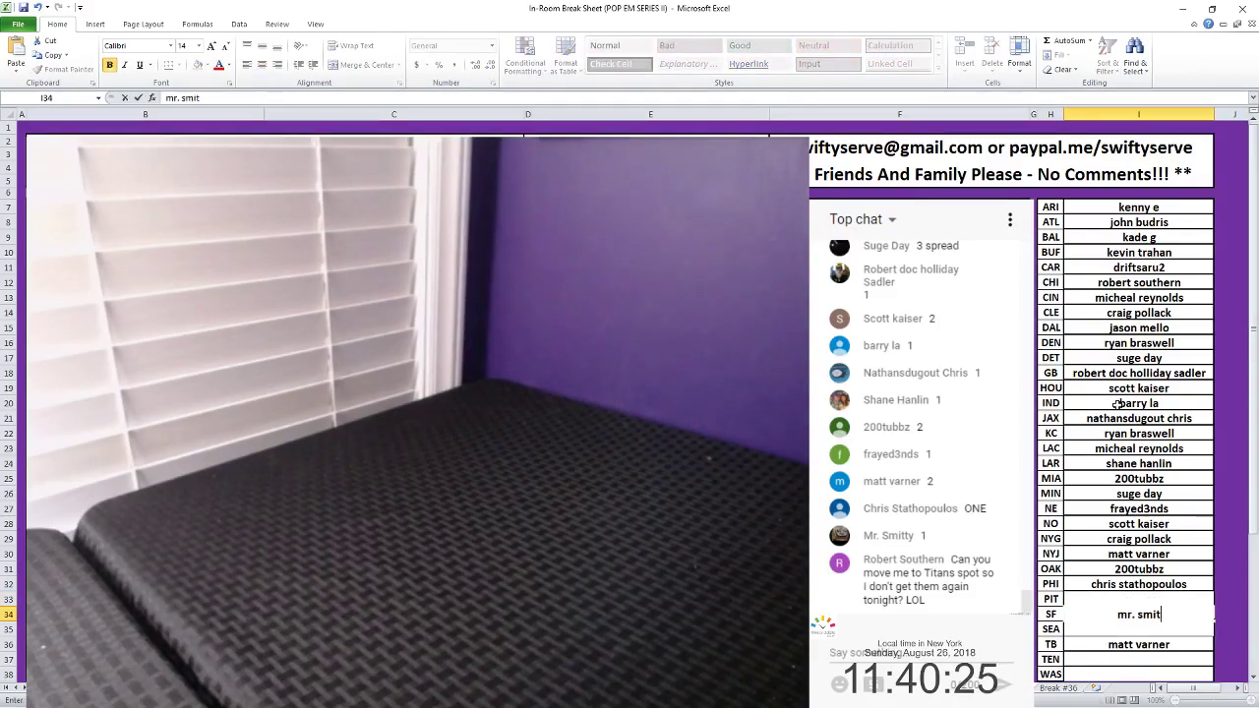
key(Return)
key(Return)
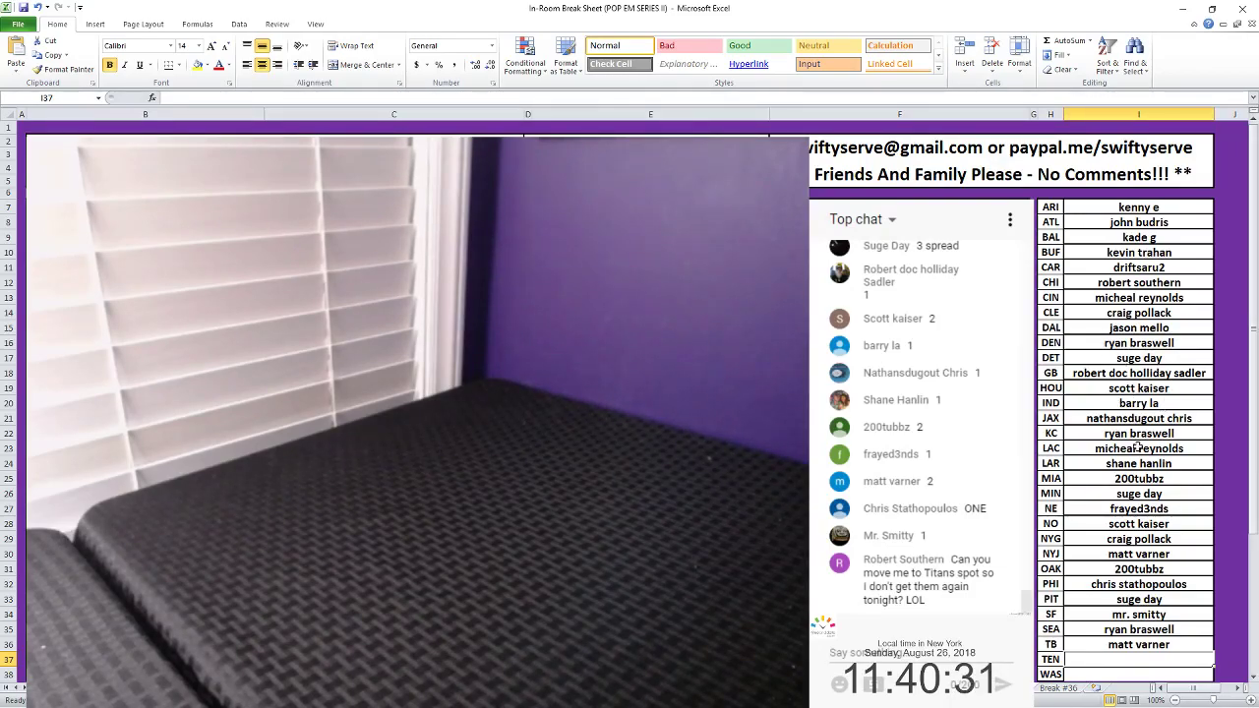
Copy the CHI buyer from I12 into the TEN cell I37, then clear I12.
click(1092, 283)
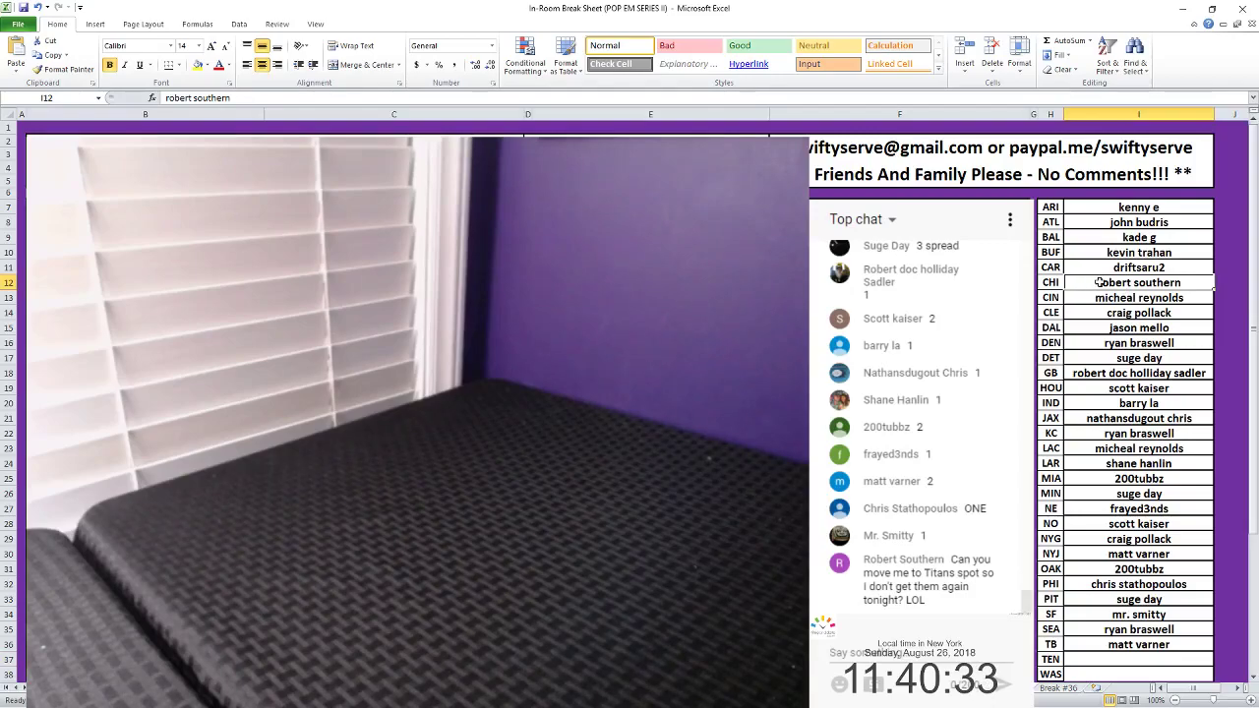
key(ctrl+c)
click(1180, 657)
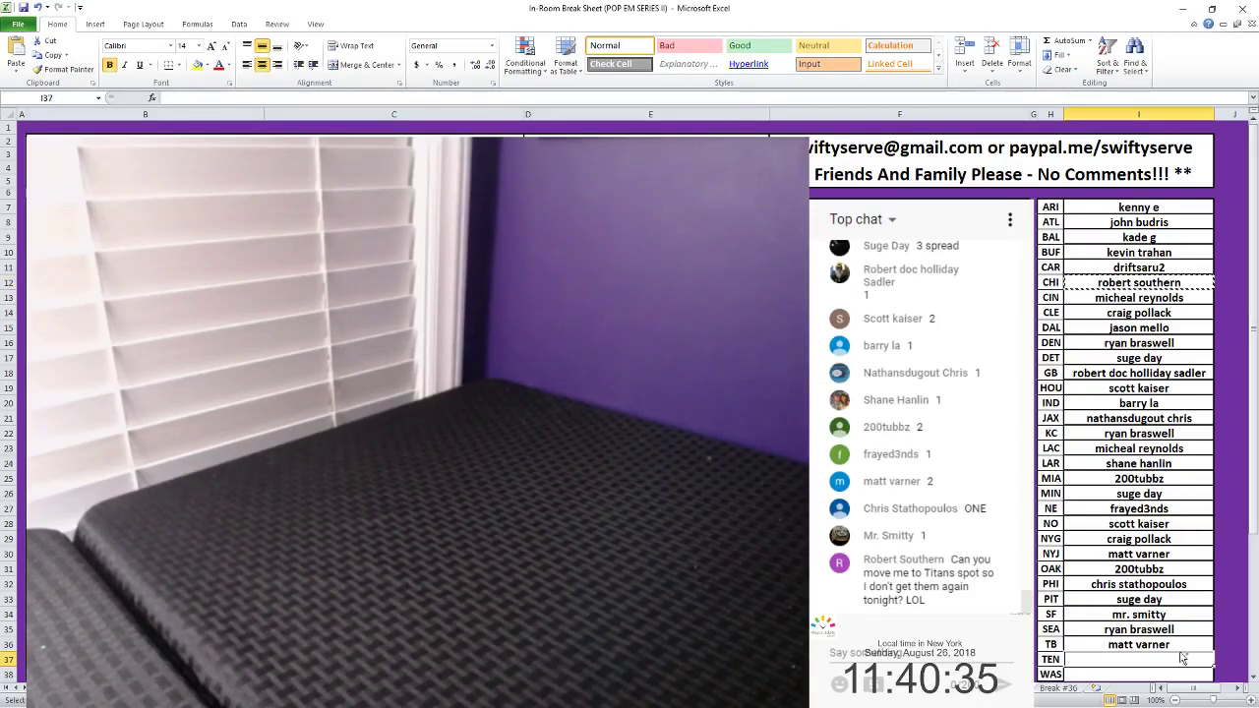
key(ctrl+v)
click(1175, 284)
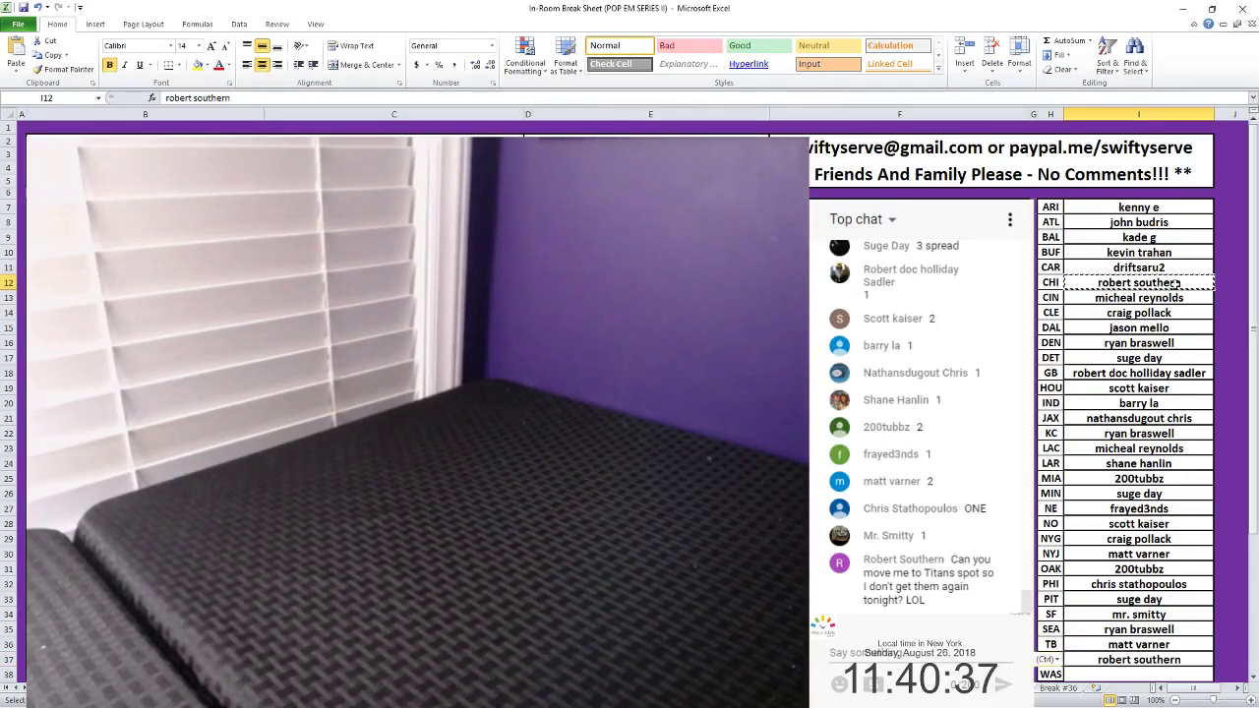
key(Delete)
key(Return)
click(1175, 285)
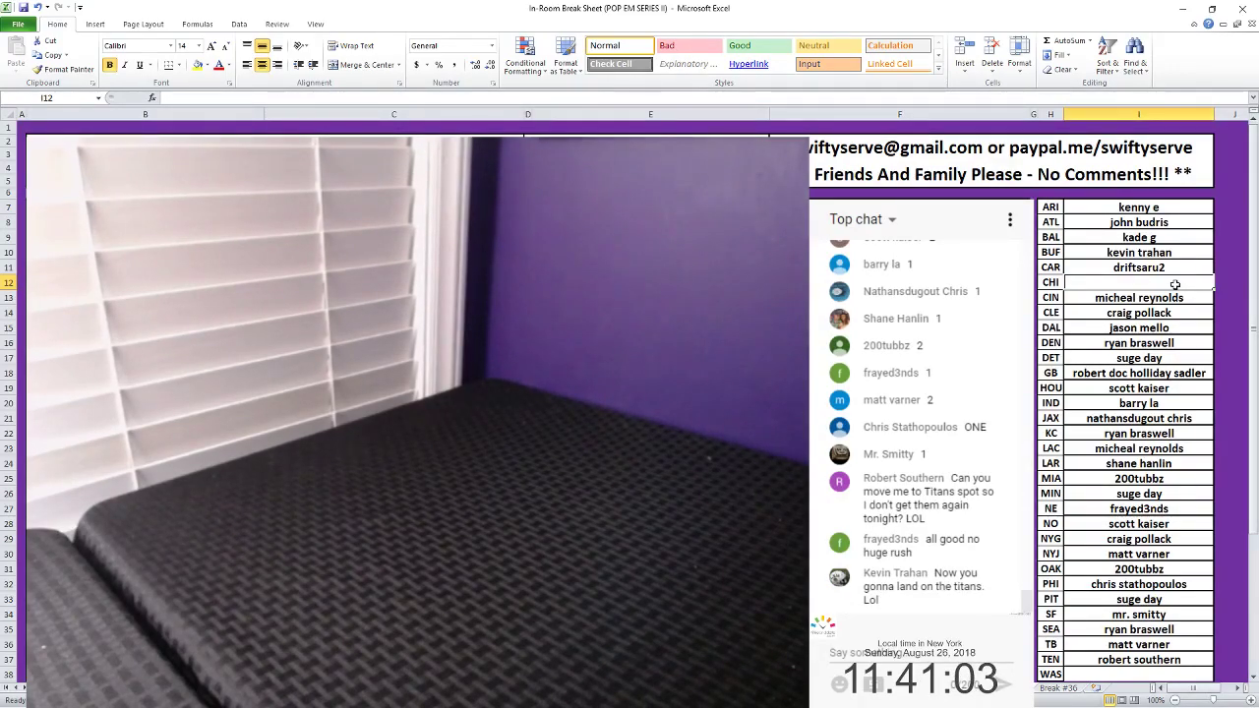
Enter the new buyer names in the empty CHI and WAS cells of column I.
key(alt+Tab)
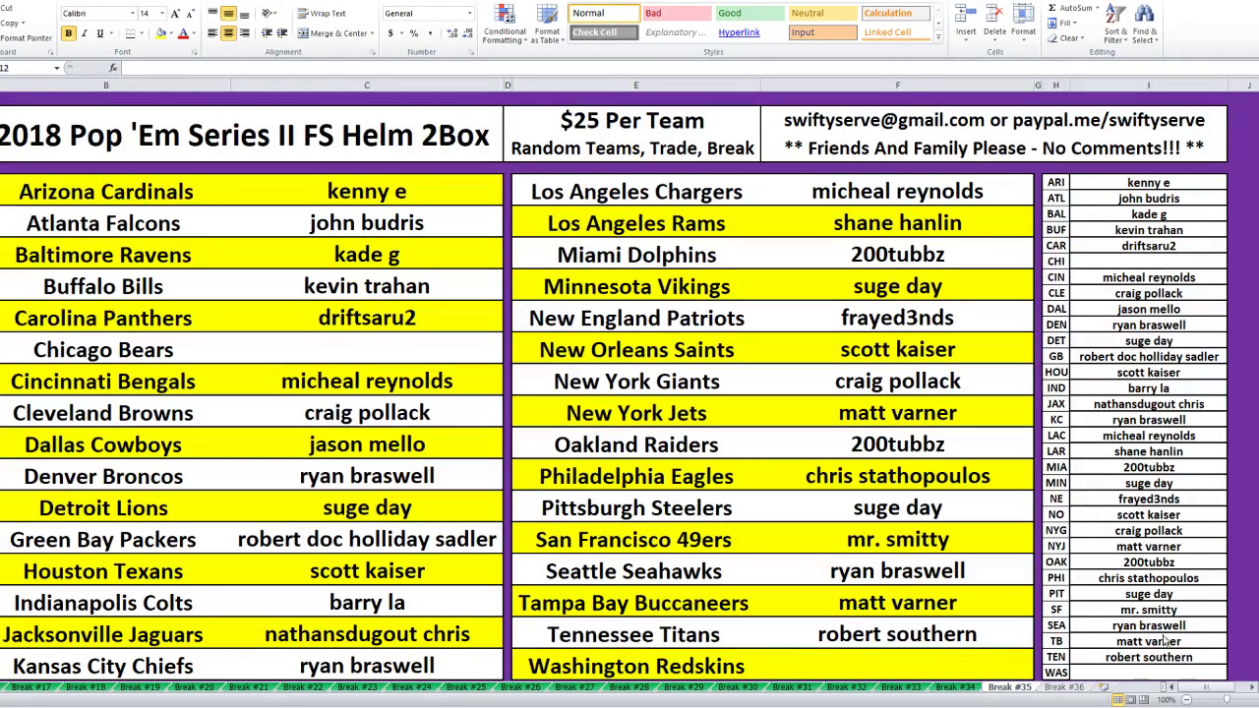
click(1172, 260)
text(shimshack1)
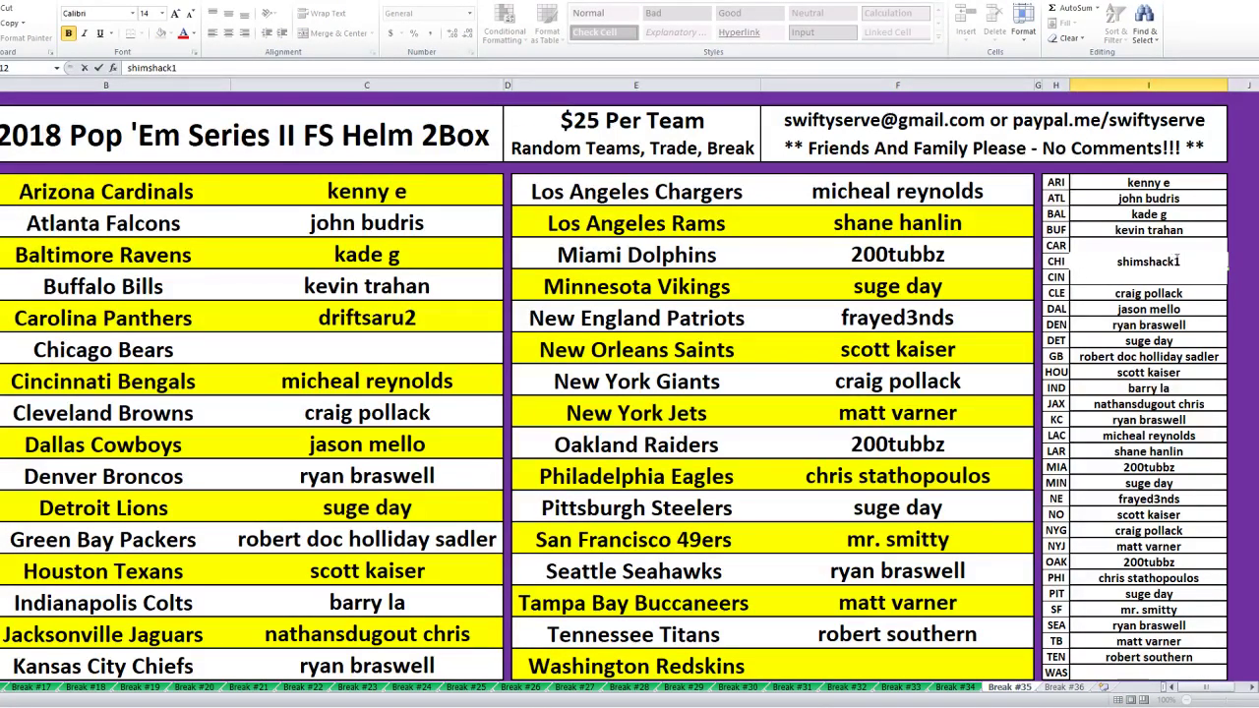
key(Return)
key(Down)
key(Down)
key(Down)
key(Down)
key(Down)
key(Down)
key(Down)
key(Down)
key(Down)
key(Down)
key(Down)
key(Down)
key(Down)
key(Down)
key(Down)
key(Down)
key(Down)
key(Down)
key(Down)
key(Down)
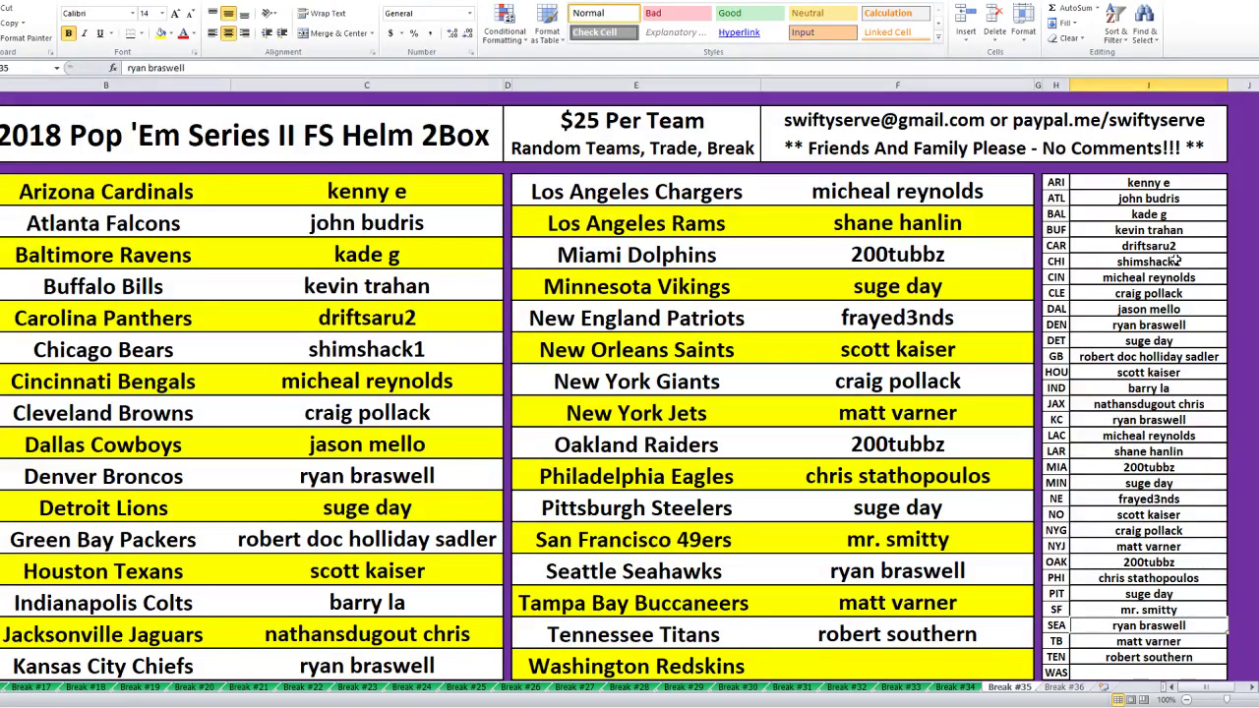
key(Down)
key(Down)
key(Down)
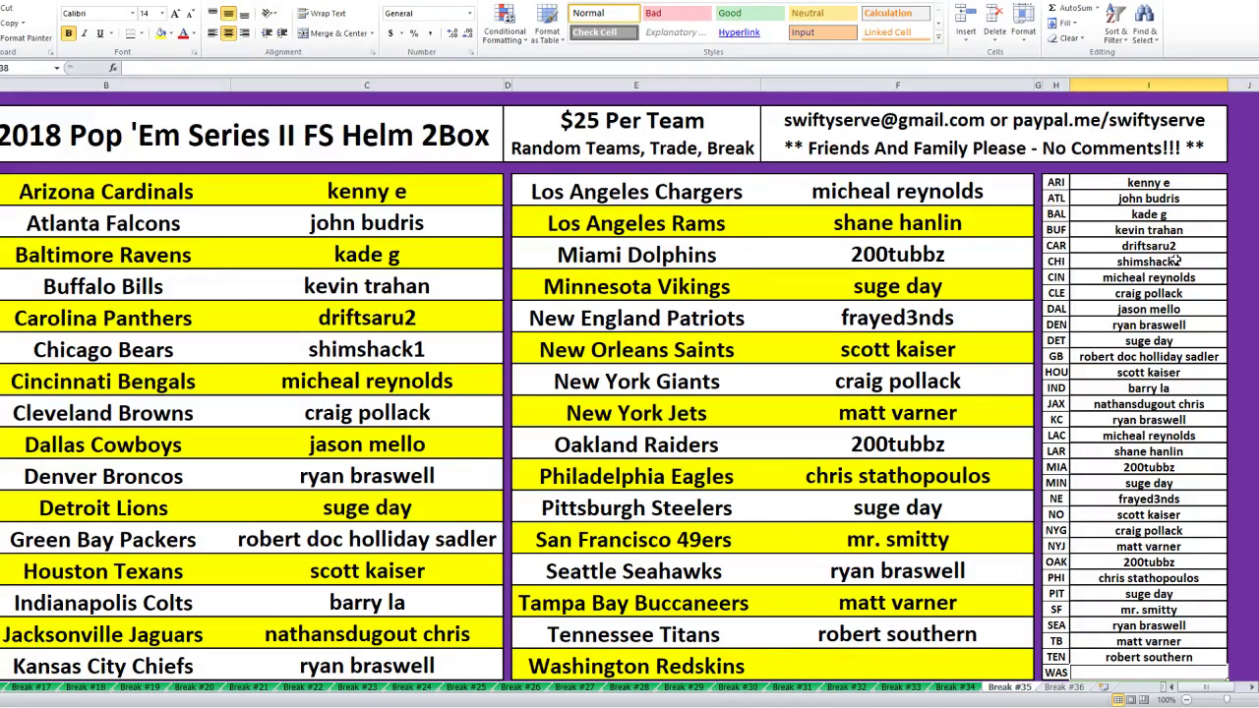
key(Return)
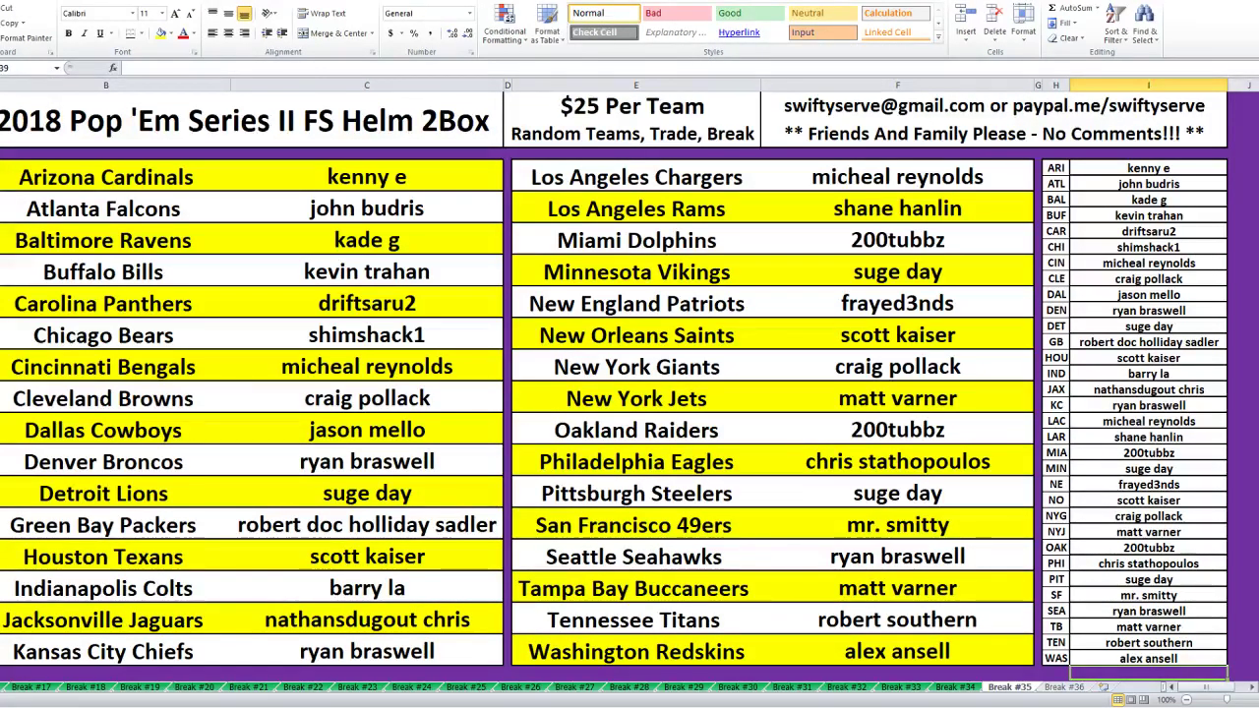
key(Home)
Fill the MIA, OAK, DEN, KC, SEA, BAL, LAR, TB, NYJ, IND and JAX rows green.
drag(1058, 453, 1094, 453)
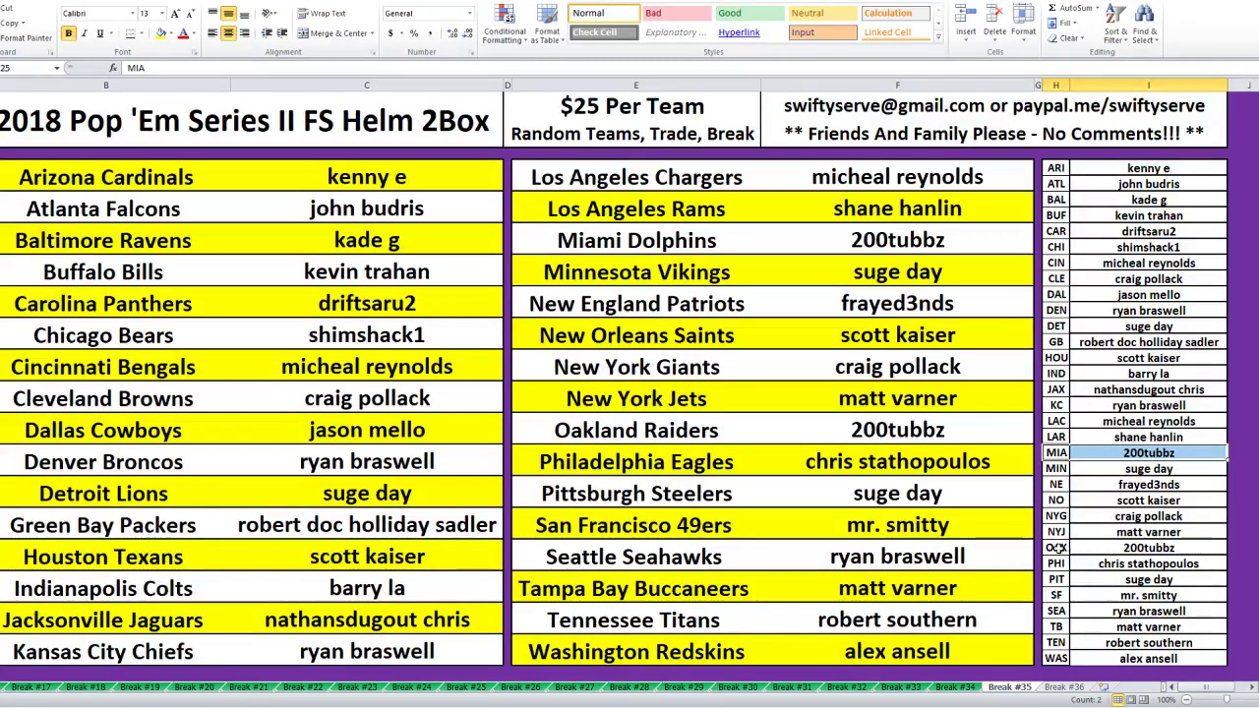
ctrl+drag(1062, 549, 1084, 548)
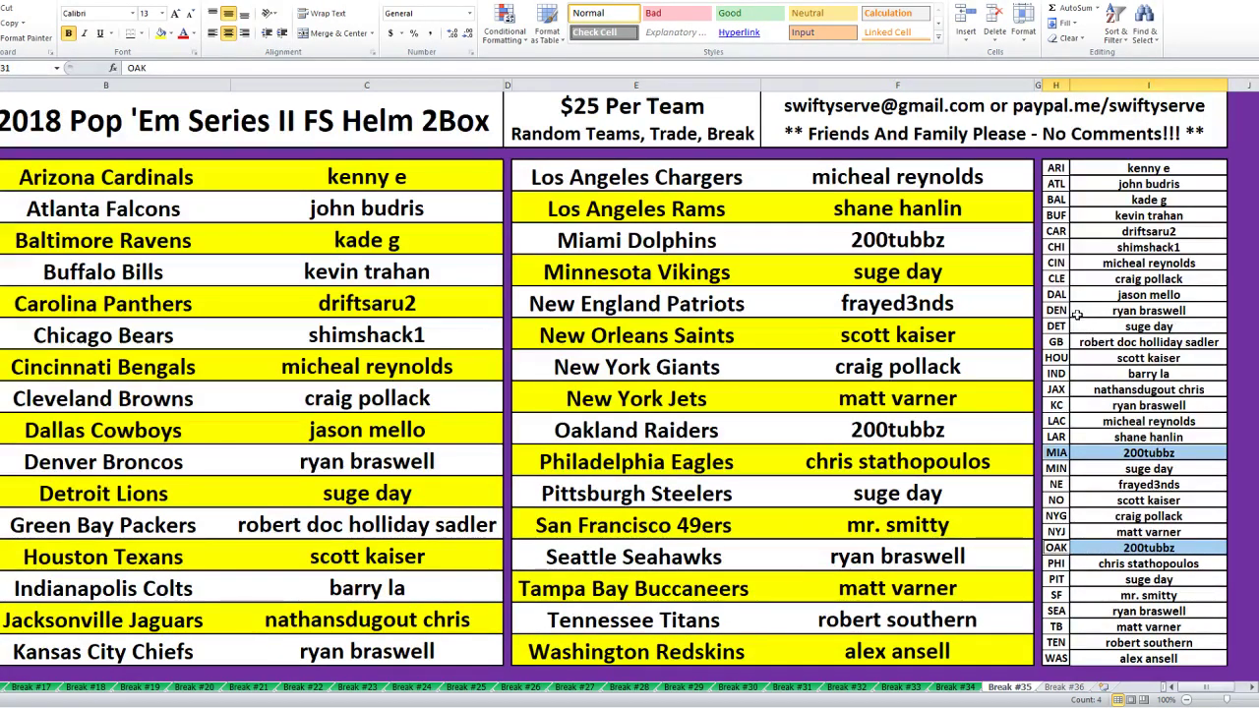
ctrl+drag(1062, 311, 1084, 311)
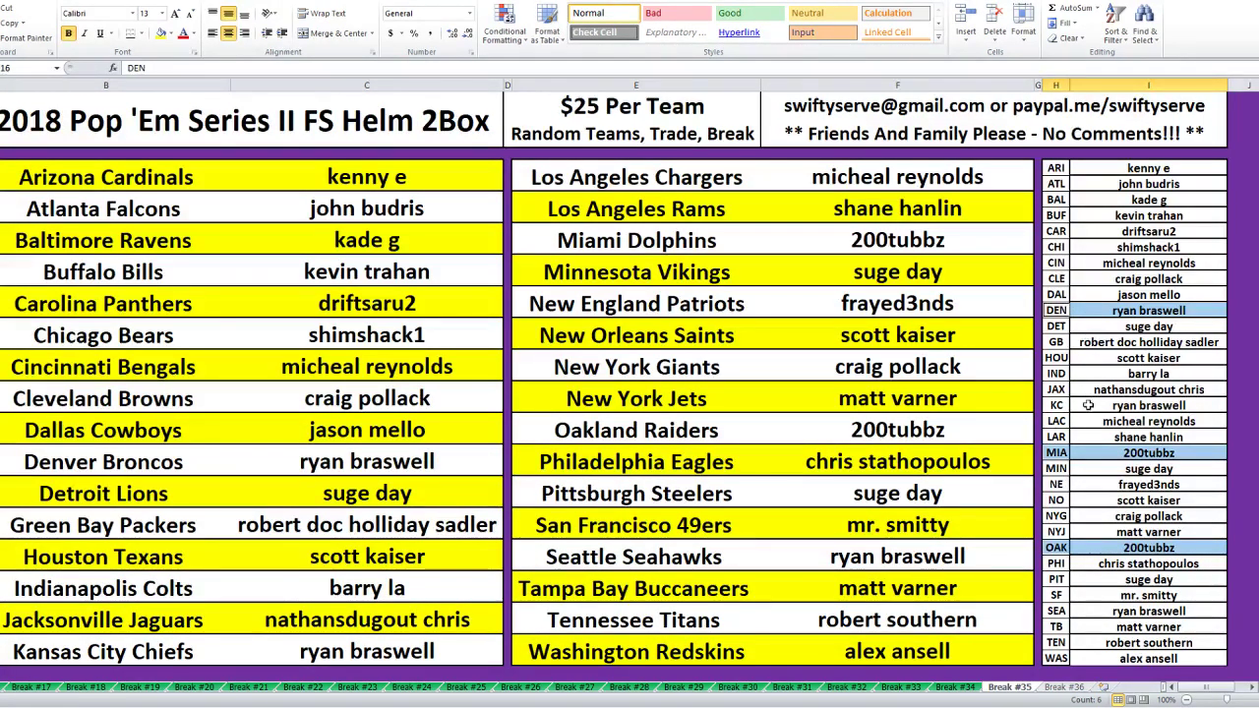
ctrl+drag(1062, 405, 1082, 405)
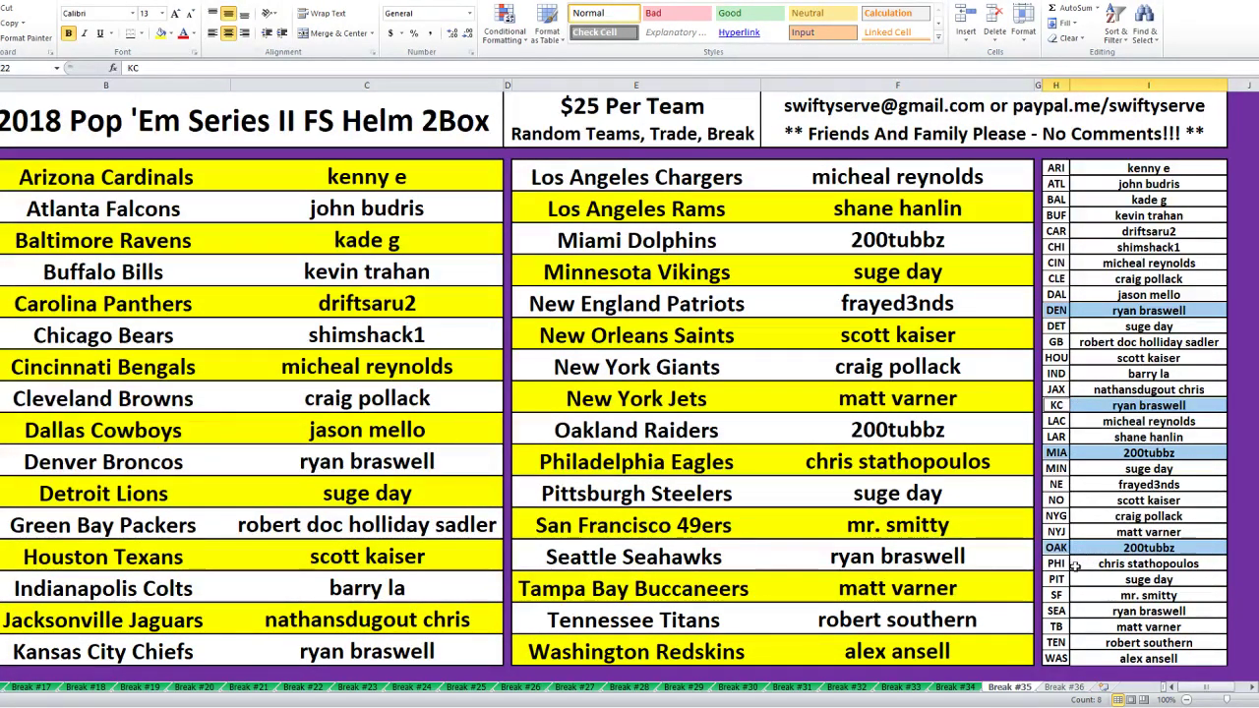
ctrl+drag(1062, 611, 1082, 611)
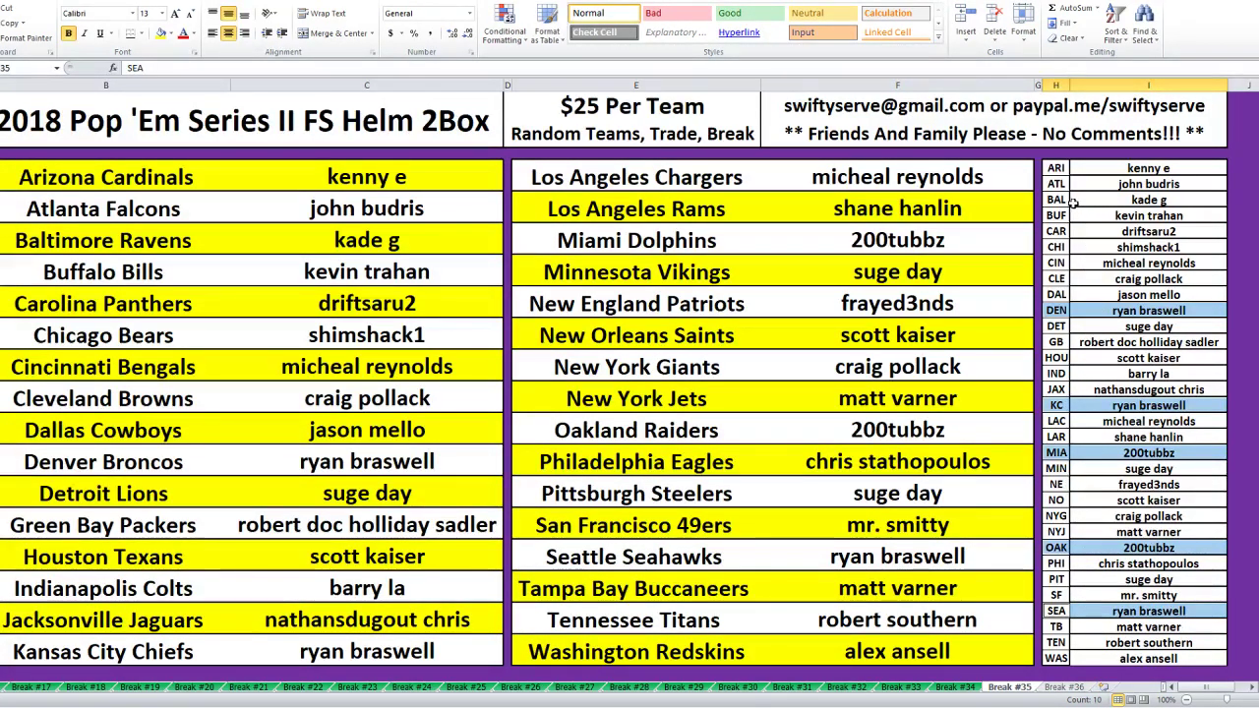
ctrl+drag(1058, 199, 1082, 200)
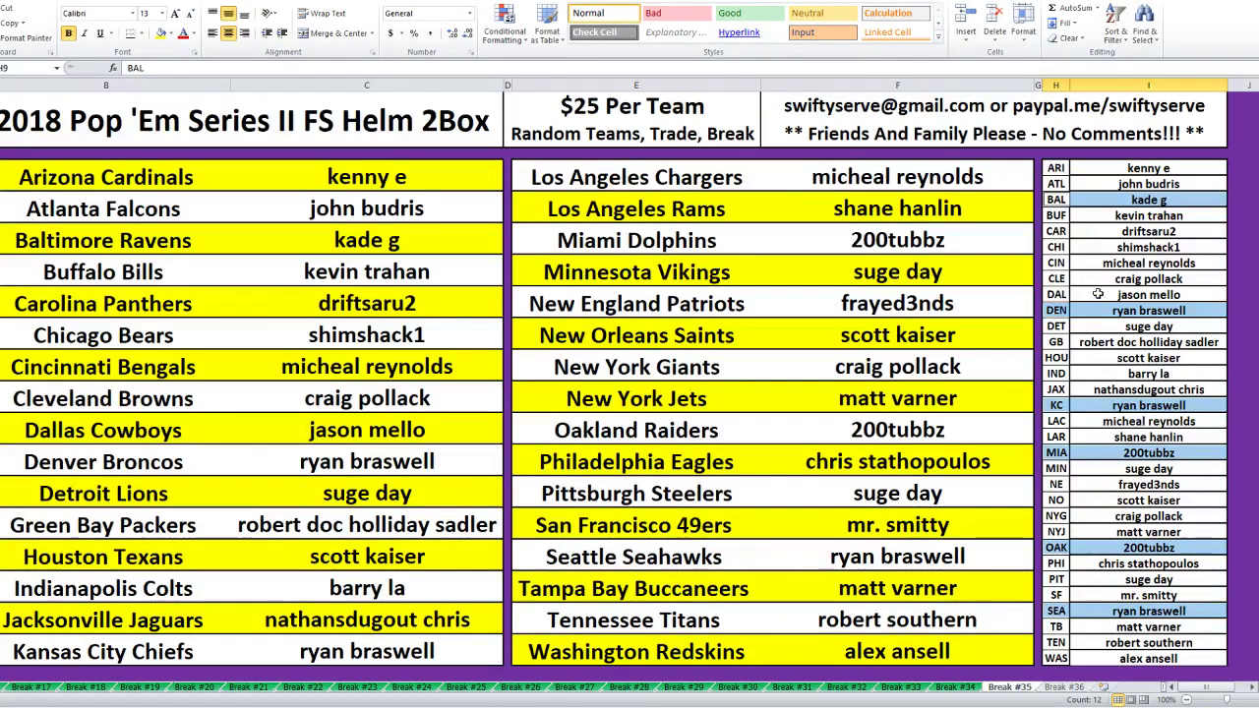
ctrl+click(1068, 437)
drag(1071, 437, 1080, 437)
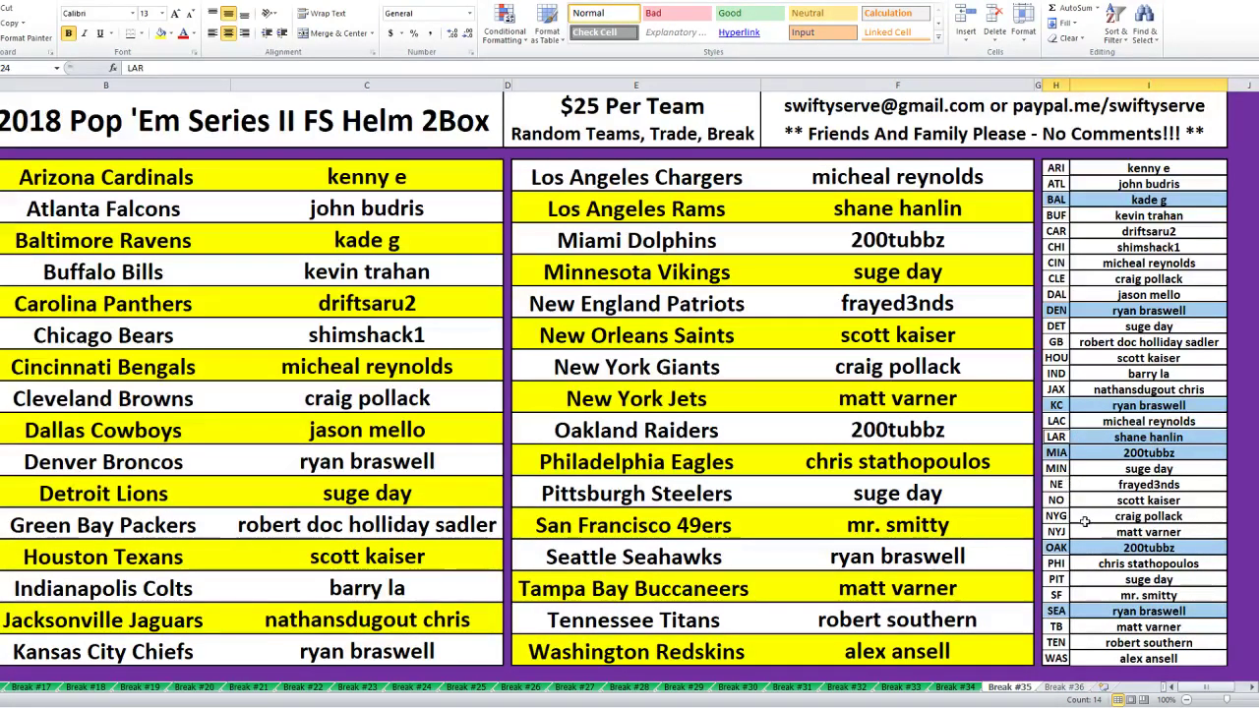
drag(1062, 626, 1082, 626)
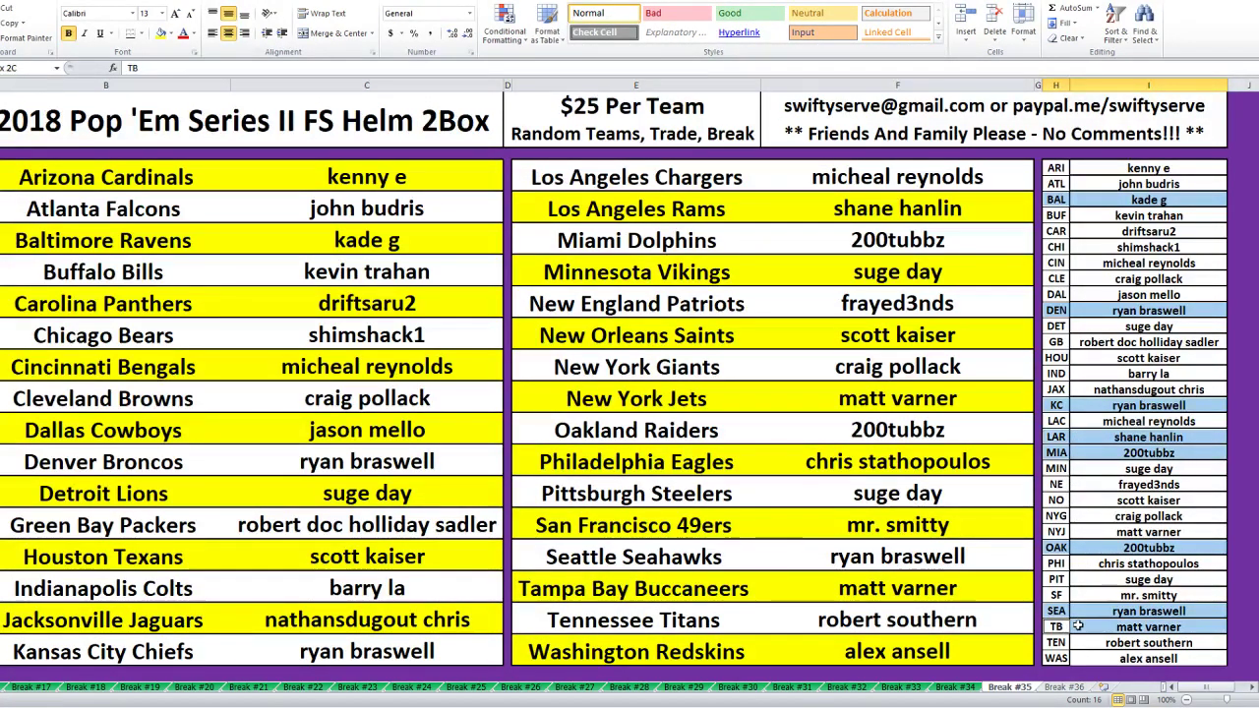
drag(1062, 531, 1082, 531)
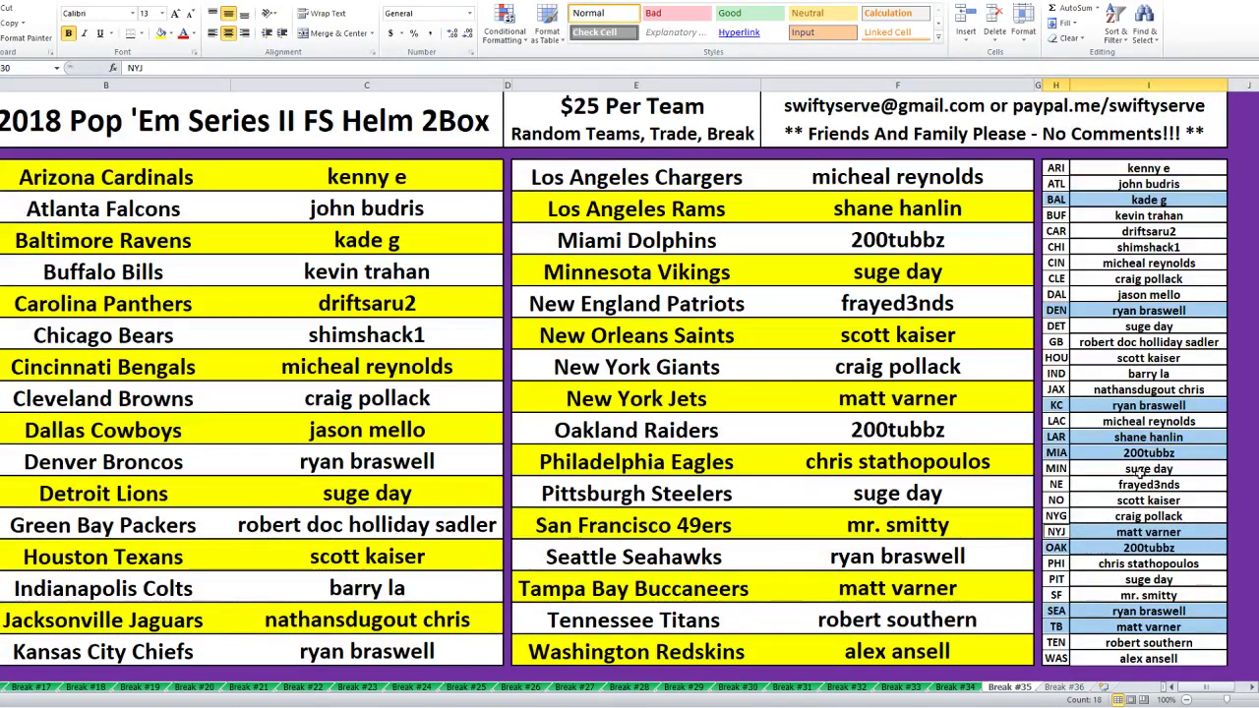
drag(1062, 374, 1082, 389)
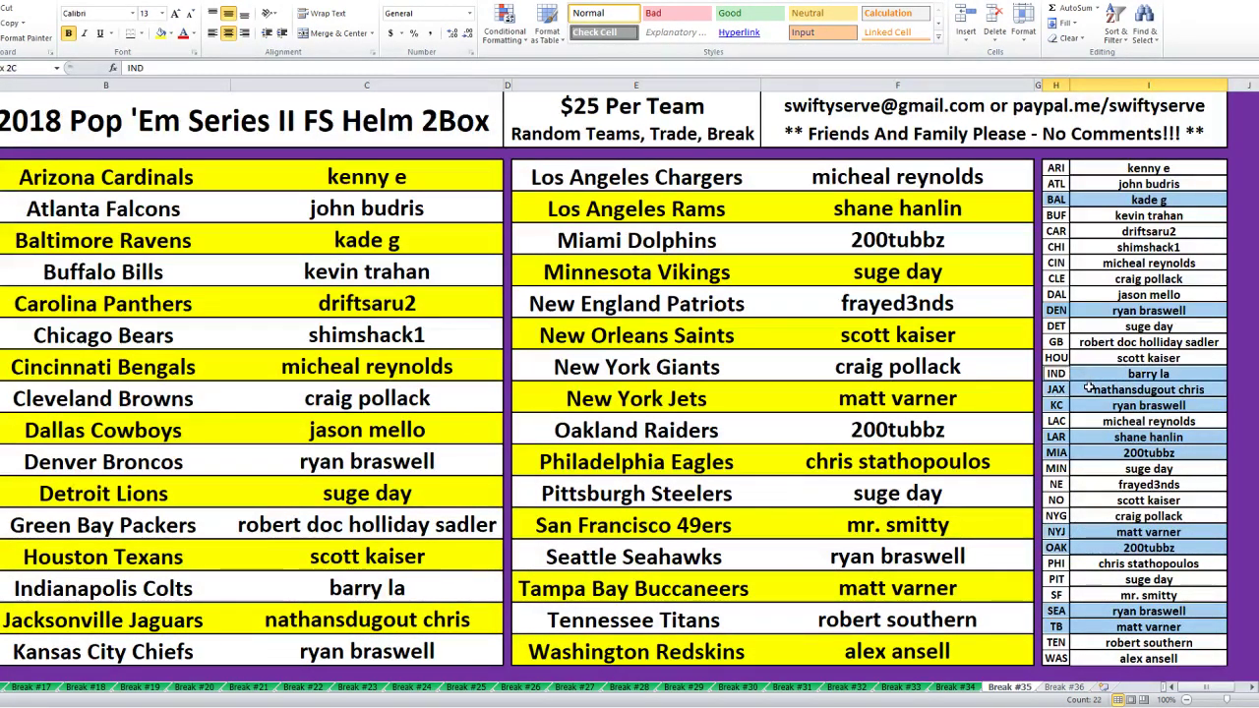
click(169, 33)
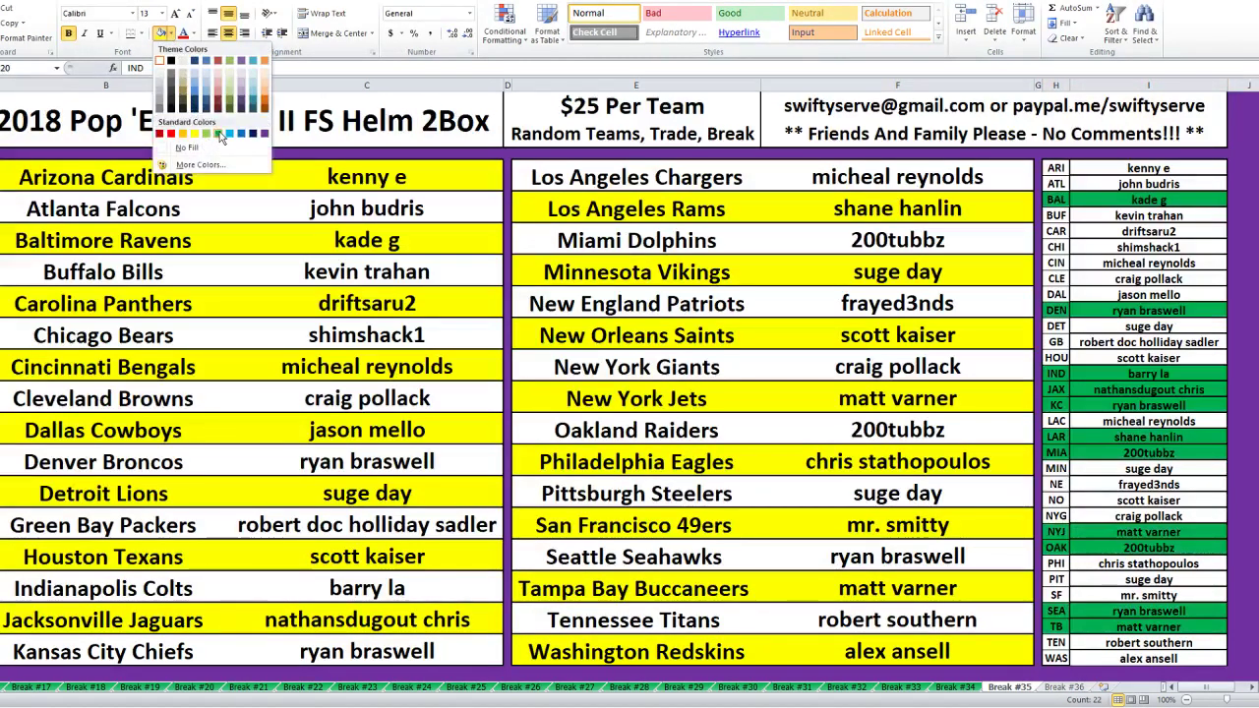
click(218, 131)
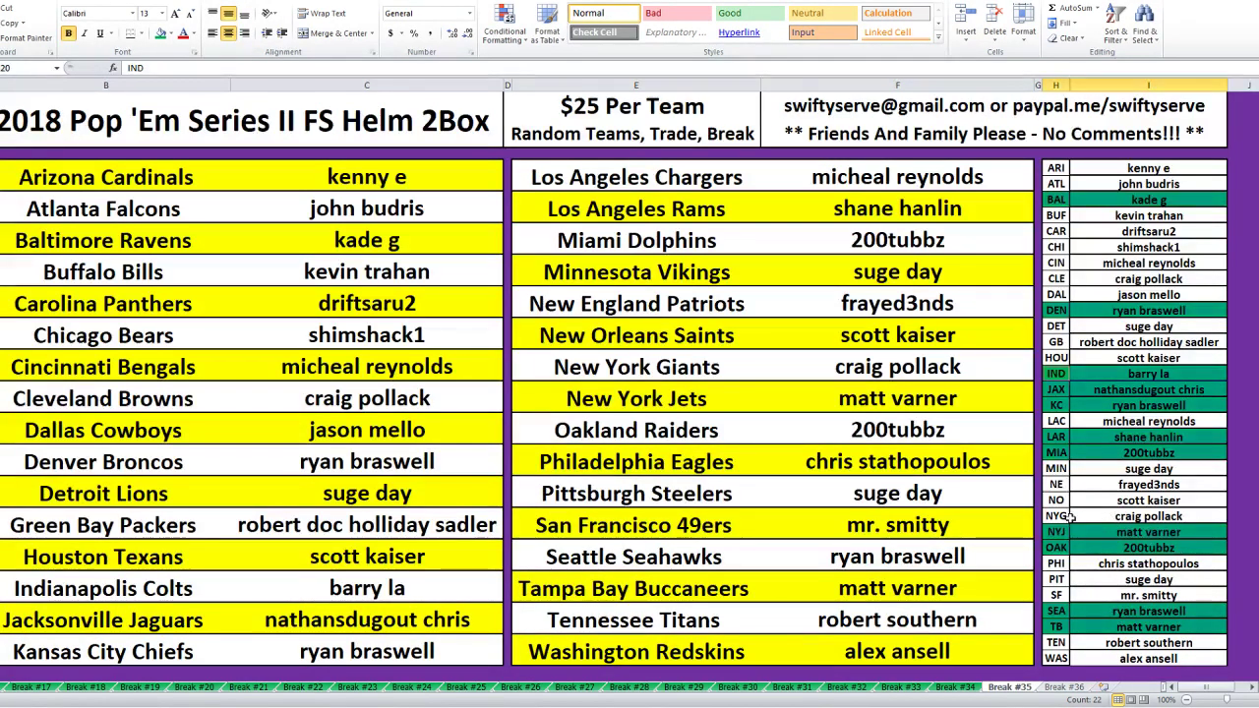
Fill the NYG, CLE, TEN, BUF, NO, HOU, DAL, ATL, SF, CHI and ARI rows green.
drag(1070, 515, 1150, 515)
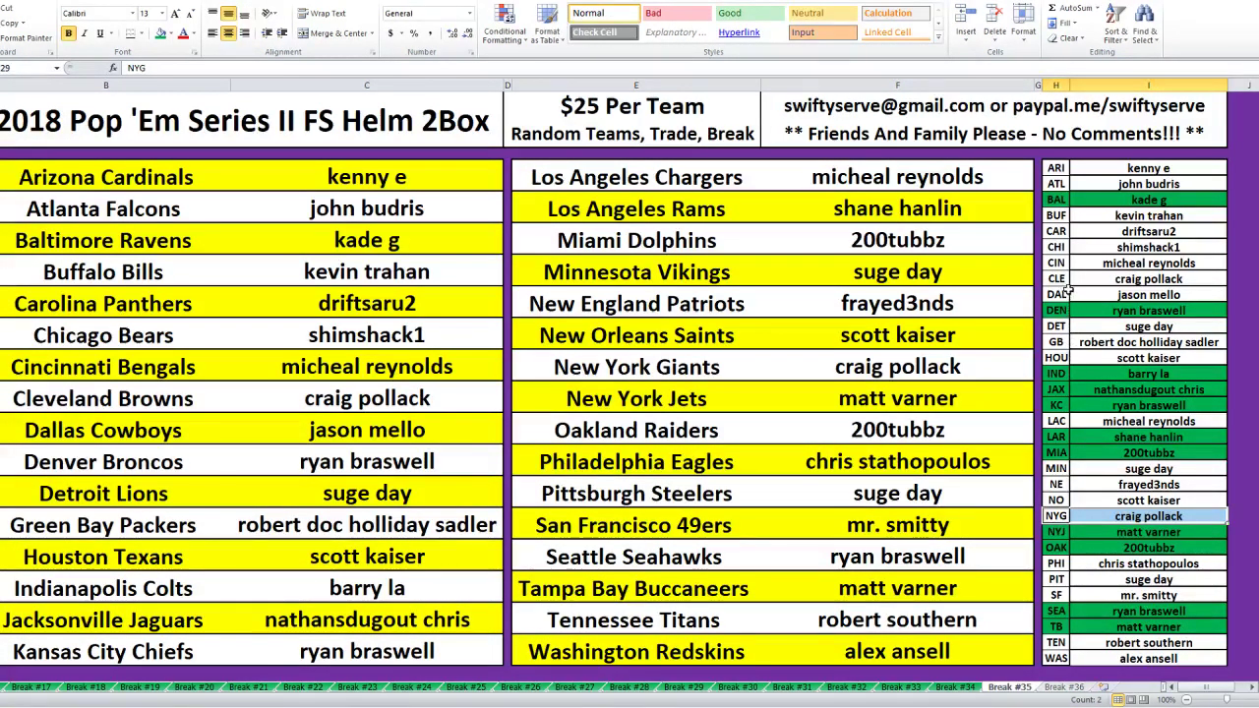
drag(1058, 280, 1092, 280)
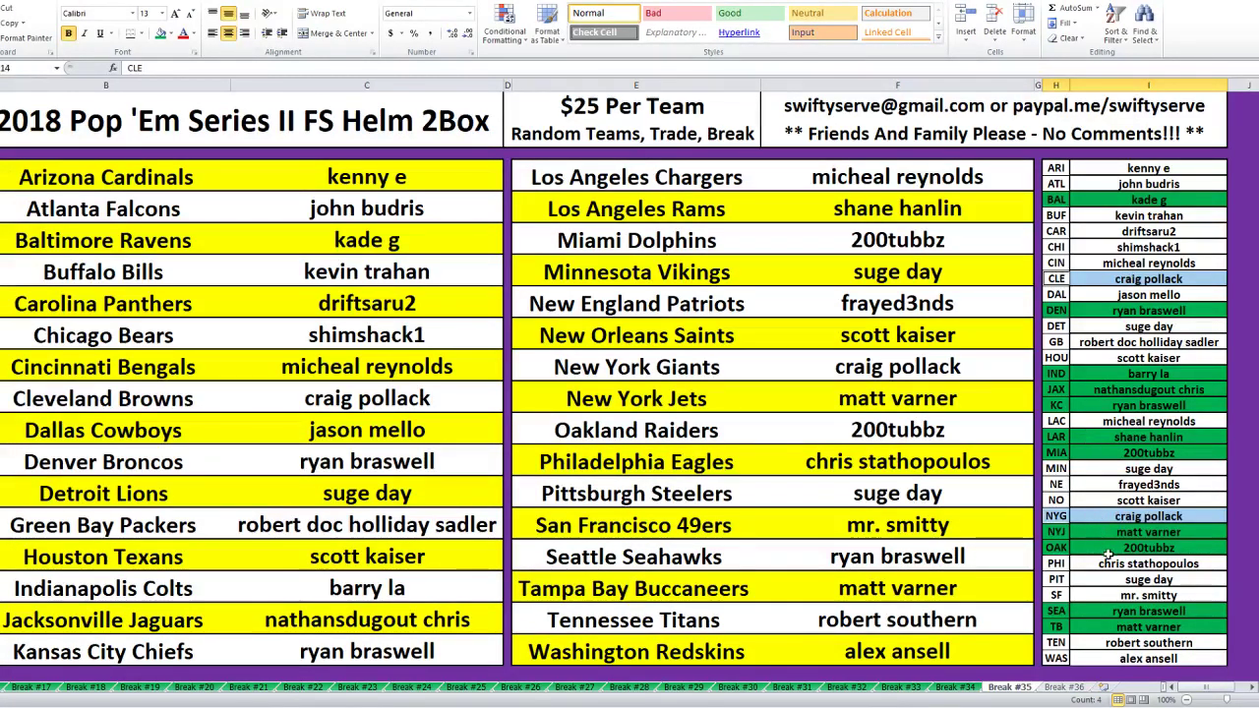
drag(1057, 642, 1096, 642)
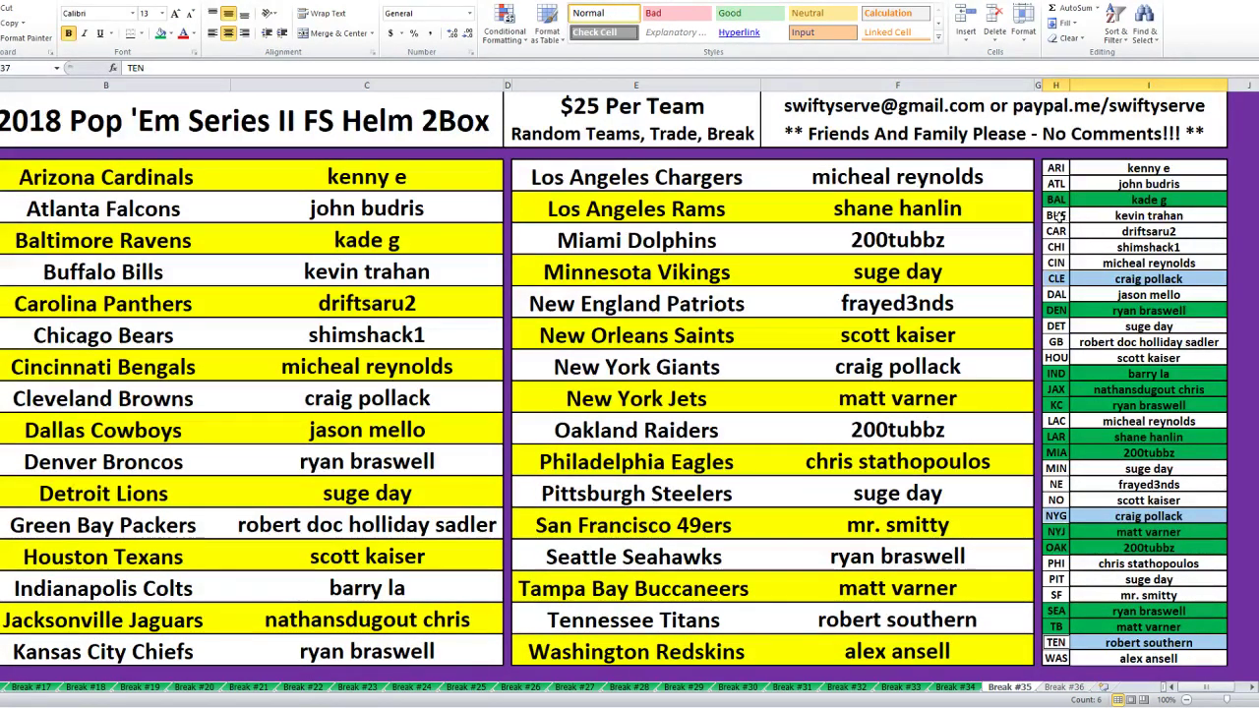
drag(1057, 215, 1101, 215)
ctrl+click(1060, 500)
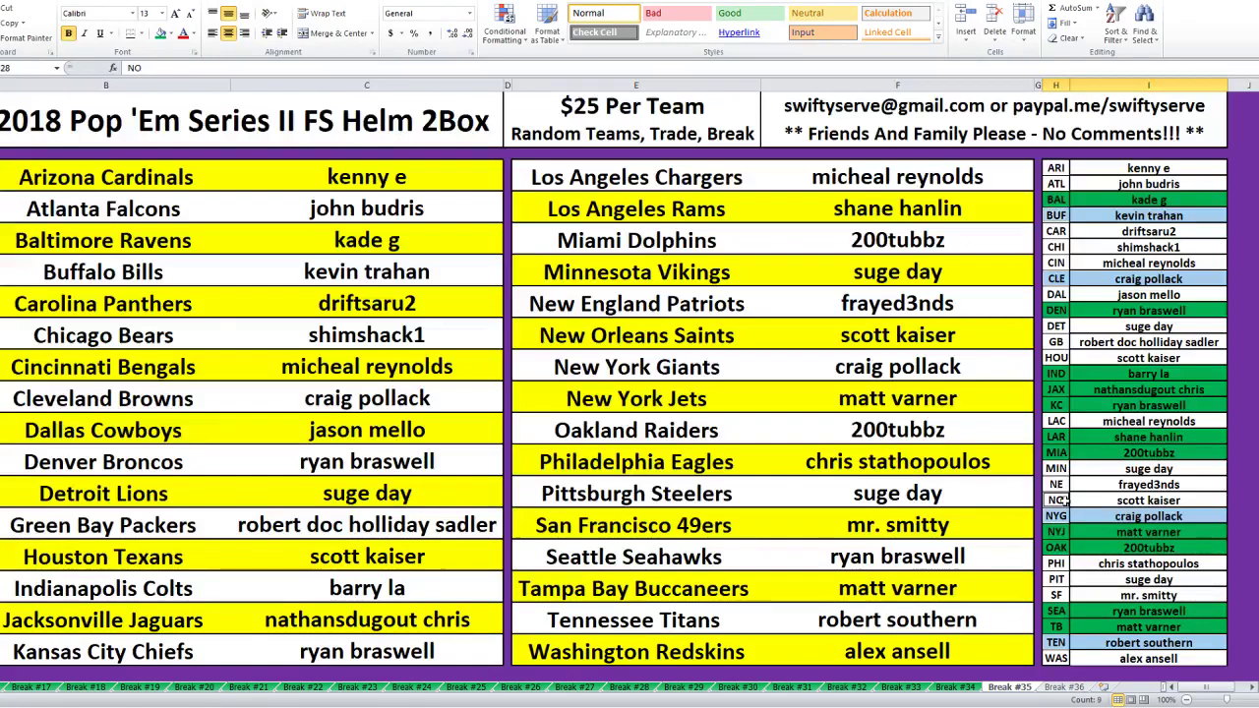
drag(1062, 499, 1102, 500)
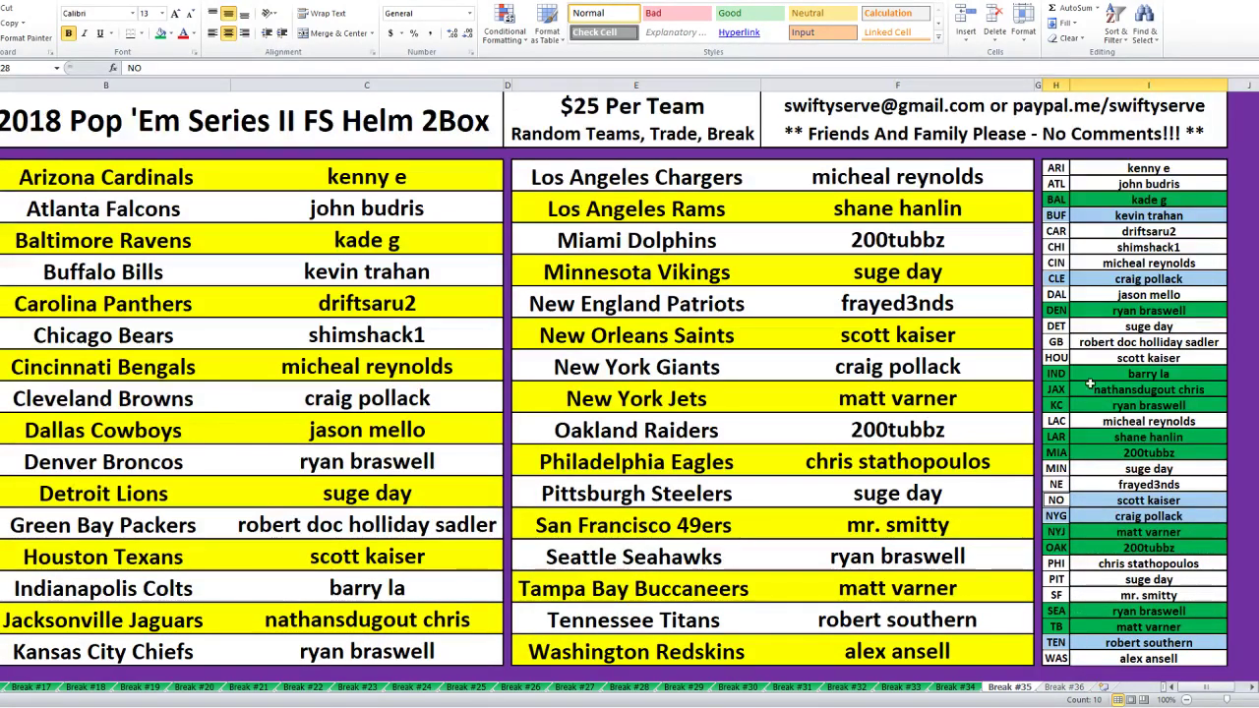
drag(1056, 358, 1115, 357)
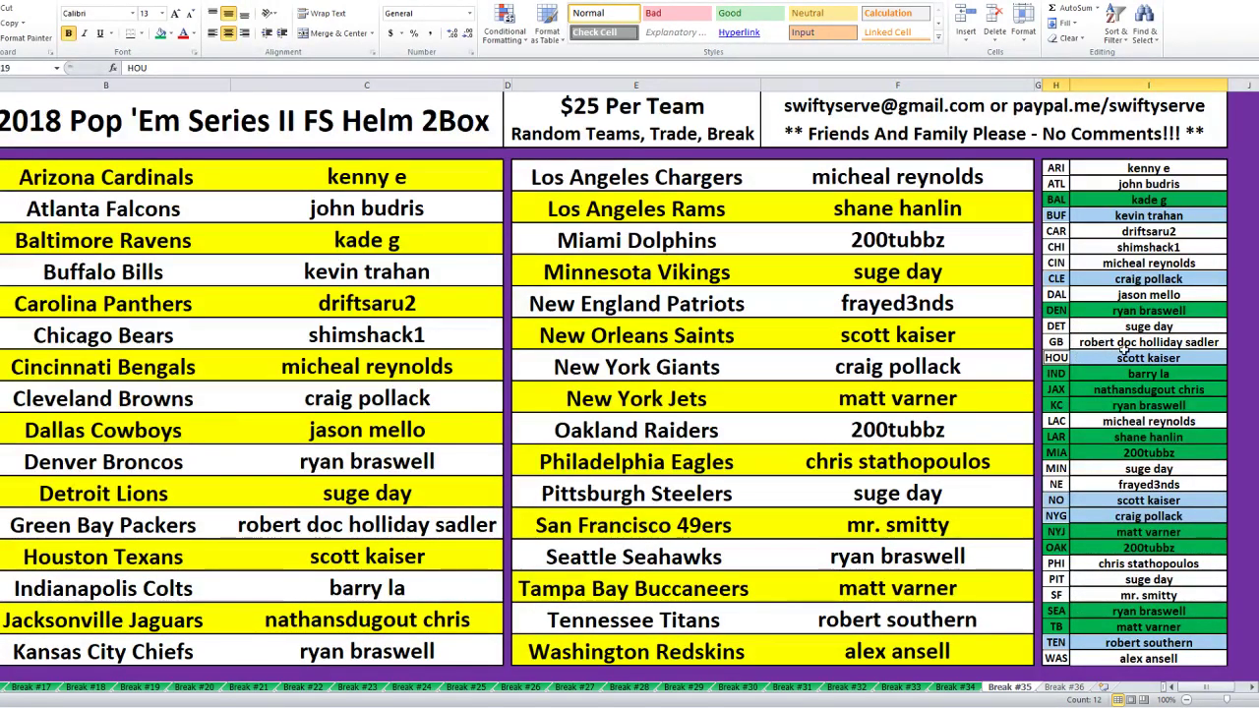
drag(1060, 294, 1081, 294)
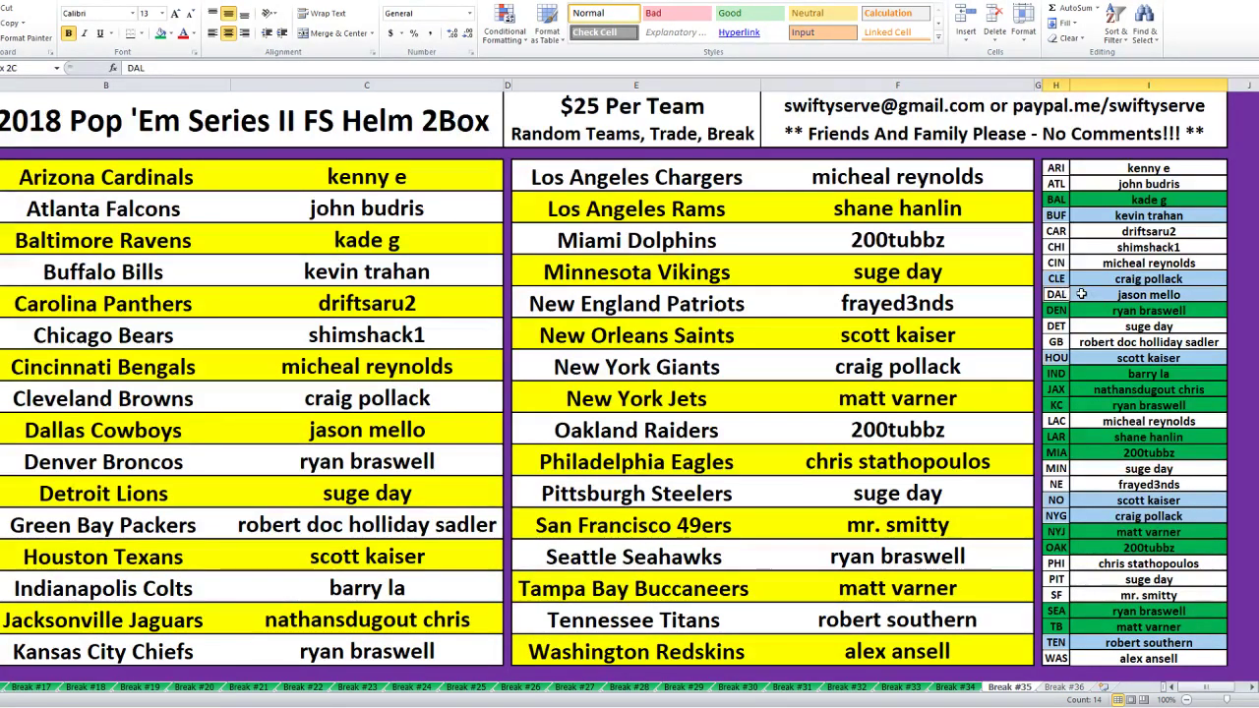
drag(1056, 184, 1081, 184)
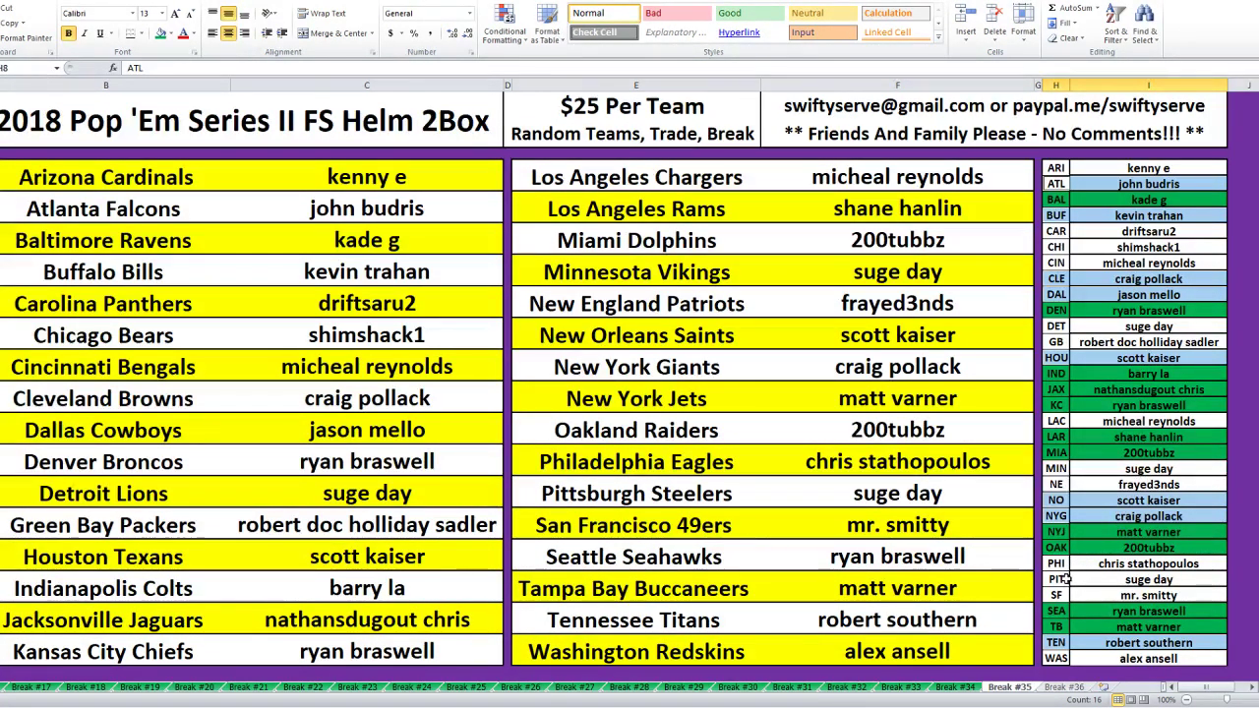
drag(1062, 594, 1093, 594)
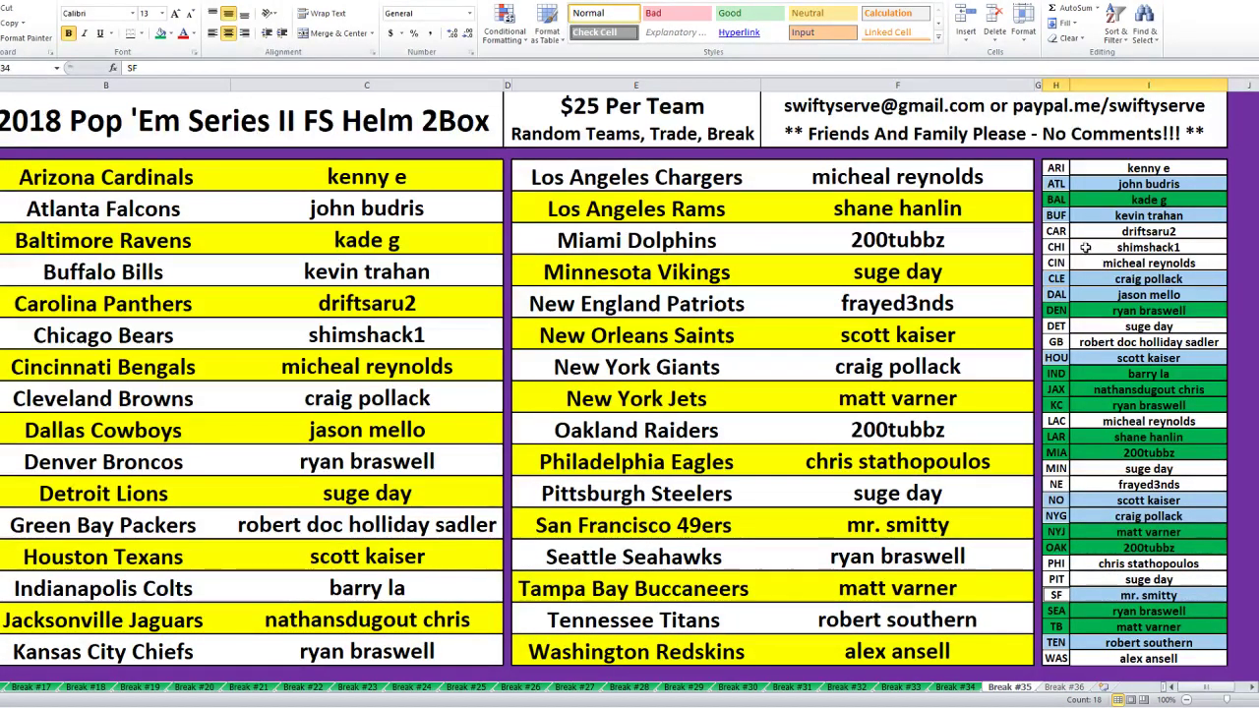
drag(1062, 247, 1088, 247)
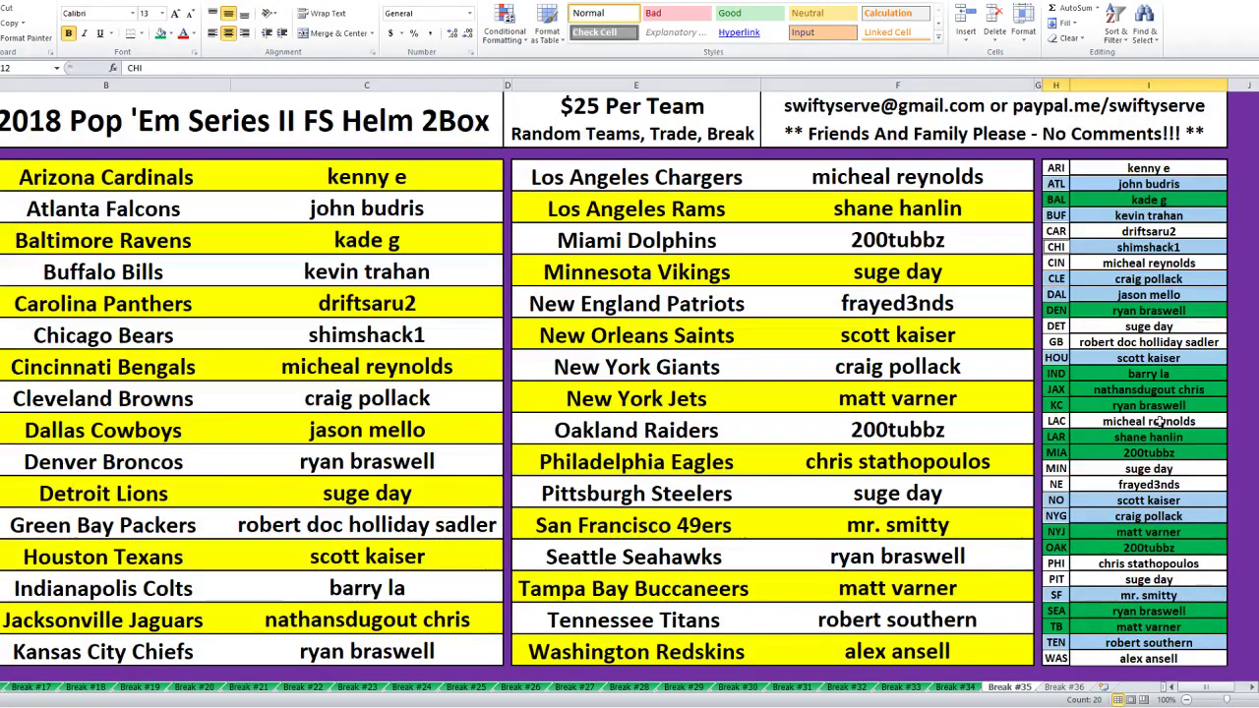
click(1065, 167)
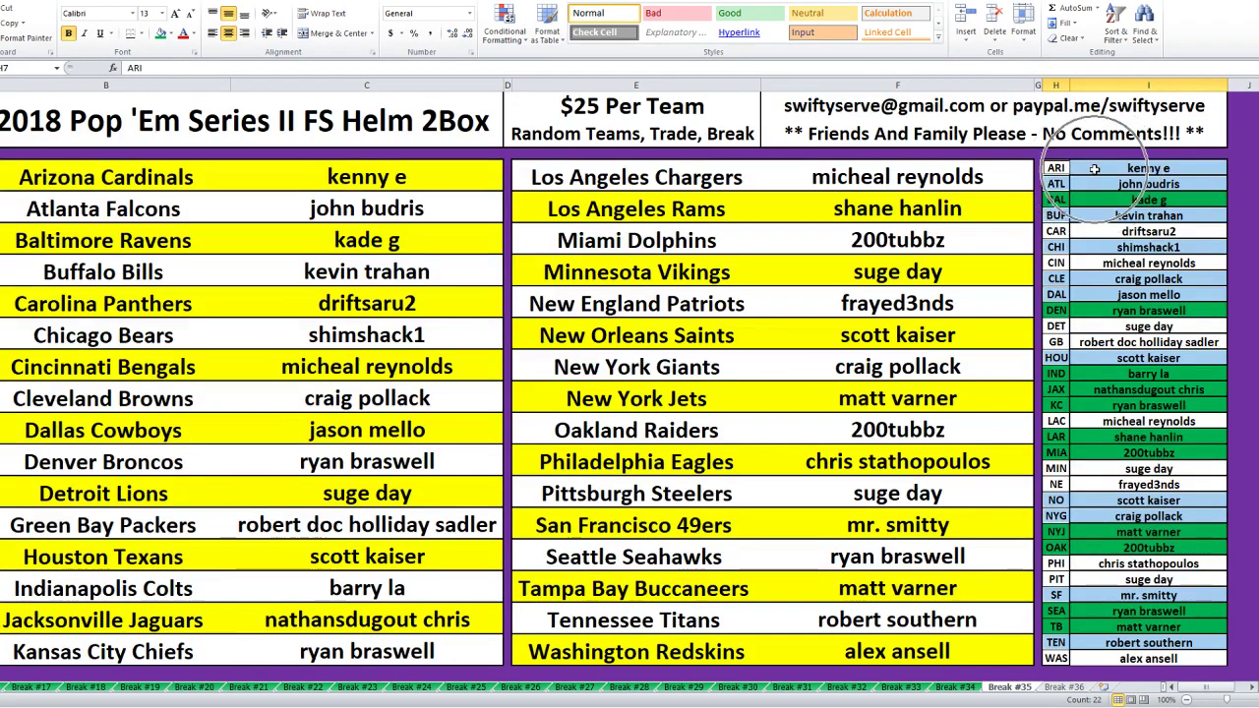
click(163, 34)
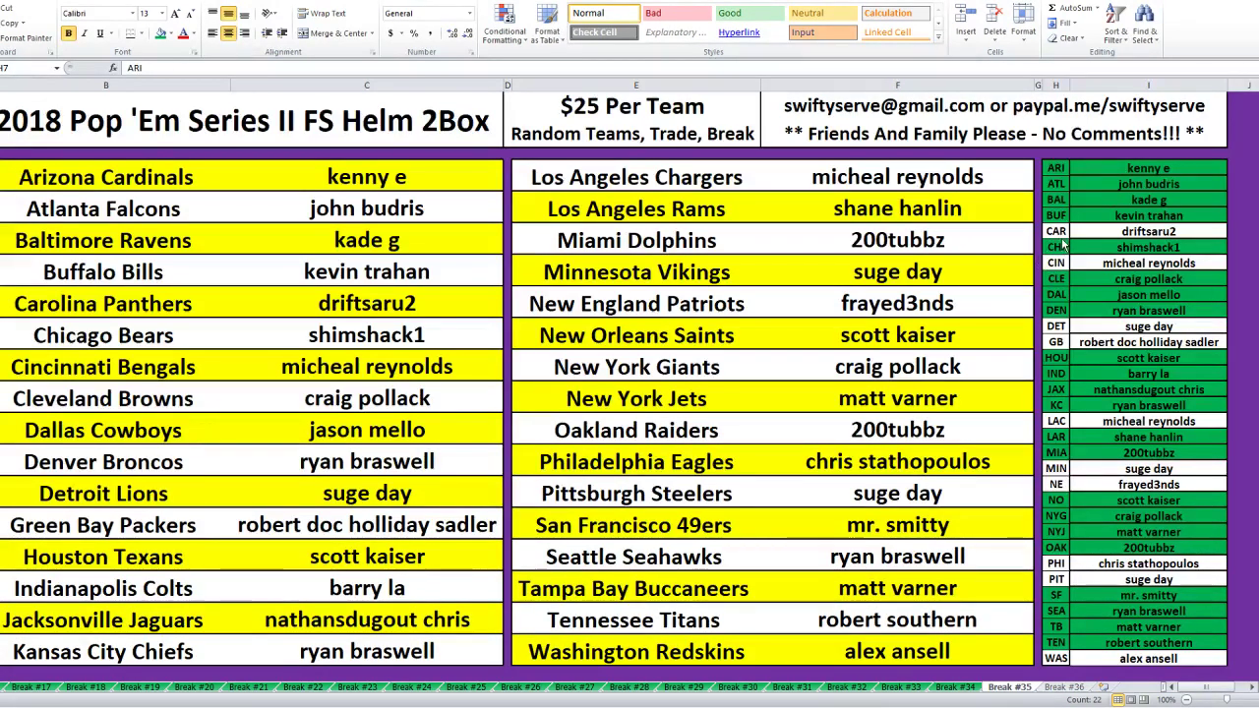
Select the CAR, MIN, DET, PIT and NE rows across columns H:I and fill them green.
drag(1056, 232, 1079, 232)
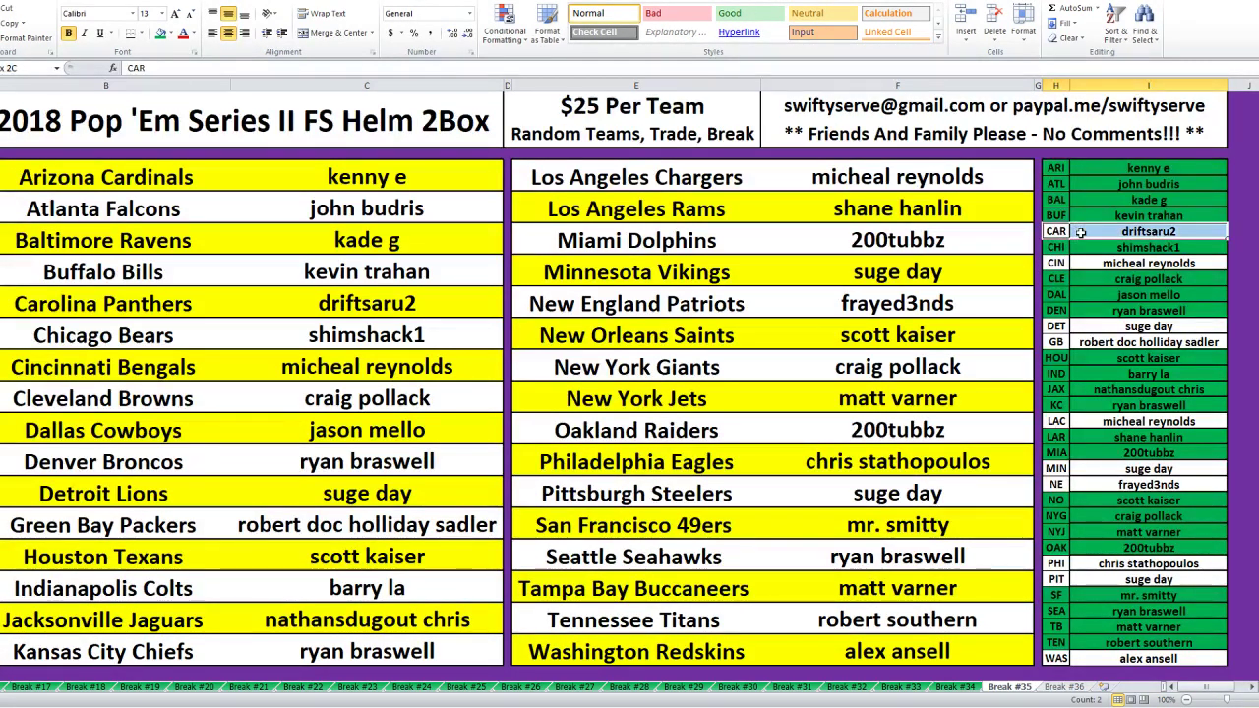
ctrl+drag(1056, 468, 1083, 468)
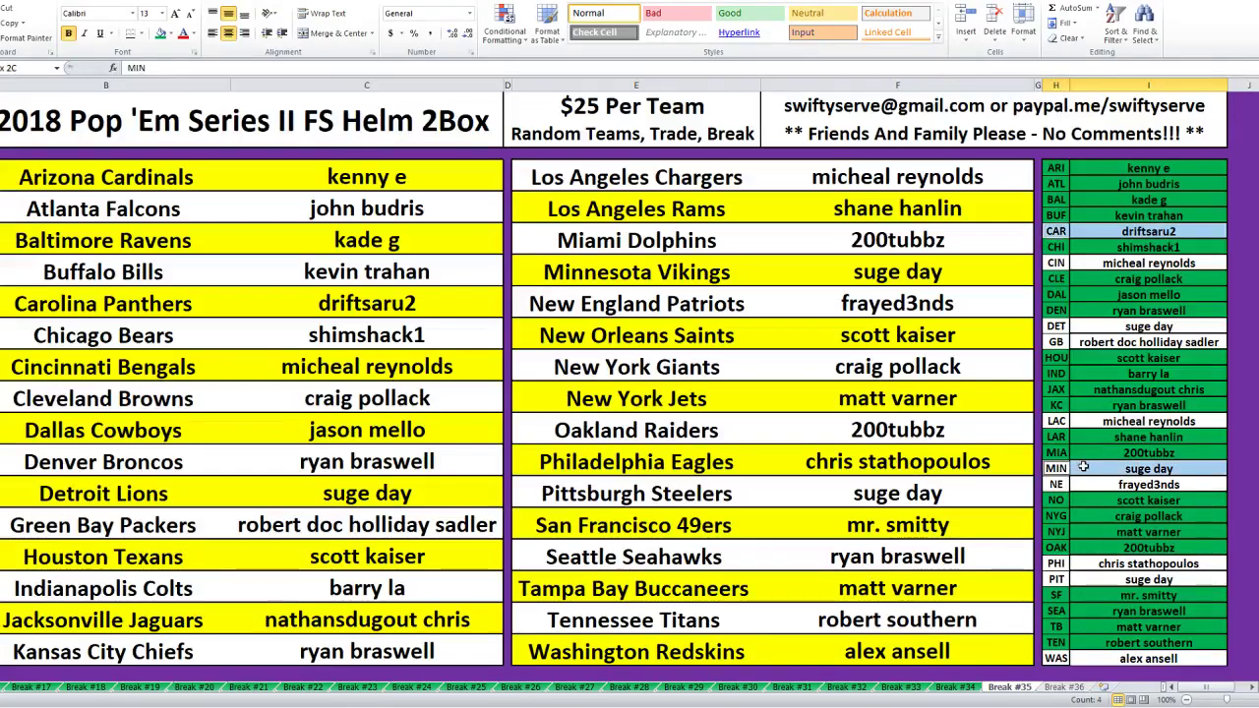
ctrl+drag(1056, 326, 1082, 326)
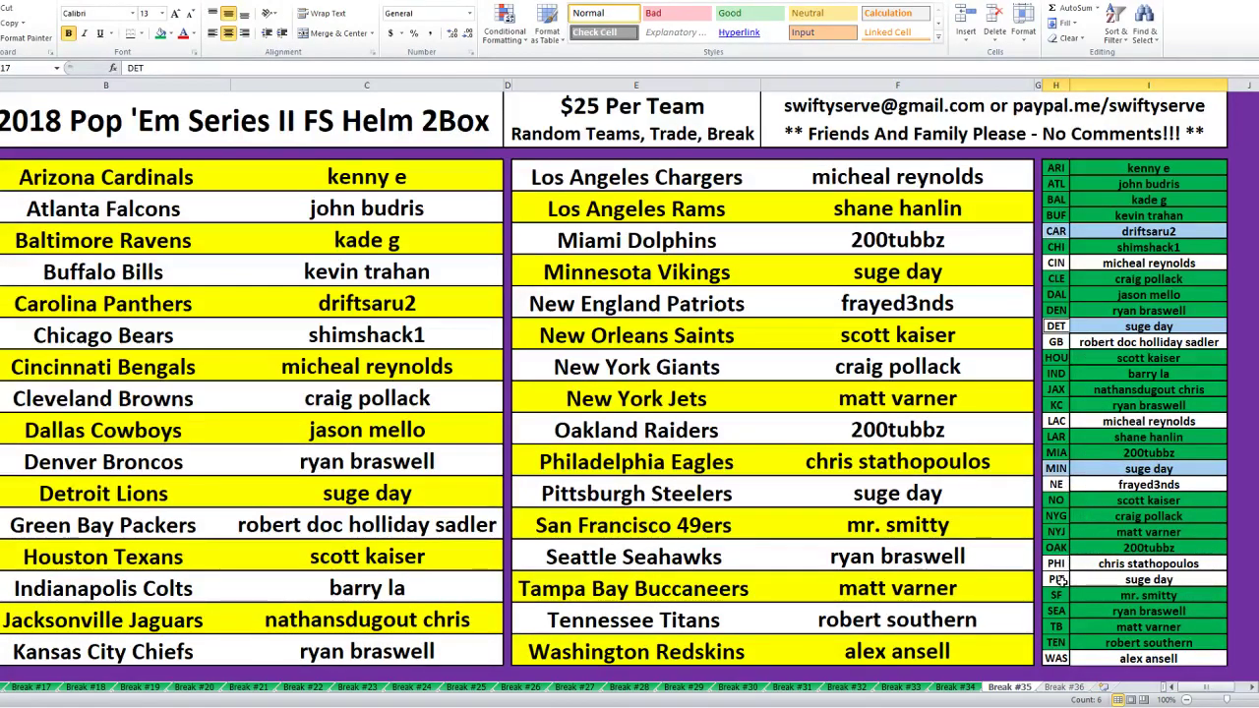
ctrl+drag(1058, 580, 1086, 581)
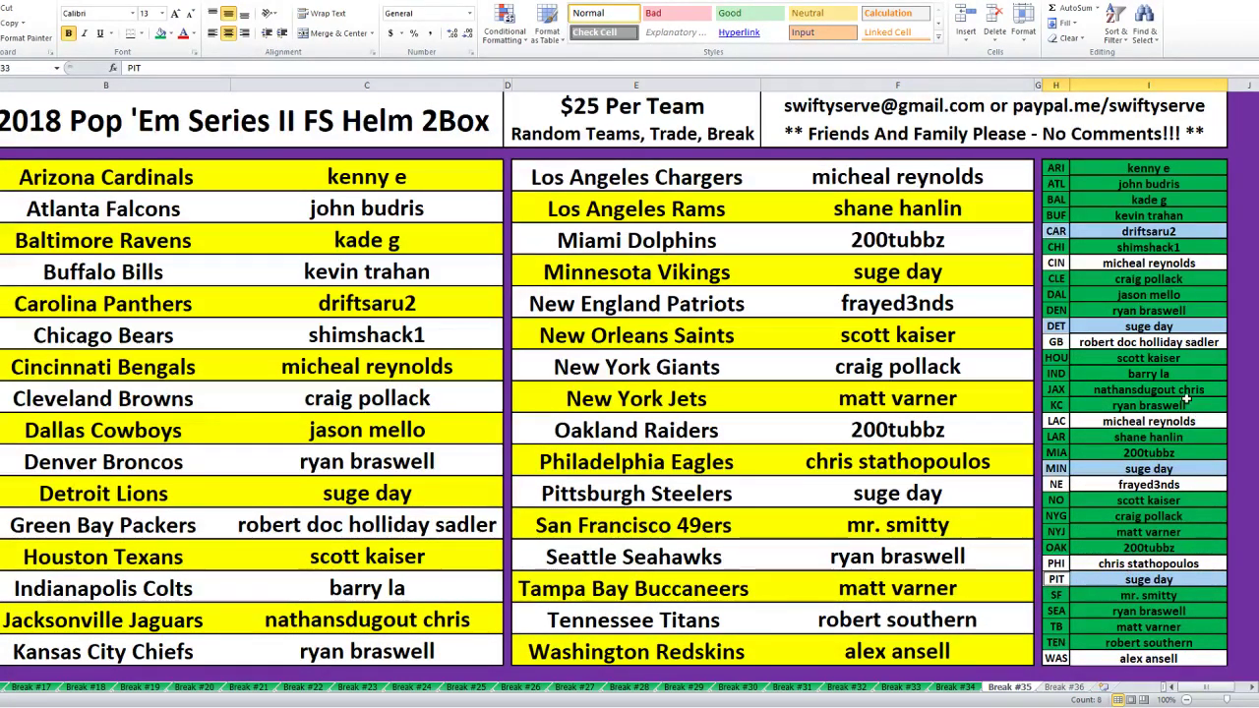
ctrl+drag(1058, 484, 1085, 484)
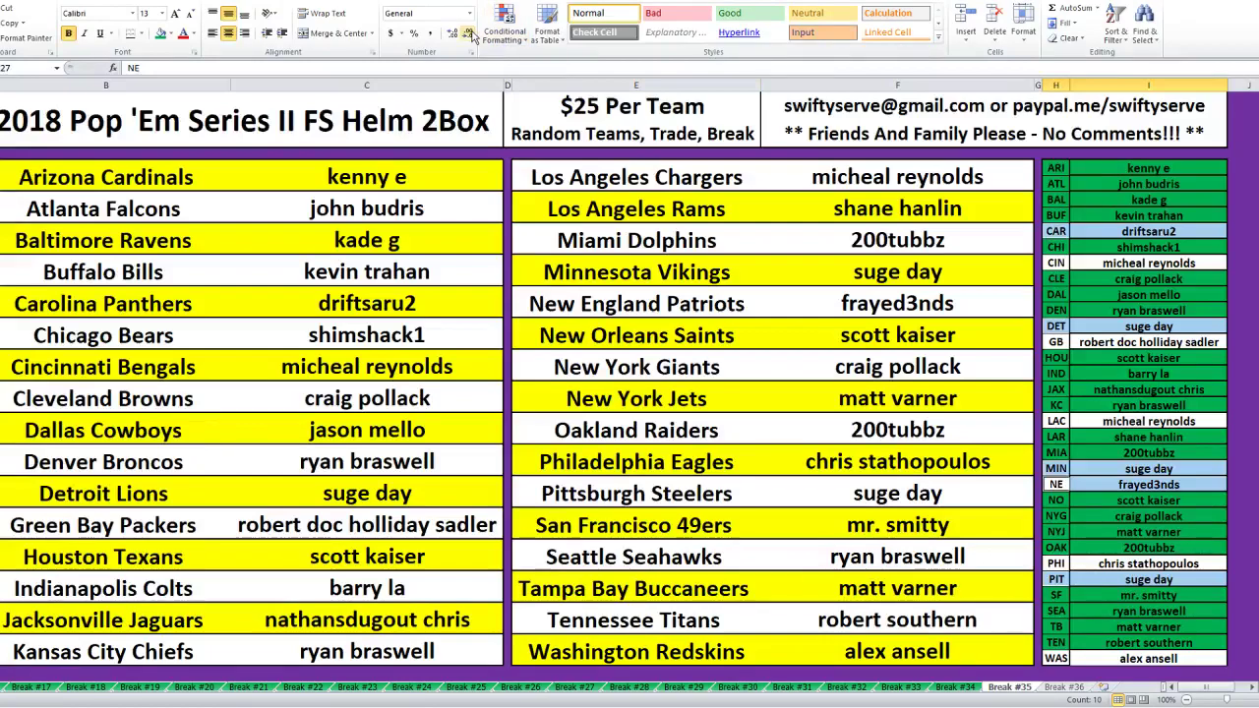
click(160, 33)
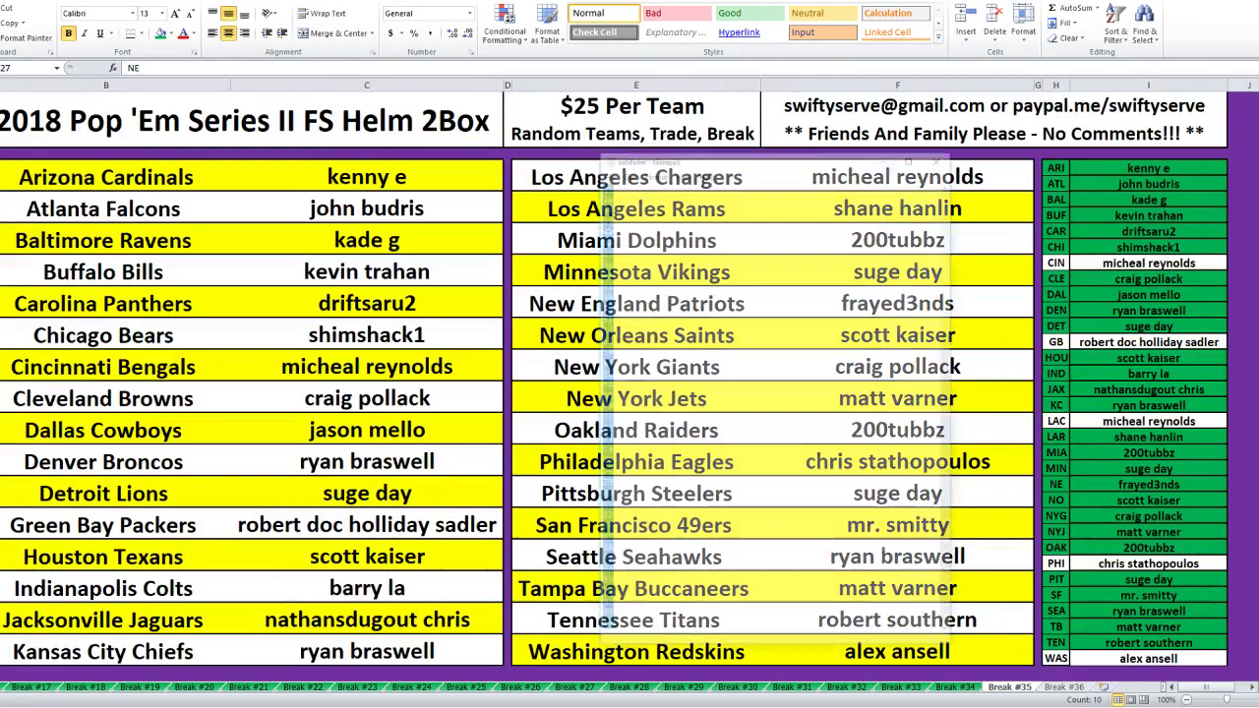
Switch the workbook to the Hit Tab sheet.
key(alt+Tab)
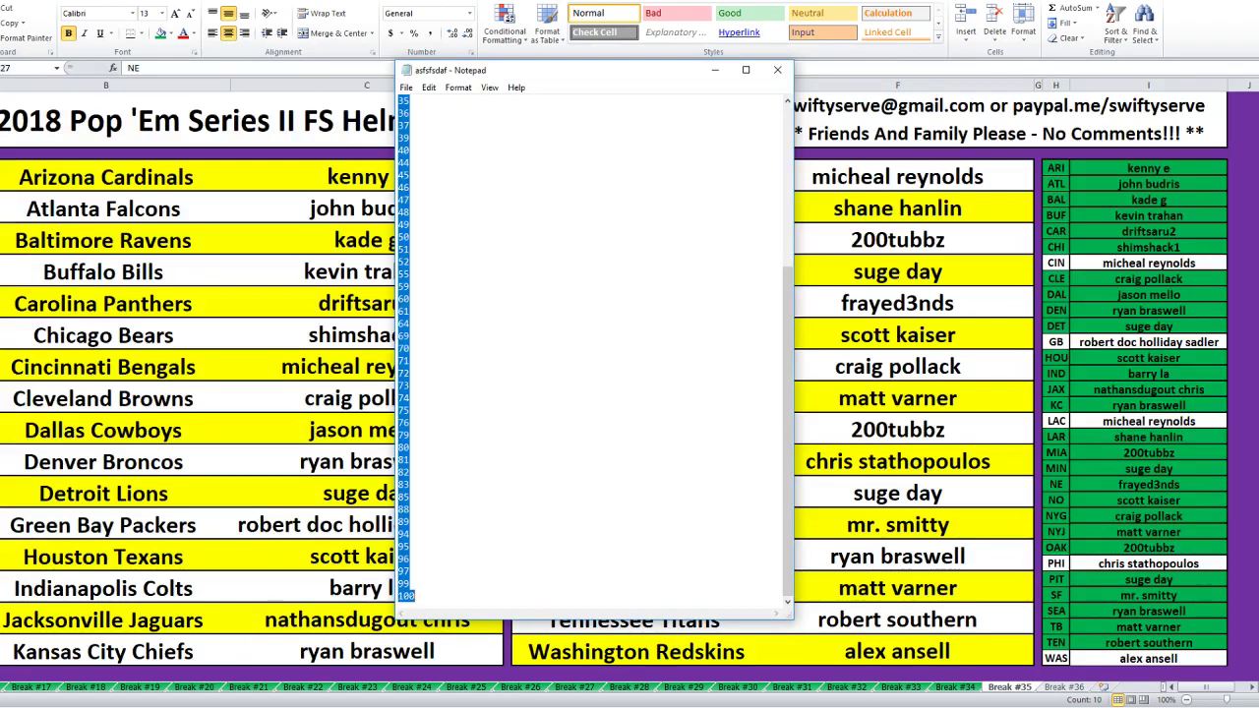
key(alt+Tab)
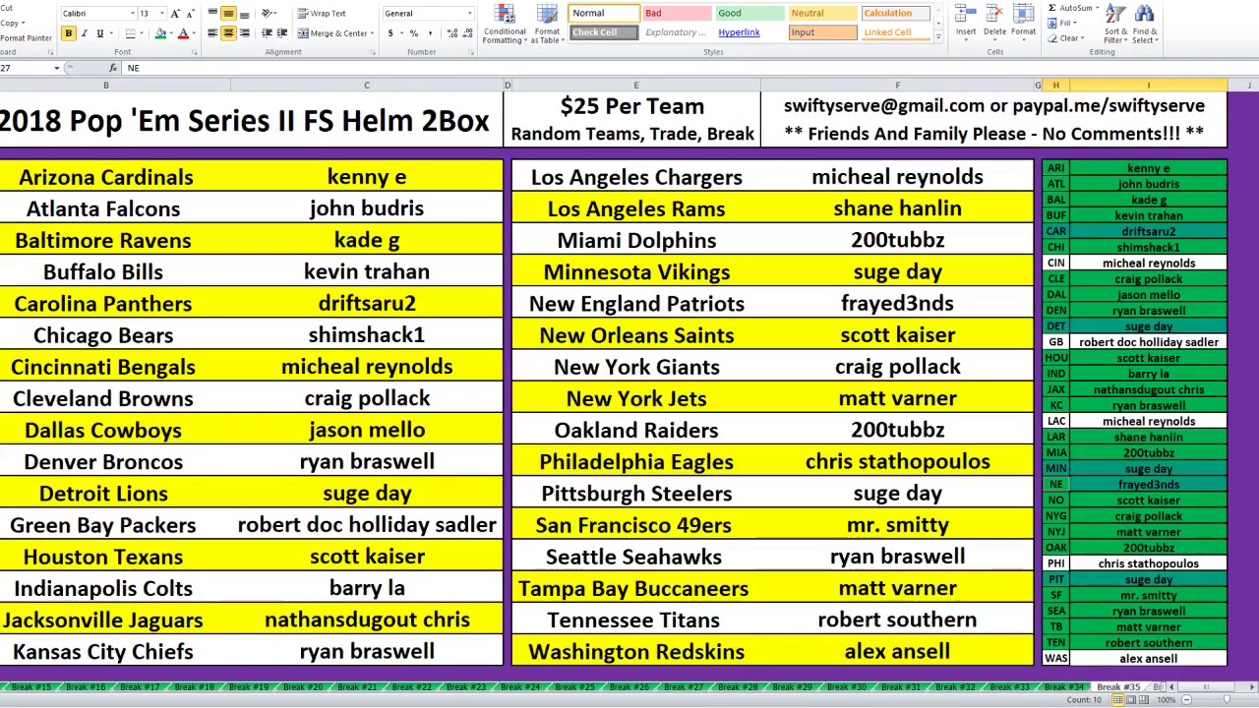
ctrl+click(3, 687)
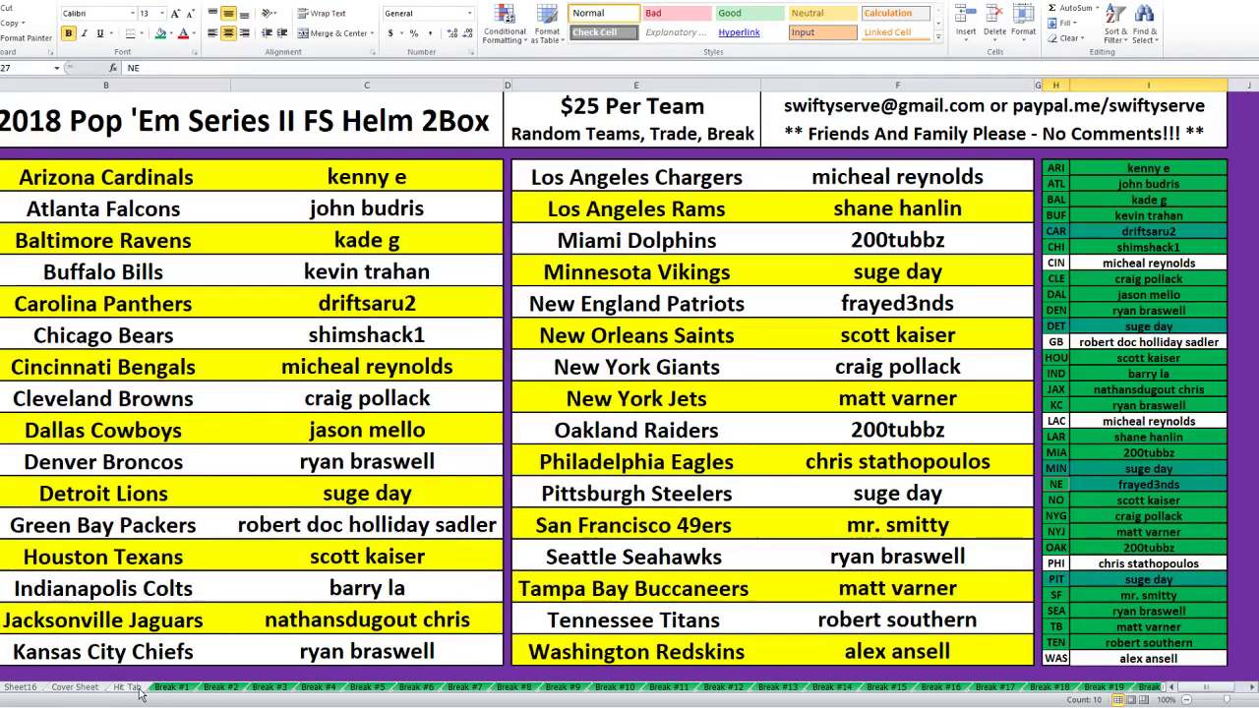
click(128, 687)
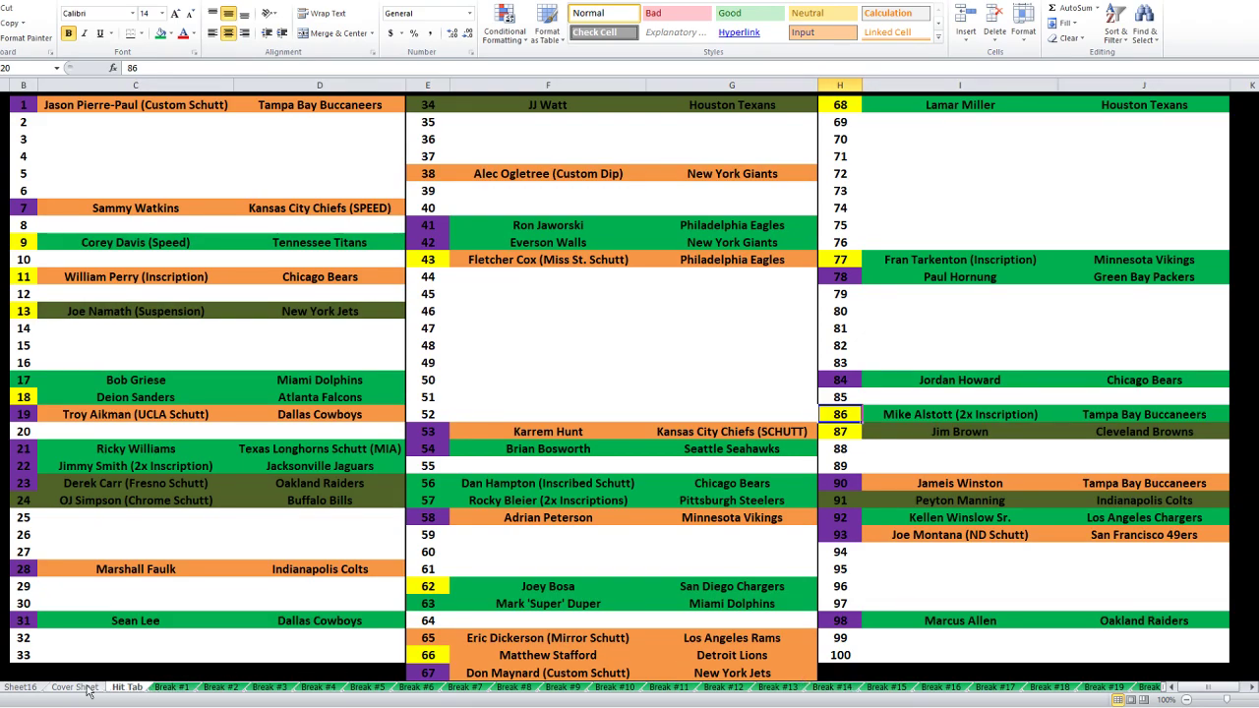
Remove the blank line between 16 and 20 in the Notepad number list and select all the numbers.
key(alt+Tab)
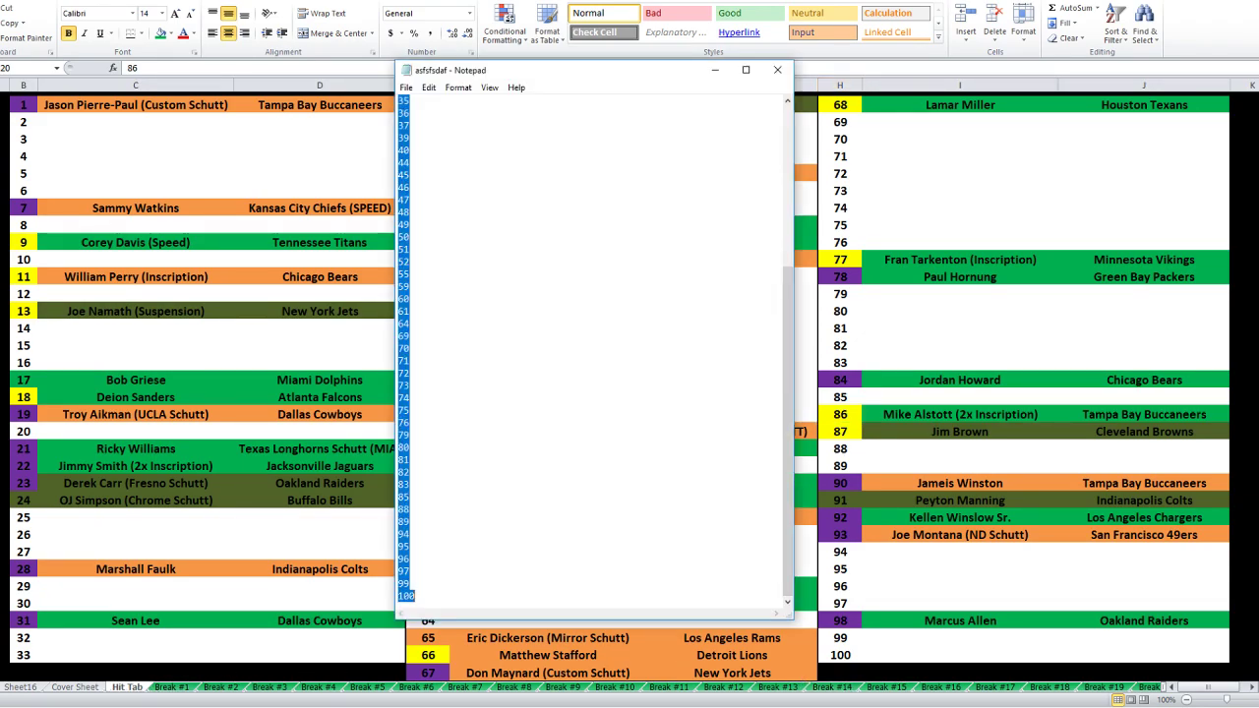
click(426, 297)
scroll(444, 293, up, 7)
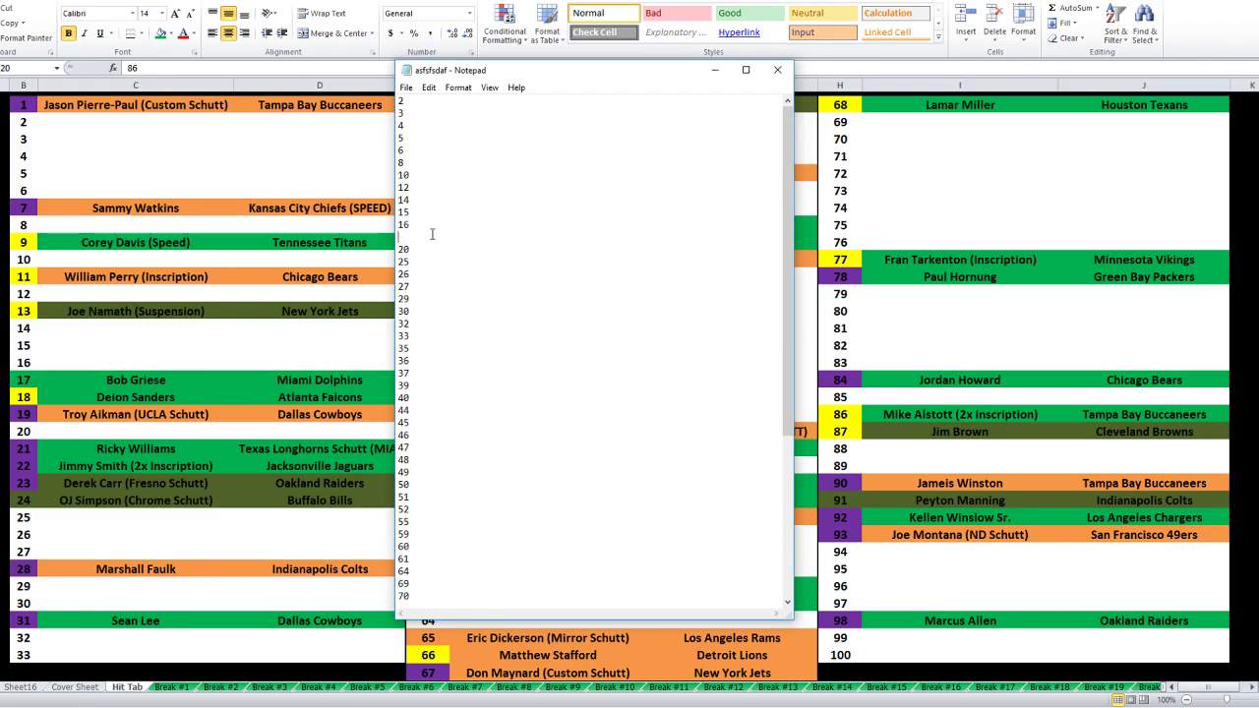
key(BackSpace)
key(ctrl+a)
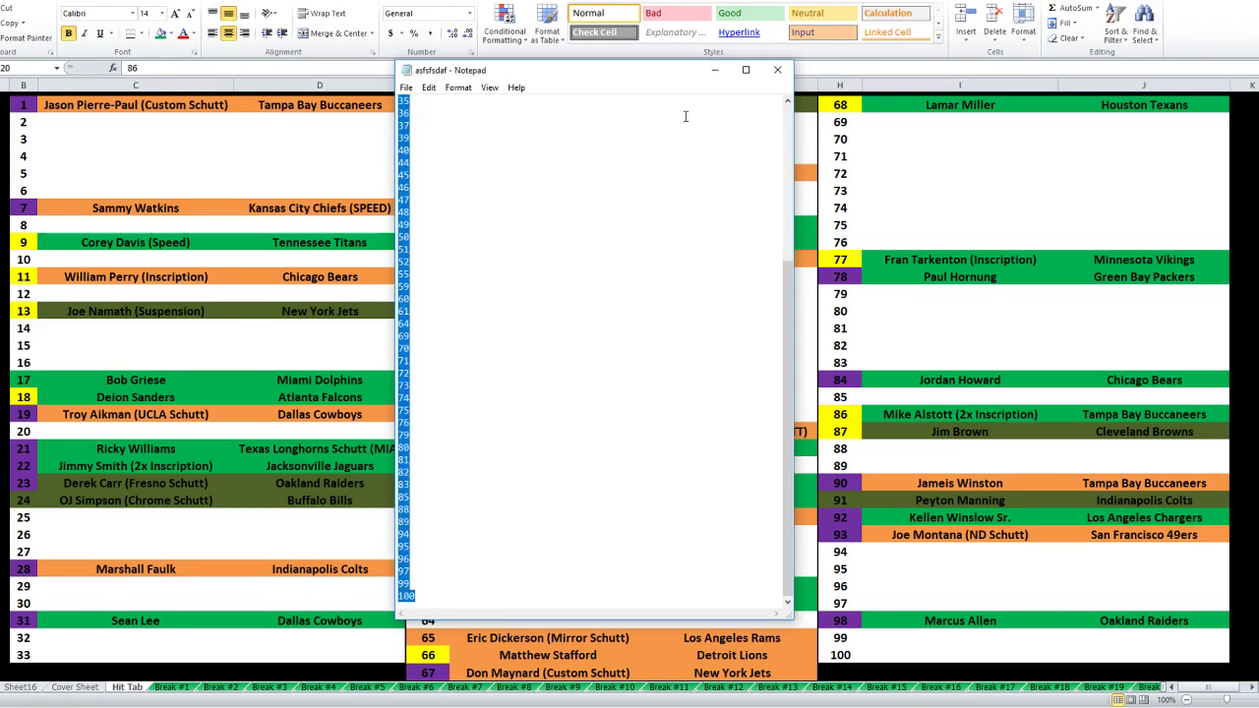
click(715, 70)
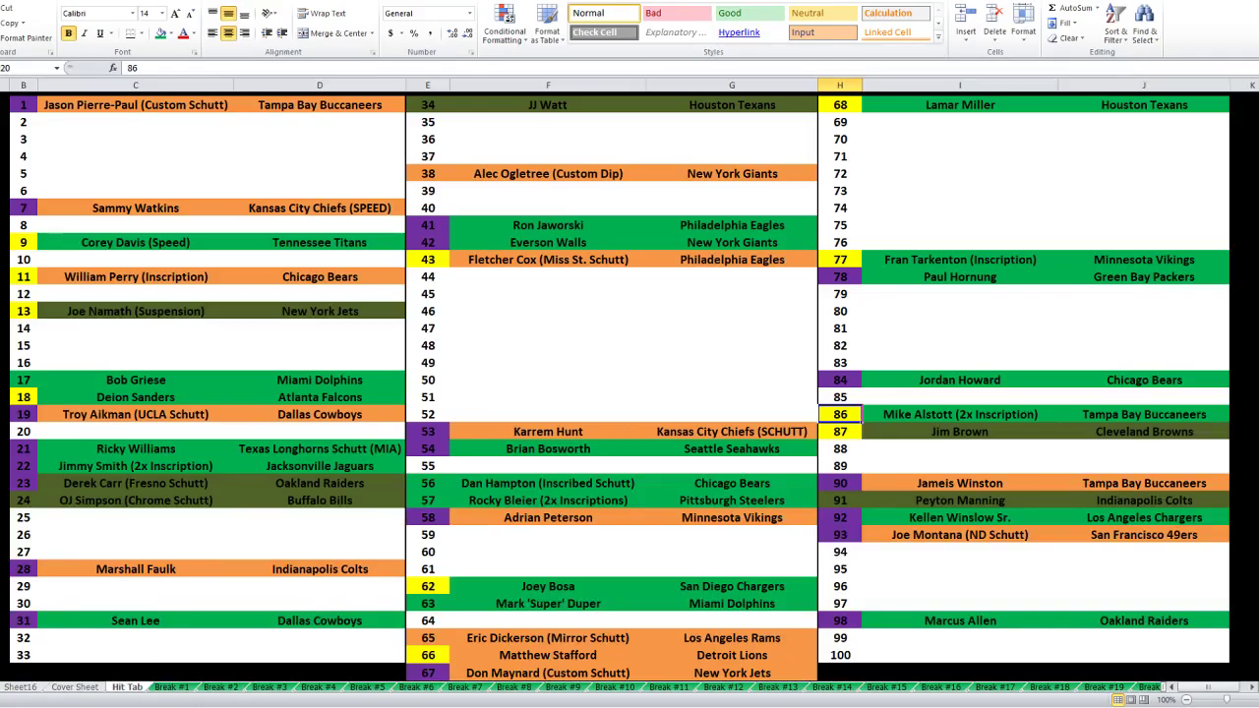
key(alt+Tab)
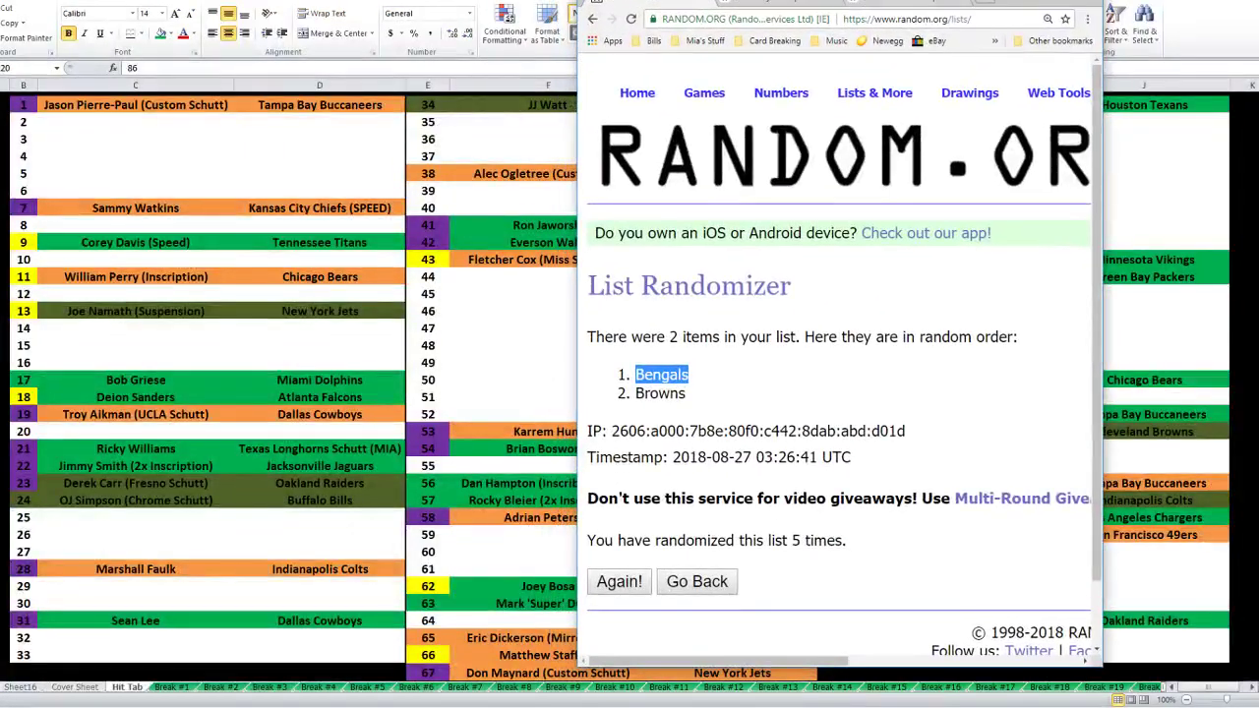
Return to the empty List Randomizer form and paste in the 60 open numbers.
key(super+Up)
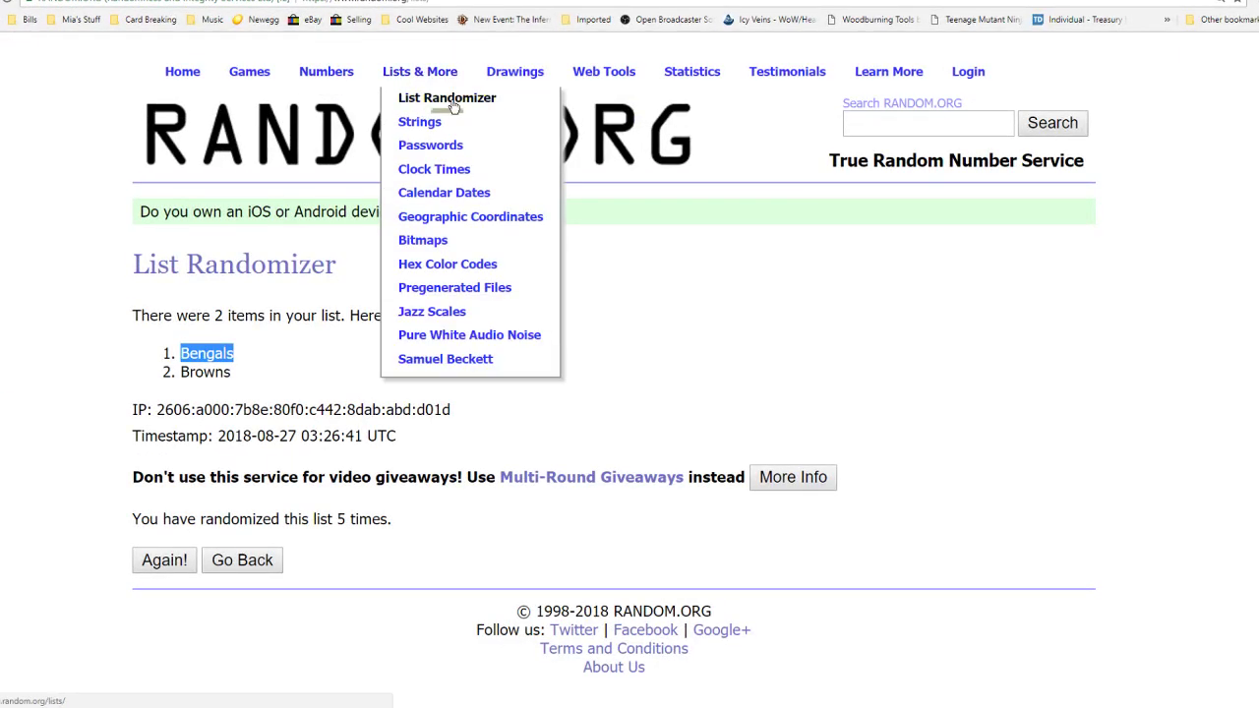
key(alt+Left)
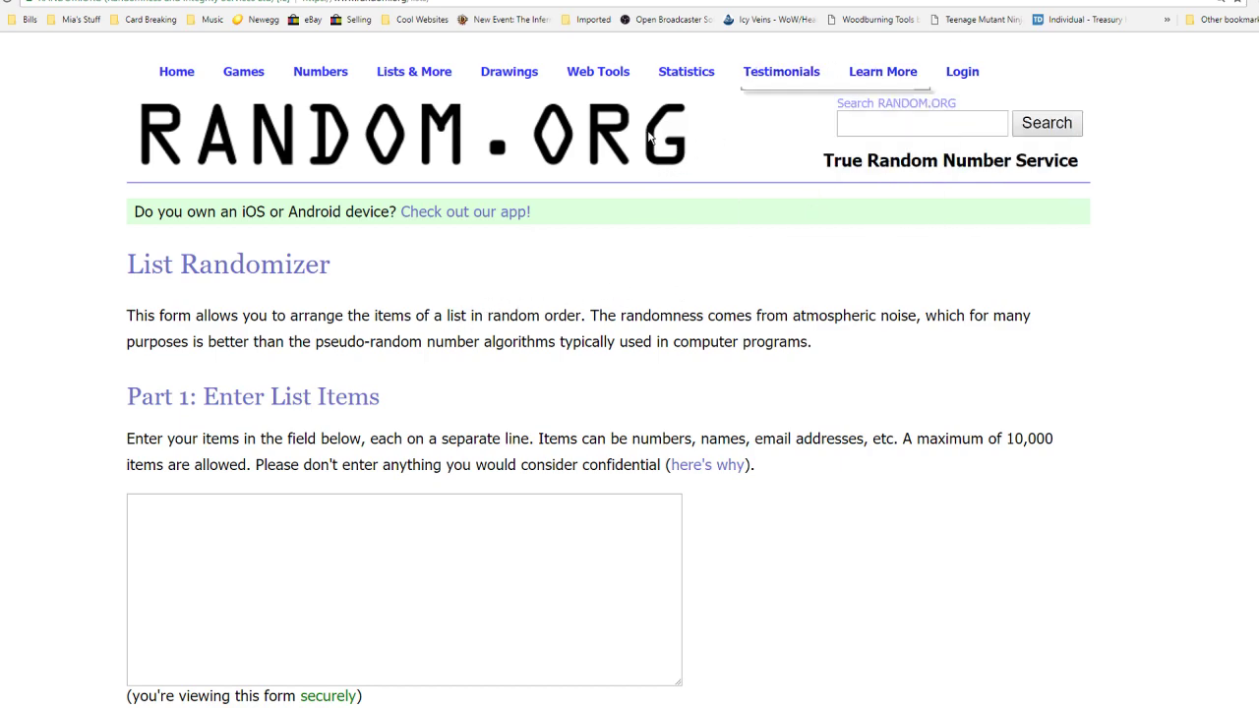
click(358, 511)
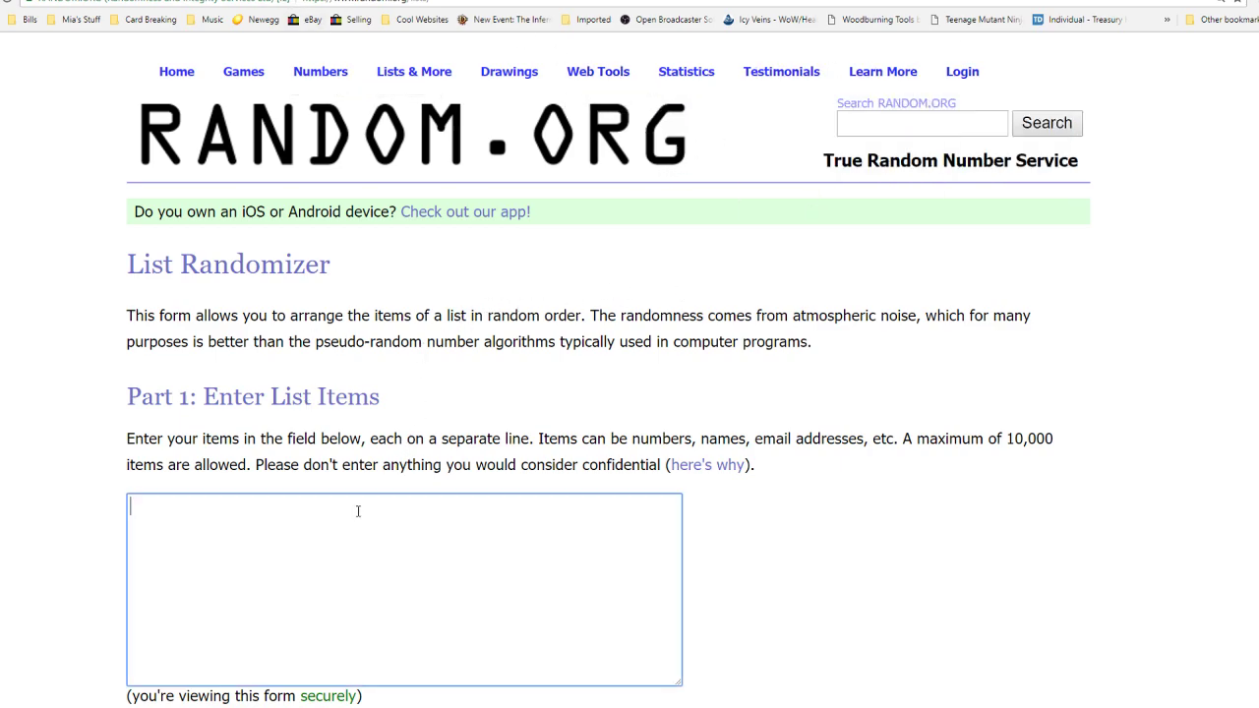
key(ctrl+v)
Randomize the list five times and select the top two results, 70 and 32.
scroll(384, 534, down, 5)
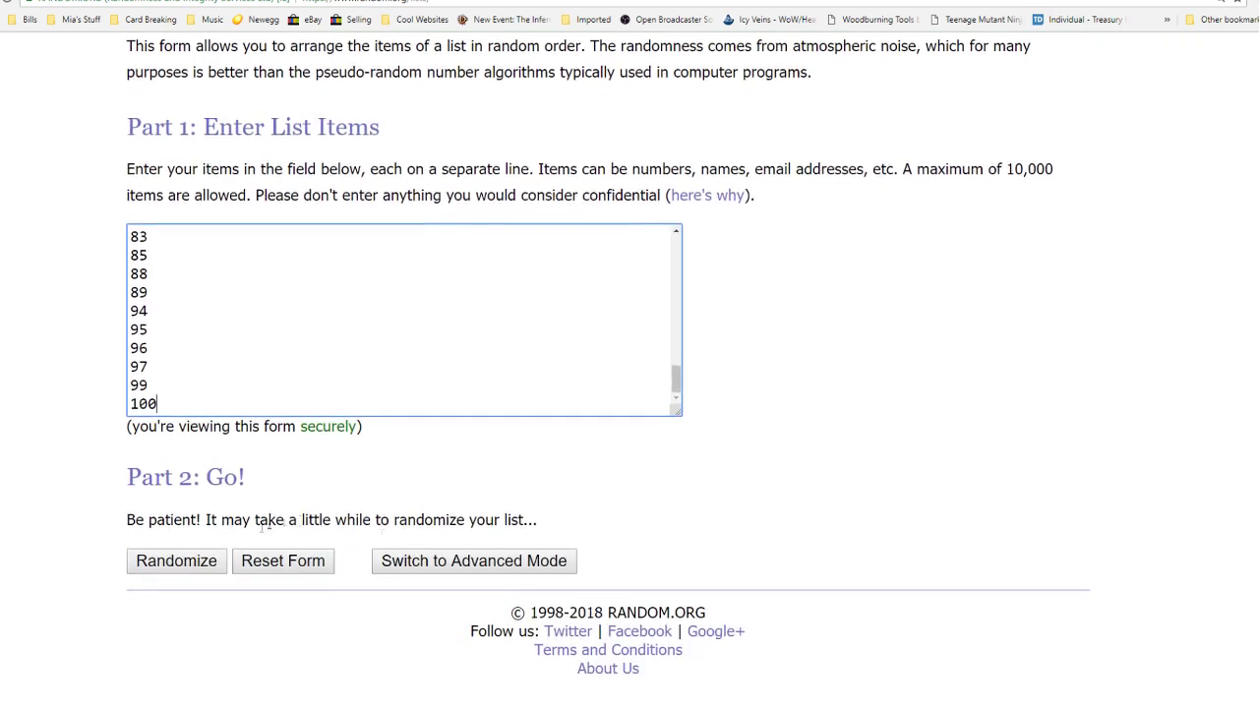
click(177, 560)
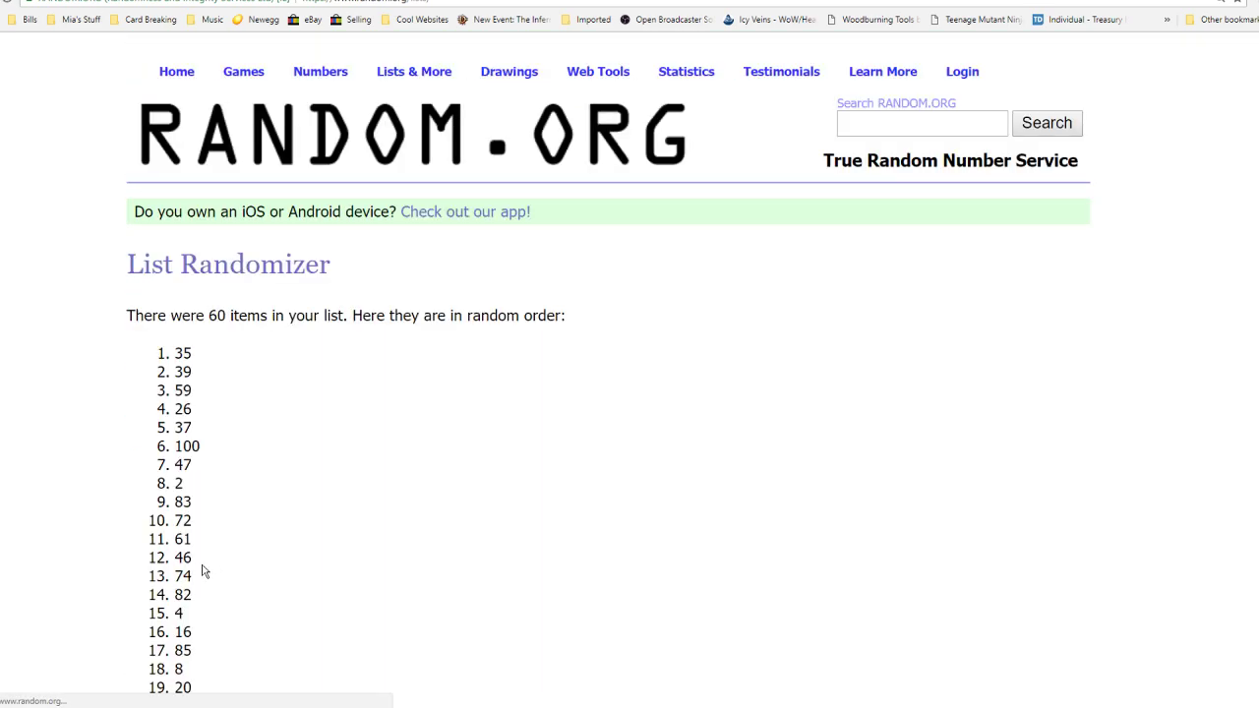
scroll(202, 566, down, 10)
click(177, 560)
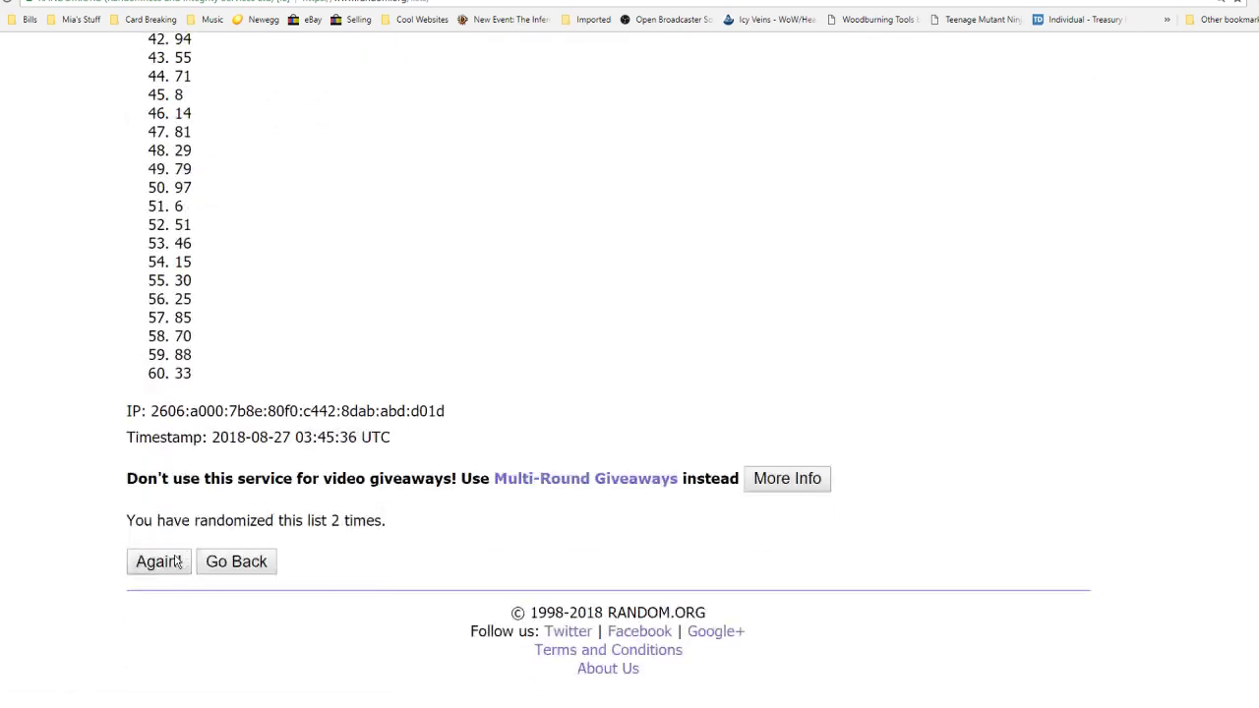
click(177, 560)
scroll(177, 560, down, 10)
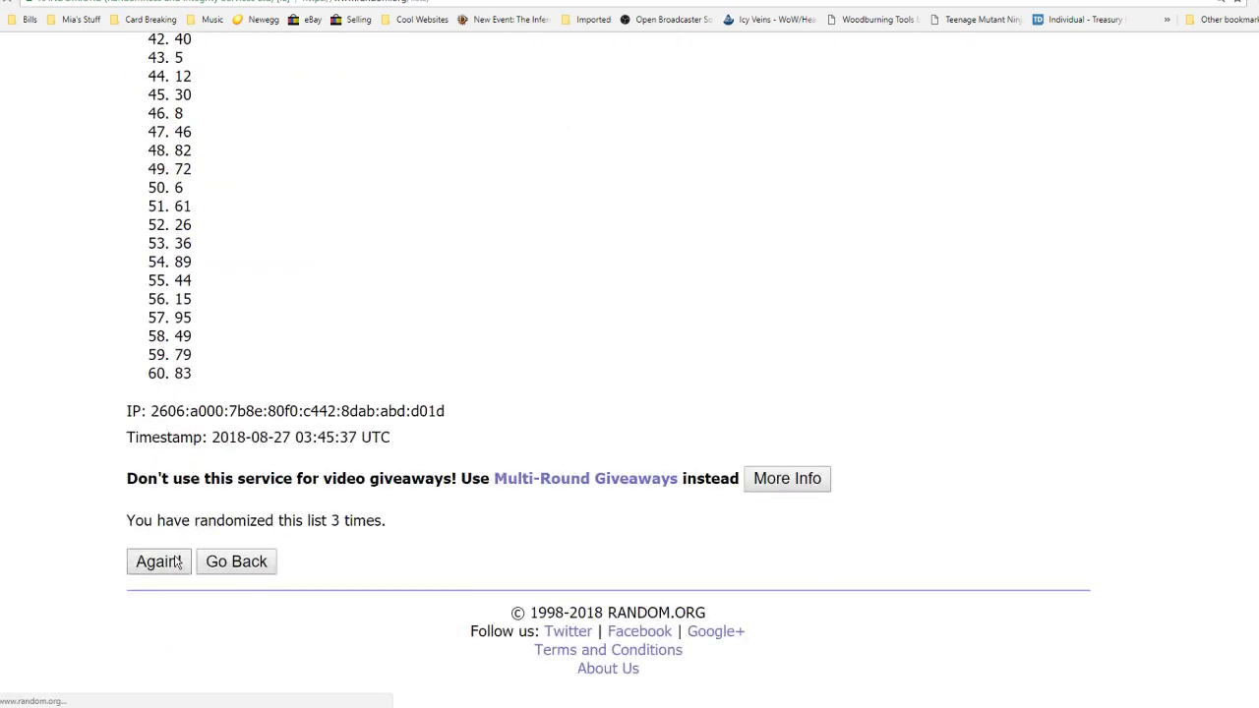
click(177, 560)
scroll(177, 561, down, 10)
click(177, 561)
scroll(197, 555, down, 10)
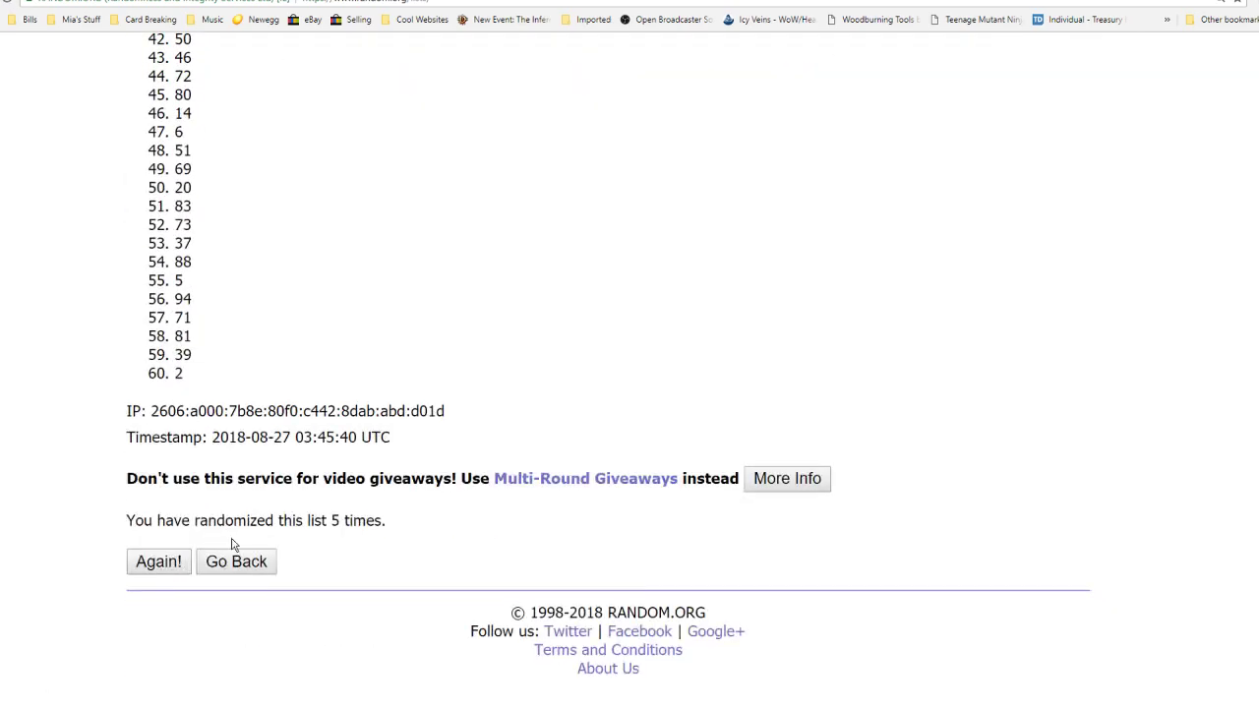
drag(307, 520, 454, 526)
scroll(210, 476, up, 5)
scroll(221, 470, up, 5)
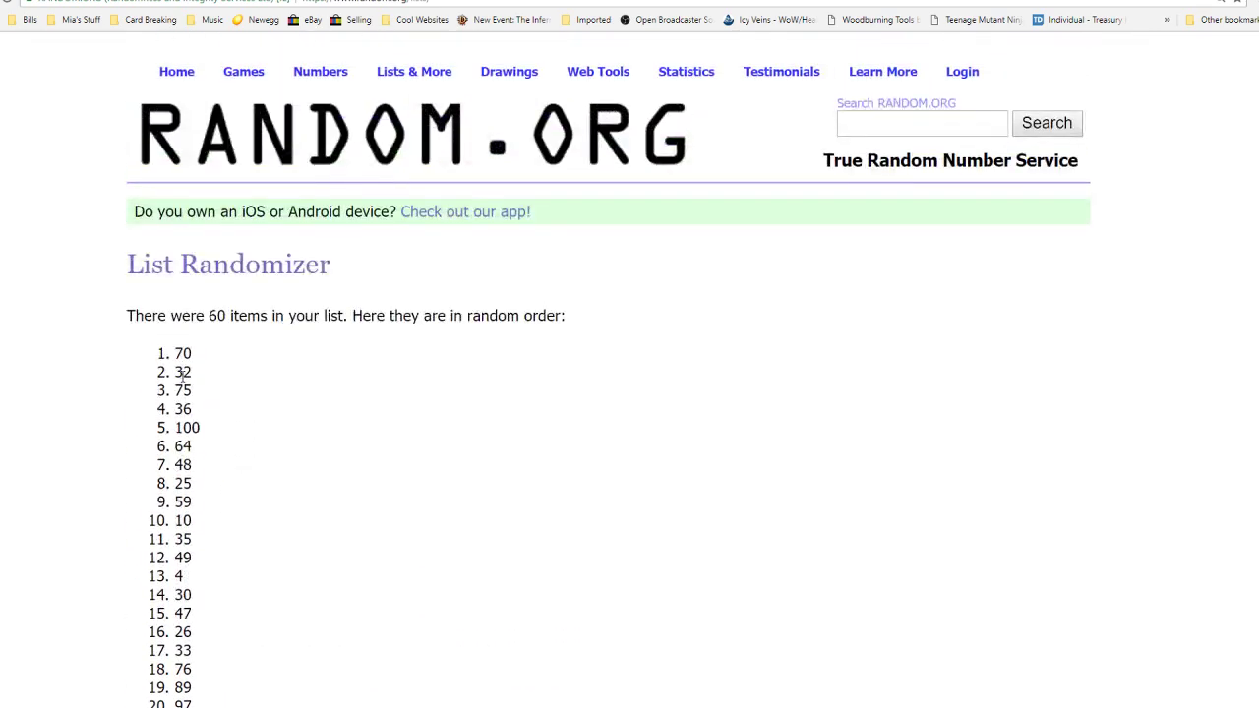
drag(175, 353, 234, 382)
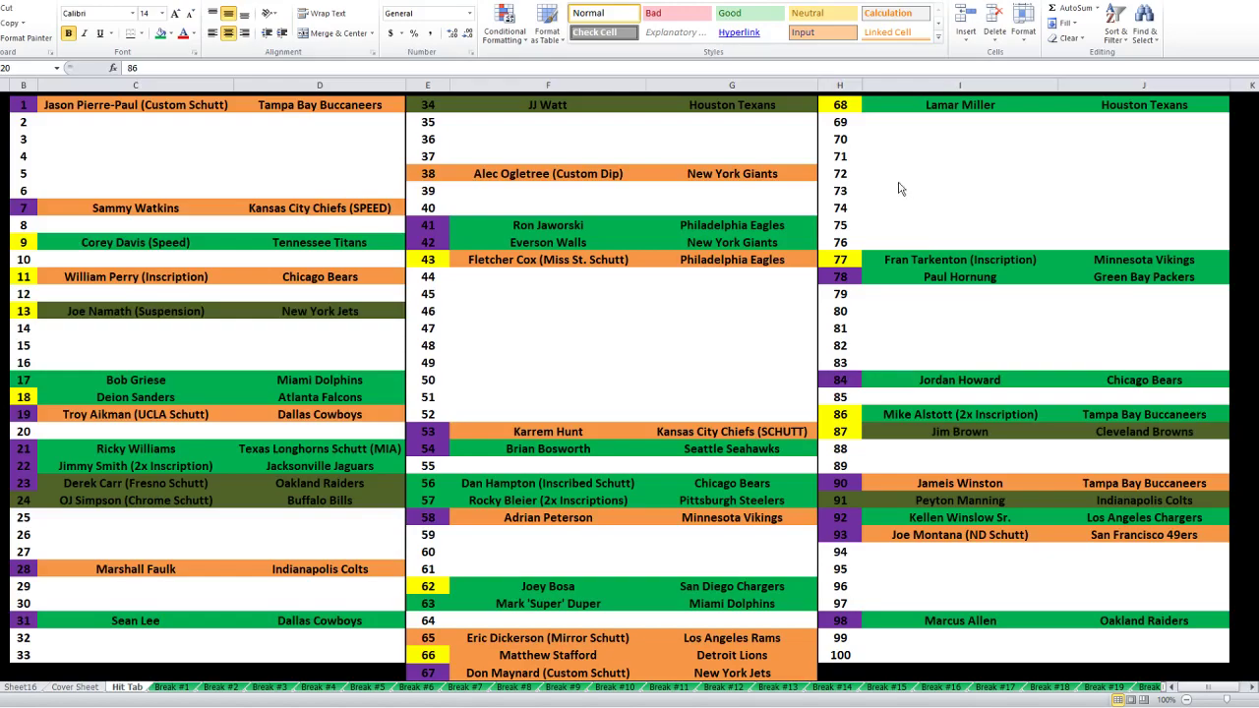
Fill H70:J70 and B32:D32 light green on the Hit Tab, then go to the Break #35 sheet.
drag(840, 139, 1168, 138)
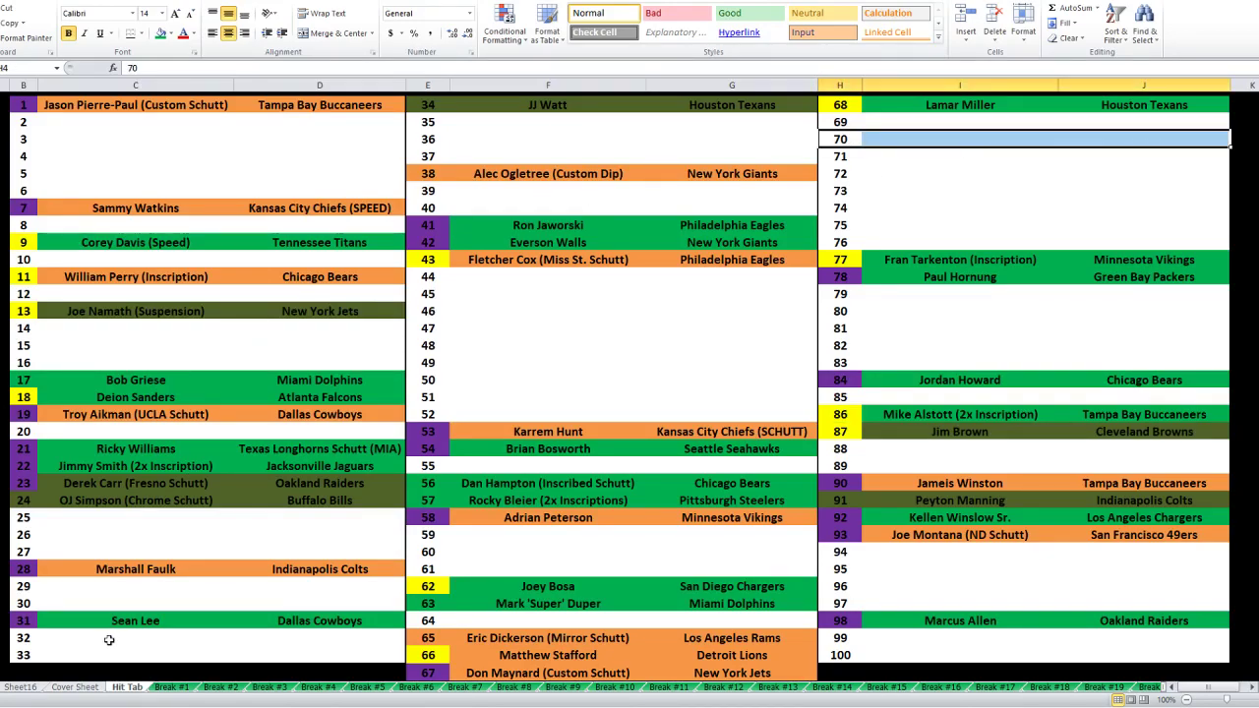
drag(12, 639, 334, 637)
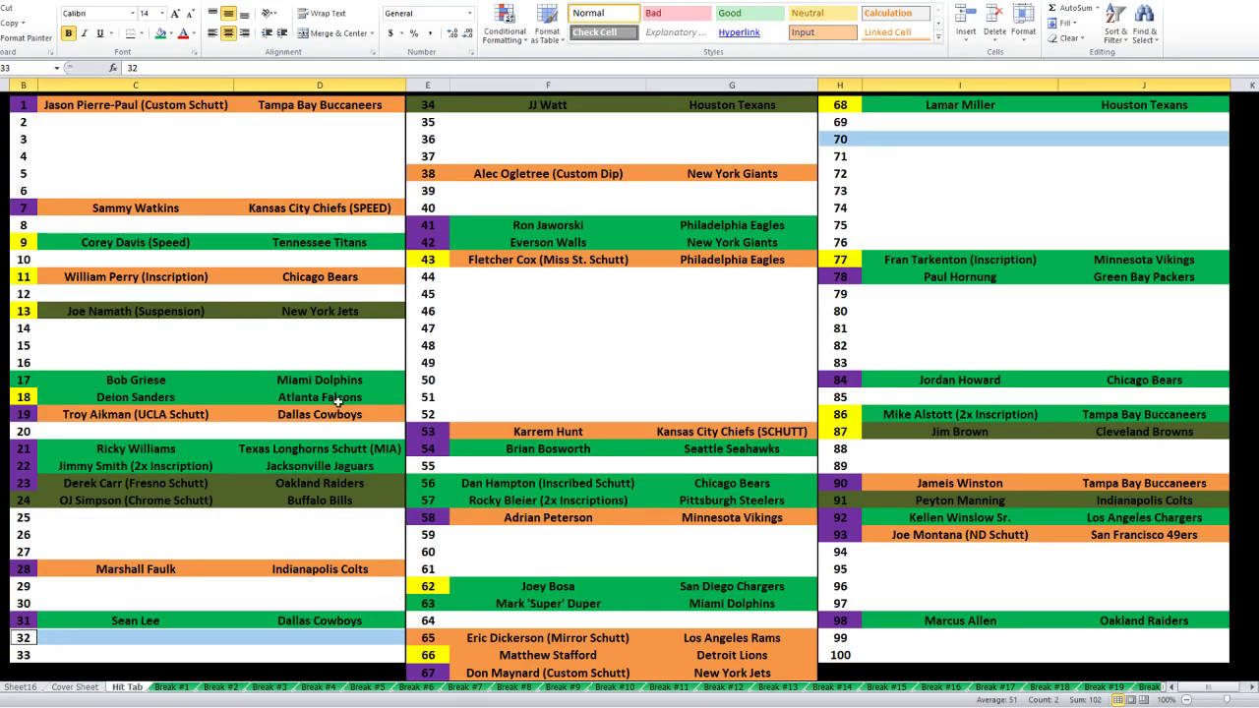
click(174, 34)
click(199, 137)
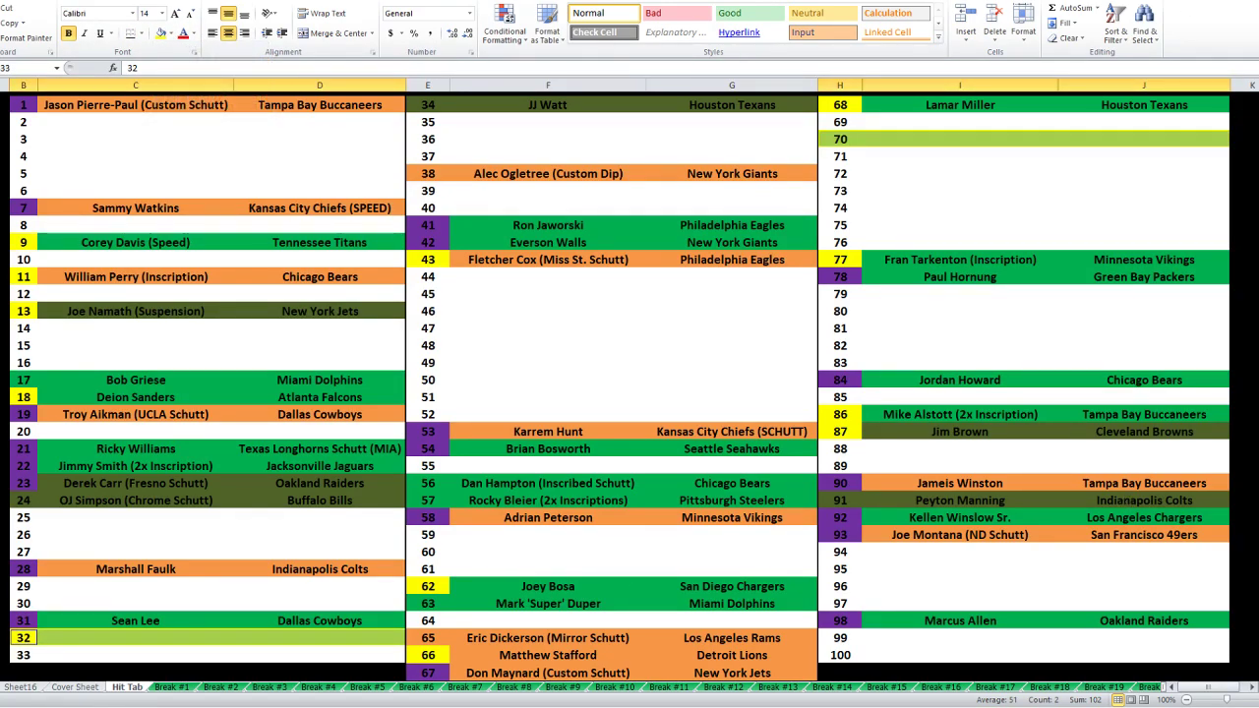
scroll(915, 686, right, 5)
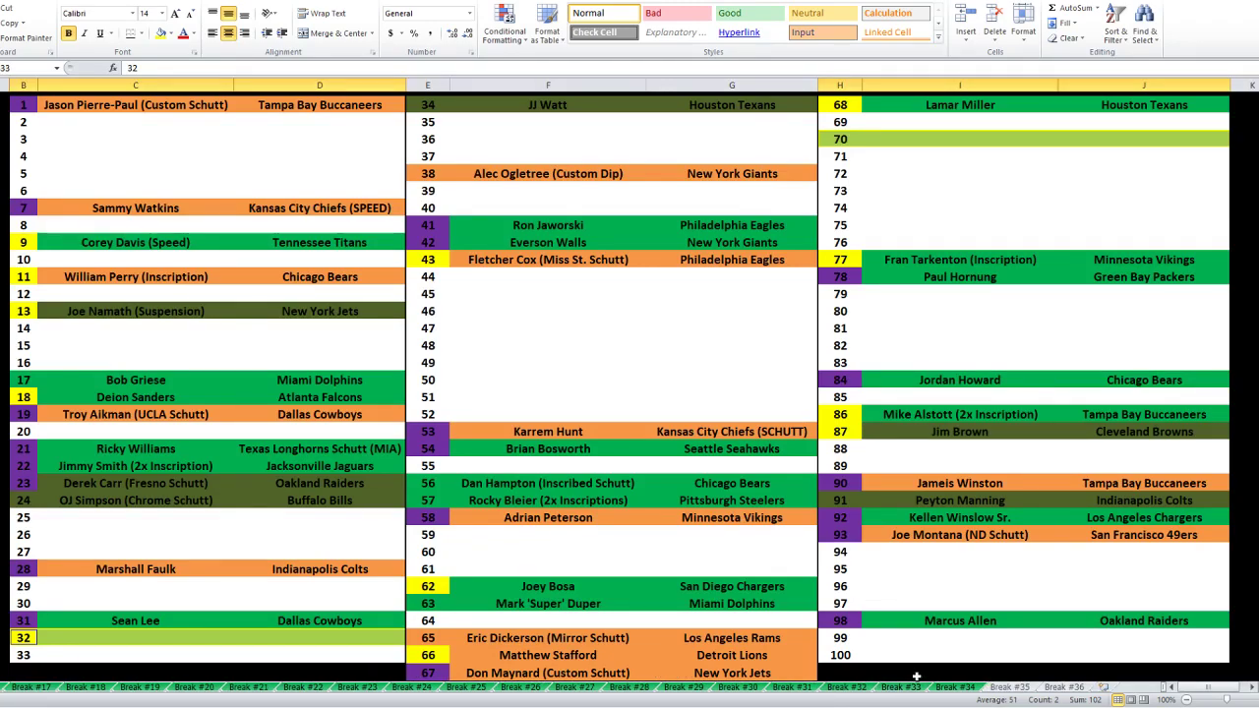
click(1011, 687)
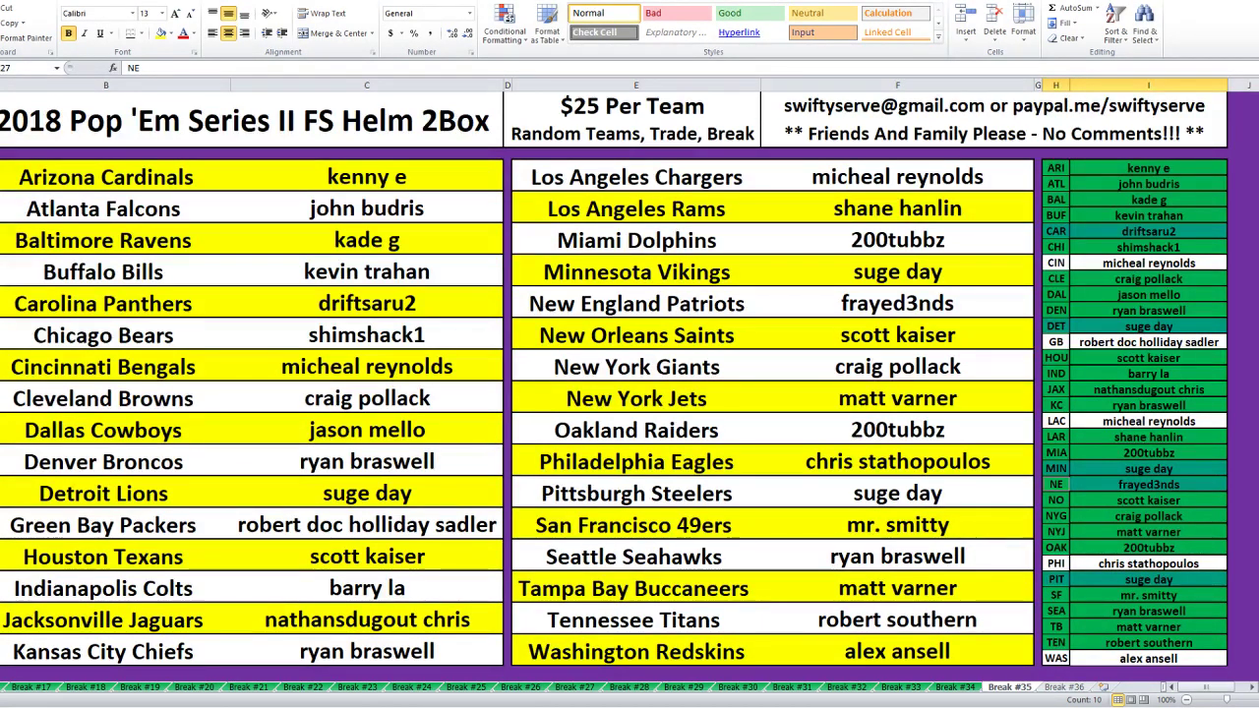
Delete the Green Bay Packers owner name from cell I18 beside GB.
click(1060, 342)
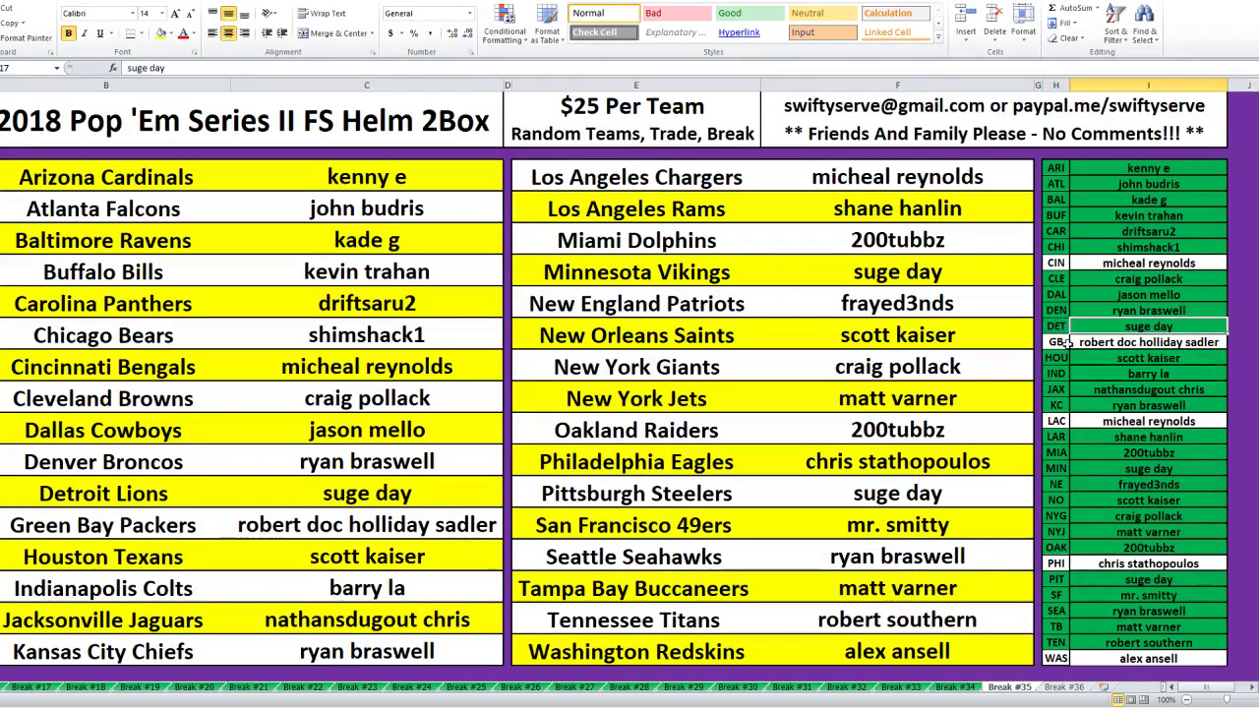
click(1141, 342)
key(Delete)
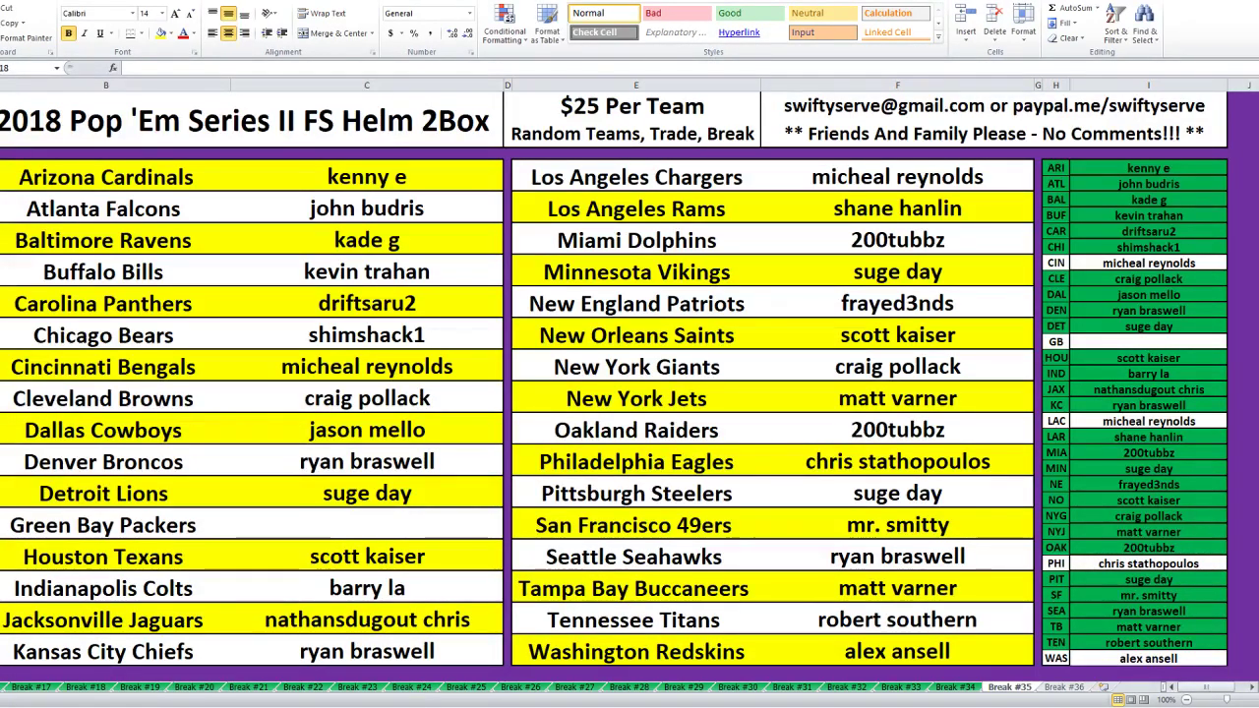
click(1178, 341)
Enter the new Green Bay buyer's name in I18 and fill the CIN, GB, LAC and WAS rows green.
key(Return)
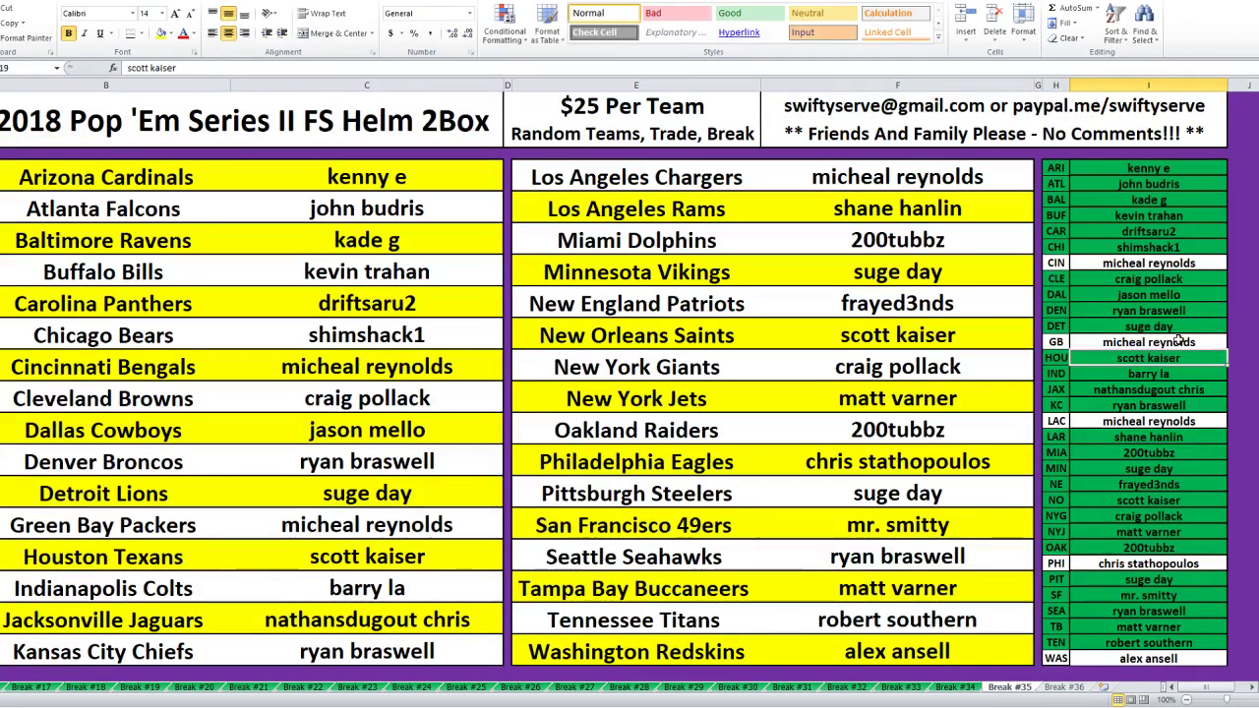
drag(1058, 263, 1076, 264)
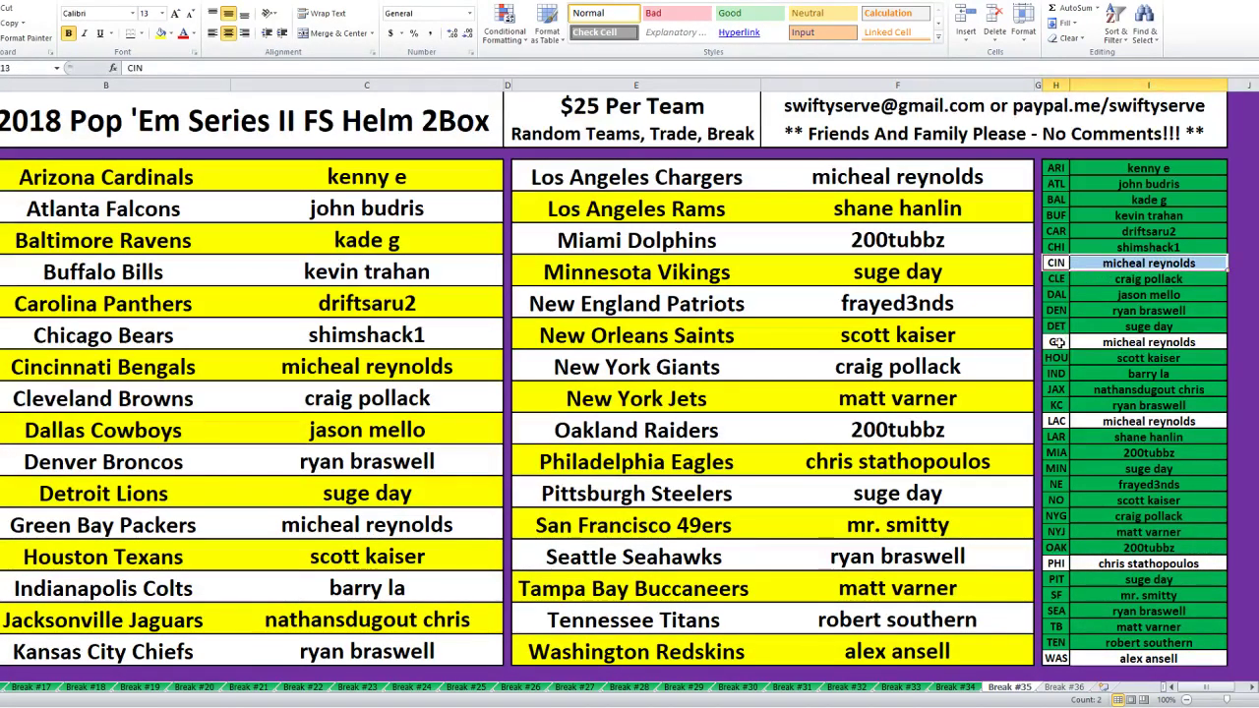
ctrl+drag(1057, 341, 1076, 341)
ctrl+drag(1057, 421, 1116, 422)
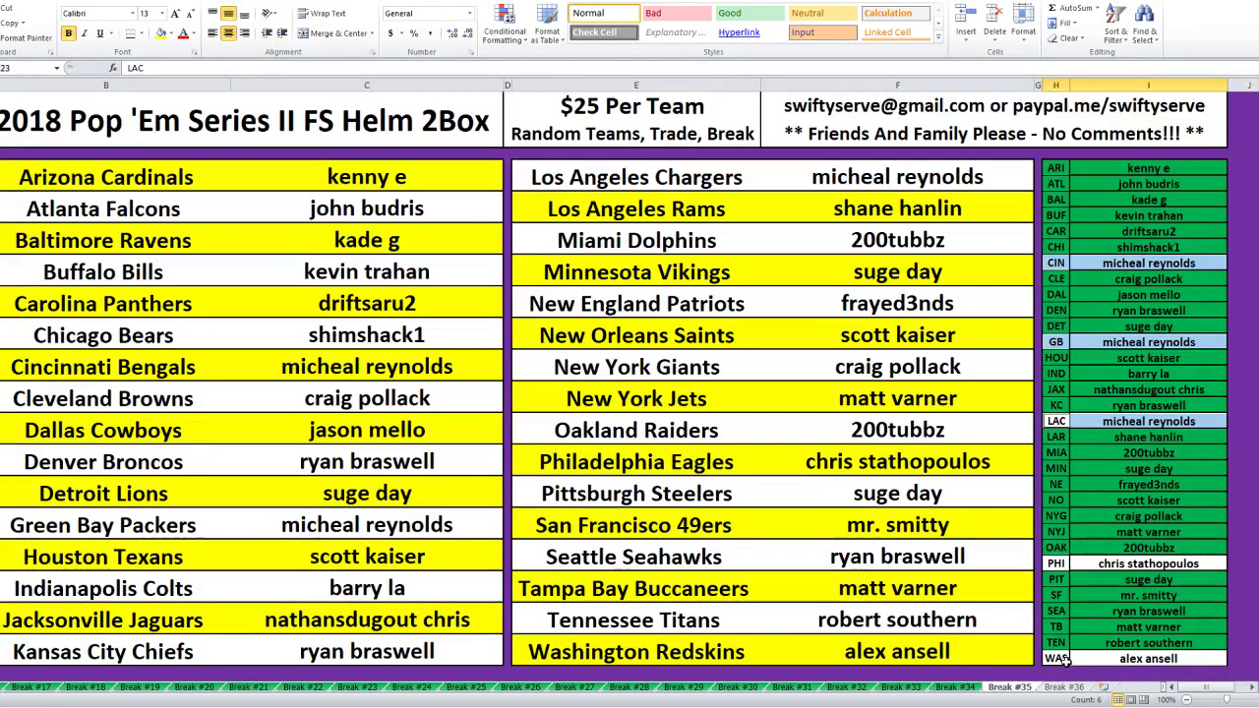
ctrl+click(1062, 659)
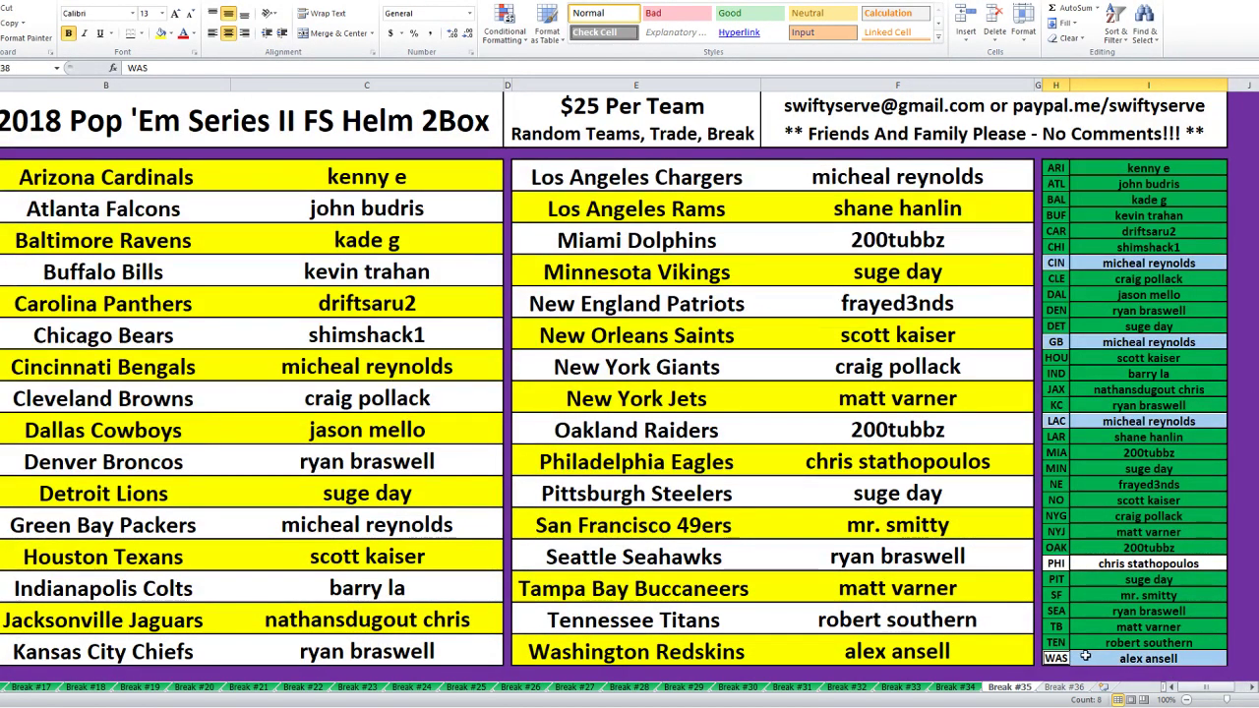
click(170, 34)
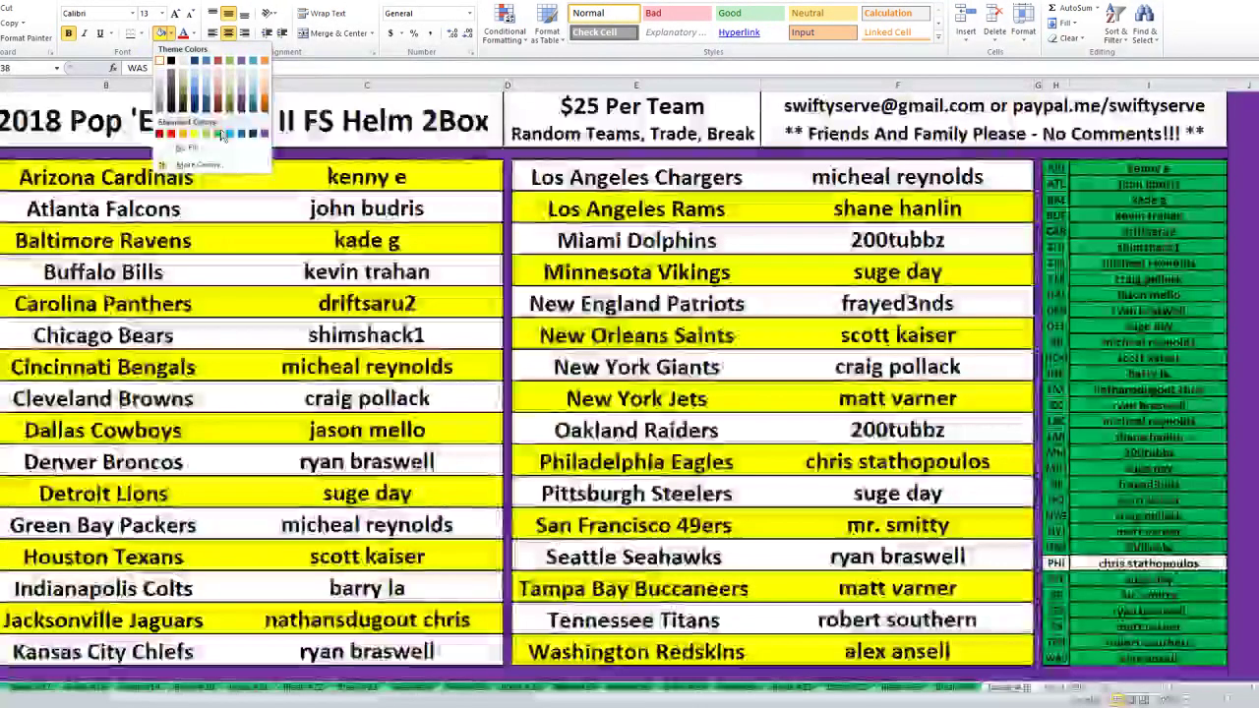
click(228, 167)
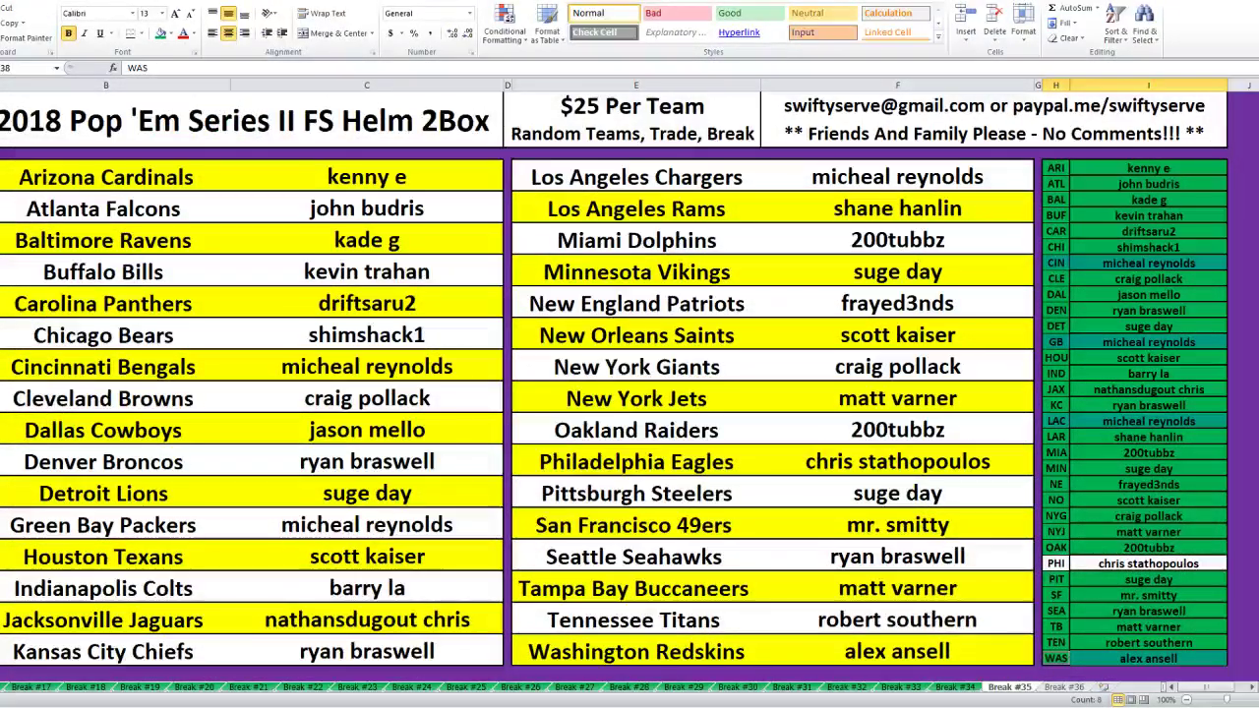
scroll(629, 394, down, 1)
Switch from the Break #35 sheet to the RANDOM.ORG List Randomizer results in the browser.
scroll(629, 393, up, 1)
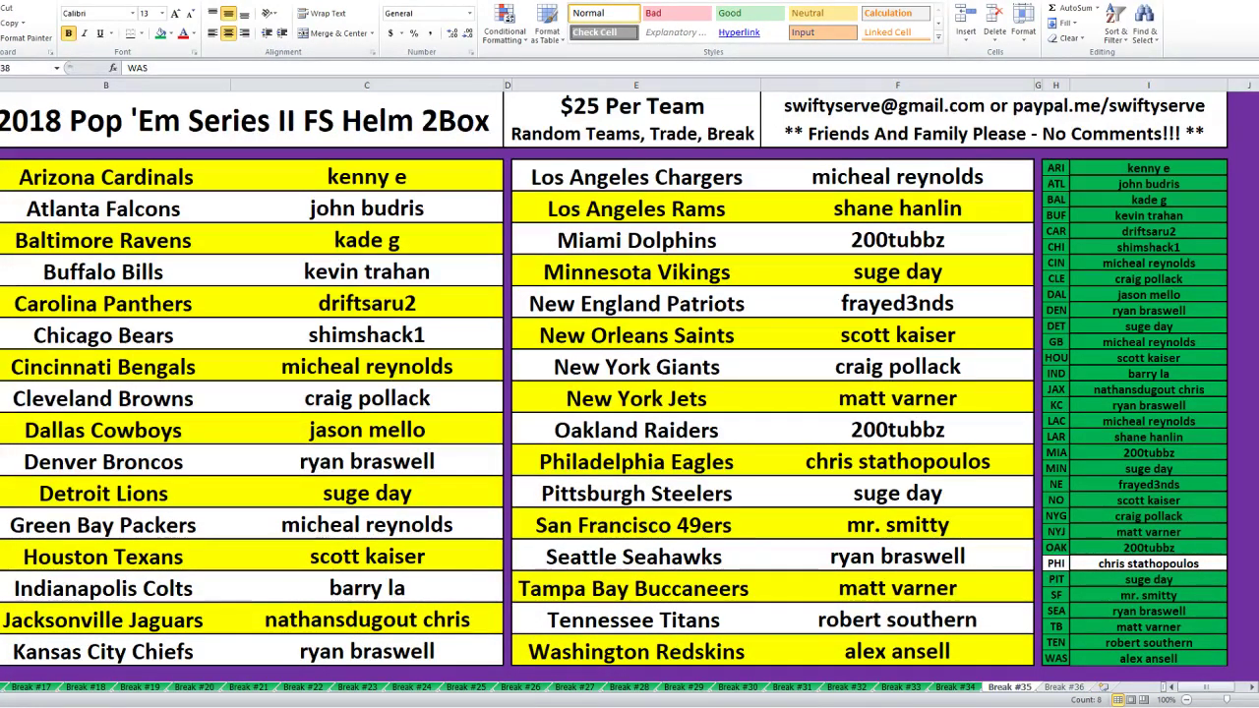
key(alt+Tab)
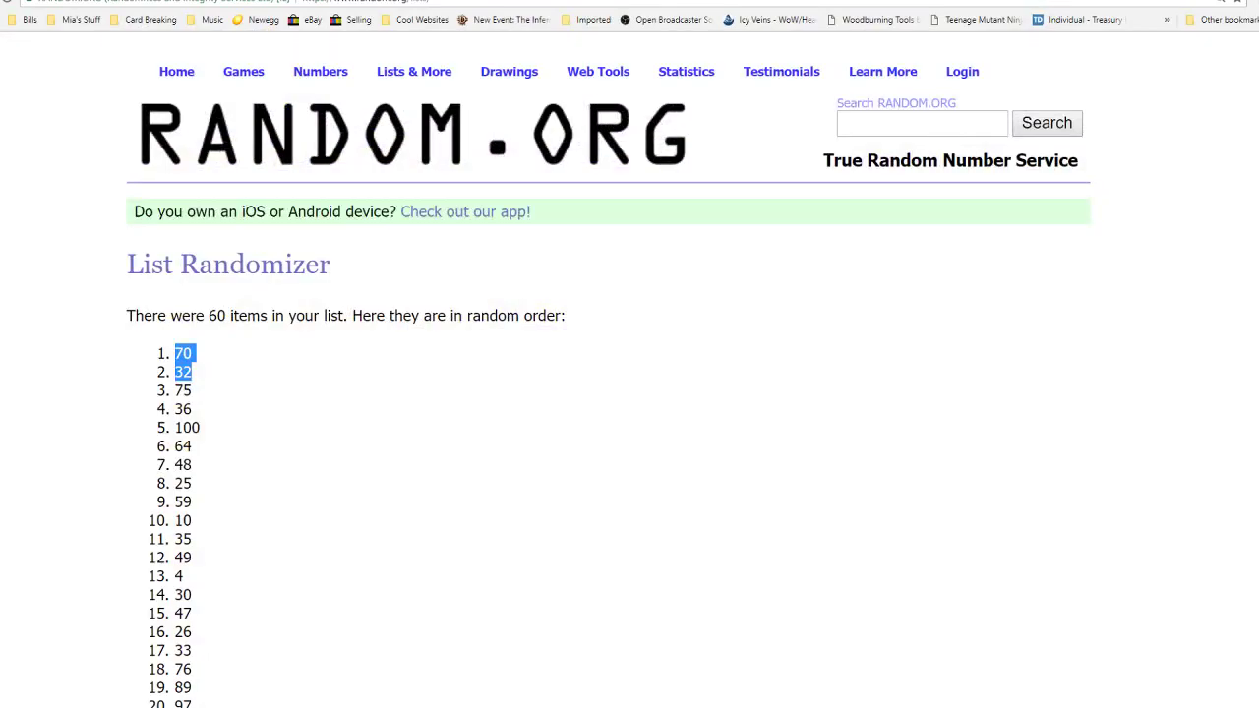
Switch from the randomized number list back to the Break #35 sheet in Excel.
key(alt+Tab)
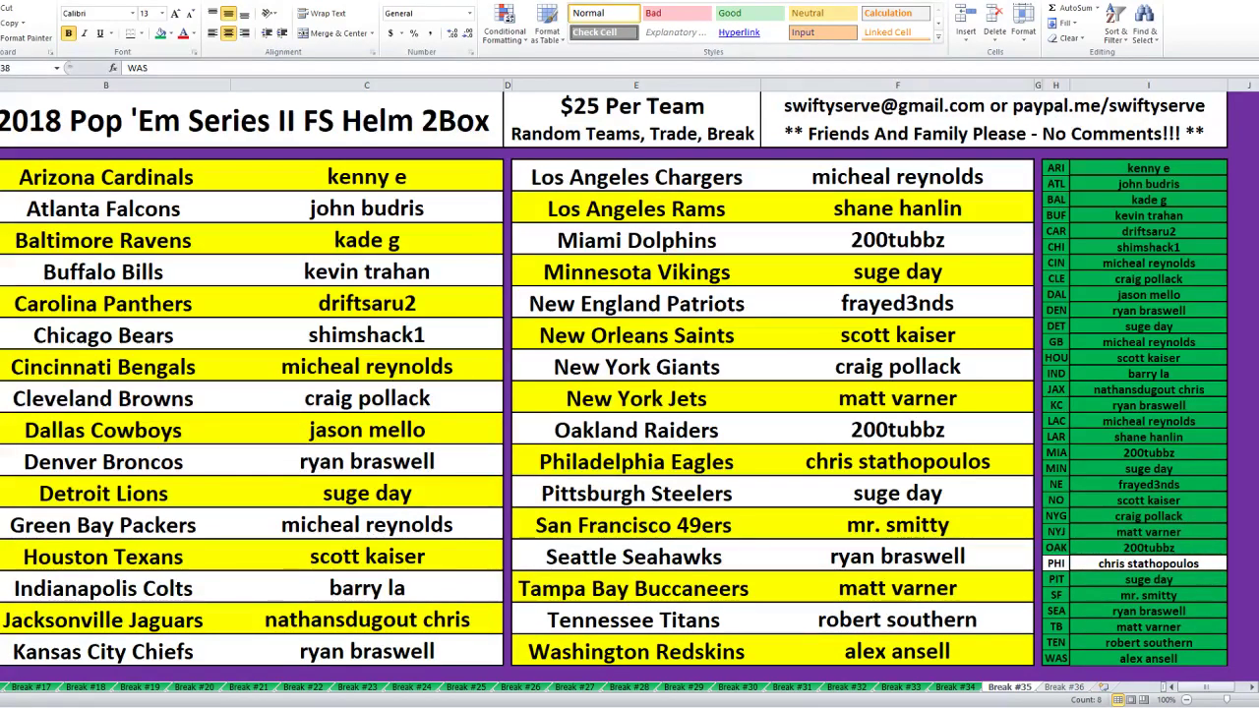
Enter the new buyer's name in the PHI cell, then copy all 32 buyer names from ARI to WAS.
click(1148, 564)
text(e)
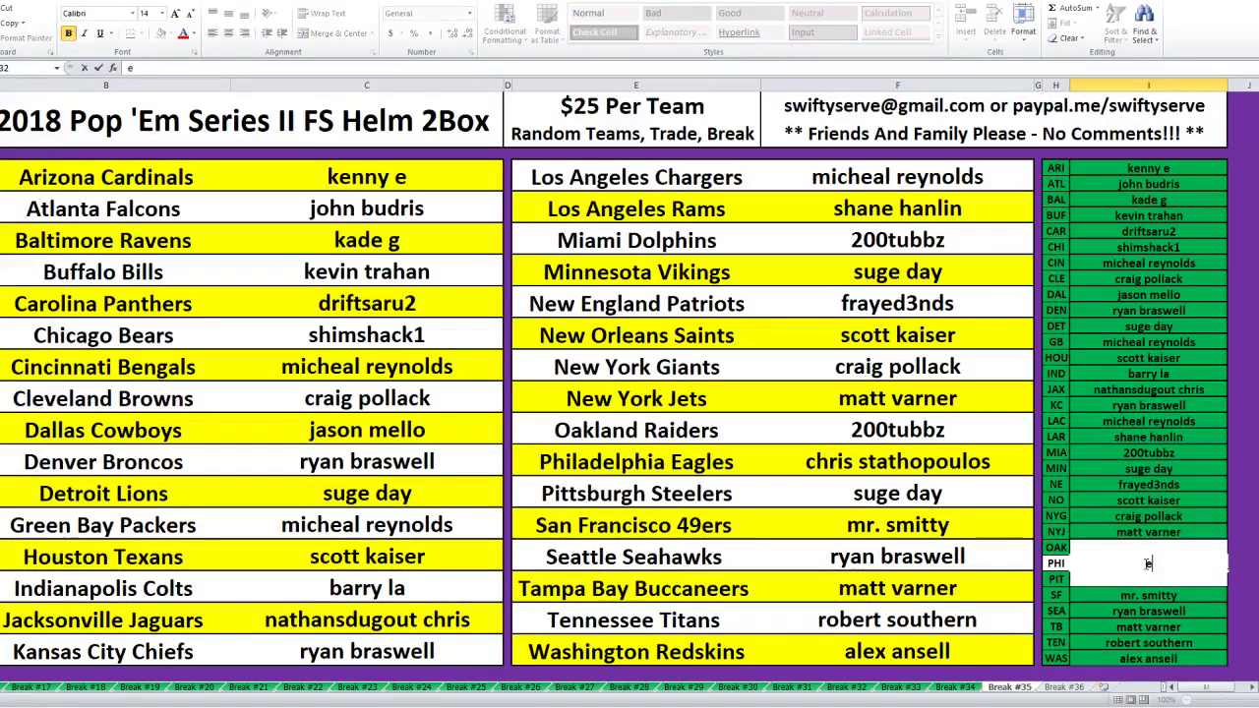
text(agles adrian fana)
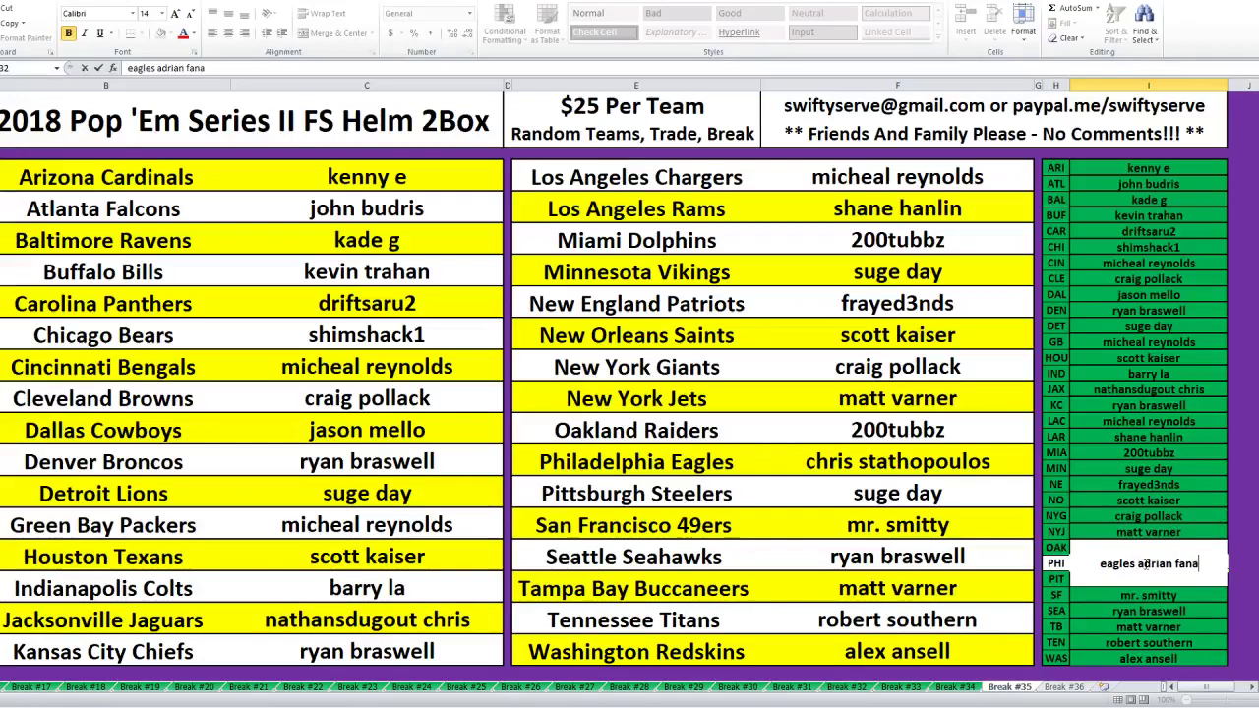
text(tic)
key(Return)
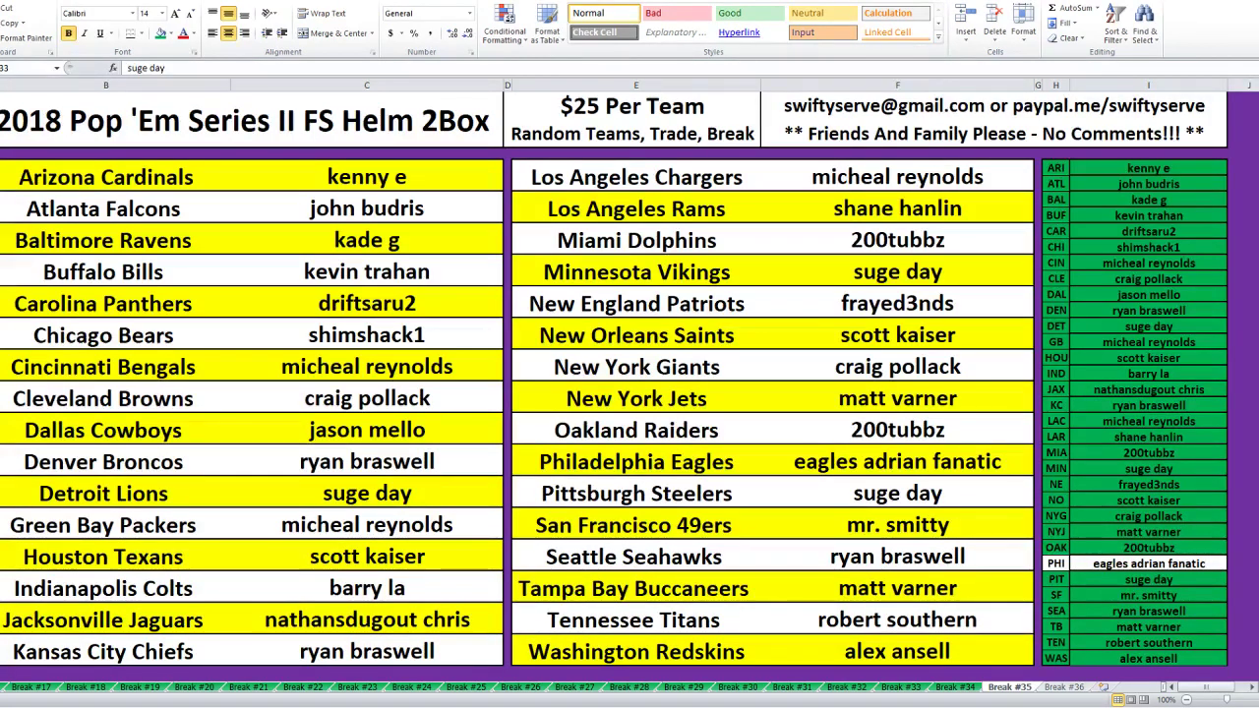
drag(1114, 177, 1133, 659)
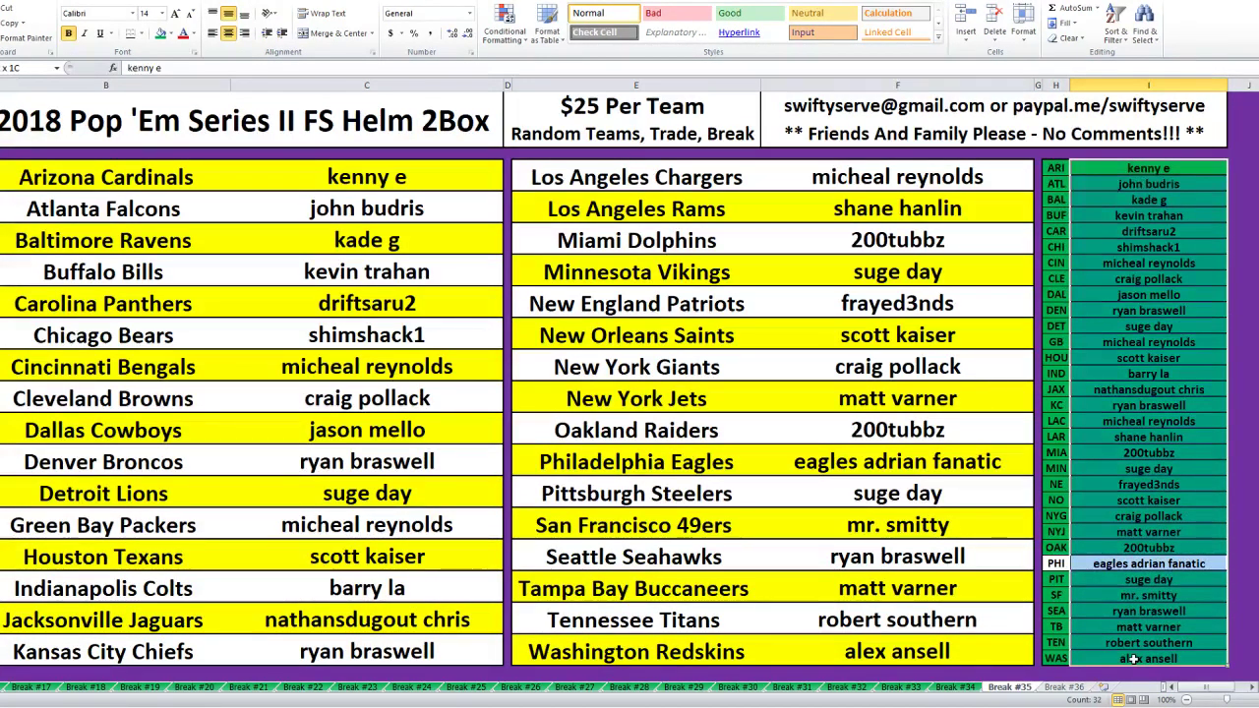
key(ctrl+c)
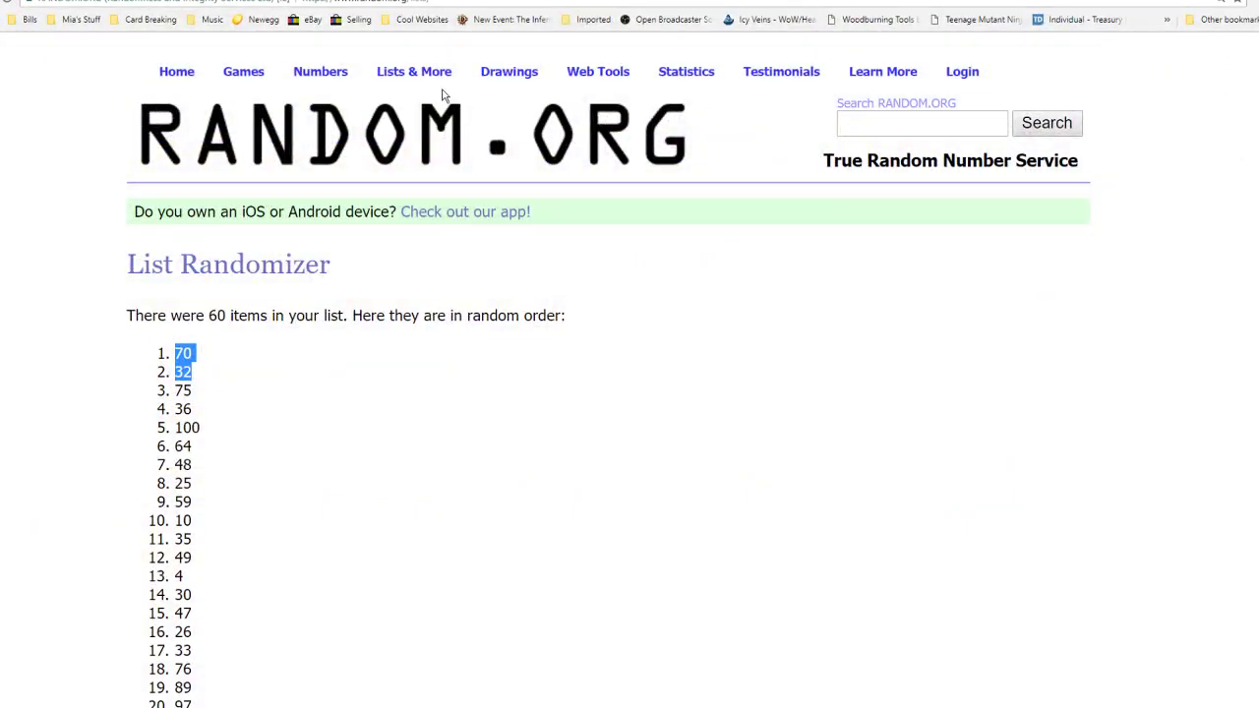
Remove the trailing blank line from the buyer list and position the browser over the spreadsheet.
click(438, 102)
scroll(424, 282, down, 3)
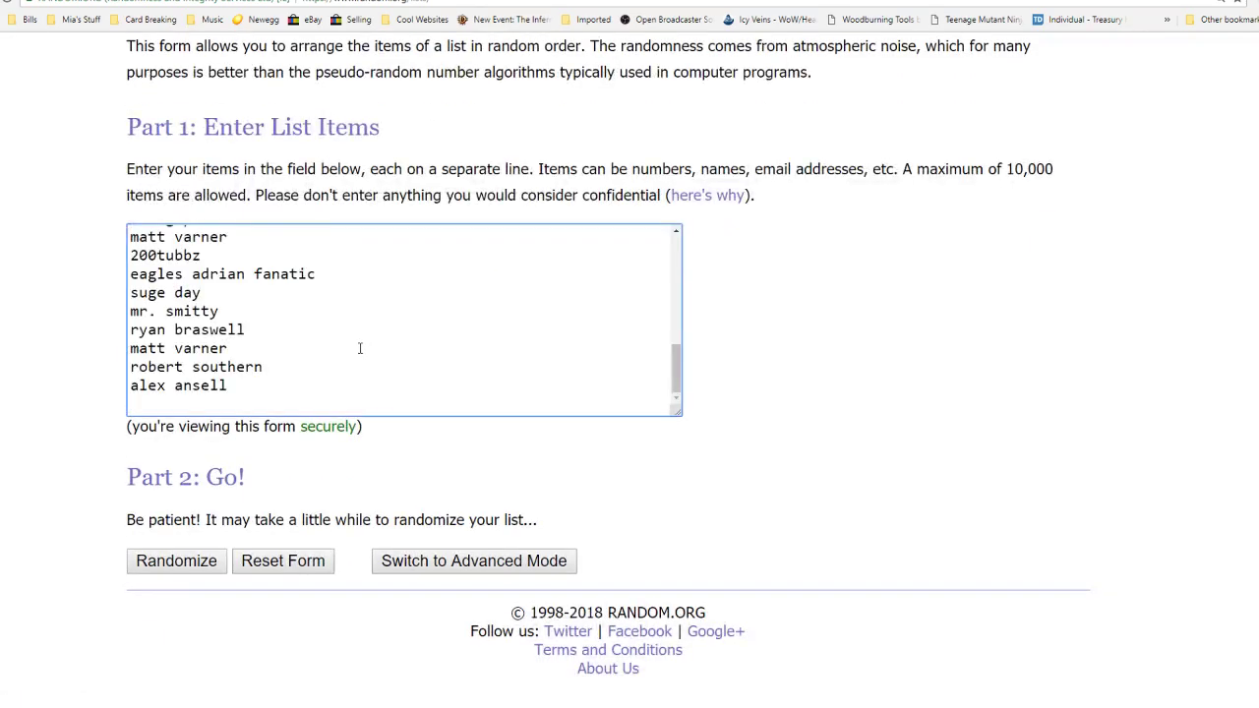
key(BackSpace)
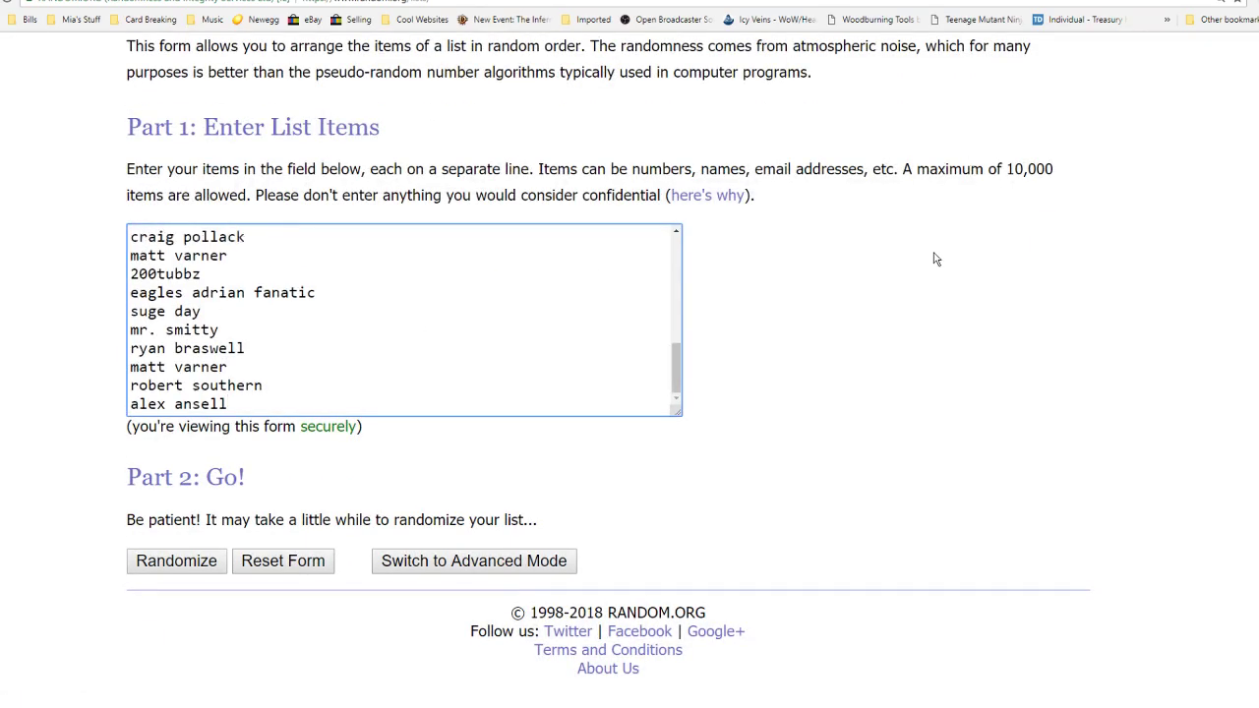
scroll(936, 259, up, 3)
scroll(561, 532, up, 10)
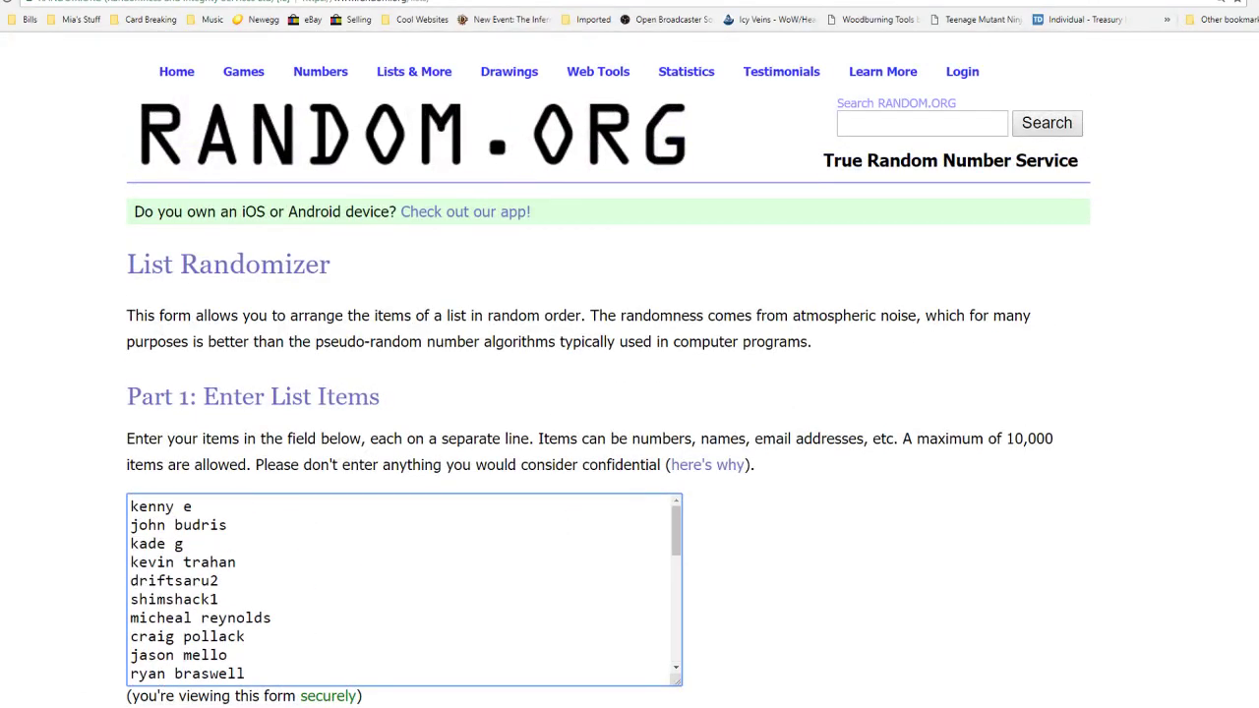
key(super+Down)
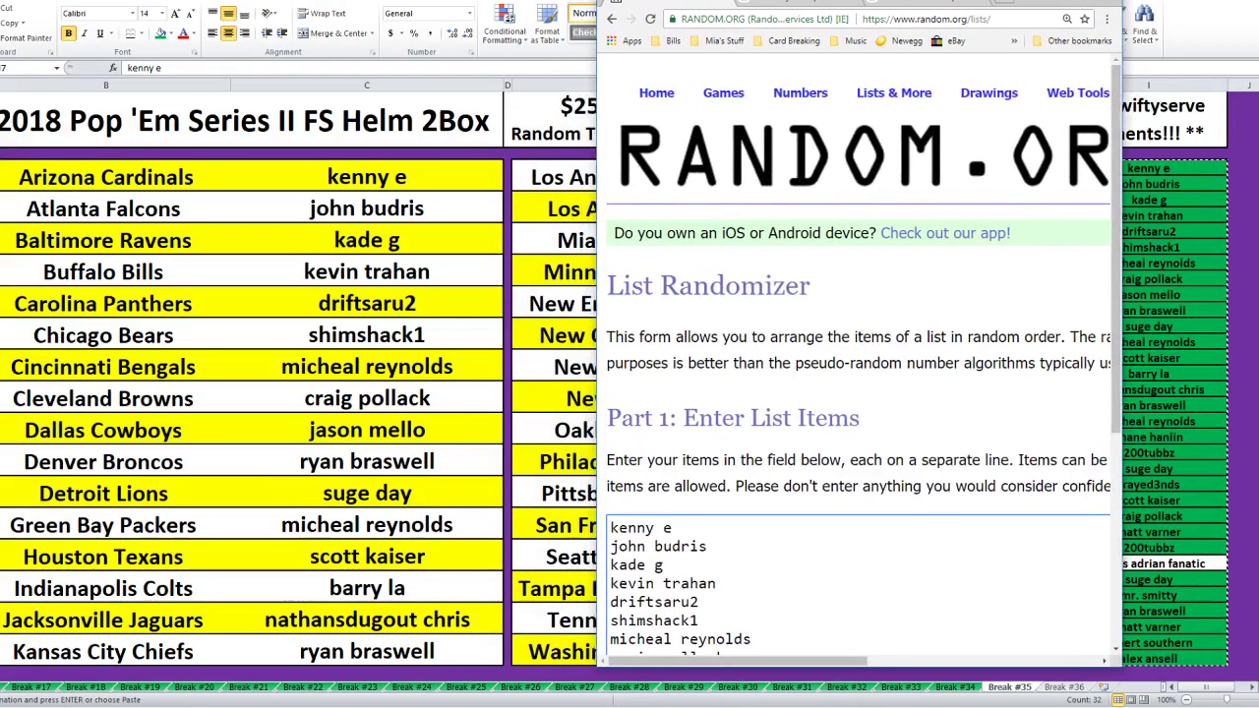
drag(871, 16, 861, 15)
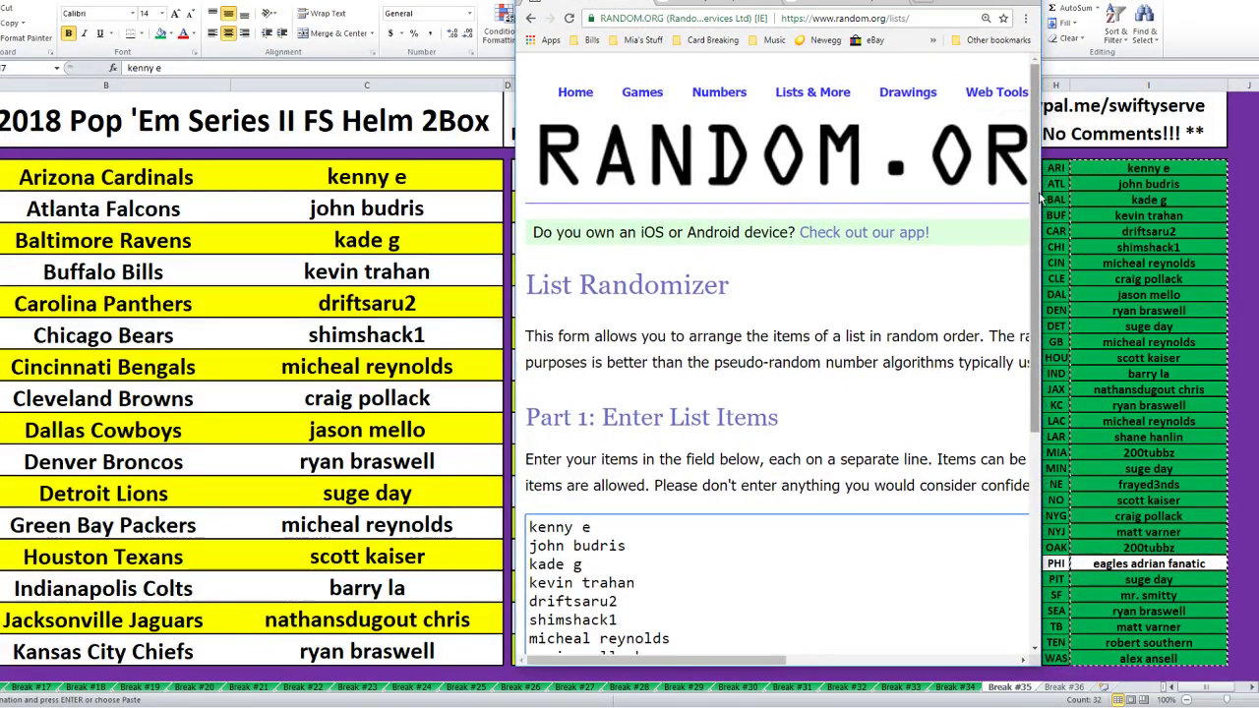
drag(1037, 196, 1045, 411)
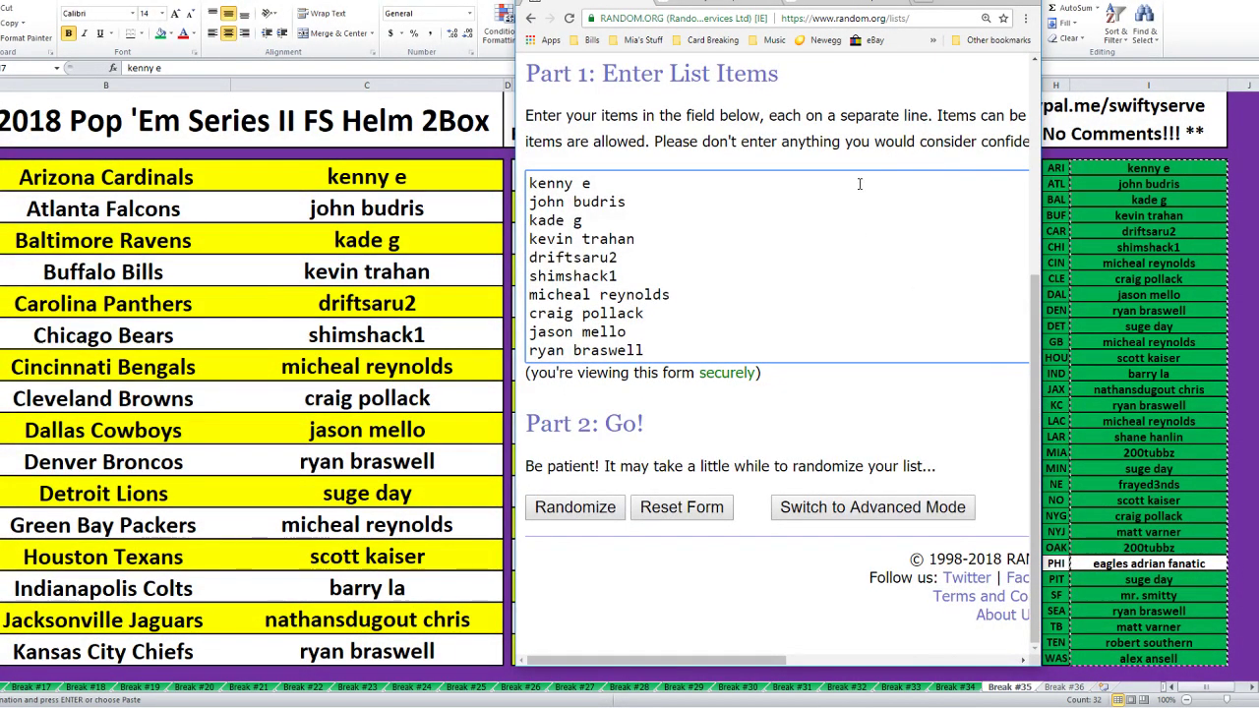
scroll(848, 182, down, 2)
scroll(848, 182, up, 2)
drag(885, 6, 885, 0)
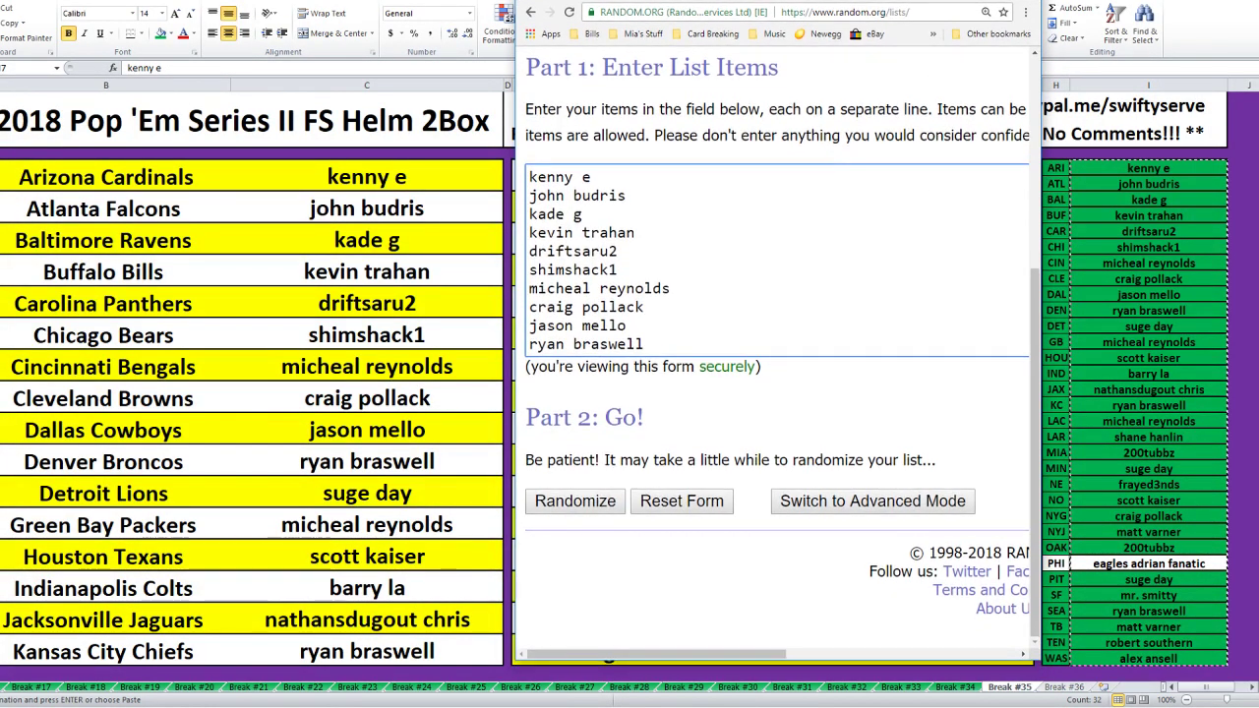
Scroll through the pasted buyer names to verify them, then maximize the browser window.
click(596, 288)
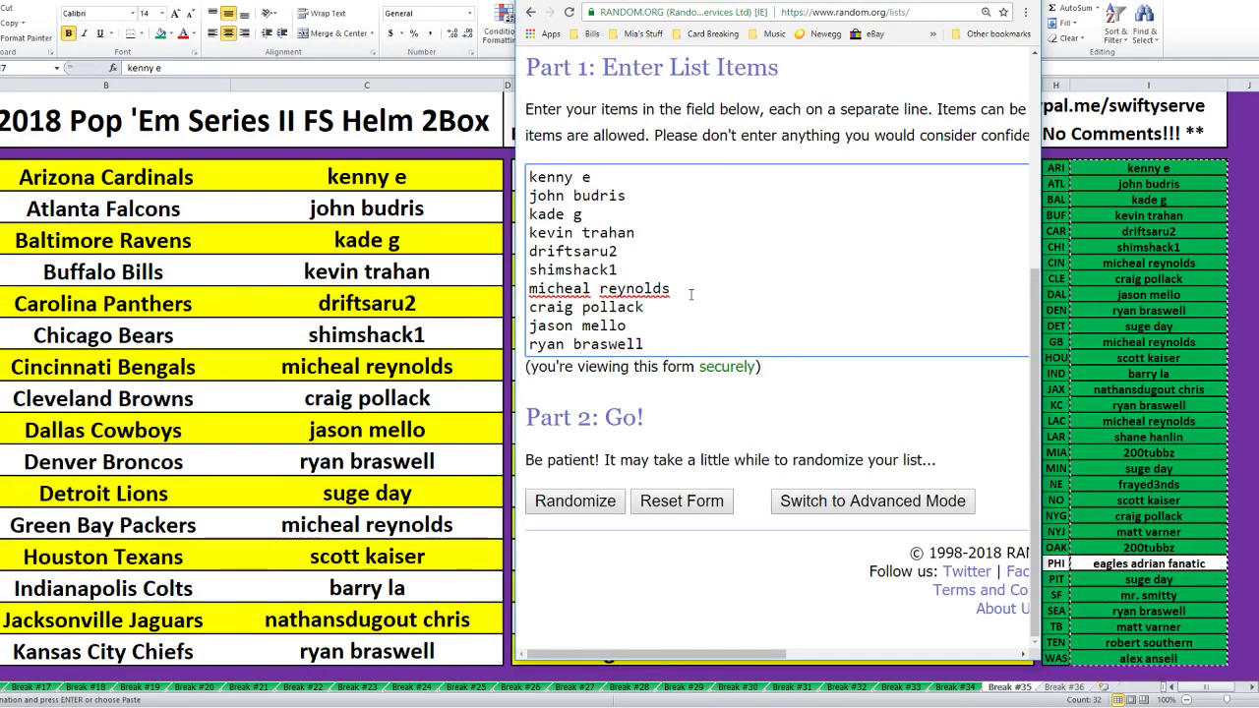
scroll(691, 295, down, 3)
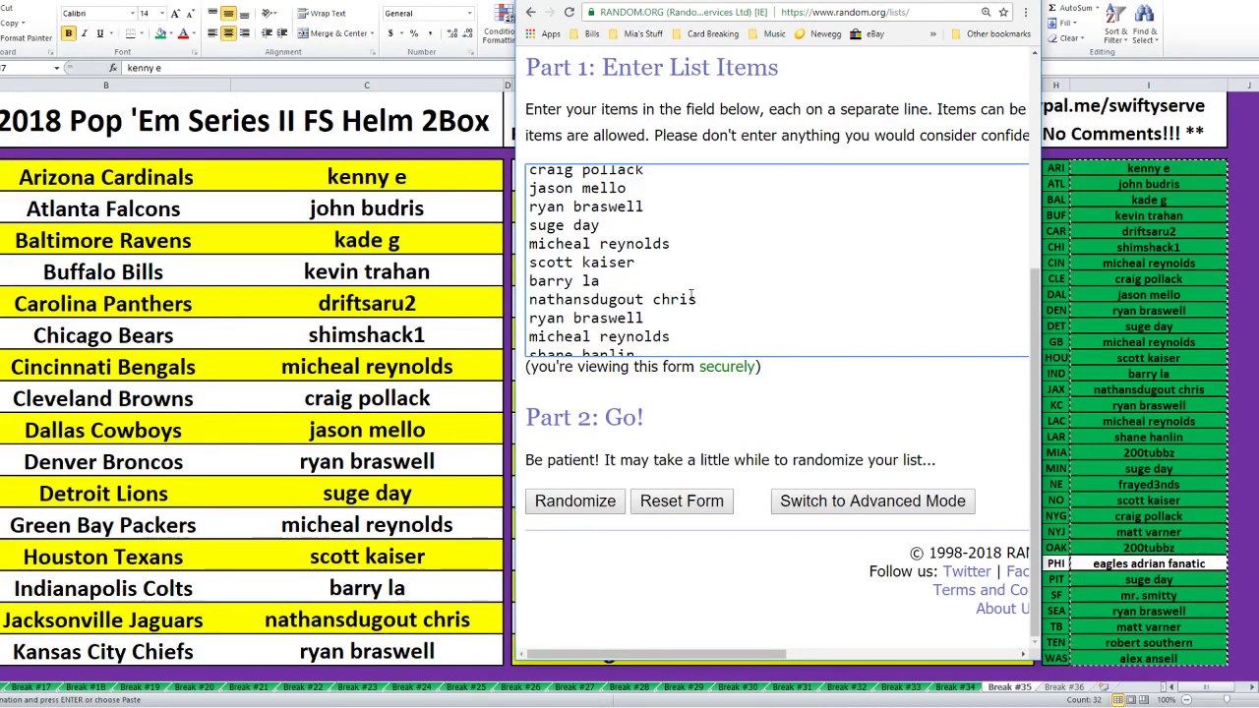
scroll(691, 295, up, 1)
scroll(696, 296, down, 1)
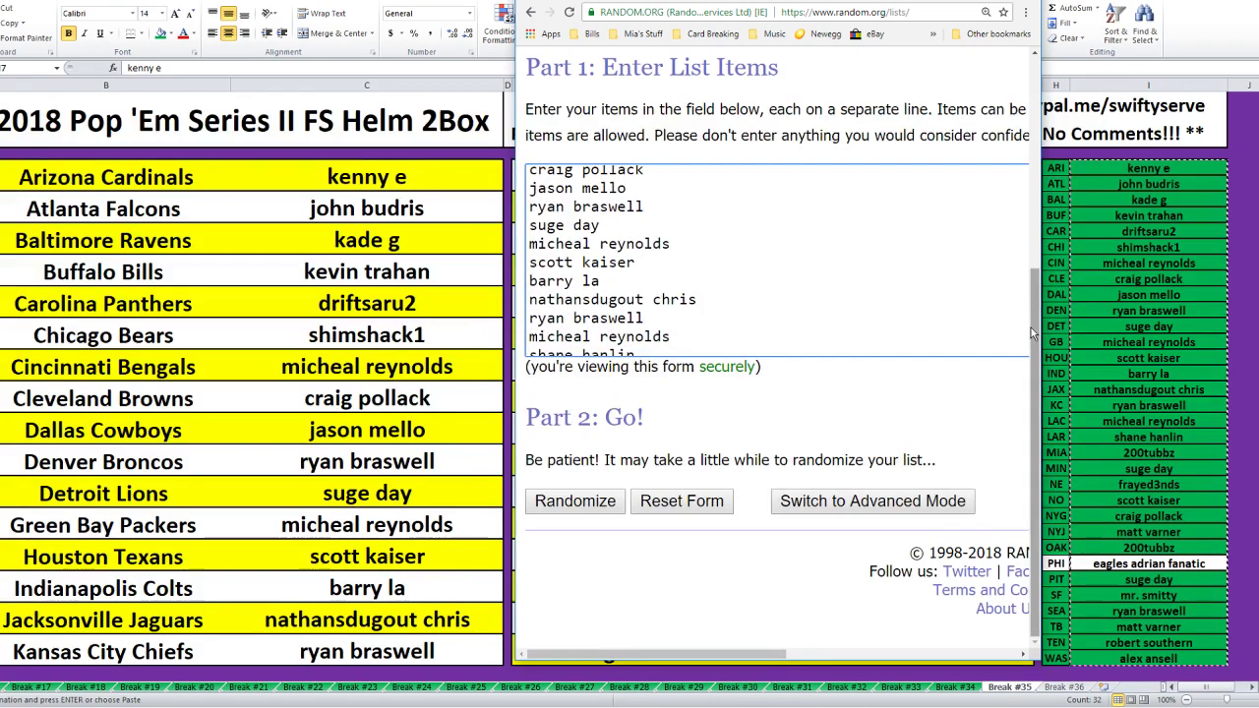
scroll(1031, 327, up, 1)
scroll(689, 275, down, 4)
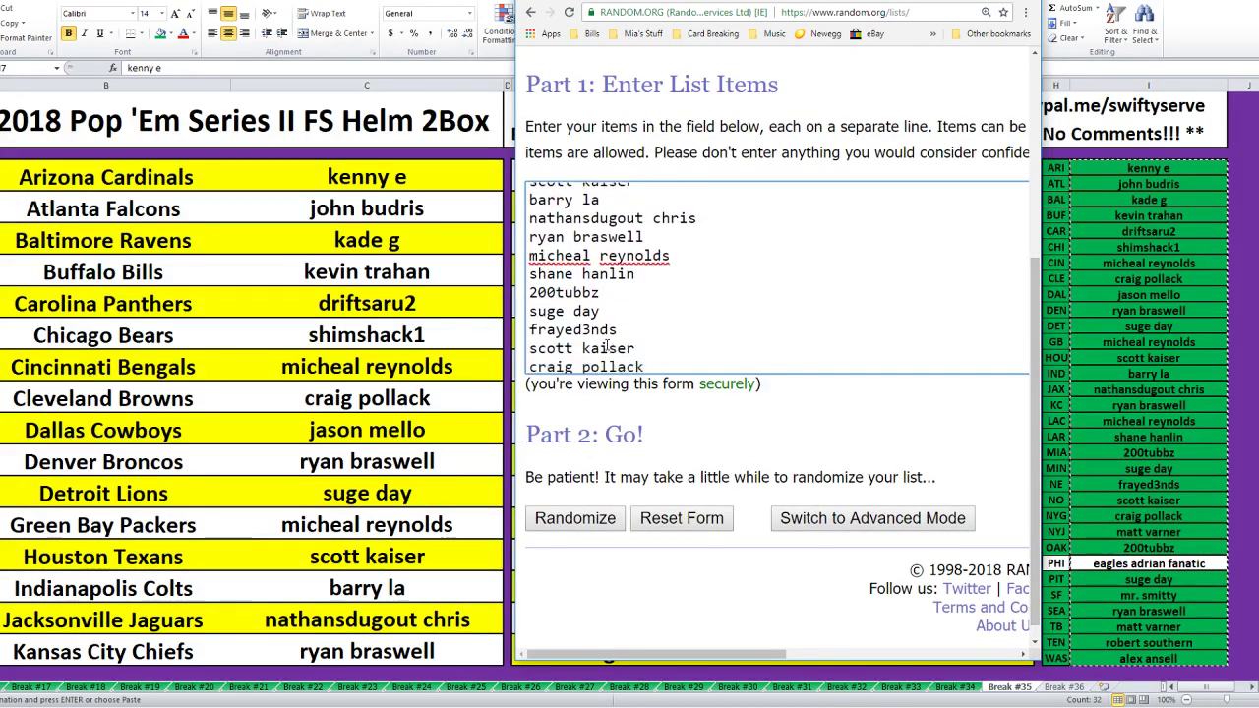
scroll(688, 275, up, 1)
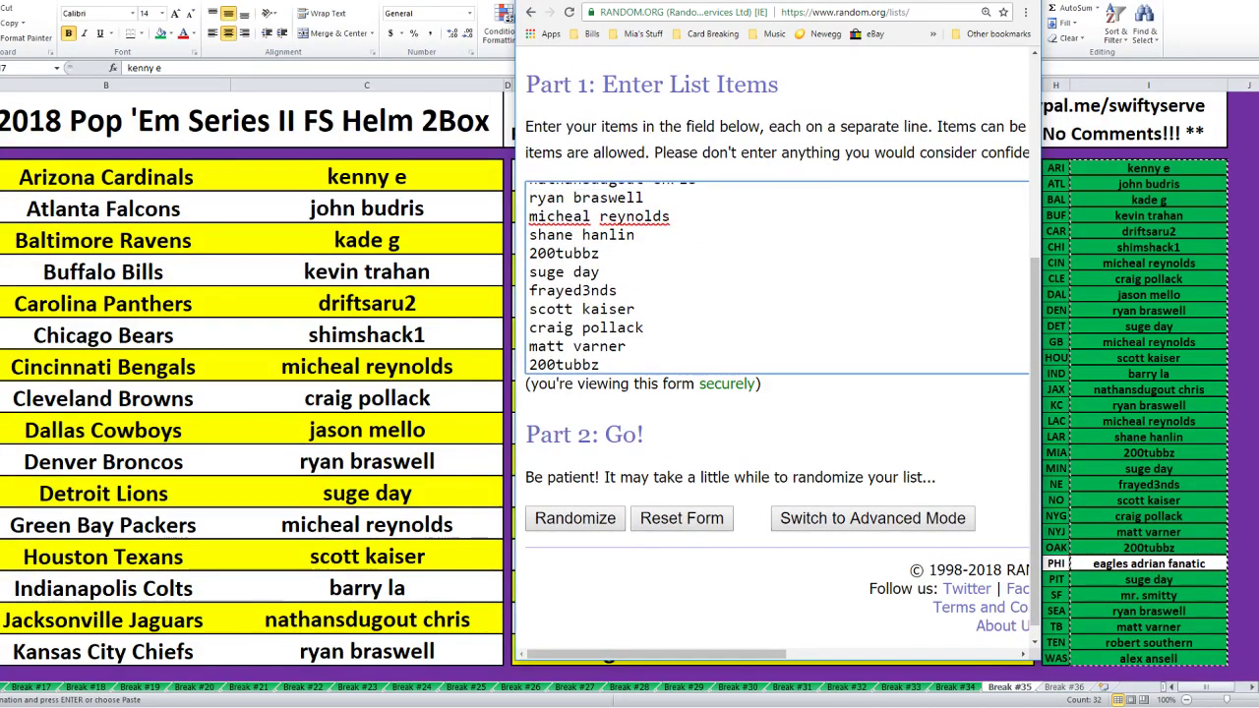
drag(747, 2, 484, 10)
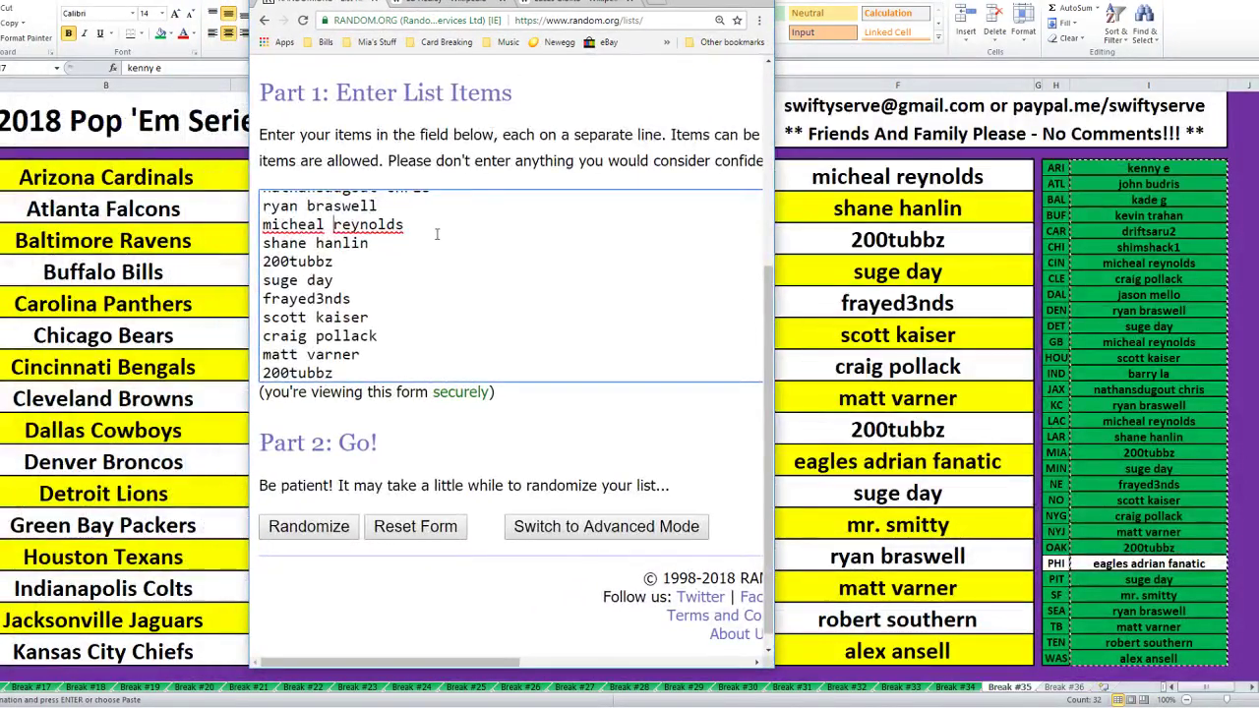
scroll(421, 289, down, 2)
scroll(421, 290, down, 3)
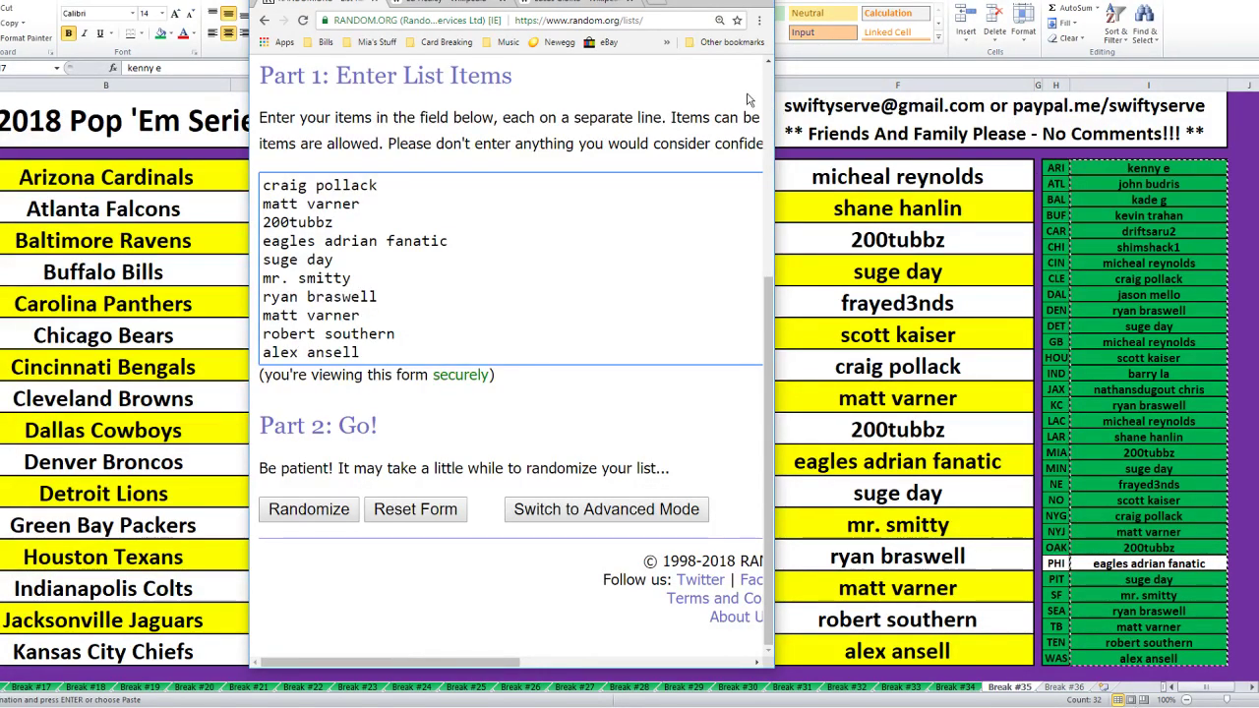
key(super+Up)
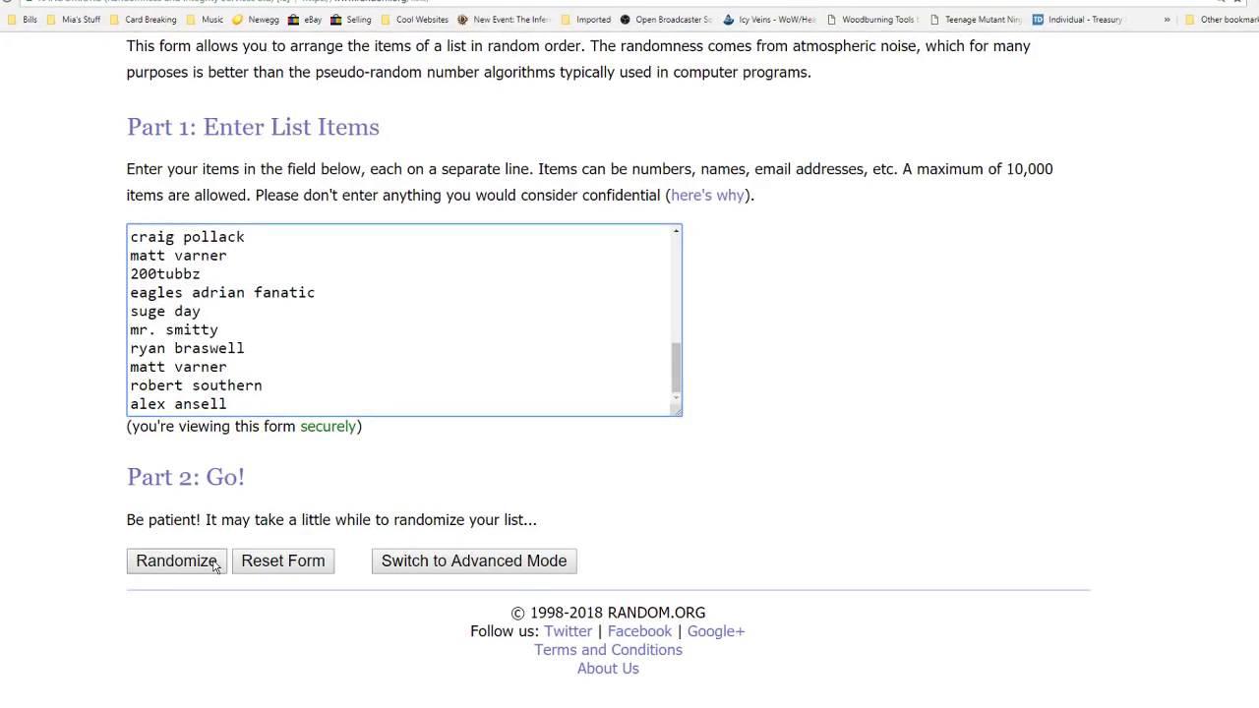
Shuffle the 32 buyer names five times using Randomize and Again!
click(213, 566)
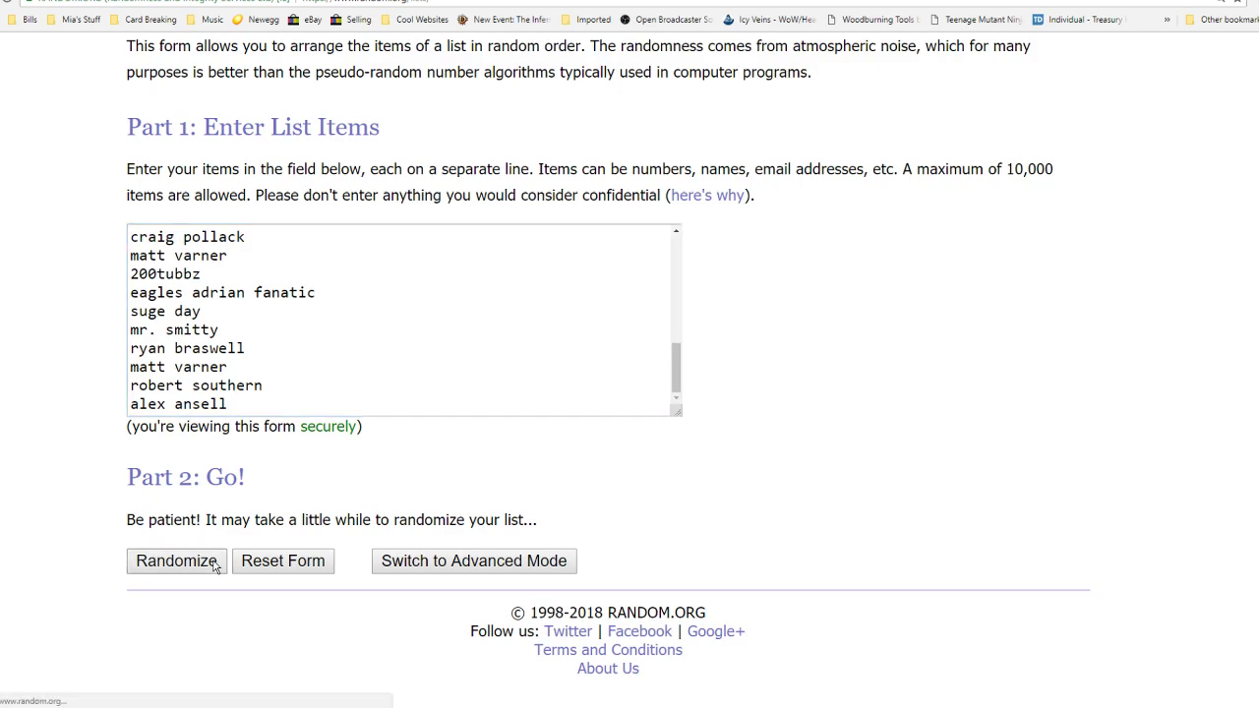
click(189, 565)
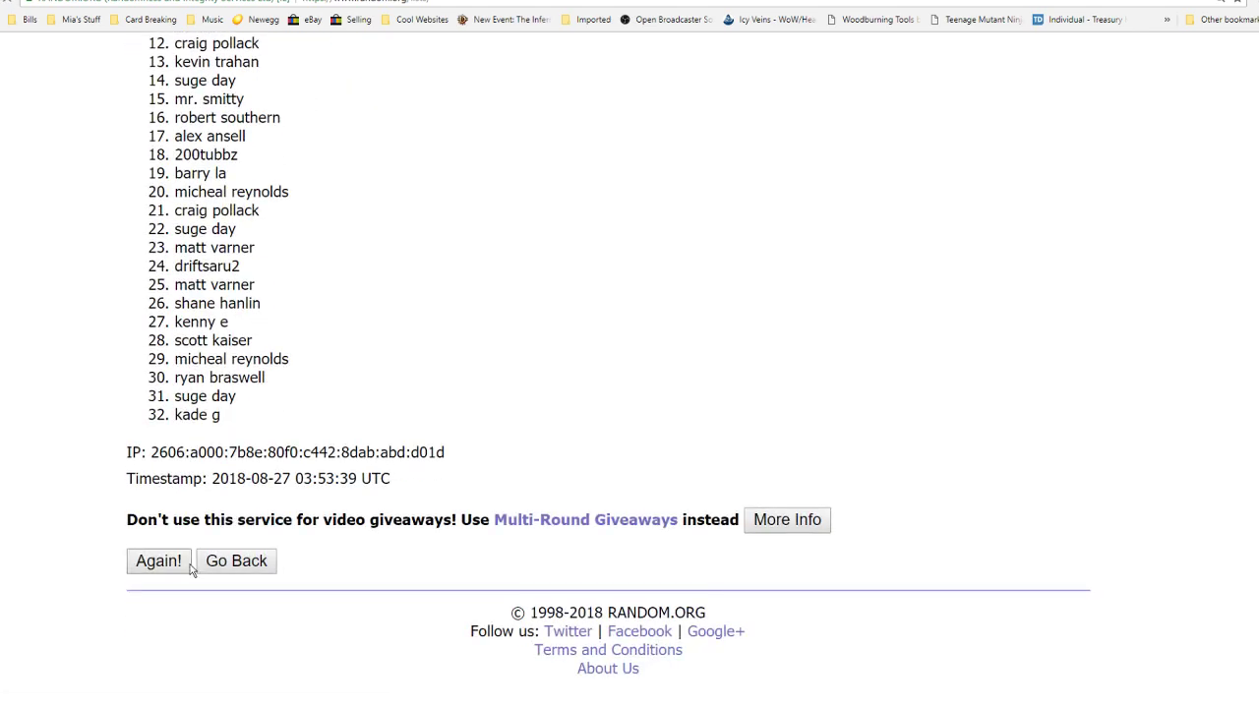
click(158, 561)
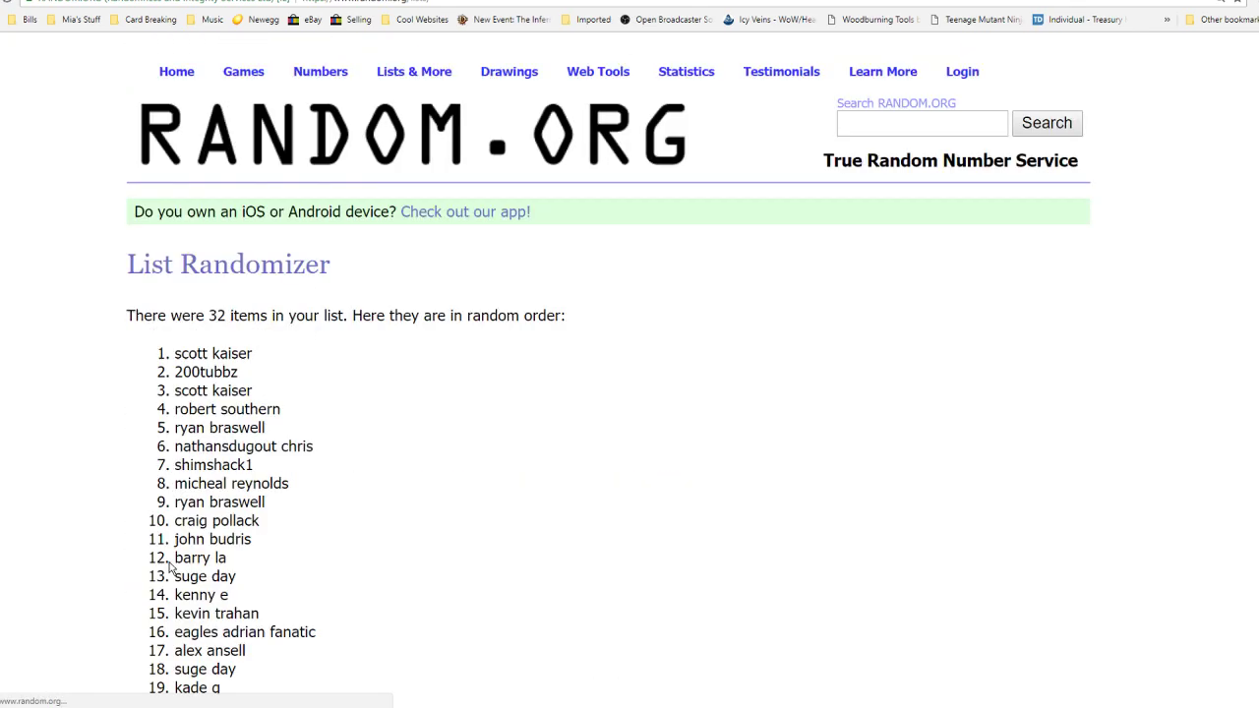
click(159, 561)
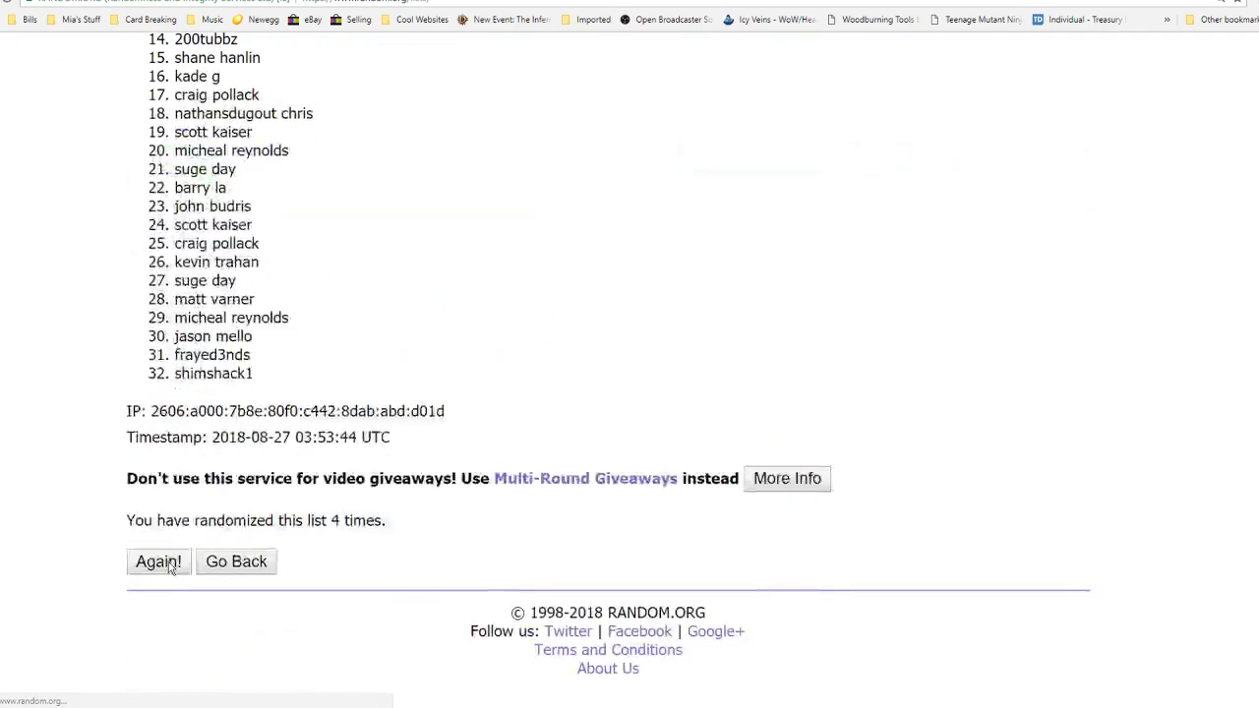
click(169, 566)
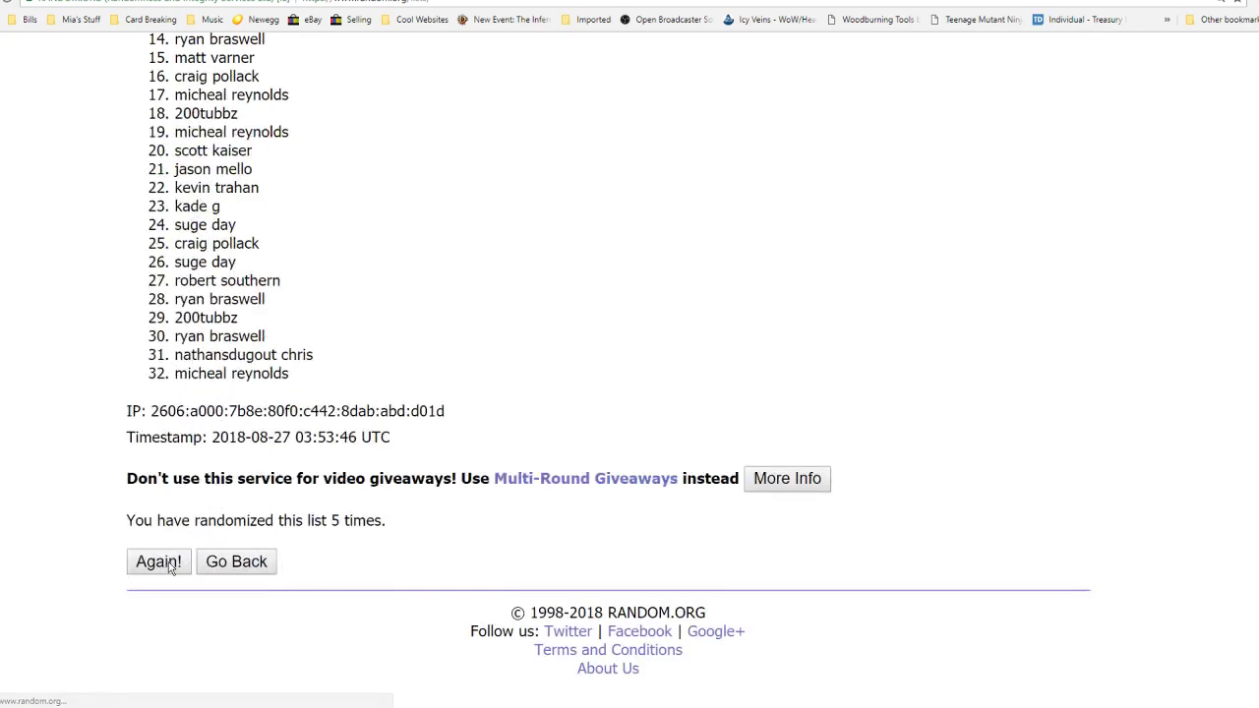
Select the final randomized 32-name list and return to the Excel break sheet.
drag(275, 520, 499, 518)
click(158, 562)
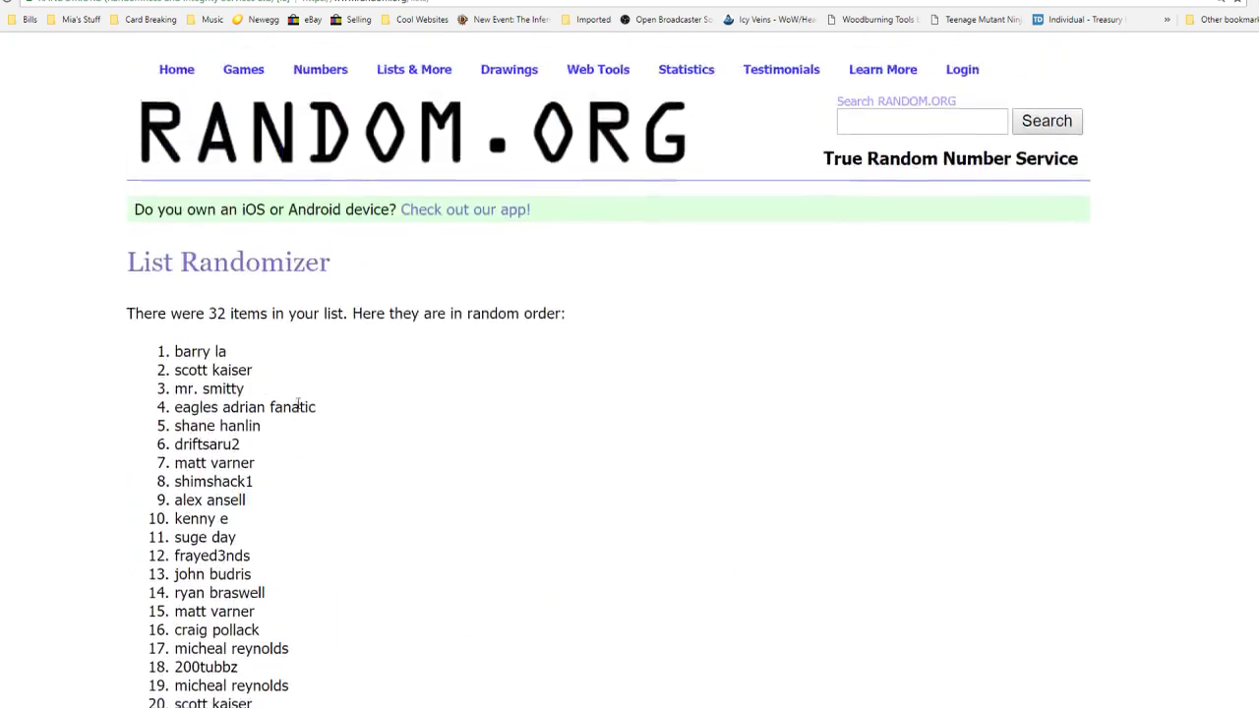
drag(183, 353, 295, 519)
scroll(192, 497, down, 4)
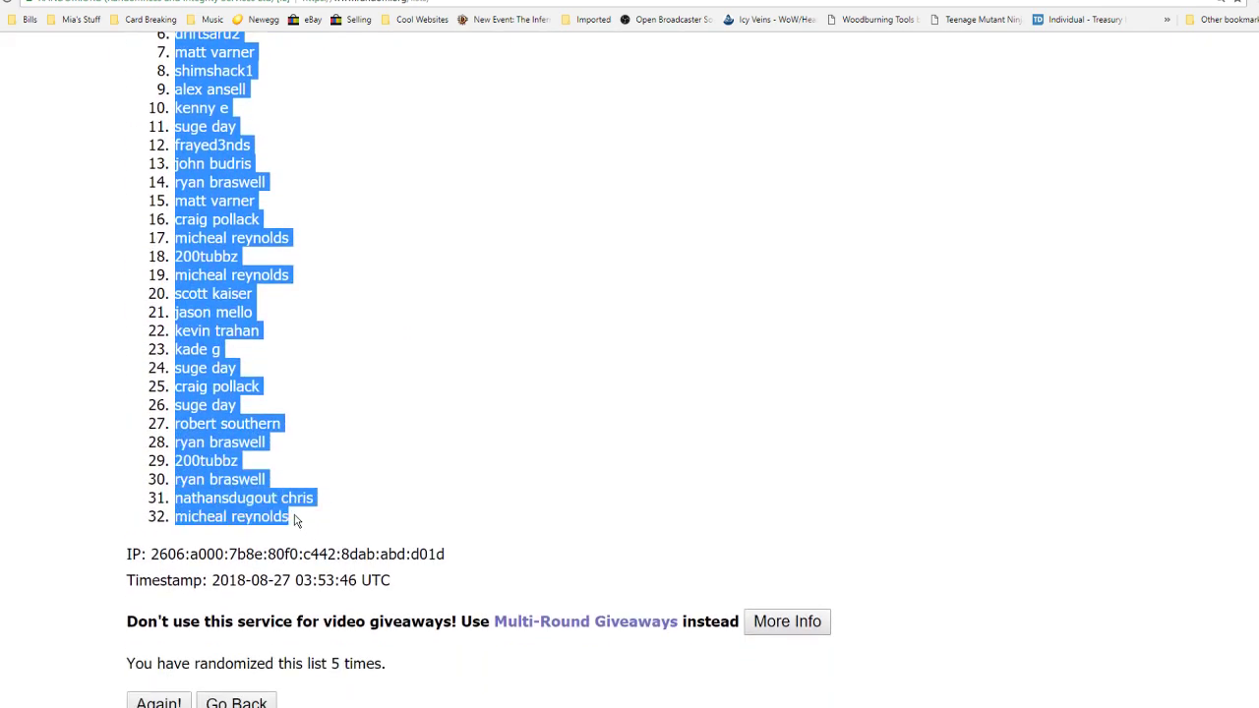
key(alt+Tab)
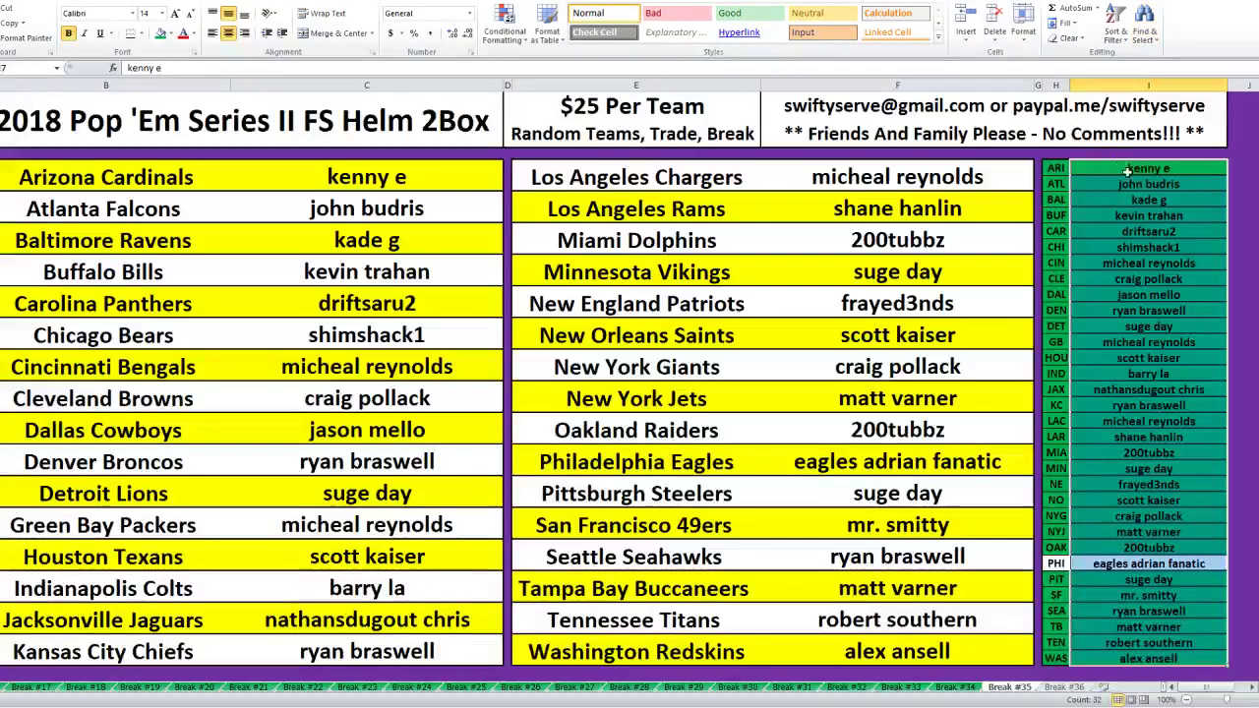
Paste the randomized buyer list into column I from cell I7, numbered 1 to 32.
click(1128, 170)
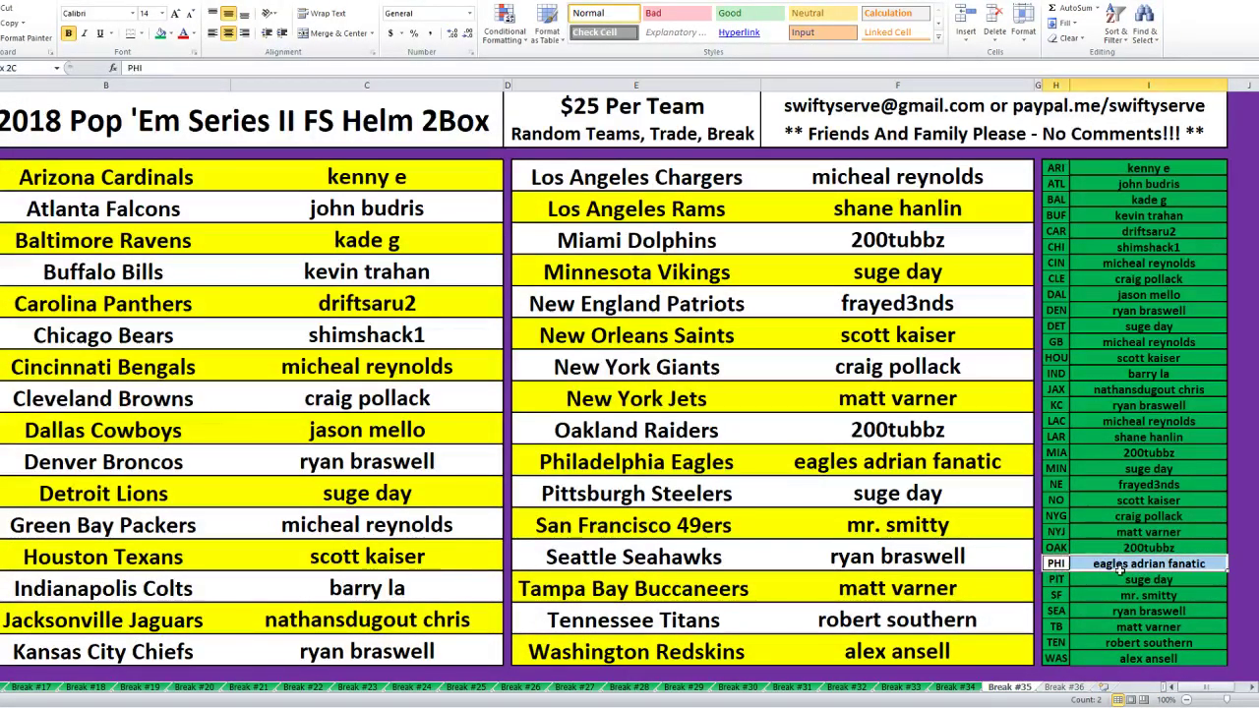
drag(1056, 563, 1170, 564)
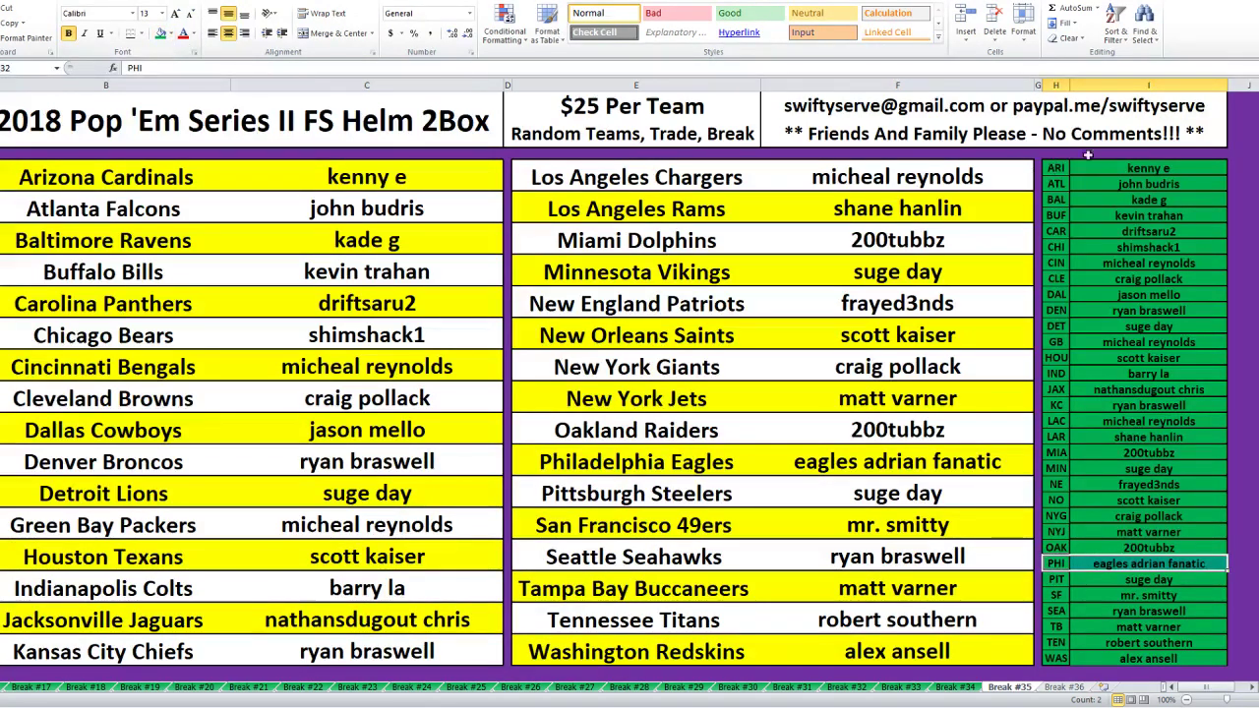
click(1128, 168)
right_click(1127, 167)
click(1172, 218)
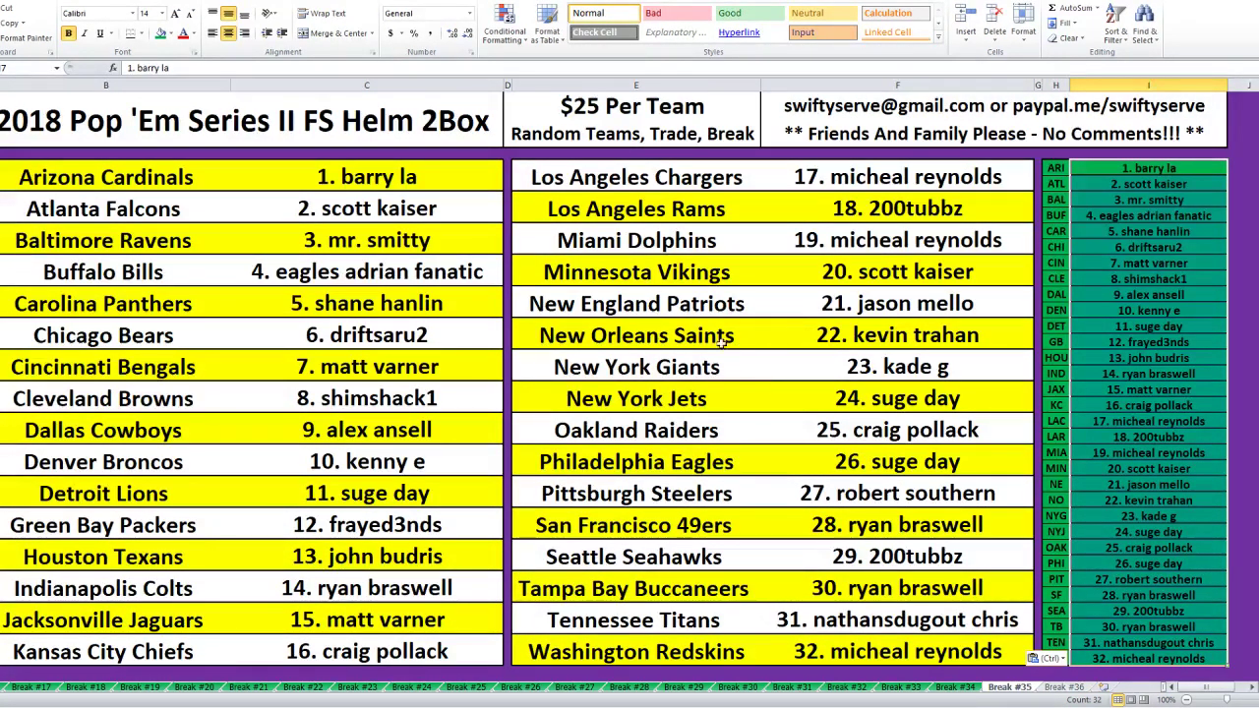
Fill the New Orleans Saints, Baltimore Ravens and New England Patriots team rows green.
drag(723, 339, 855, 334)
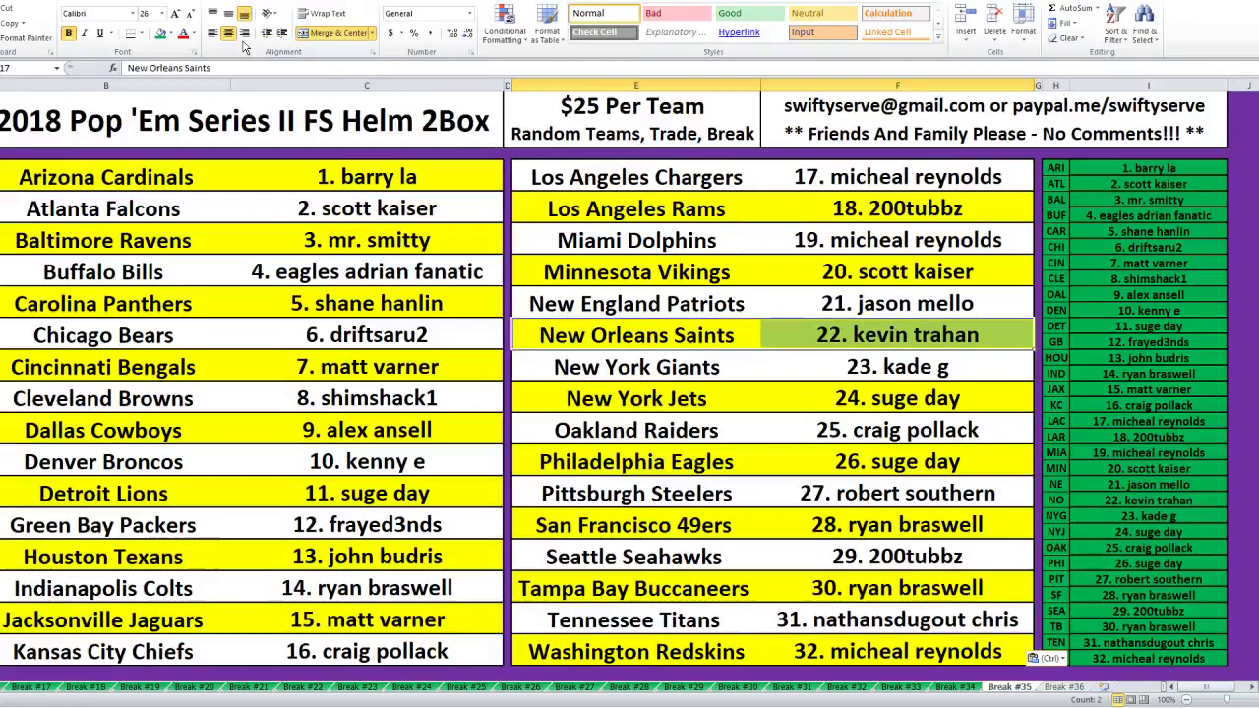
click(161, 33)
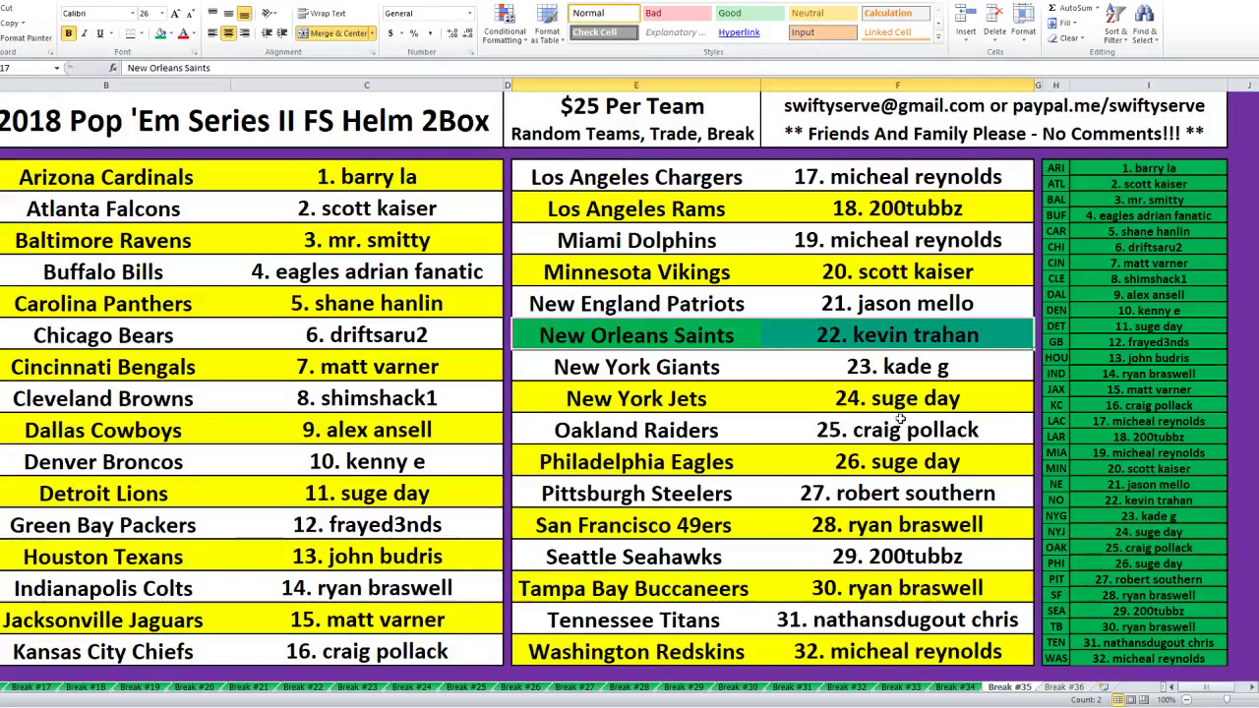
drag(175, 250, 311, 231)
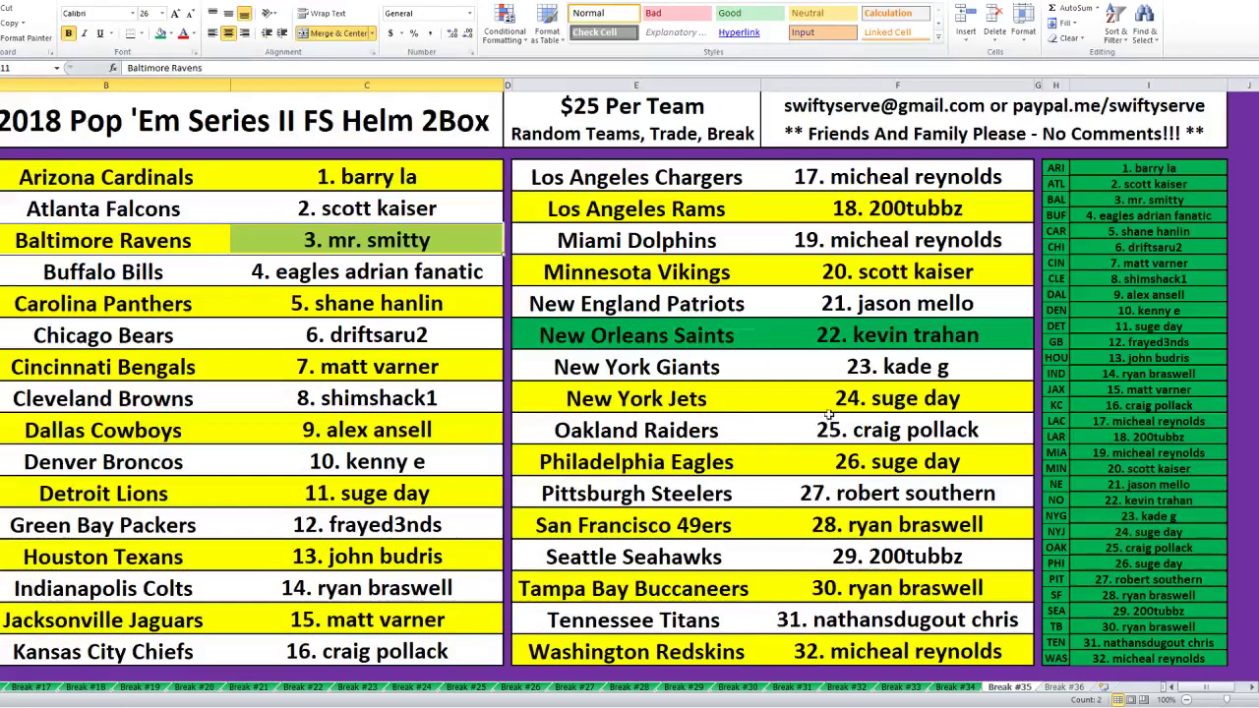
drag(702, 303, 929, 295)
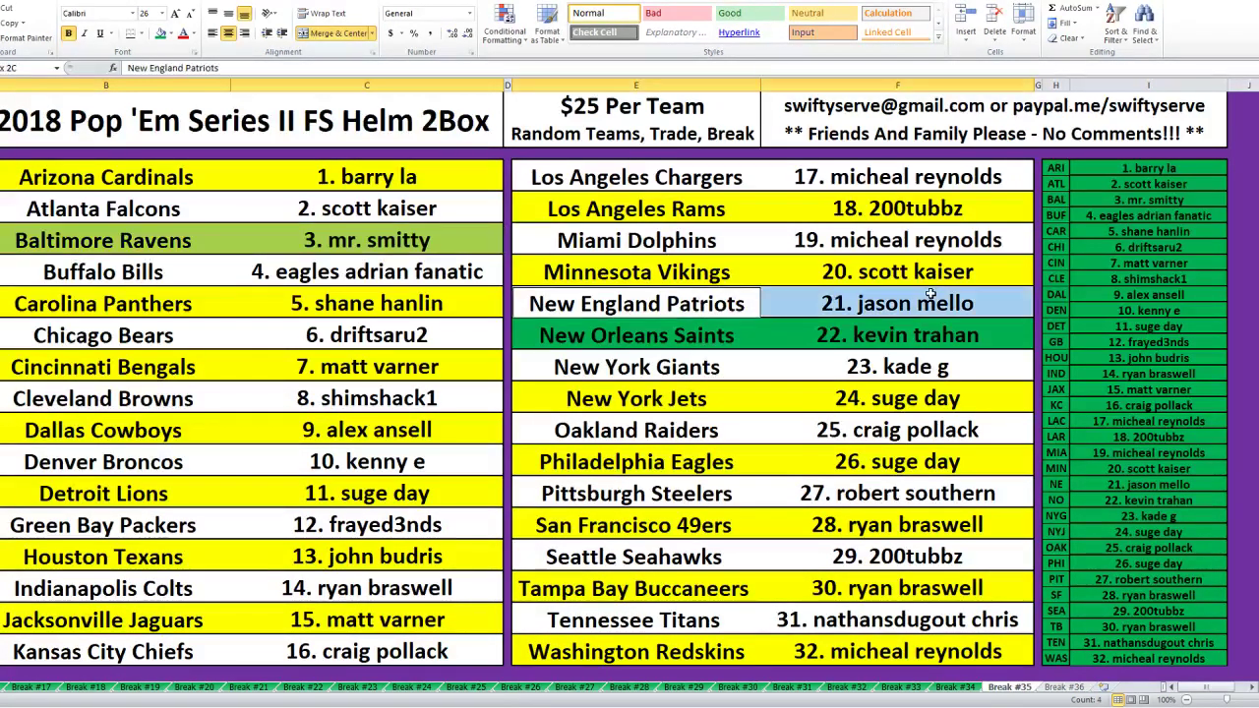
click(161, 35)
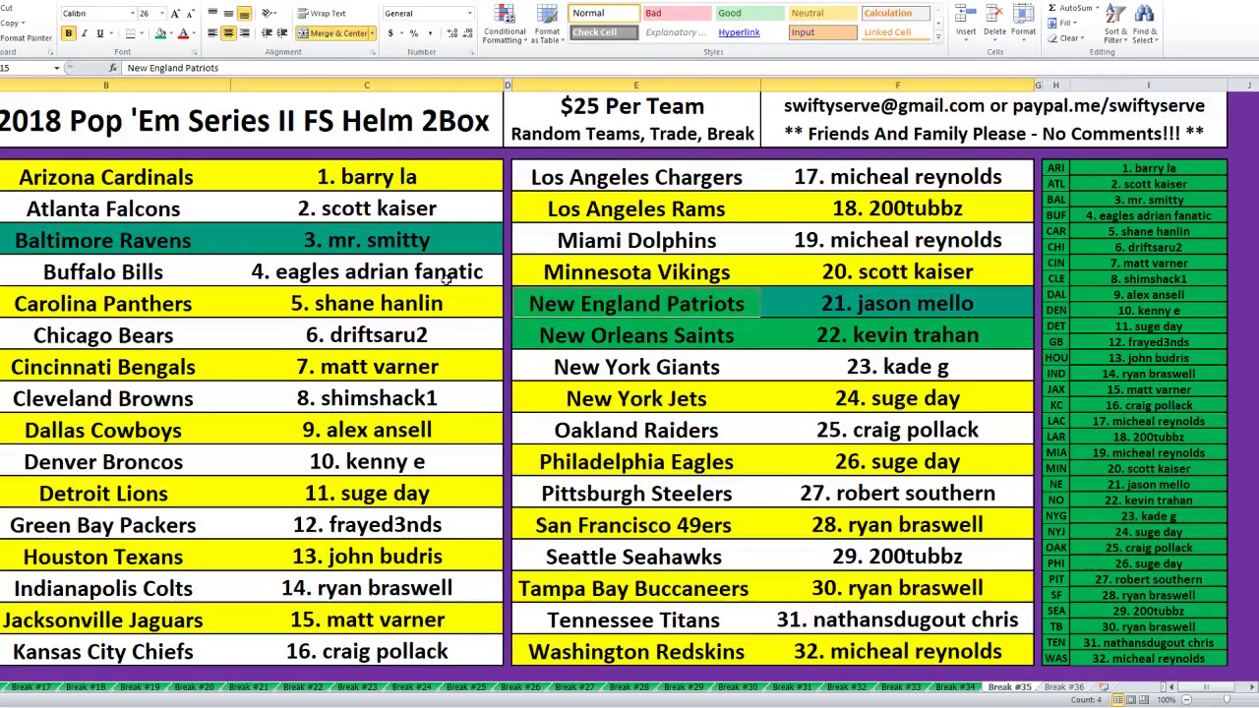
Select the Carolina Panthers row, then switch to the workbook's Cover Sheet.
drag(204, 304, 328, 304)
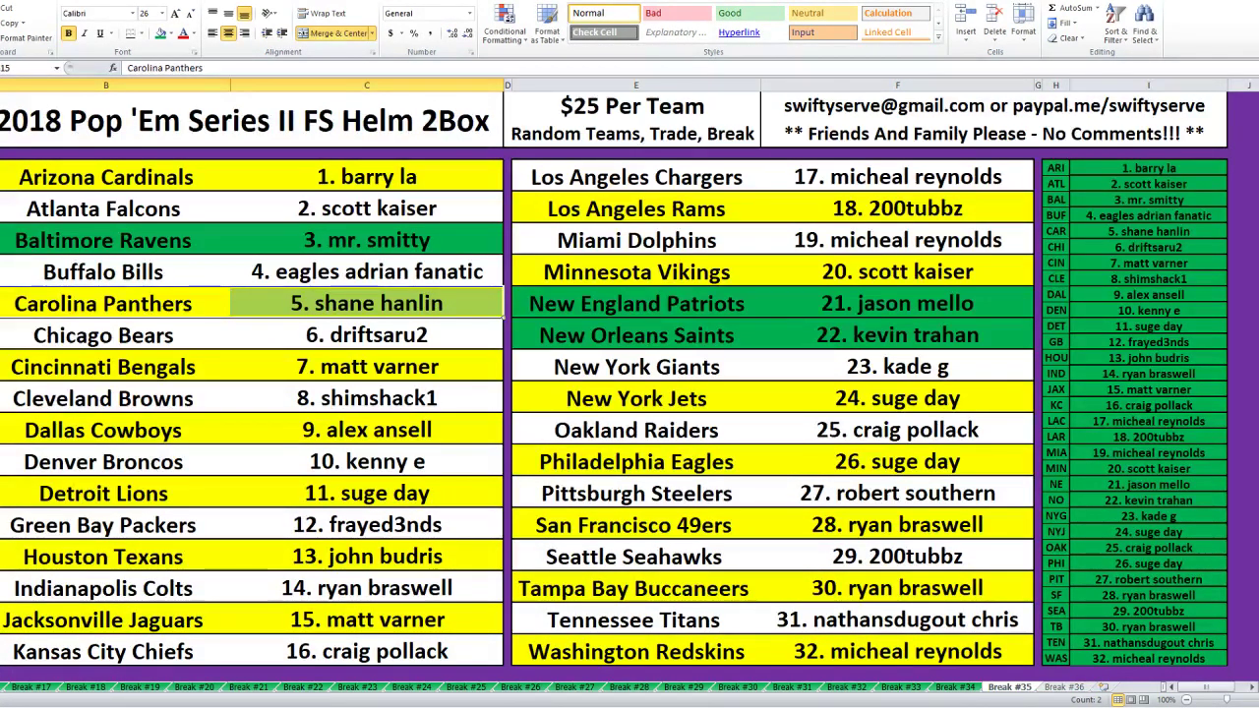
click(4, 686)
click(79, 687)
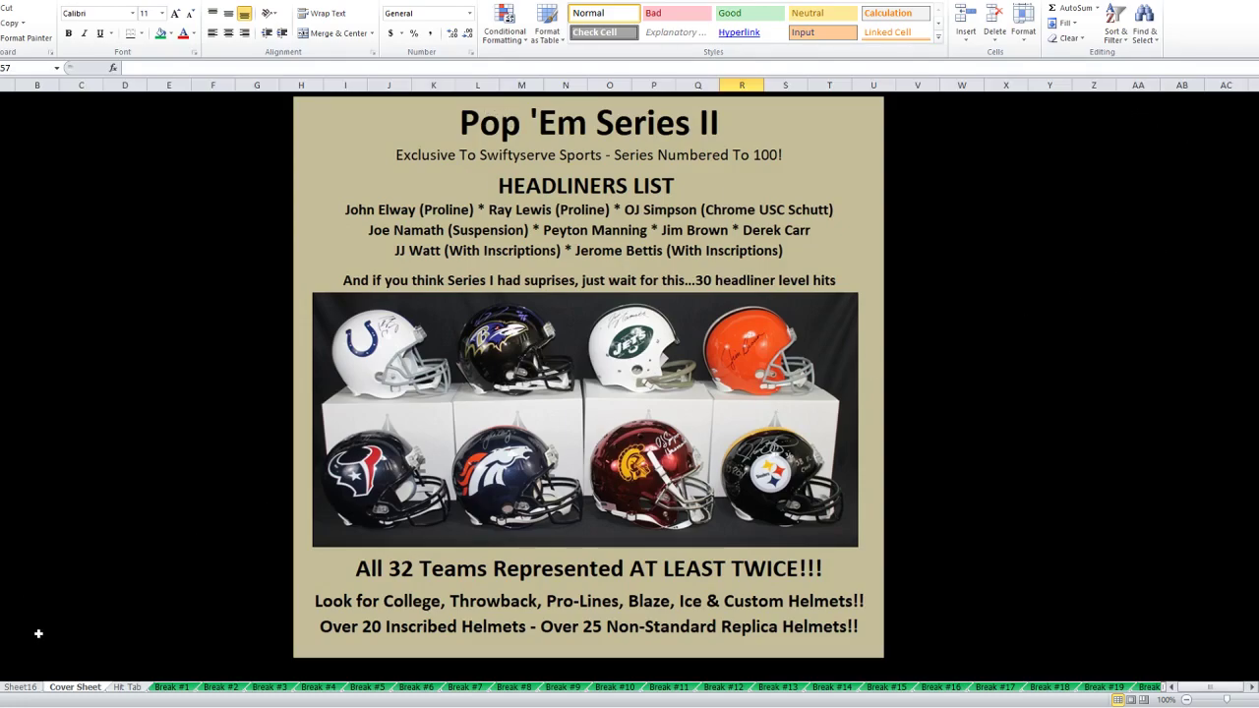
Return to the Break #35 sheet and fill the Seattle Seahawks row green.
scroll(929, 687, down, 5)
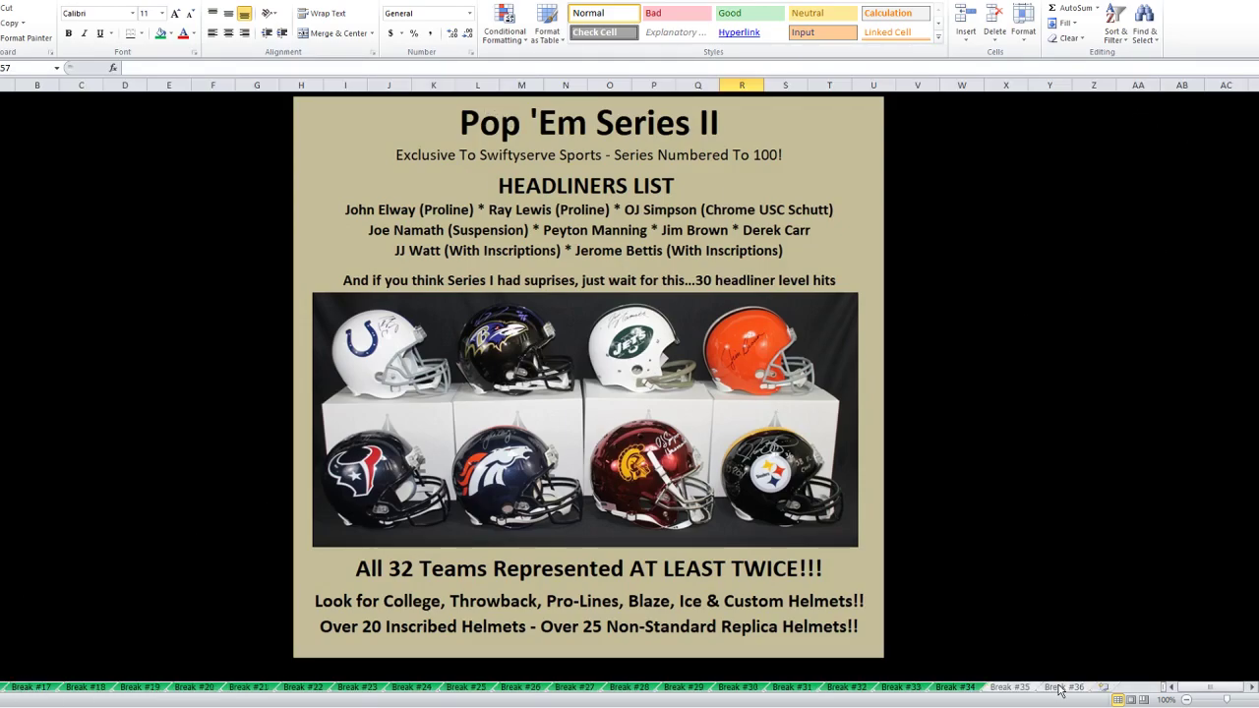
click(1028, 687)
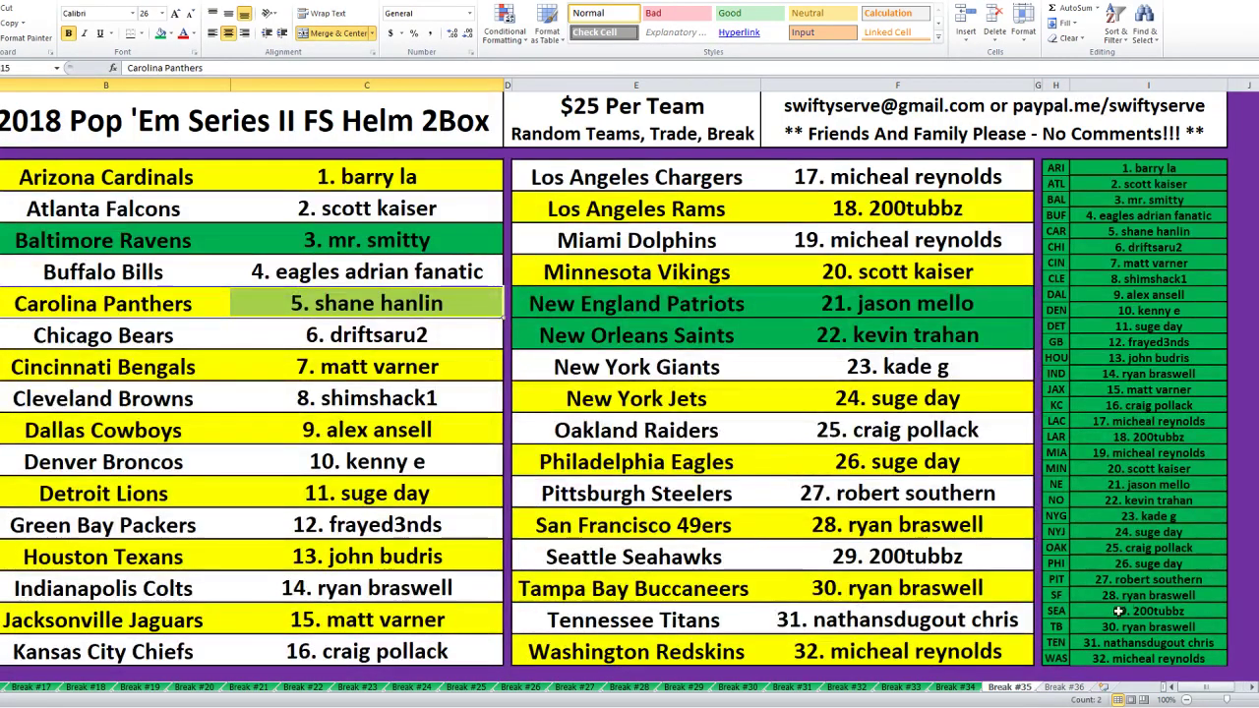
click(782, 211)
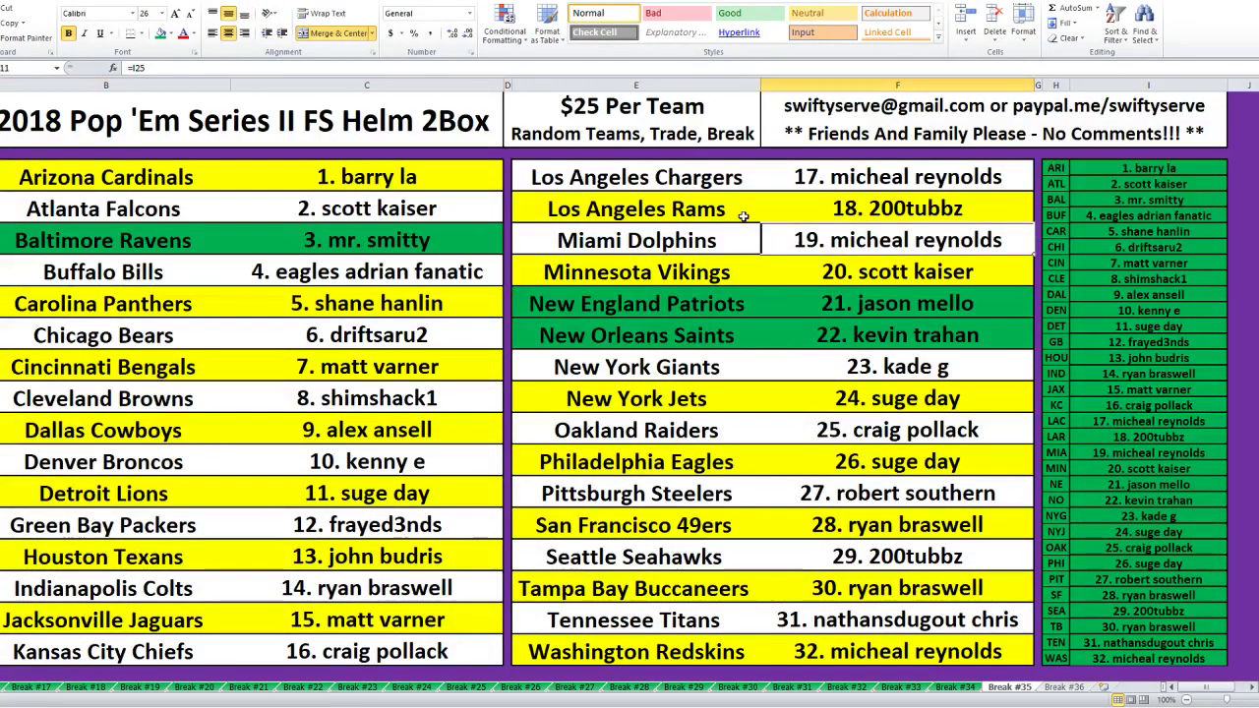
click(787, 557)
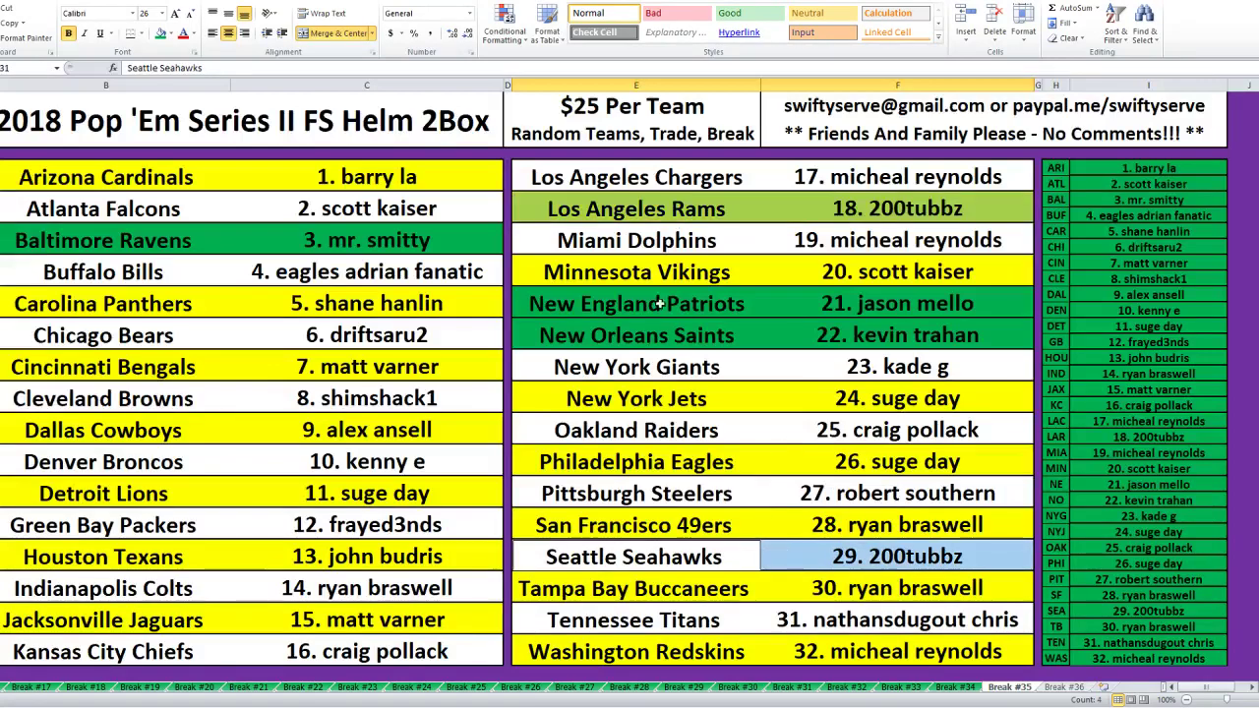
click(161, 32)
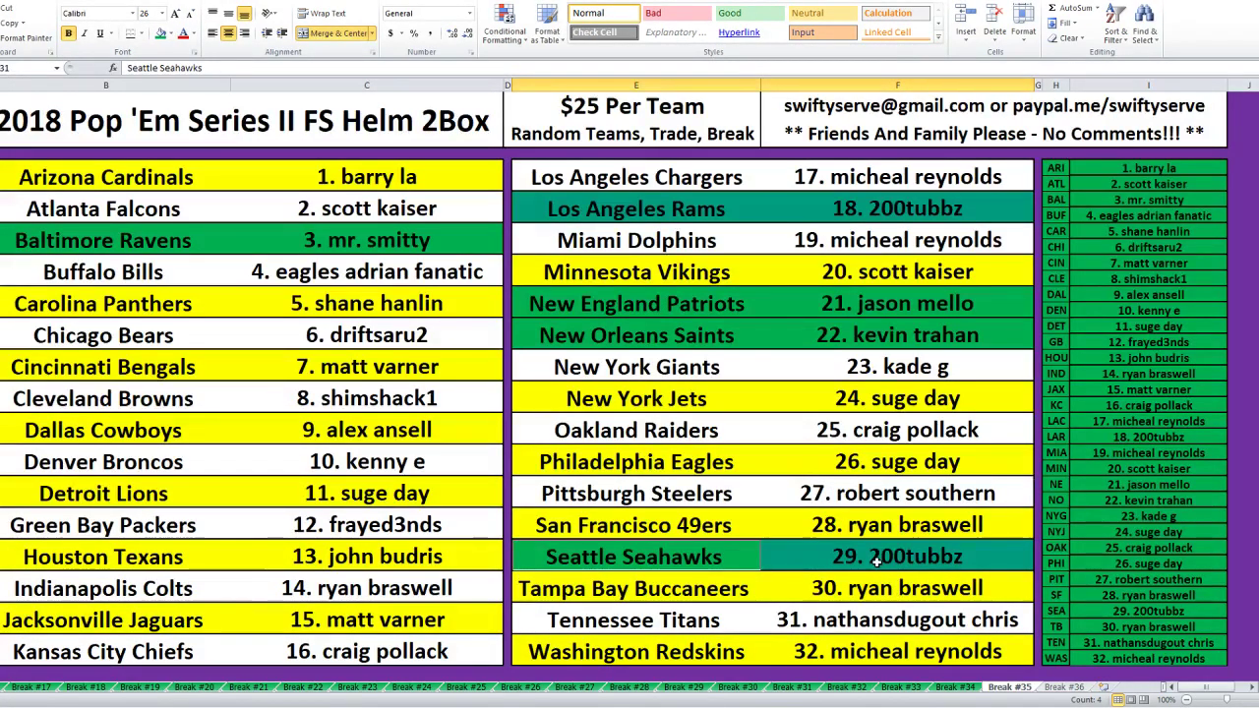
Fill the Minnesota Vikings and Denver Broncos rows green as paid.
drag(679, 267, 861, 269)
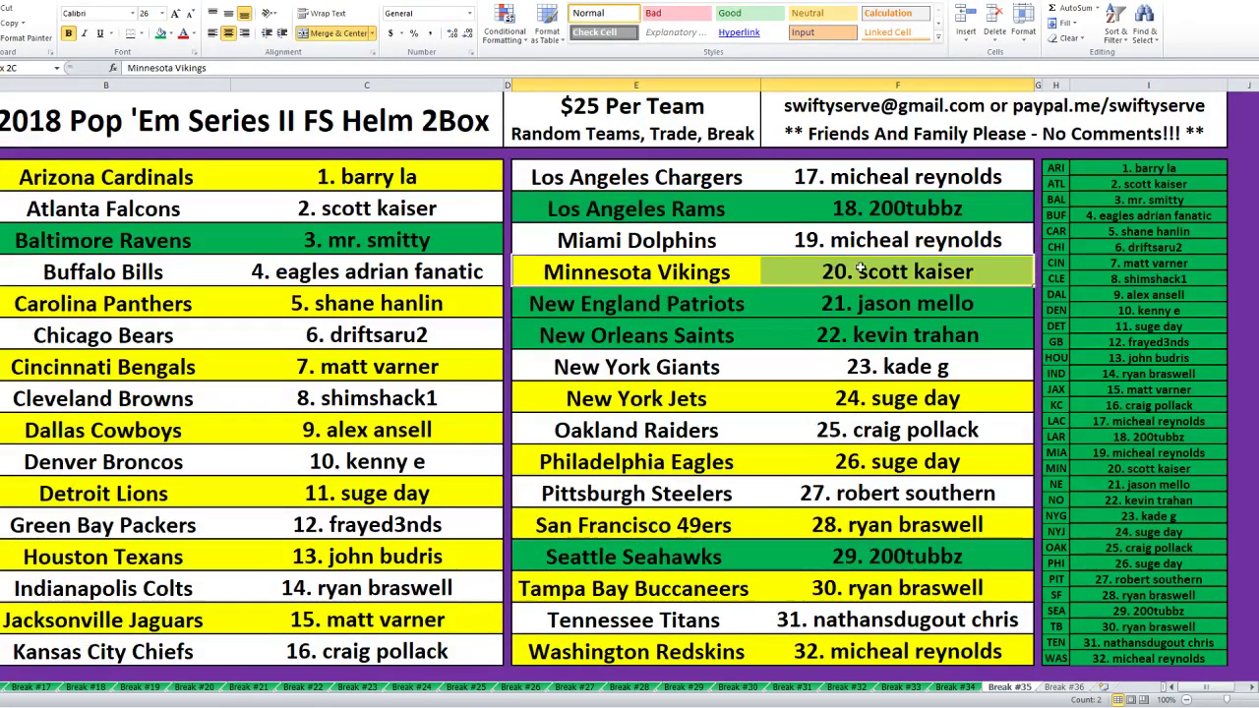
click(161, 32)
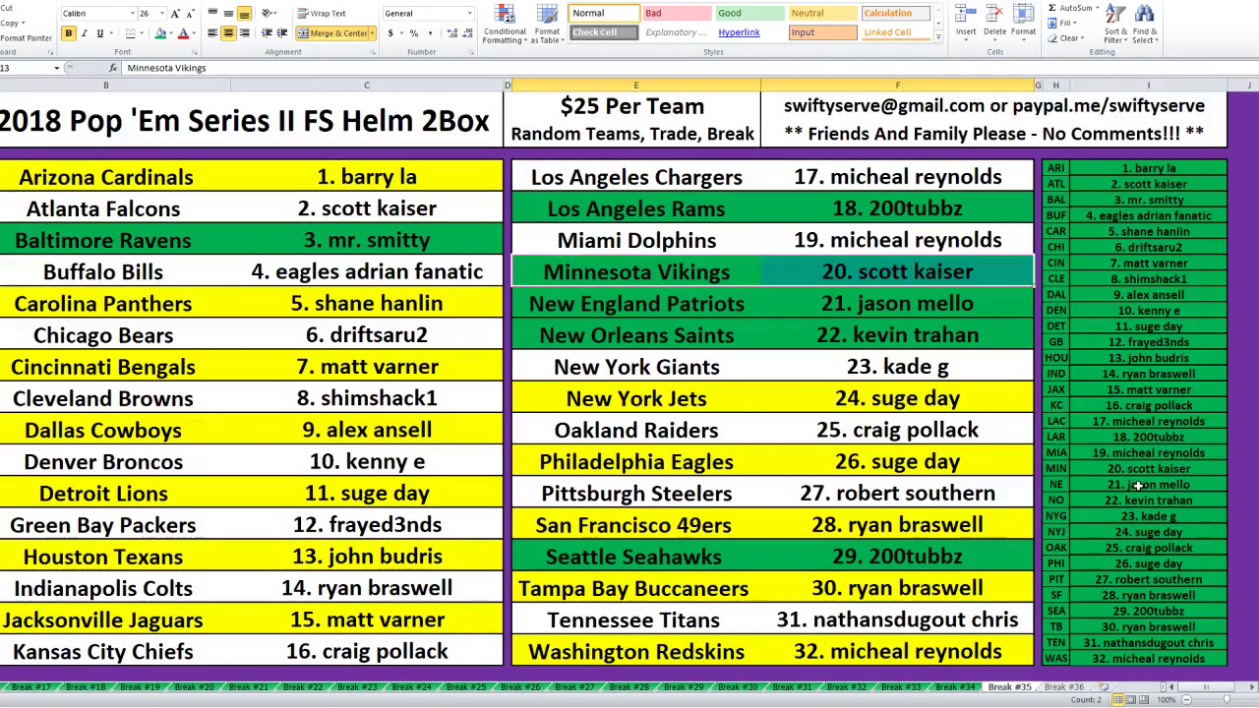
click(293, 458)
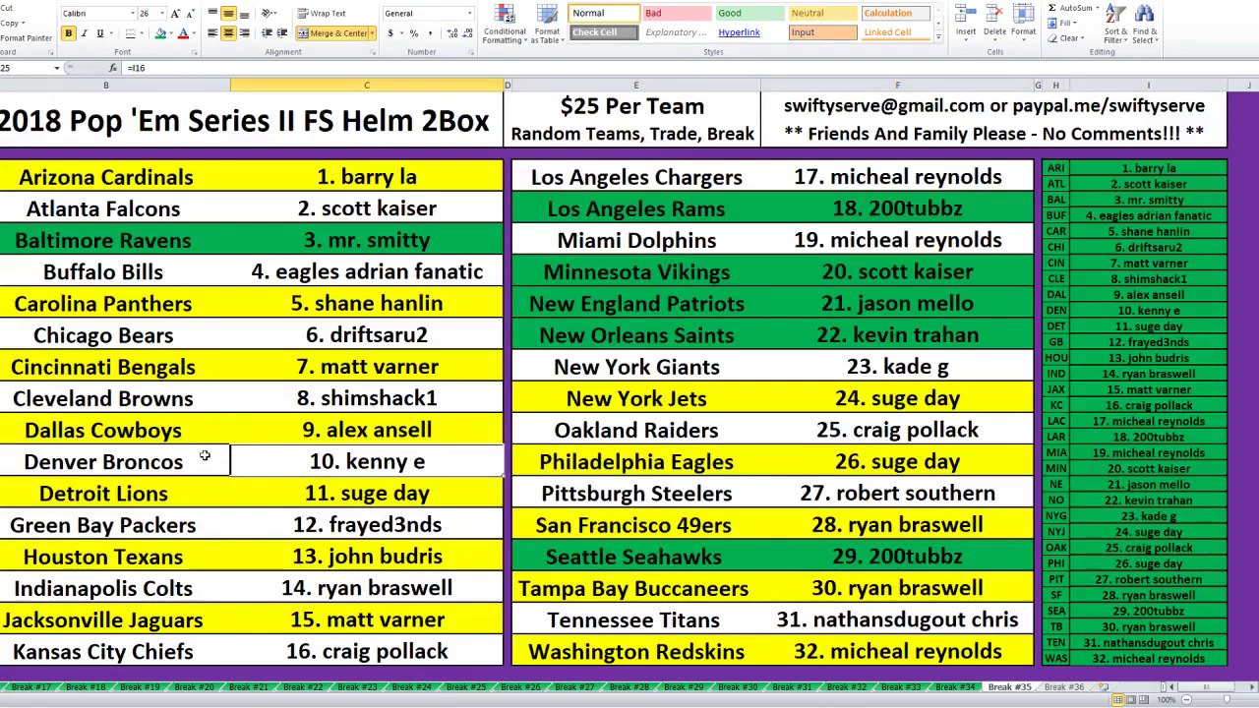
drag(205, 455, 295, 460)
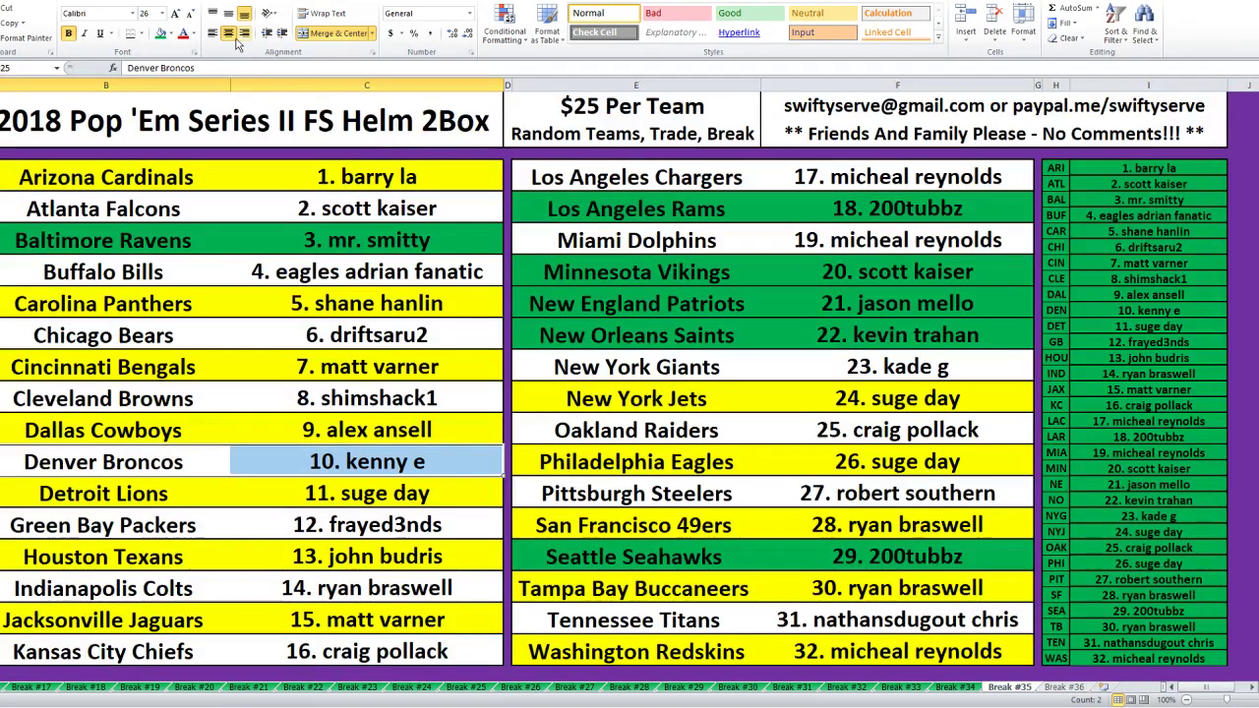
click(161, 34)
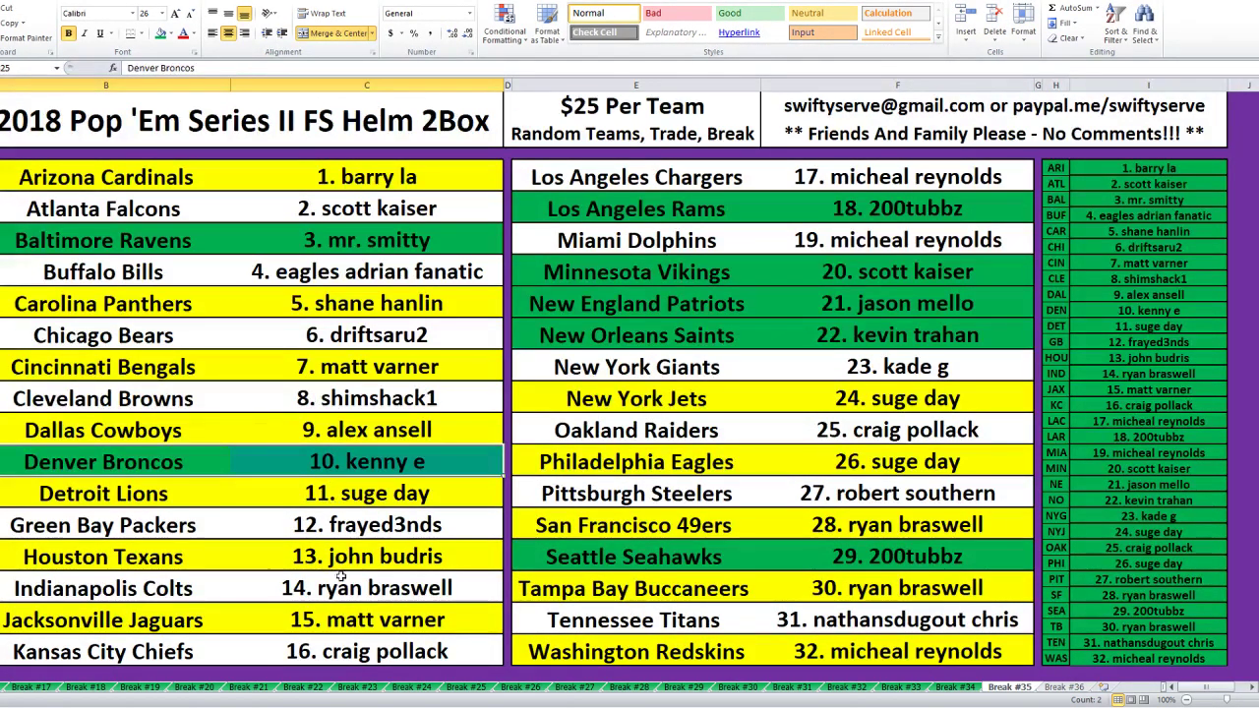
Swap the New York Giants and Oakland Raiders buyers, typing each buyer's name in capitals.
click(892, 372)
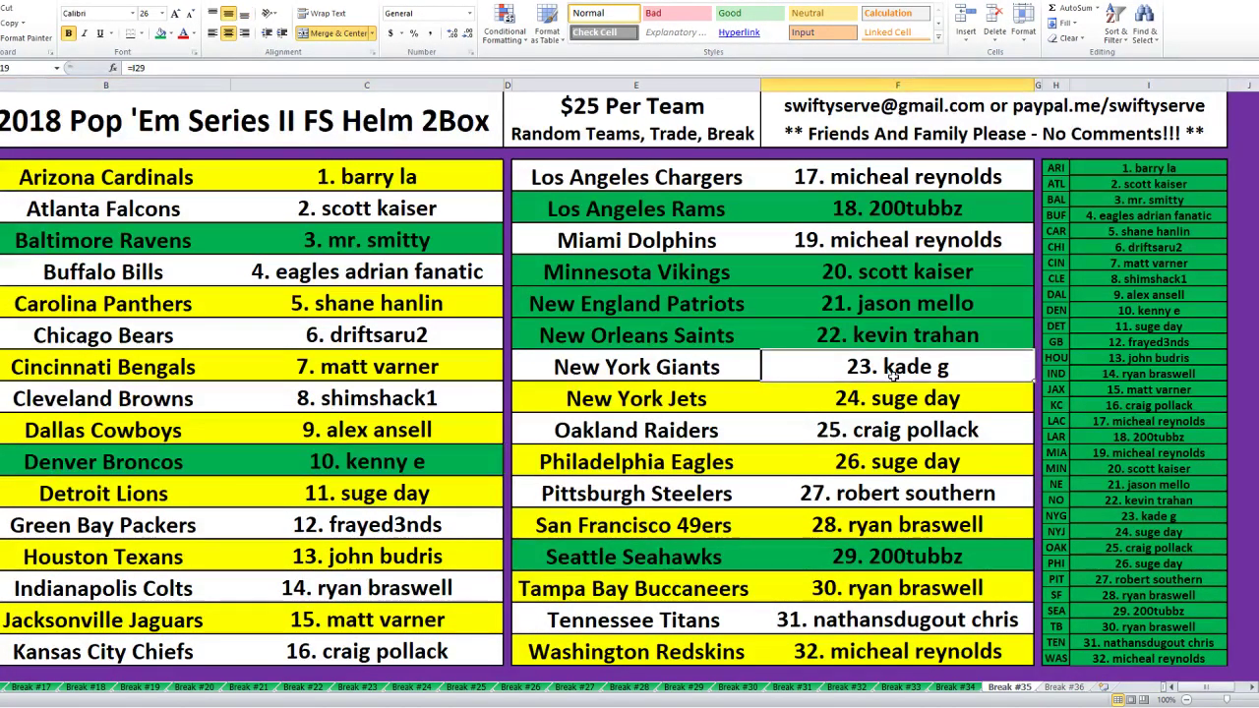
text(c)
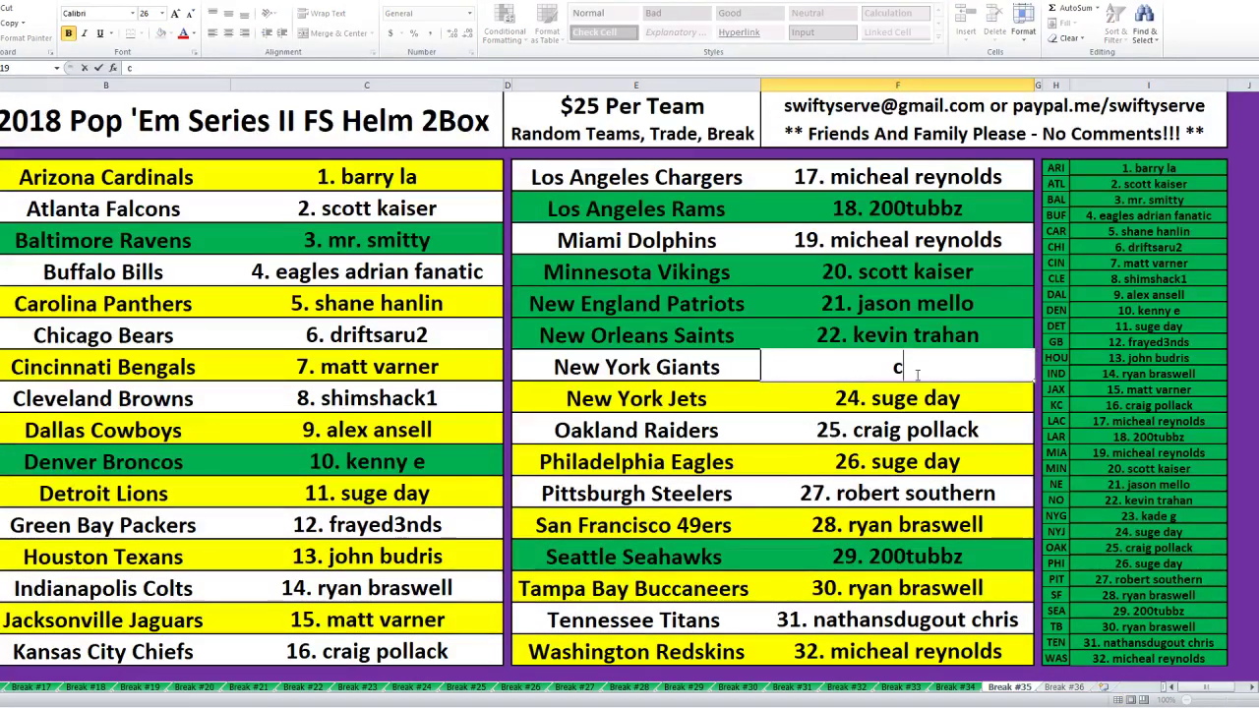
key(BackSpace)
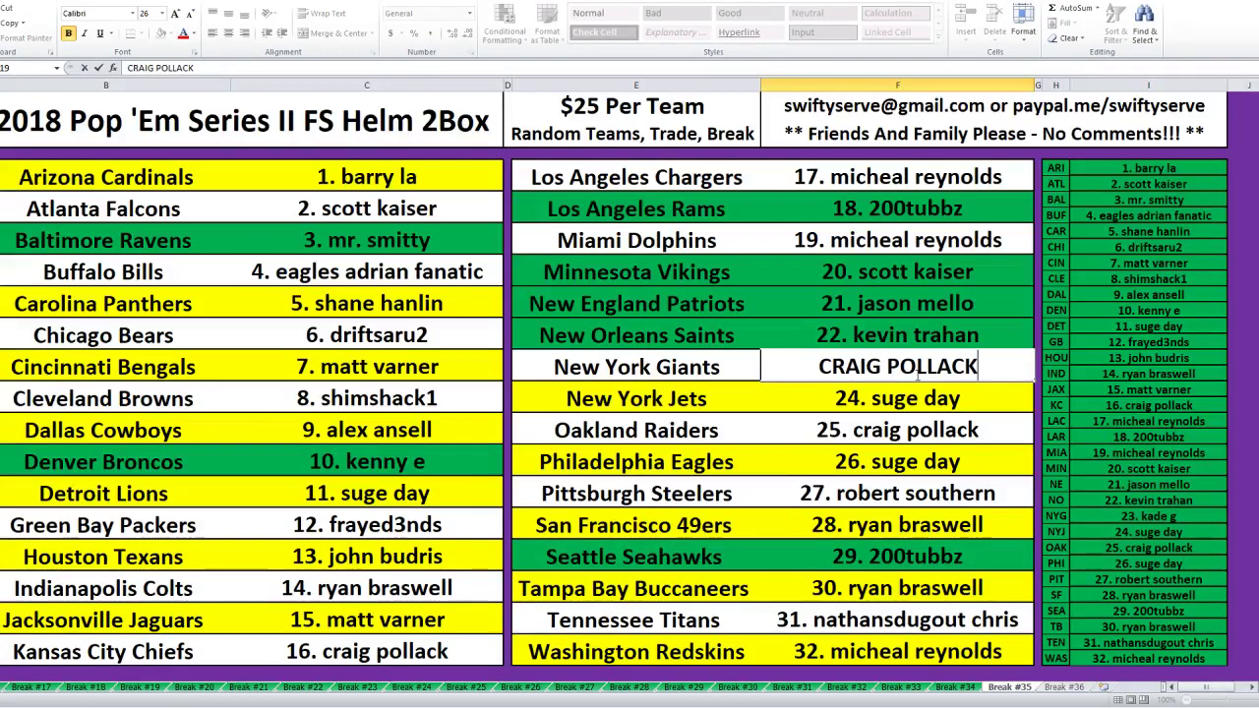
click(912, 440)
text(KADE)
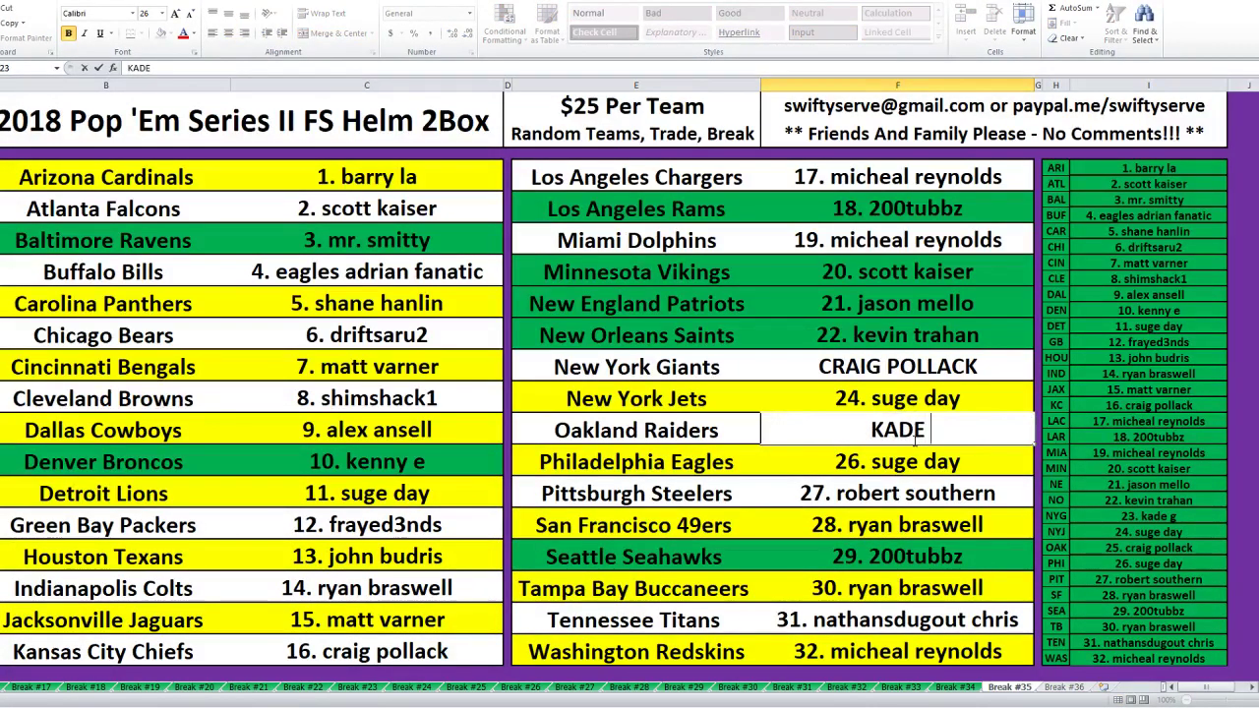
text( G)
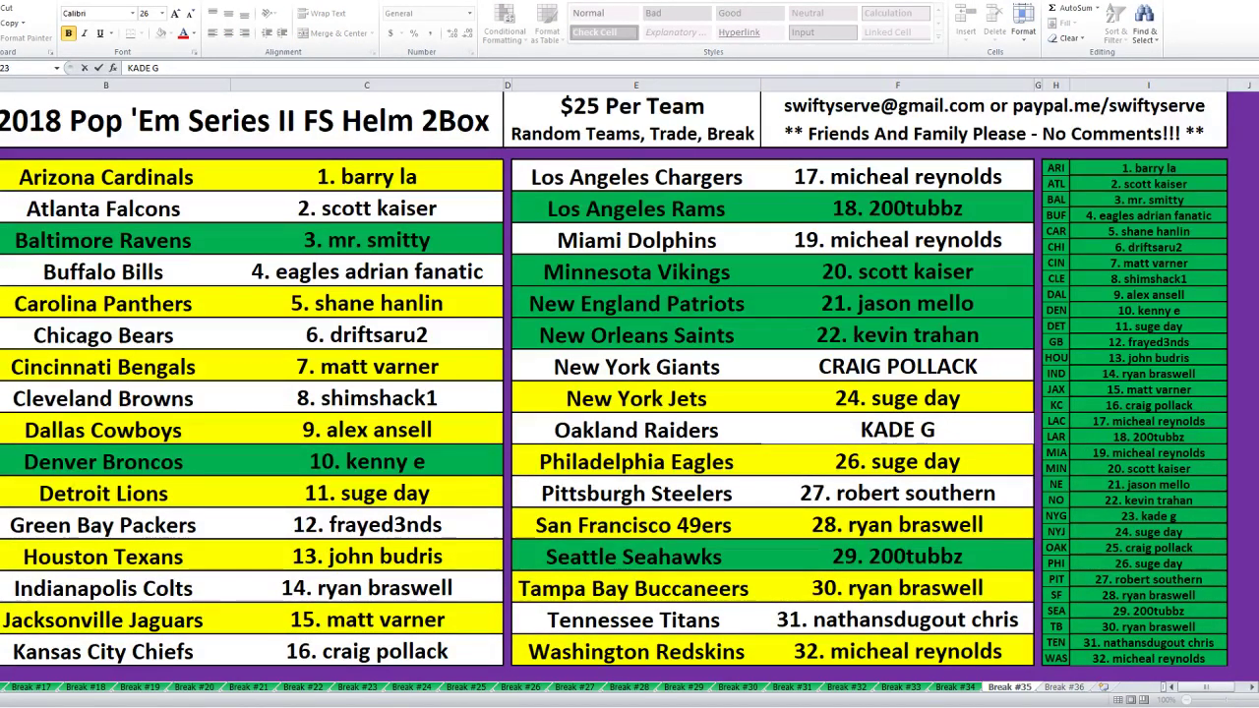
Fill the Pittsburgh Steelers, Kansas City Chiefs and New York Giants rows green.
drag(736, 490, 774, 482)
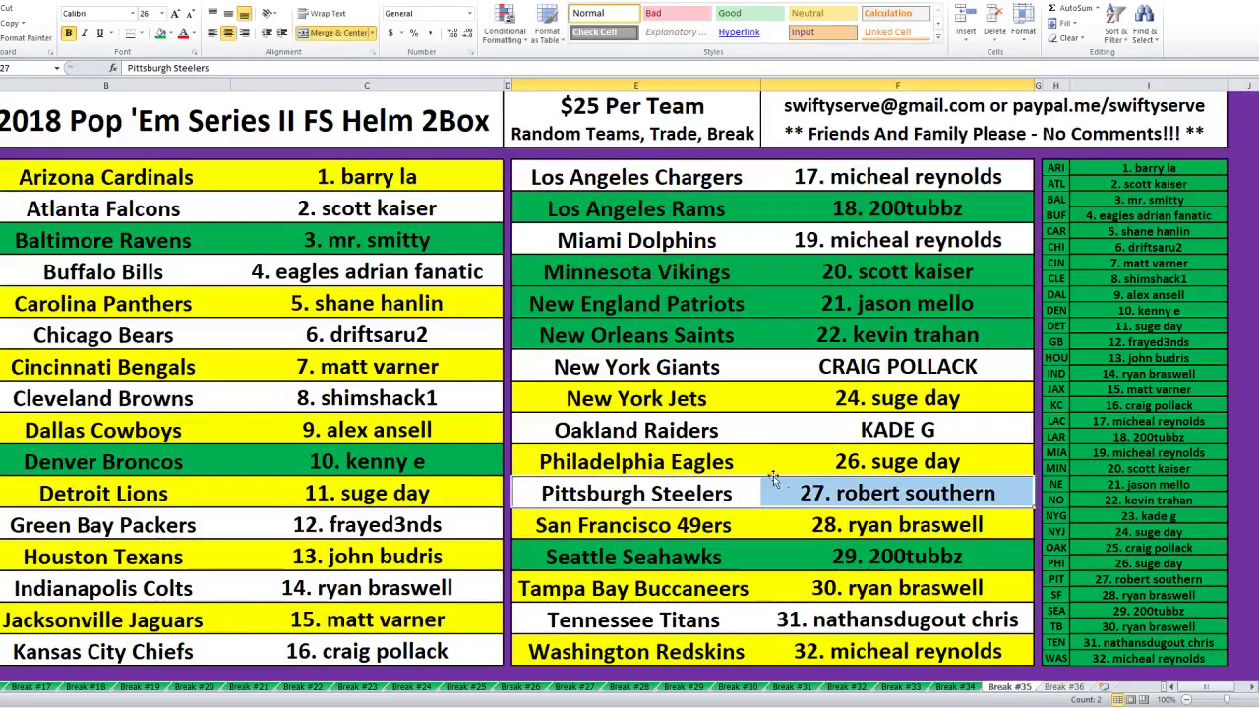
click(159, 34)
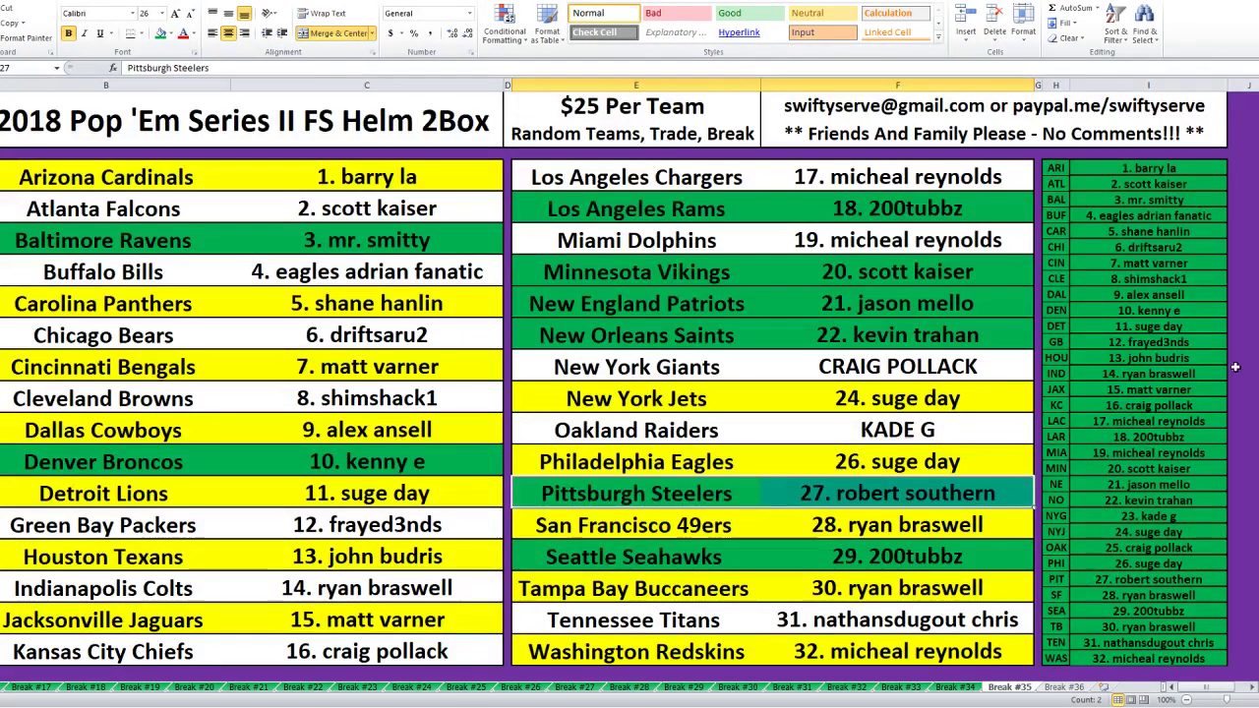
key(alt+Tab)
drag(182, 649, 295, 651)
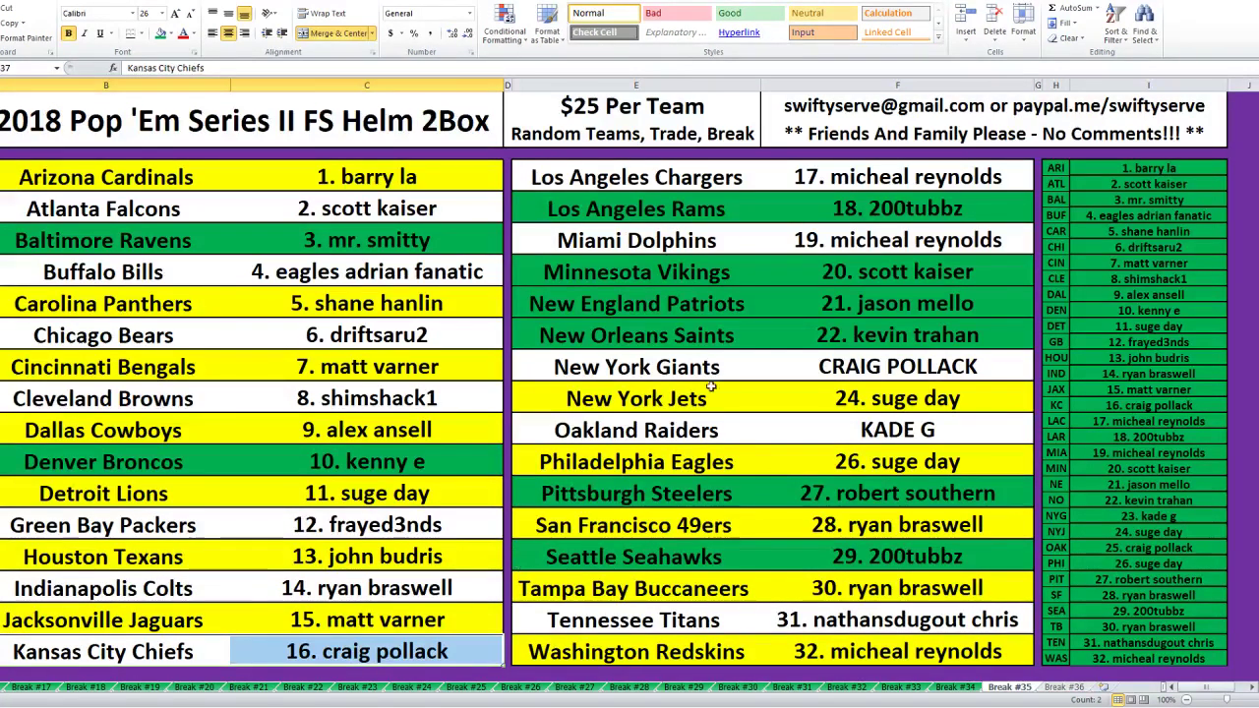
ctrl+drag(710, 367, 816, 366)
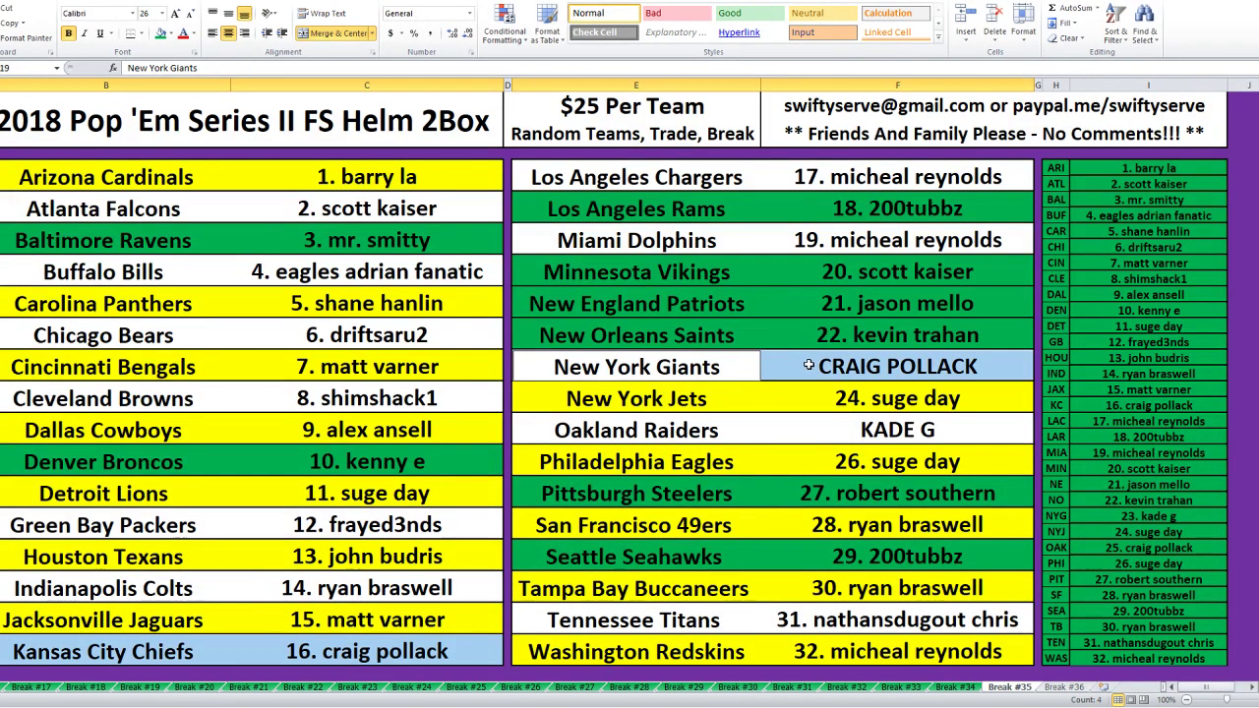
click(160, 33)
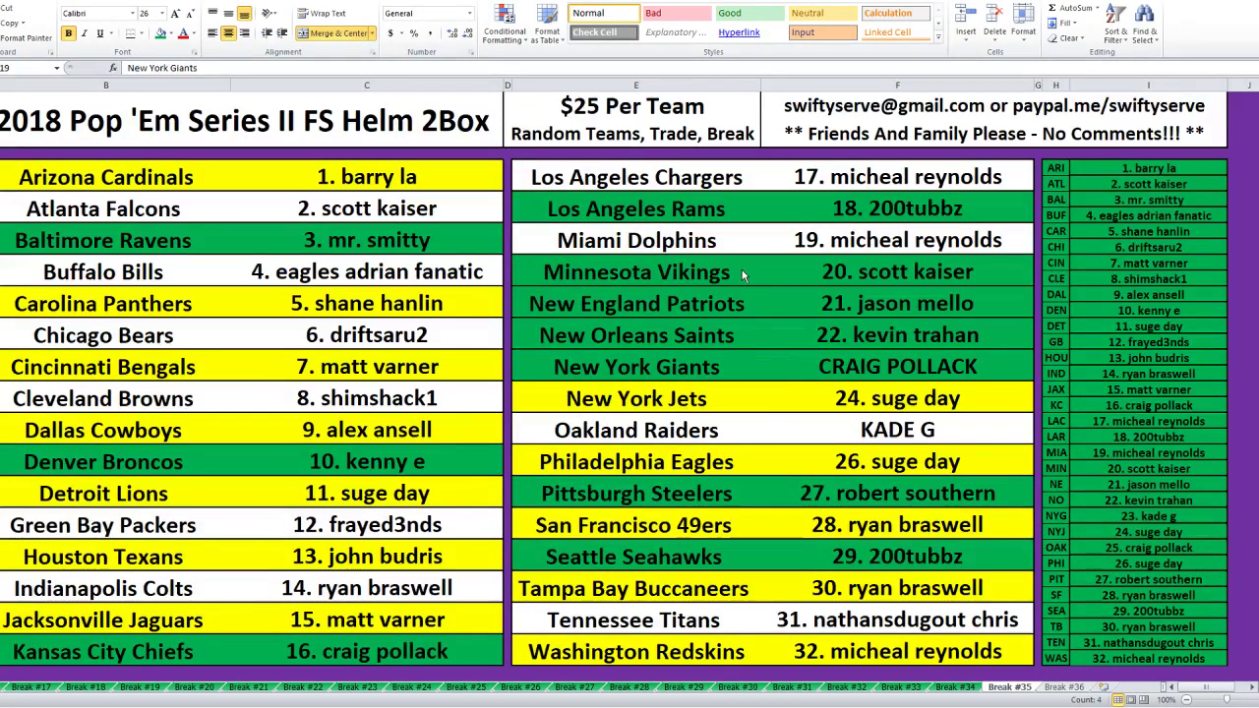
Fill the Buffalo Bills, Dallas Cowboys and Tennessee Titans rows green.
drag(157, 273, 300, 274)
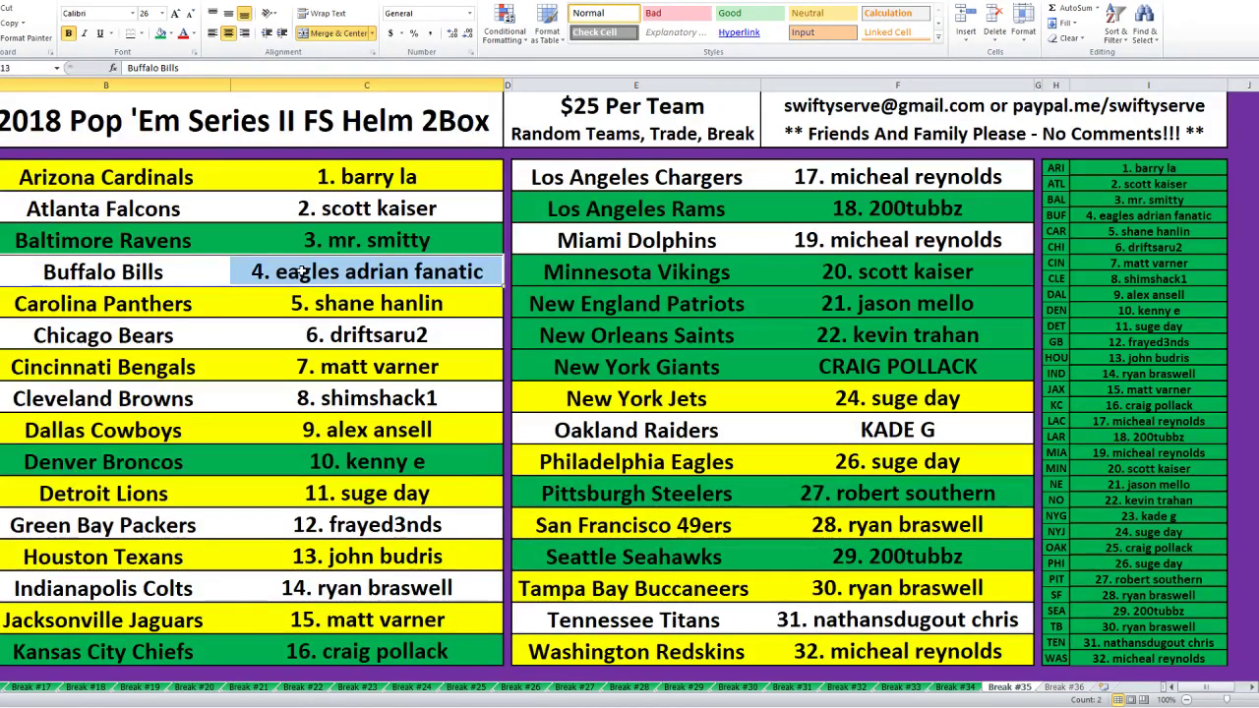
click(161, 33)
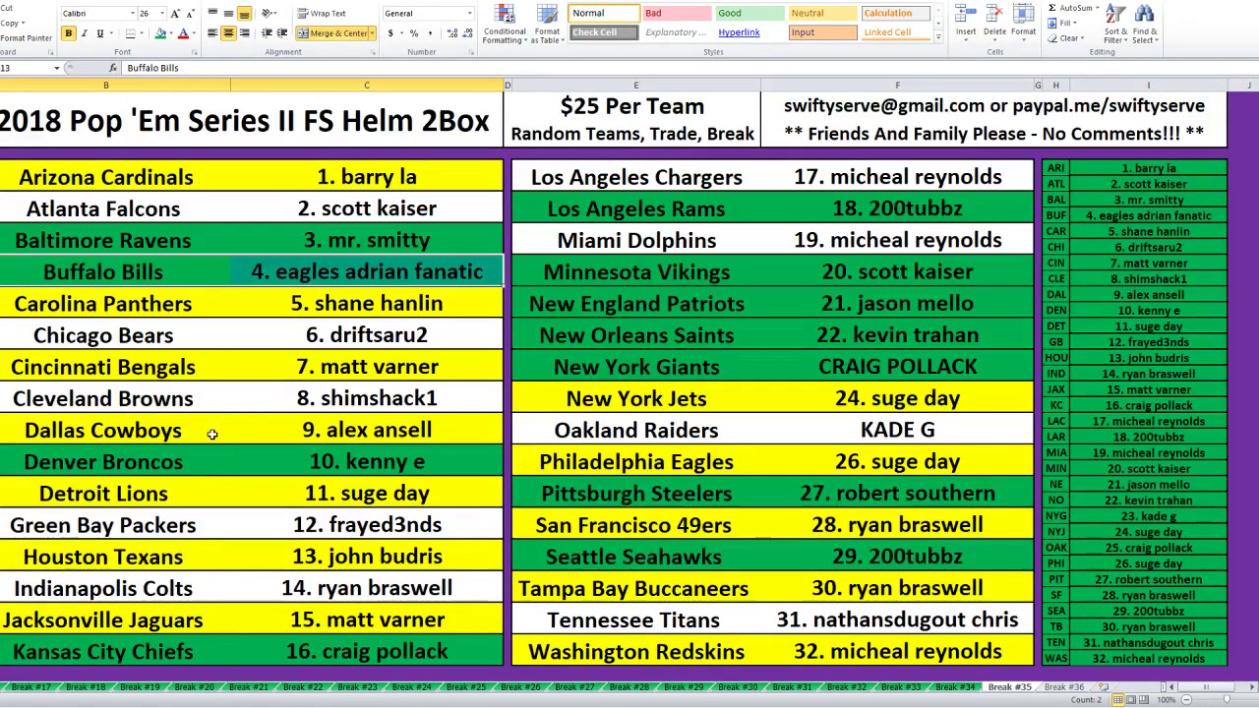
drag(224, 423, 260, 419)
click(160, 34)
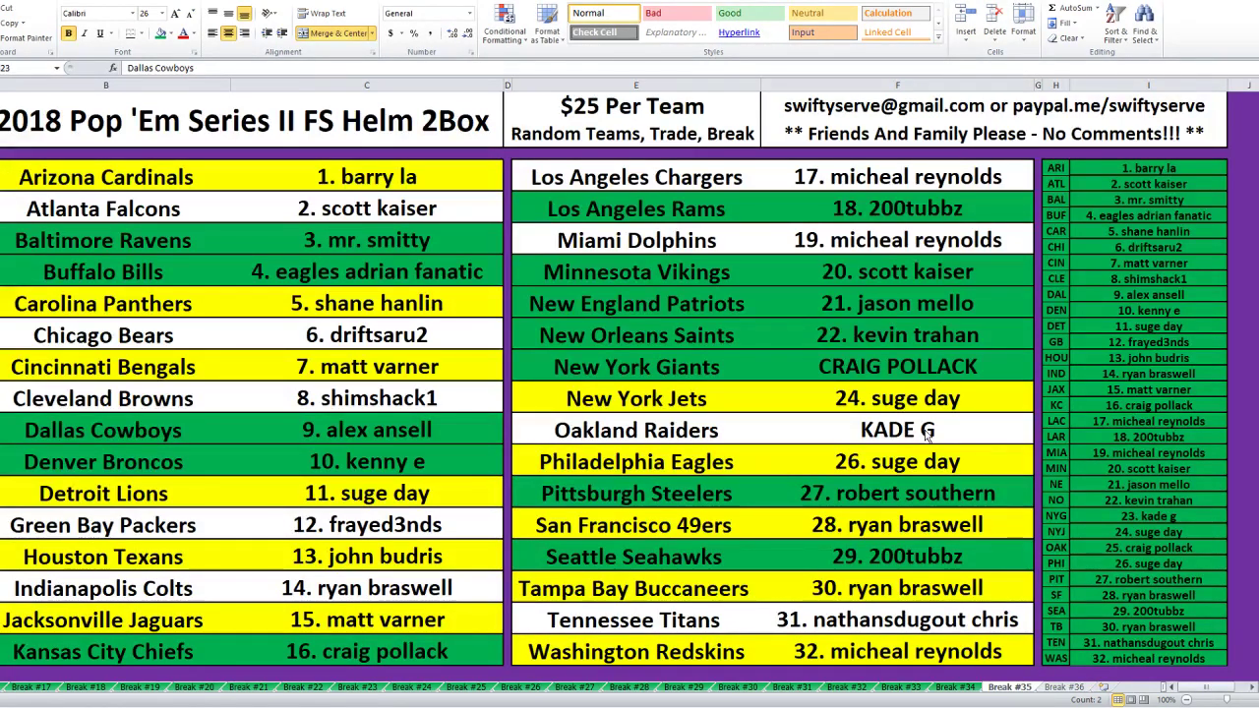
drag(732, 619, 769, 616)
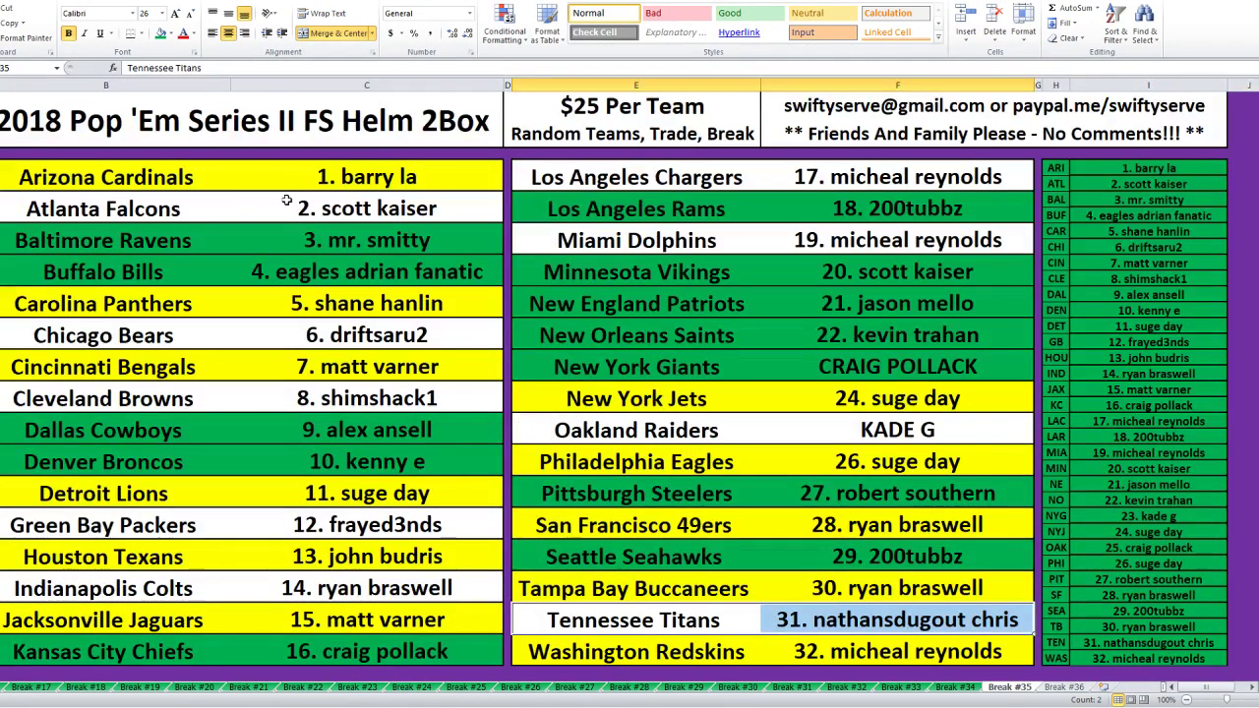
click(161, 35)
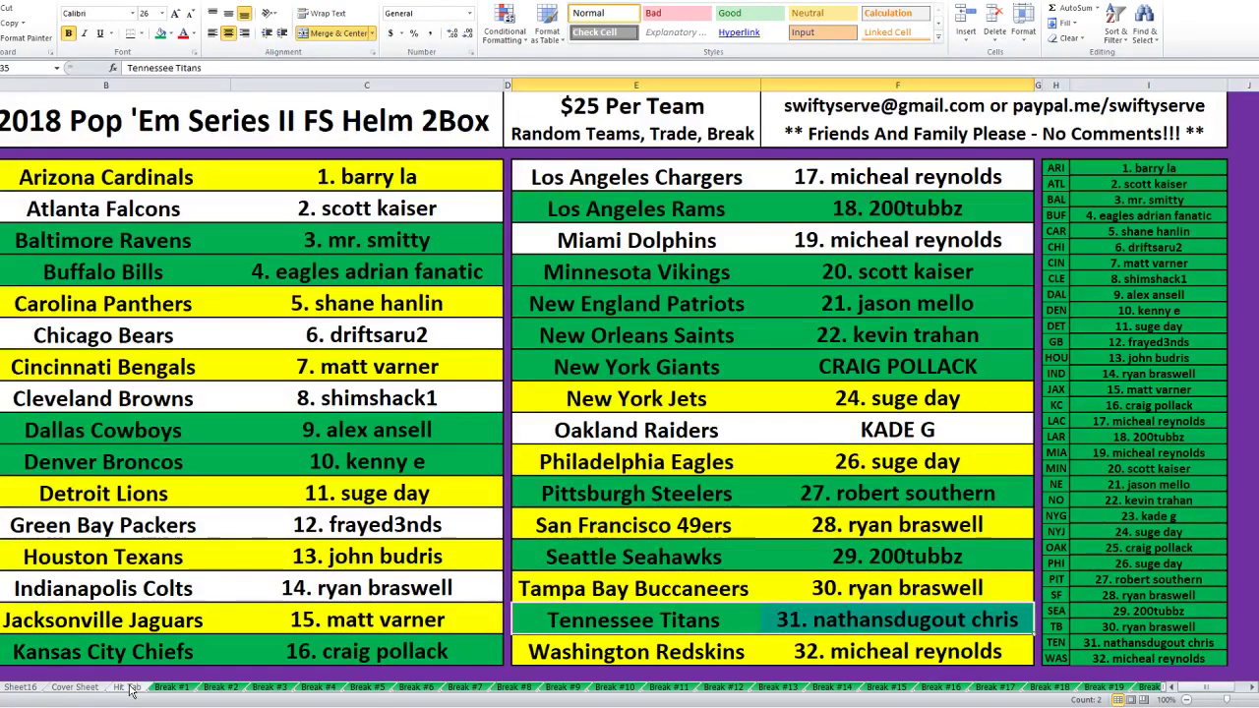
click(0, 686)
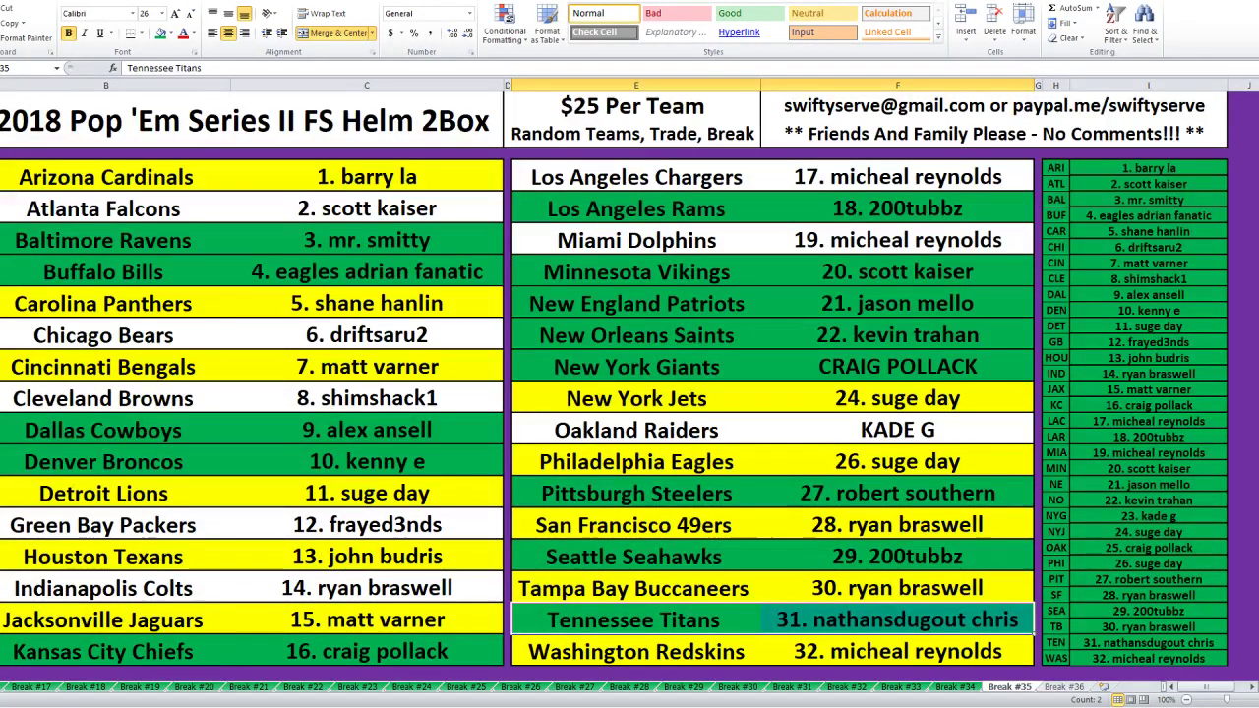
click(0, 687)
click(120, 688)
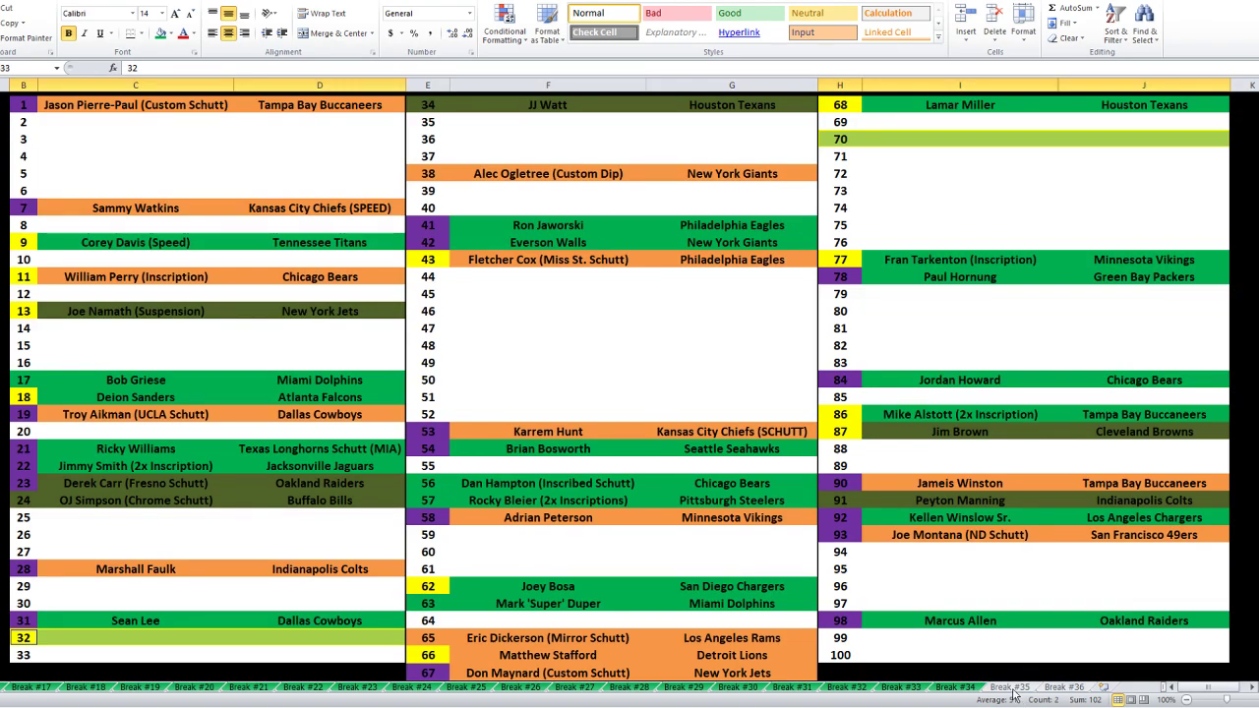
click(1011, 689)
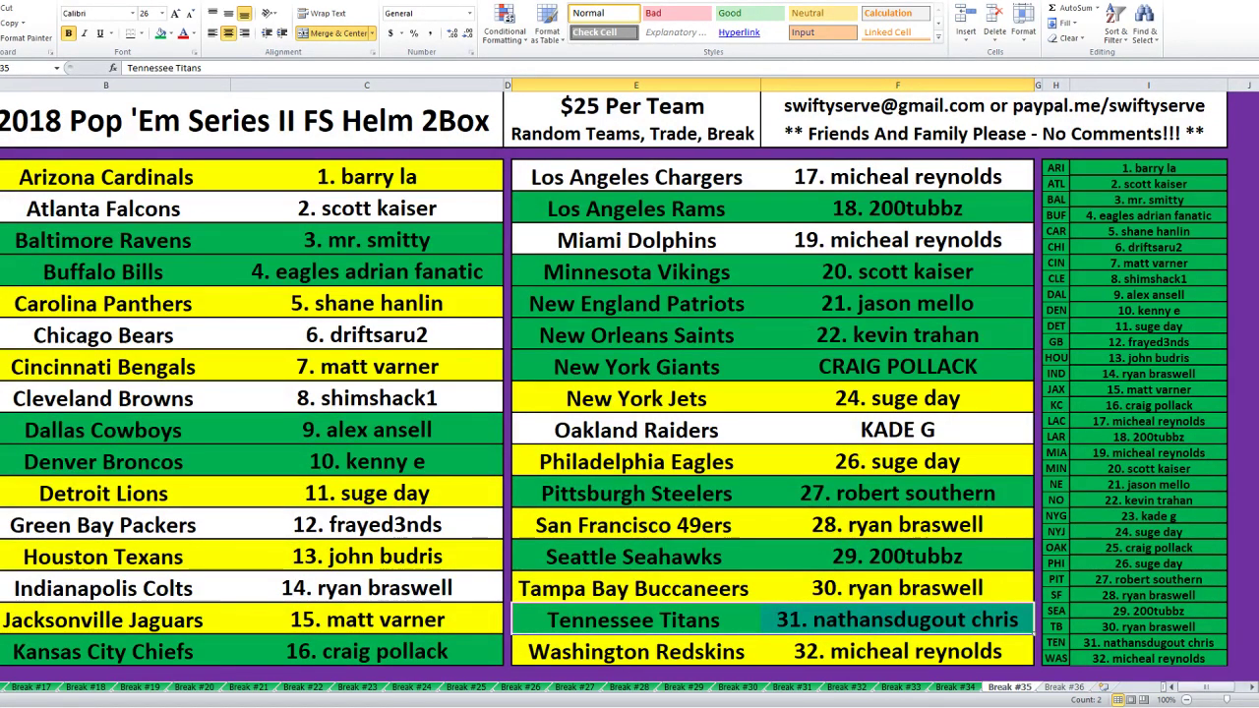
Select the Houston Texans cells in columns B:C and apply green fill.
scroll(615, 384, up, 1)
scroll(614, 385, down, 1)
scroll(614, 384, up, 1)
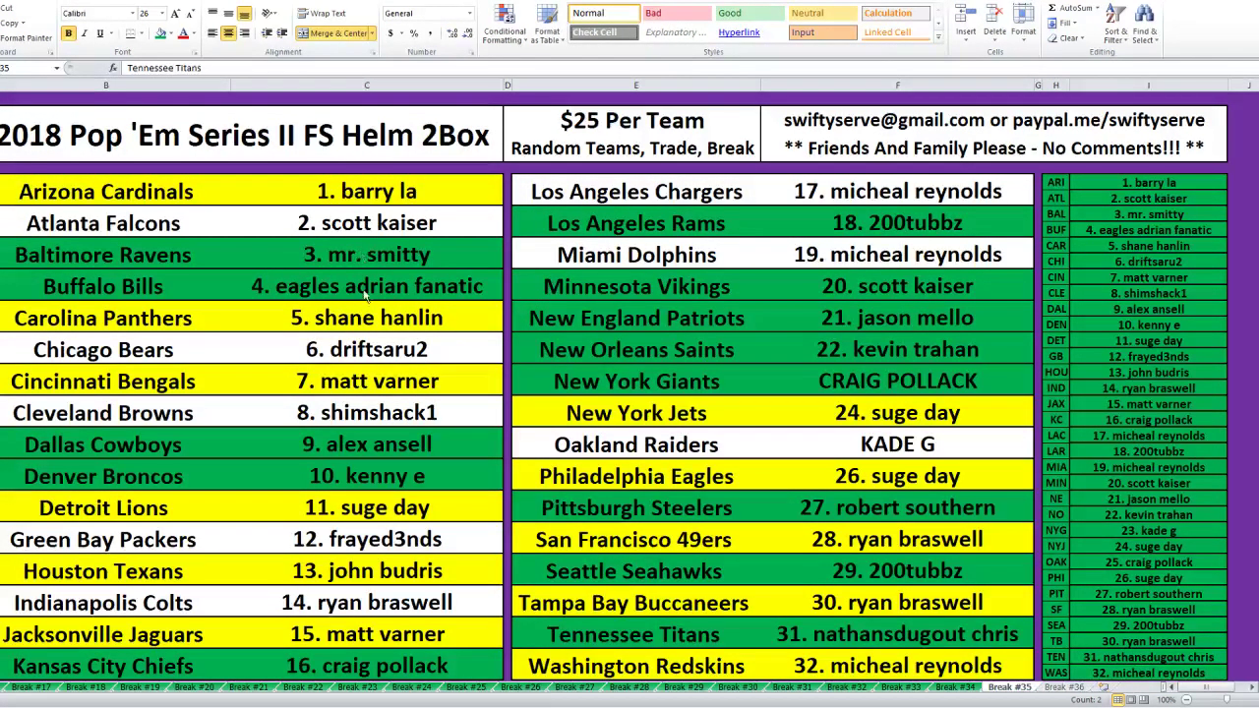
key(shift+Right)
drag(271, 567, 221, 570)
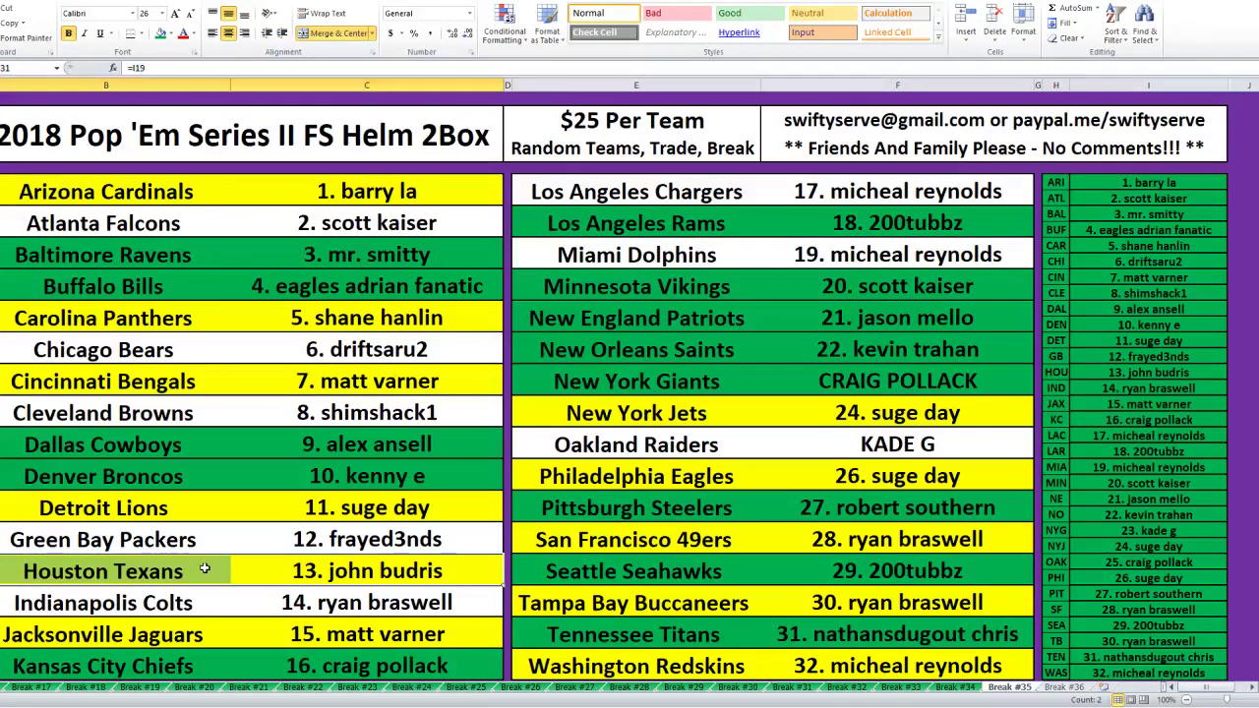
click(160, 32)
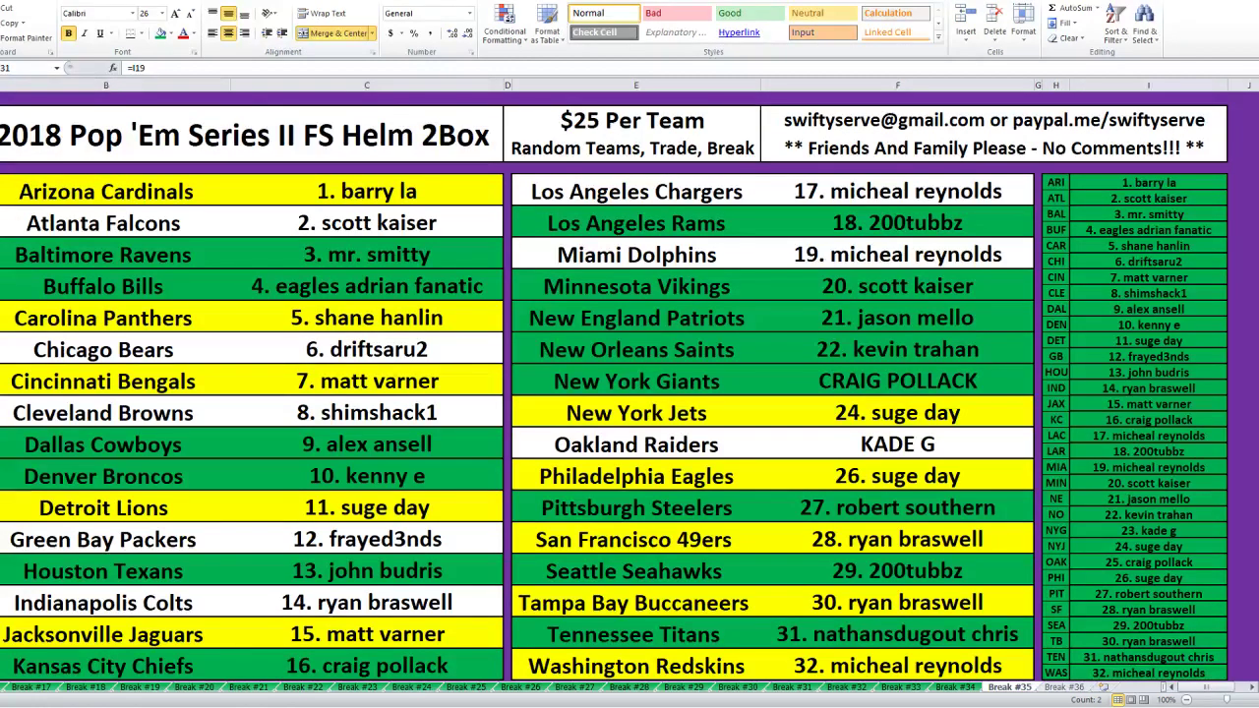
click(187, 193)
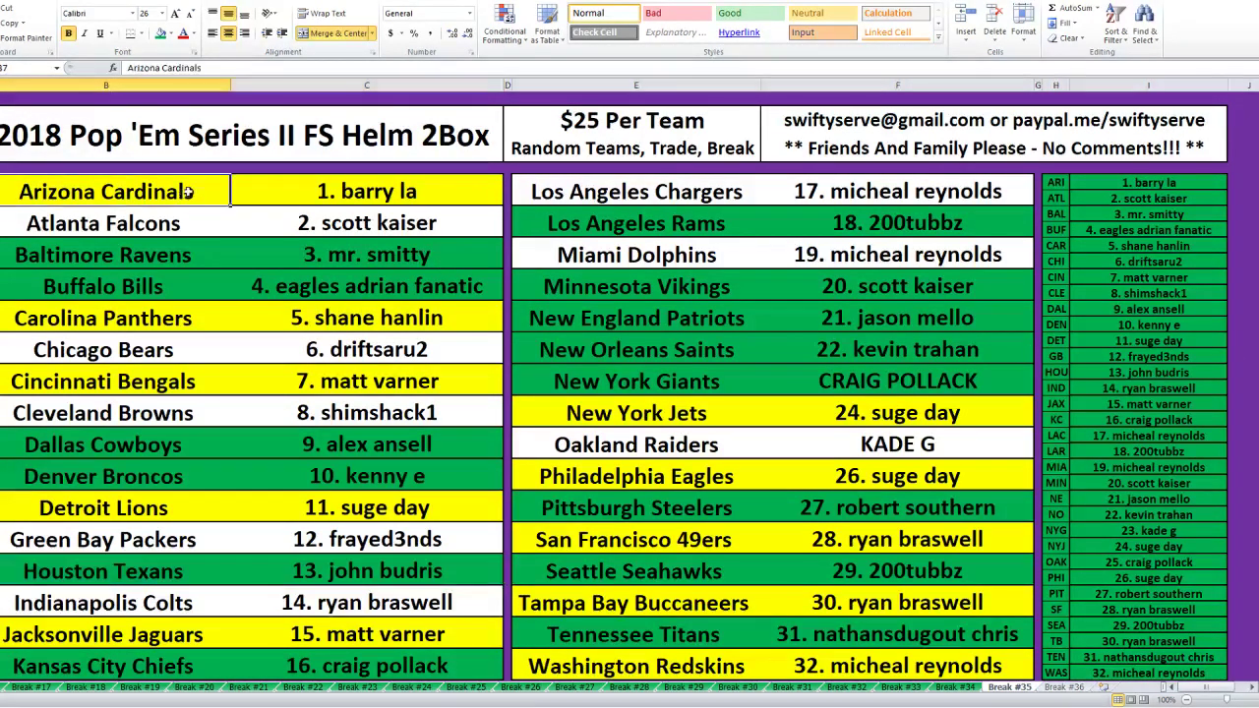
Select both team/buyer blocks (B:C and E:F) for all 32 teams and apply green fill.
drag(187, 192, 364, 652)
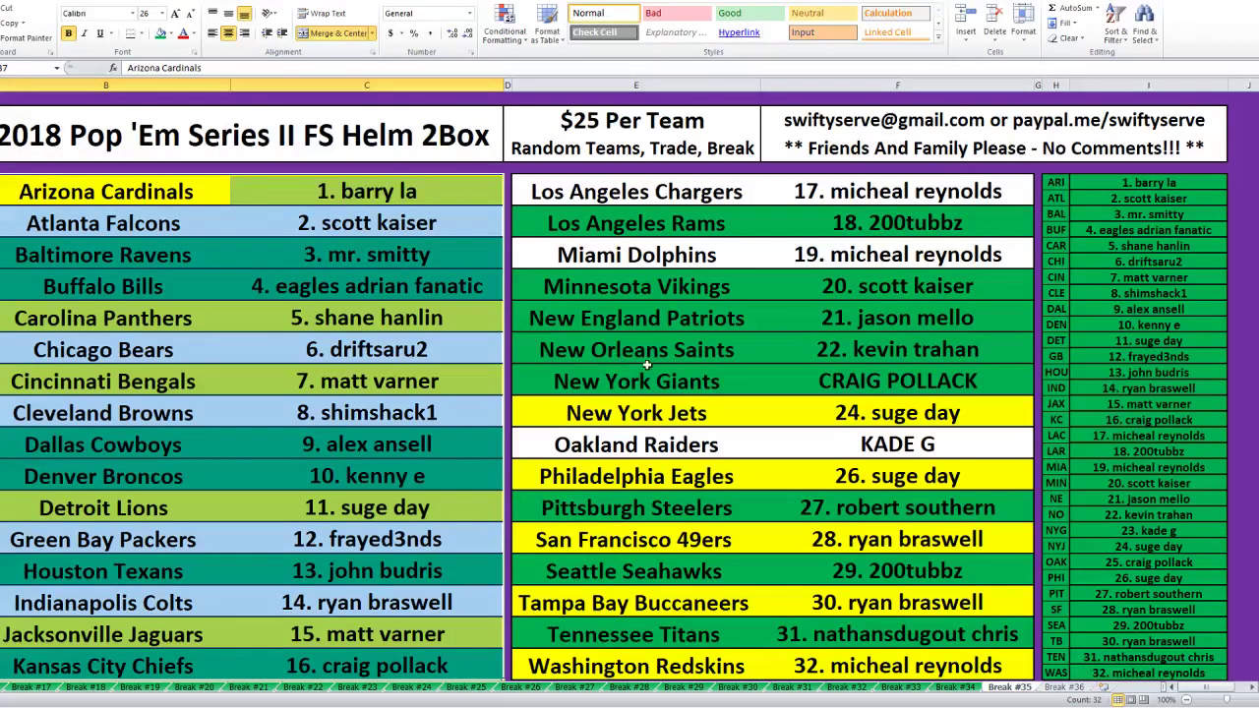
drag(746, 195, 853, 661)
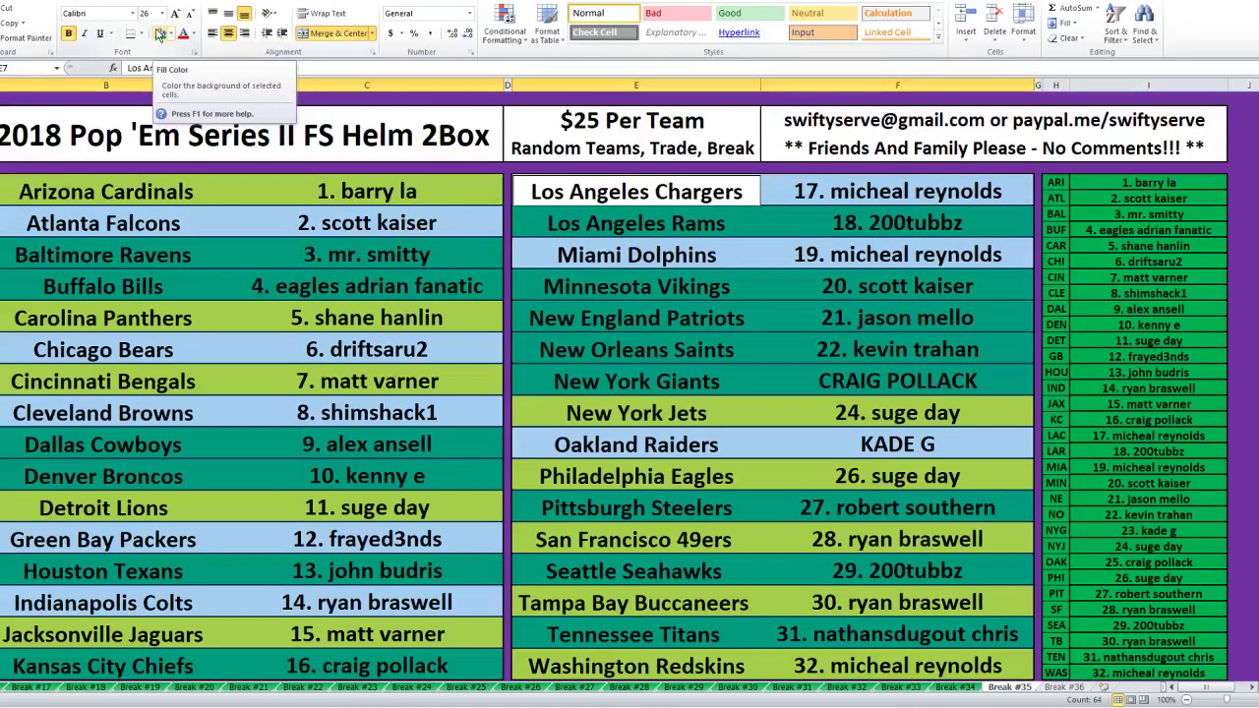
click(160, 34)
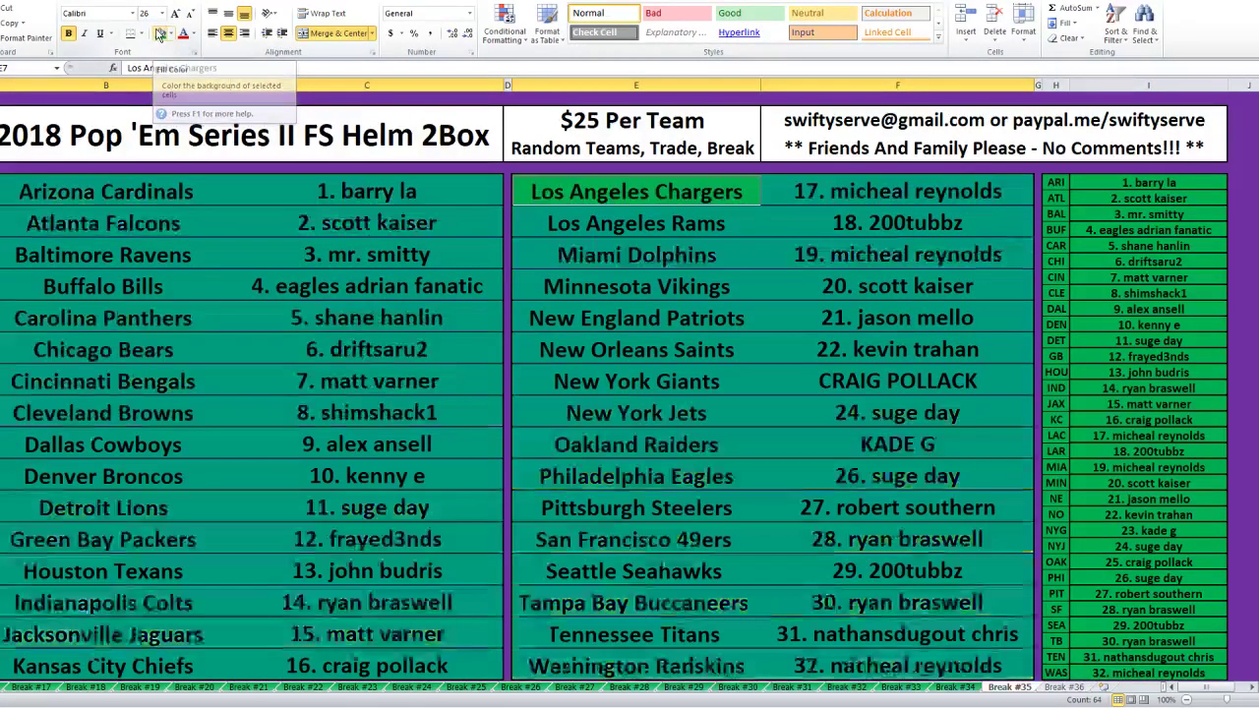
click(637, 192)
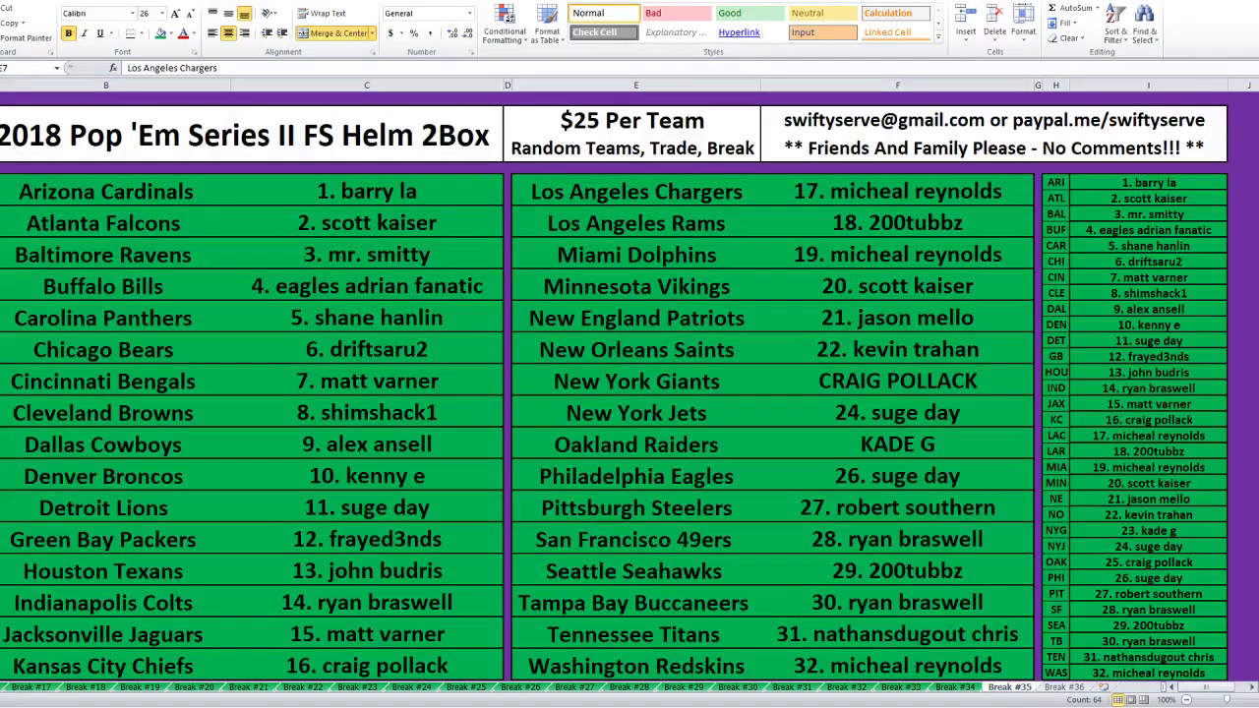
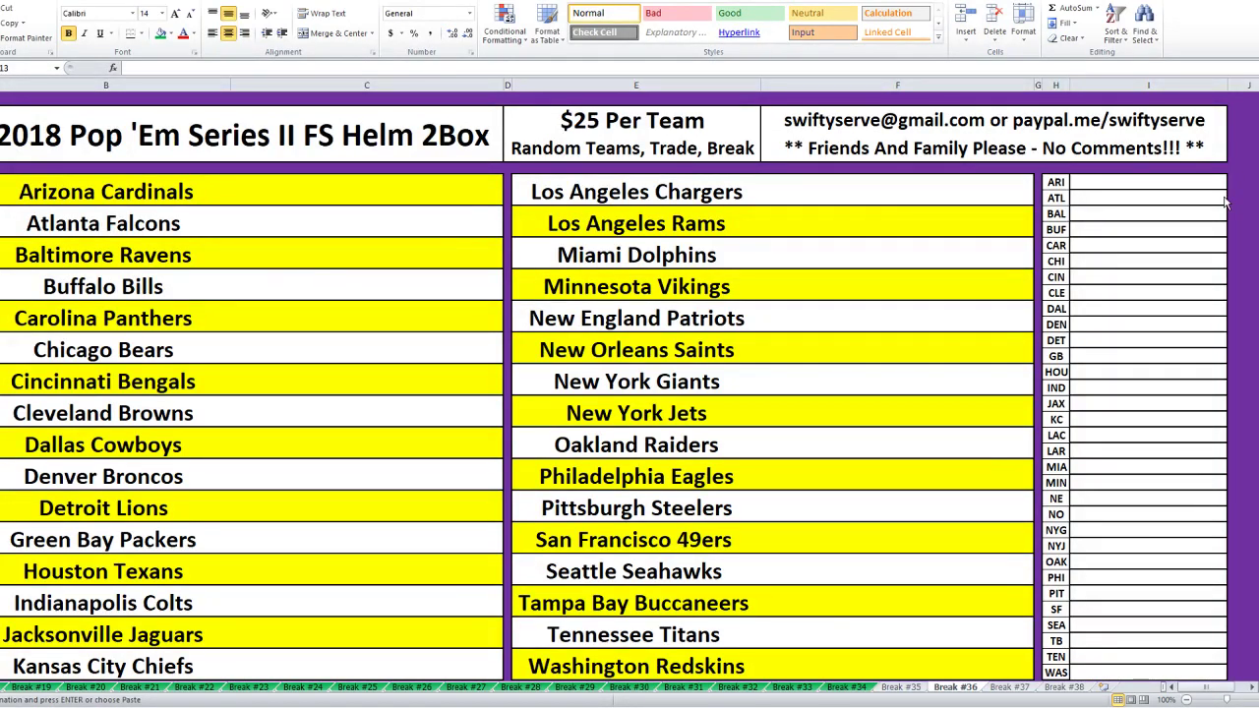
Paste the copied break template at cell I7, beside the ARI team.
click(1164, 180)
key(ctrl+v)
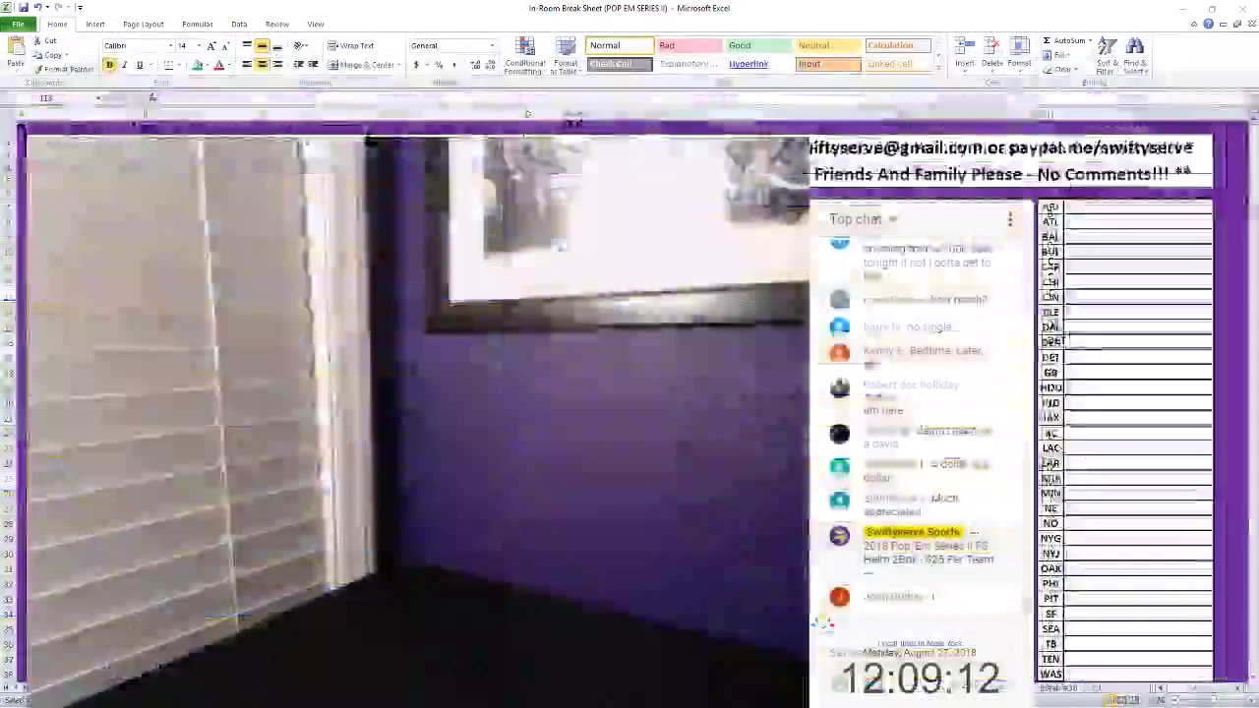
Enter the buyer names for ARI, ATL, BAL, BUF and CAR down column I.
click(1151, 209)
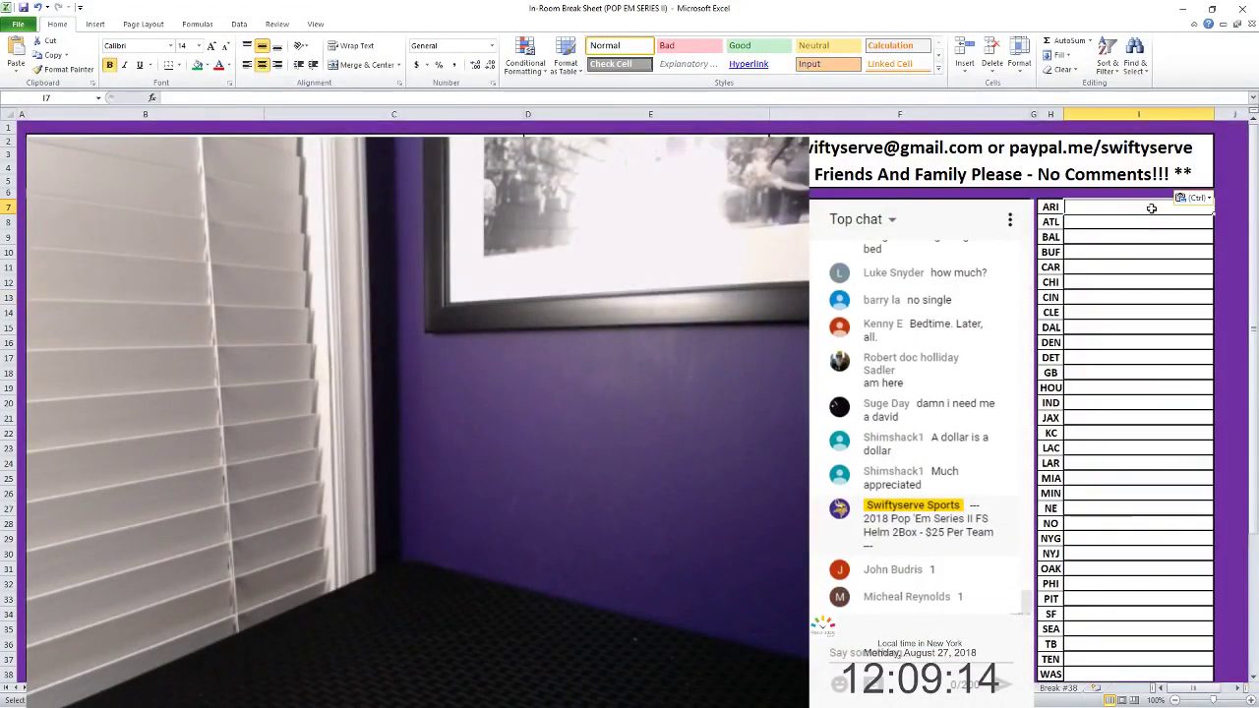
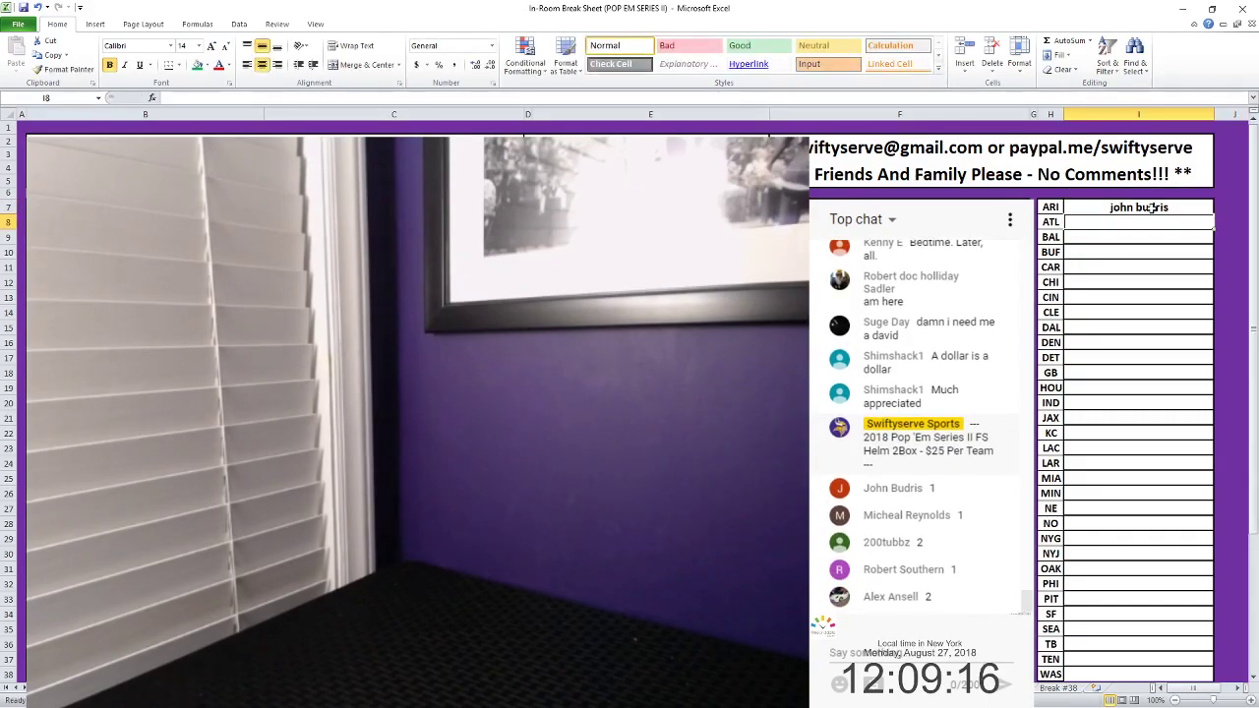
key(Return)
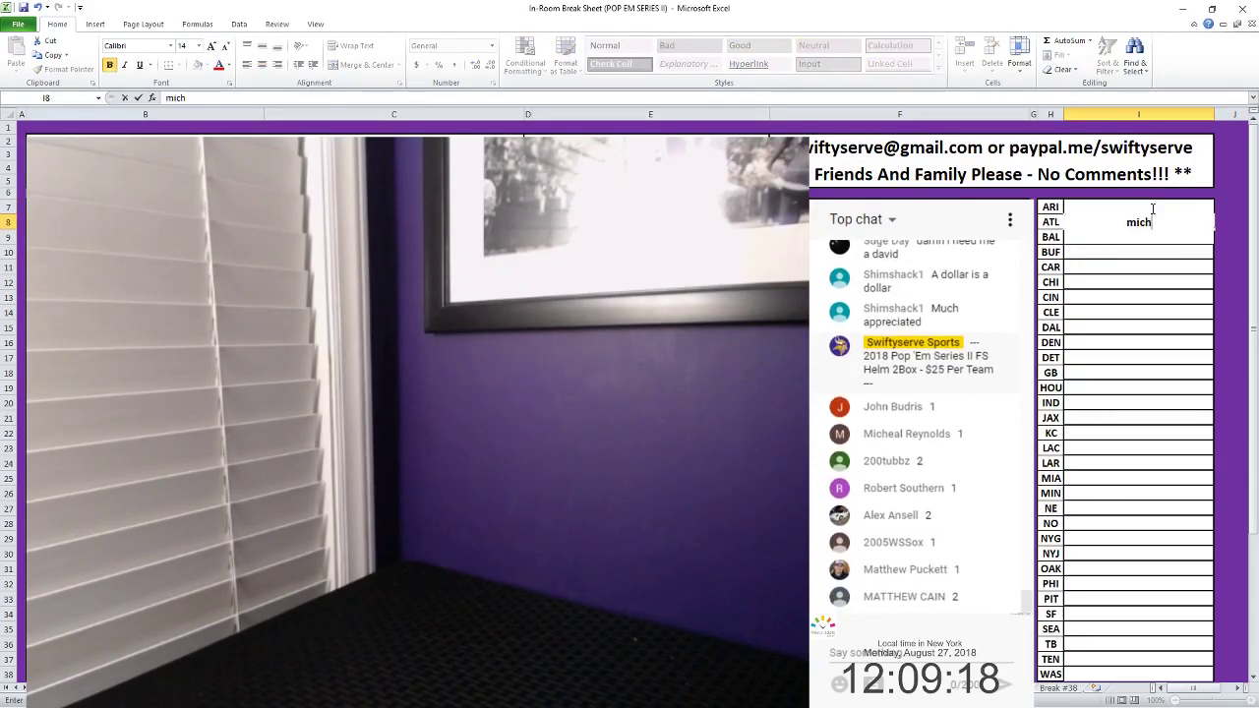
key(Return)
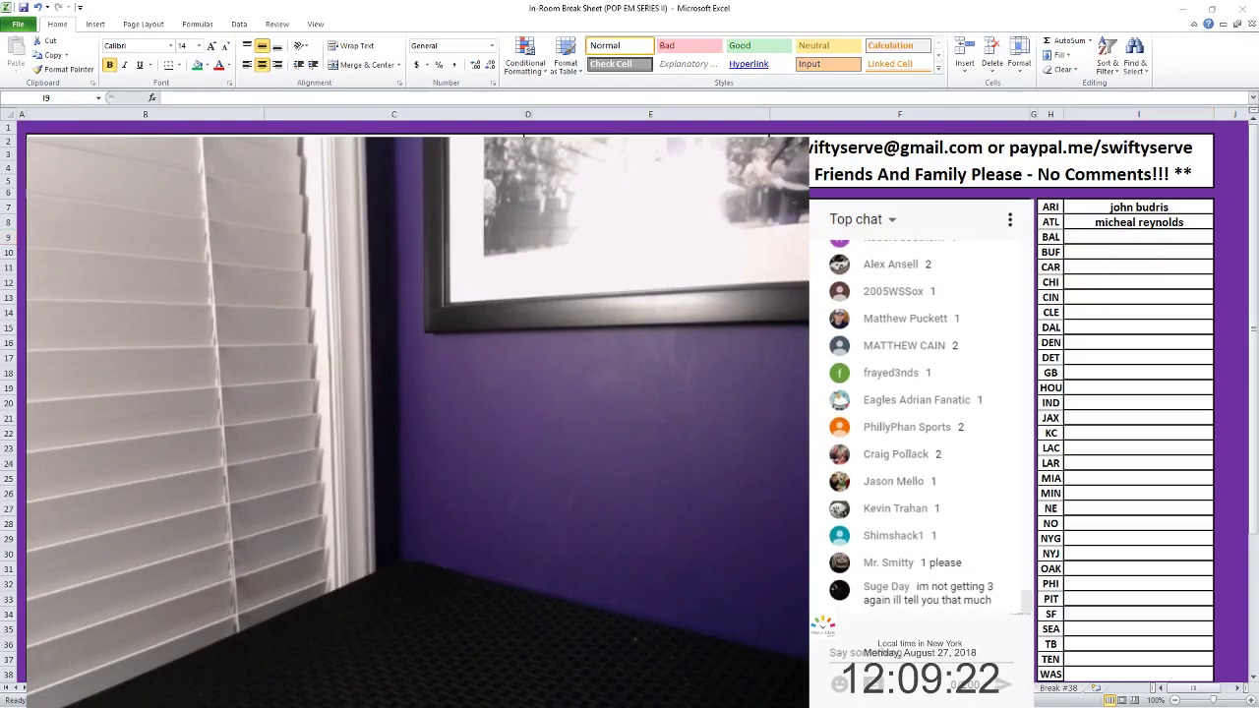
click(1163, 236)
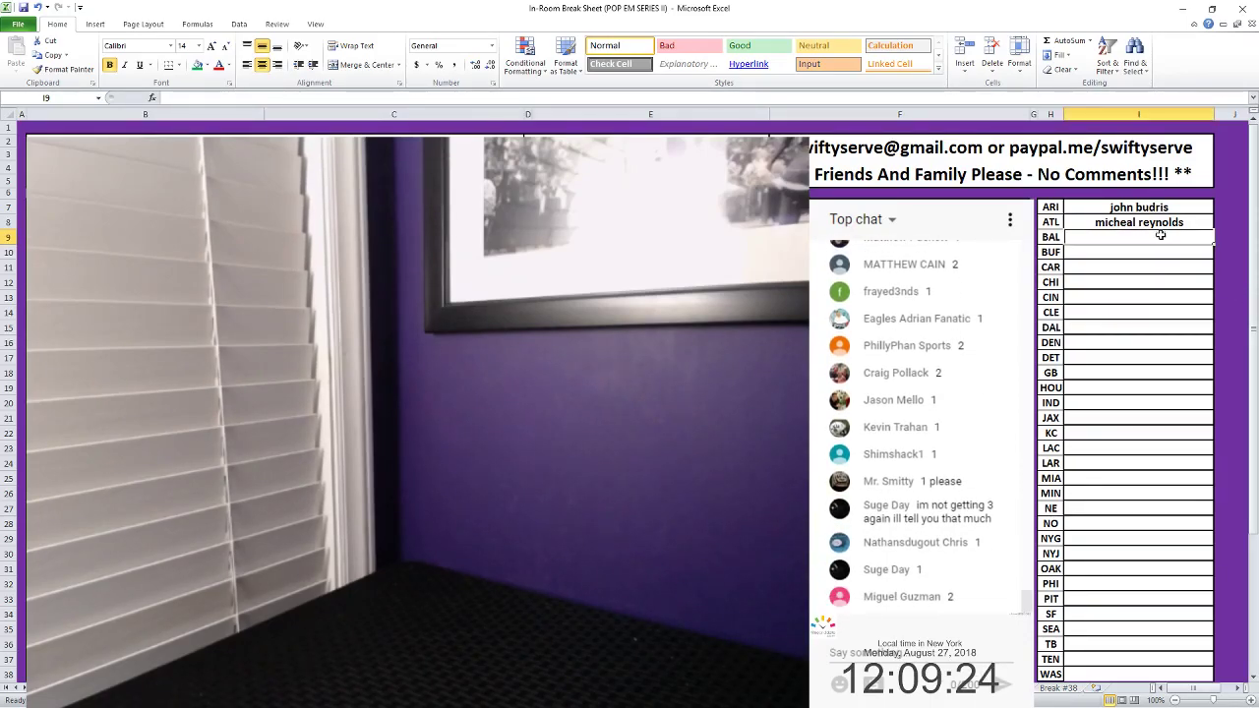
text(200tubbz)
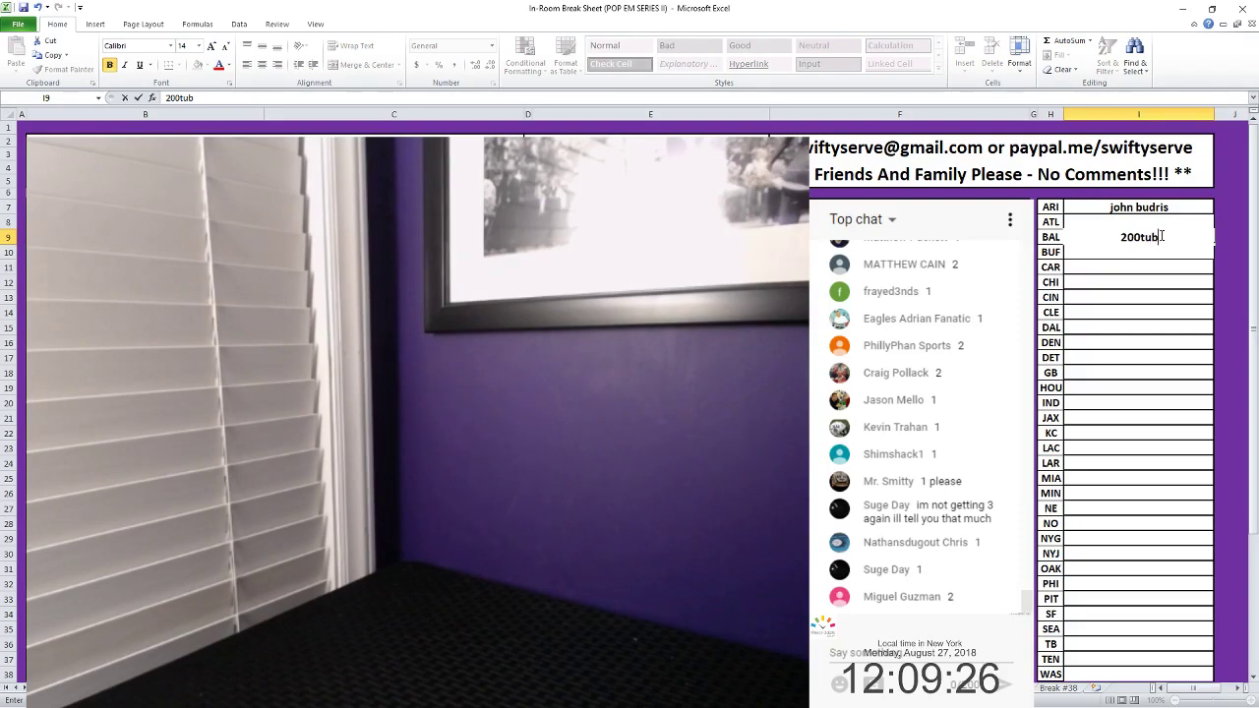
key(Return)
text(200tubb)
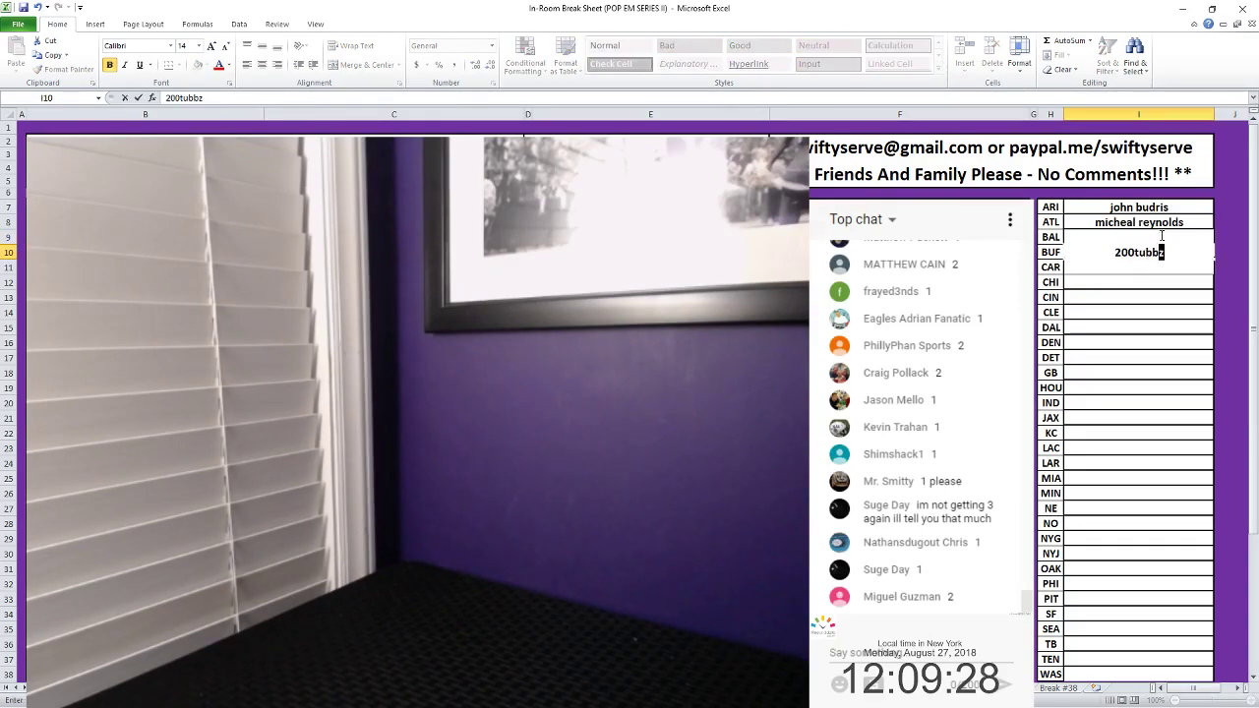
key(Return)
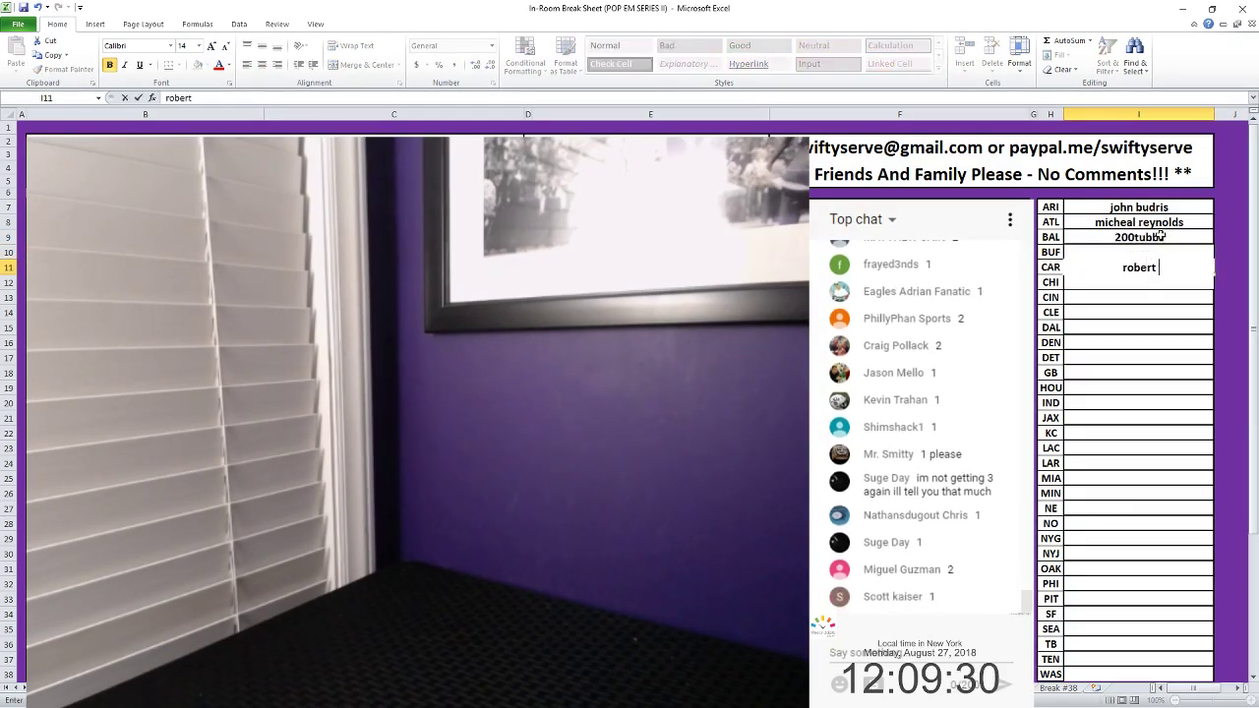
key(Return)
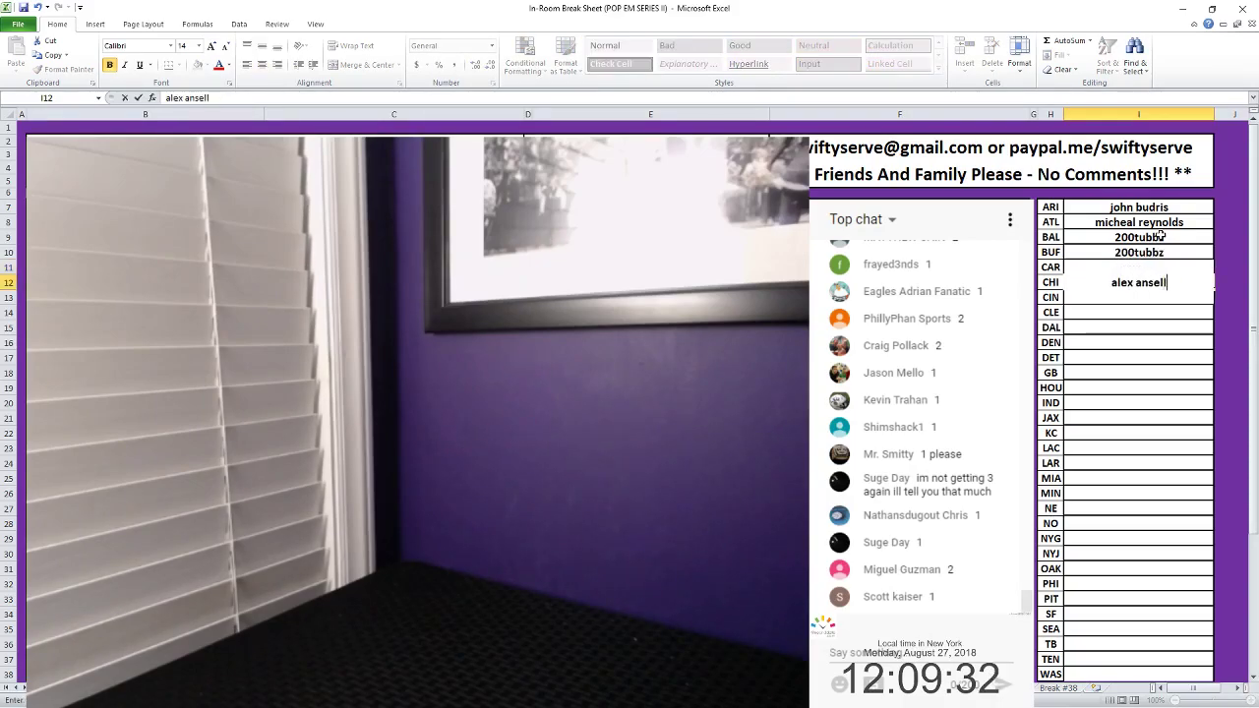
Enter buyers for CHI, CIN, CLE, DAL, DEN and DET, correcting the shortened DET name.
key(Return)
text(ale)
key(Return)
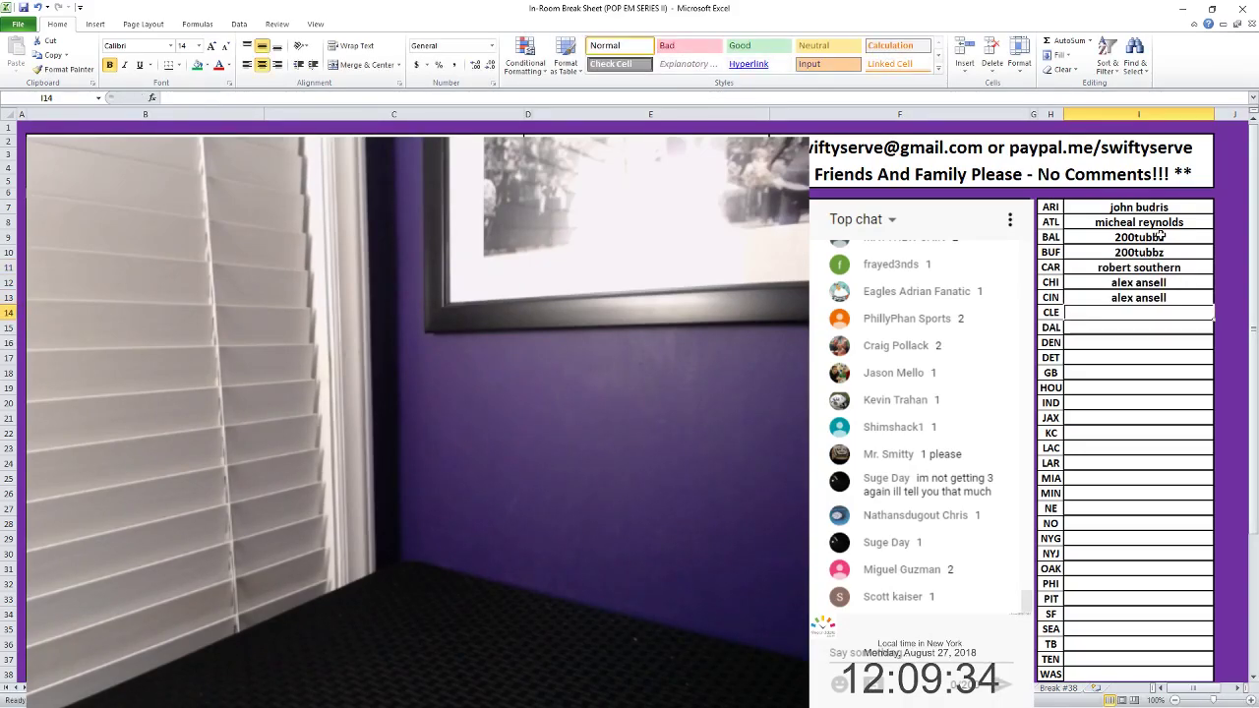
text(2005wss0x)
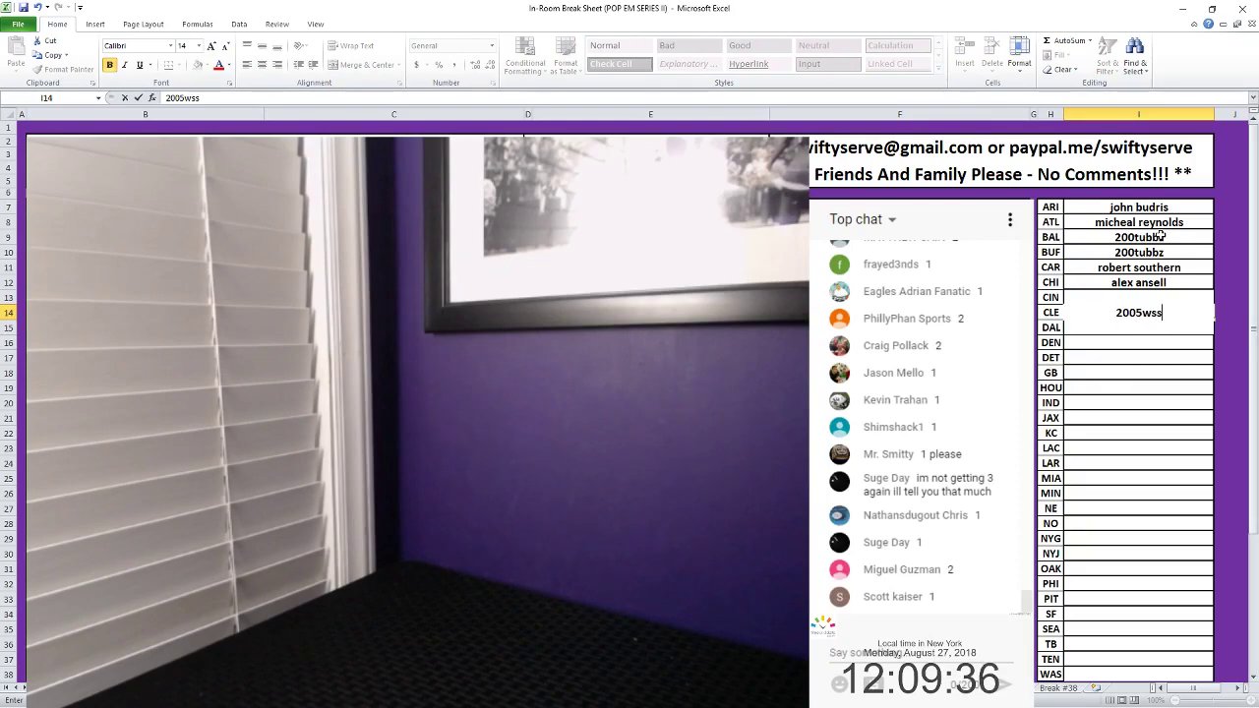
key(Return)
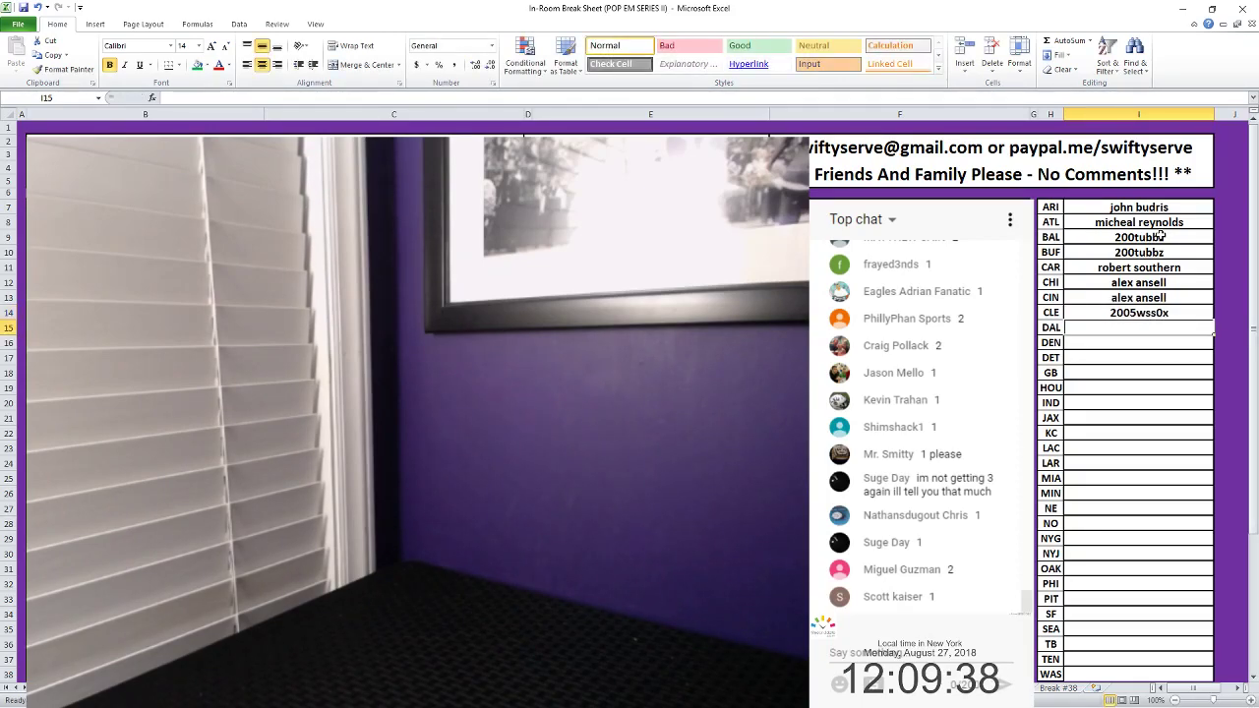
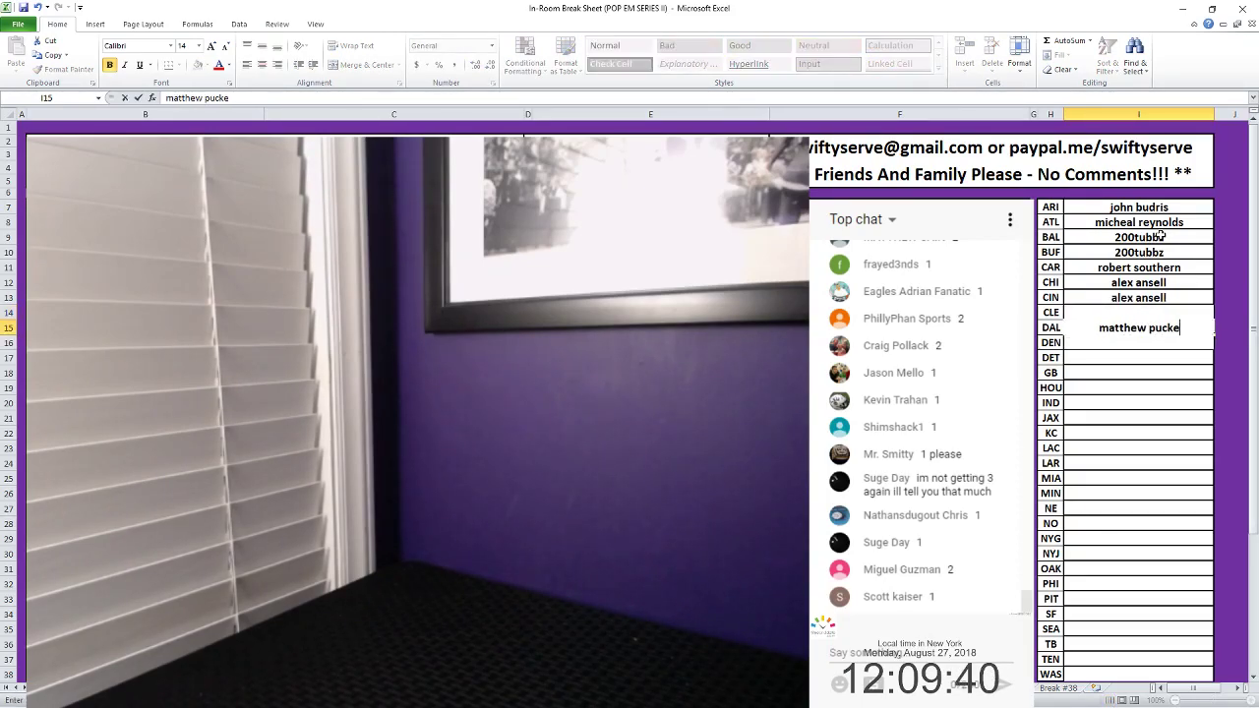
key(Return)
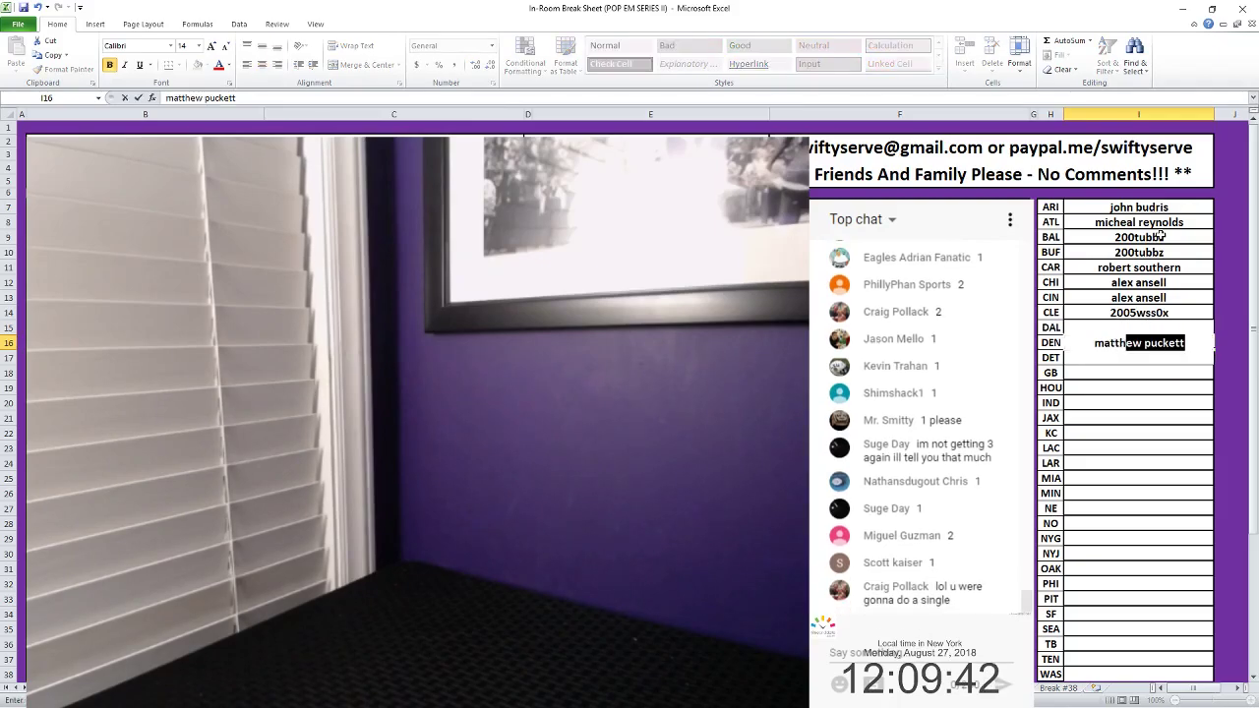
key(Return)
text(matt)
key(Return)
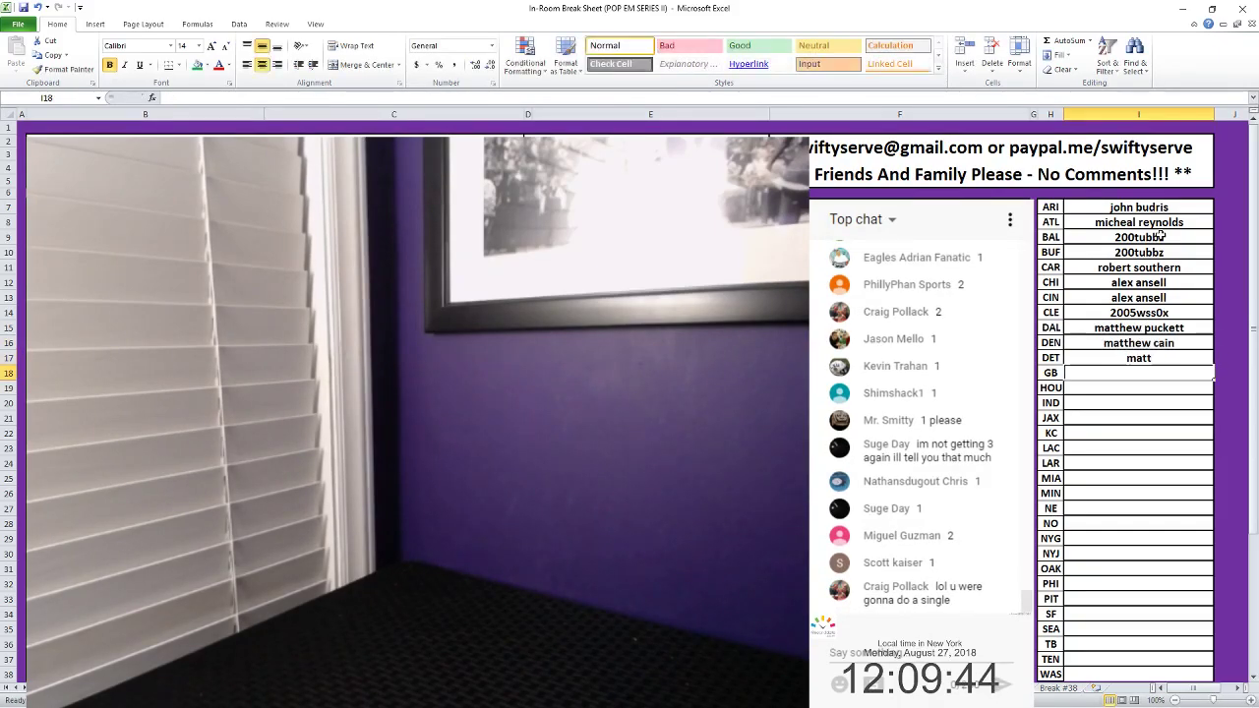
key(Up)
text(matthew ca)
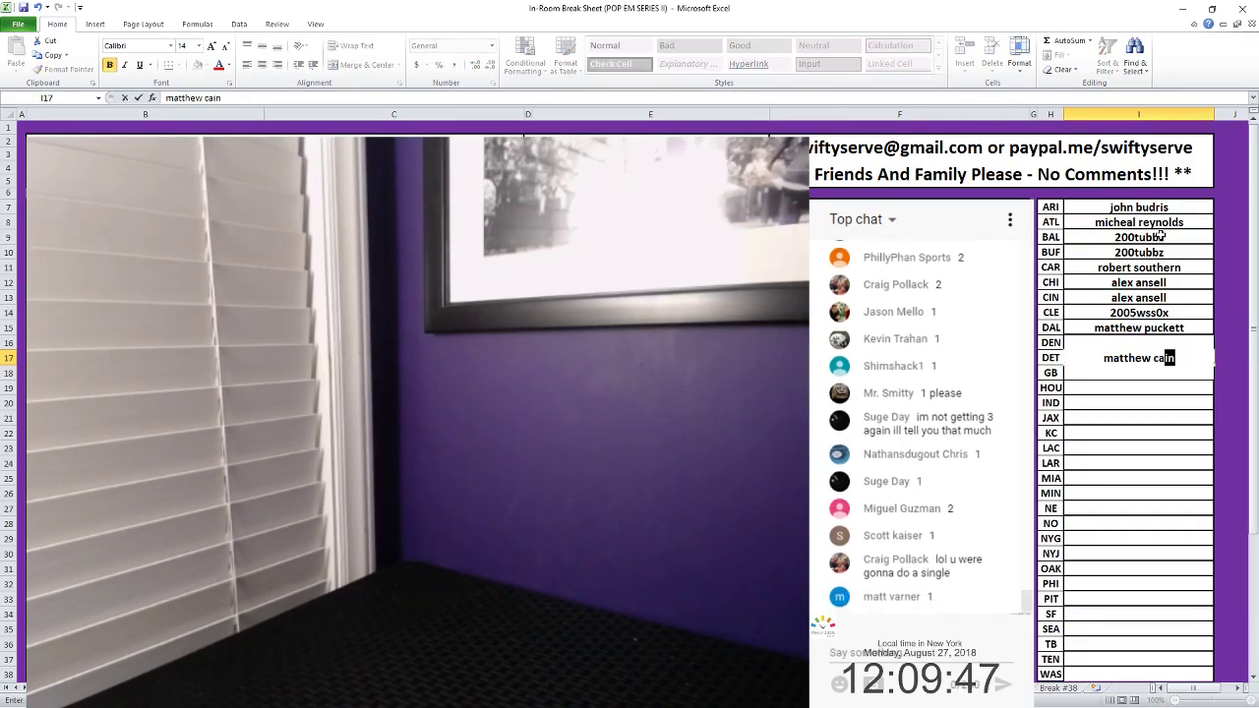
key(Return)
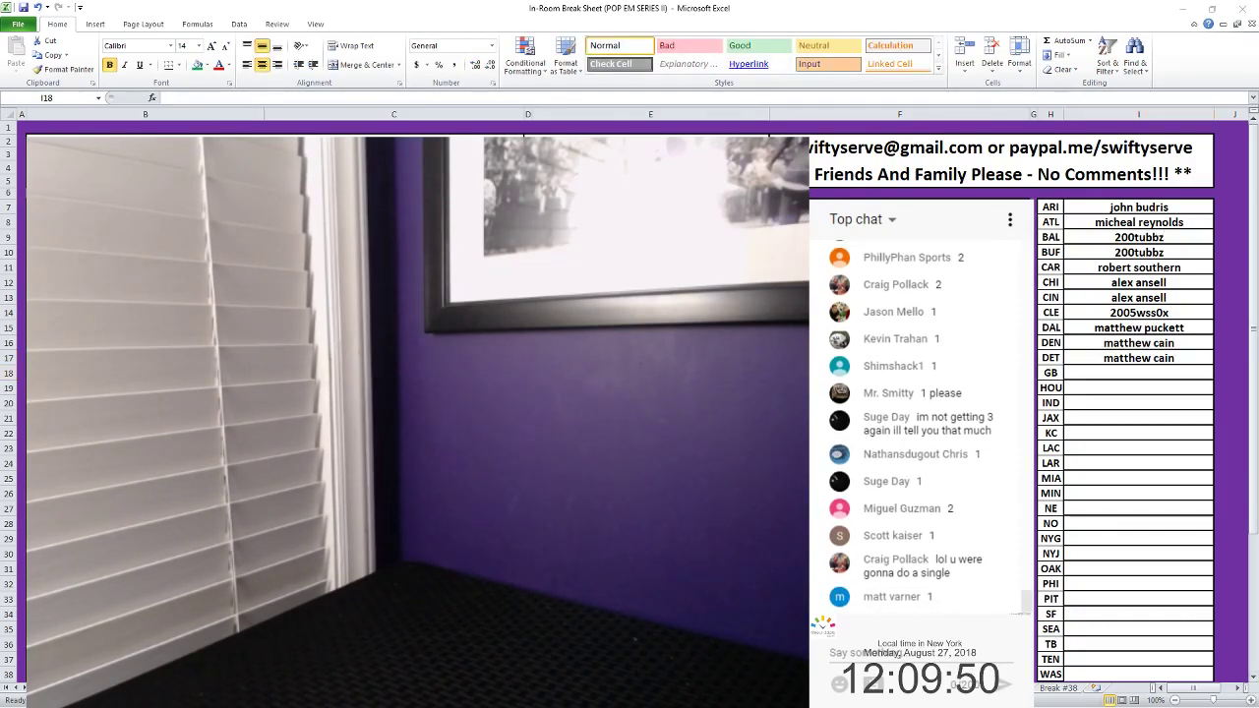
Enter buyer names for GB, HOU, IND, JAX, KC, LAC and LAR in column I.
click(1176, 375)
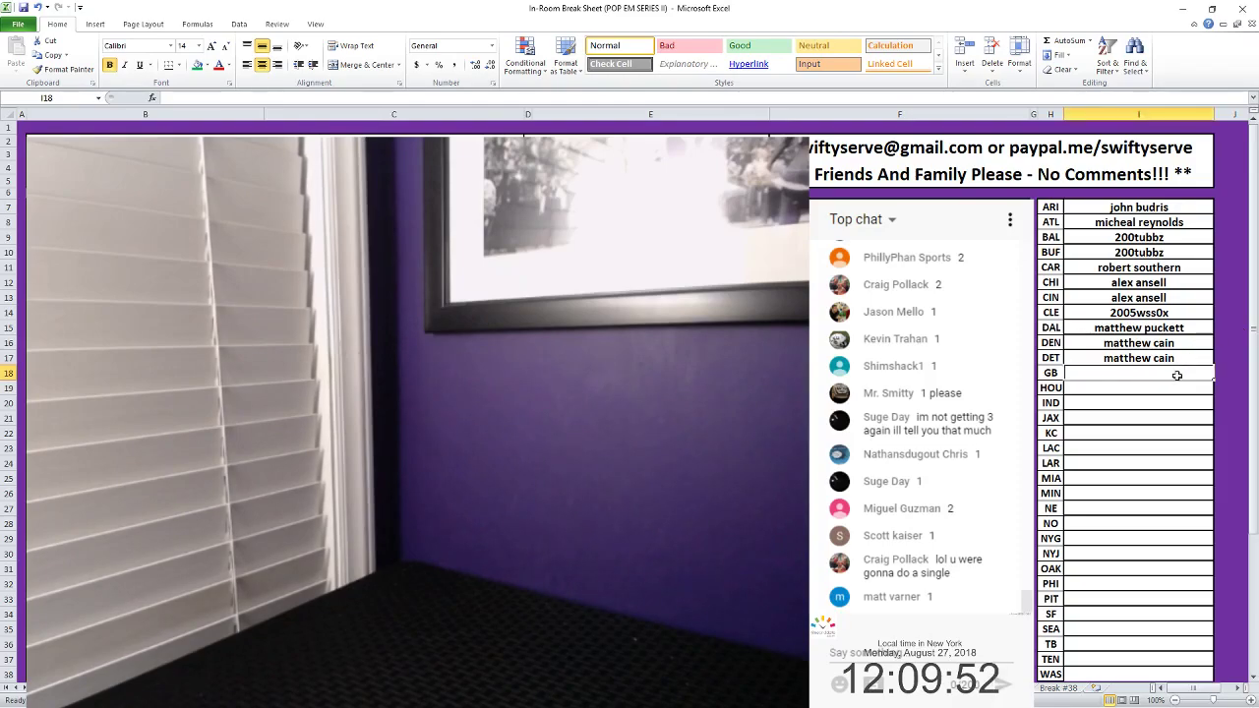
text(frayed)
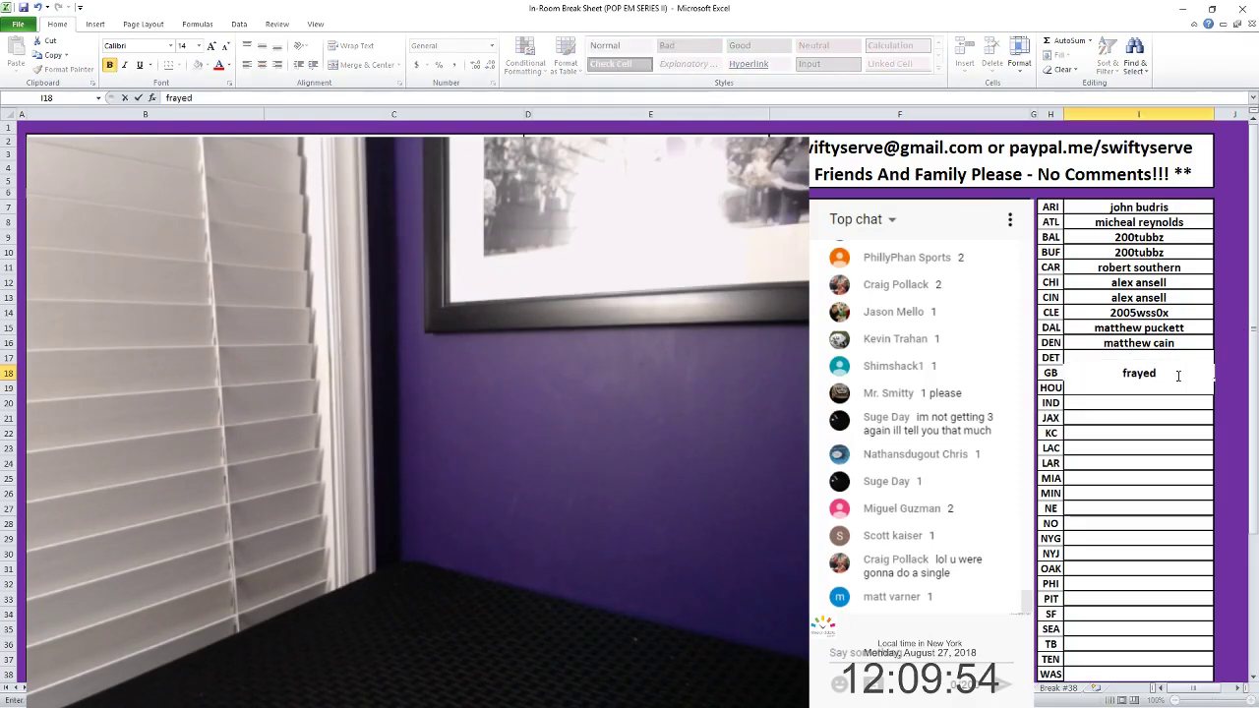
text(3nds)
key(Return)
text(eagl)
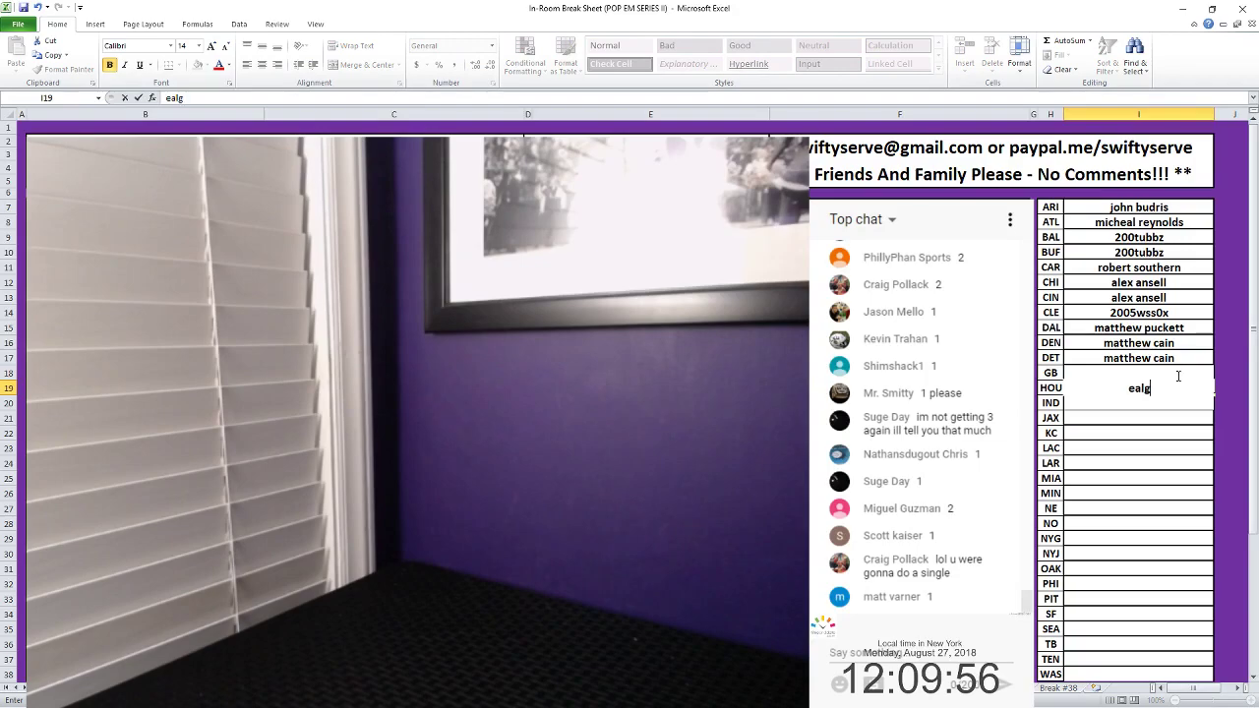
text(es adrian fanati)
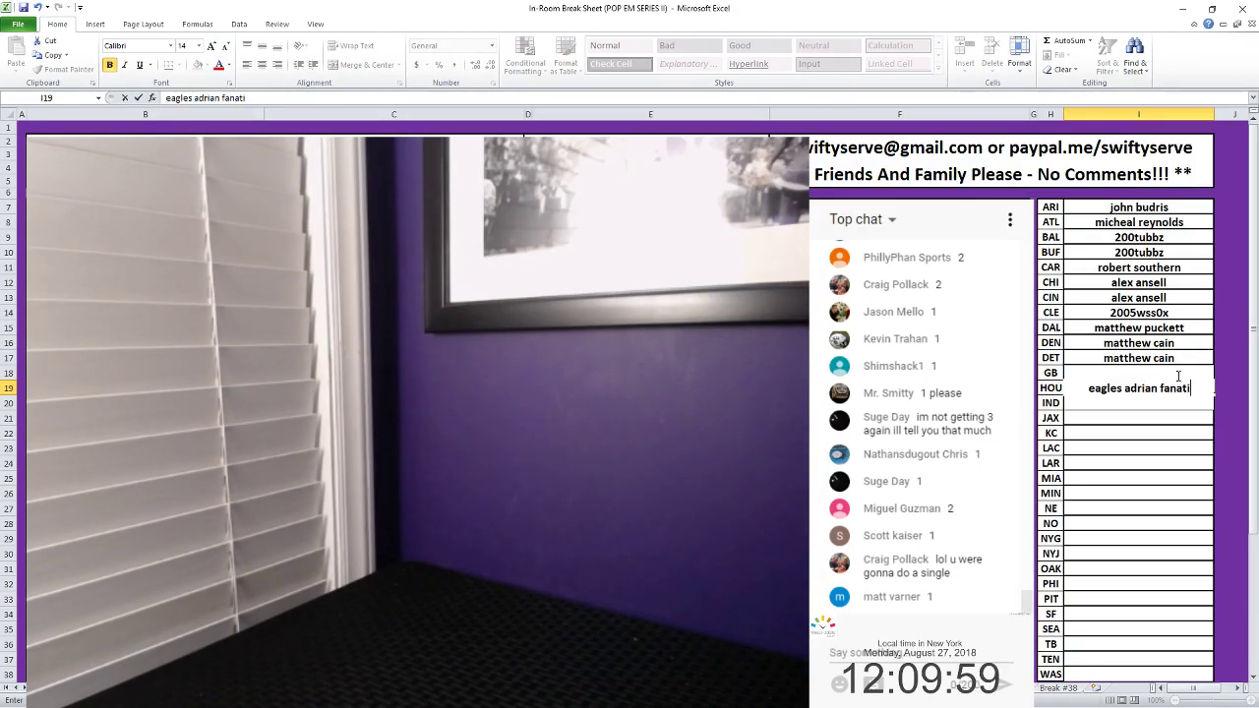
key(Escape)
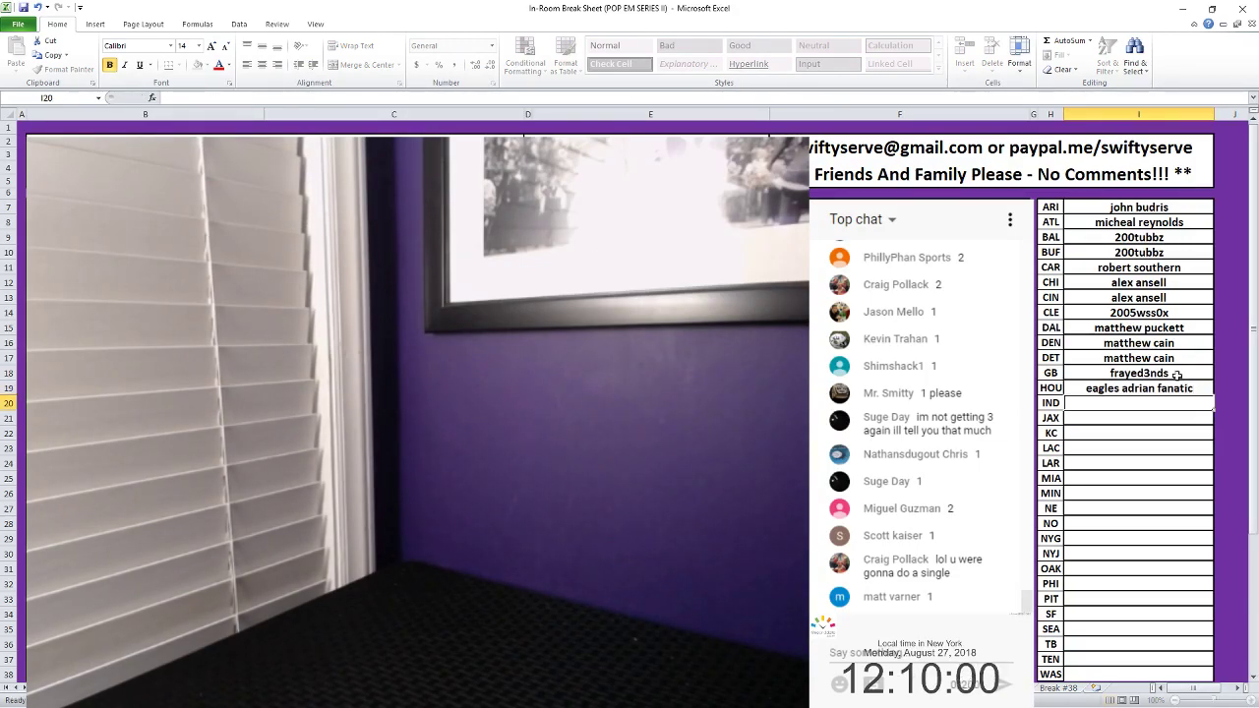
key(Down)
text(phillyphan sports)
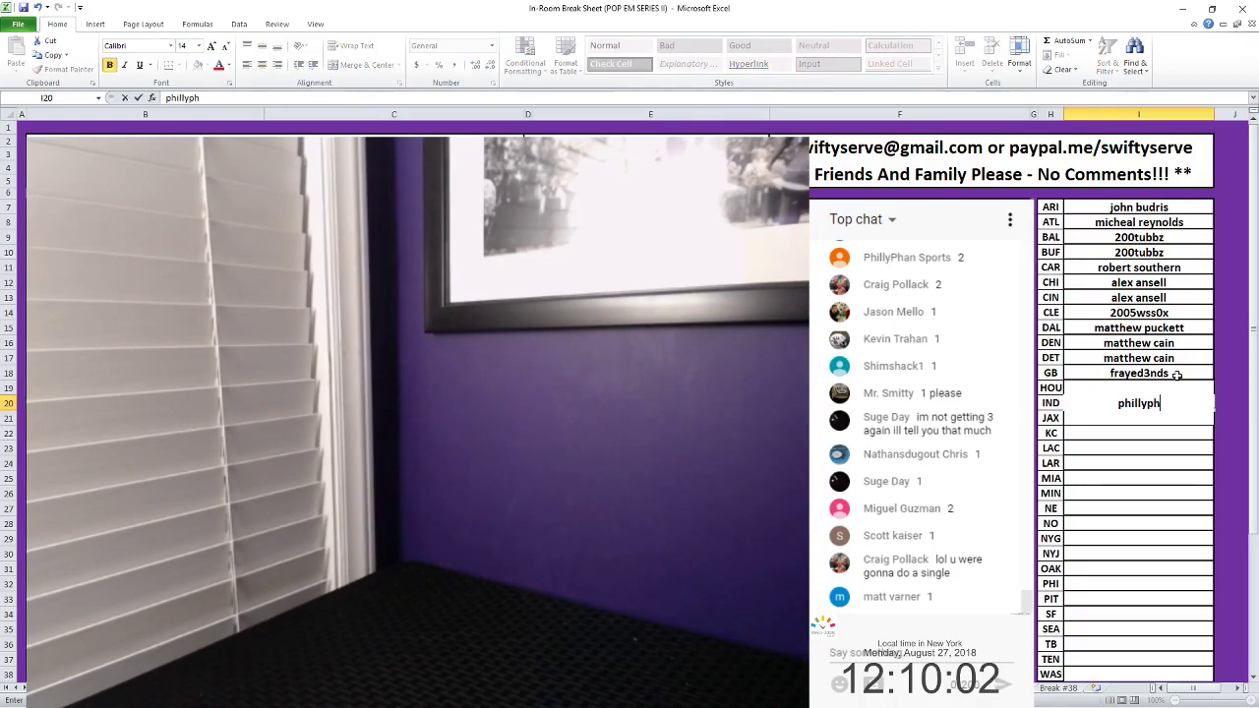
key(Return)
text(ph)
key(Return)
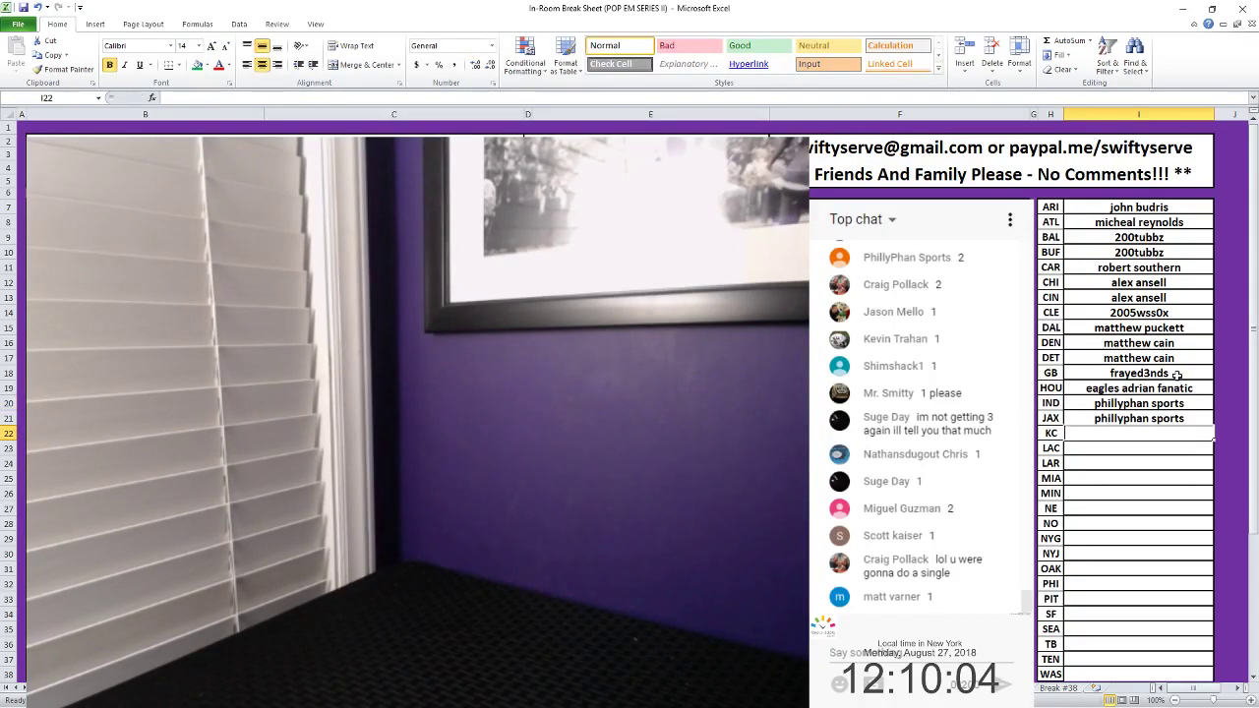
key(ctrl+z)
key(Down)
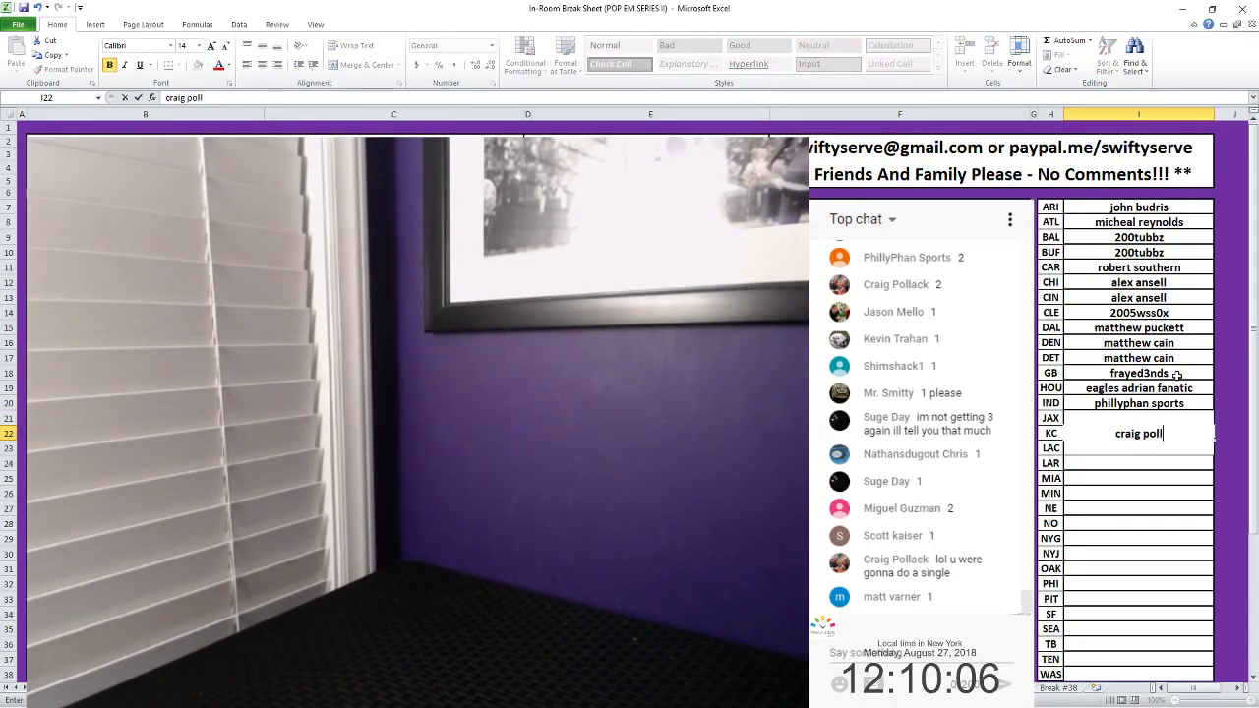
key(Return)
key(ctrl+z)
key(Down)
text(cr)
key(Return)
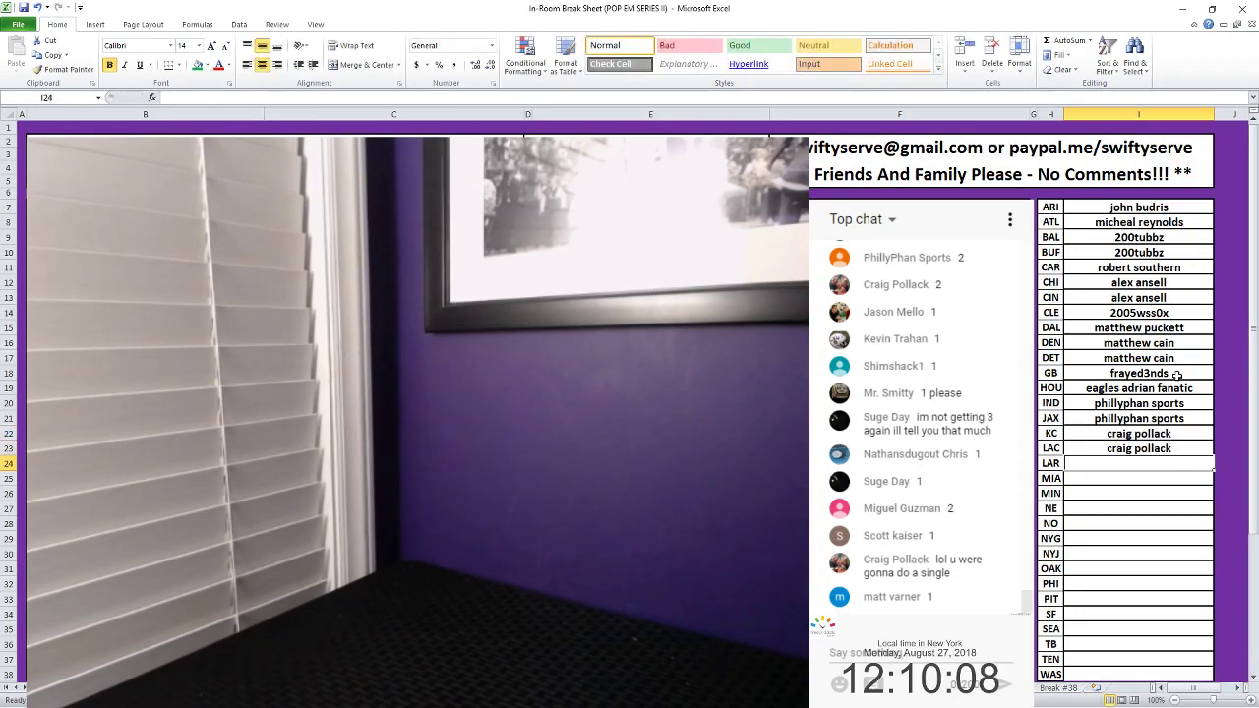
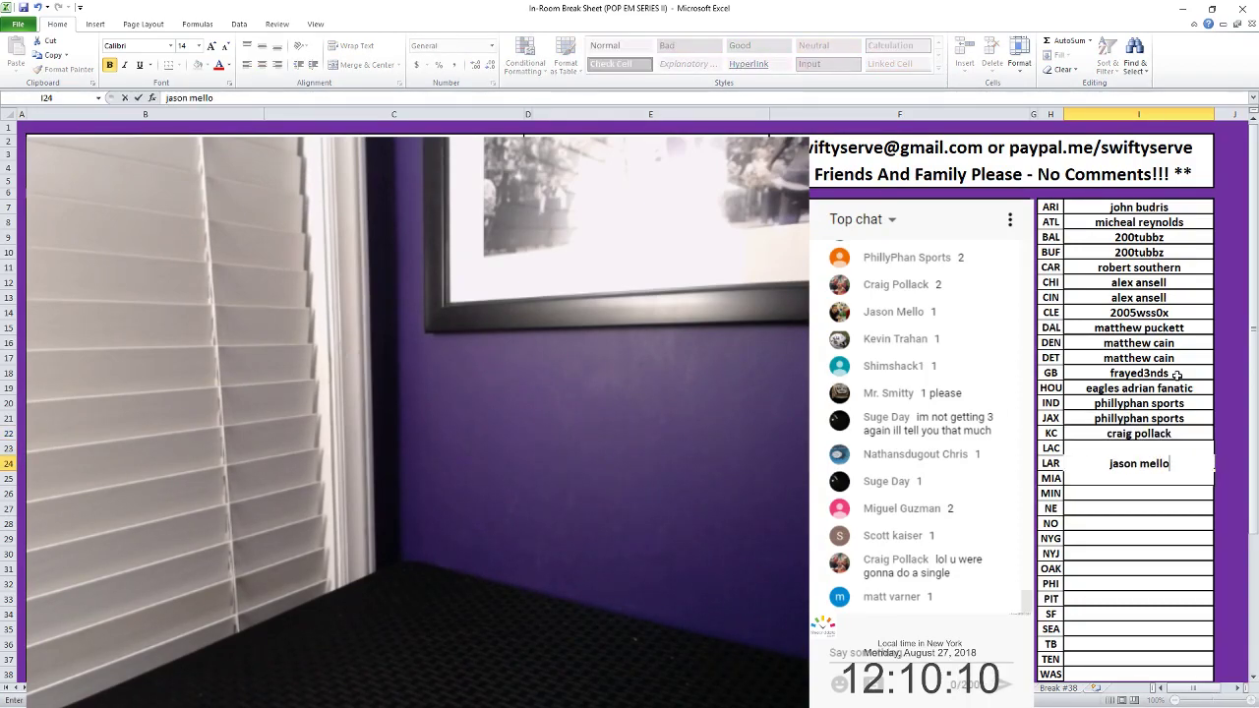
key(Return)
Enter buyers for MIA, MIN, NE and NO, fixing the misspelled NO entry.
key(alt+Tab)
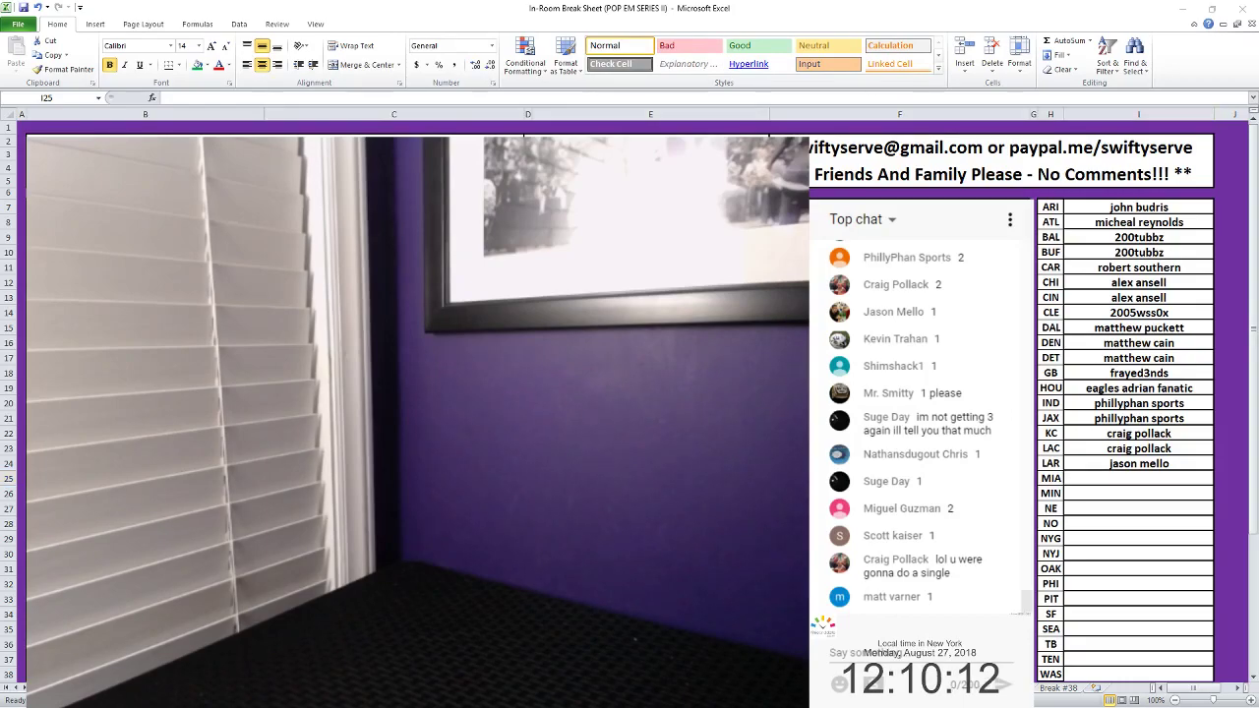
click(1167, 478)
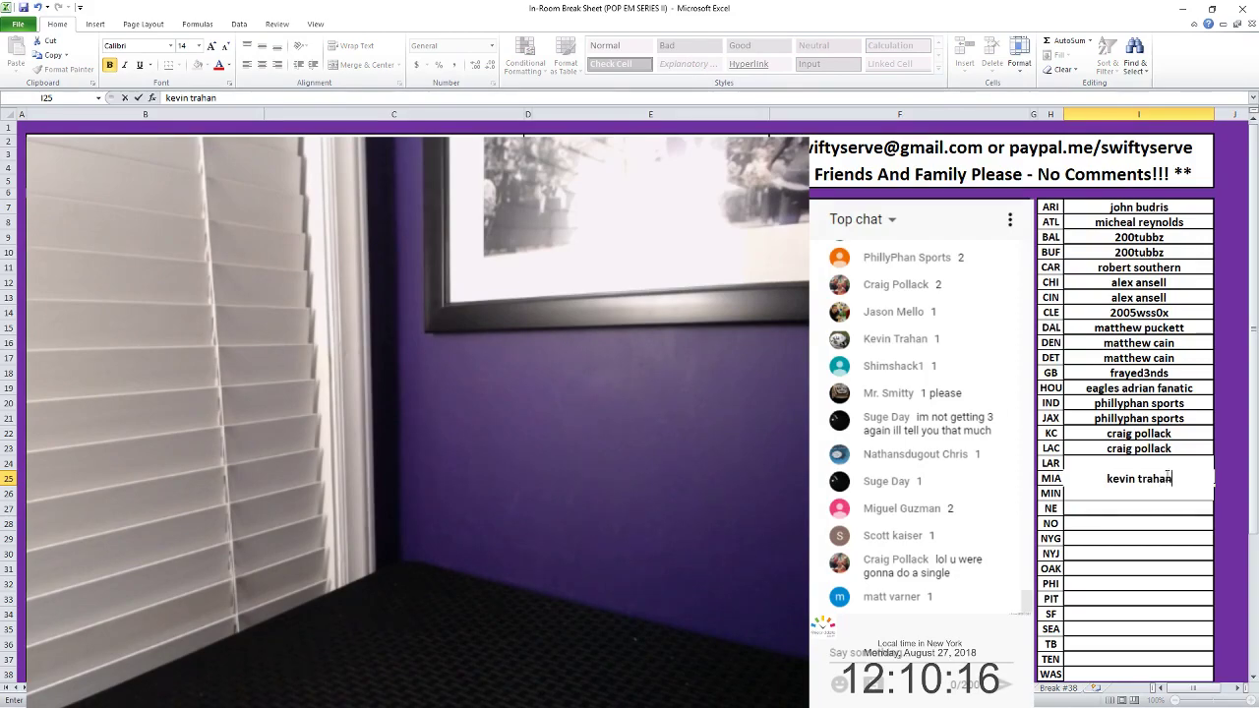
key(Return)
text(shimshack1)
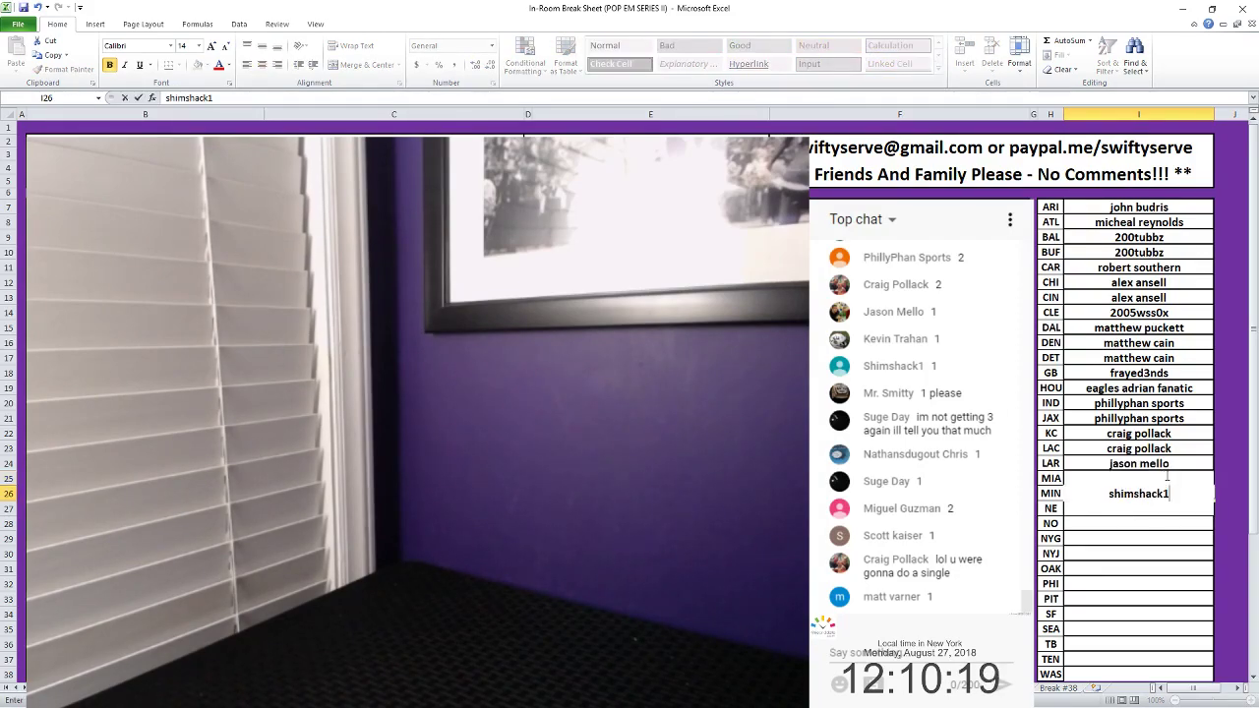
key(Return)
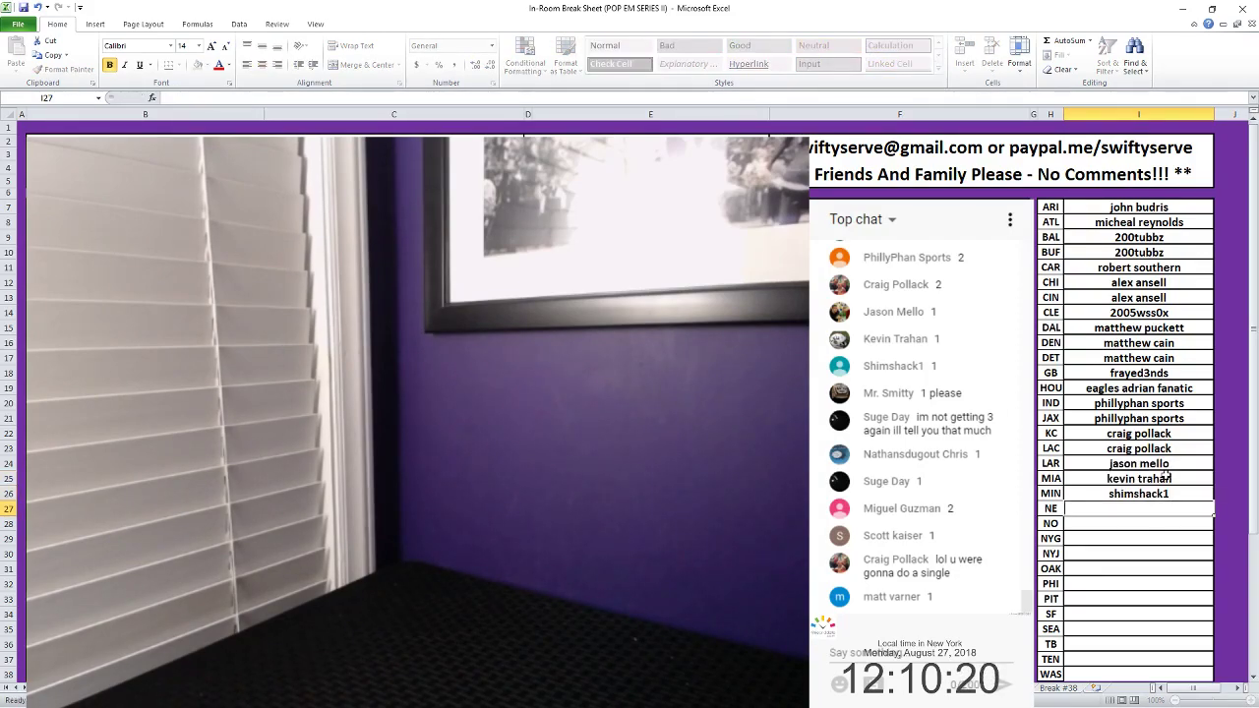
text(mr. smitty)
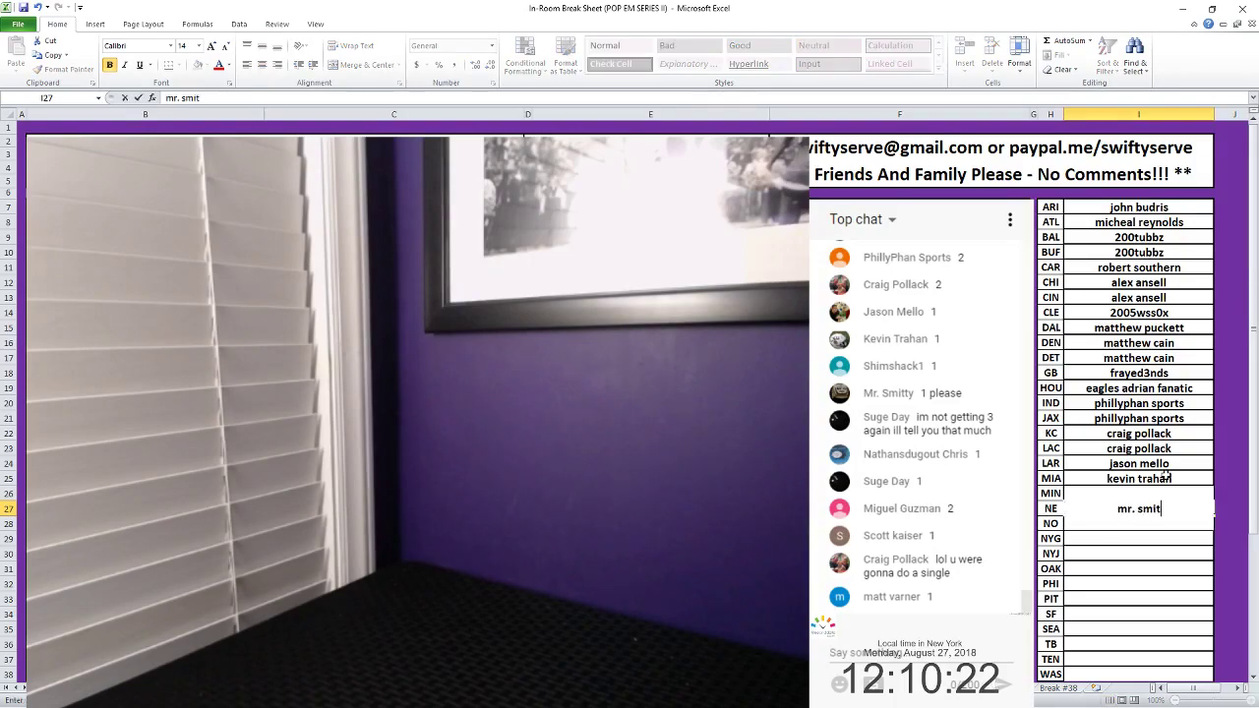
key(Return)
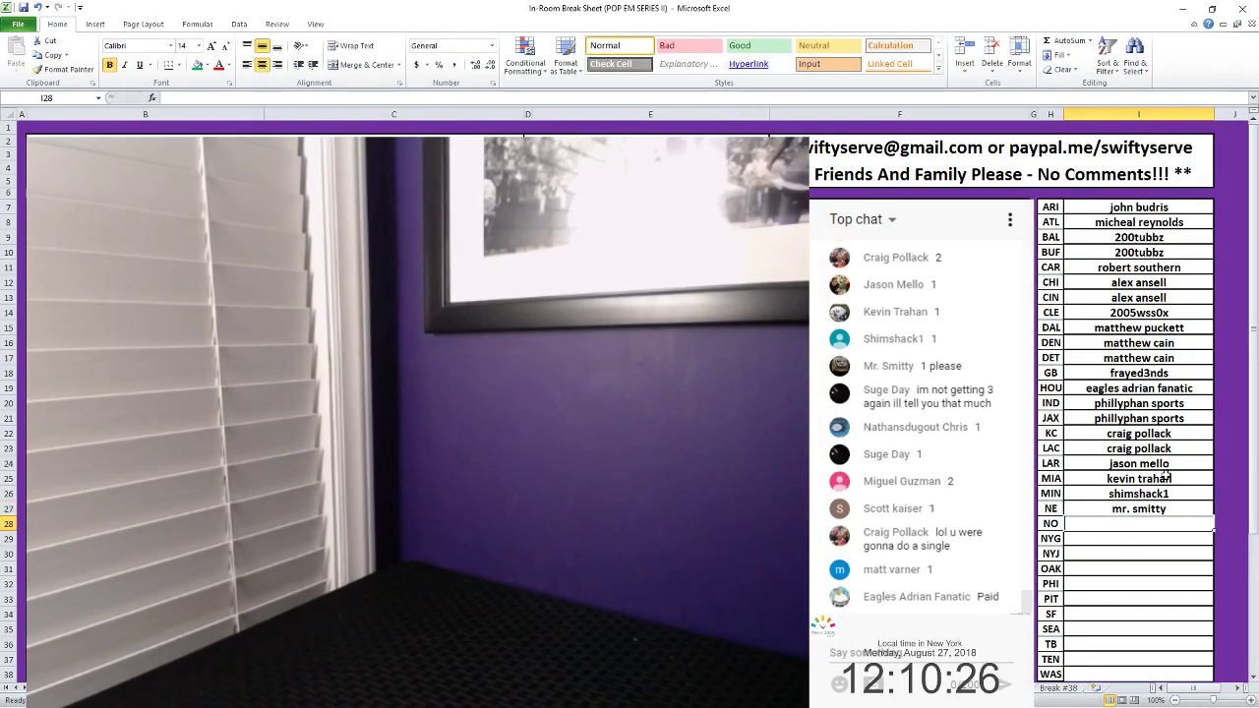
text(nathans)
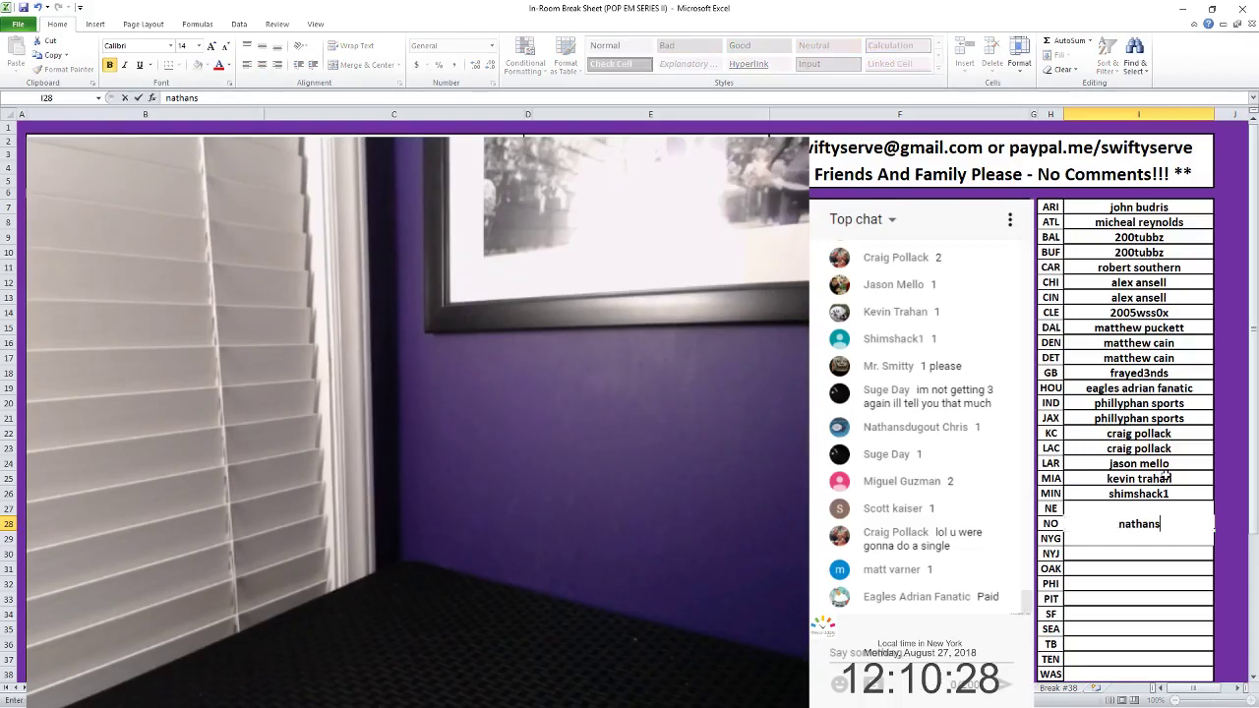
text(dougout)
key(BackSpace)
key(BackSpace)
key(BackSpace)
key(BackSpace)
key(BackSpace)
key(BackSpace)
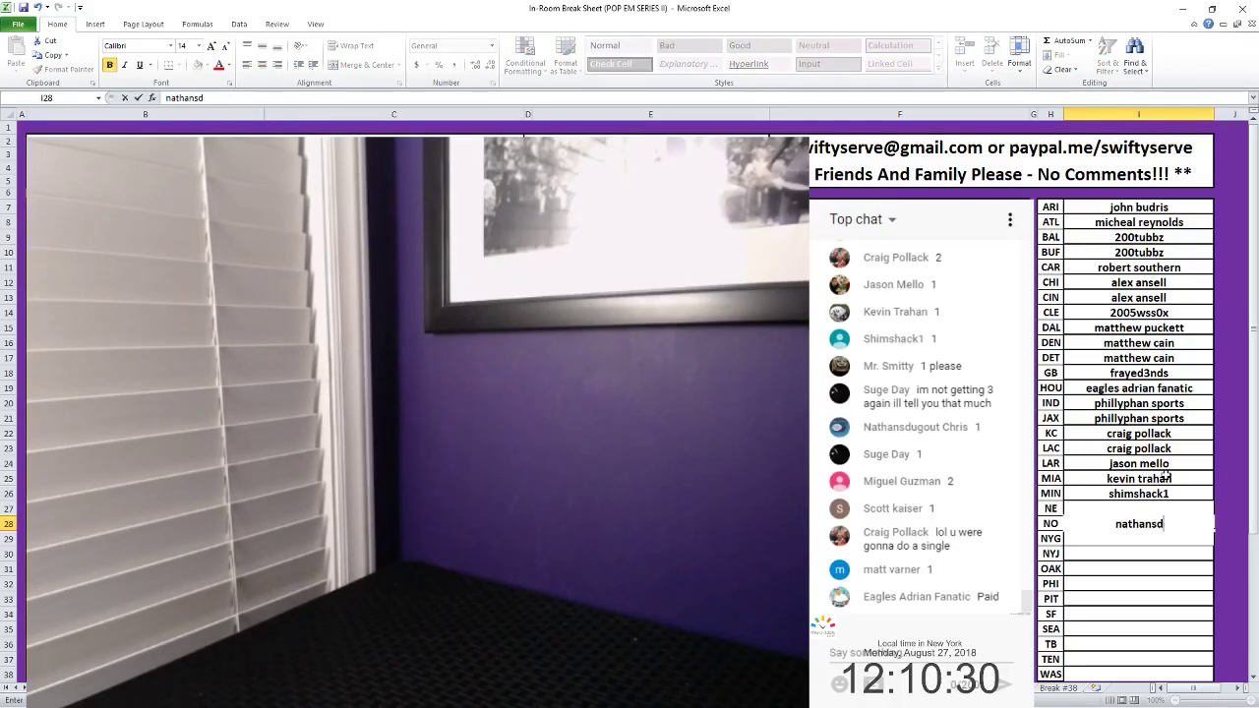
text(ugout chris)
key(Return)
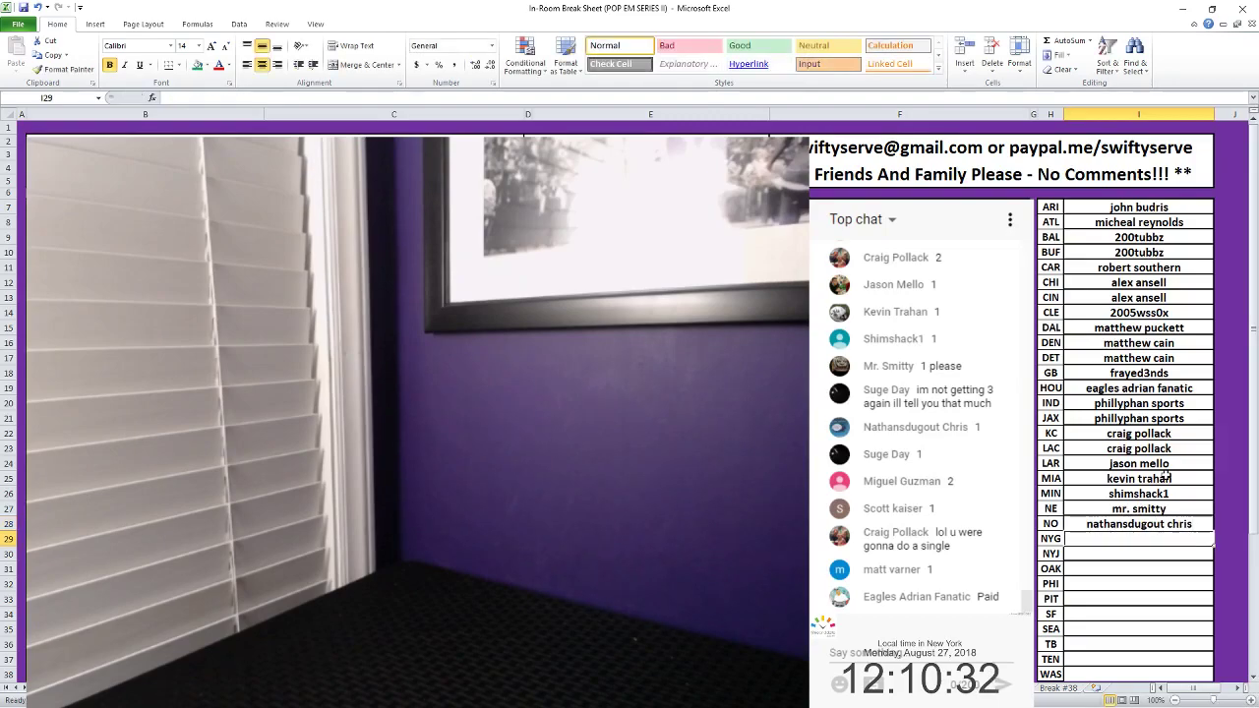
Enter buyers for NYG, NYJ and OAK, correcting the NYG and NYJ typos.
key(Return)
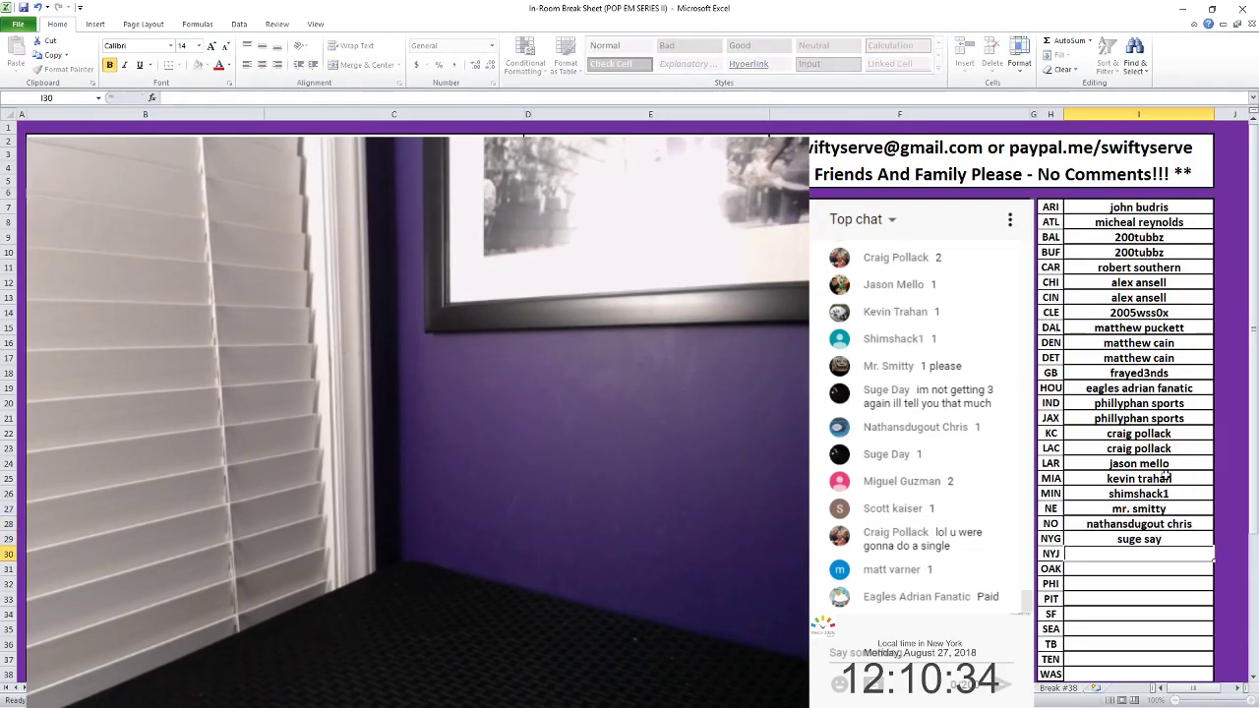
key(Up)
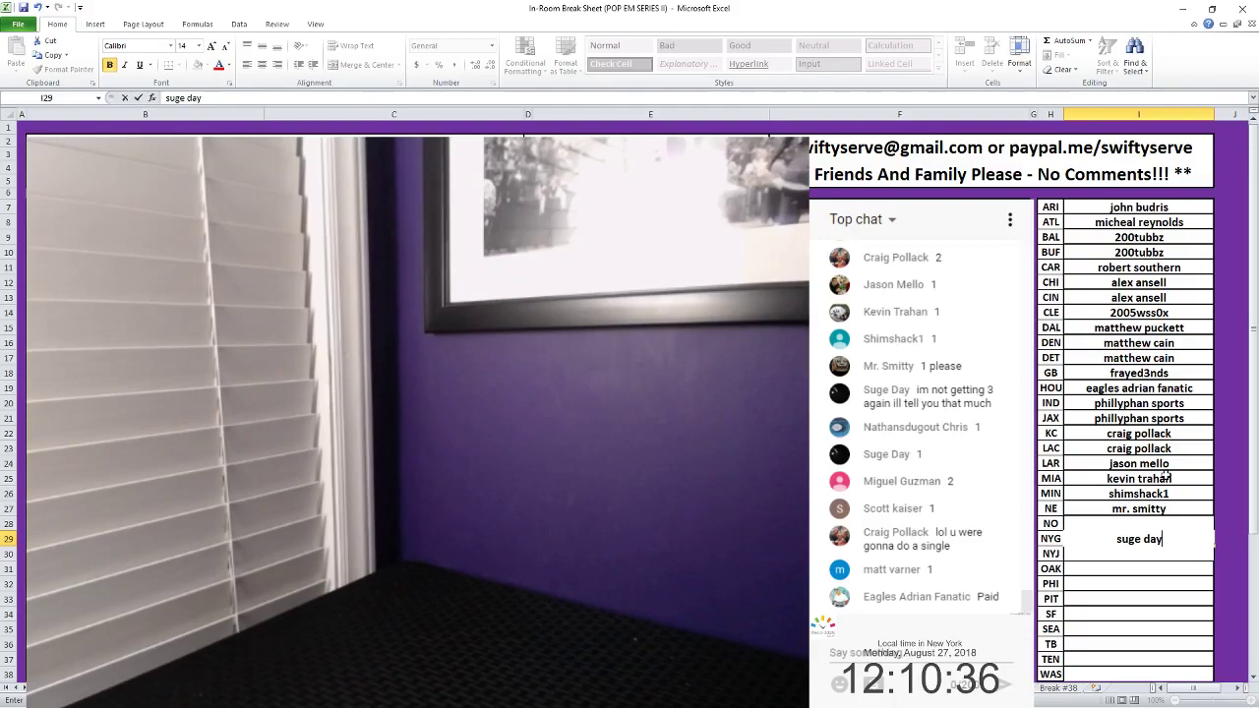
key(Return)
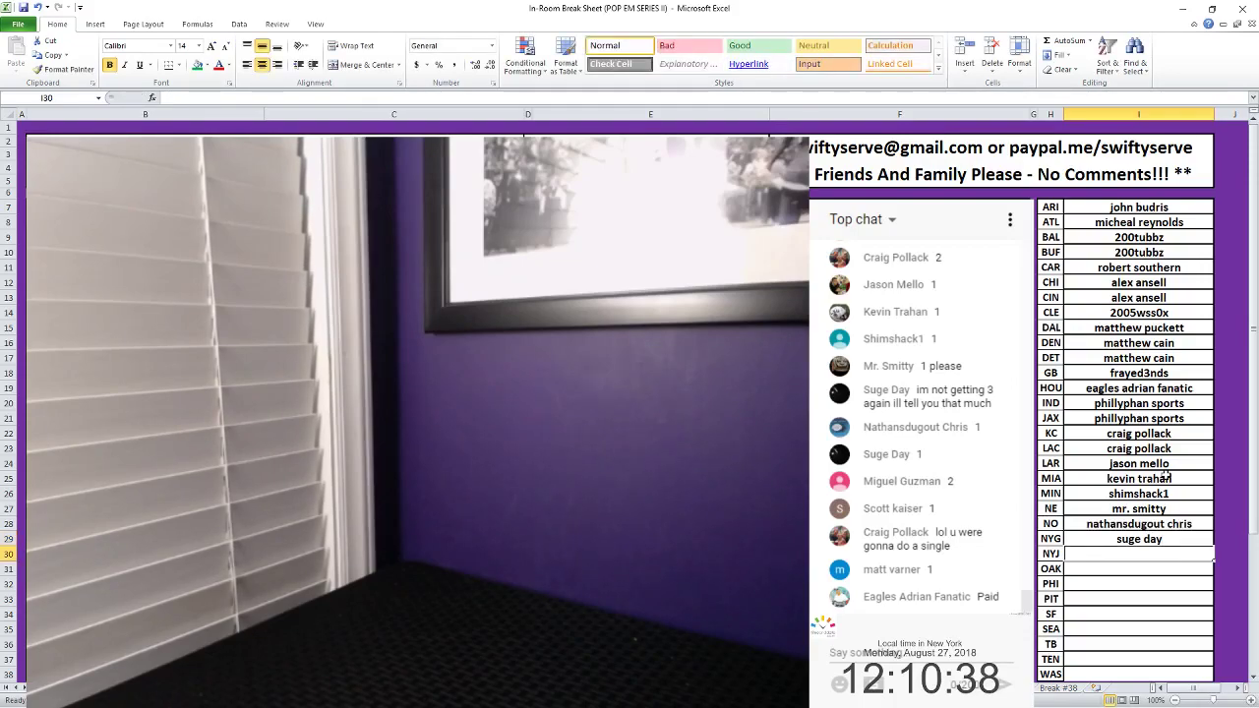
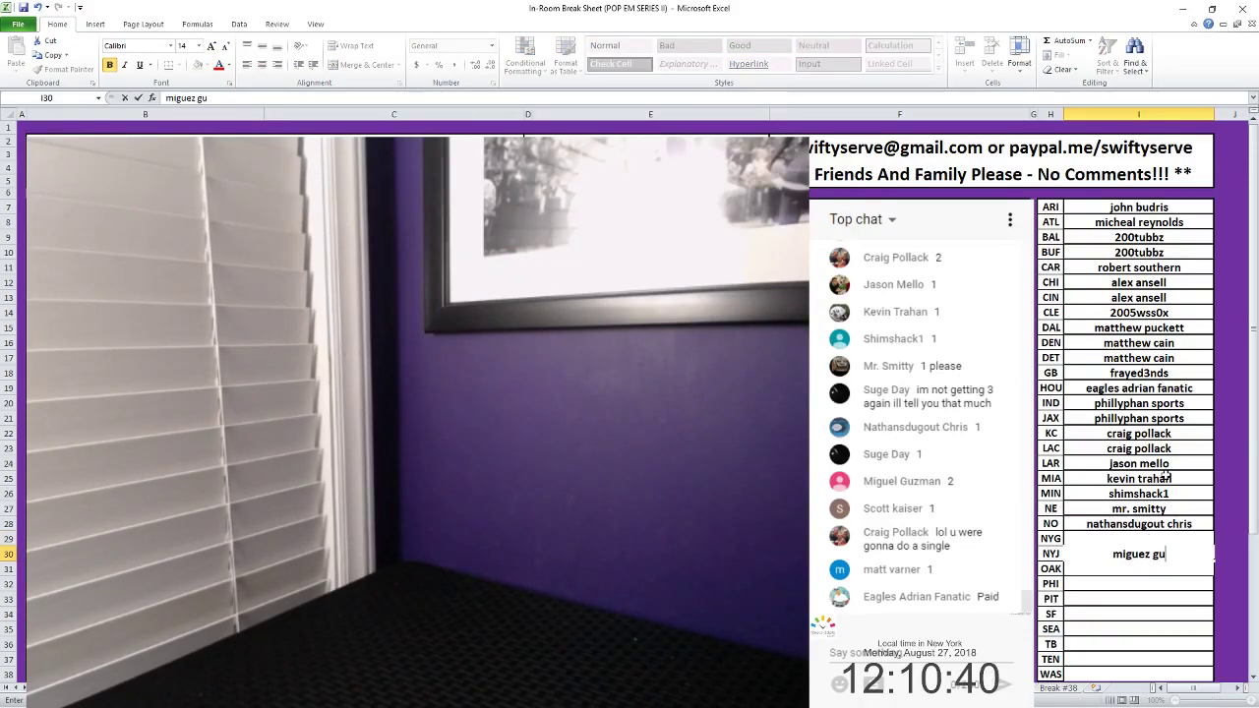
key(Return)
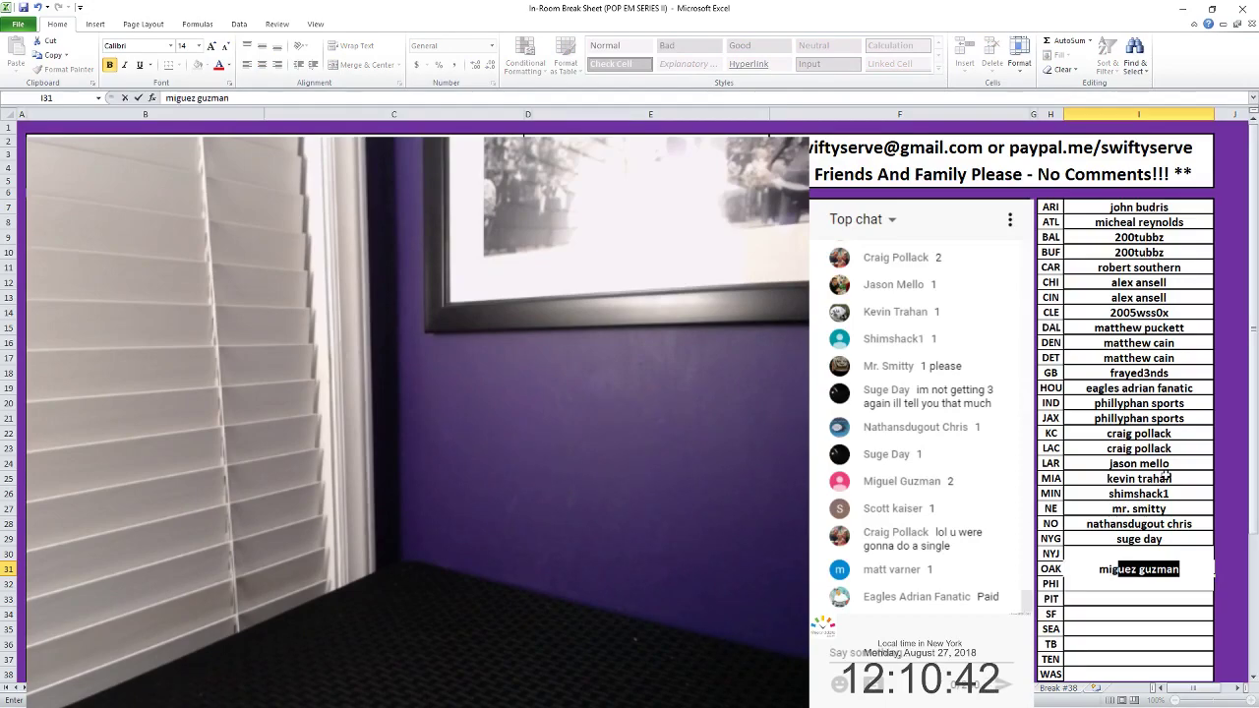
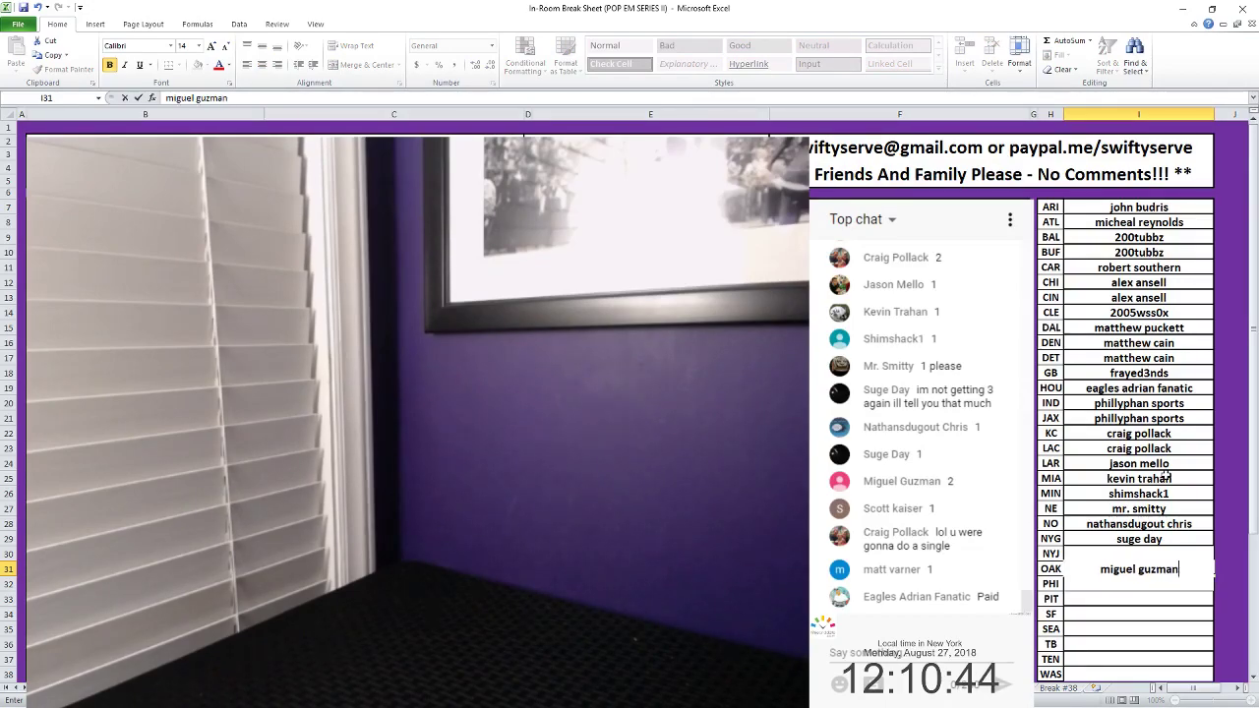
key(Up)
text(miguel)
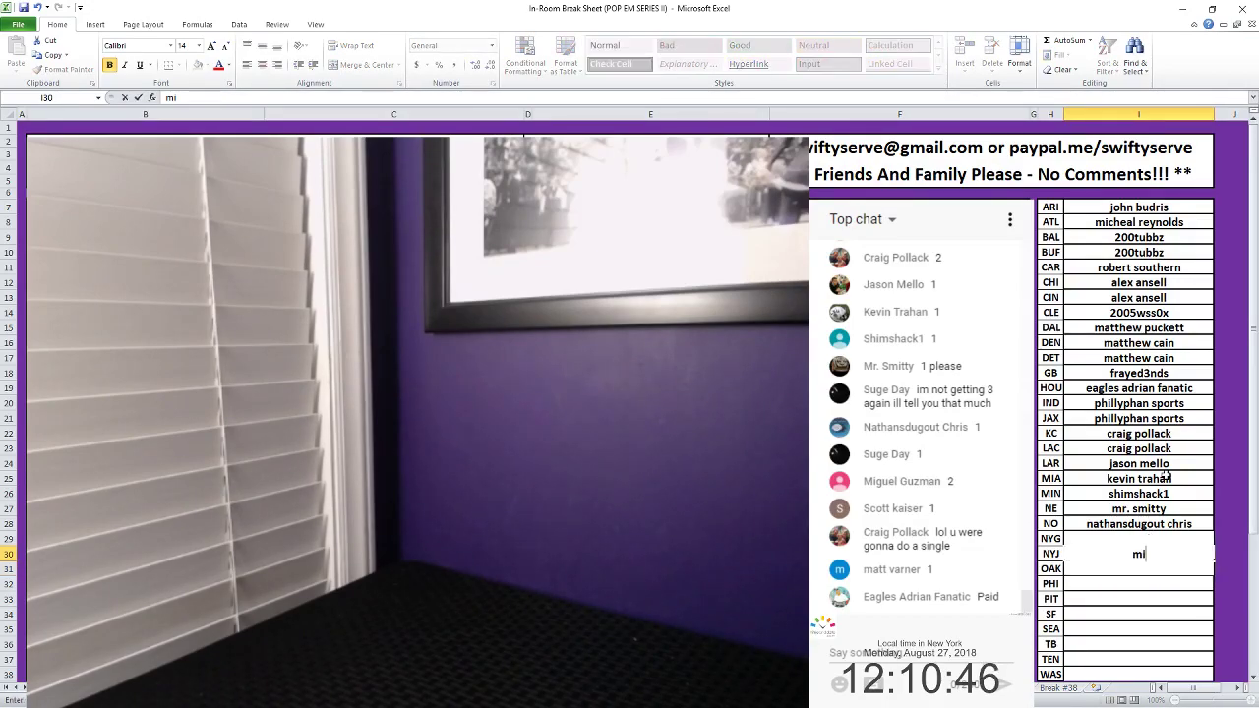
key(Return)
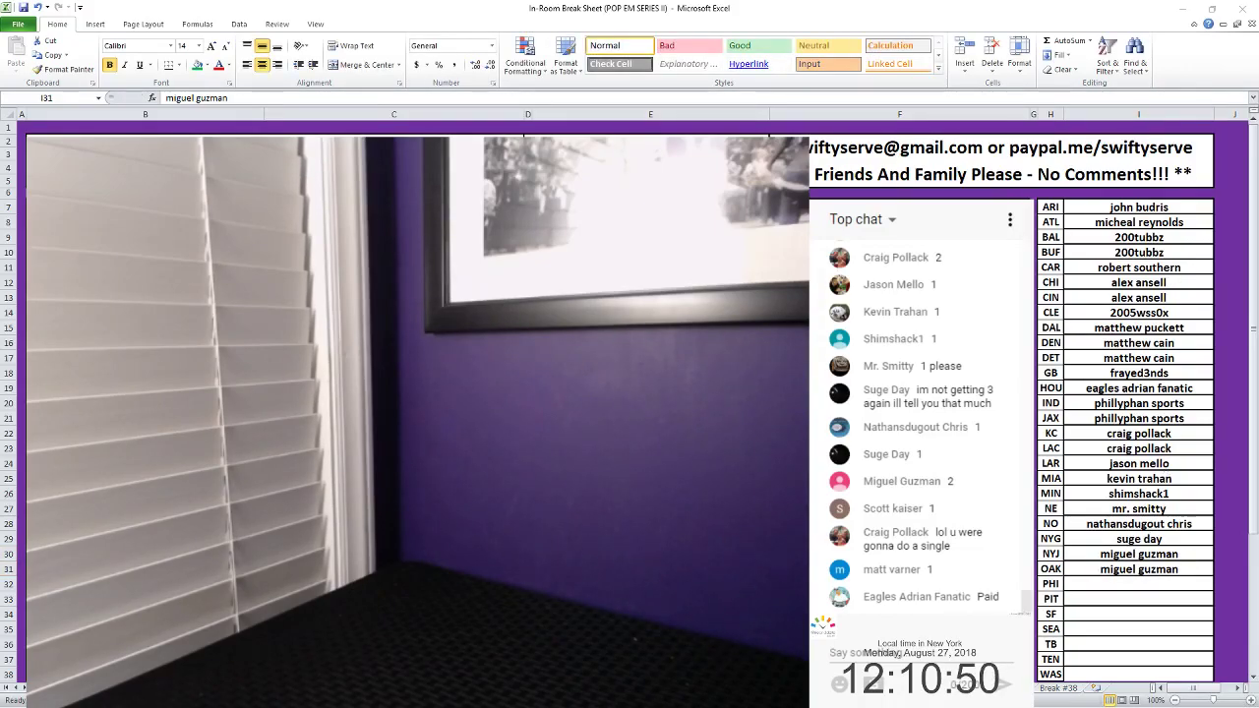
Clear the PHI cell and enter the buyers for PHI and PIT.
click(1131, 575)
key(Delete)
click(1126, 583)
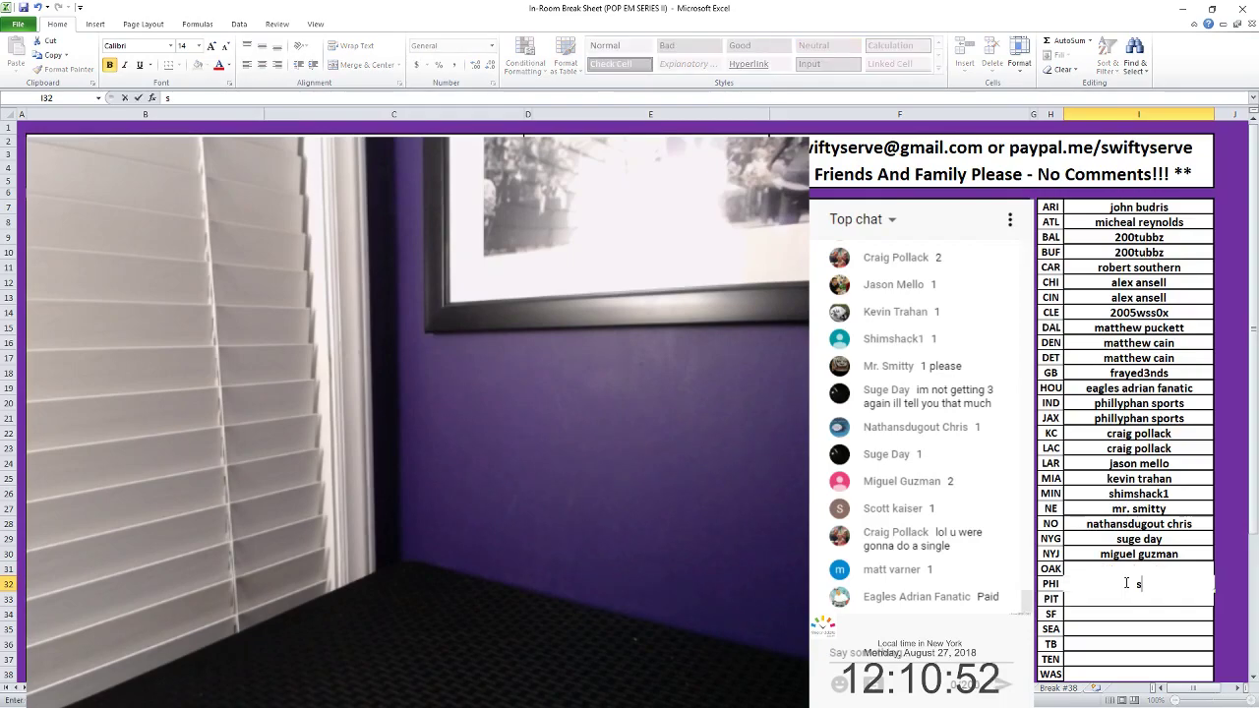
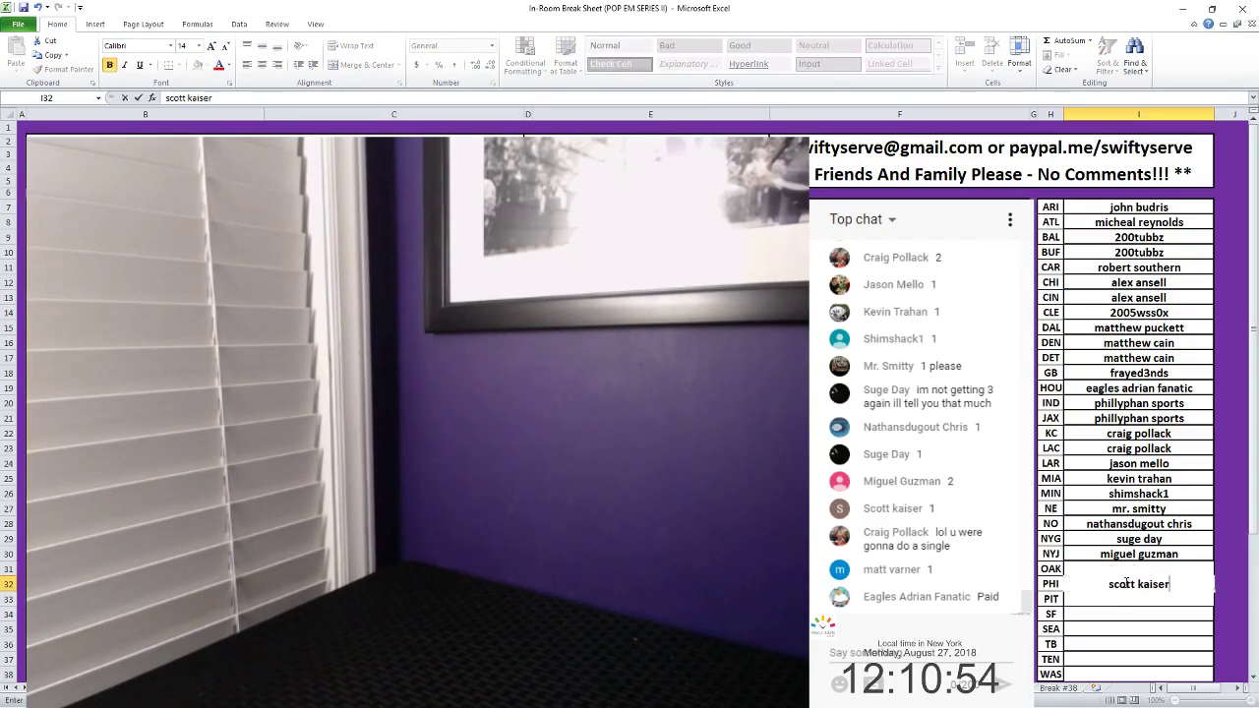
key(Return)
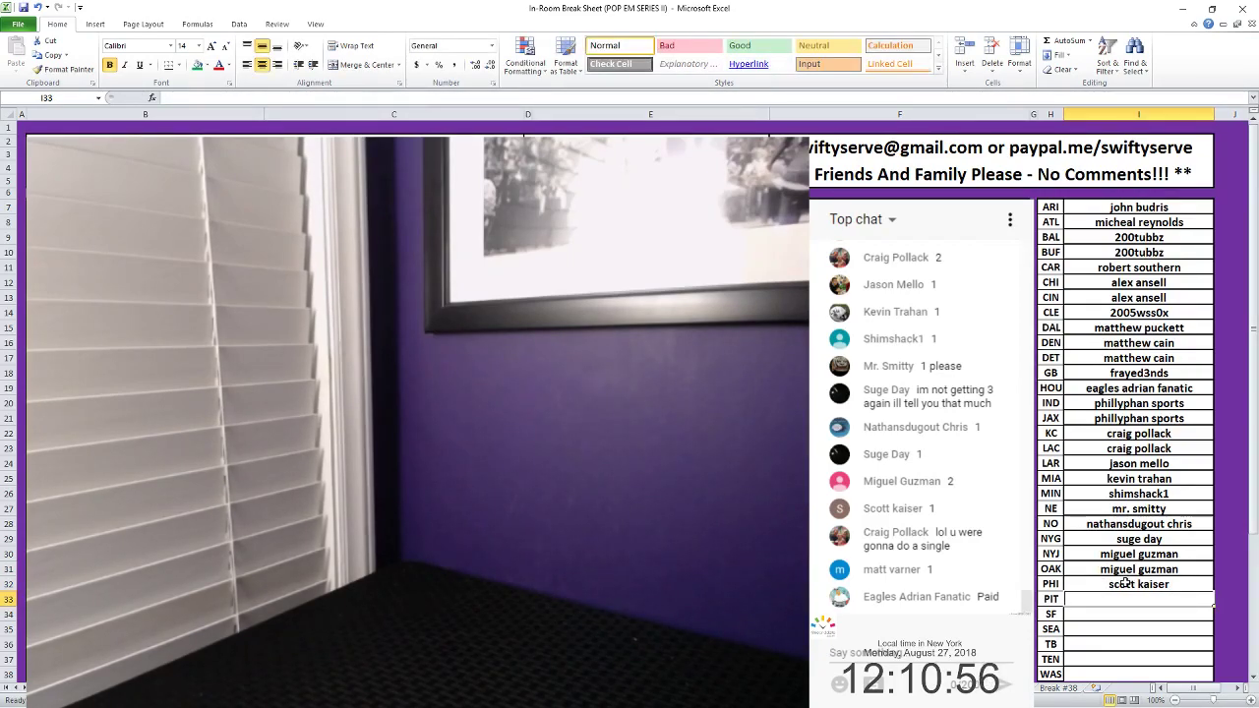
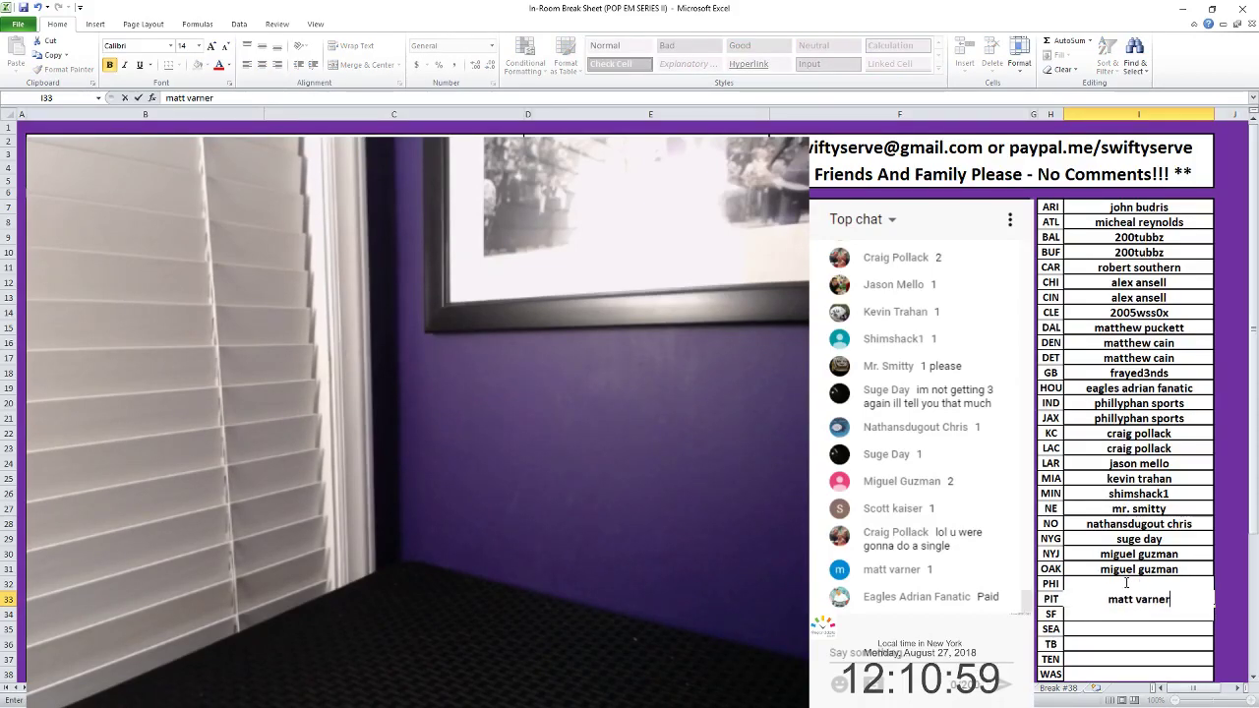
key(Return)
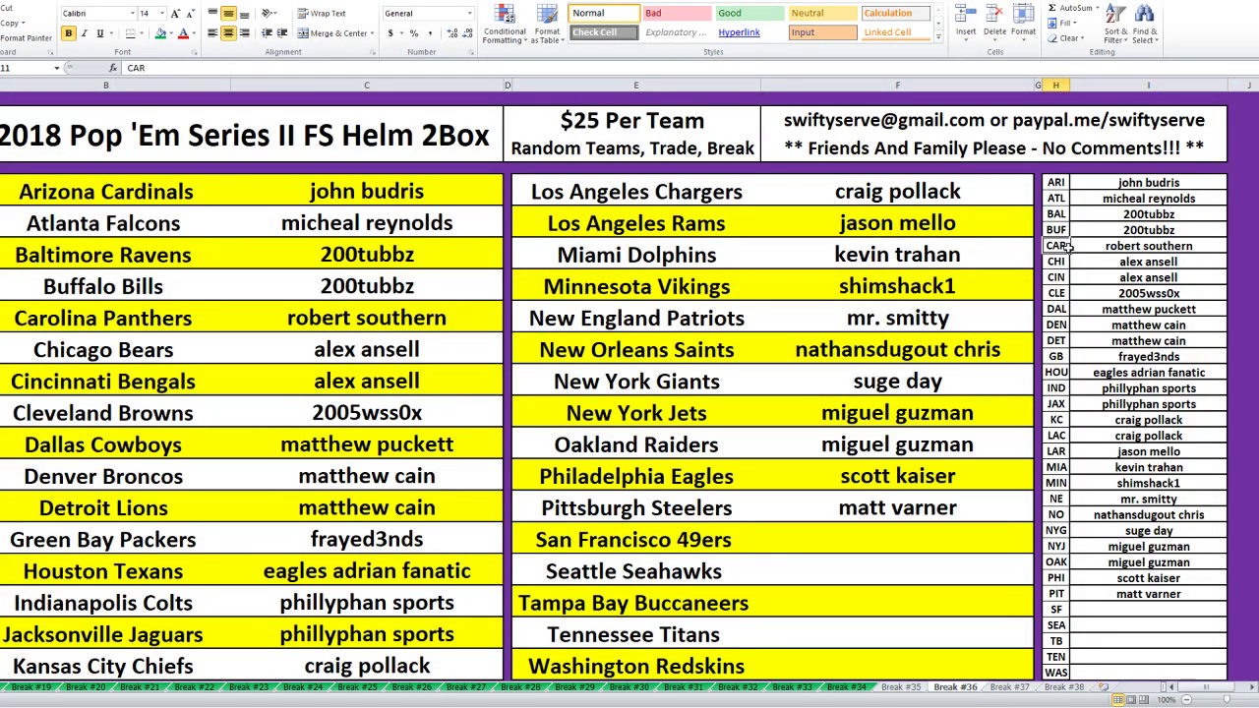
Select the CAR, HOU, NO, DAL, MIN, LAR, DEN and DET rows in H:I and fill them green.
drag(1058, 246, 1082, 246)
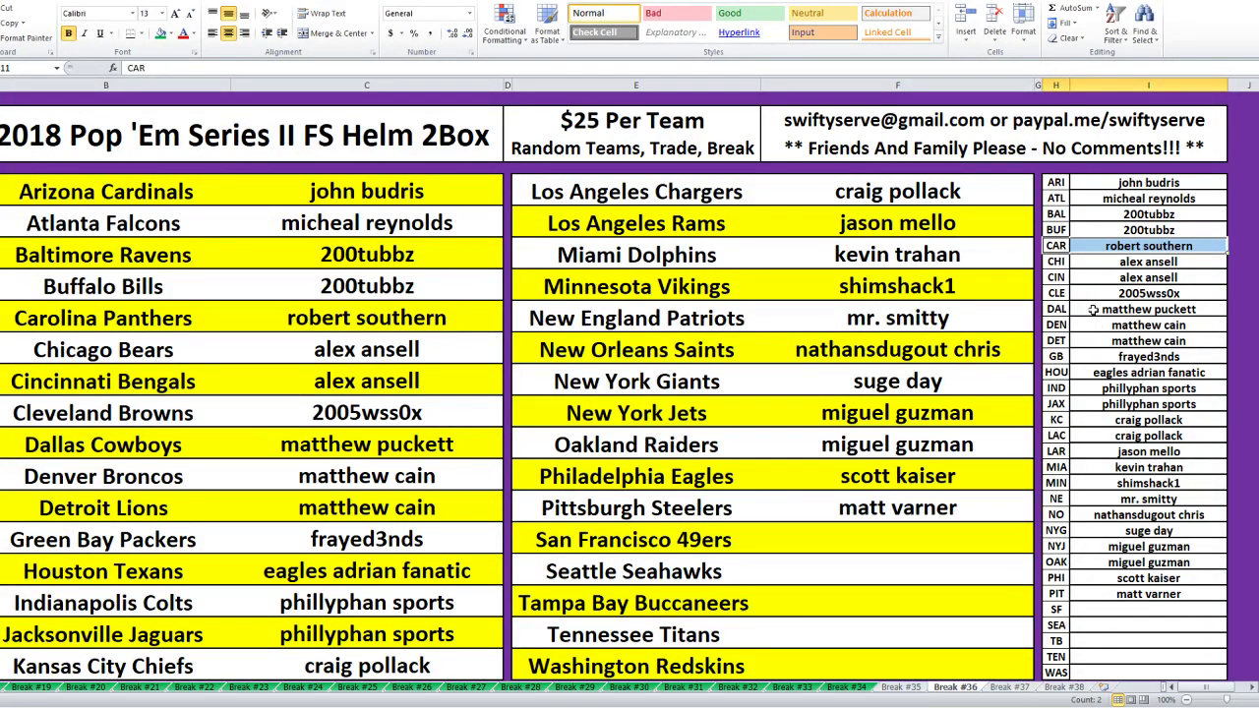
drag(1062, 377, 1096, 371)
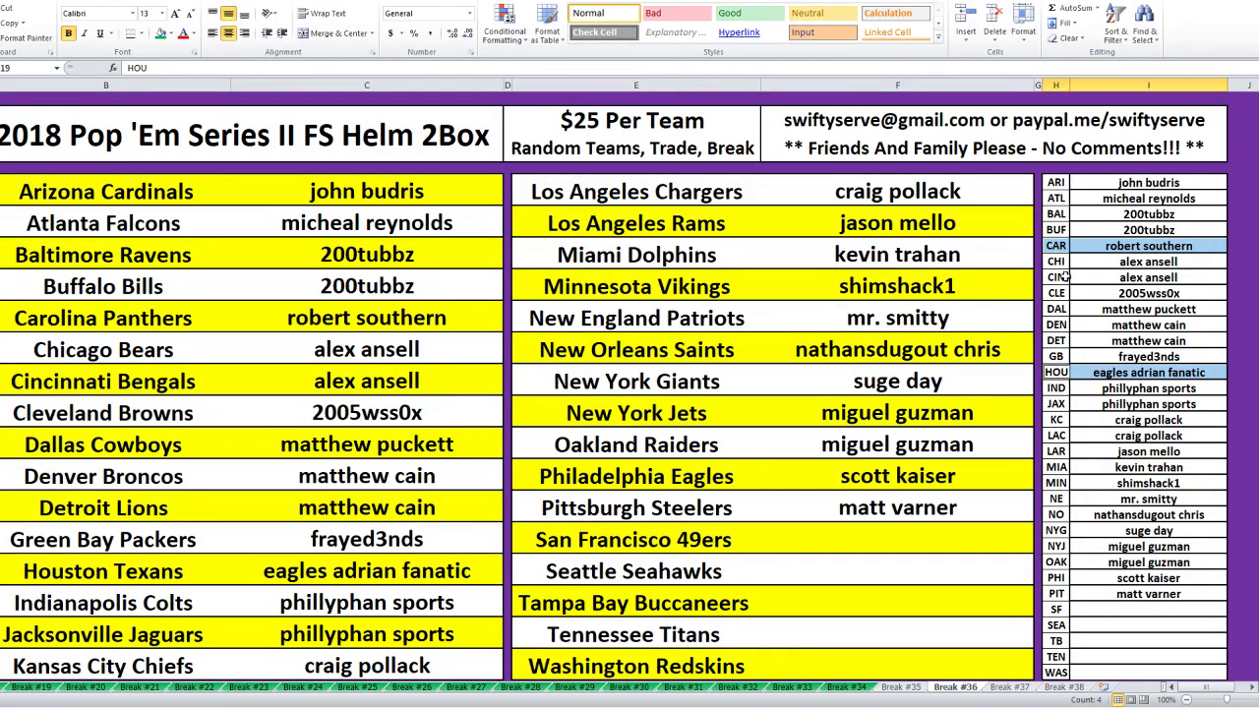
drag(1058, 516, 1100, 522)
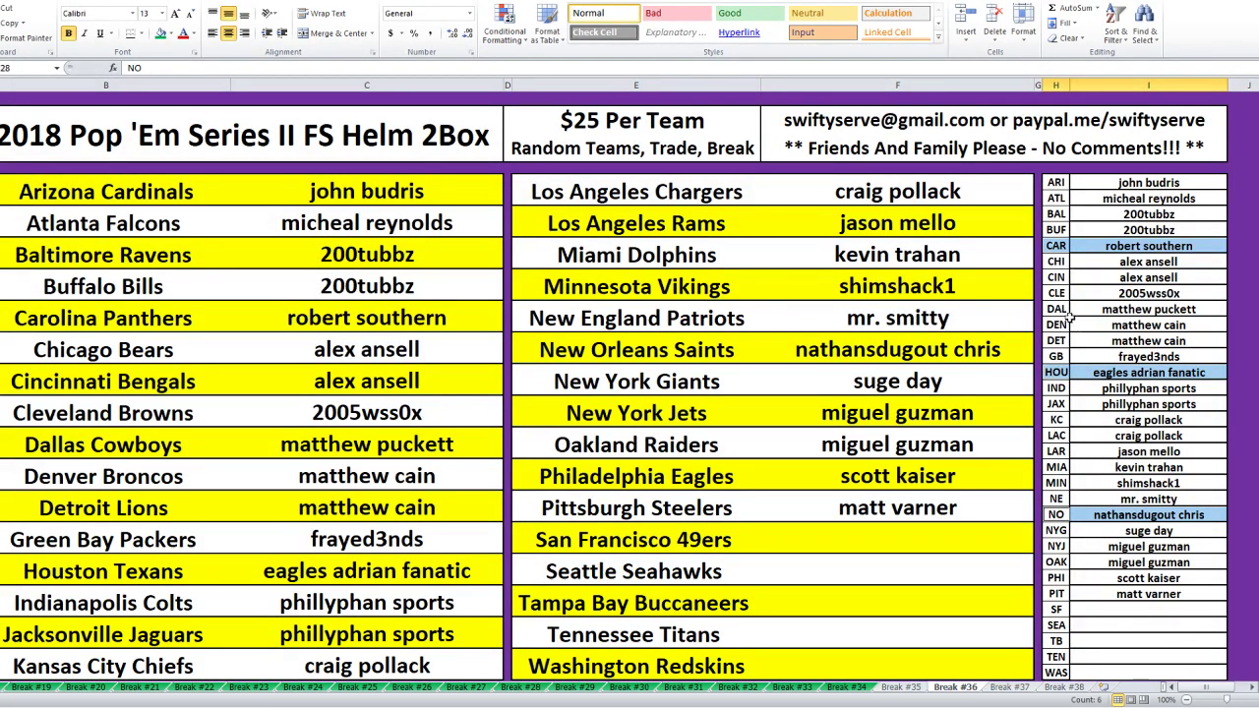
drag(1062, 309, 1085, 309)
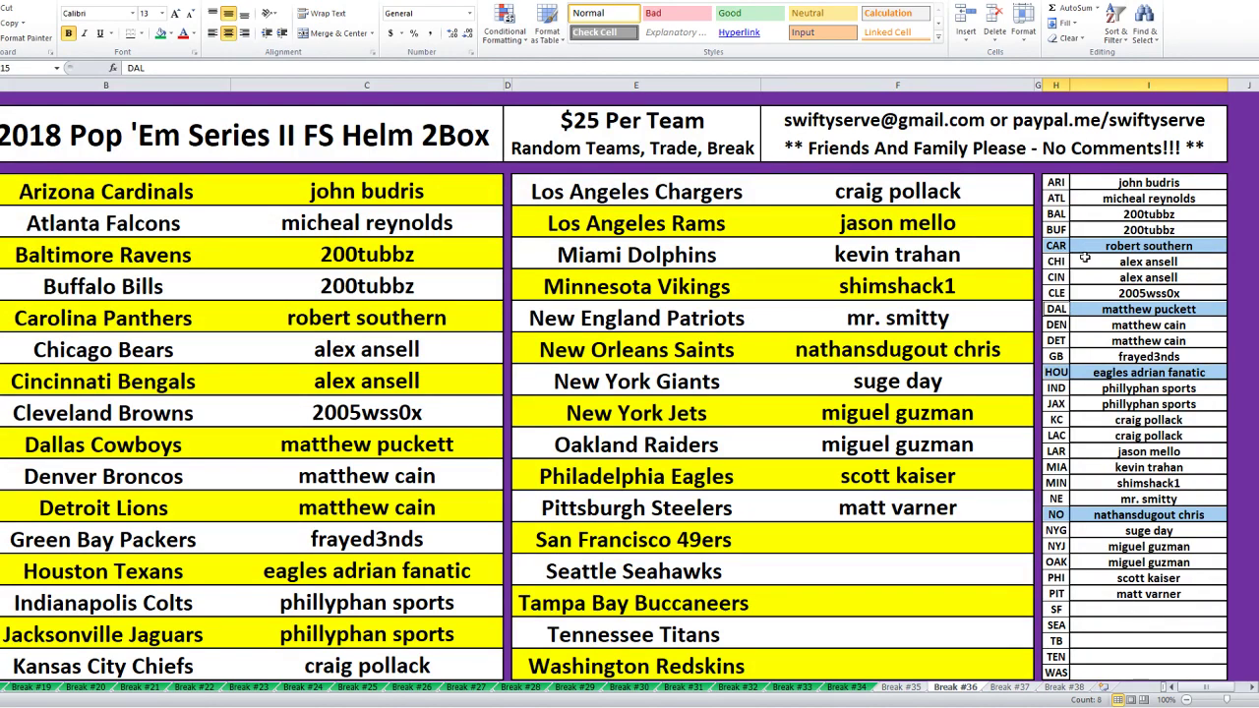
drag(1058, 482, 1088, 482)
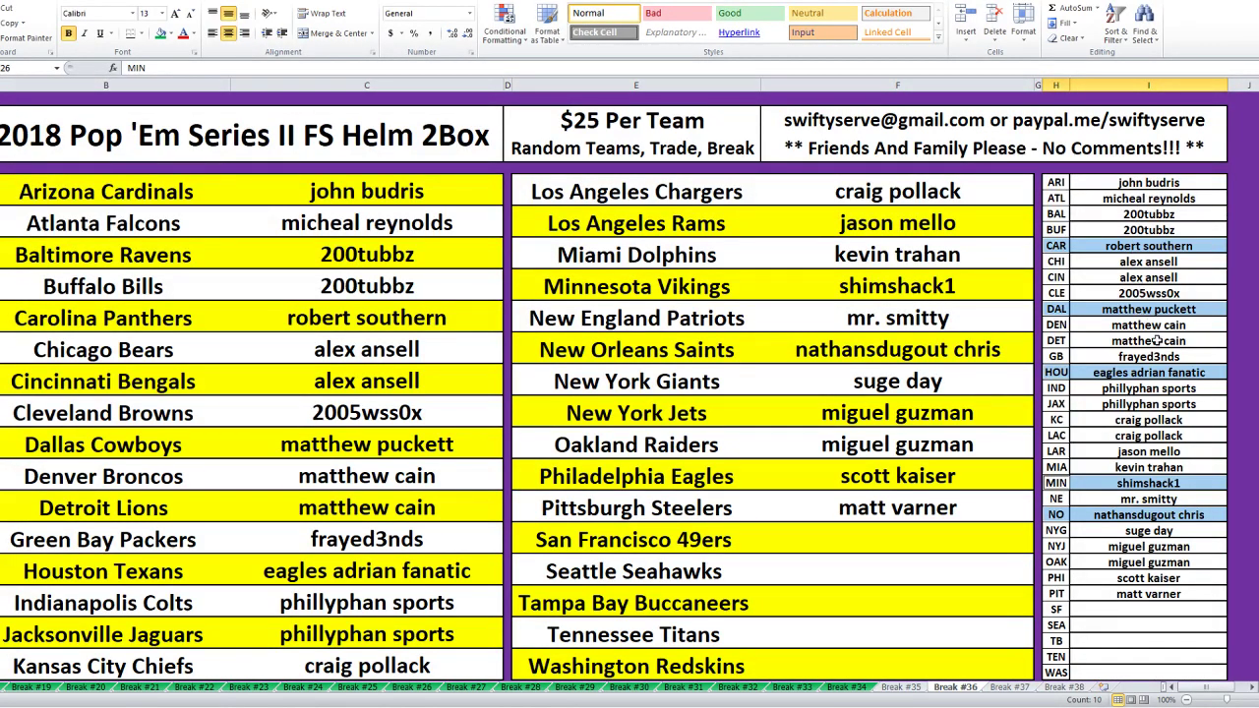
ctrl+click(1060, 451)
drag(1065, 450, 1086, 450)
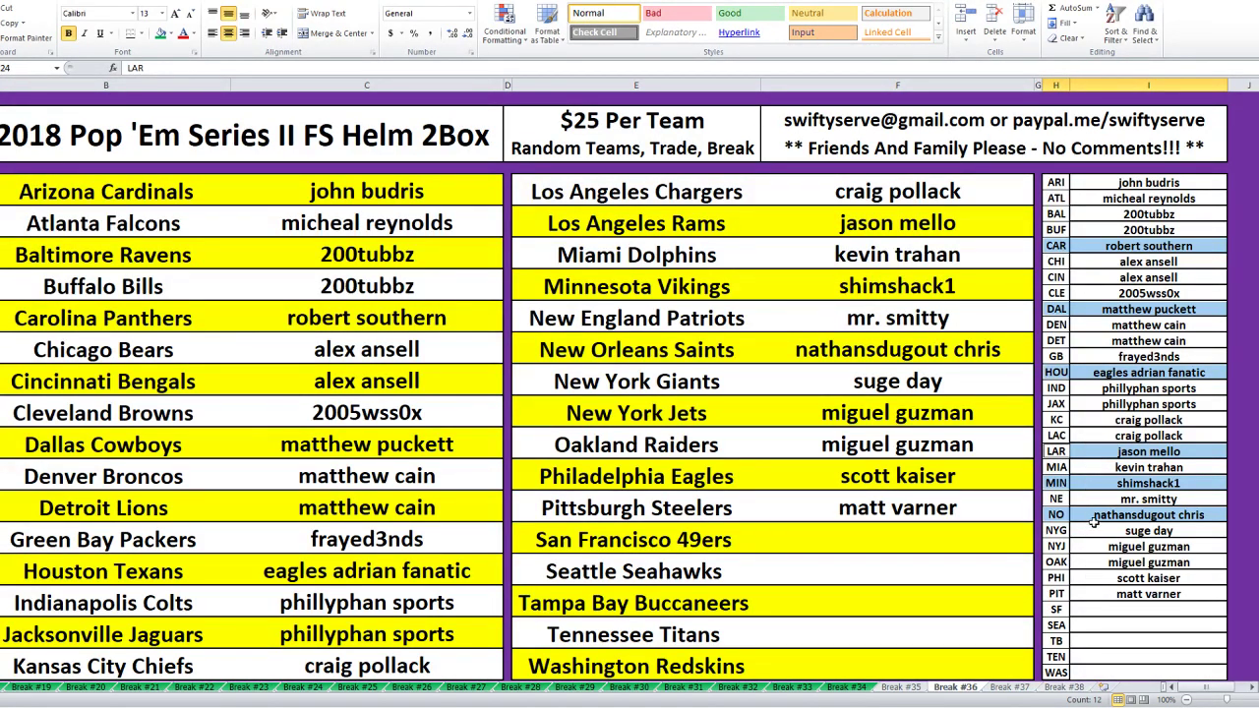
drag(1054, 325, 1072, 341)
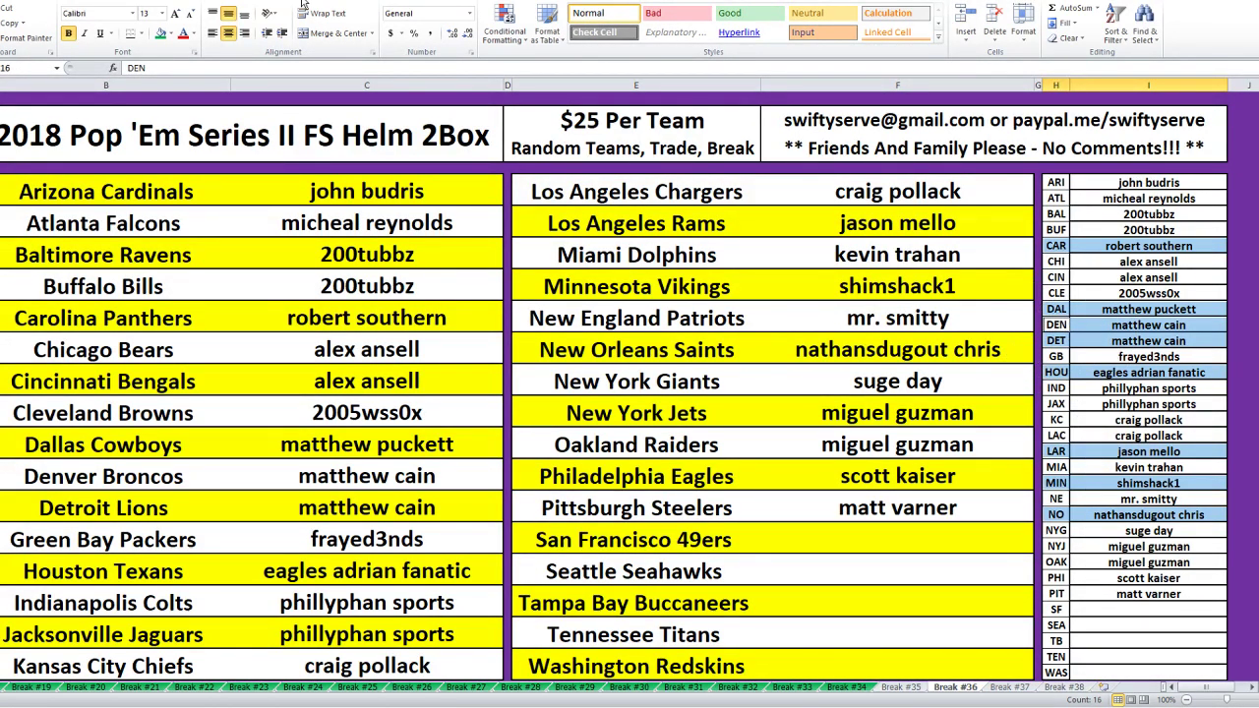
click(160, 32)
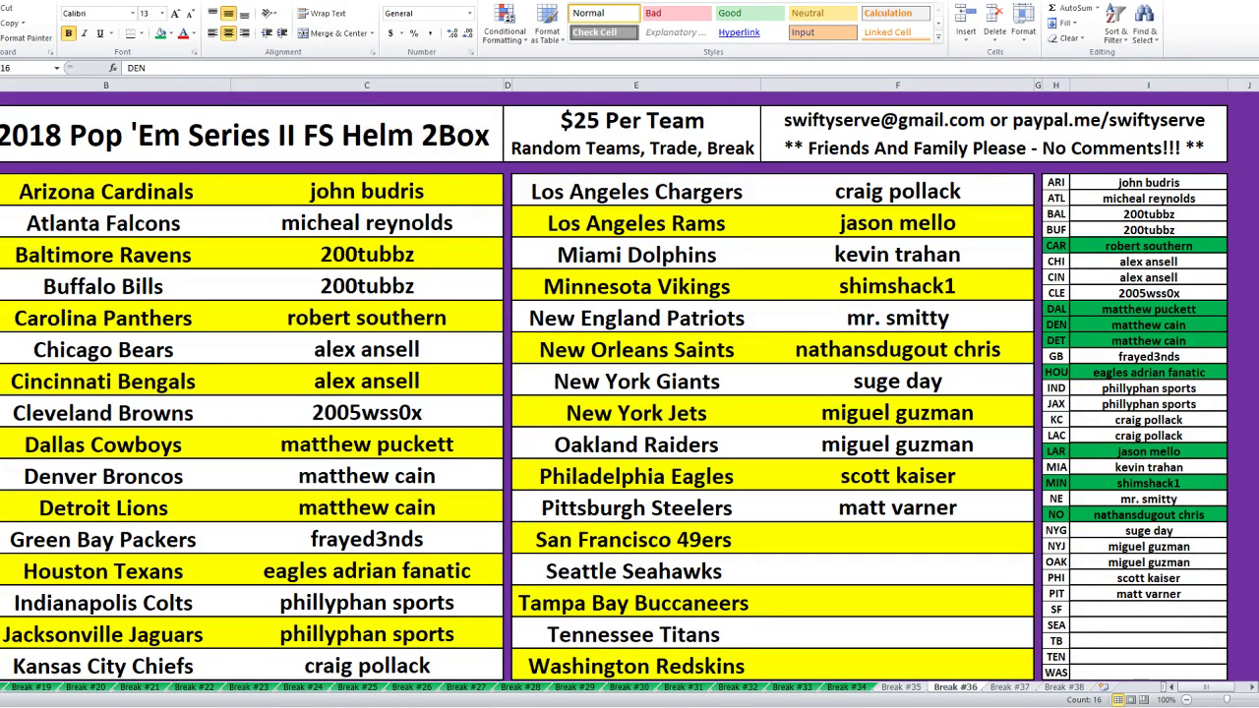
Type the buyer names into the empty SF and SEA cells of column I.
click(1157, 608)
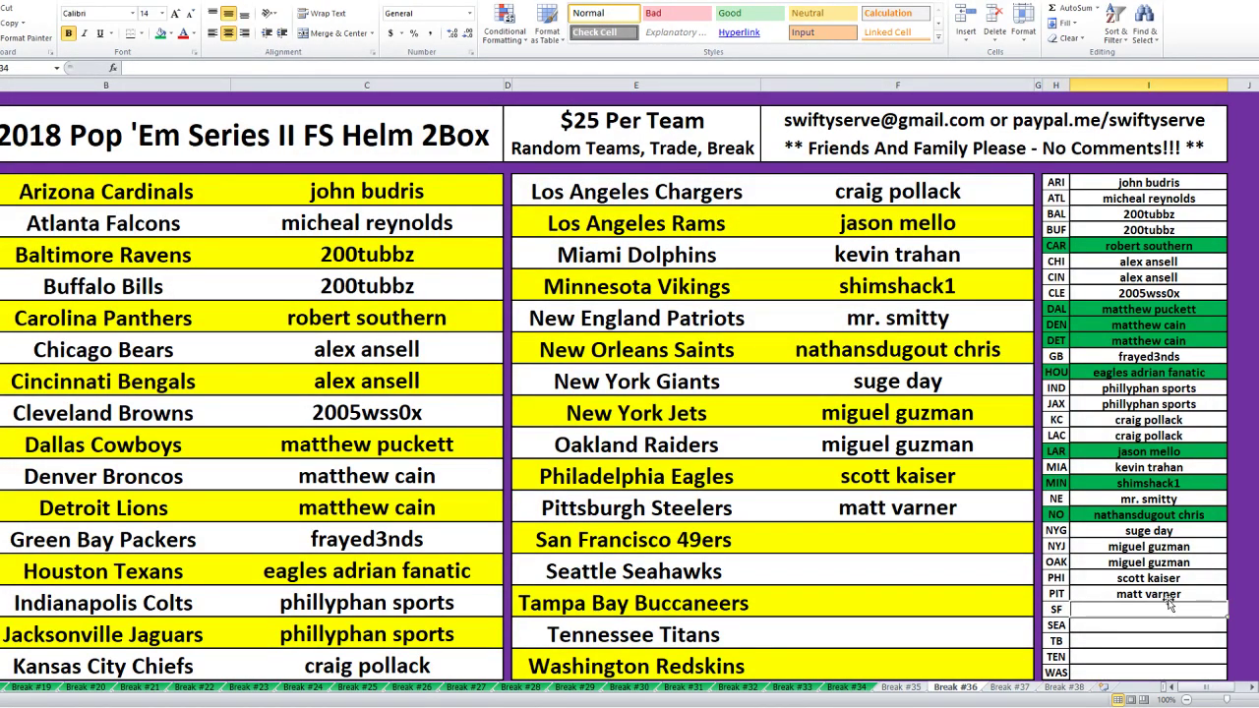
text(lima)
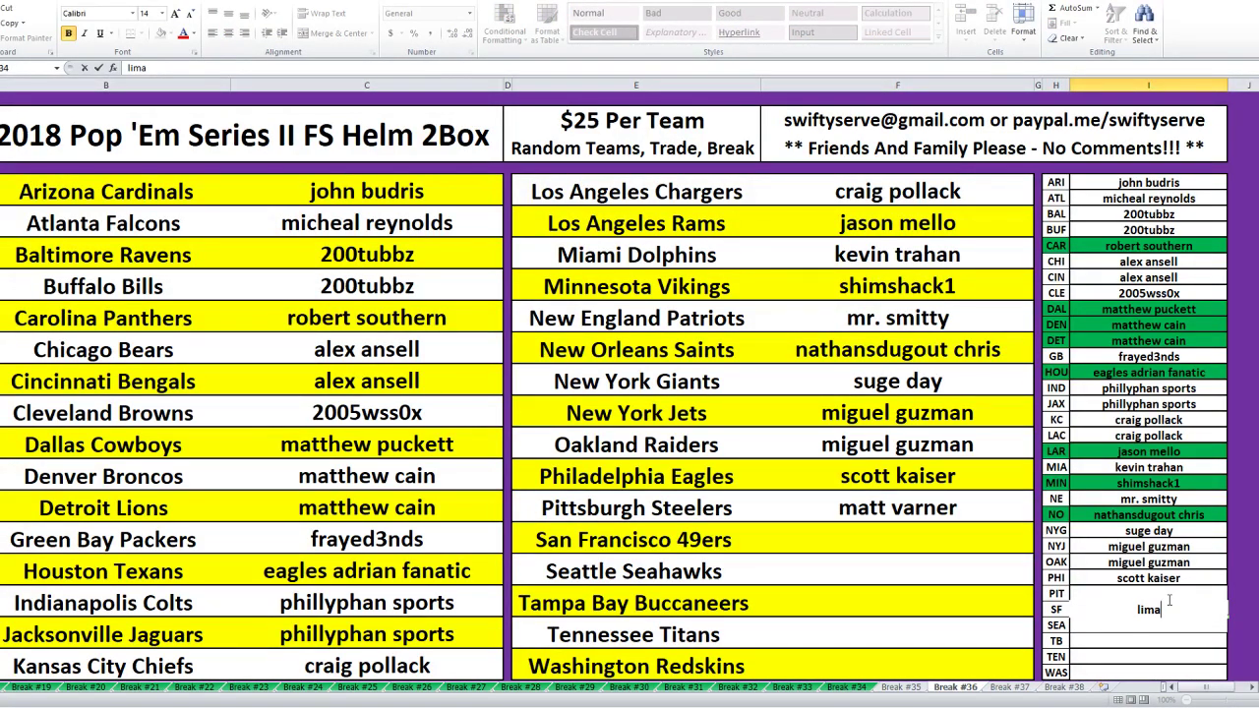
text(261982)
click(1169, 595)
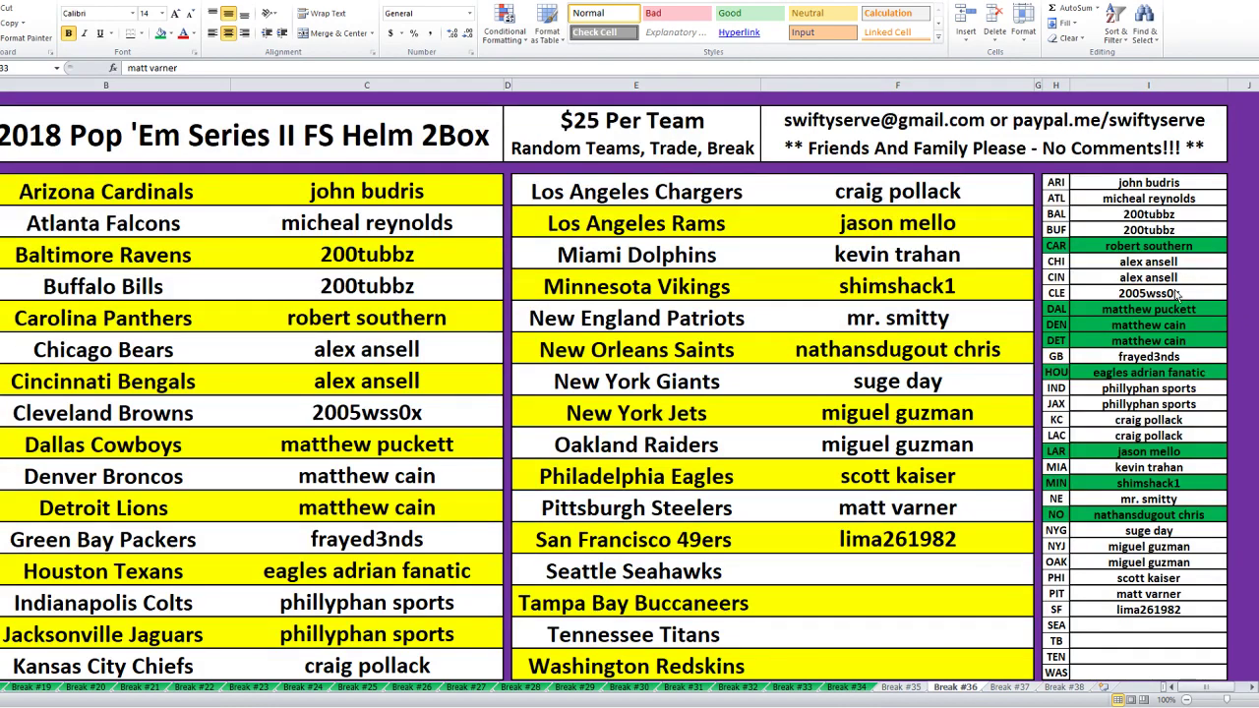
key(alt+Tab)
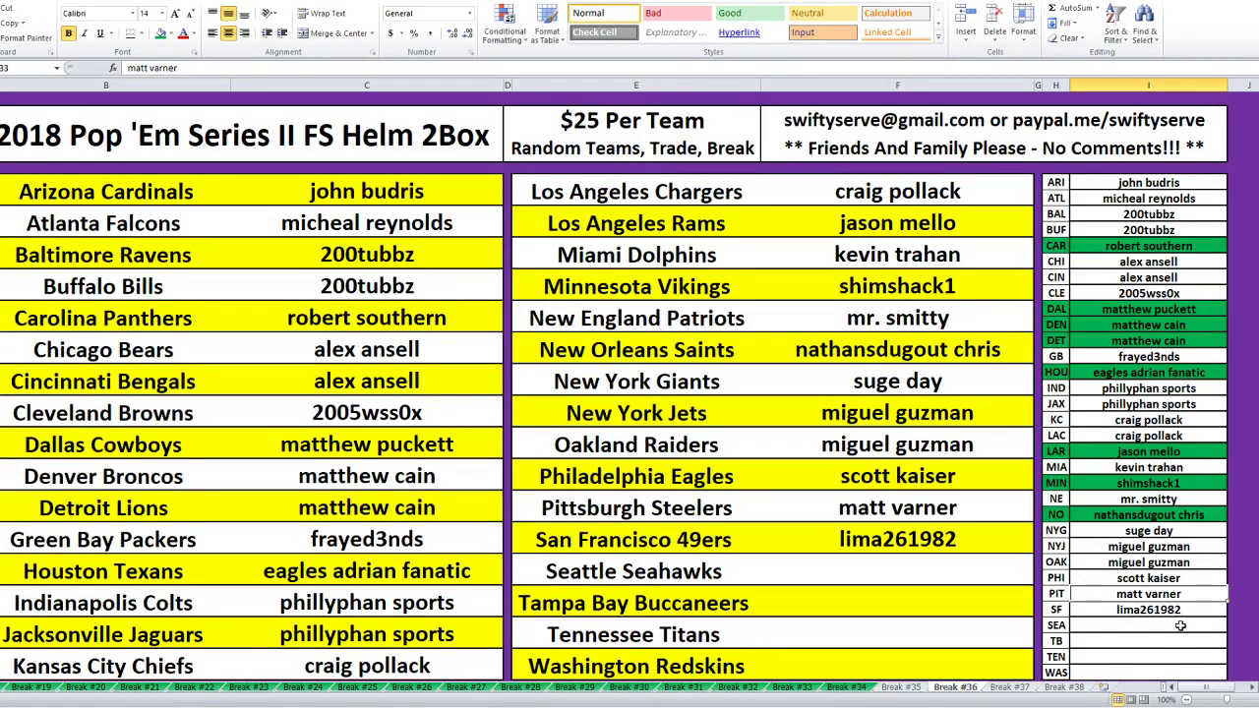
click(1180, 626)
text(barry la)
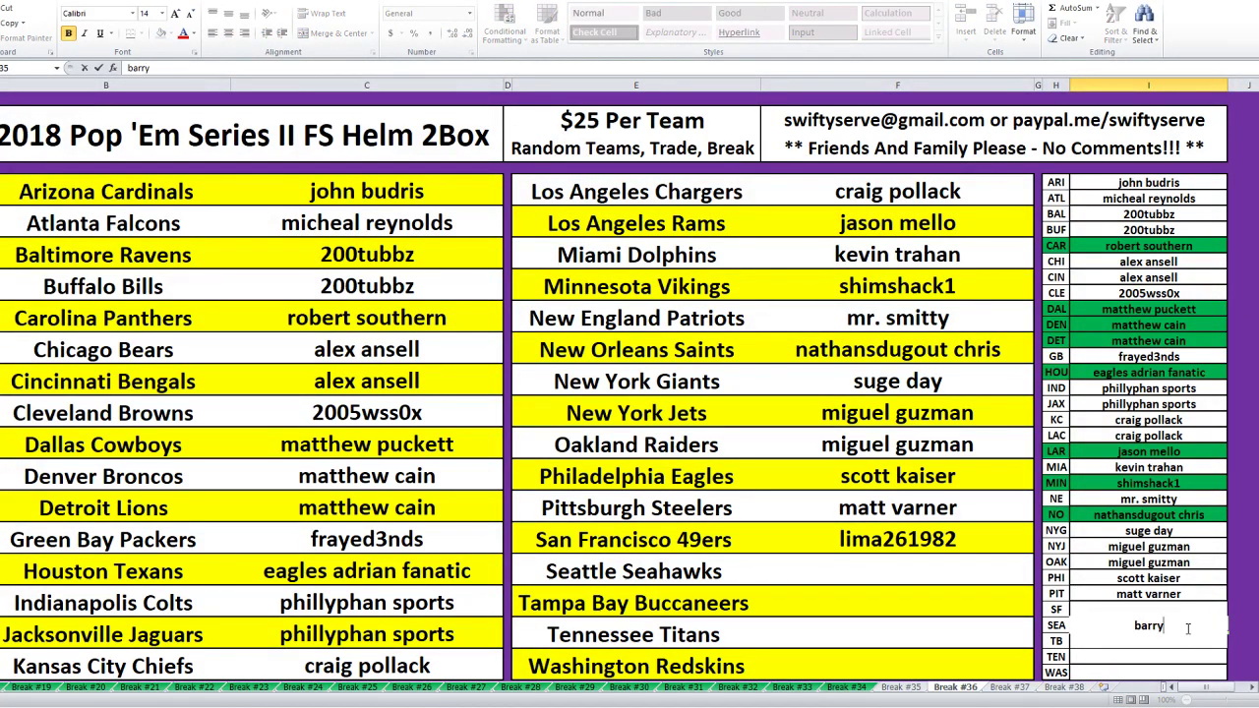
key(Return)
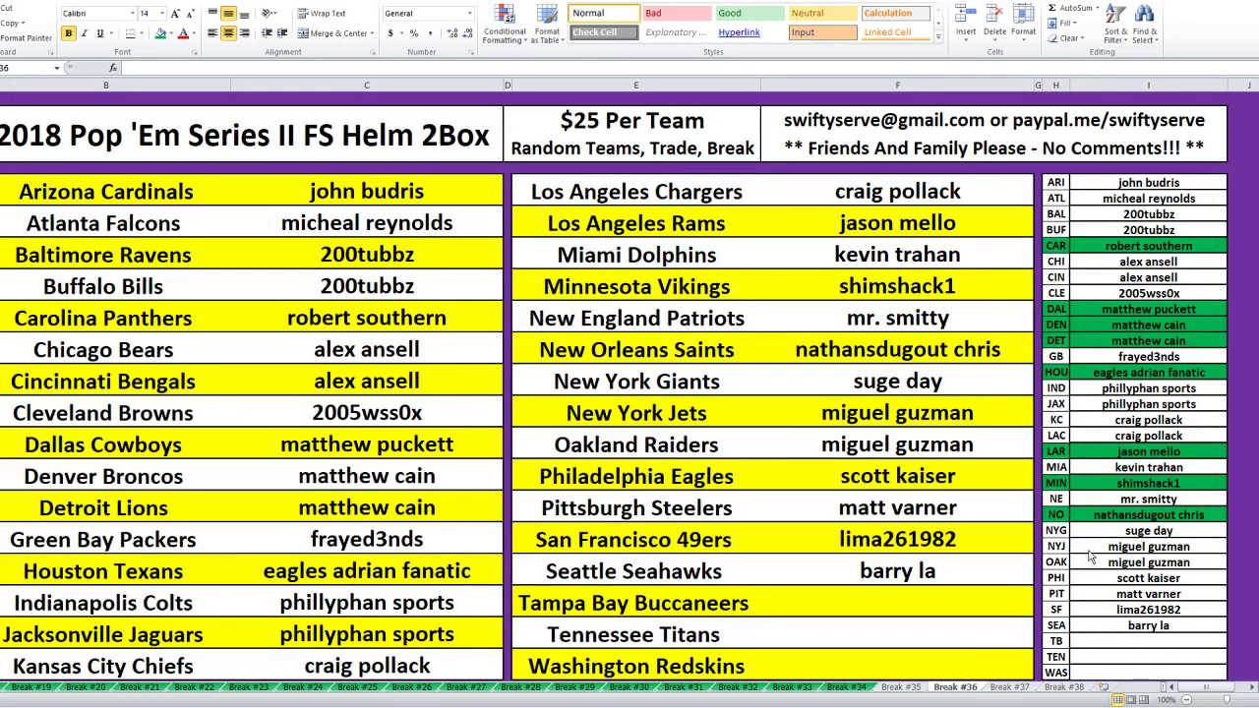
Fill the NYG and ARI team rows green.
drag(1055, 530, 1117, 530)
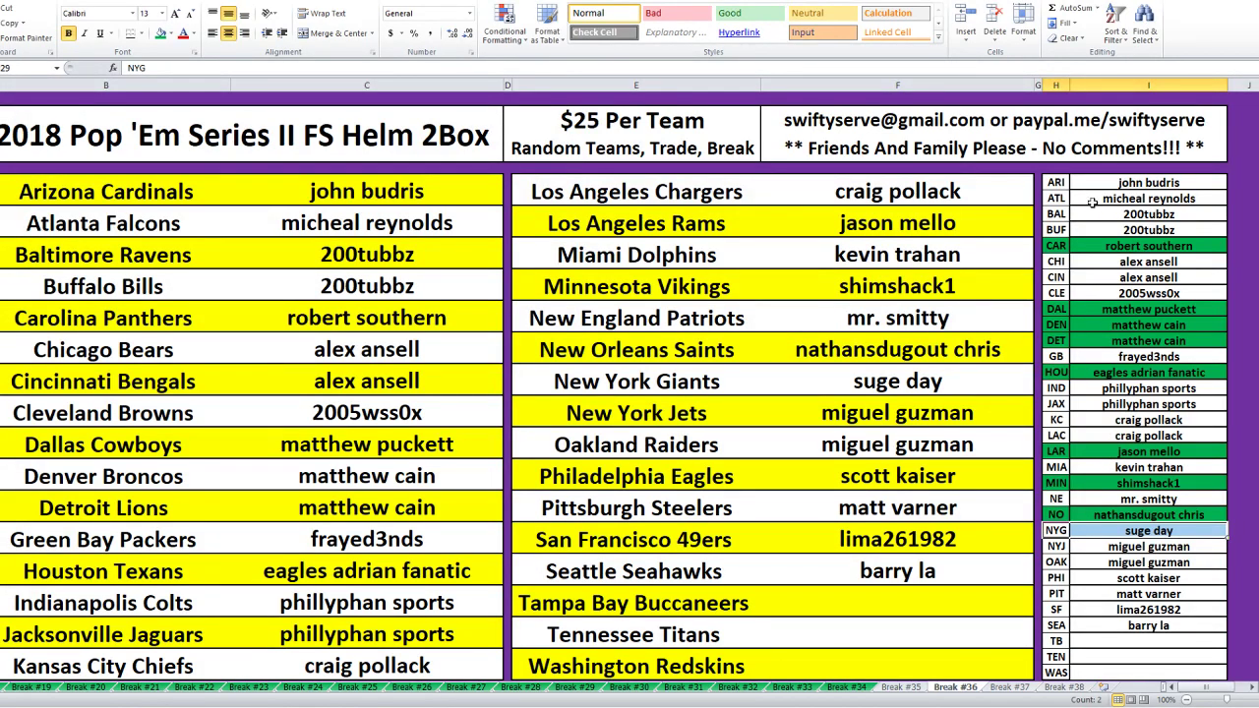
drag(1058, 183, 1085, 183)
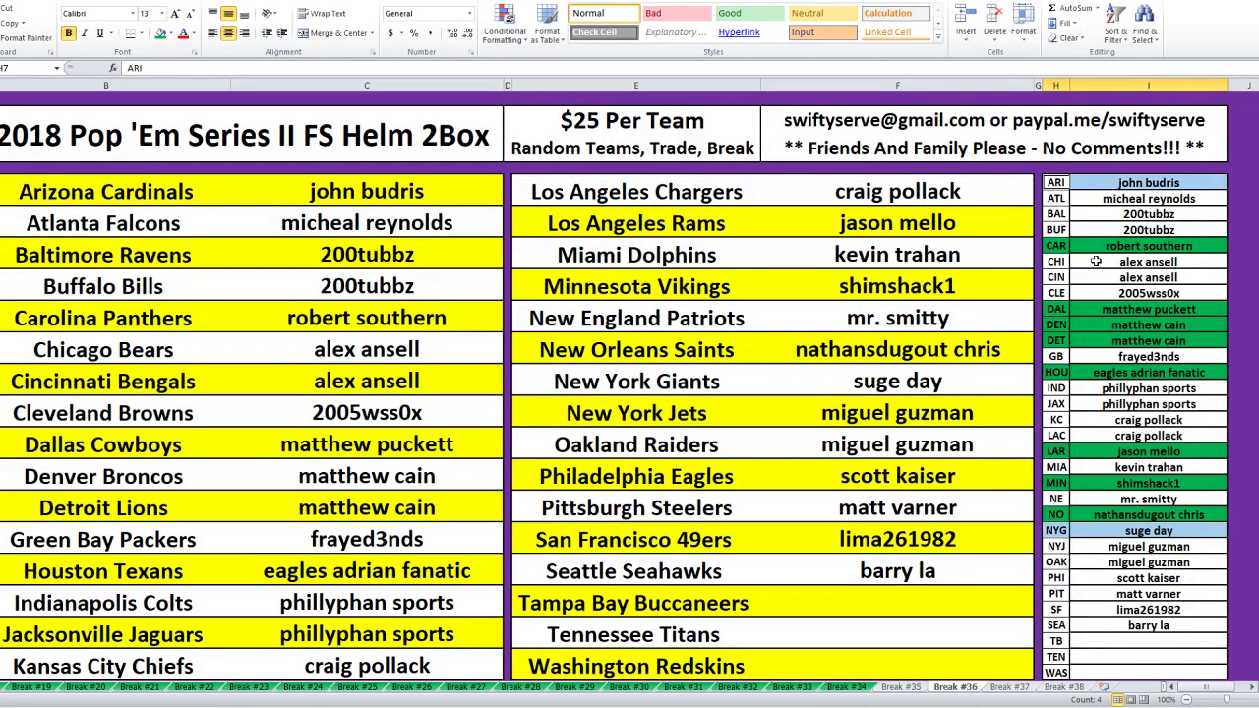
click(161, 32)
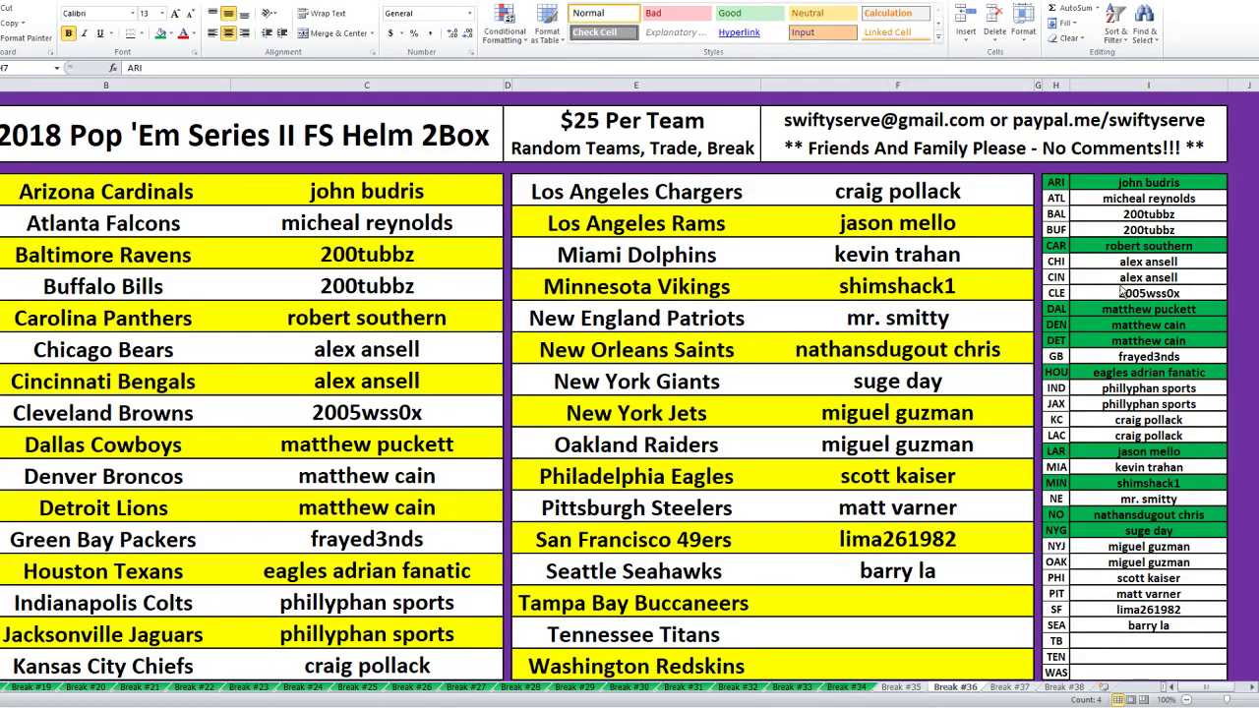
Fill the BAL, NE, MIA, CHI, CIN, CLE, PHI, KC and LAC rows green.
click(1058, 213)
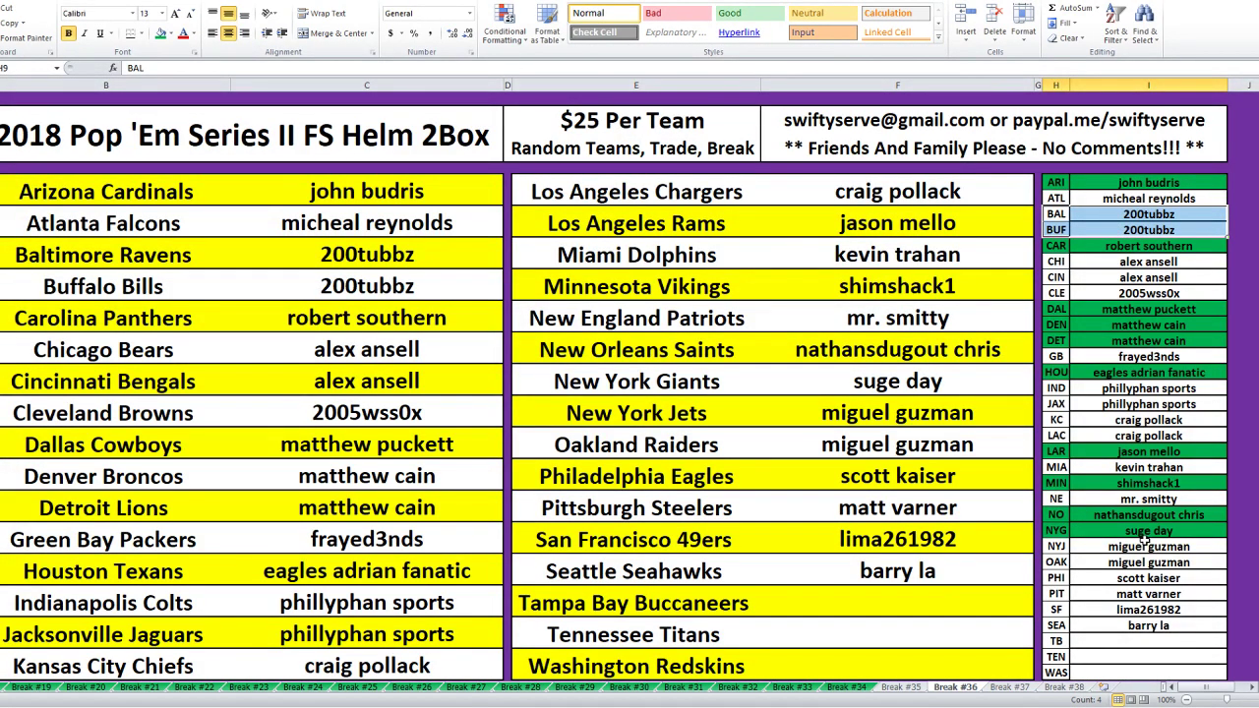
ctrl+drag(1055, 500, 1097, 495)
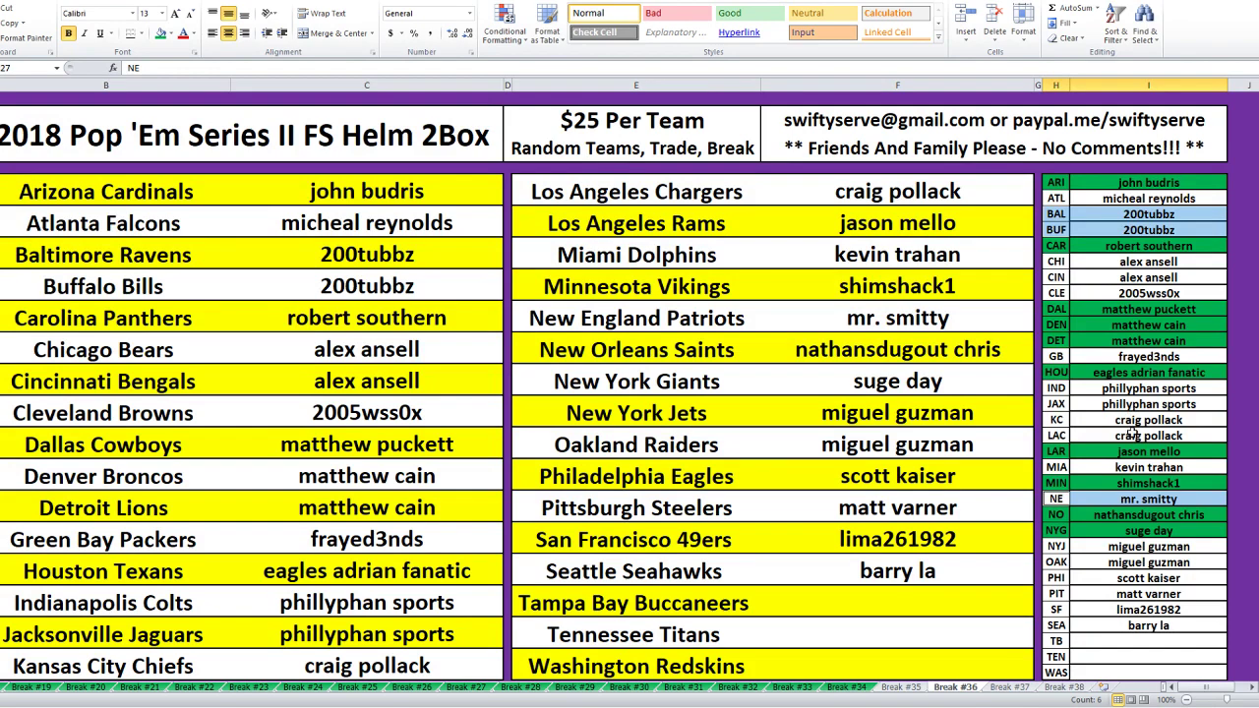
ctrl+drag(1055, 468, 1095, 466)
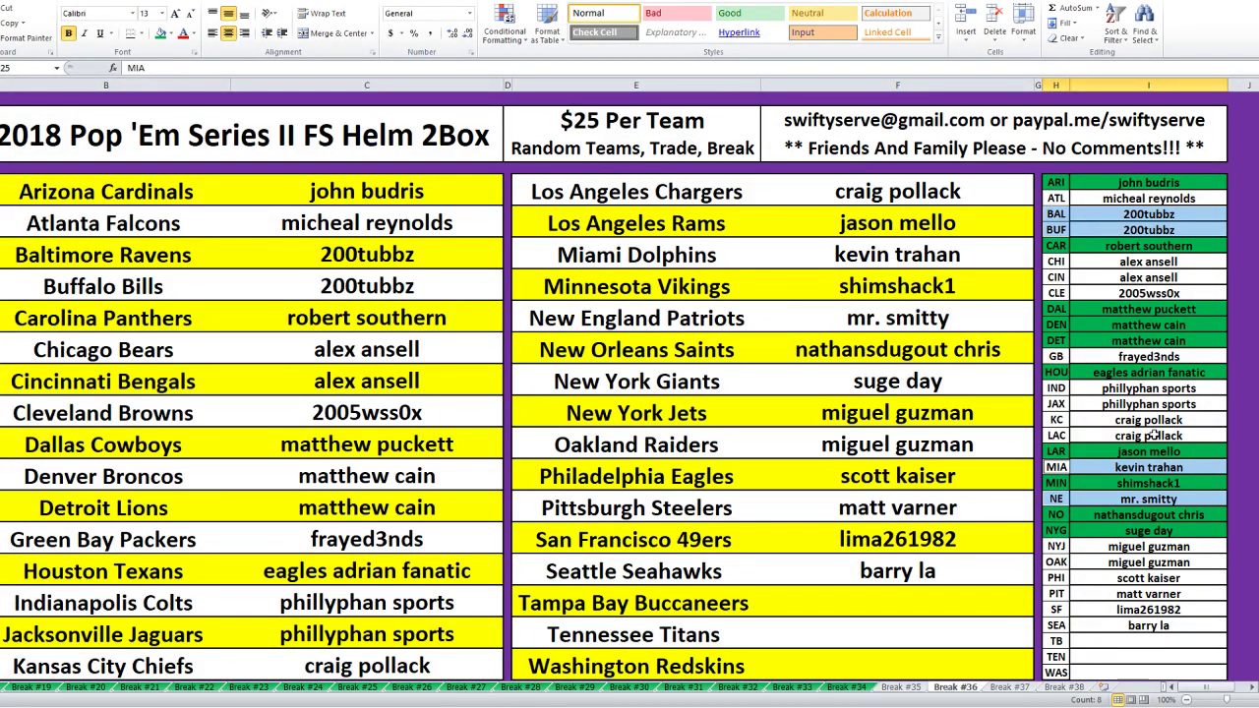
drag(1059, 260, 1082, 271)
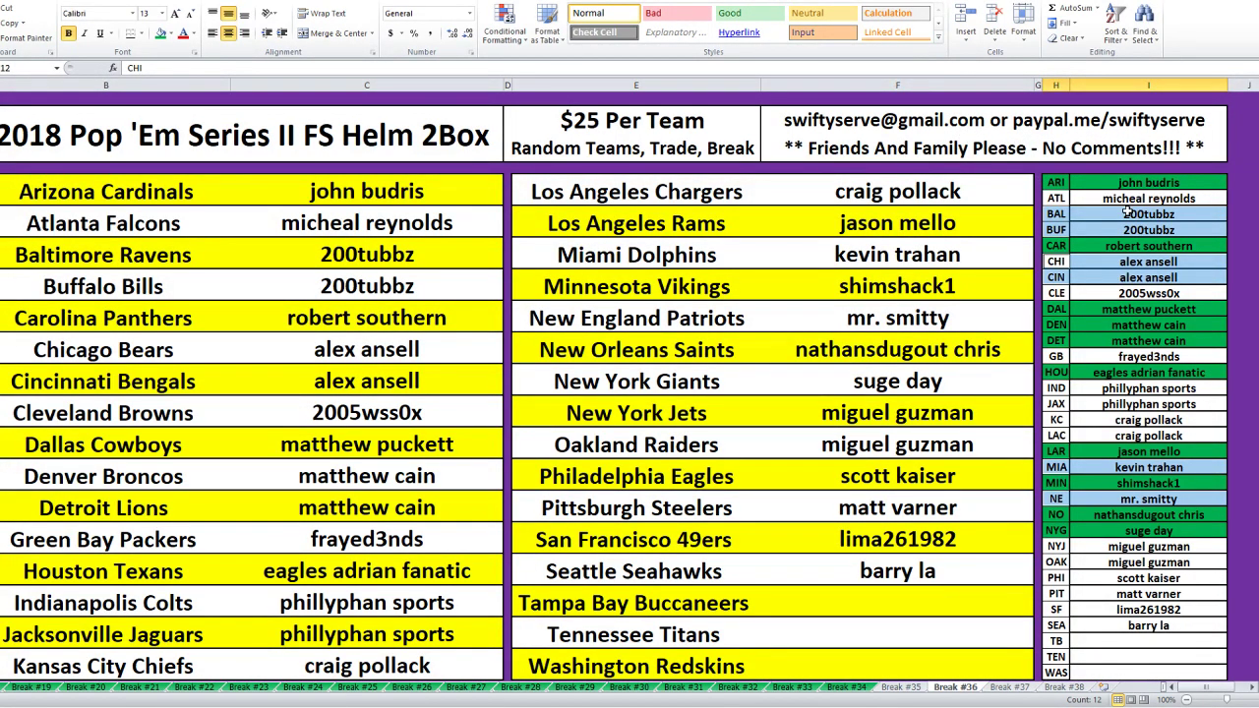
drag(1067, 293, 1121, 294)
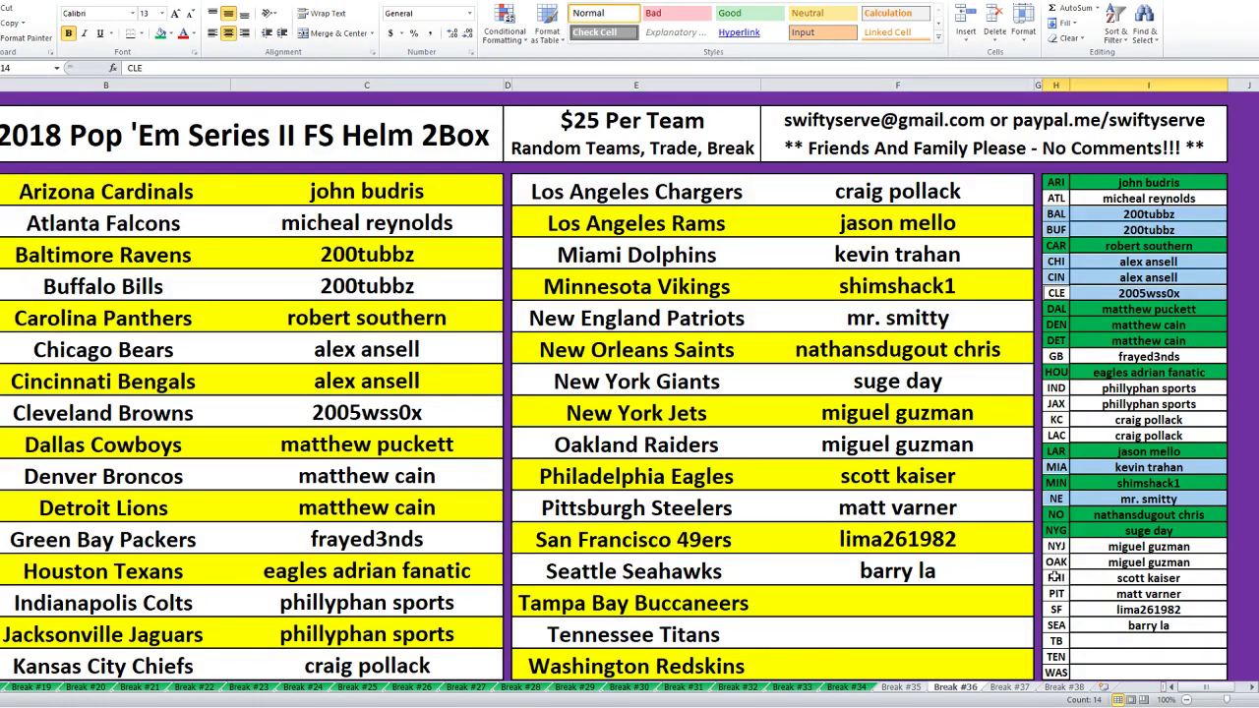
drag(1054, 577, 1090, 578)
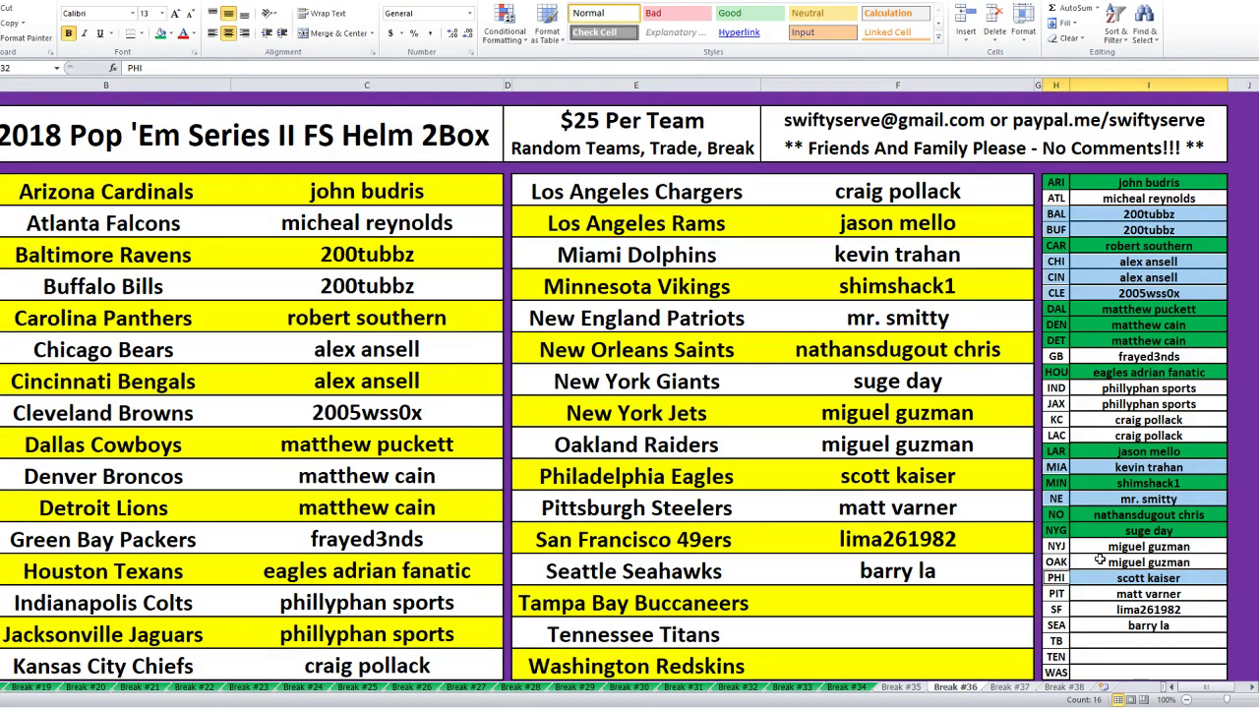
drag(1067, 420, 1107, 436)
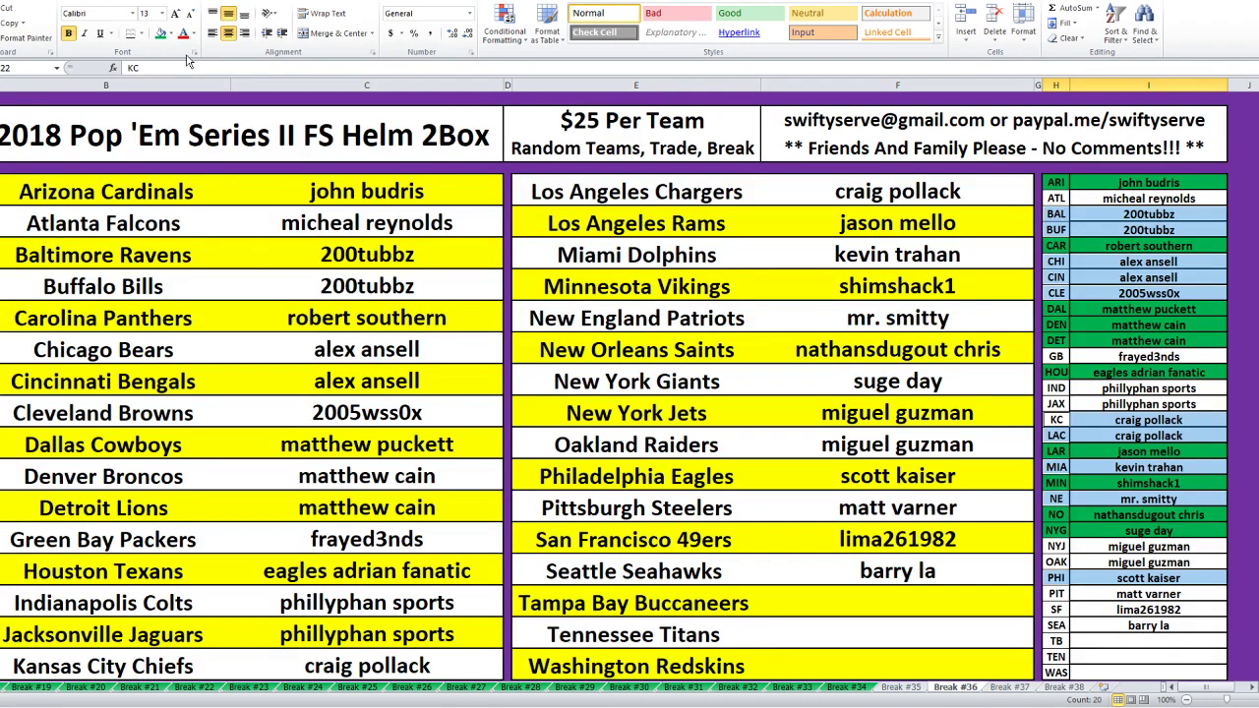
click(160, 32)
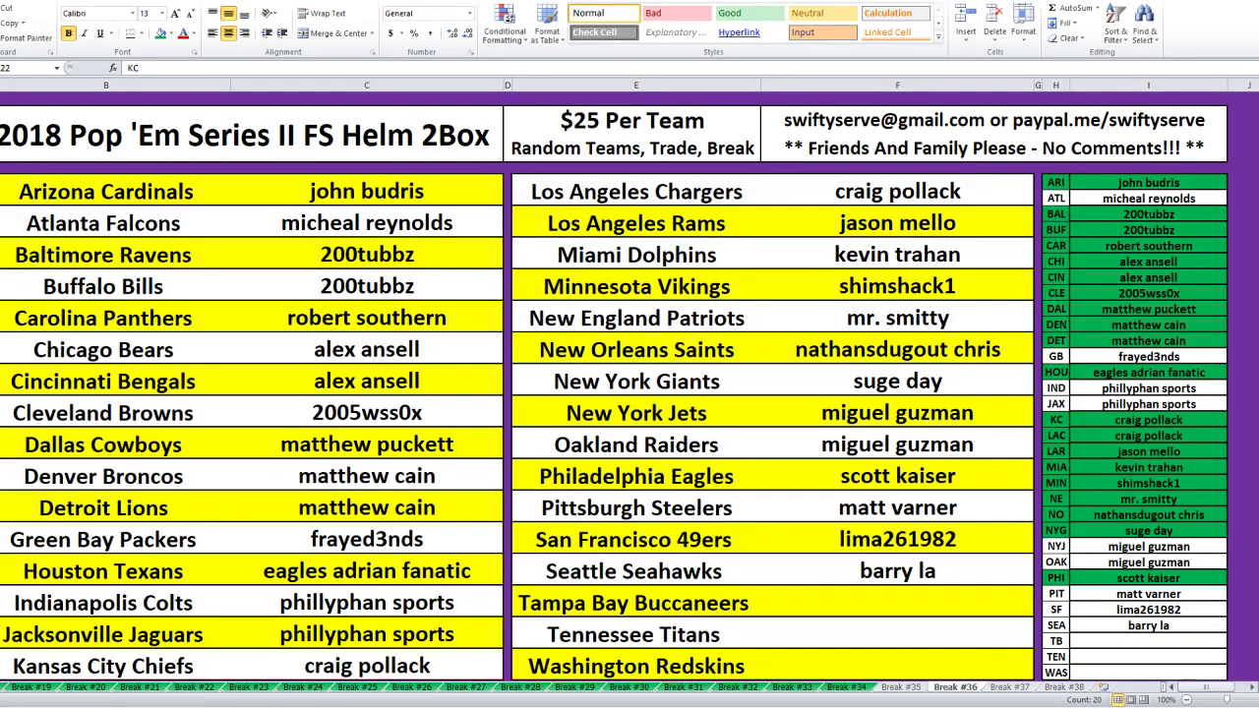
click(1147, 629)
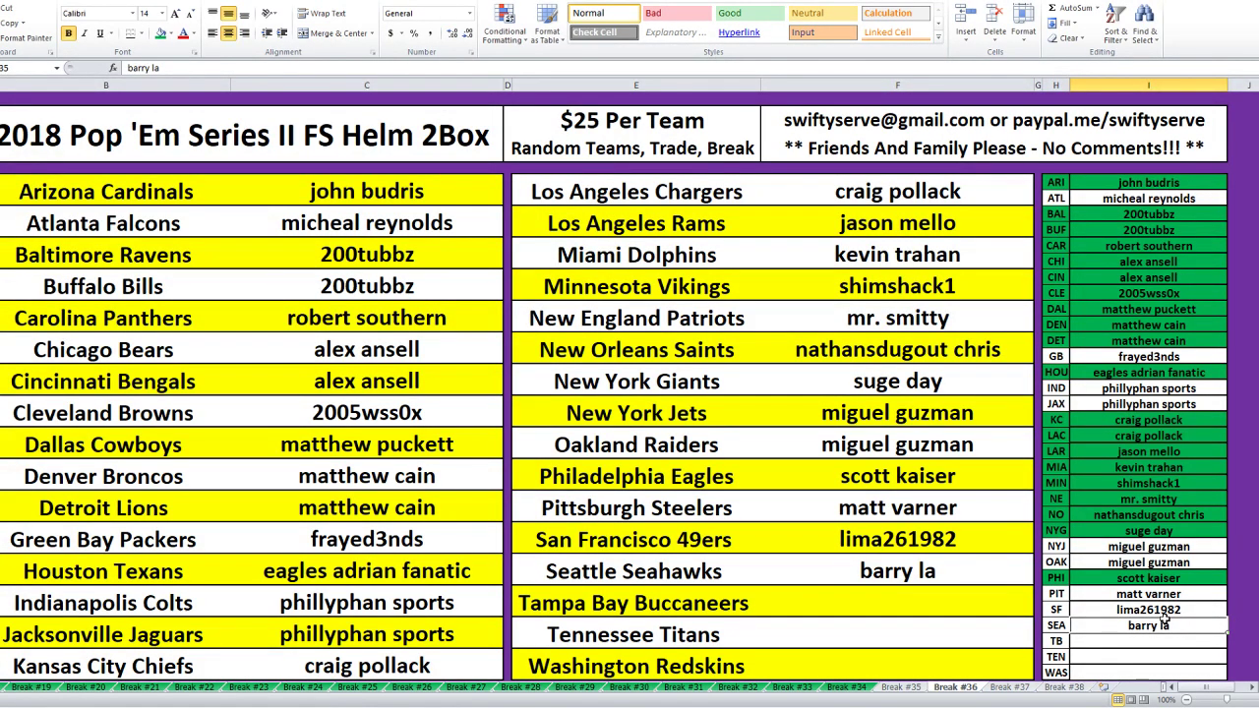
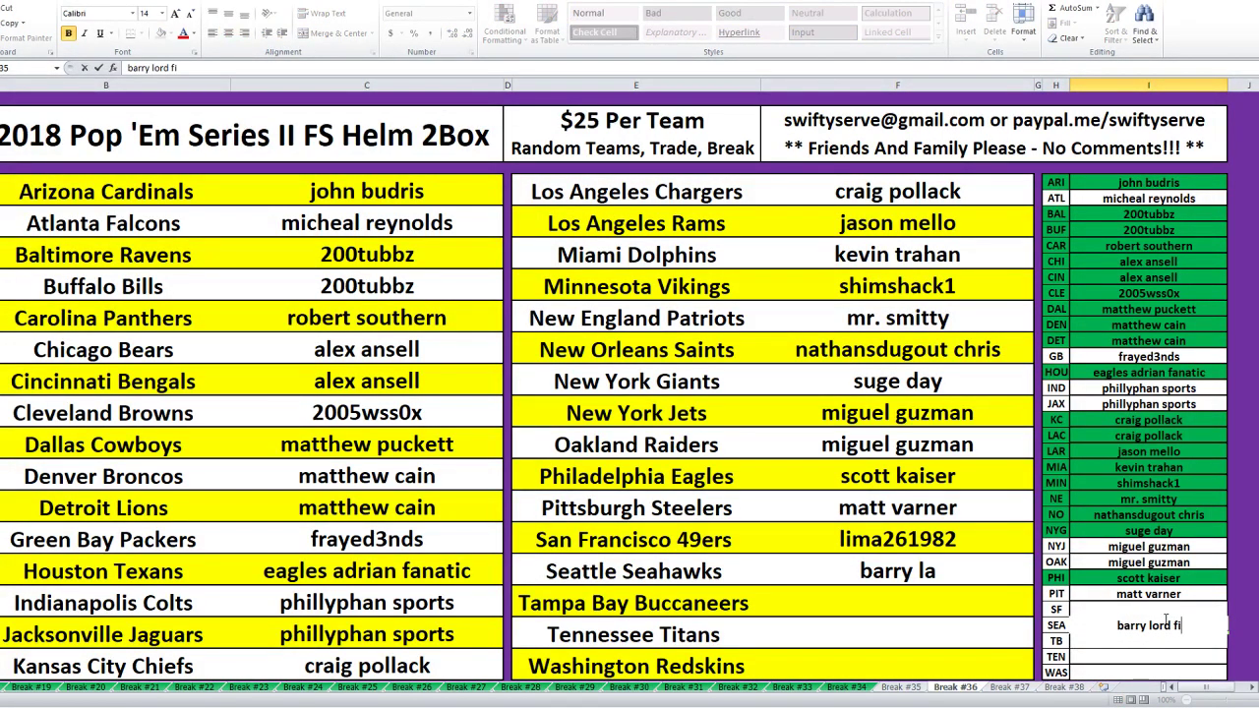
Replace the truncated Seattle buyer entry with the full name.
key(Return)
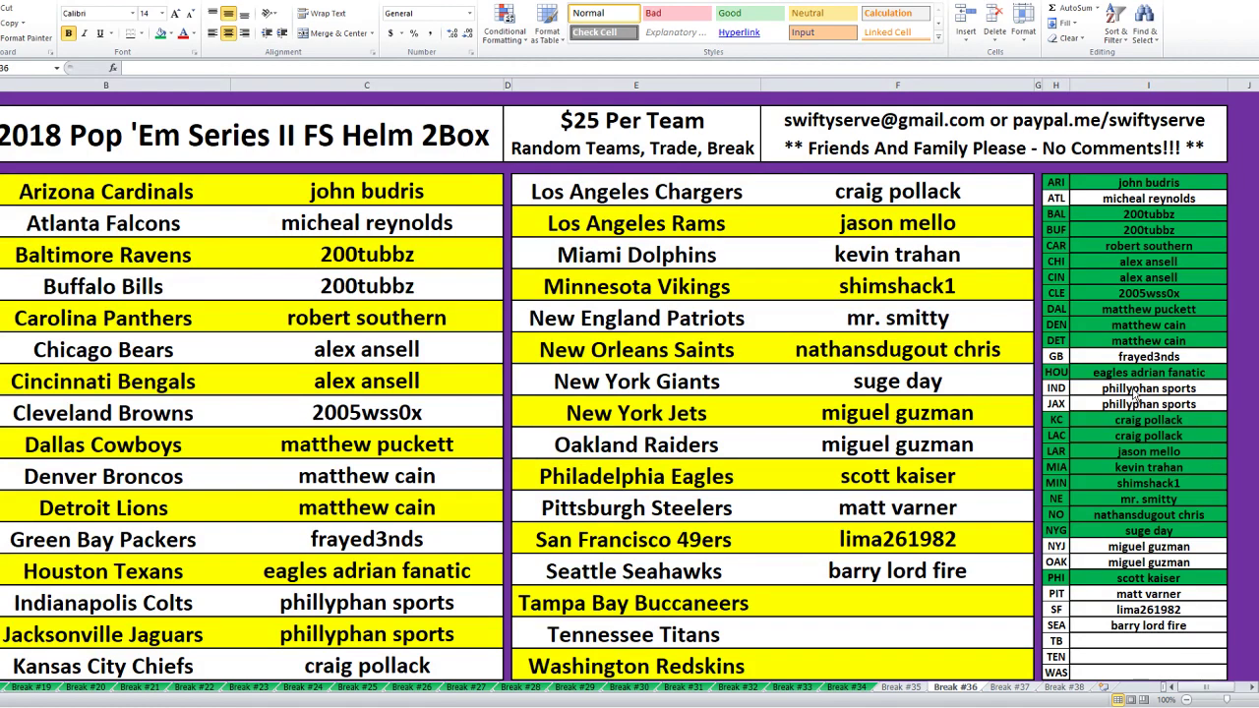
click(1131, 641)
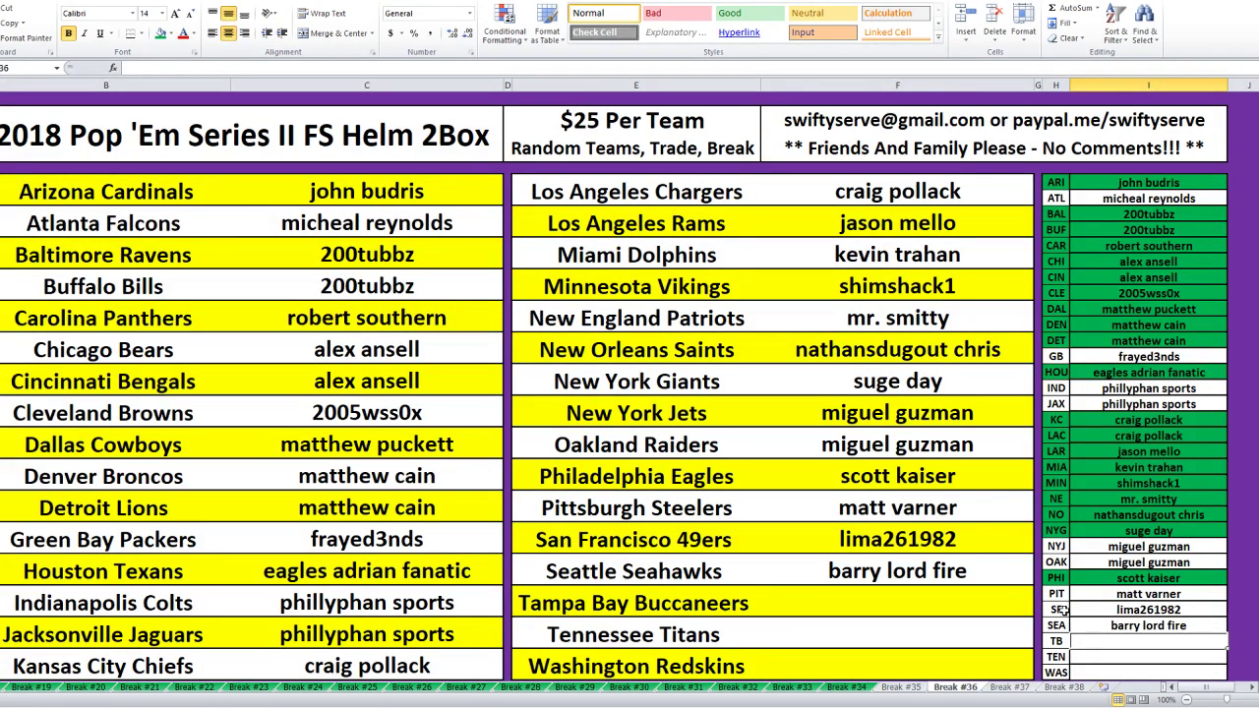
drag(1060, 609, 1092, 610)
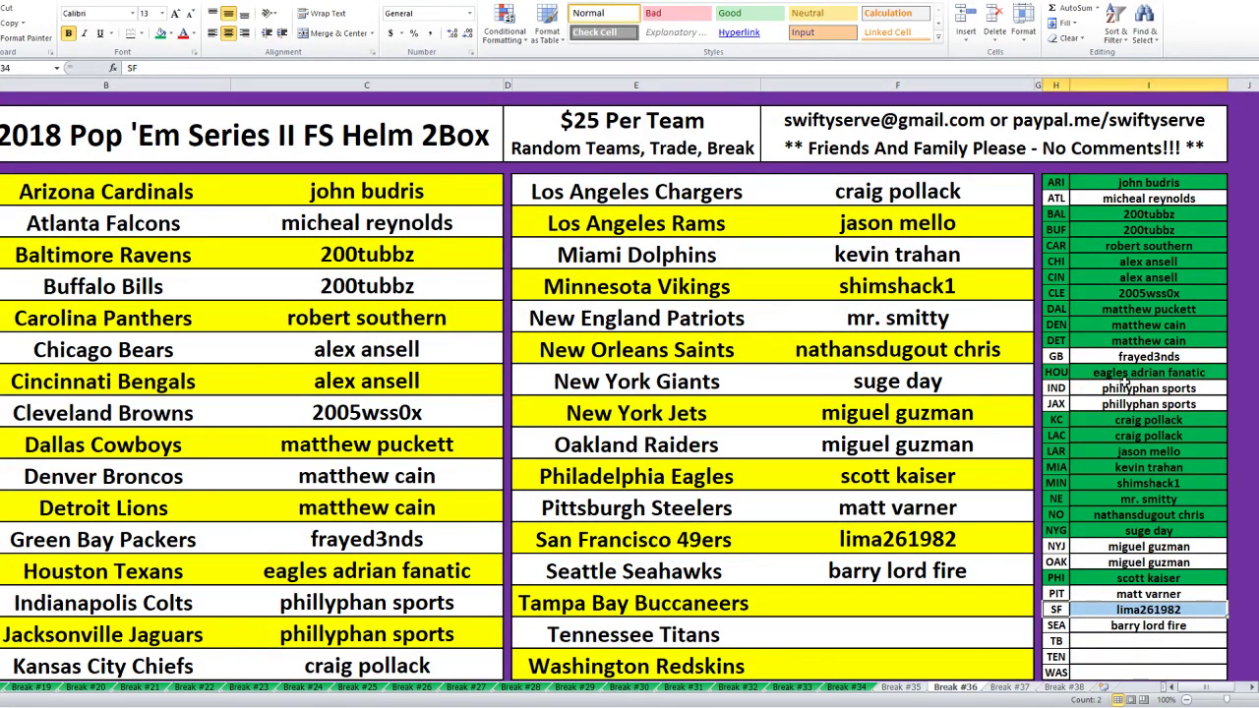
Fill the SF and GB rows green and enter the Tampa Bay buyer.
drag(1066, 356, 1107, 356)
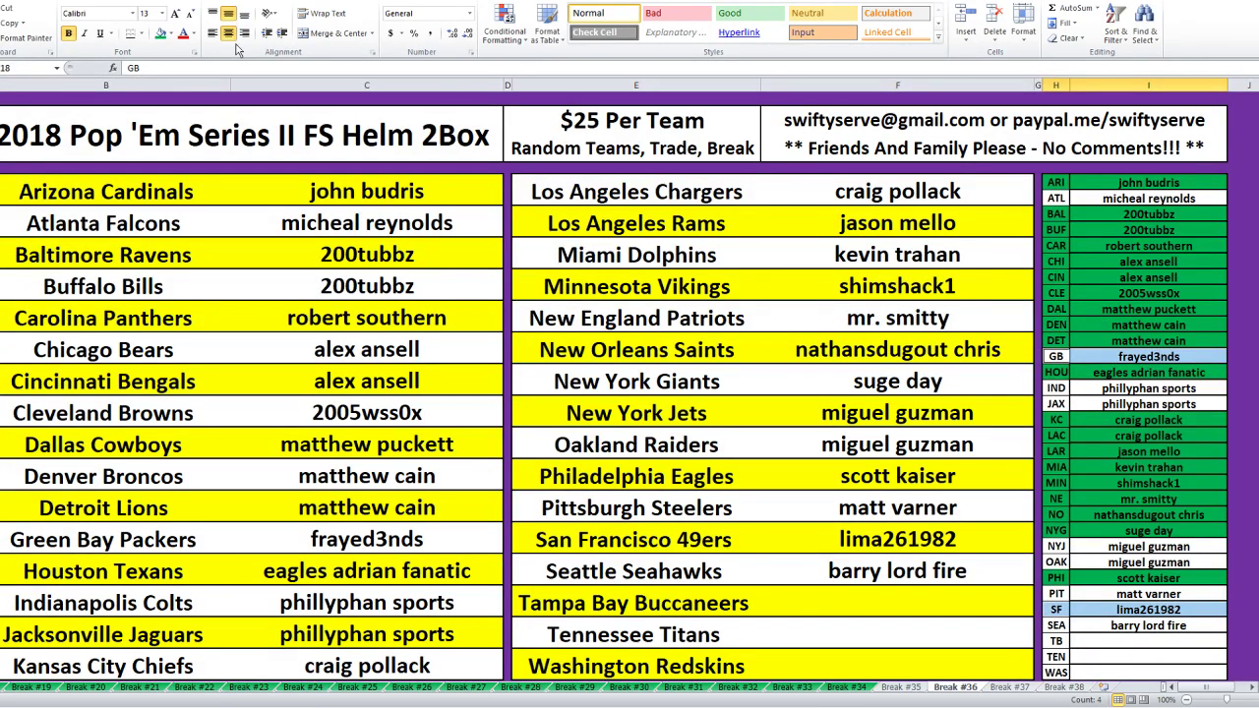
click(159, 34)
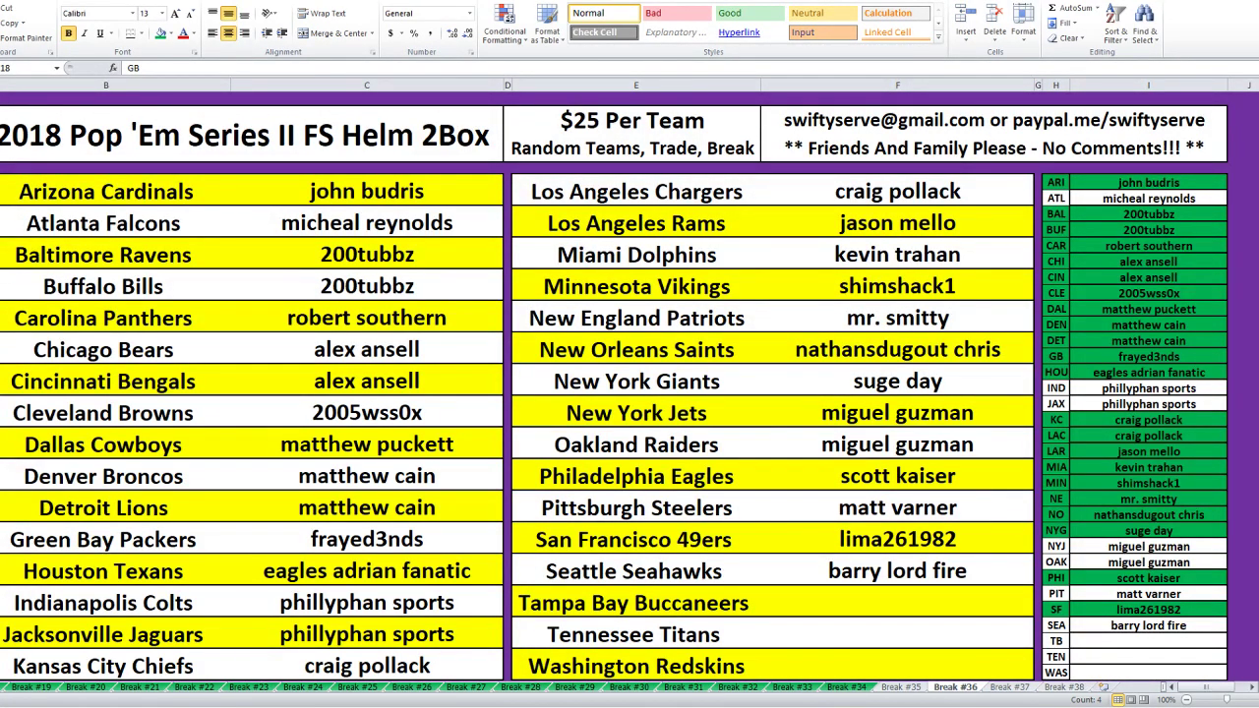
click(1186, 641)
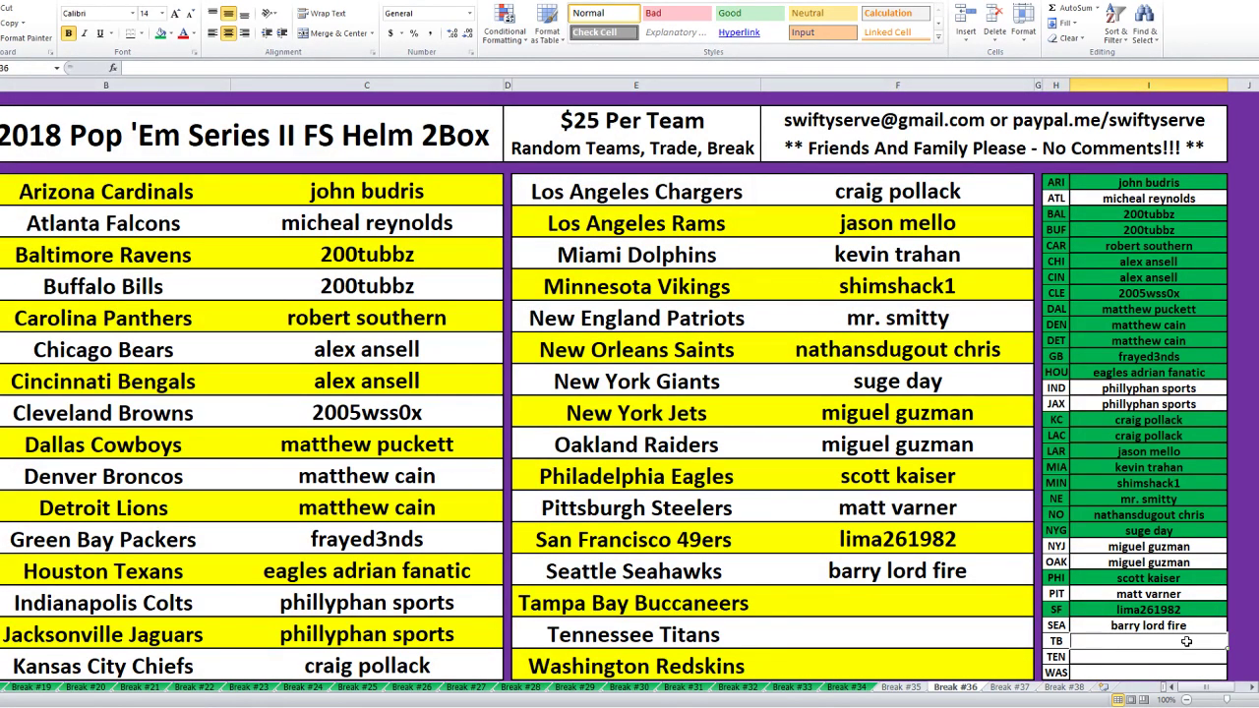
key(Return)
Enter the buyer names for the TEN and WAS rows.
text(mi)
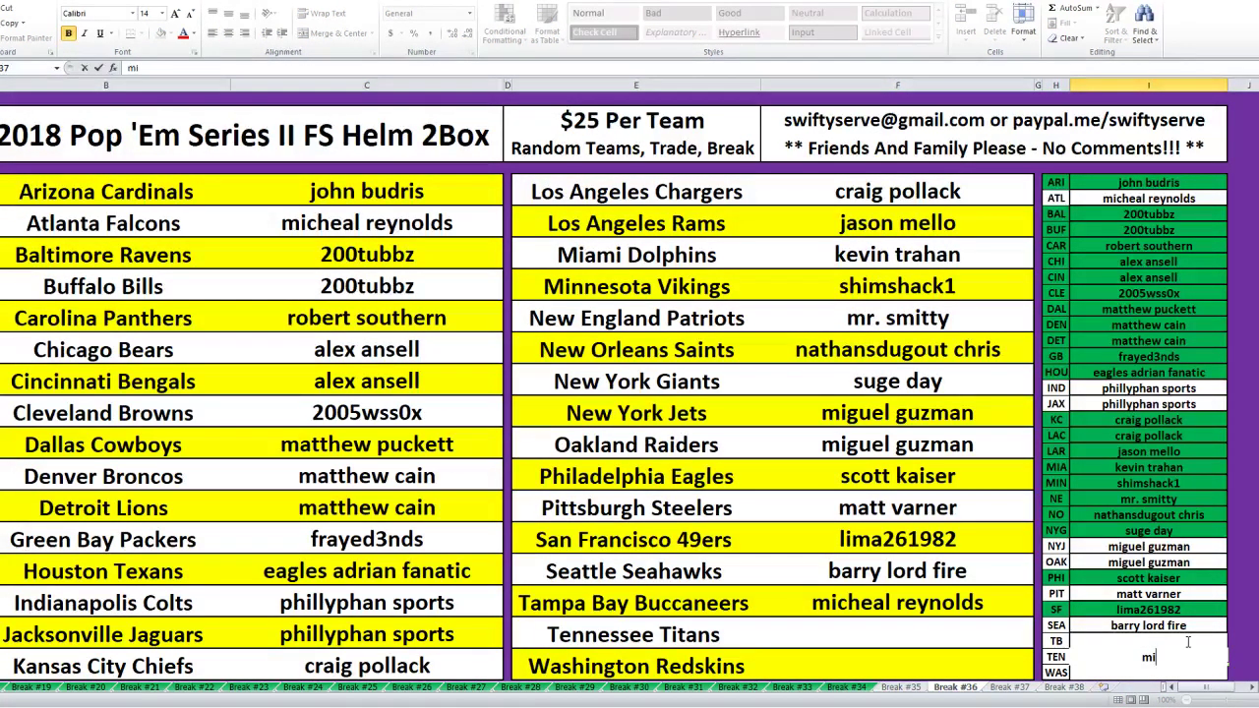
key(BackSpace)
key(Return)
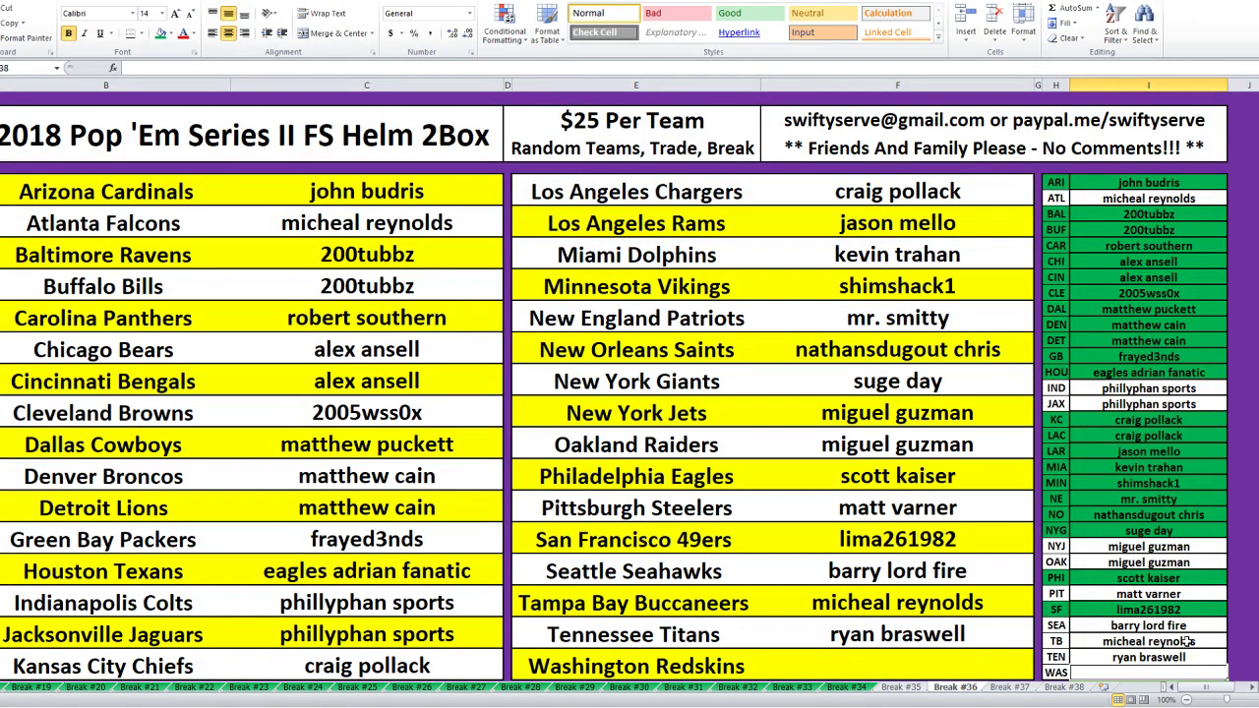
text(todd s)
key(Return)
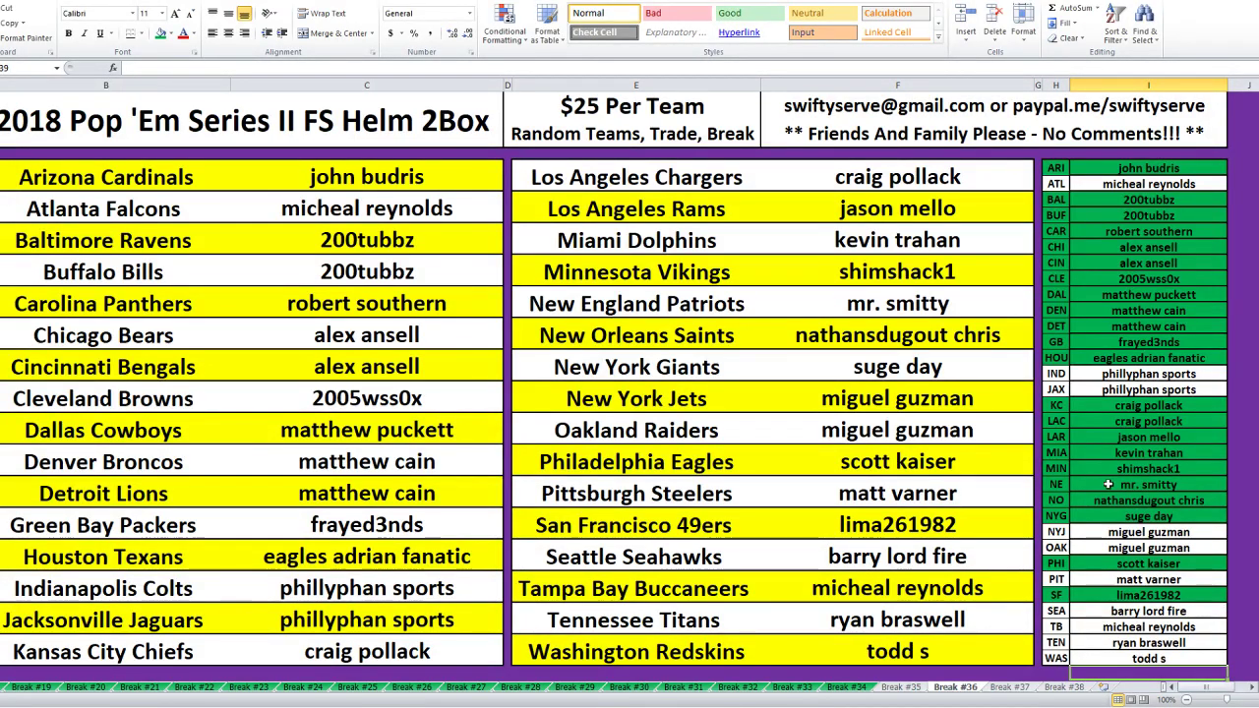
scroll(1121, 487, up, 1)
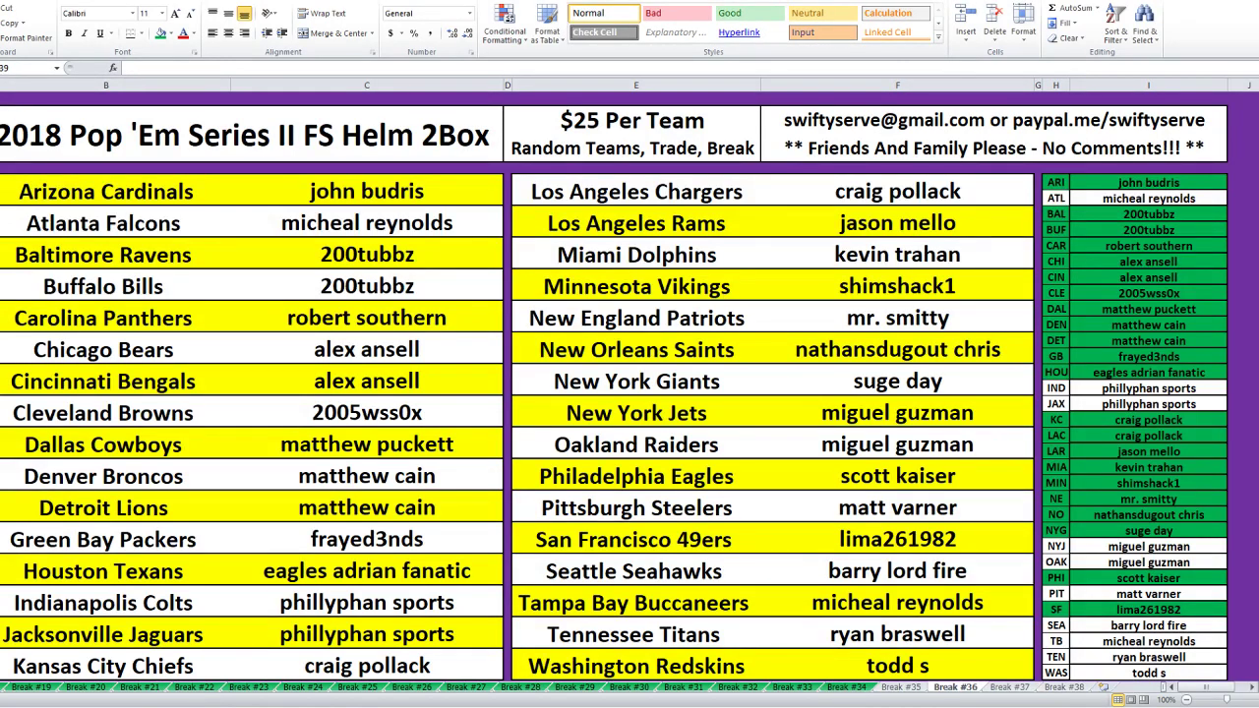
Fill the SEA, IND, JAX, PIT, ATL and TB rows green.
drag(1060, 626, 1095, 625)
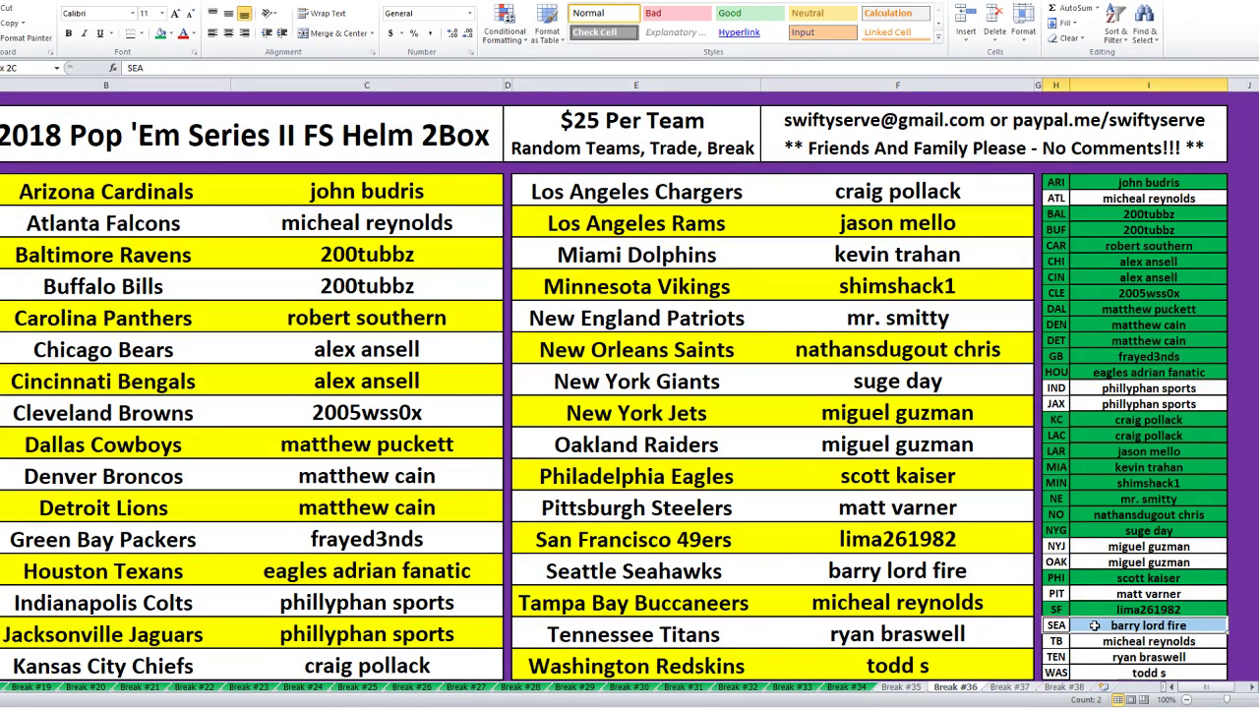
drag(1058, 388, 1101, 399)
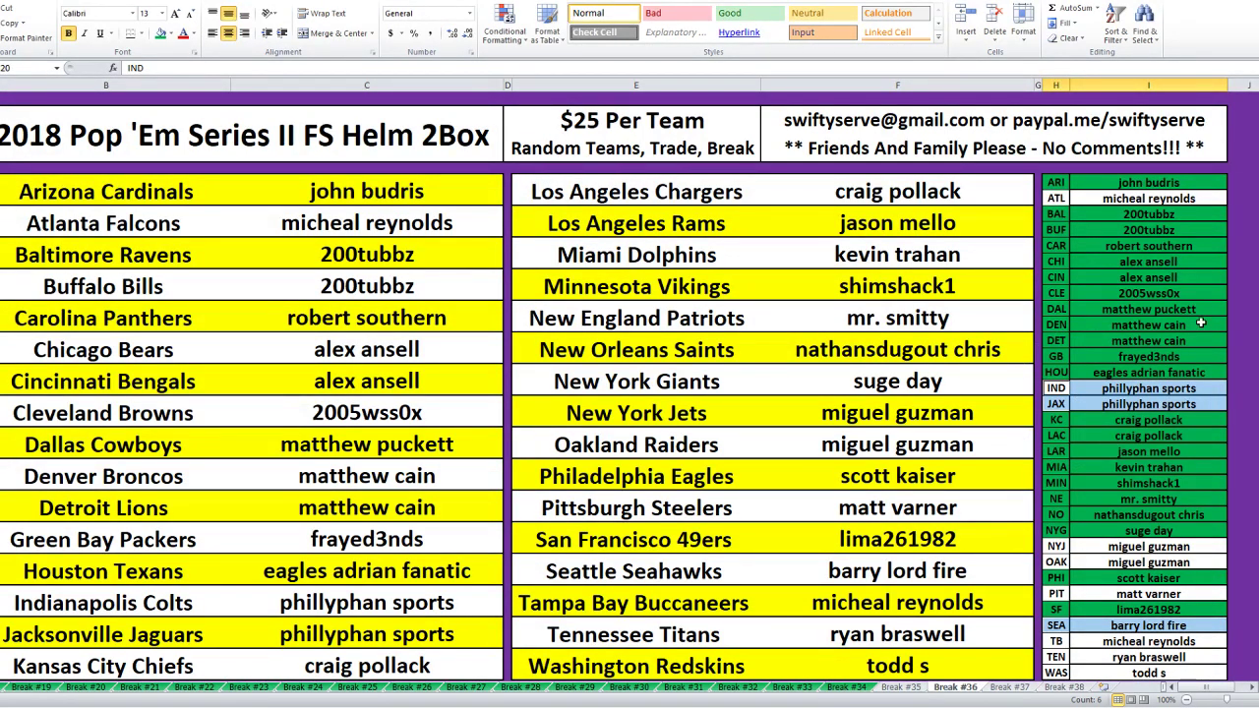
drag(1062, 593, 1092, 594)
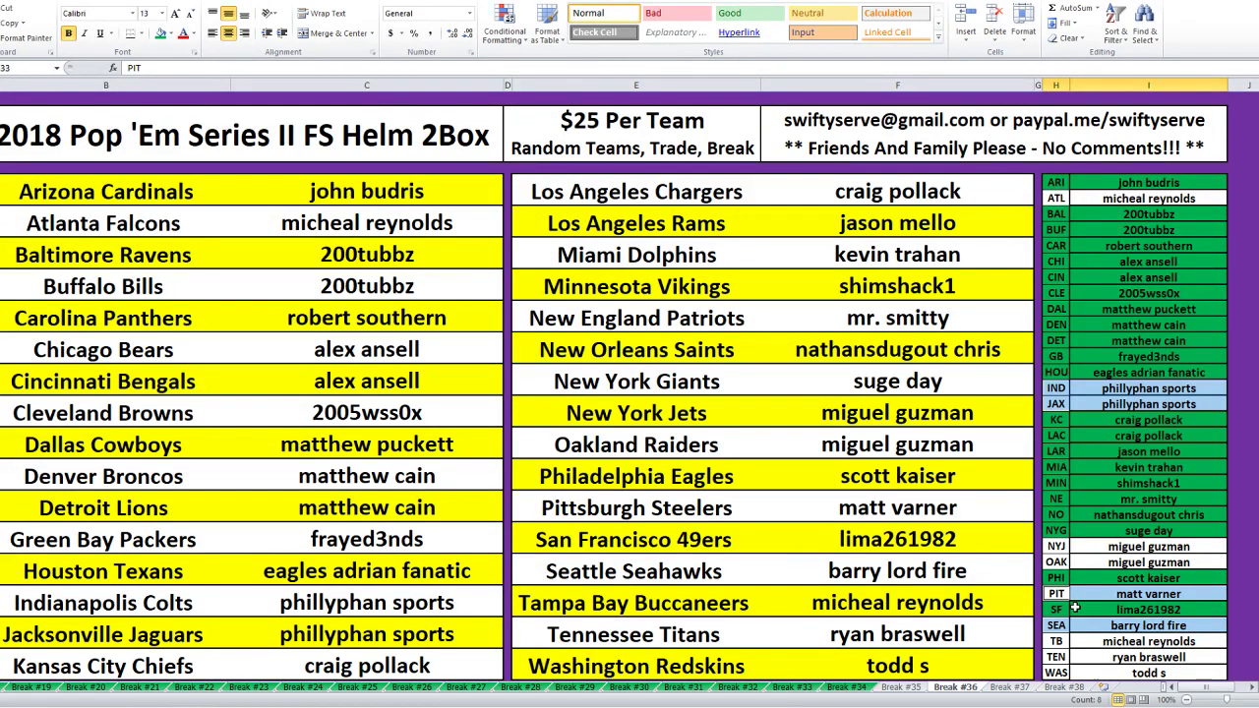
drag(1060, 199, 1104, 200)
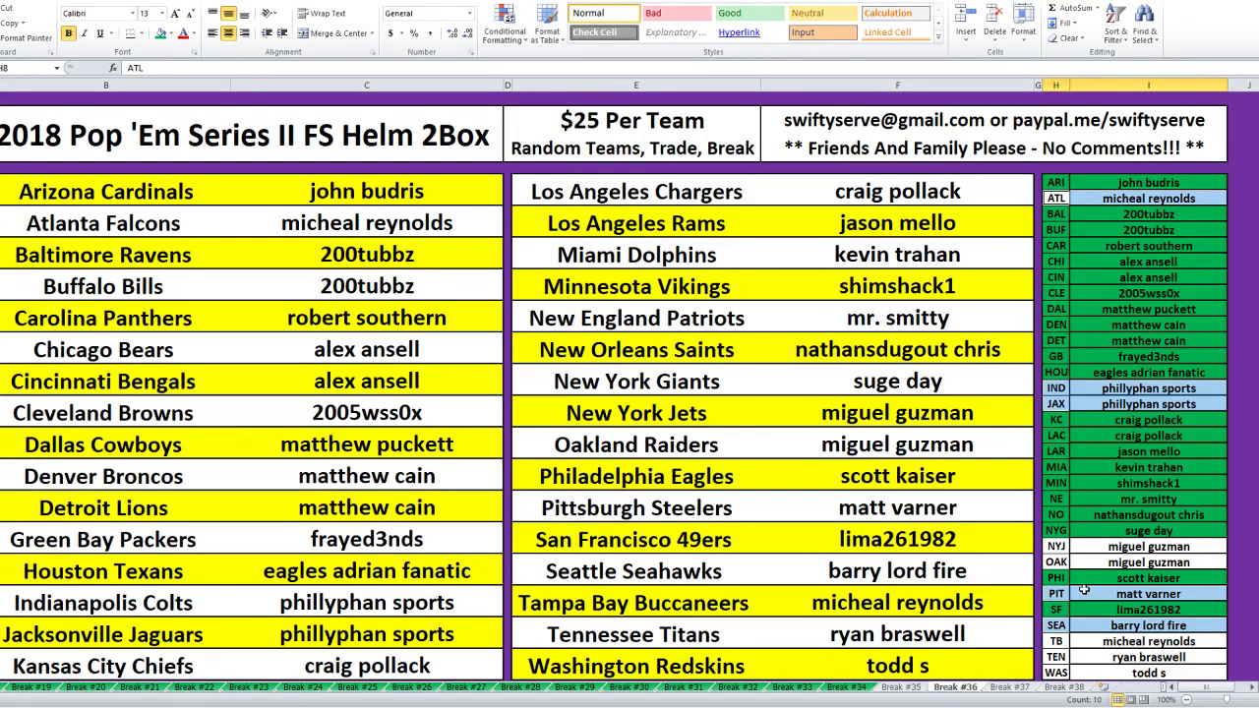
ctrl+click(1060, 640)
drag(1060, 641, 1093, 641)
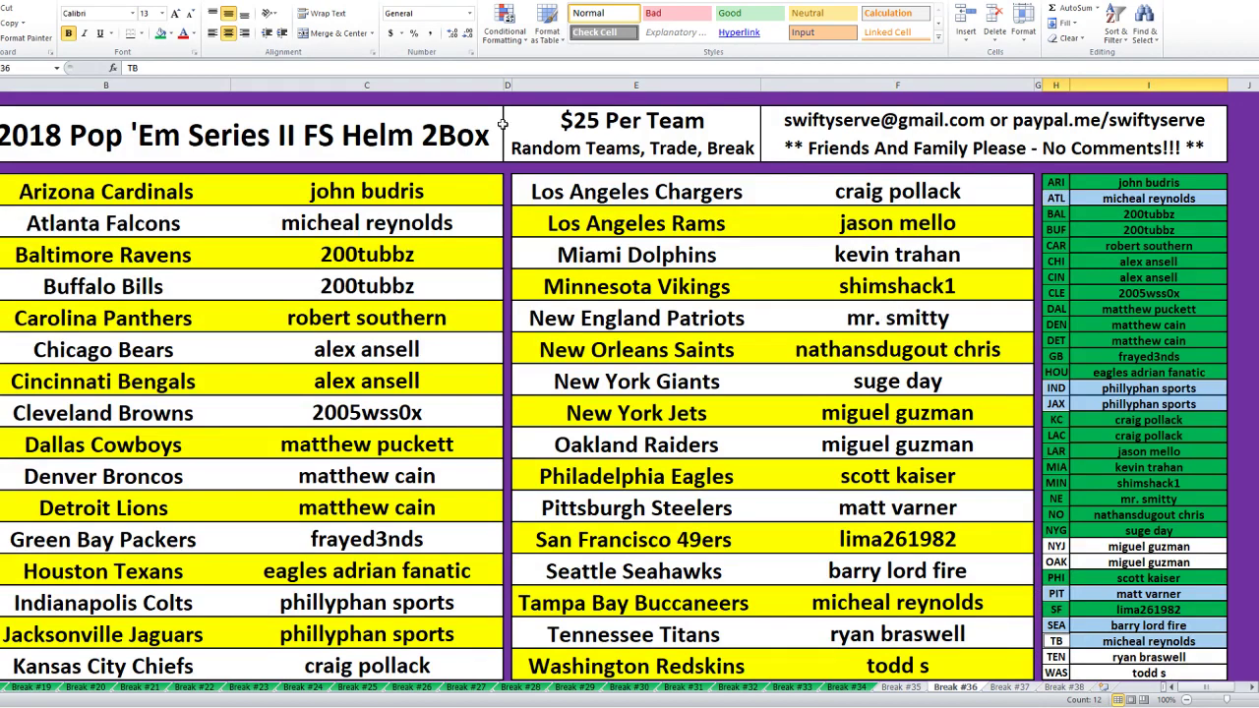
click(161, 33)
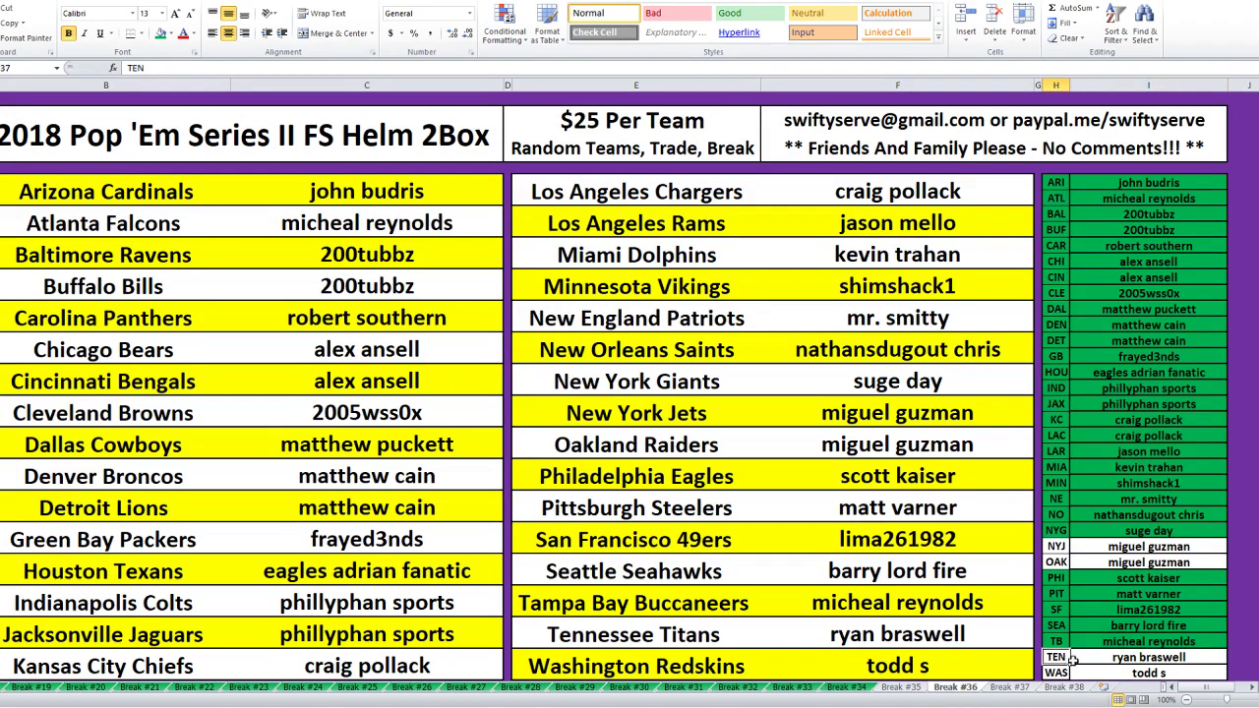
Fill the TEN and WAS rows green, one row at a time.
drag(1057, 657, 1146, 657)
click(159, 33)
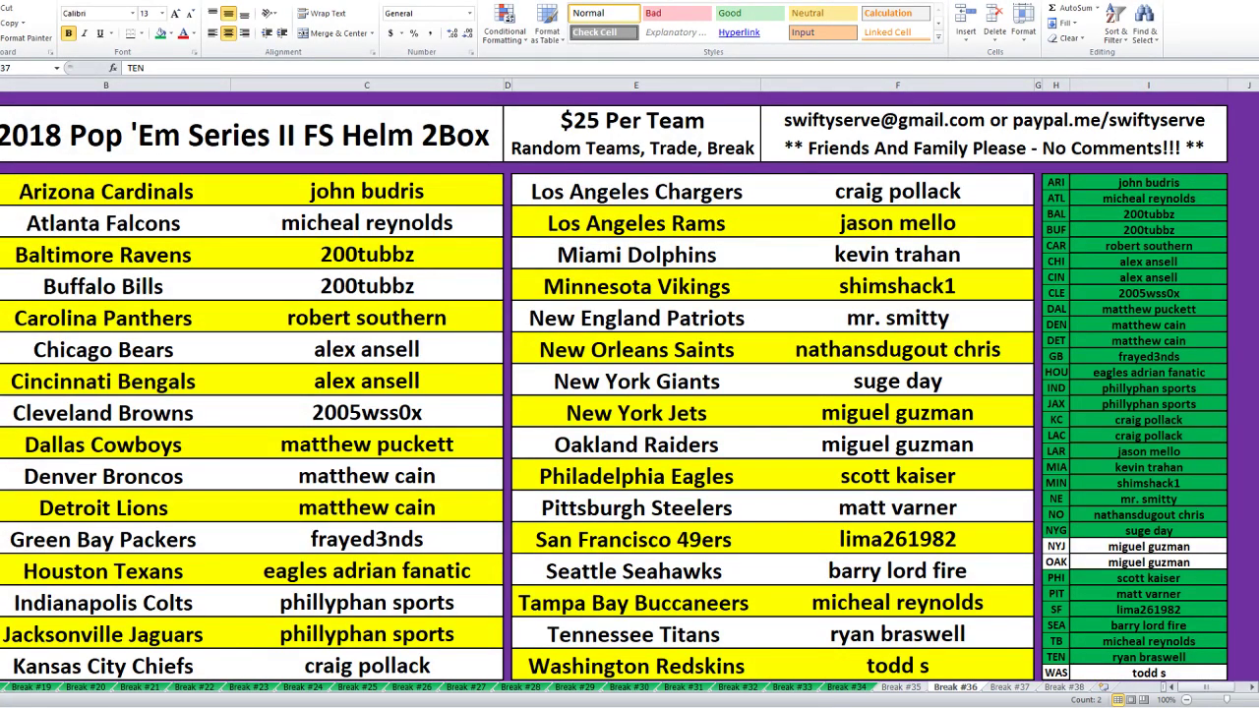
drag(1058, 672, 1092, 672)
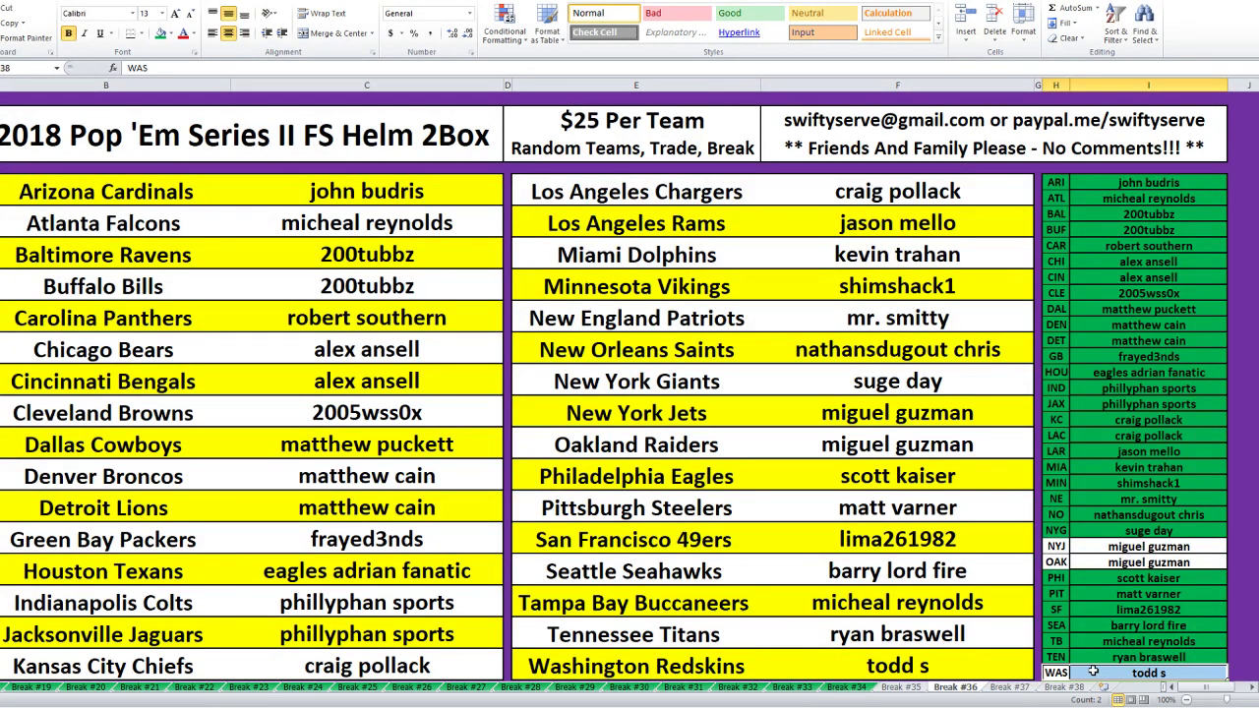
click(161, 34)
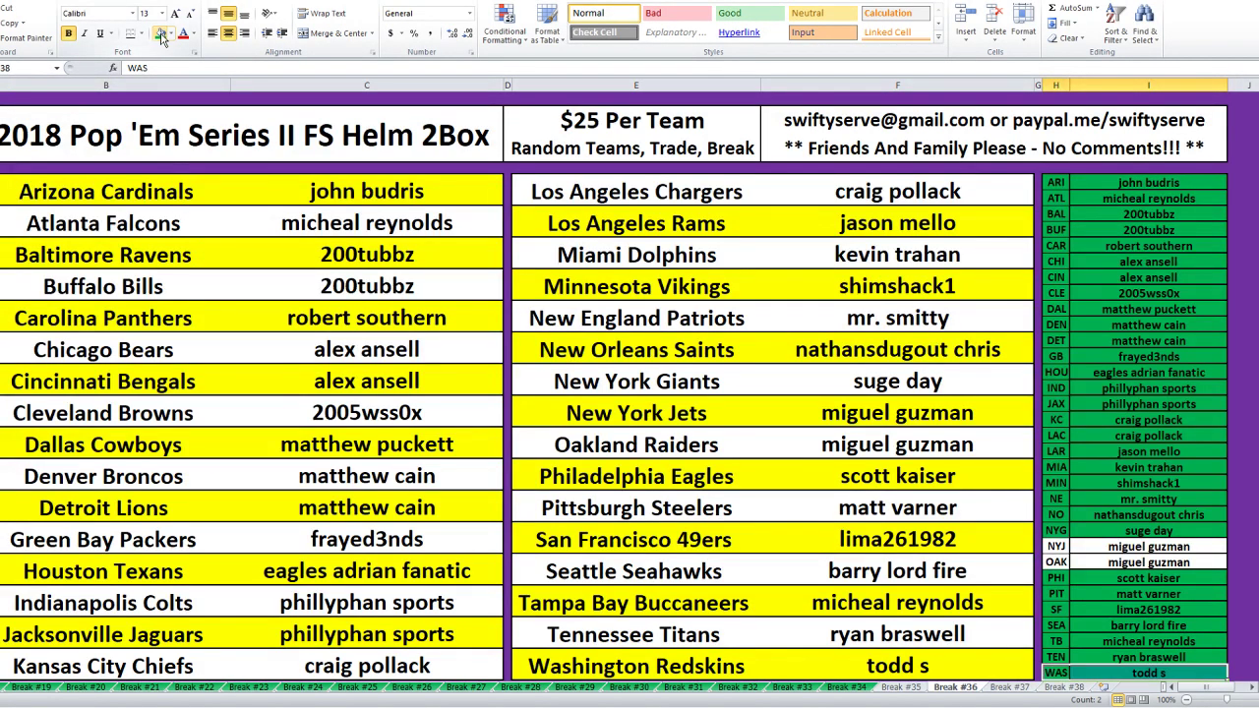
click(1123, 187)
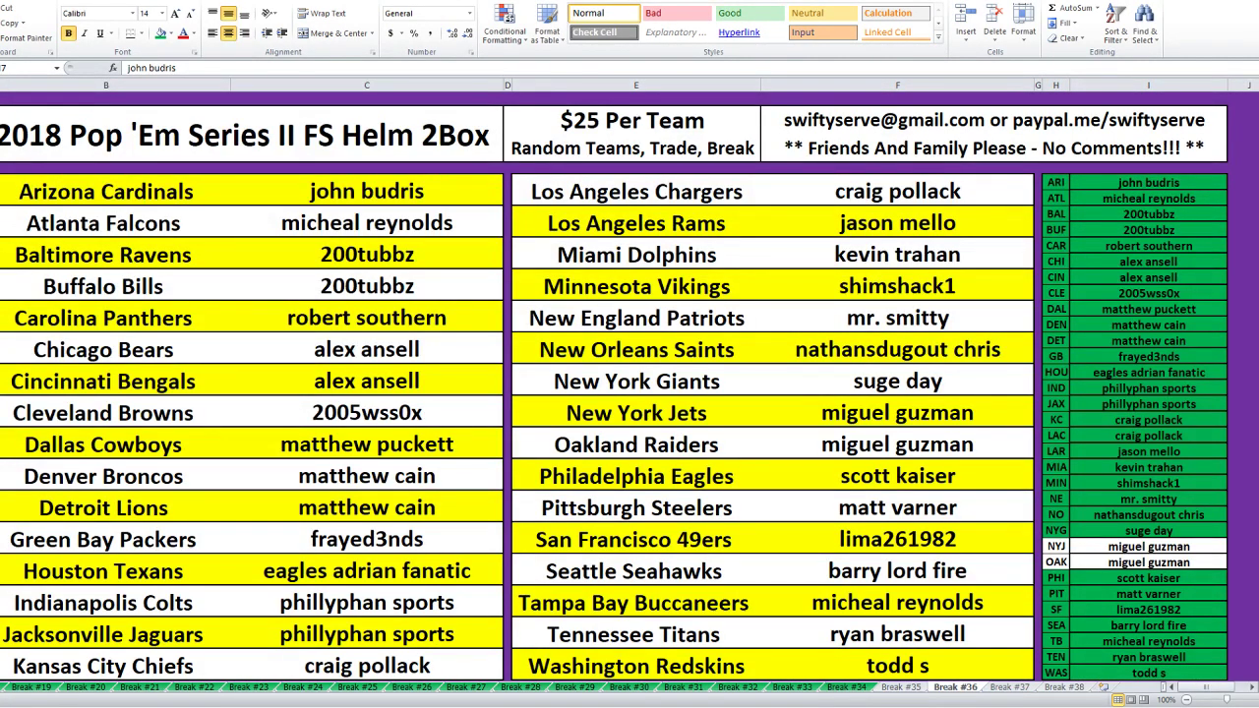
Delete 32 and 70 from the Notepad number list and select all remaining numbers.
key(alt+Tab)
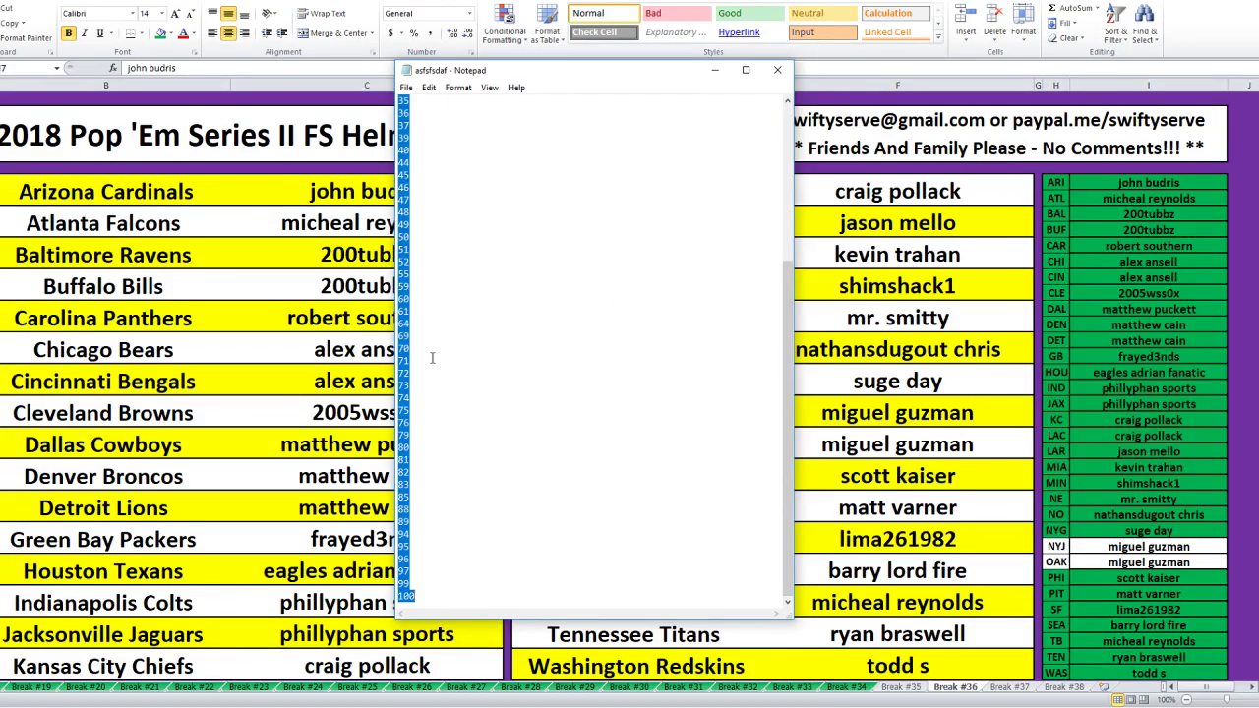
click(429, 307)
scroll(433, 161, up, 6)
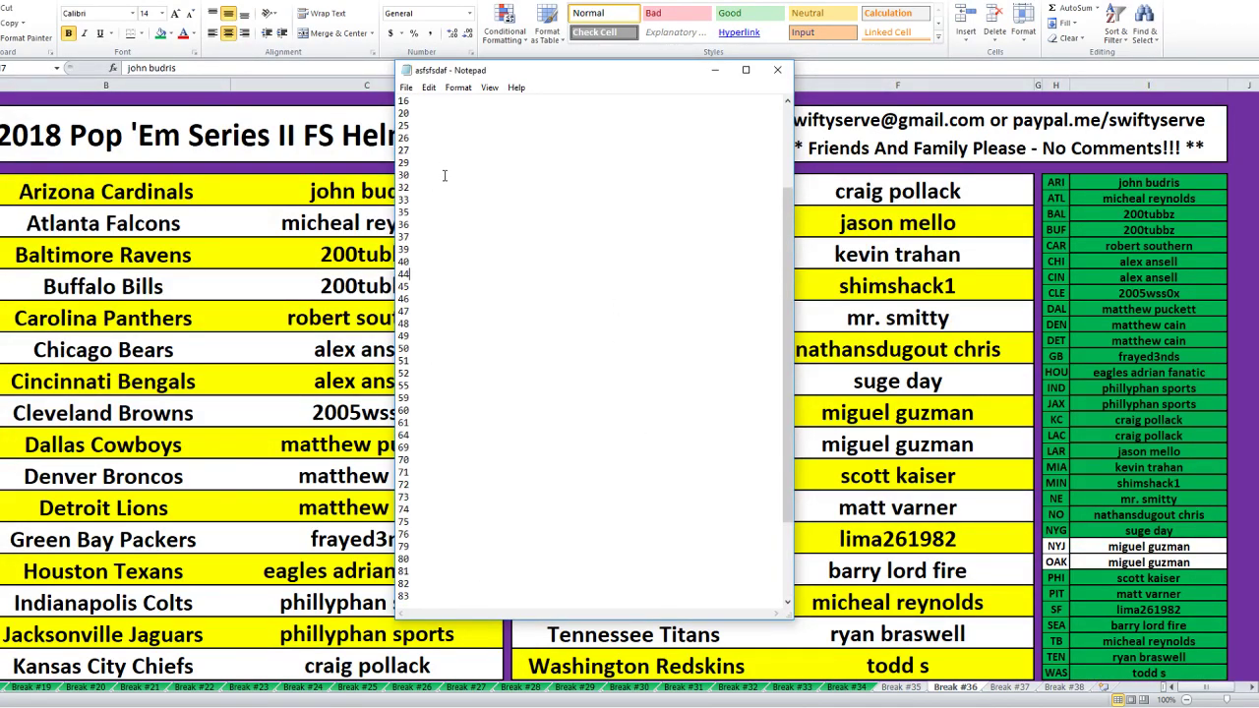
click(422, 187)
key(BackSpace)
key(BackSpace)
key(BackSpace)
scroll(421, 191, down, 1)
click(420, 410)
key(BackSpace)
key(BackSpace)
key(BackSpace)
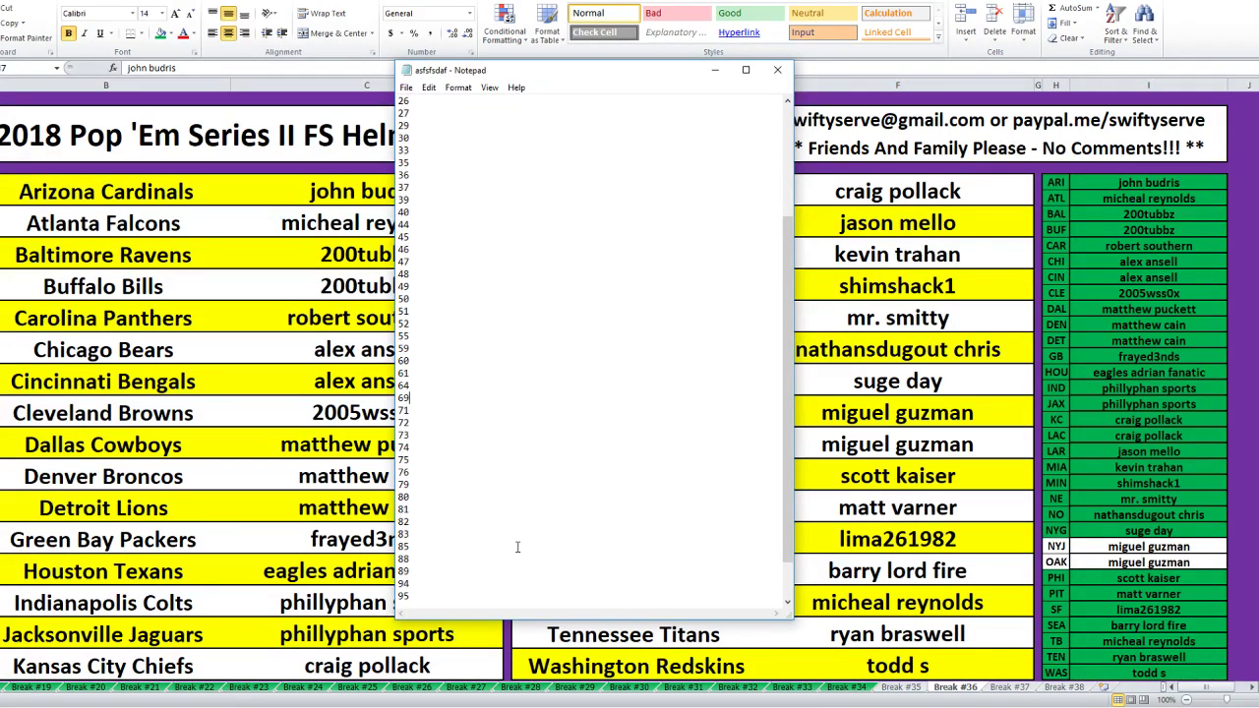
key(ctrl+a)
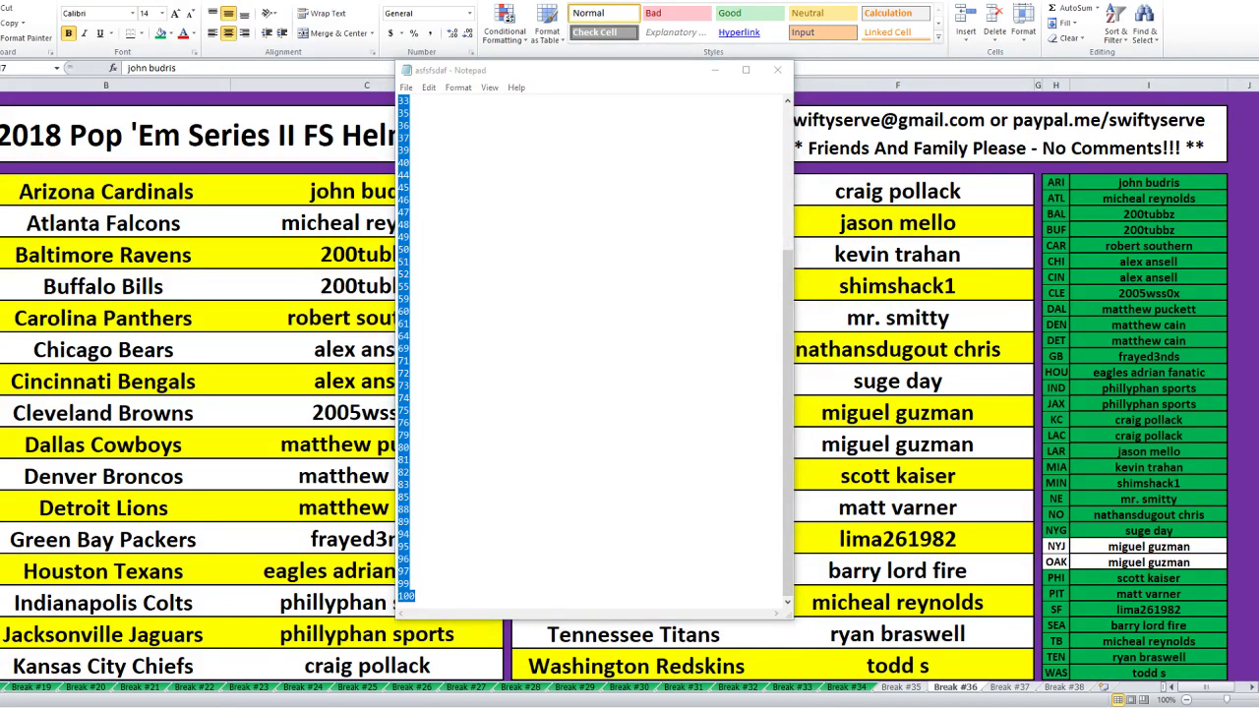
scroll(725, 387, up, 5)
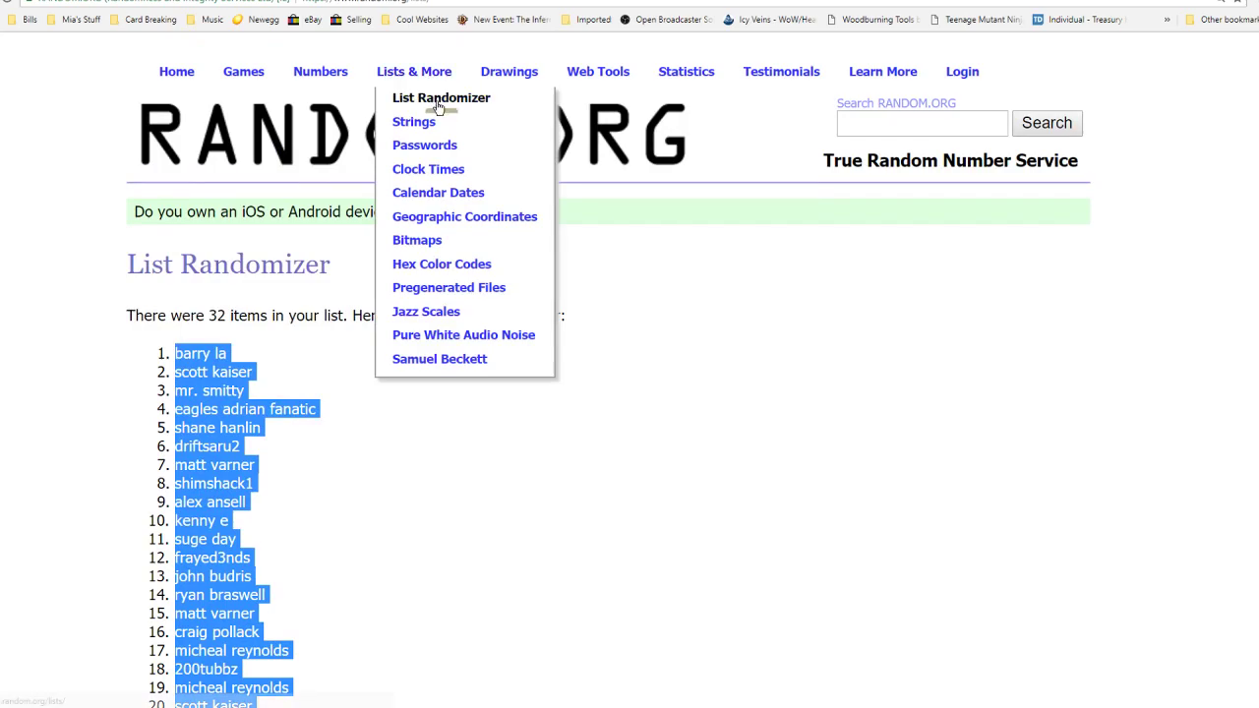
Paste the remaining numbers into RANDOM.ORG's List Randomizer and randomize them.
click(439, 100)
scroll(341, 233, down, 3)
click(268, 354)
key(ctrl+v)
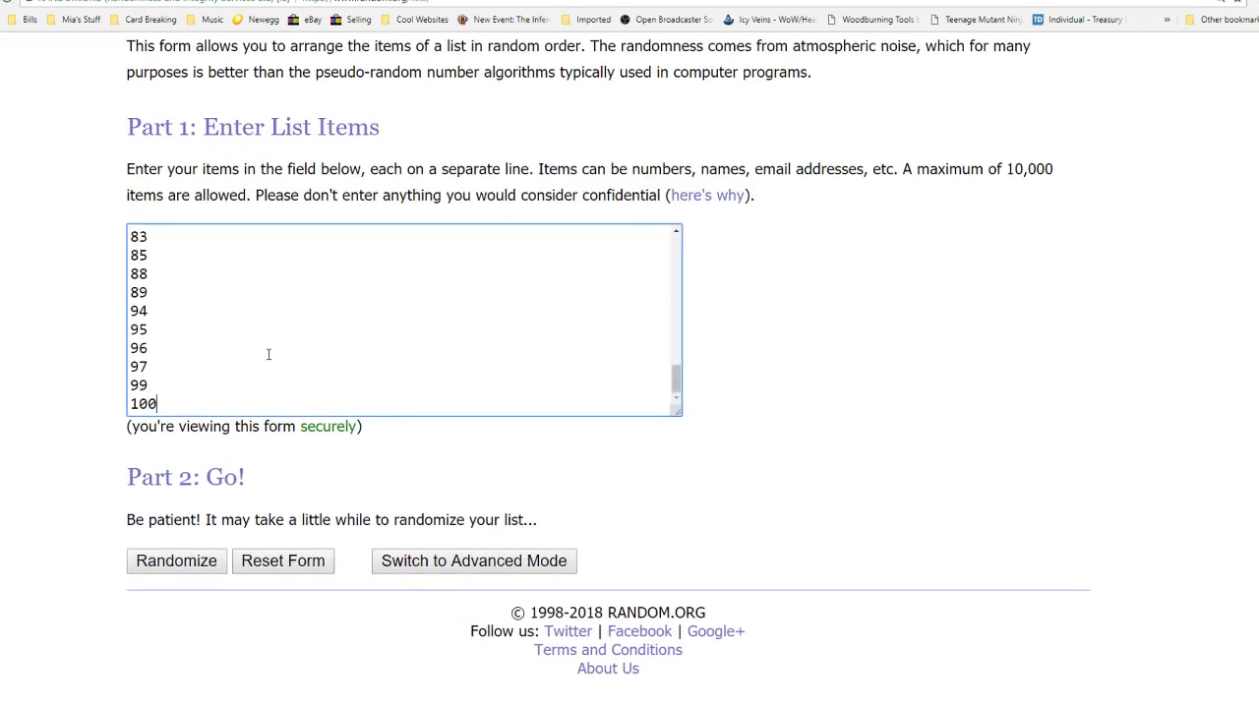
click(203, 559)
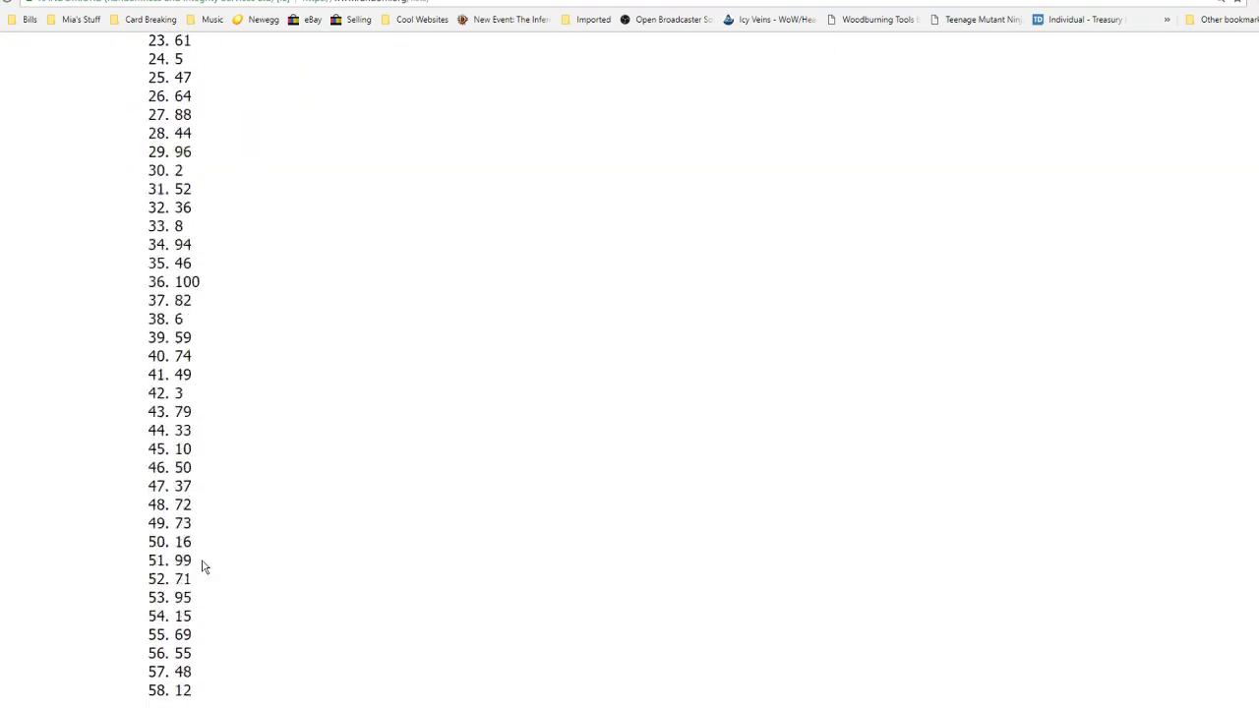
Reshuffle until randomized five times, then note the top two results, 51 and 39.
scroll(204, 568, down, 3)
click(159, 561)
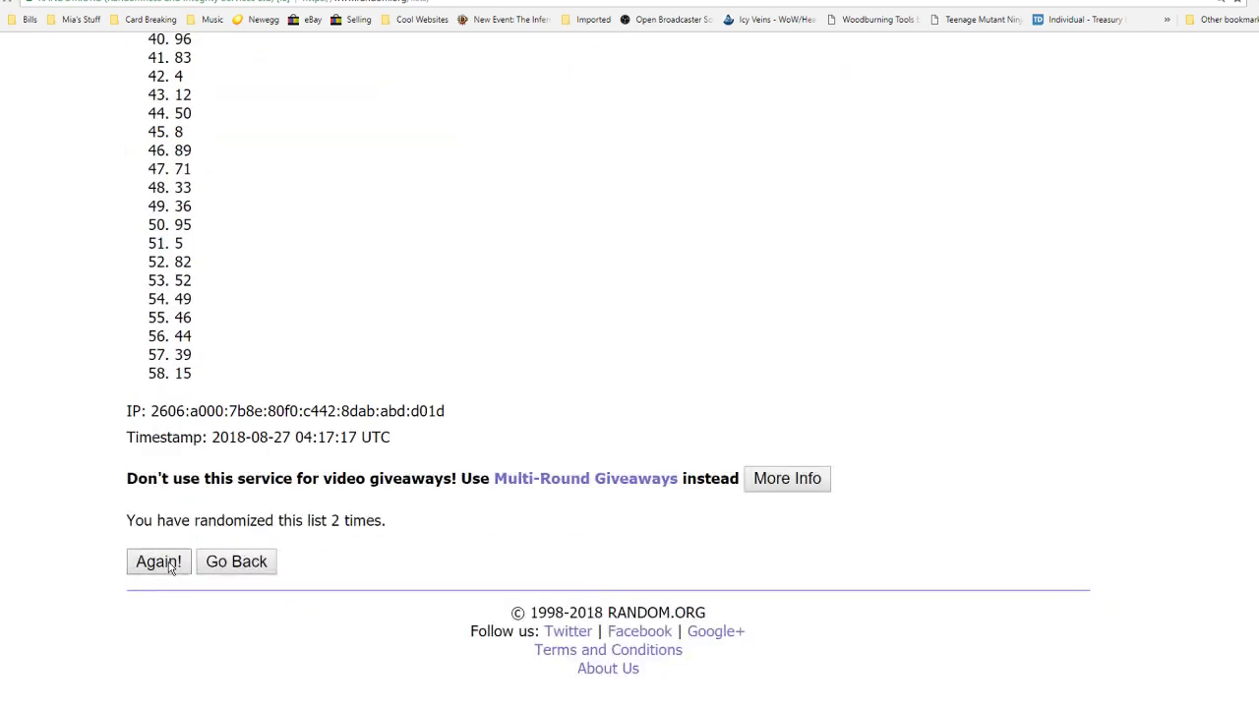
click(159, 561)
click(158, 561)
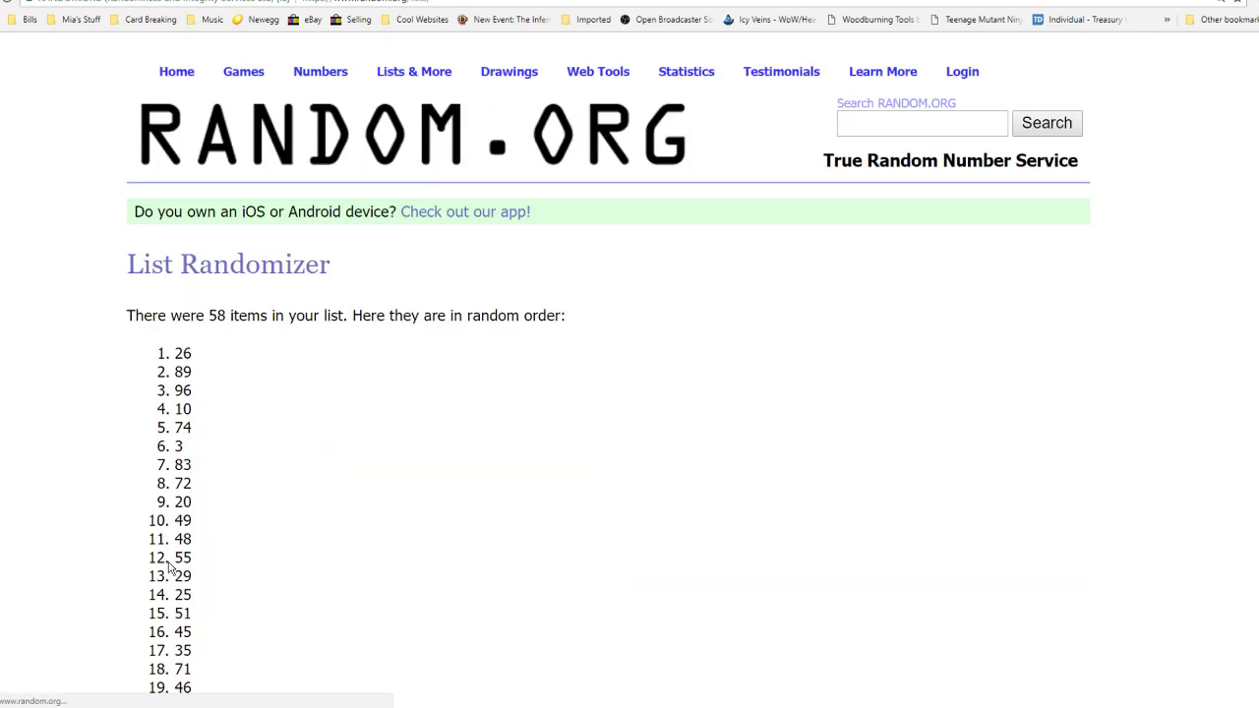
scroll(169, 569, down, 10)
click(158, 562)
double_click(315, 520)
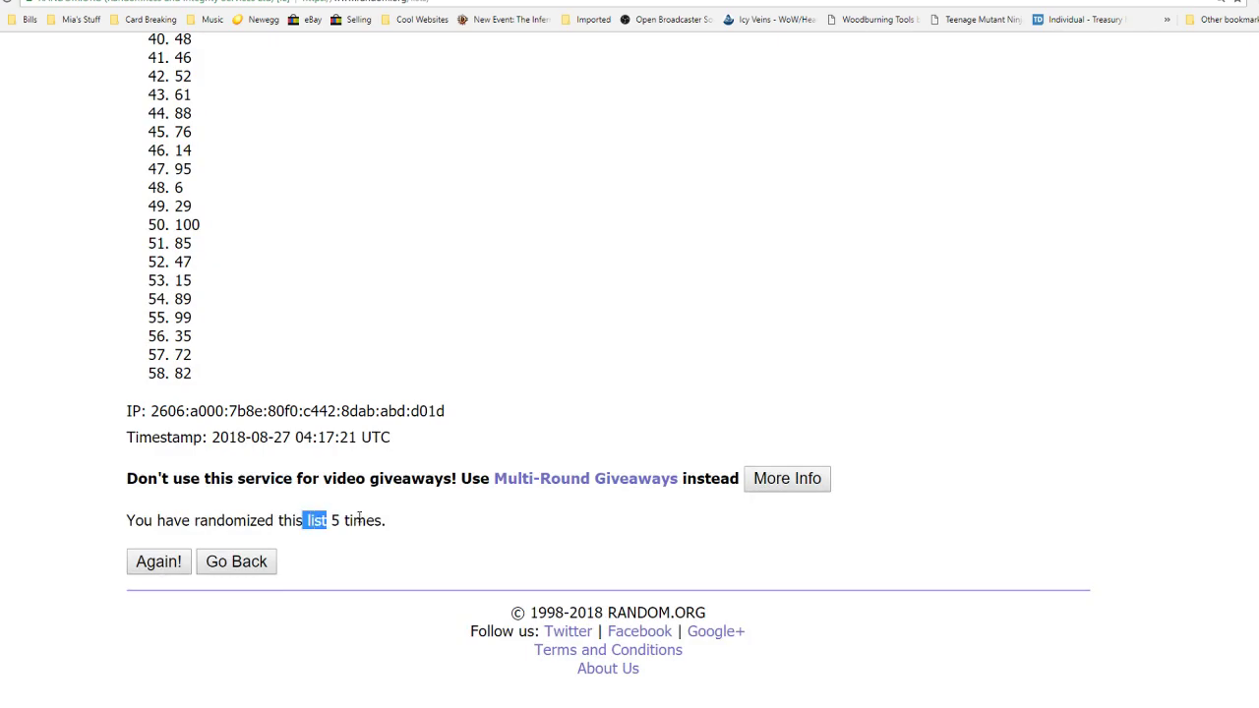
drag(358, 519, 459, 534)
scroll(407, 452, up, 10)
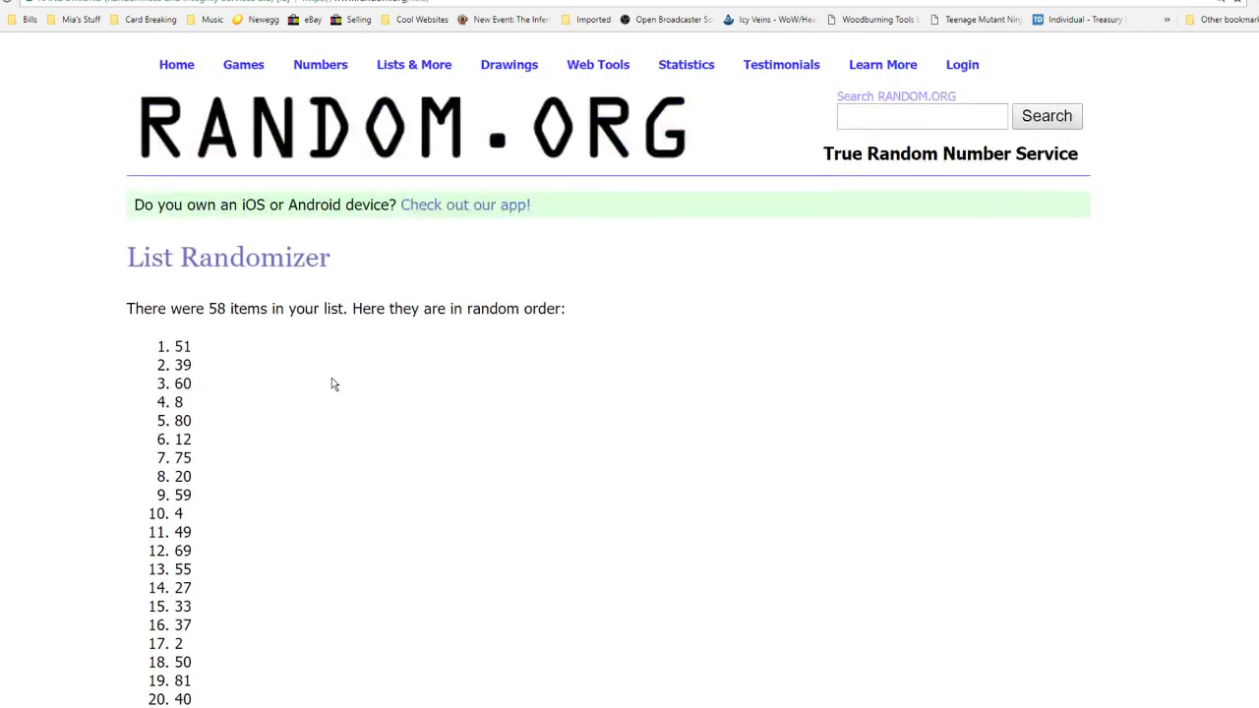
drag(174, 344, 208, 368)
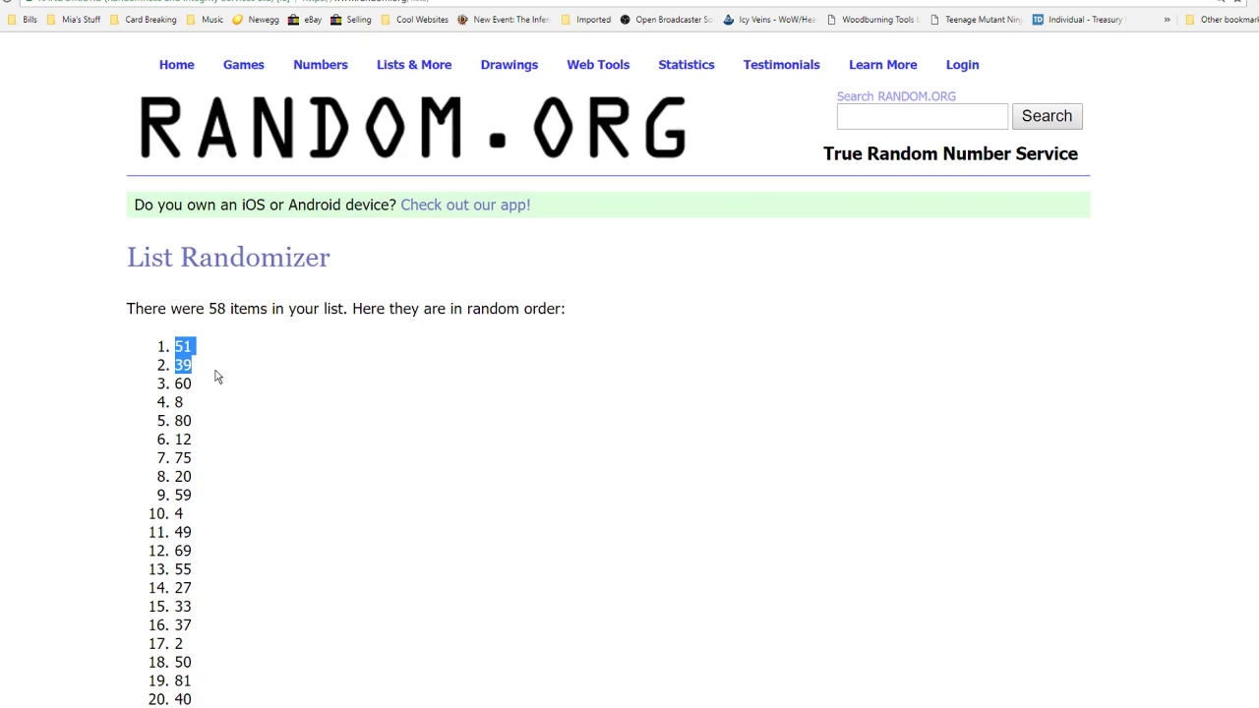
click(302, 360)
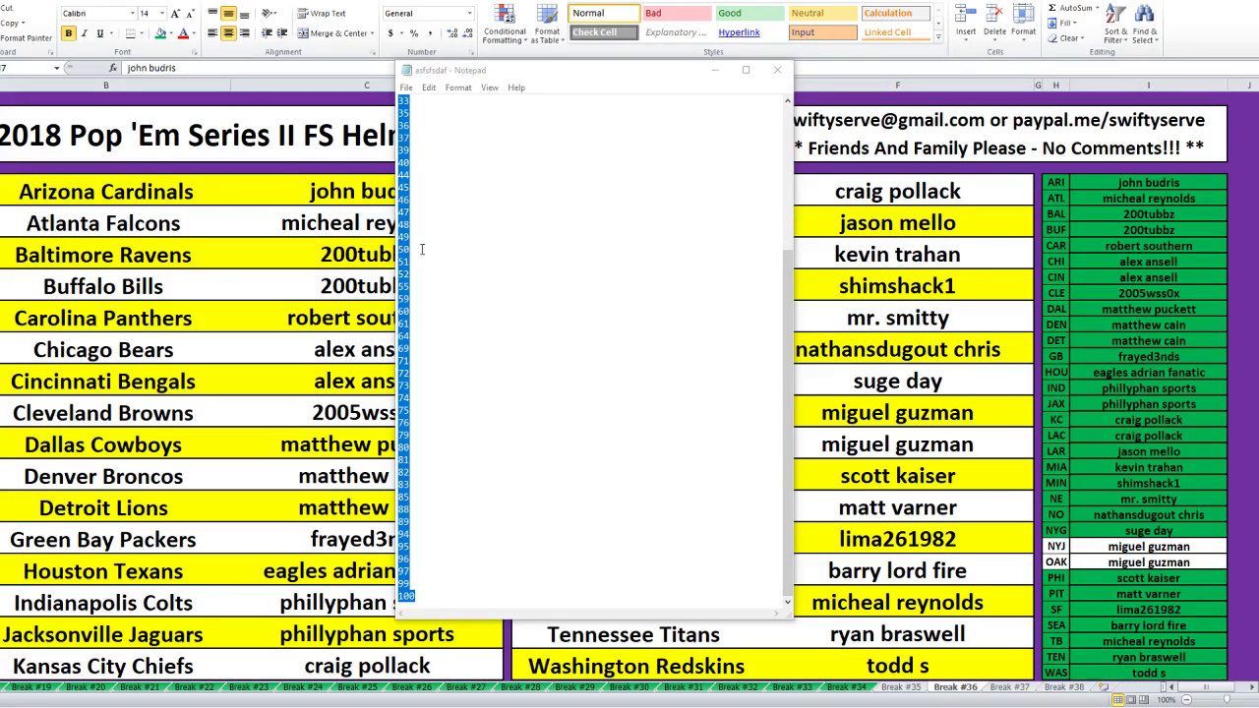
Delete 39 and 51 from the Notepad list and minimize Notepad to reveal Excel.
click(428, 152)
key(BackSpace)
key(BackSpace)
key(BackSpace)
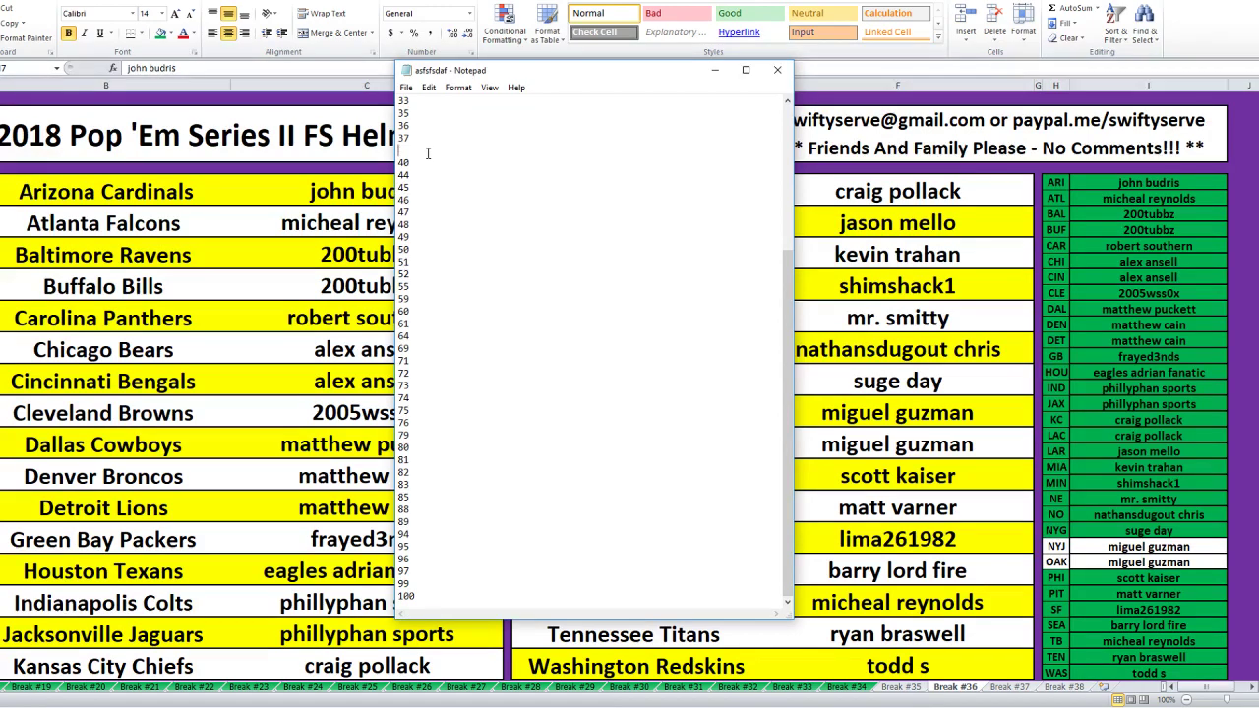
click(417, 262)
key(BackSpace)
key(BackSpace)
key(BackSpace)
click(715, 70)
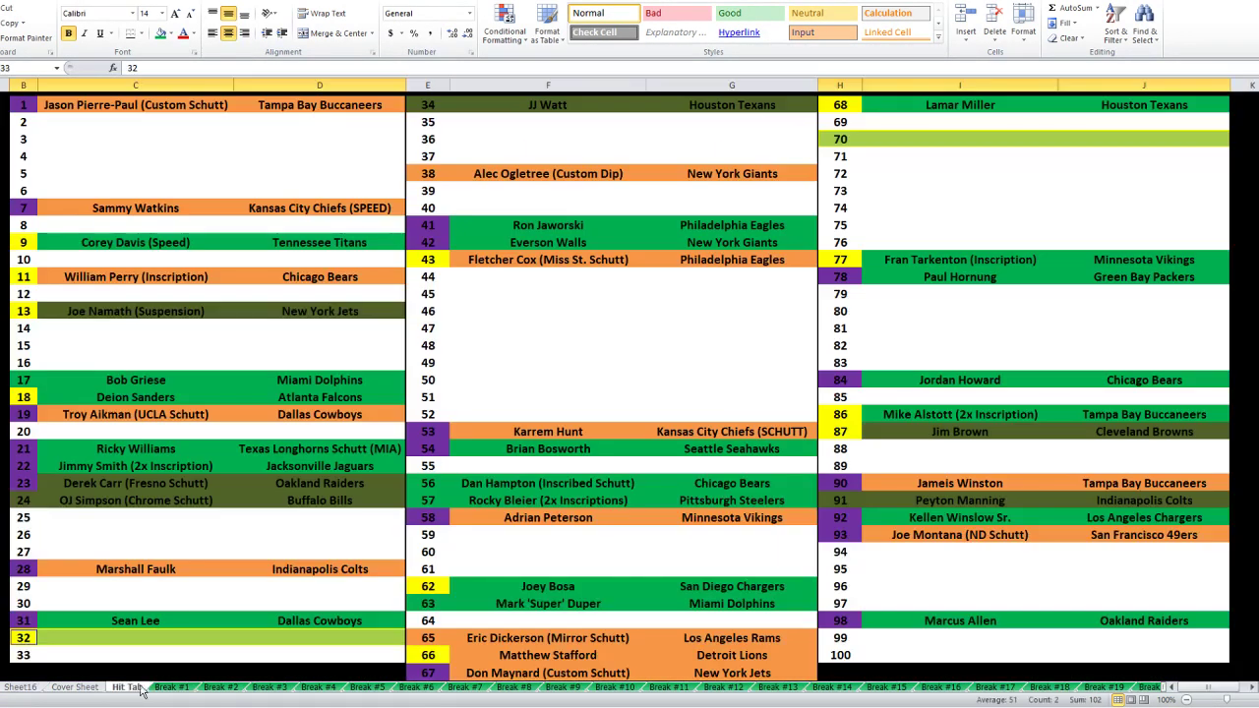
On Hit Tab, enter hit 32 as David Johnson (SPEED) for the Arizona Cardinals.
click(128, 686)
click(935, 138)
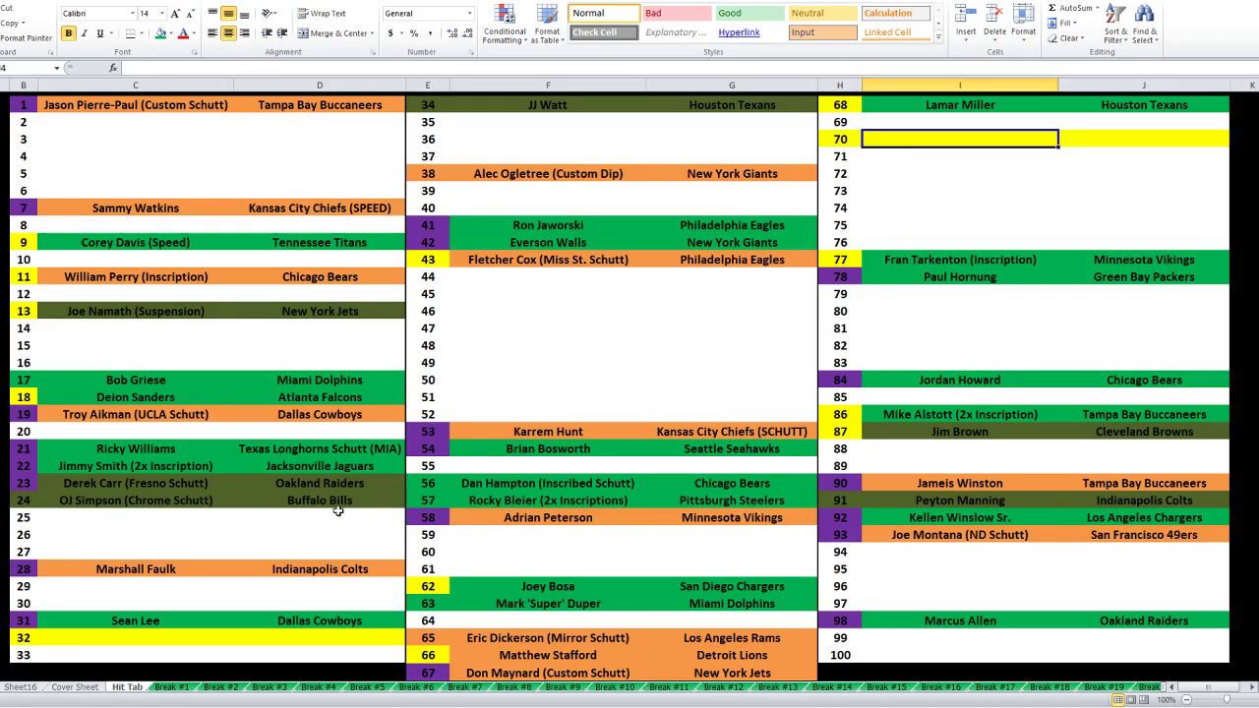
click(209, 637)
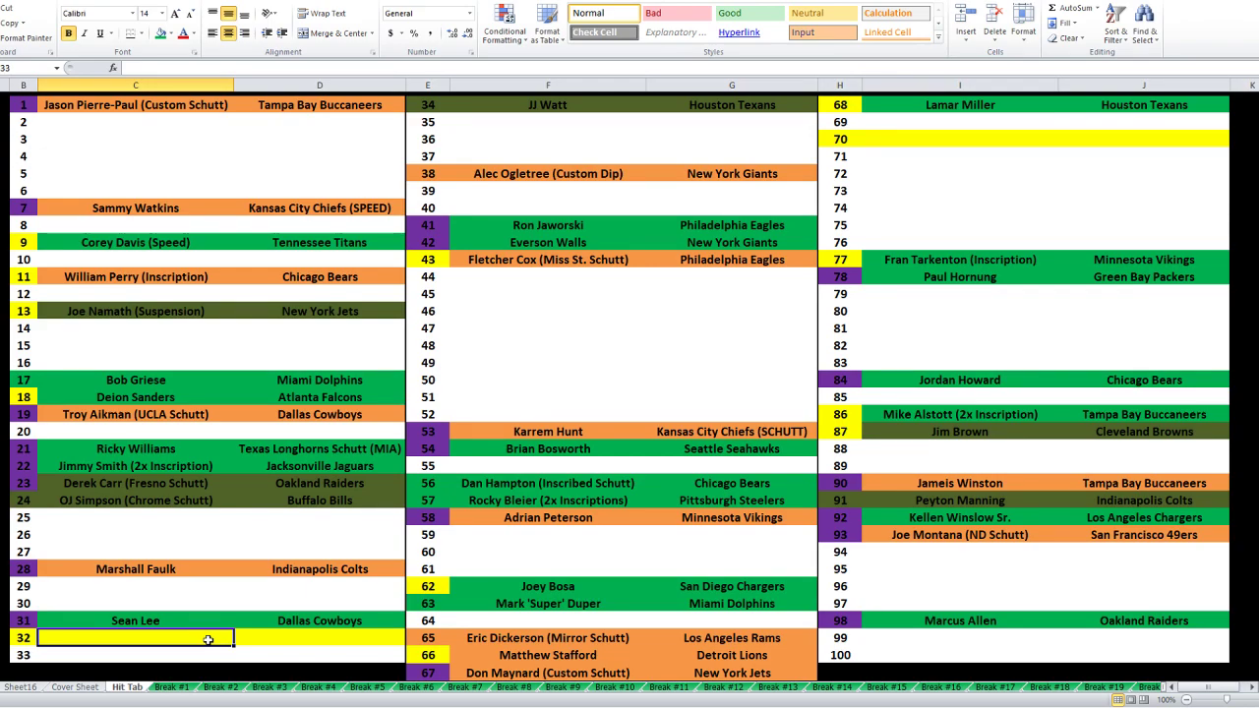
text(Dav)
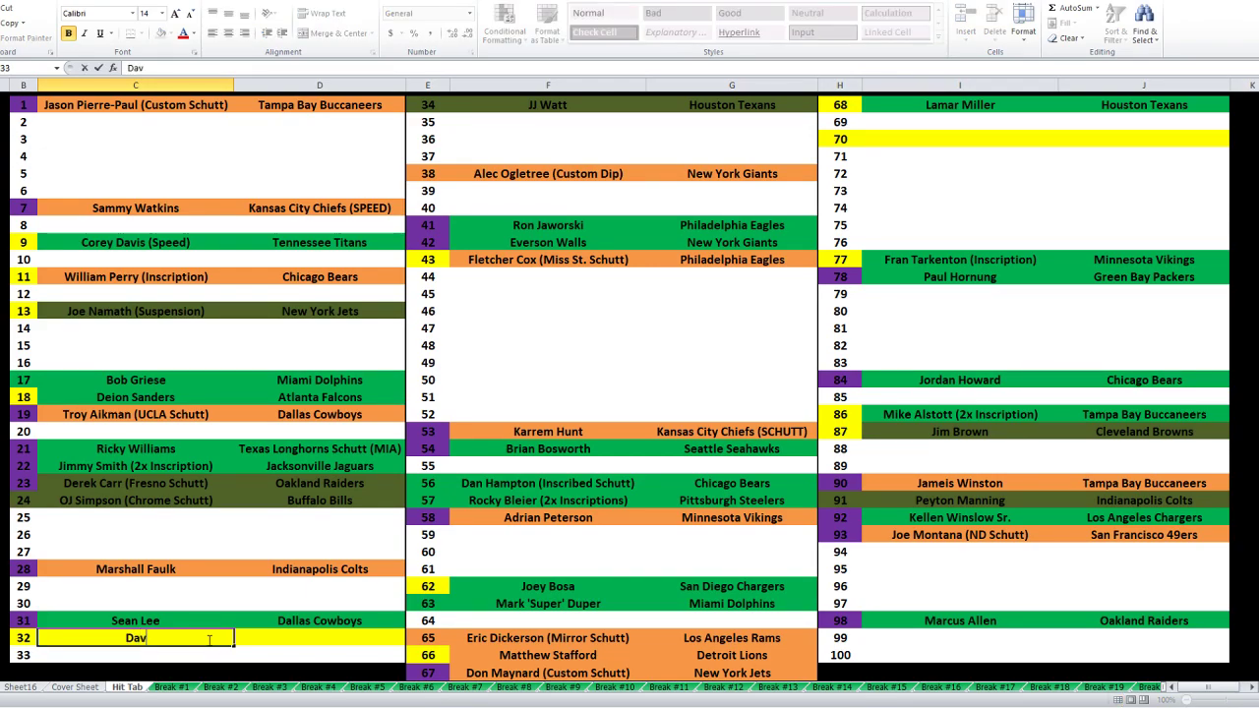
text(id Joh)
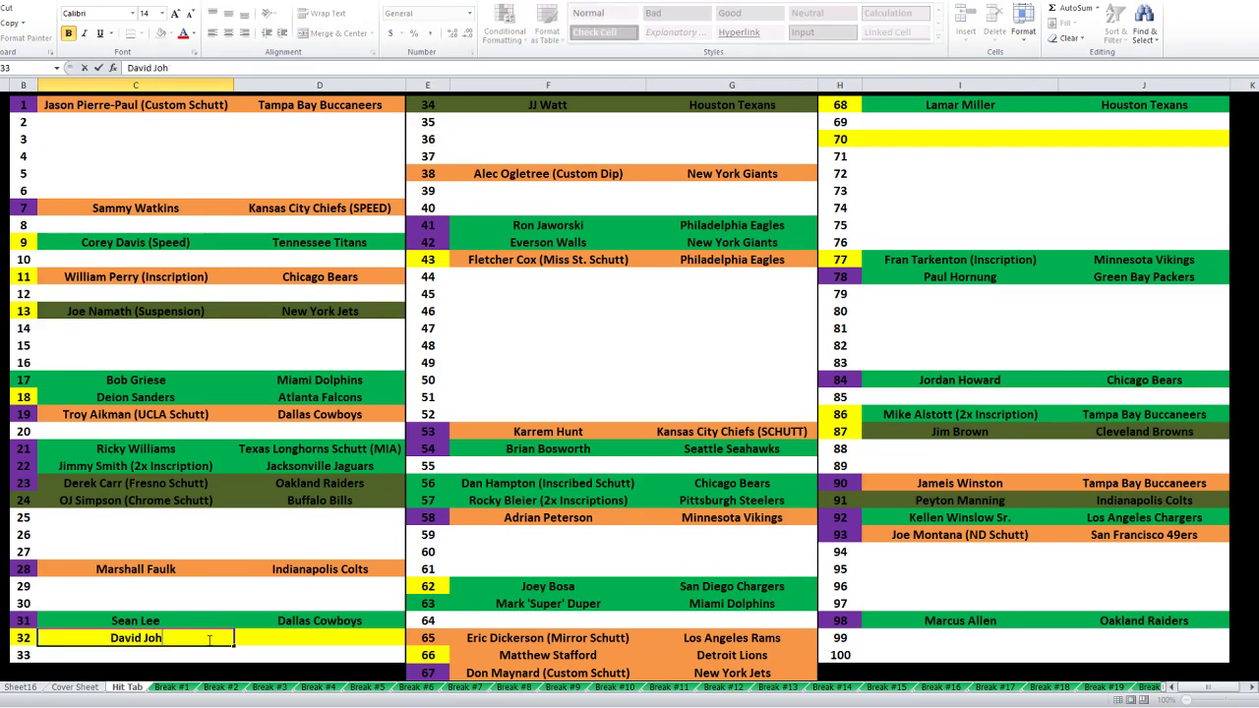
text(nson)
key(Tab)
text(A)
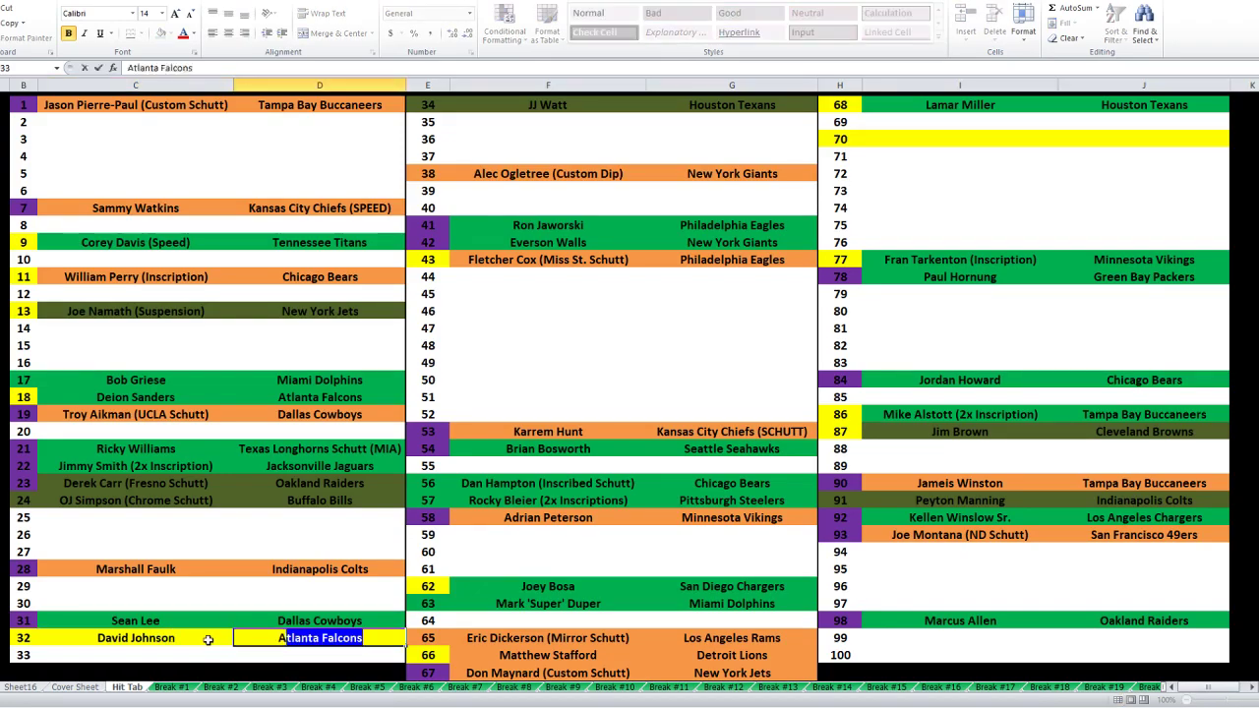
text(rizona Cardinals)
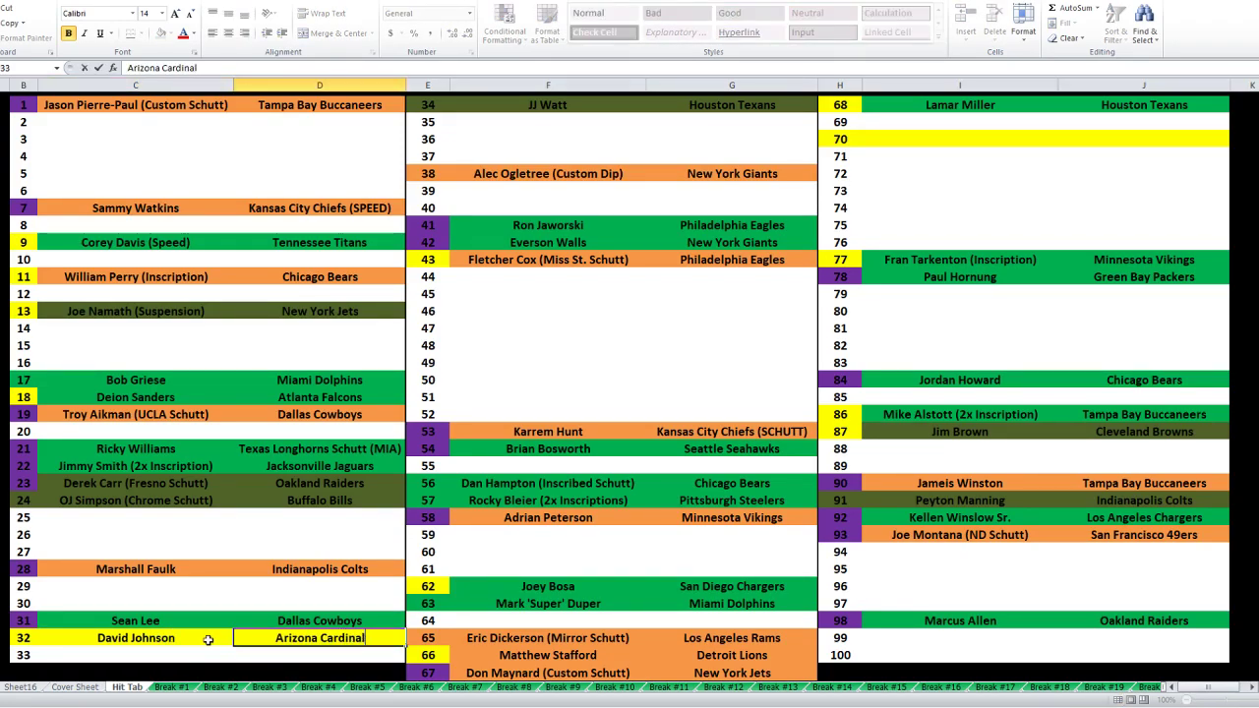
click(207, 639)
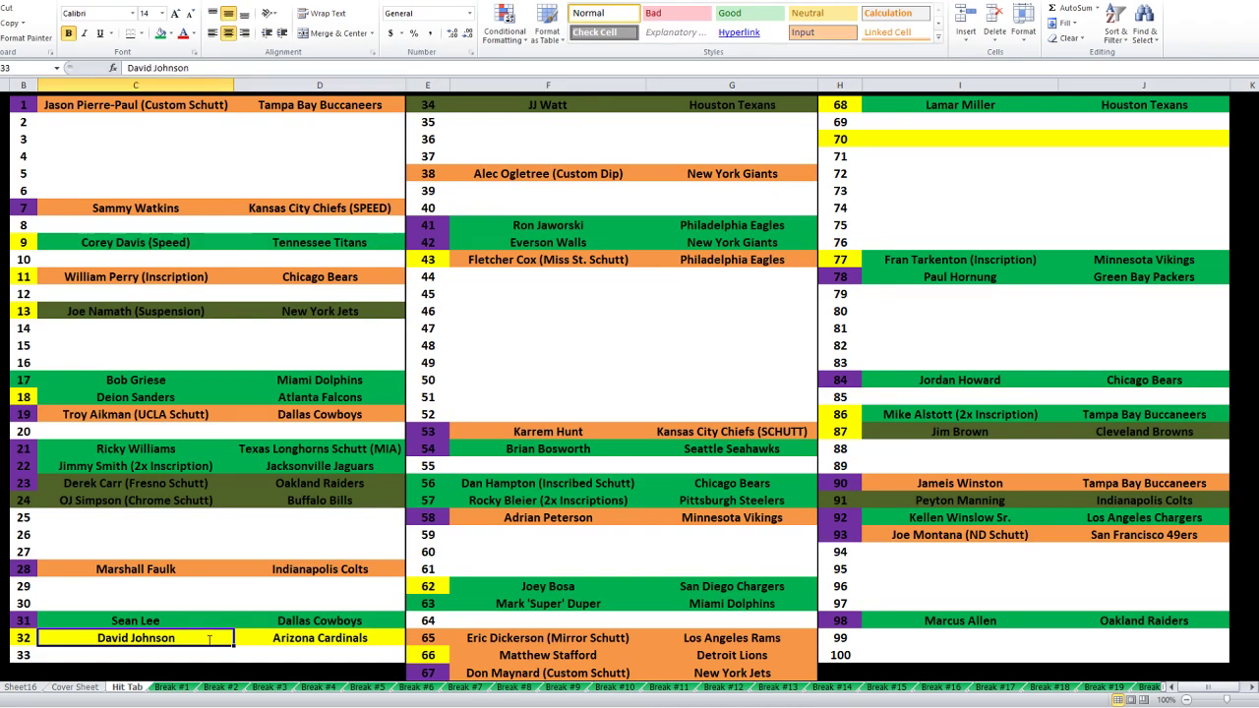
text(David Johnson (SP)
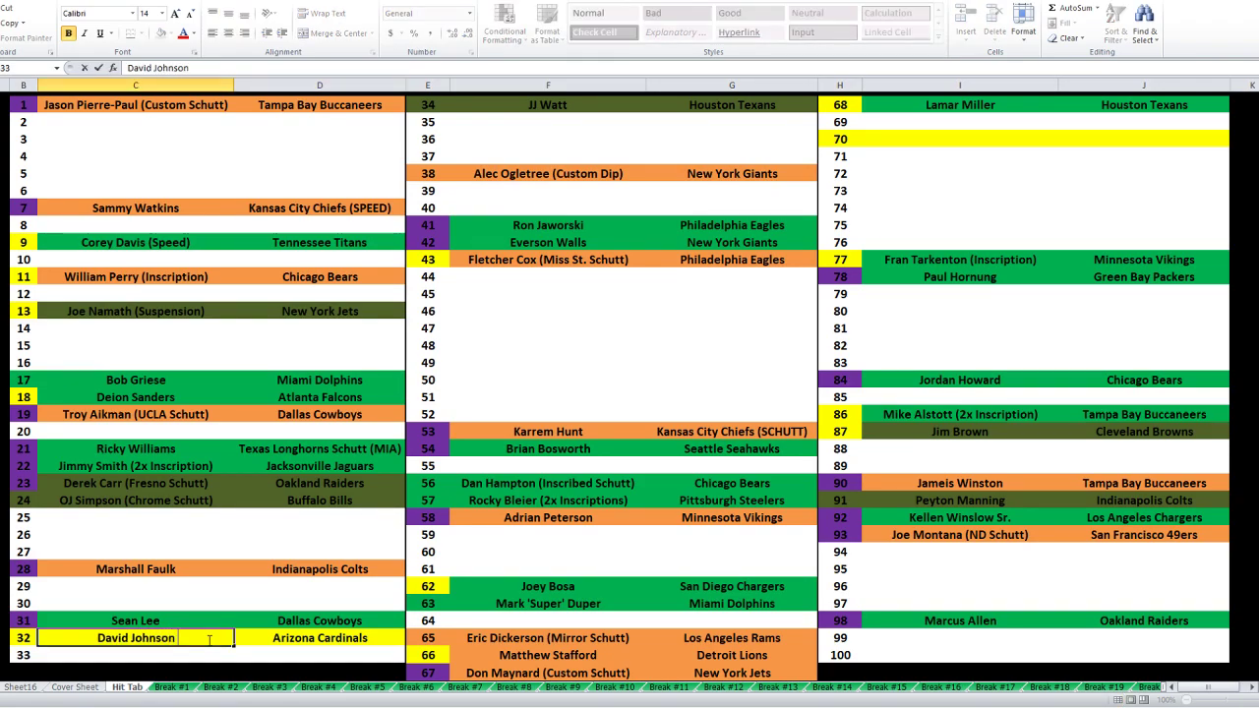
text(EED))
key(Return)
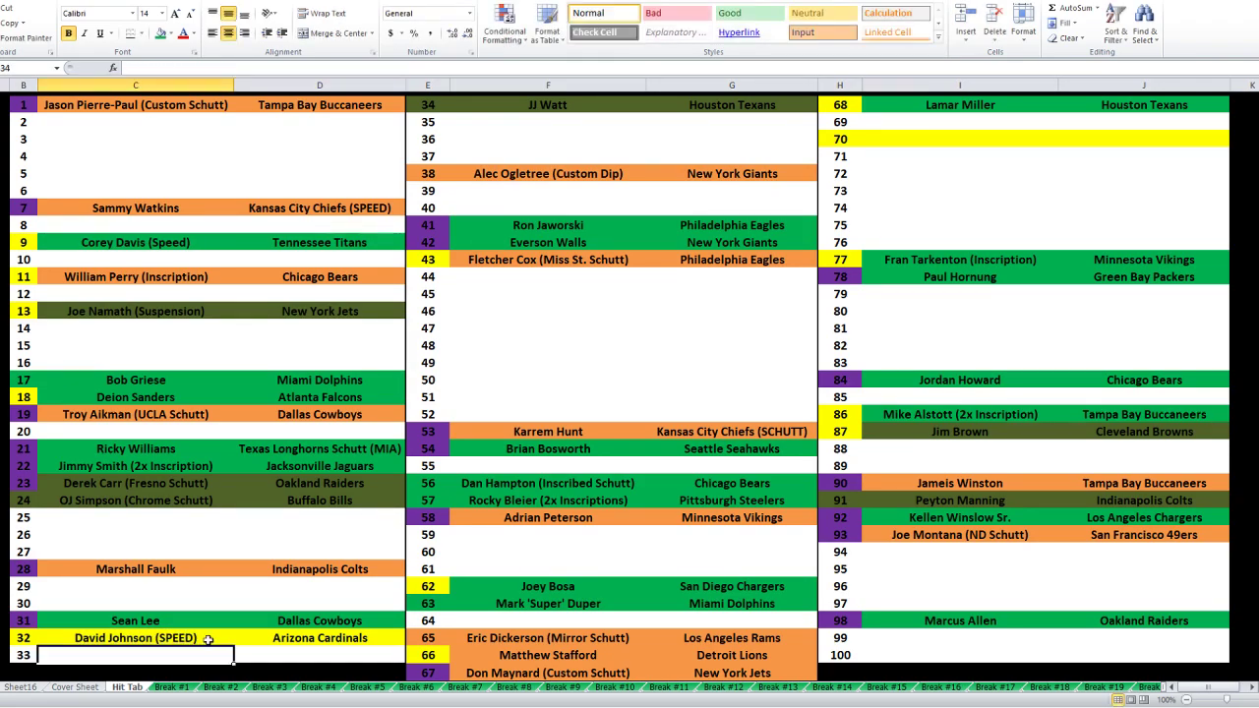
Record hit 70 as Calvin Ridley (Inscription) for the Atlanta Falcons.
click(1025, 139)
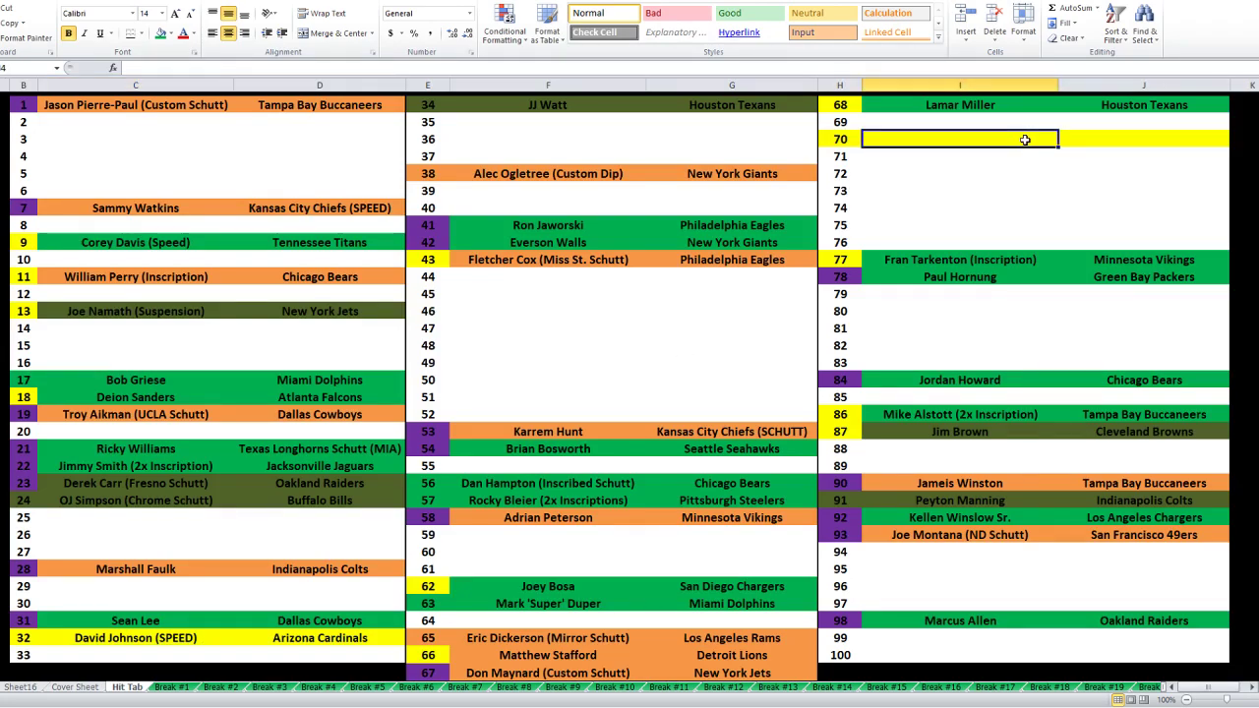
text(Calvin Ridley)
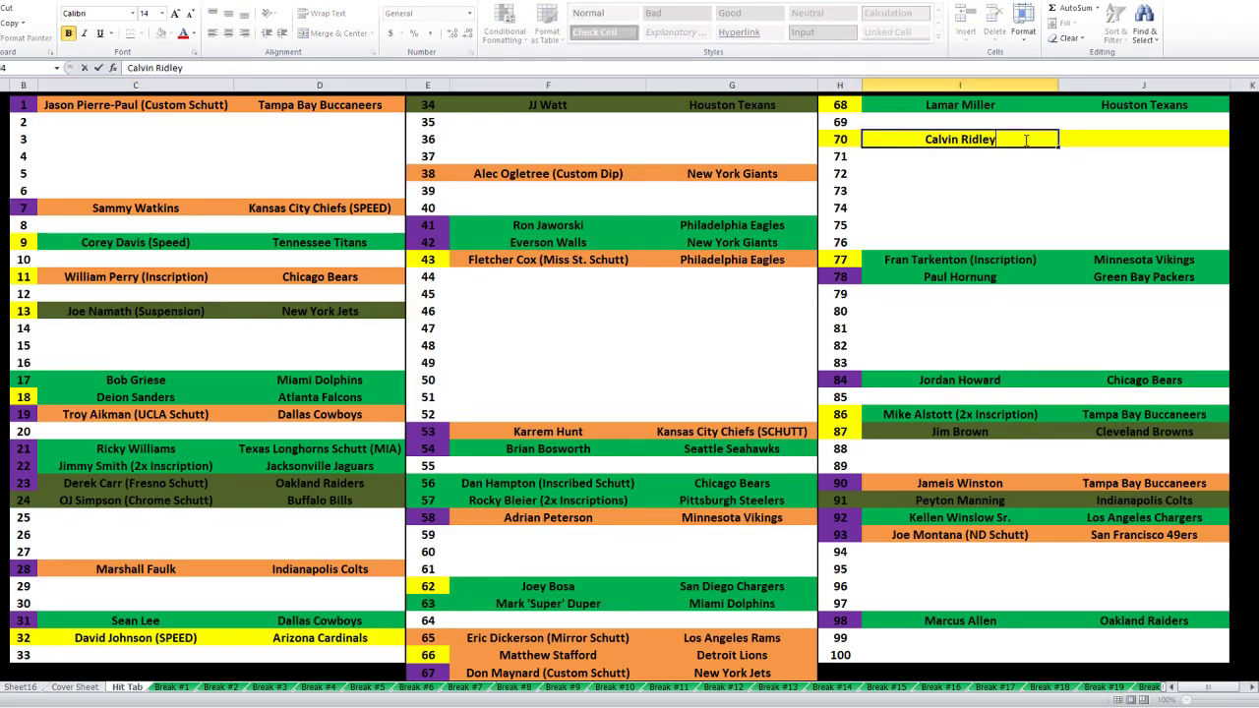
text( (Insc)
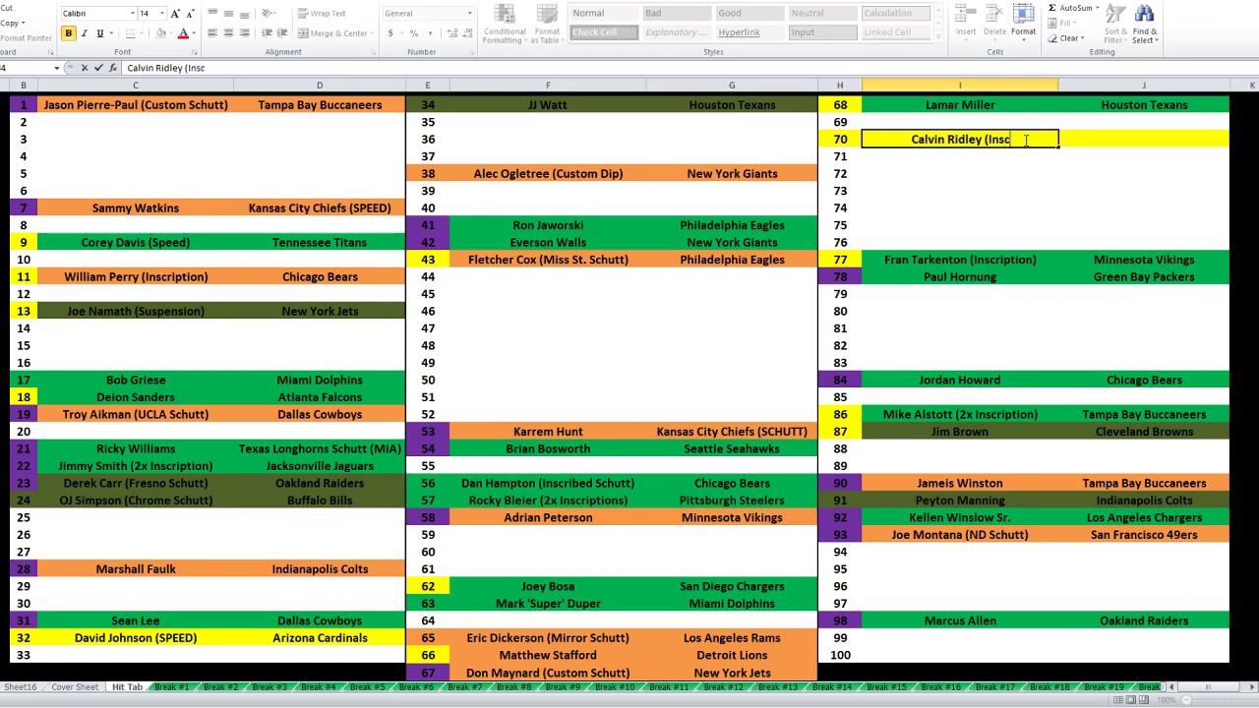
text(ription))
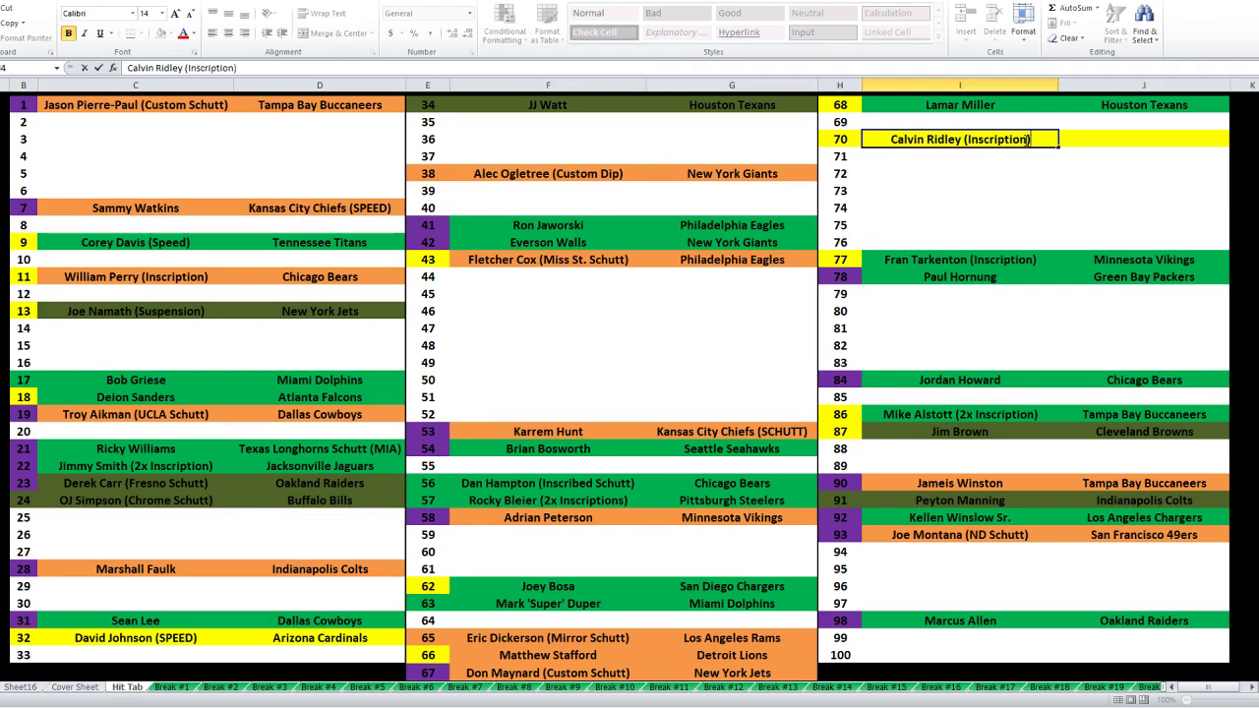
key(Tab)
text(Athel)
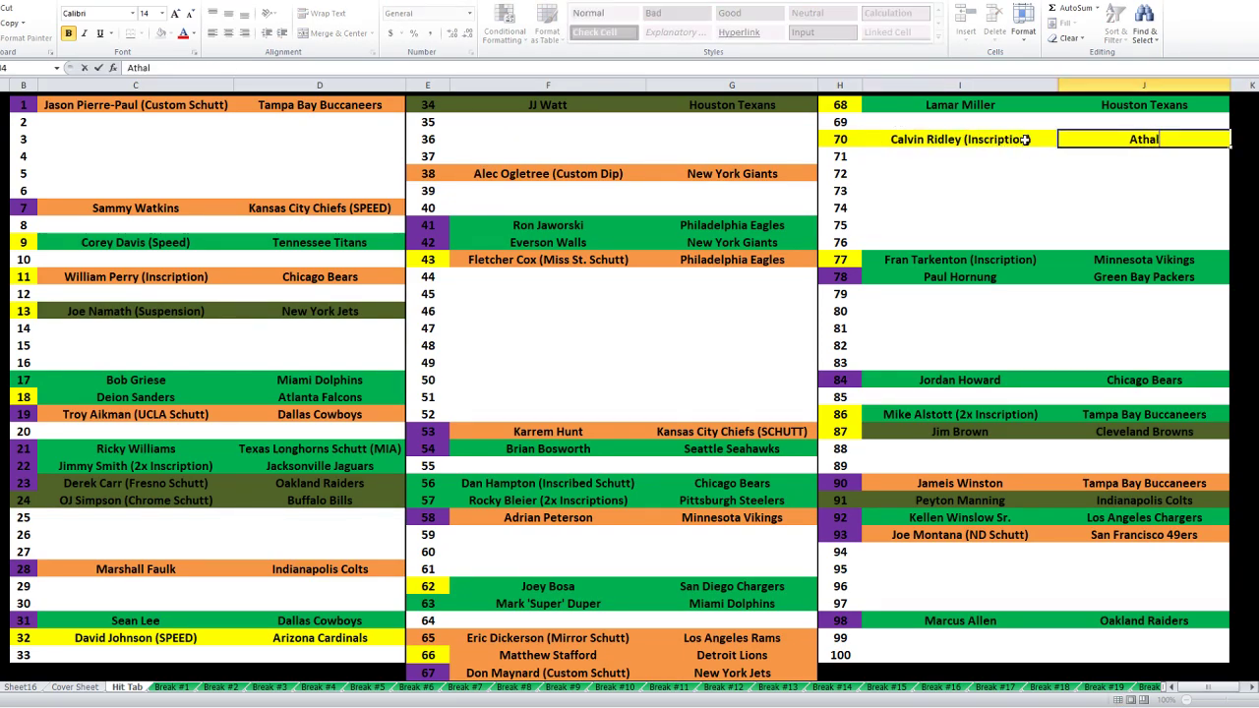
key(BackSpace)
key(BackSpace)
key(BackSpace)
text(lanta Falcons?)
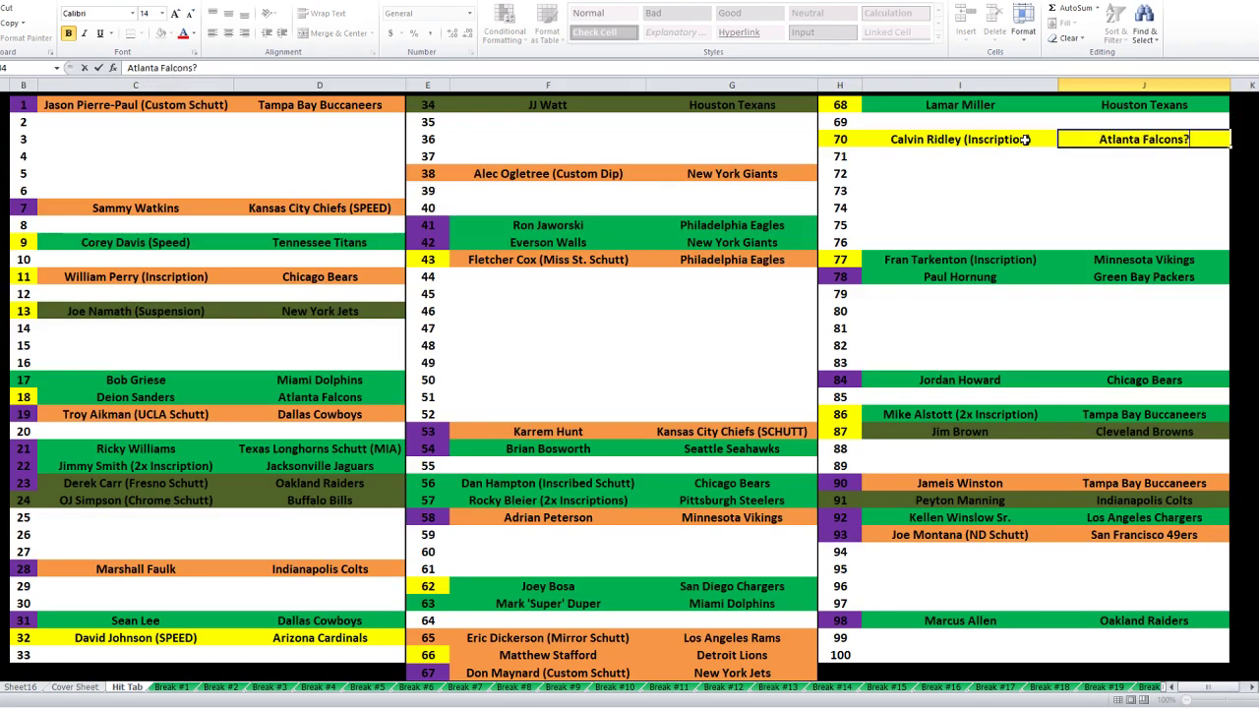
key(Return)
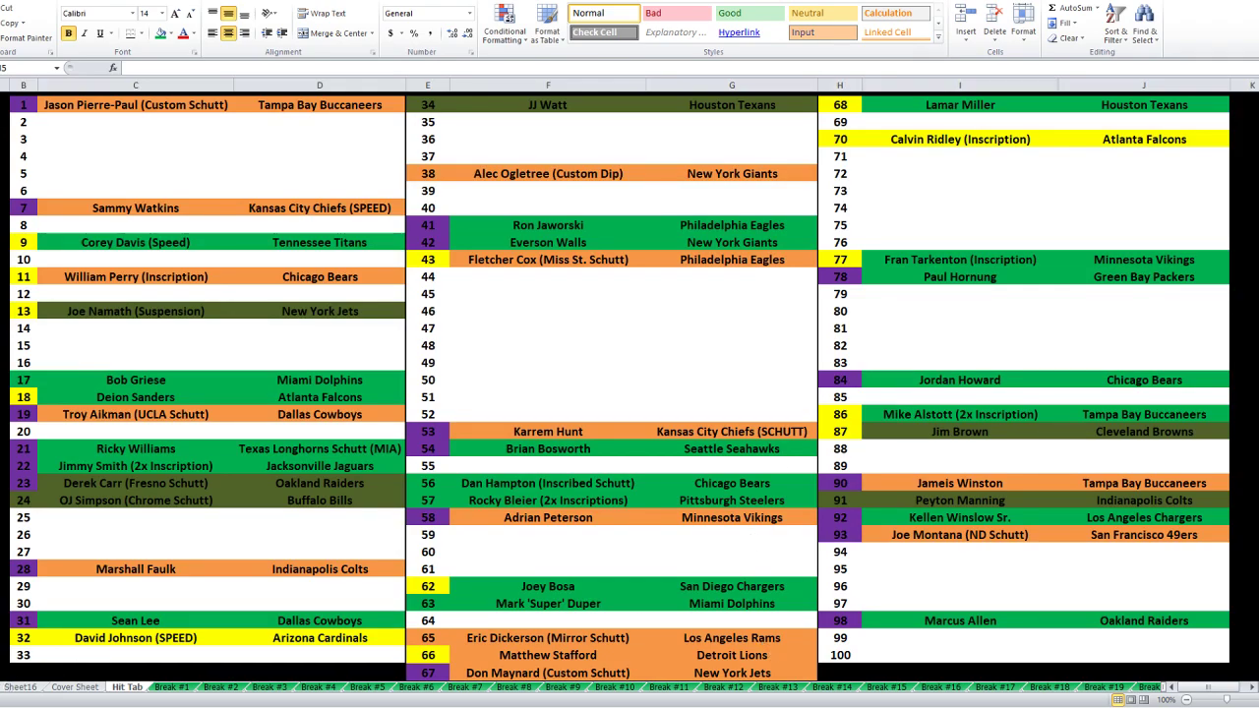
Check the Break #36 sheet, then return to the Hit Tab sheet.
click(10, 688)
click(906, 687)
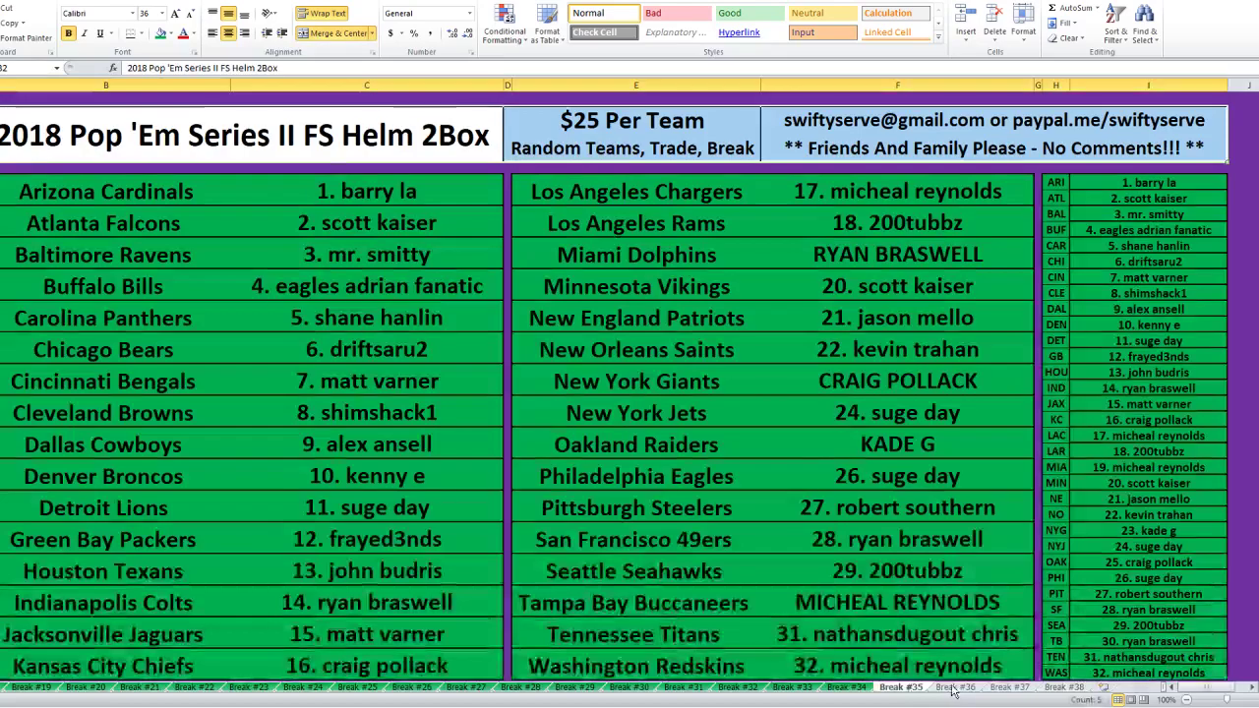
click(954, 687)
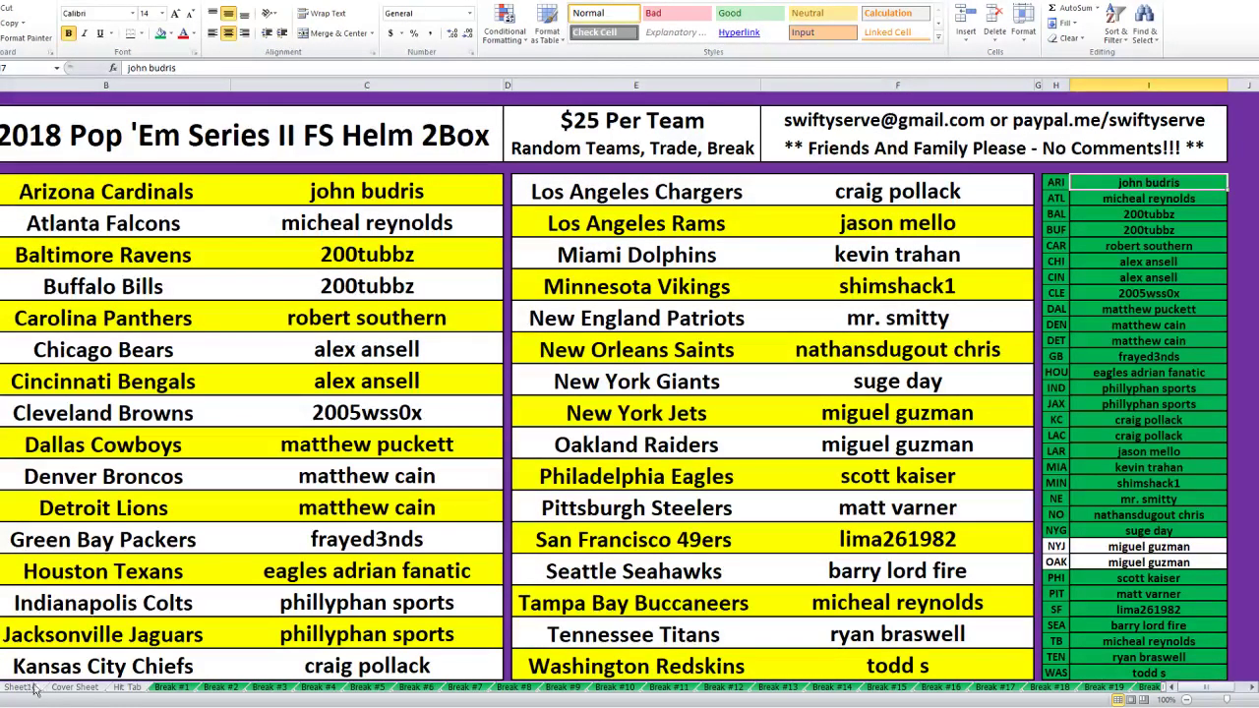
click(126, 686)
Copy hit 32's David Johnson (SPEED) / Arizona Cardinals entry into hit 70's cells.
drag(170, 639, 289, 637)
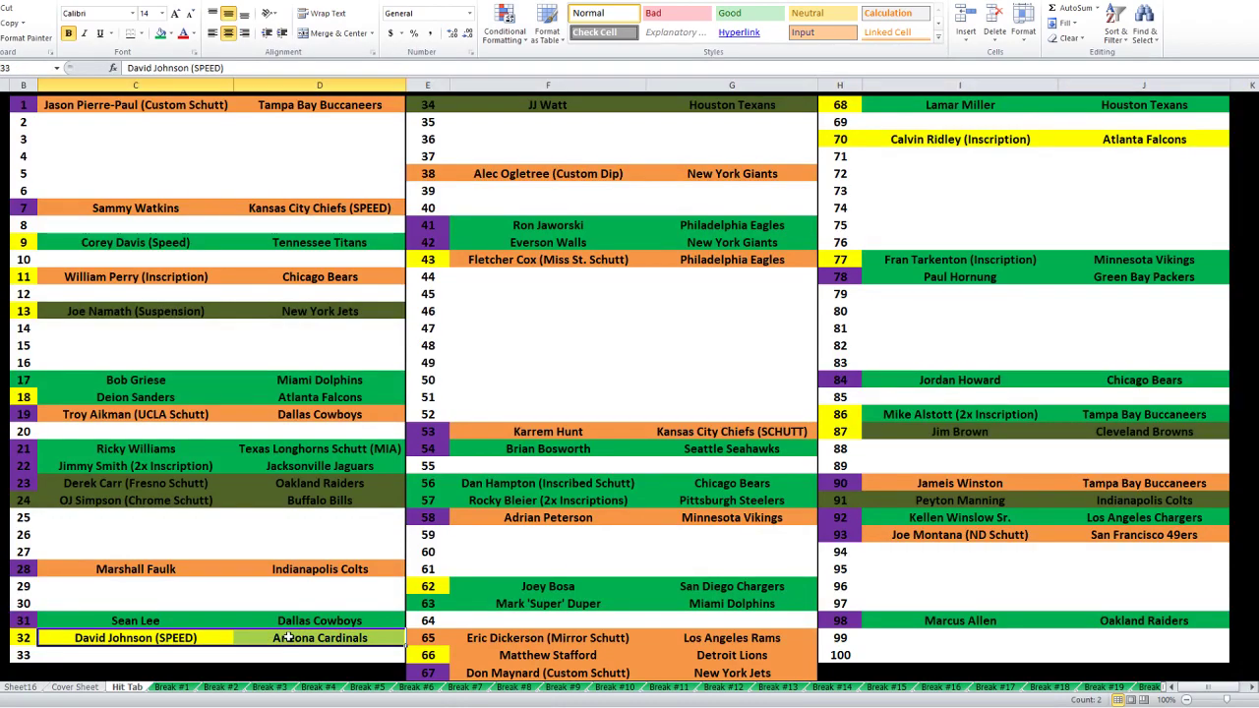
key(ctrl+c)
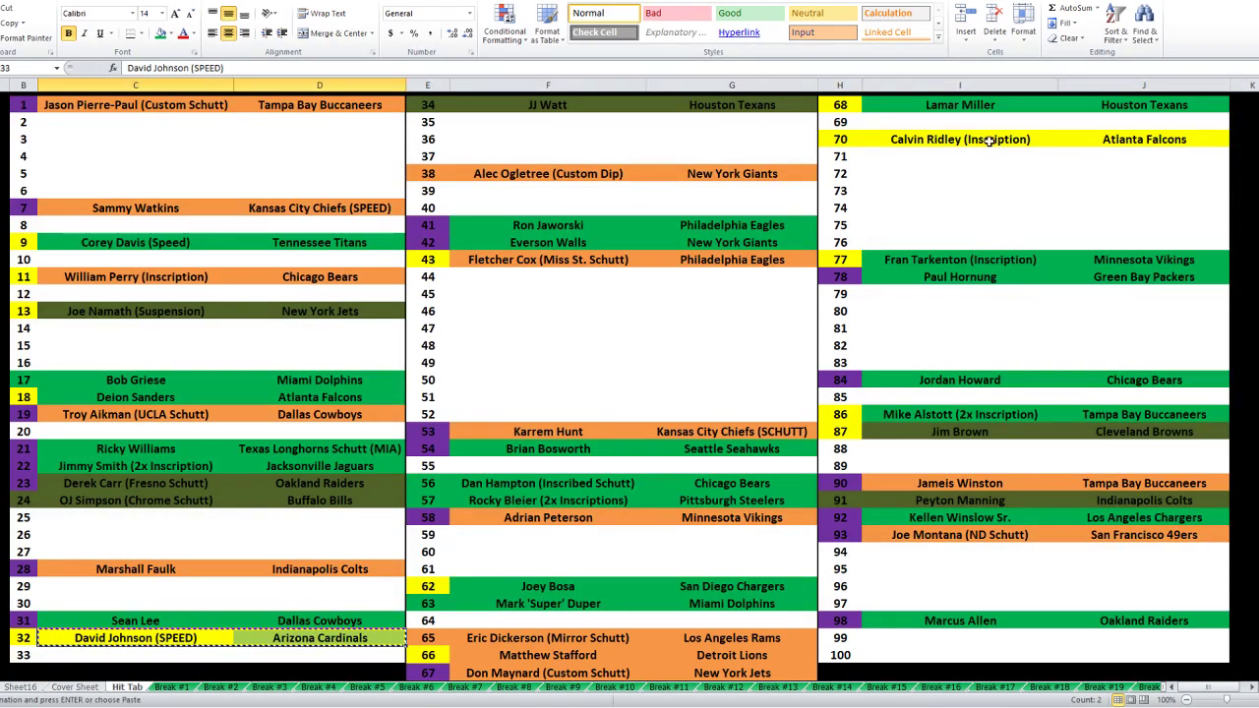
drag(1003, 139, 1112, 139)
key(ctrl+v)
Rewrite hit 32 as Calvin Ridley (Inscription) for the Atlanta Falcons.
click(185, 643)
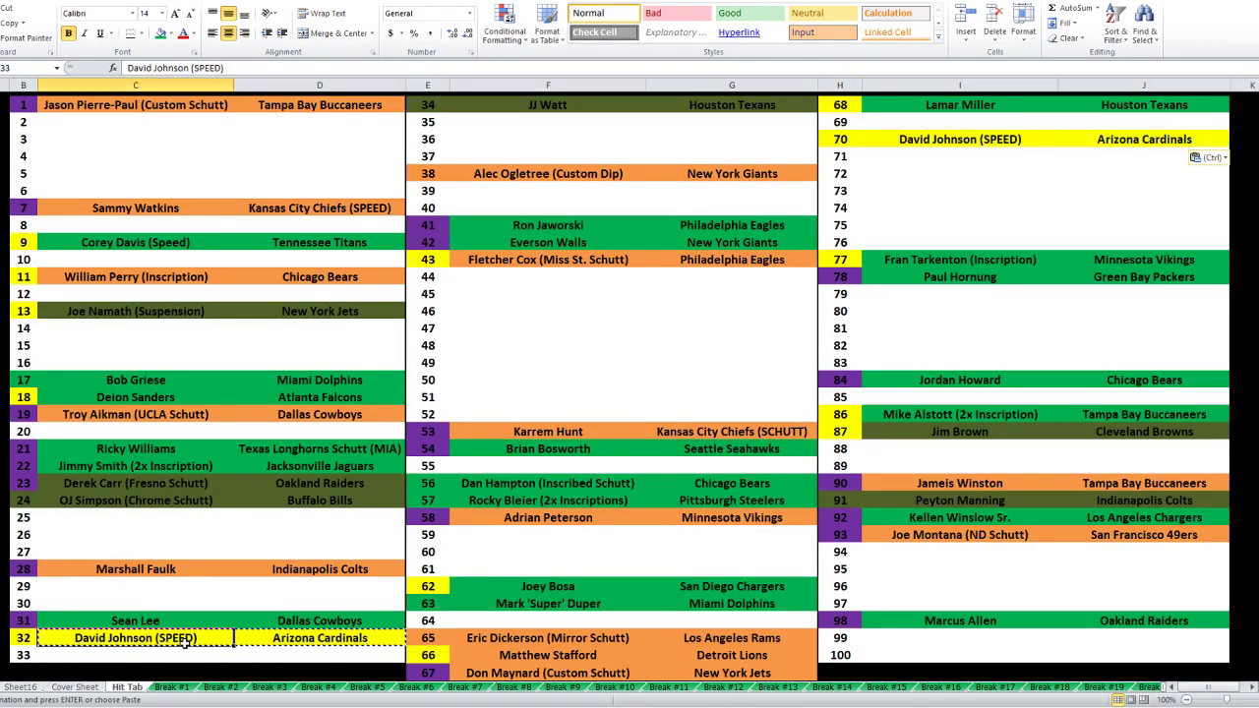
text(Calvin Ri)
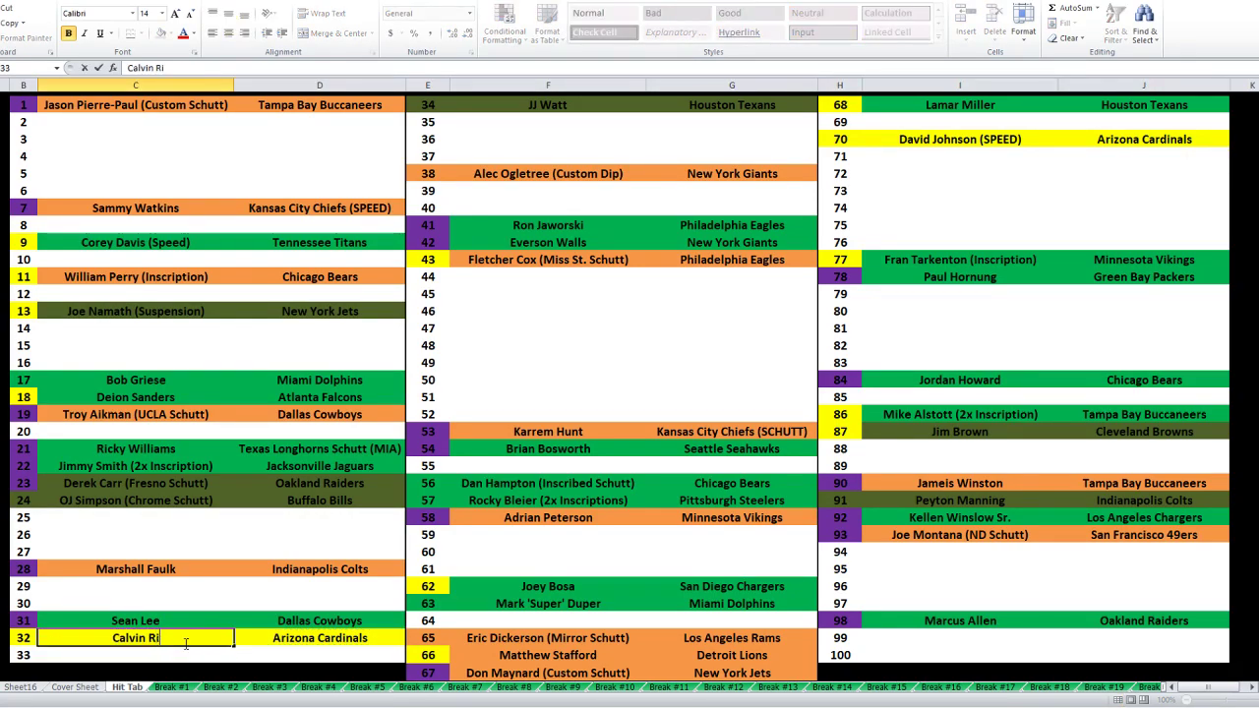
text(dley (Inscri)
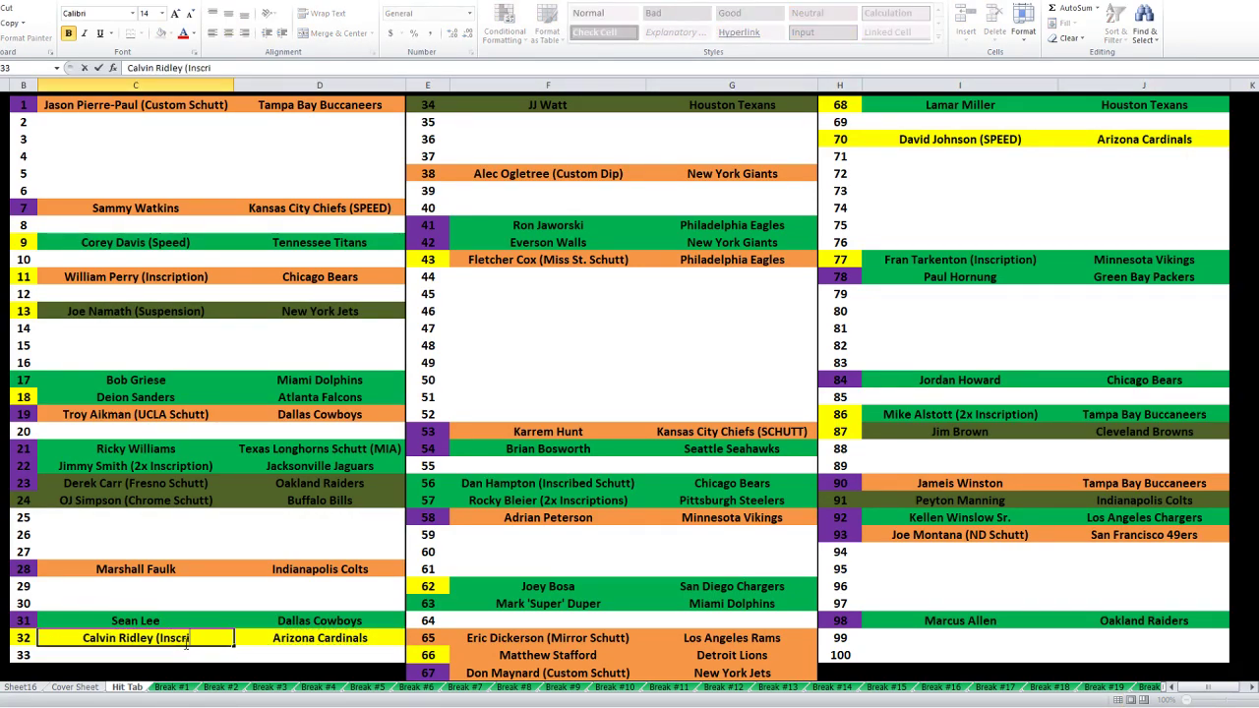
text(ption))
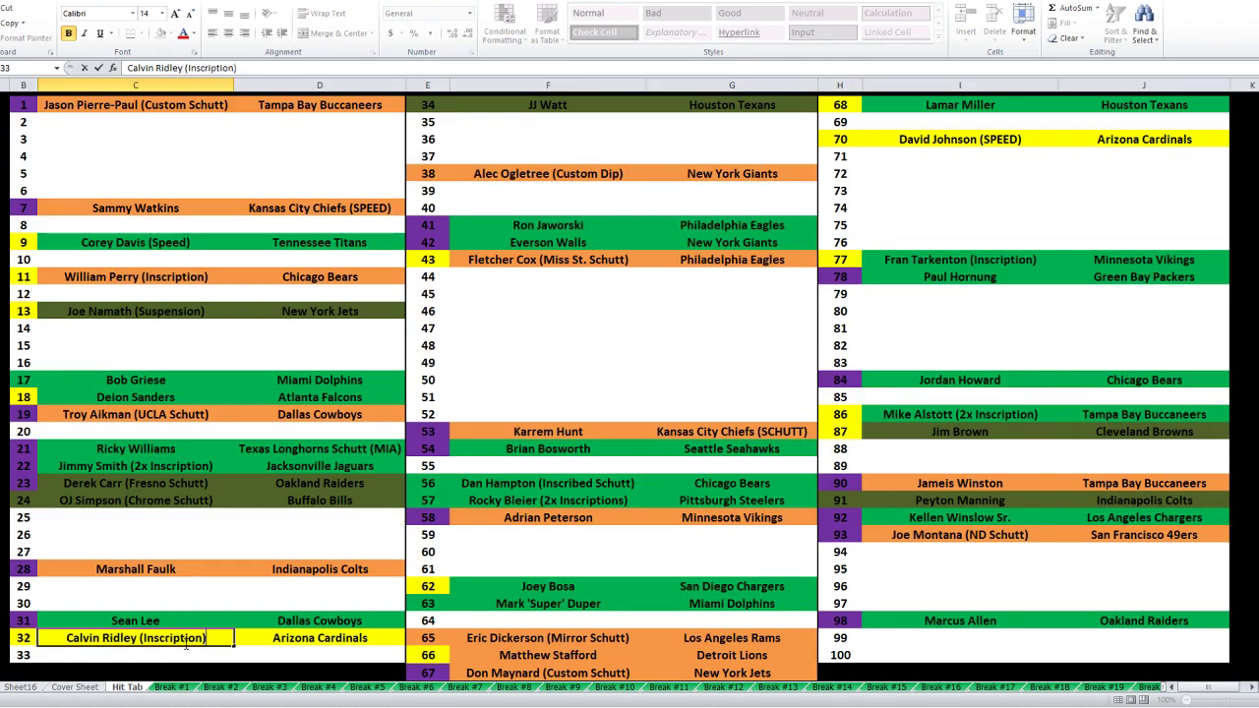
key(Tab)
text(Atla)
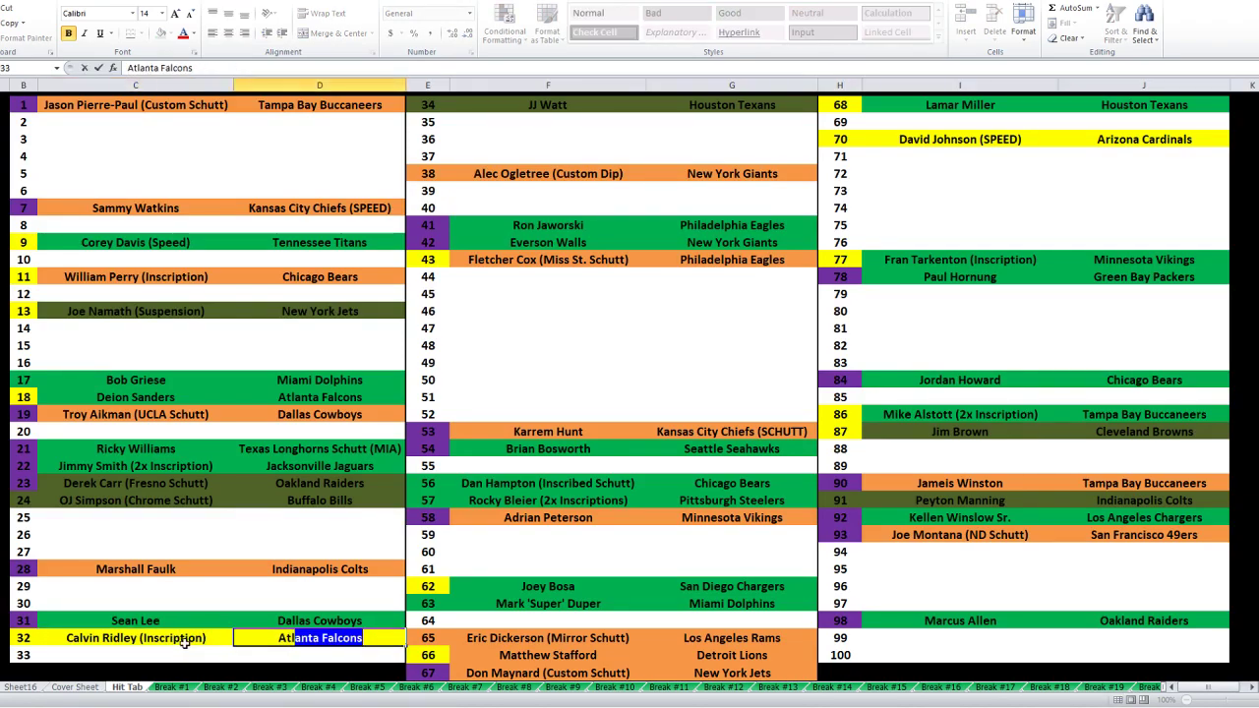
key(Return)
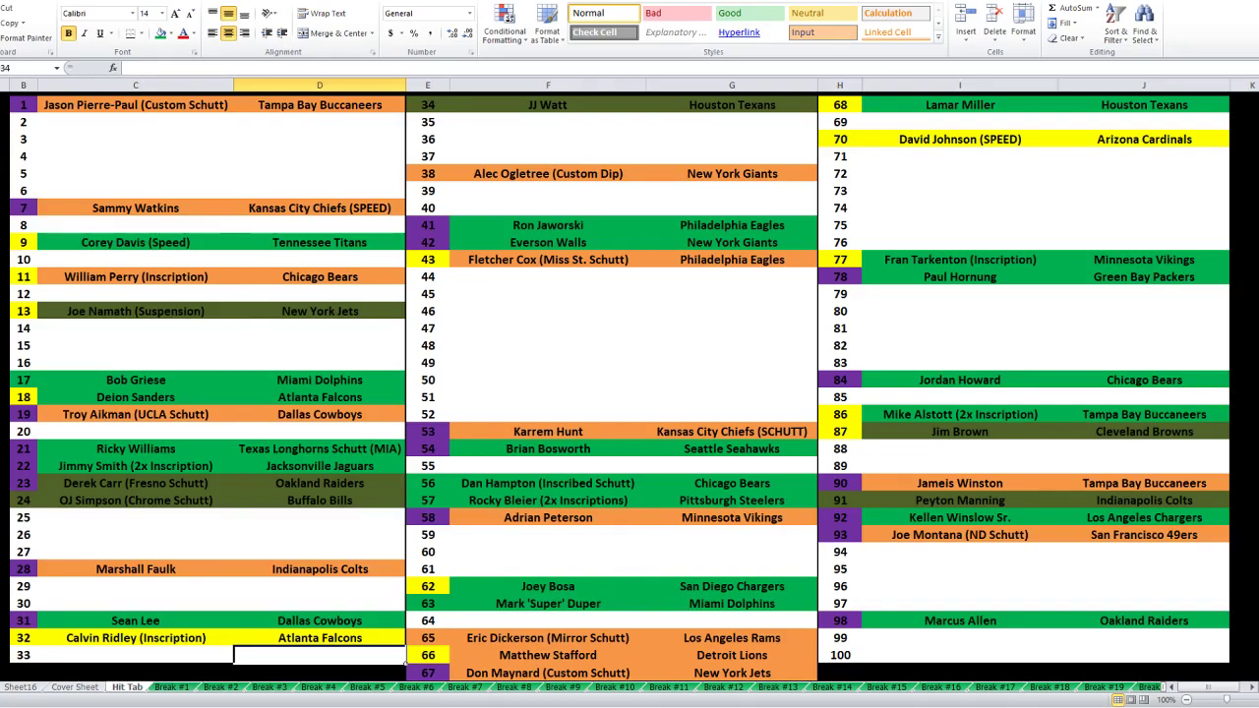
key(Home)
Switch to the Break #36 sheet.
click(971, 688)
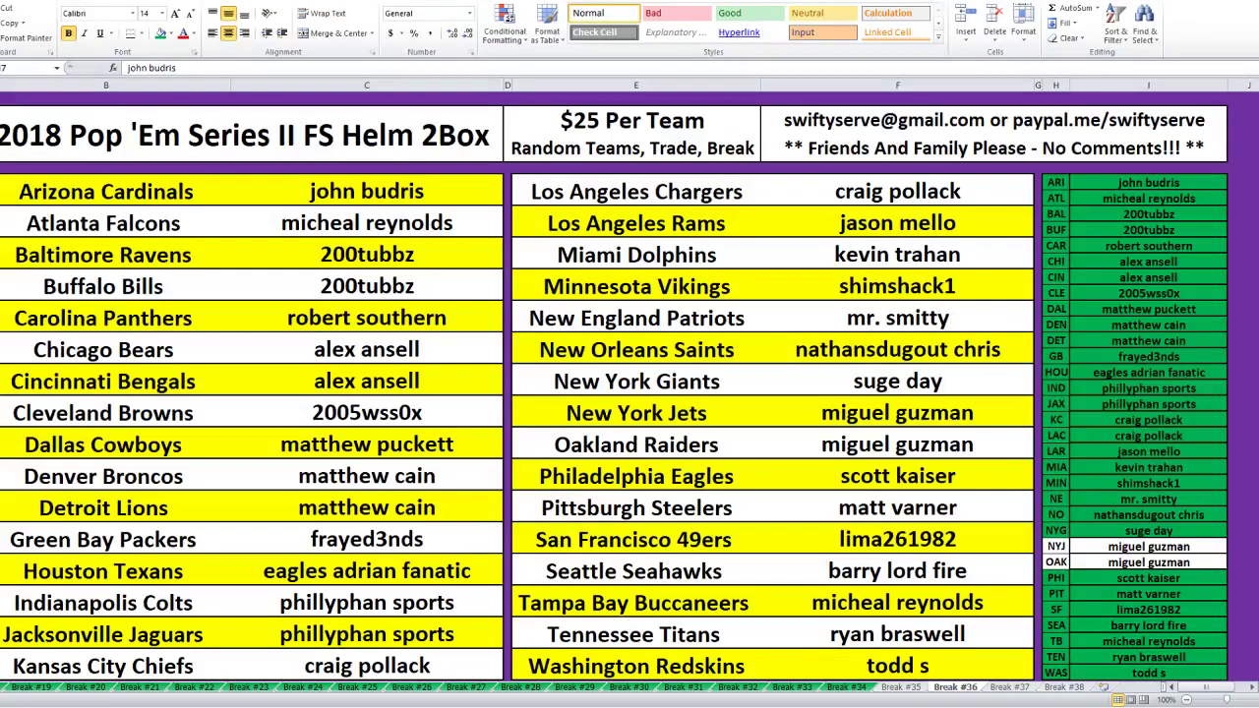
Enter the new traded buyers' names for the New York Jets and Oakland Raiders rows.
click(1176, 544)
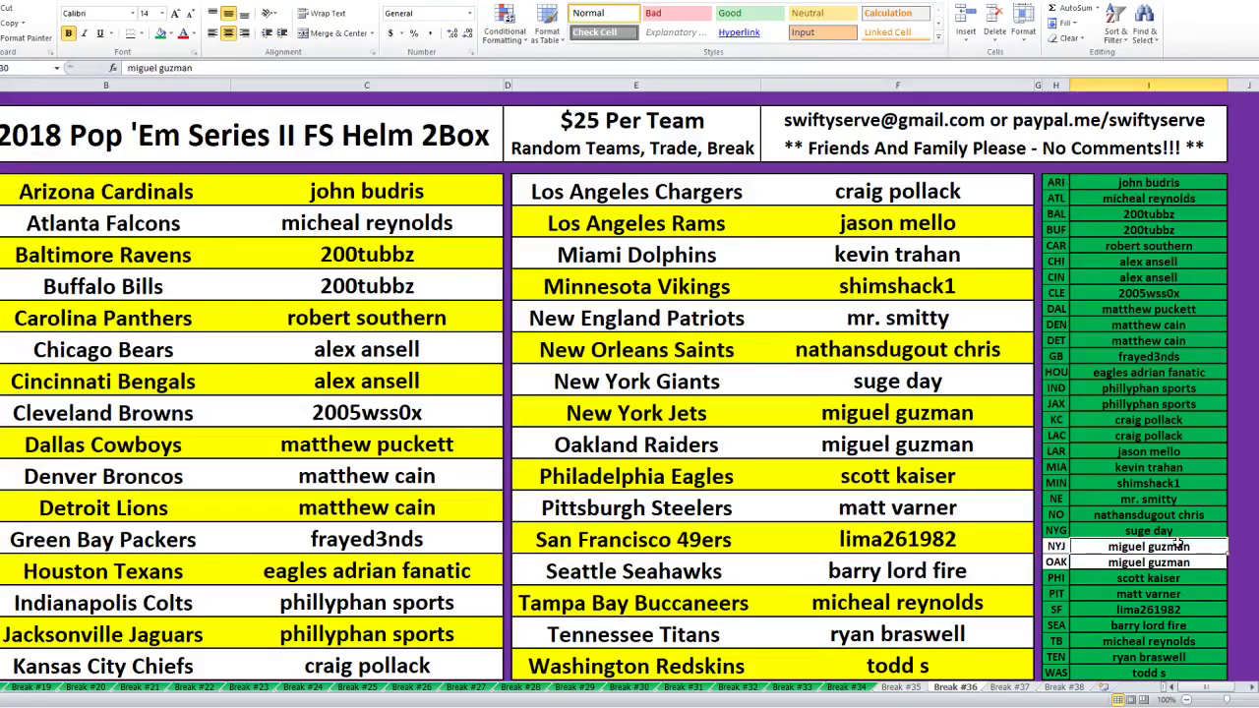
text(chris)
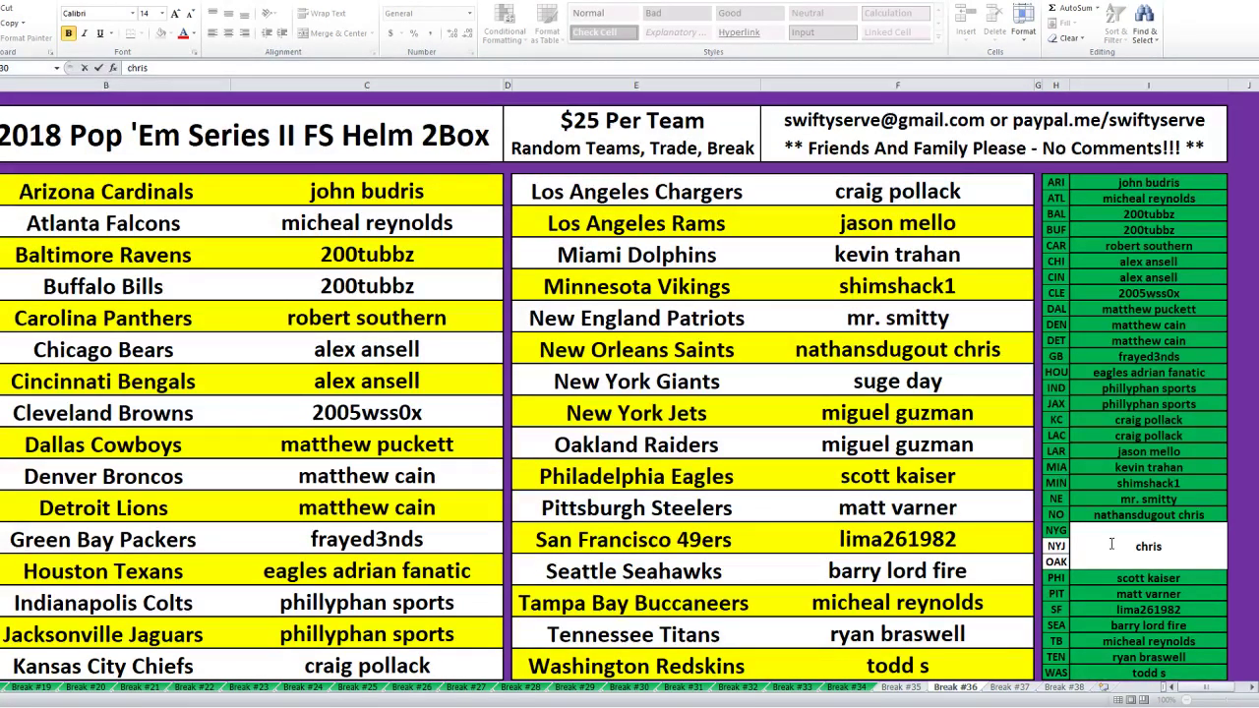
double_click(1185, 540)
text(sts)
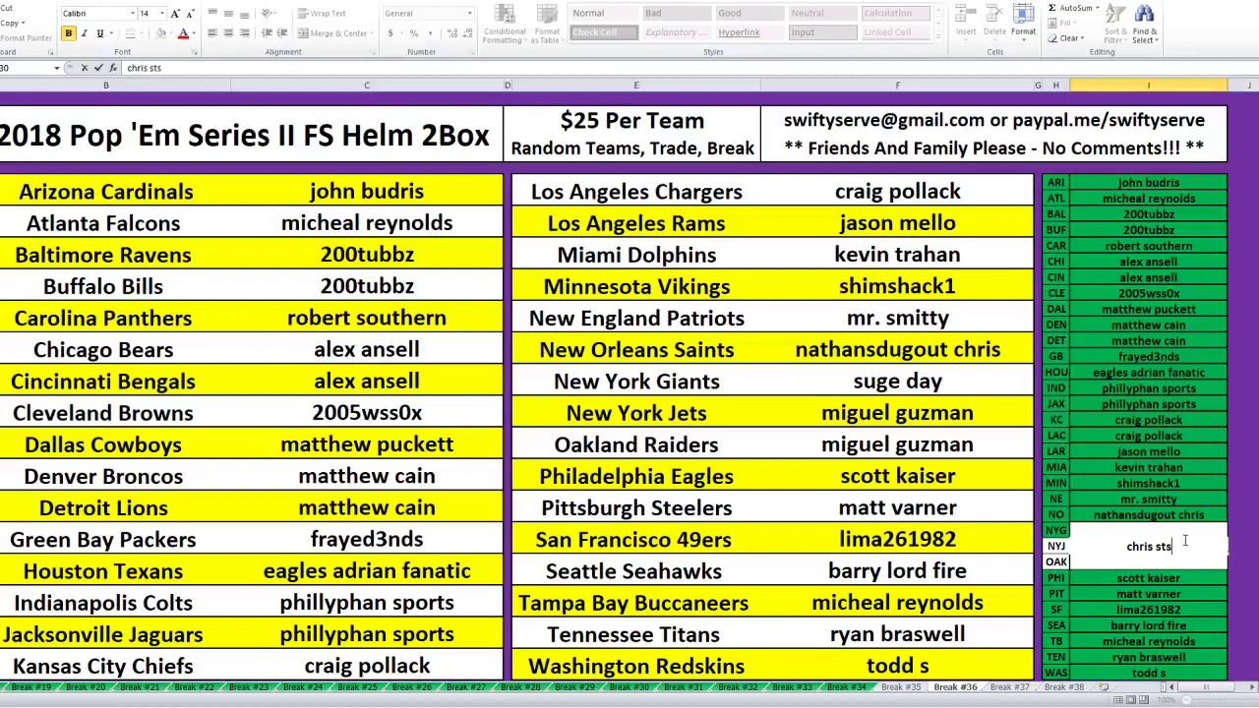
text(a)
key(BackSpace)
key(BackSpace)
text(athop)
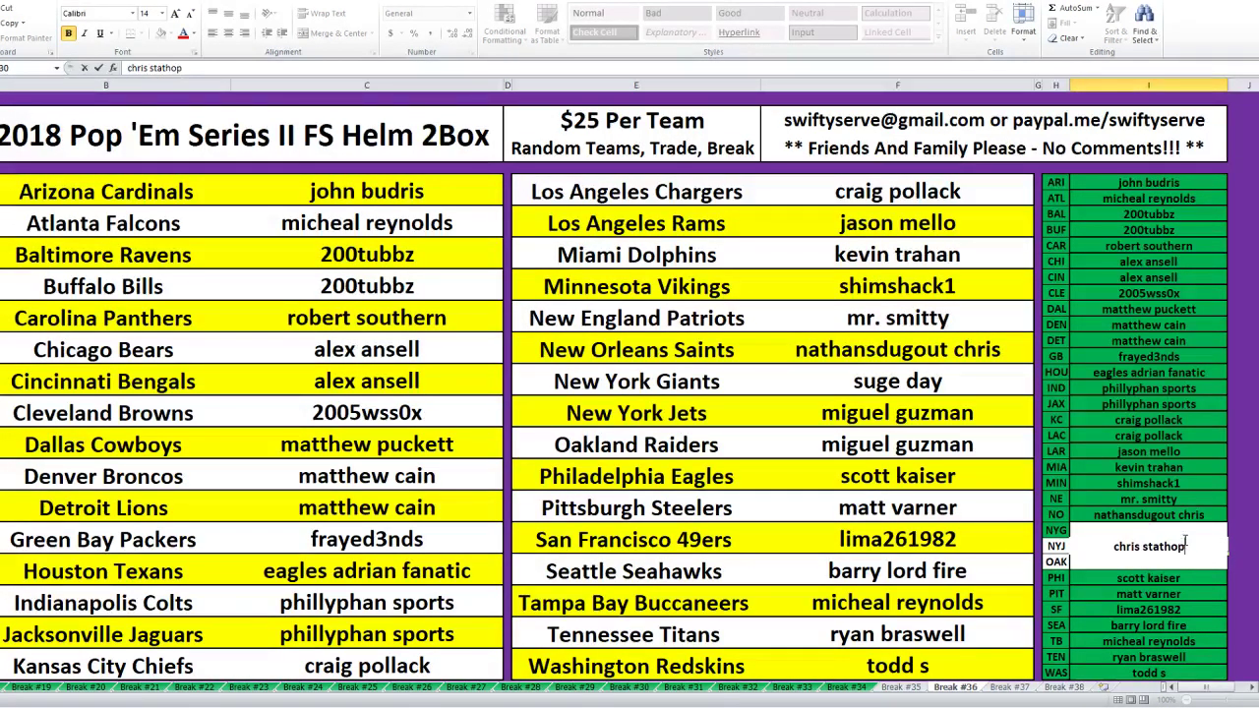
text(oulos)
key(Return)
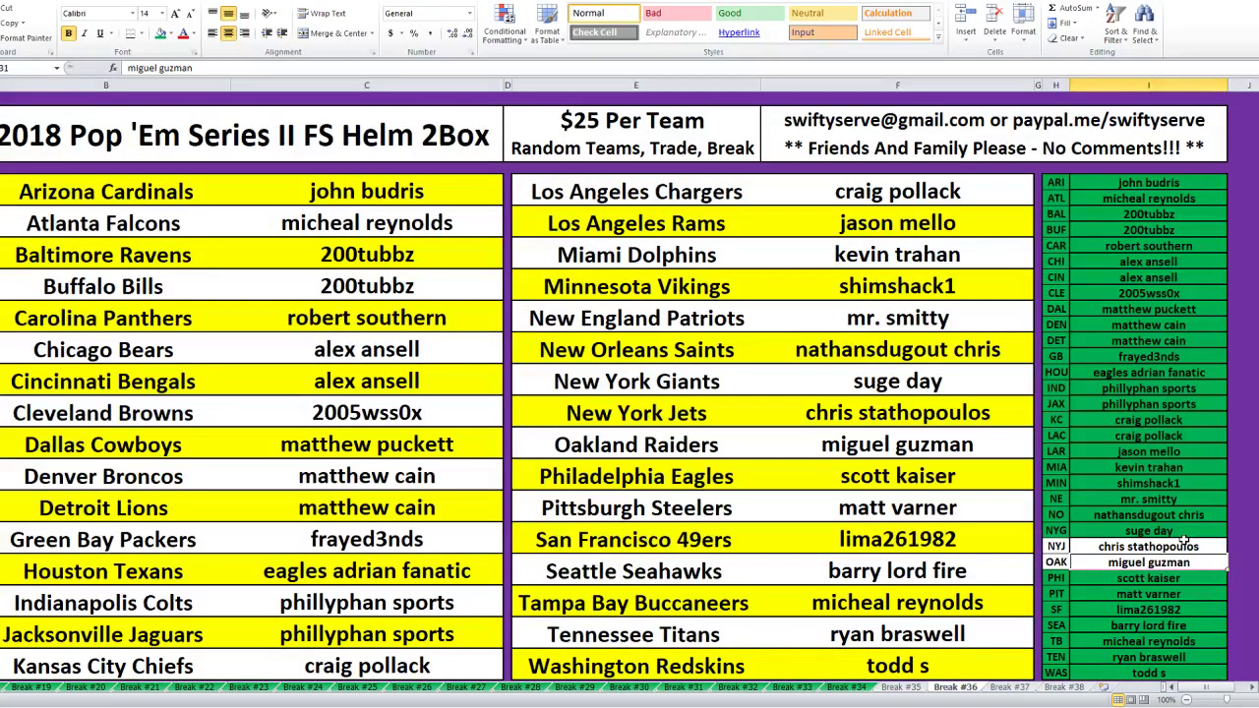
text(ro)
key(Return)
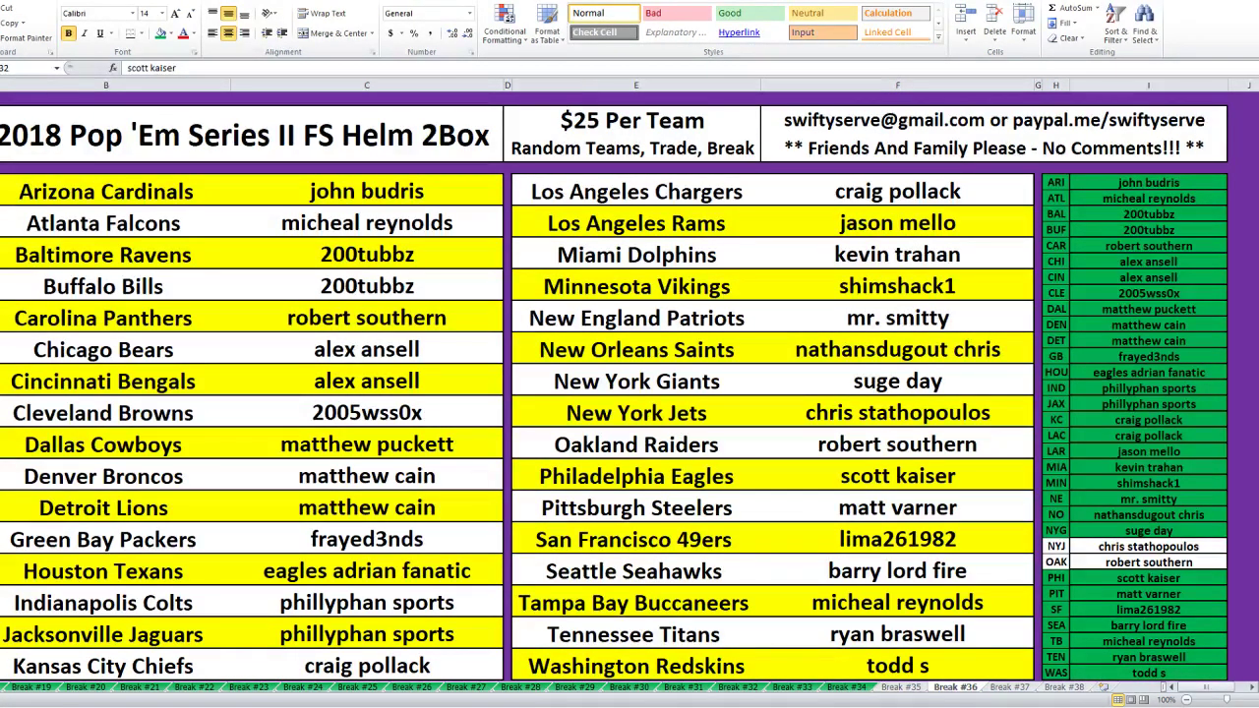
Fill the Oakland Raiders side-list row (H31:I31) green.
drag(1056, 562, 1099, 563)
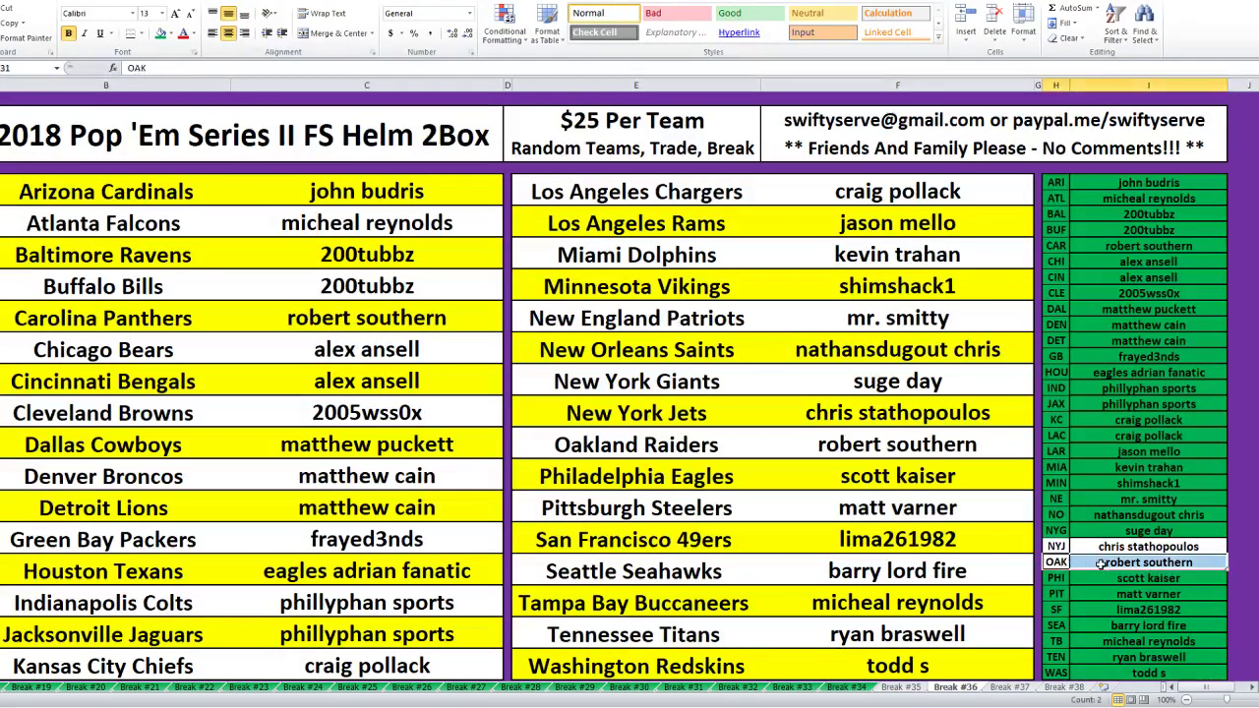
click(160, 34)
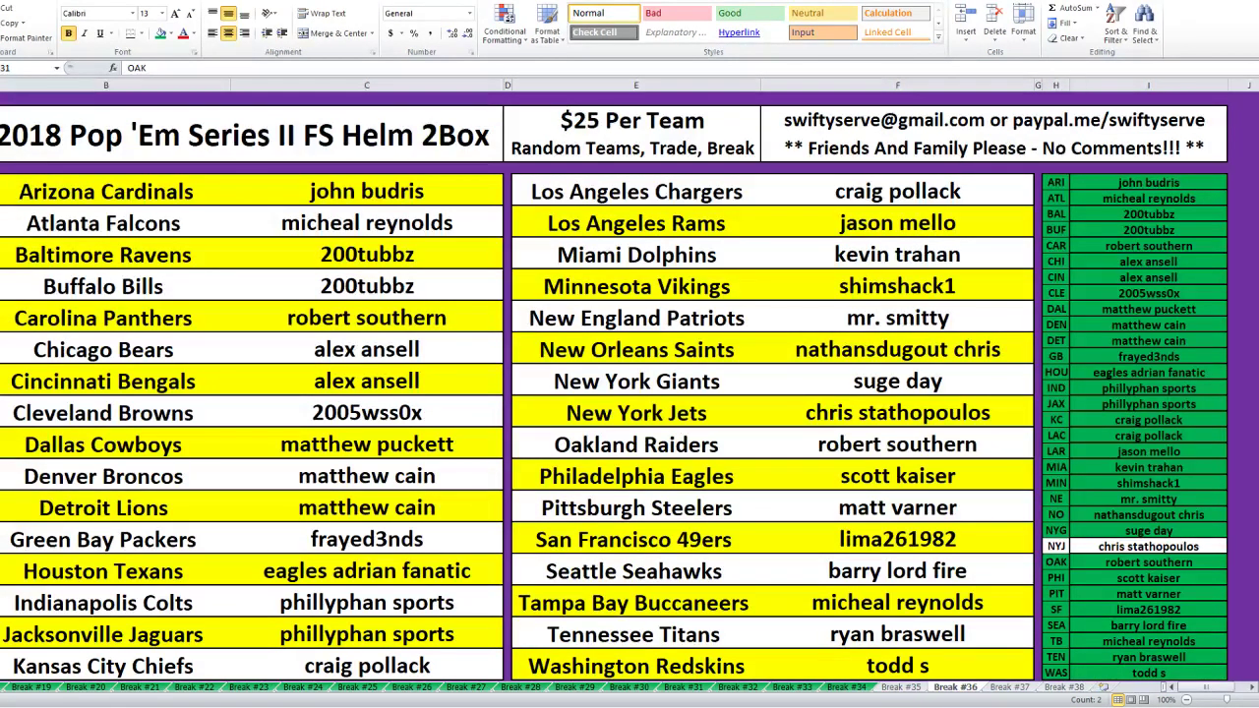
Enter the new buyer's username for NYJ and fill its side-list row green.
click(1159, 546)
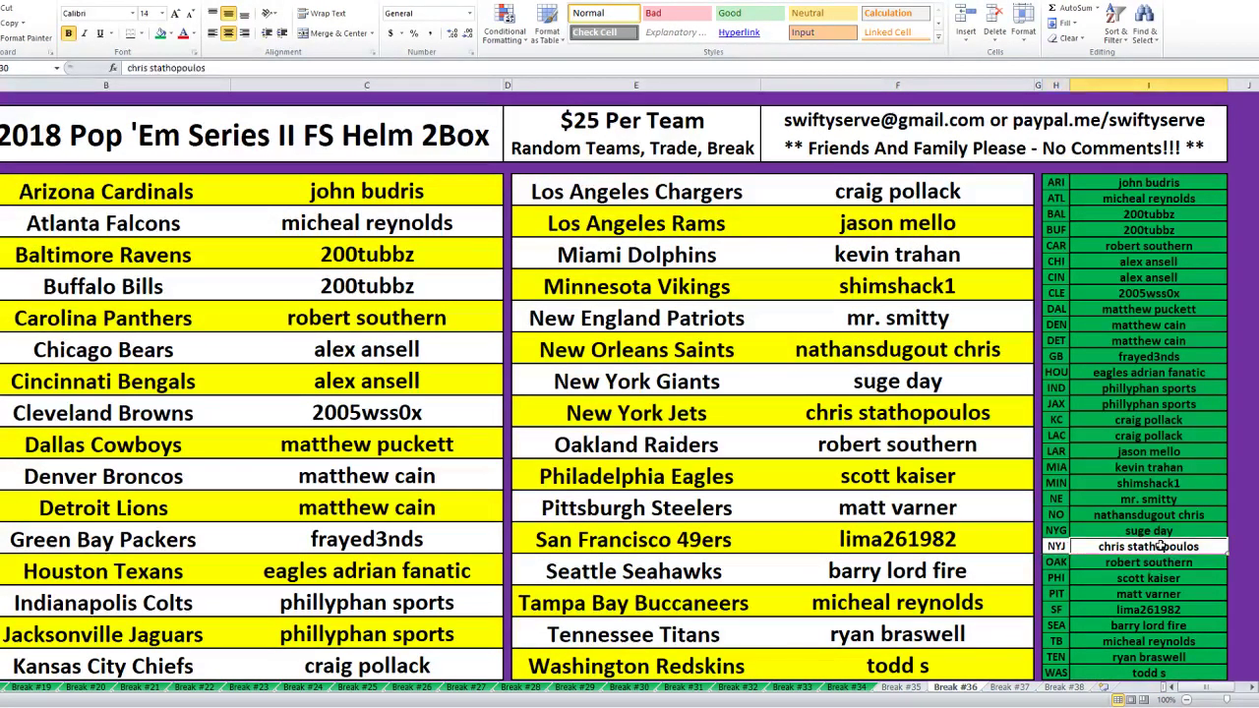
text(swiftyserve)
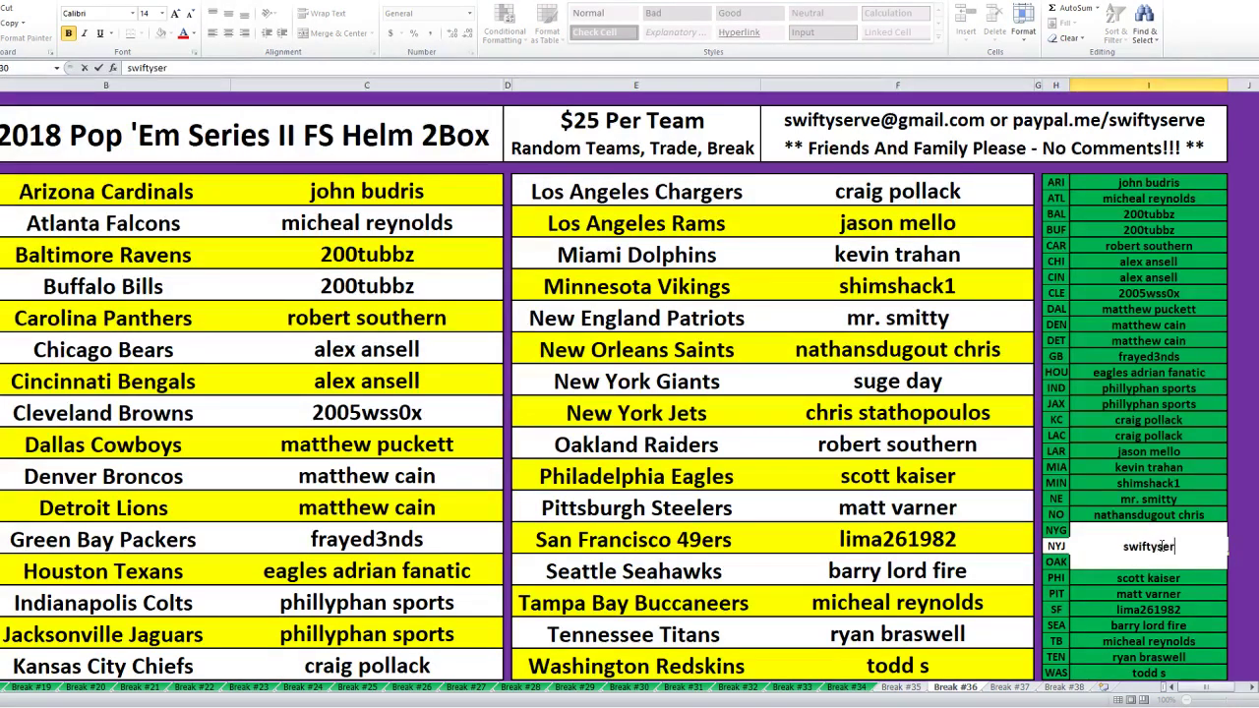
key(Return)
drag(1055, 546, 1116, 545)
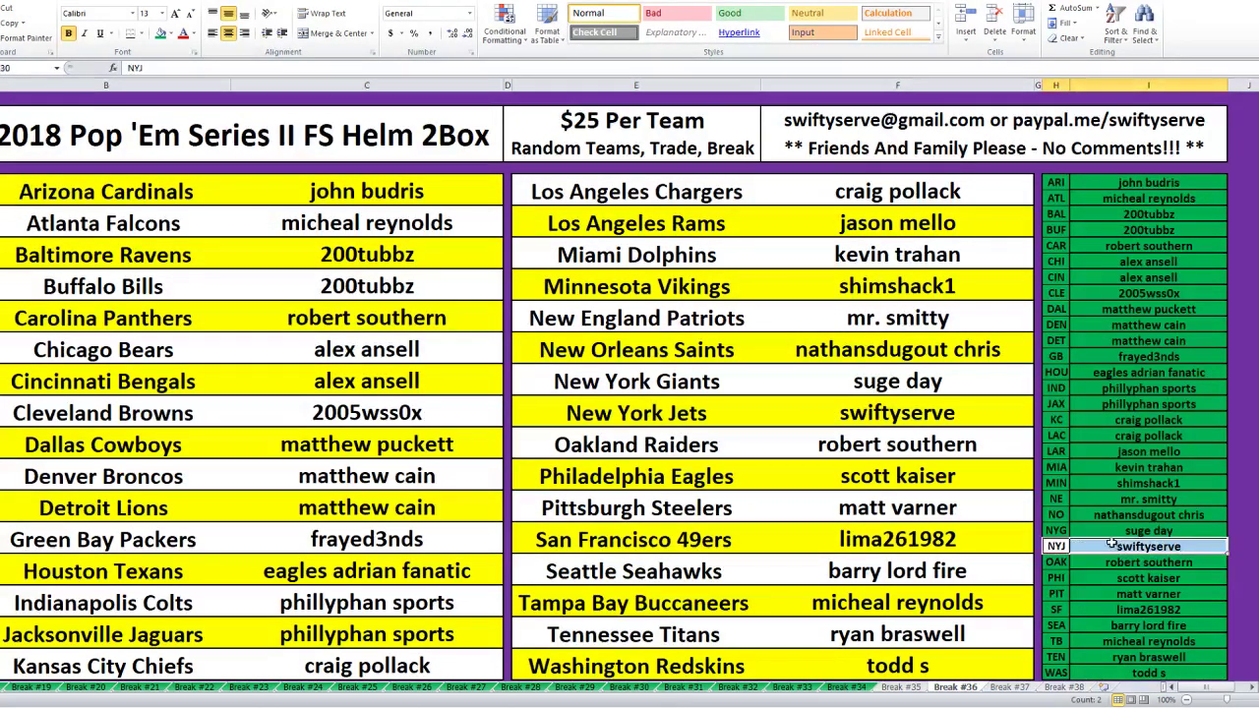
click(161, 32)
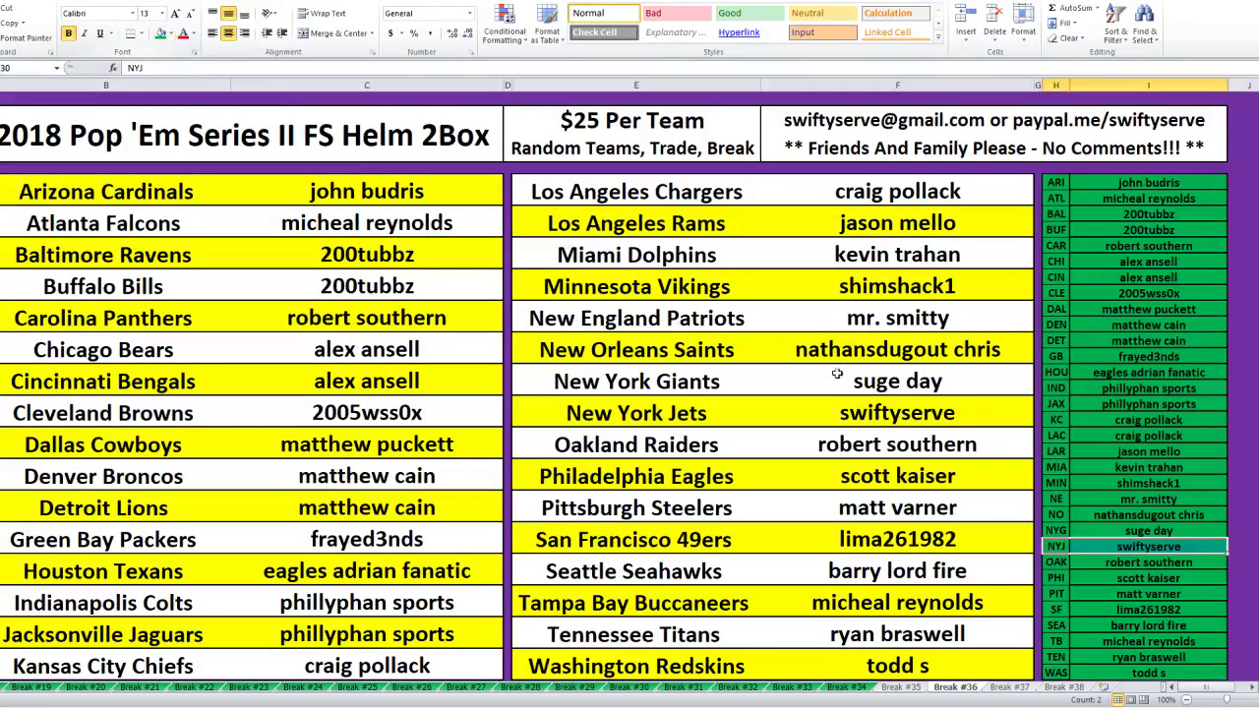
Copy all 32 buyer names from ARI through WAS.
click(1088, 390)
drag(1170, 187, 1187, 667)
key(ctrl+c)
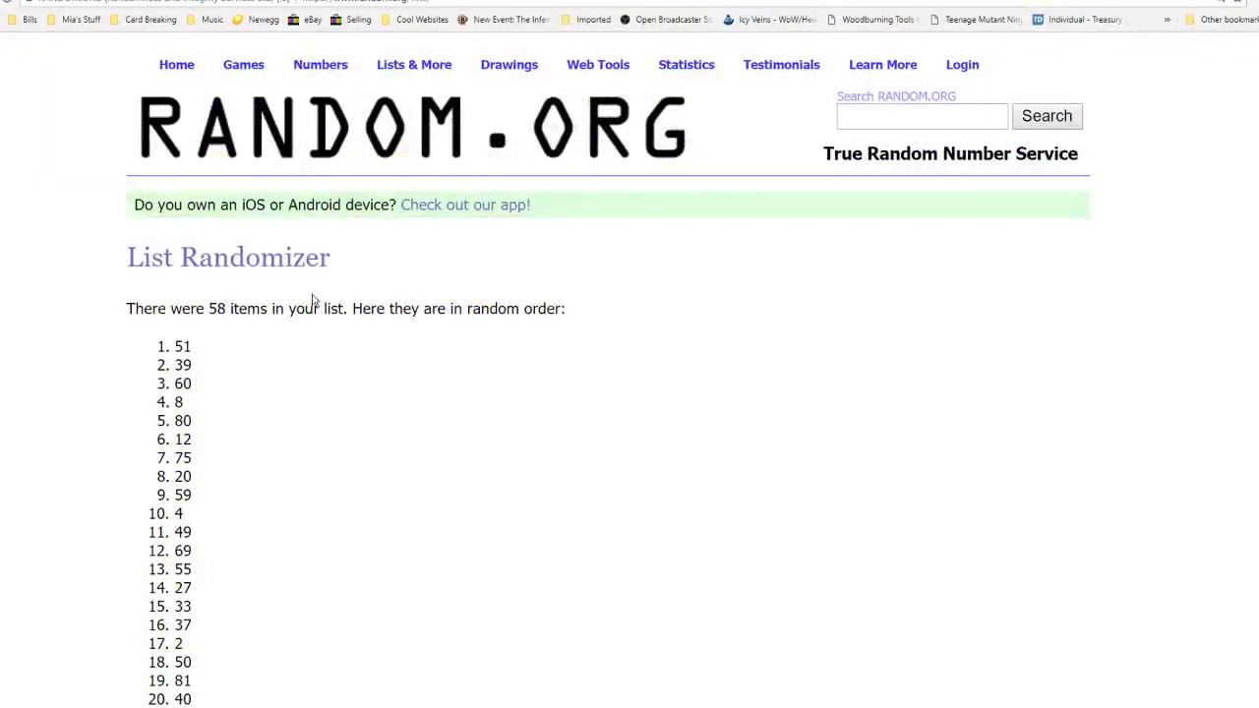
Paste all 32 buyer names into a fresh List Randomizer box, with no trailing blank line.
mouse_move(414, 74)
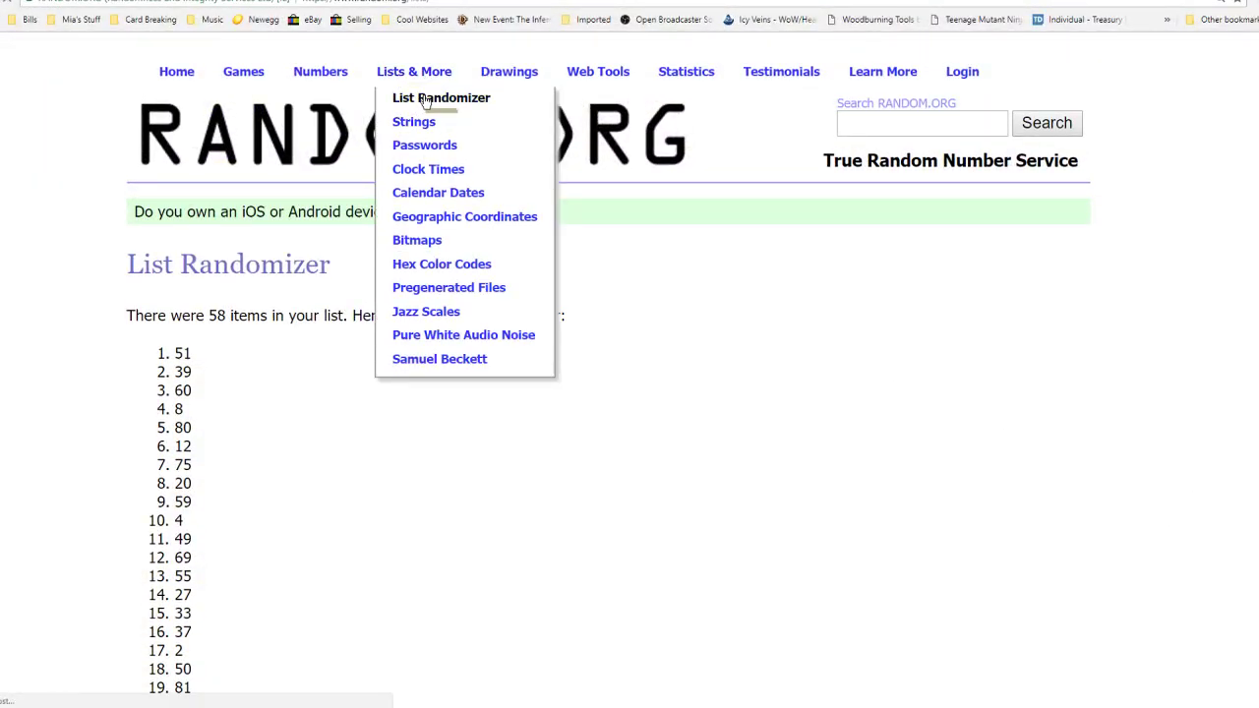
click(454, 99)
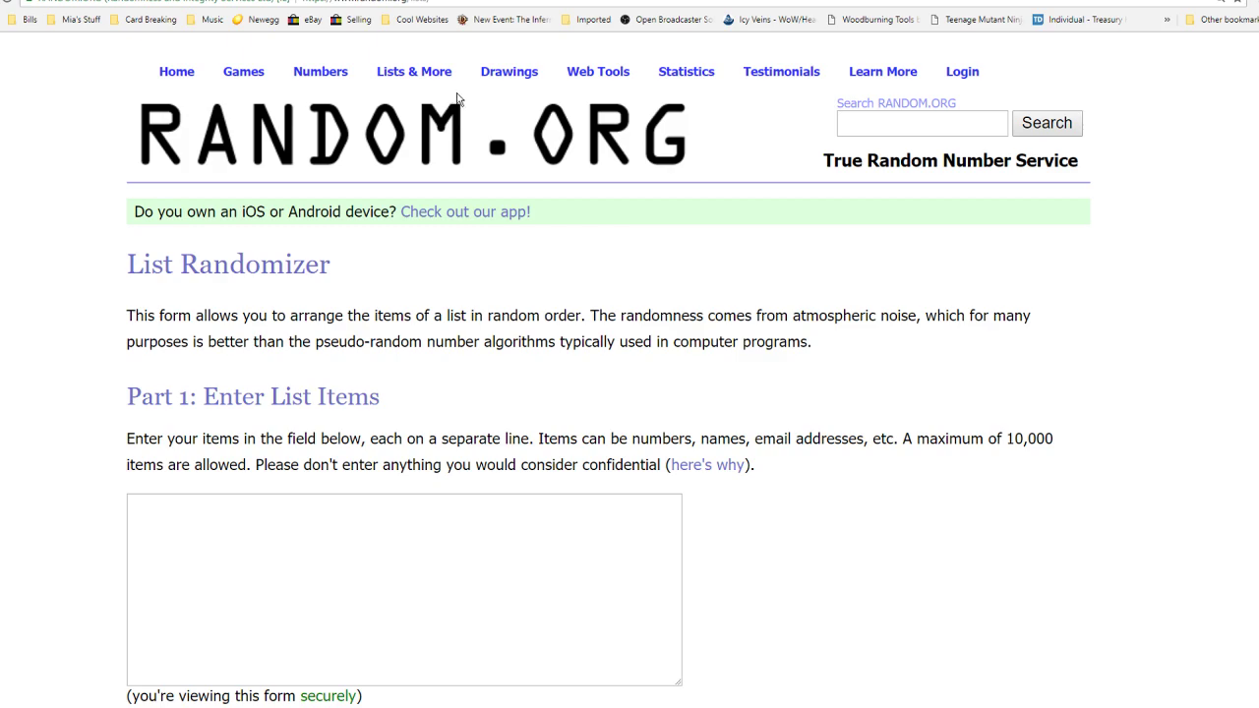
click(369, 546)
key(ctrl+v)
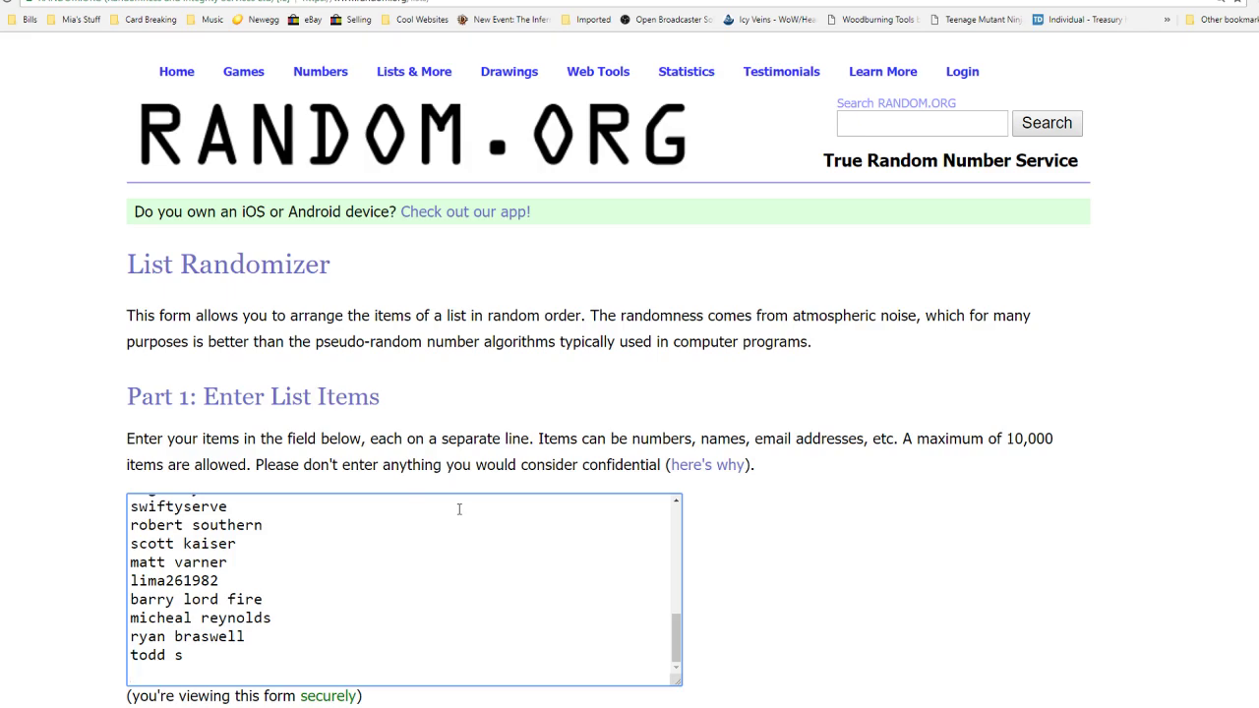
key(BackSpace)
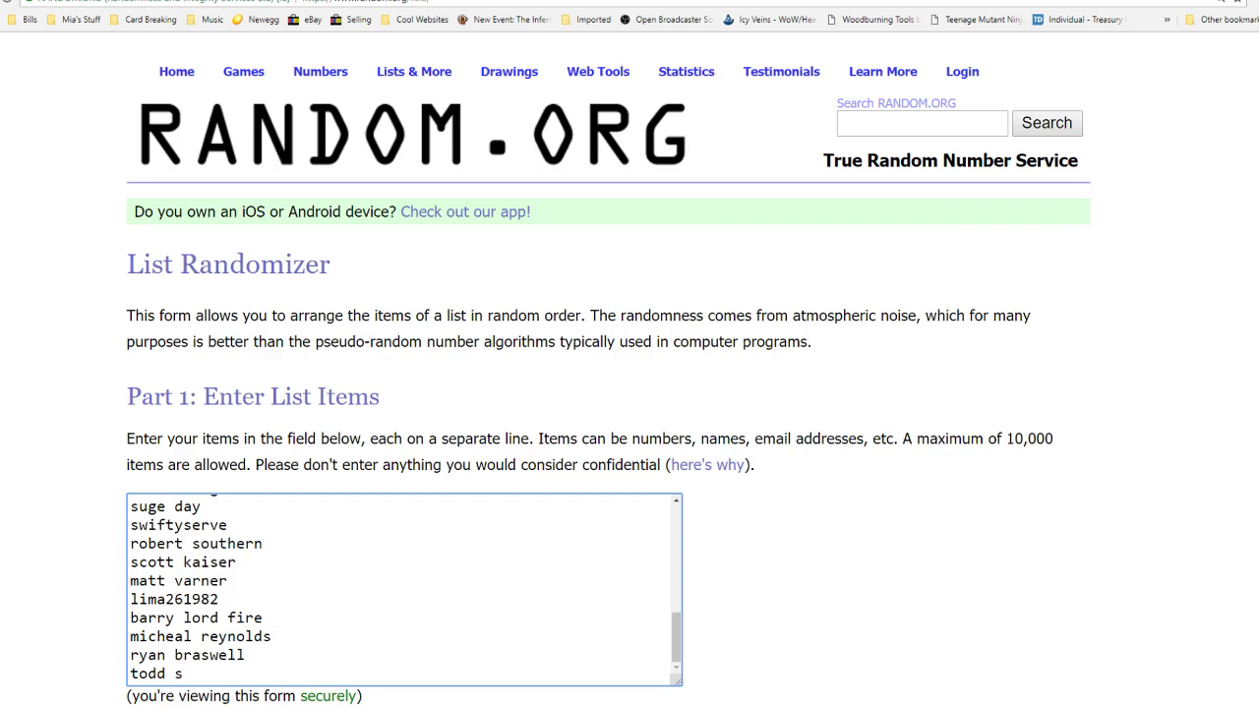
Check the pasted names against the spreadsheet beside the browser, then maximize the browser again.
key(super+Down)
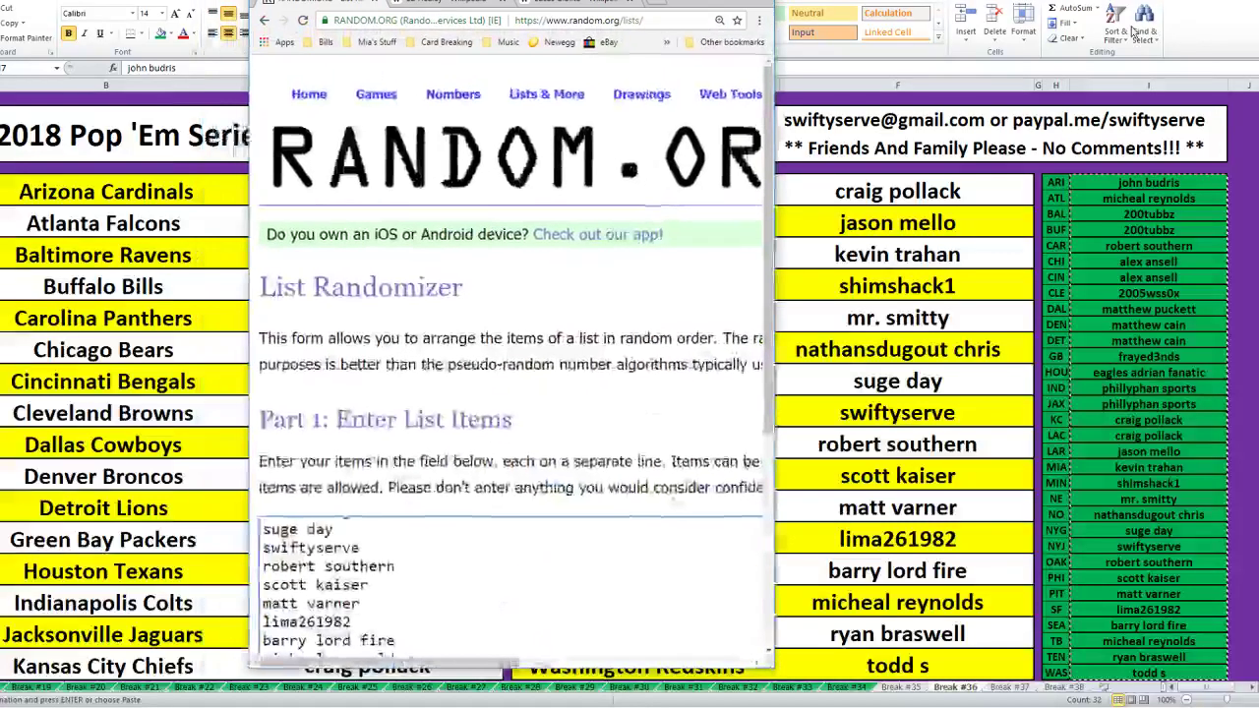
drag(688, 5, 956, 3)
scroll(887, 243, down, 3)
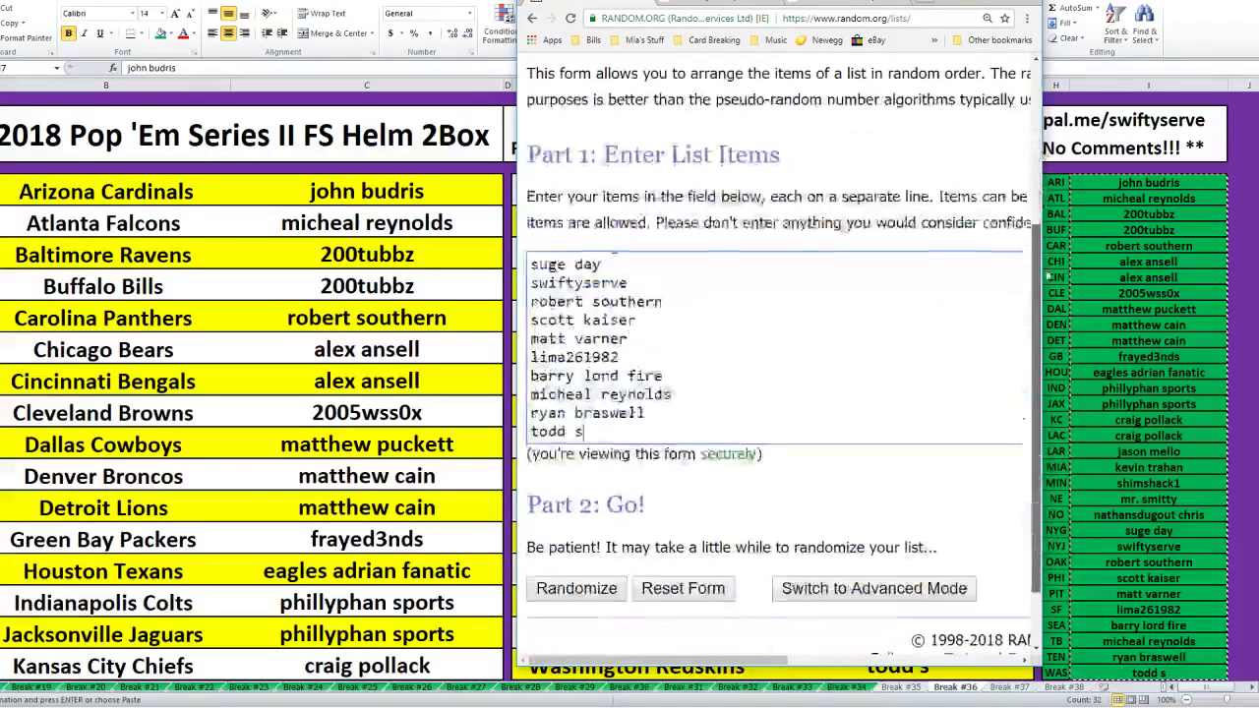
scroll(887, 243, up, 10)
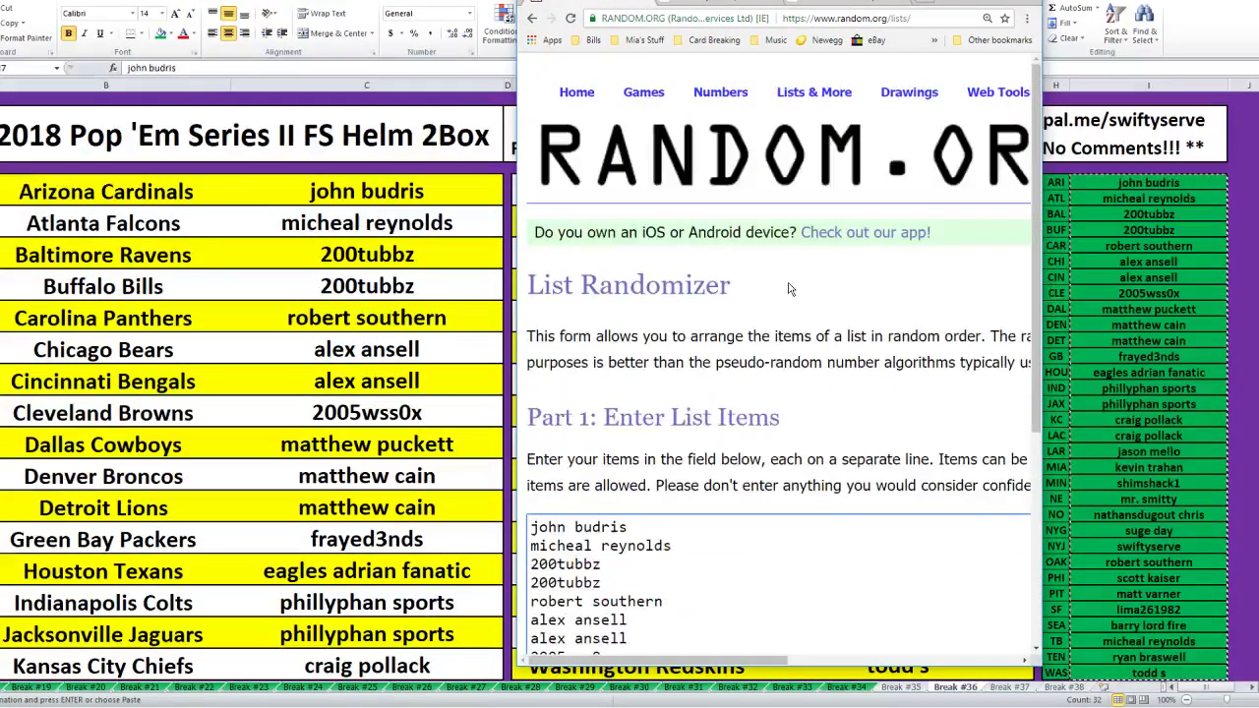
drag(1038, 246, 1033, 438)
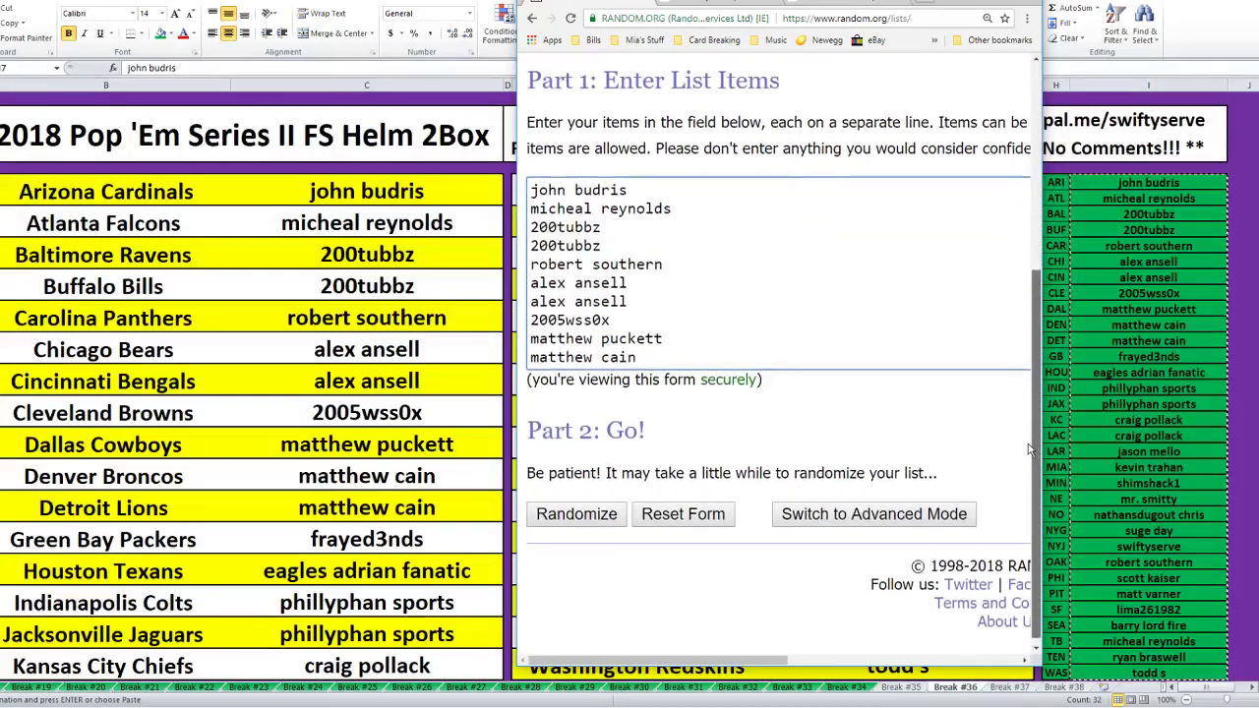
double_click(651, 328)
scroll(650, 327, down, 4)
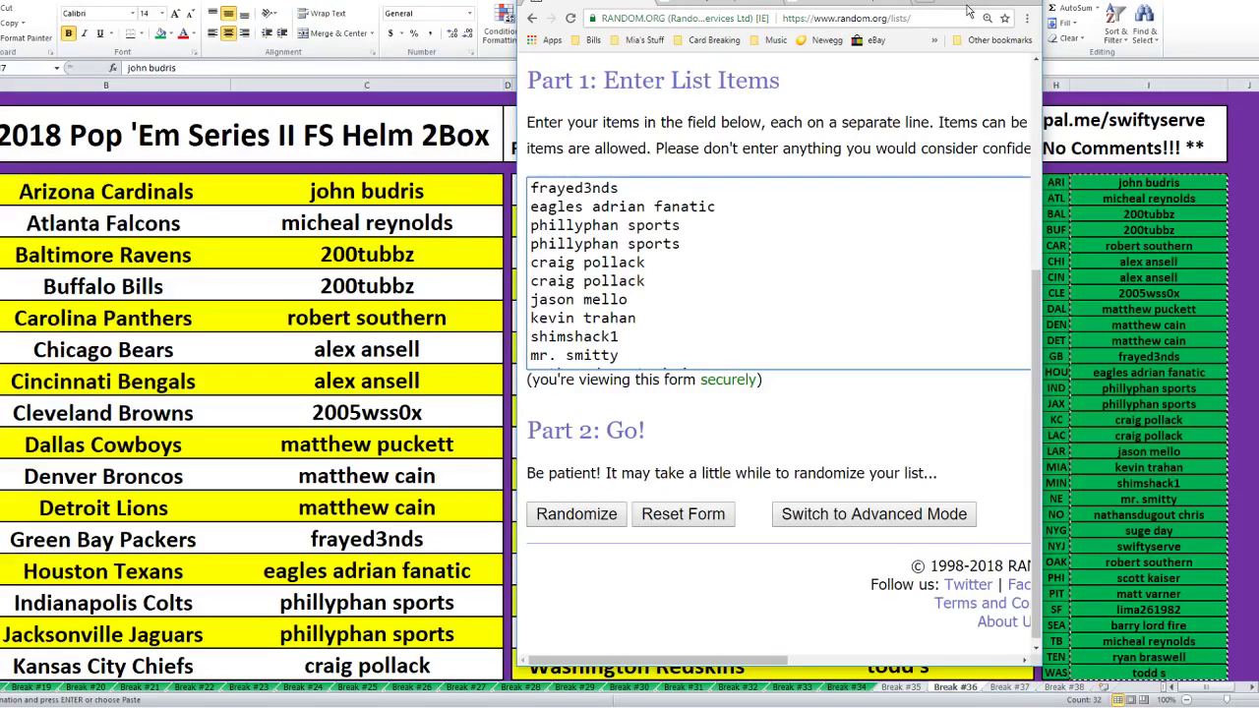
drag(968, 5, 691, 15)
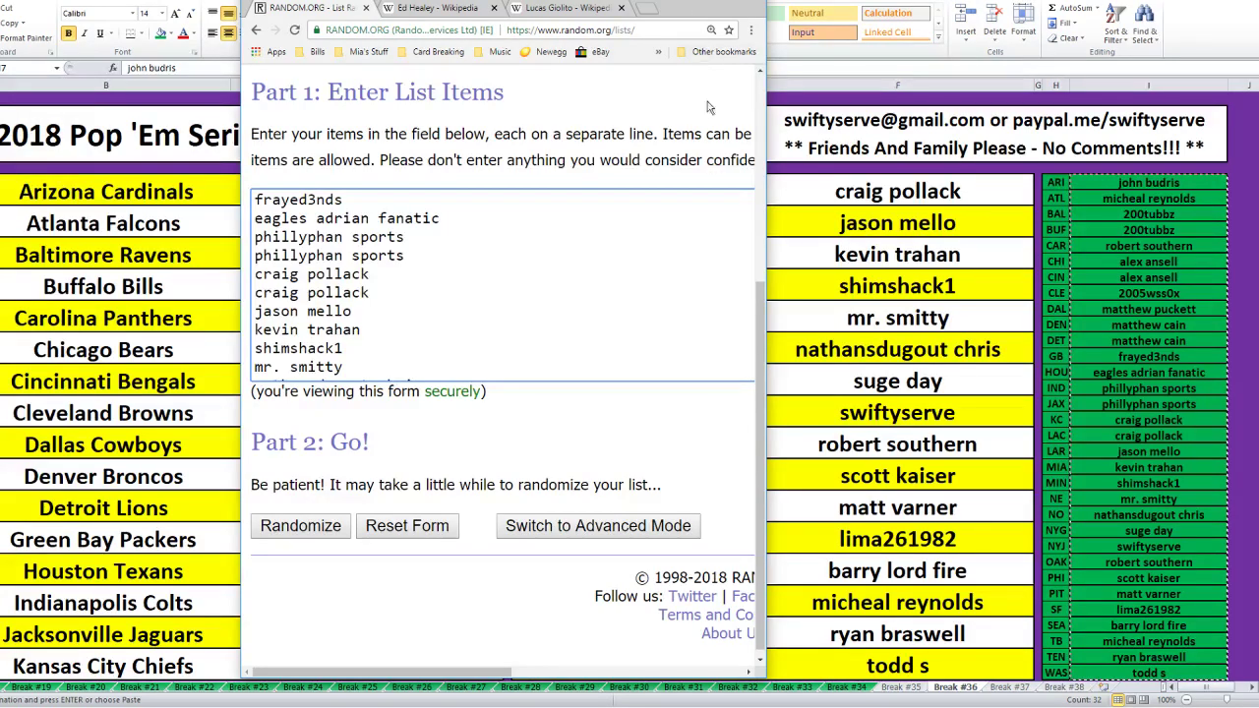
click(591, 334)
scroll(543, 322, down, 3)
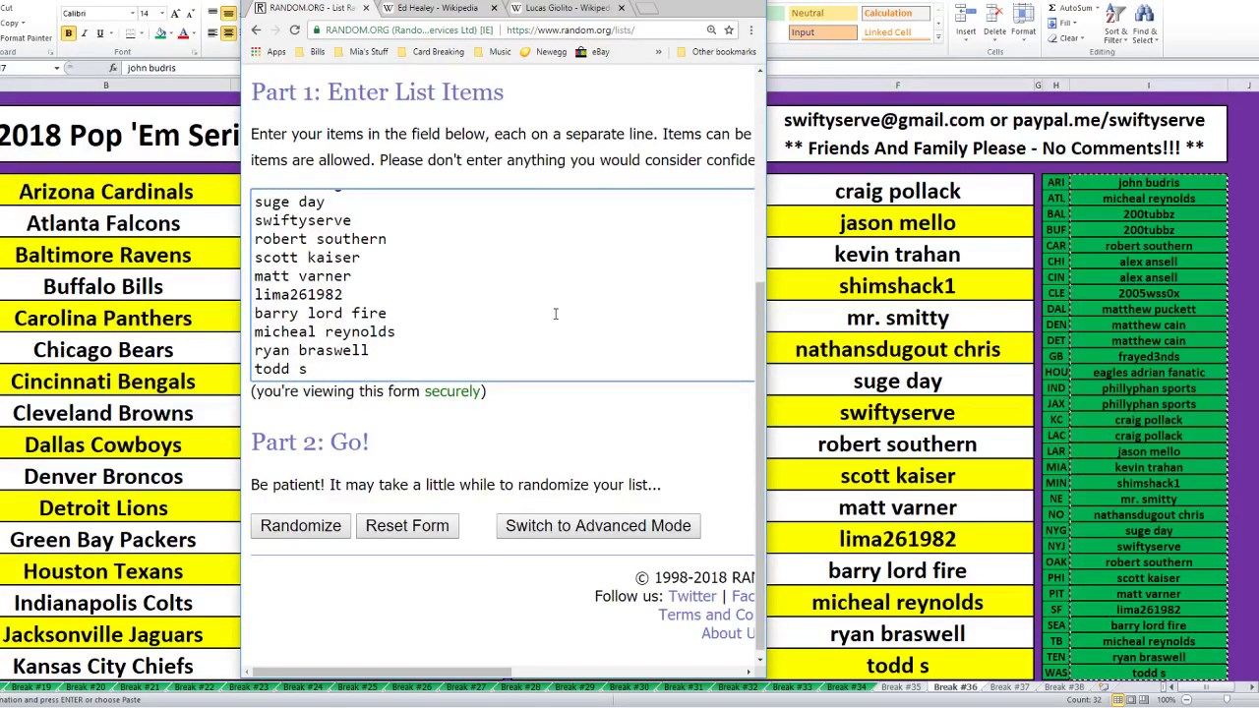
scroll(554, 314, down, 1)
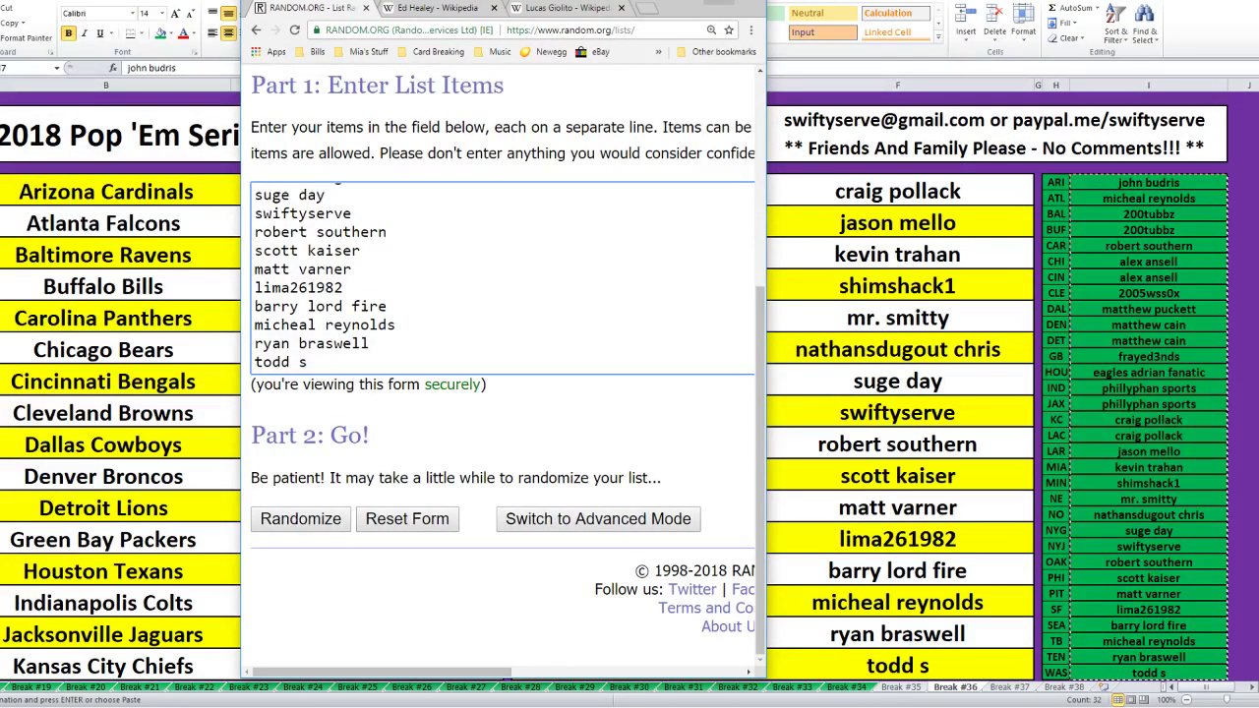
double_click(706, 4)
Shuffle the buyer list five times with Randomize and Again!
click(210, 574)
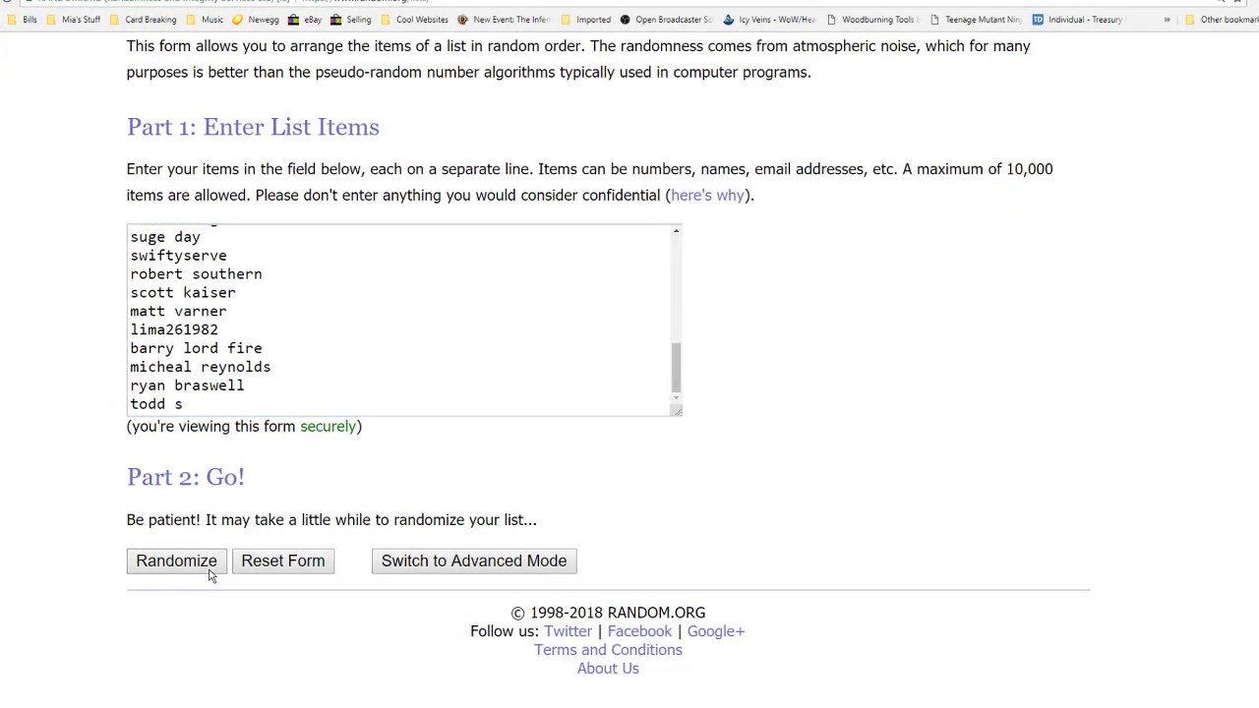
scroll(210, 573, down, 5)
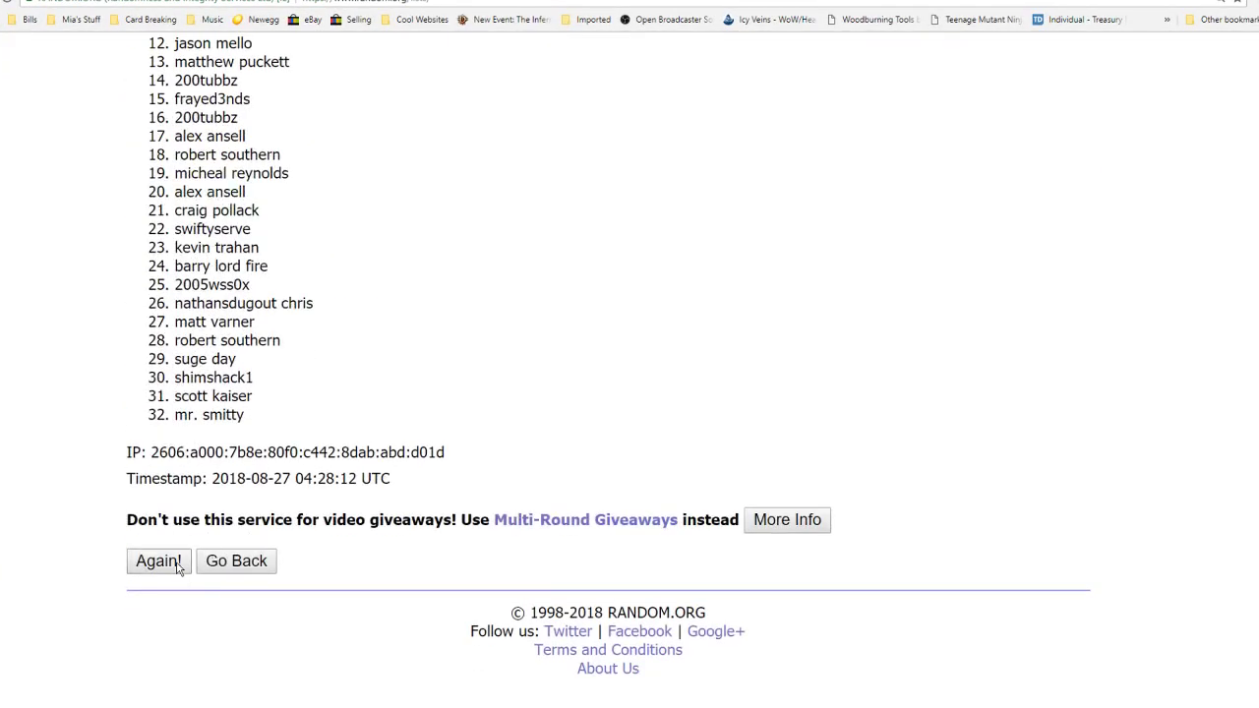
click(158, 561)
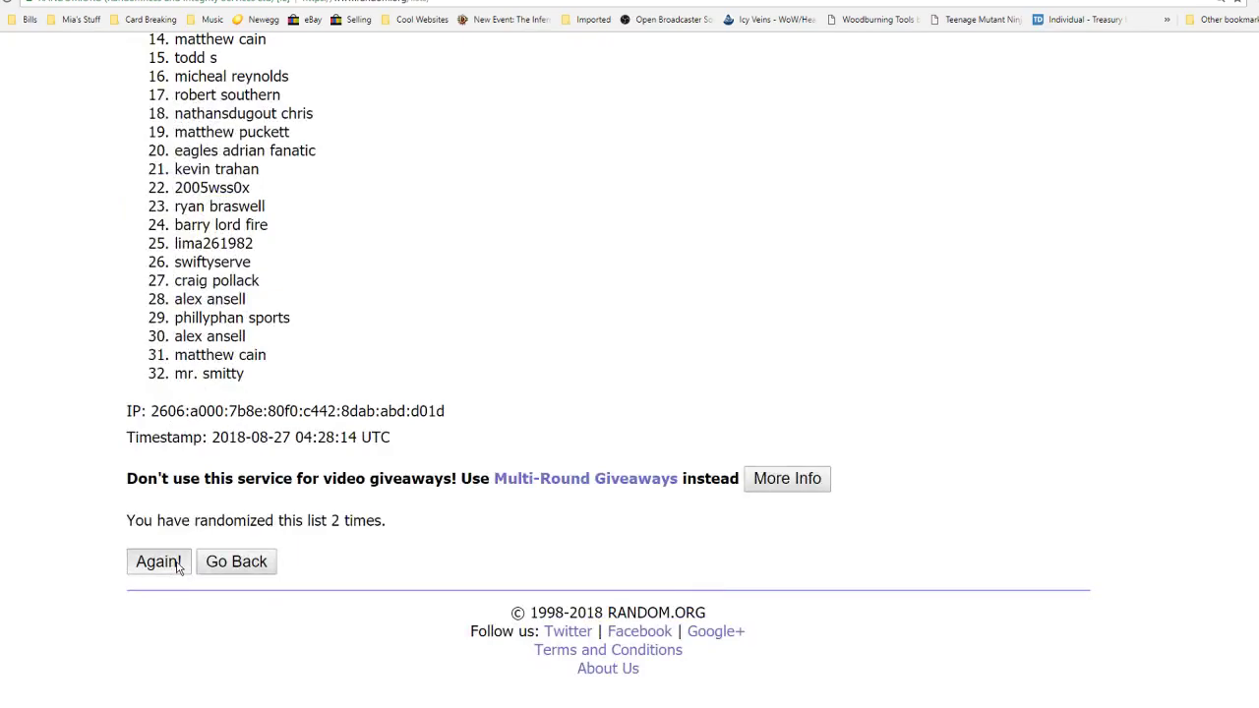
click(178, 567)
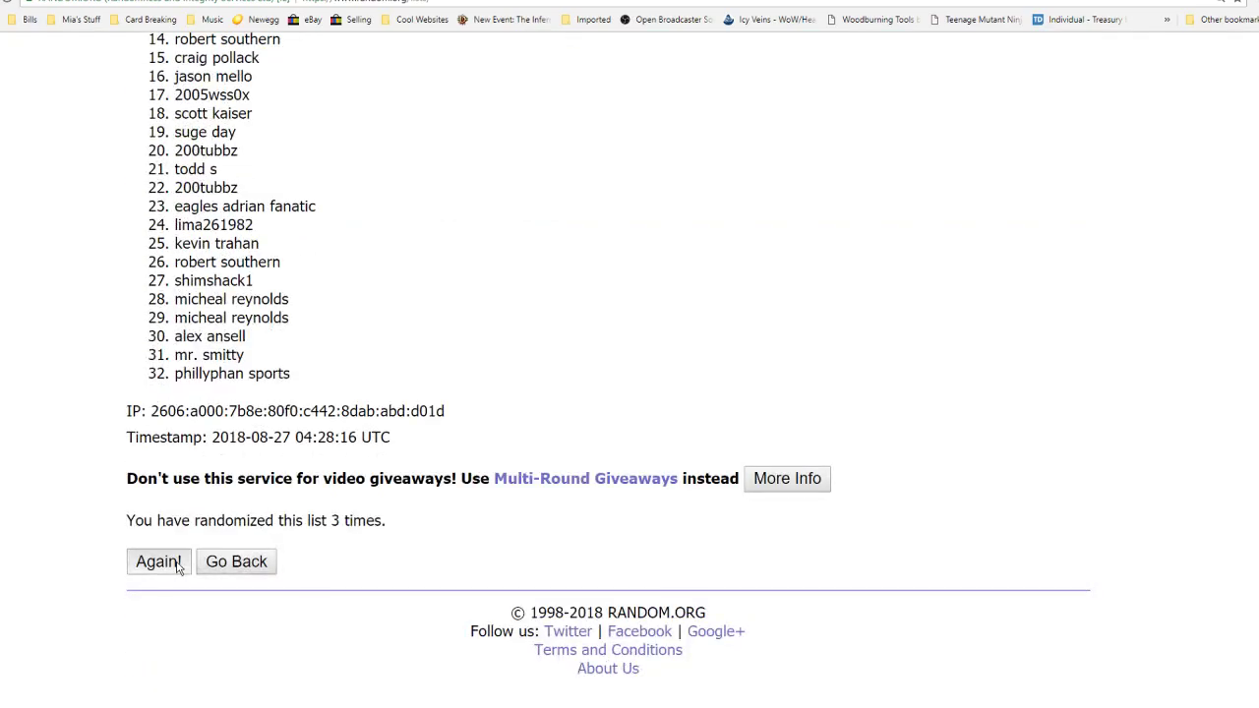
click(178, 566)
click(178, 566)
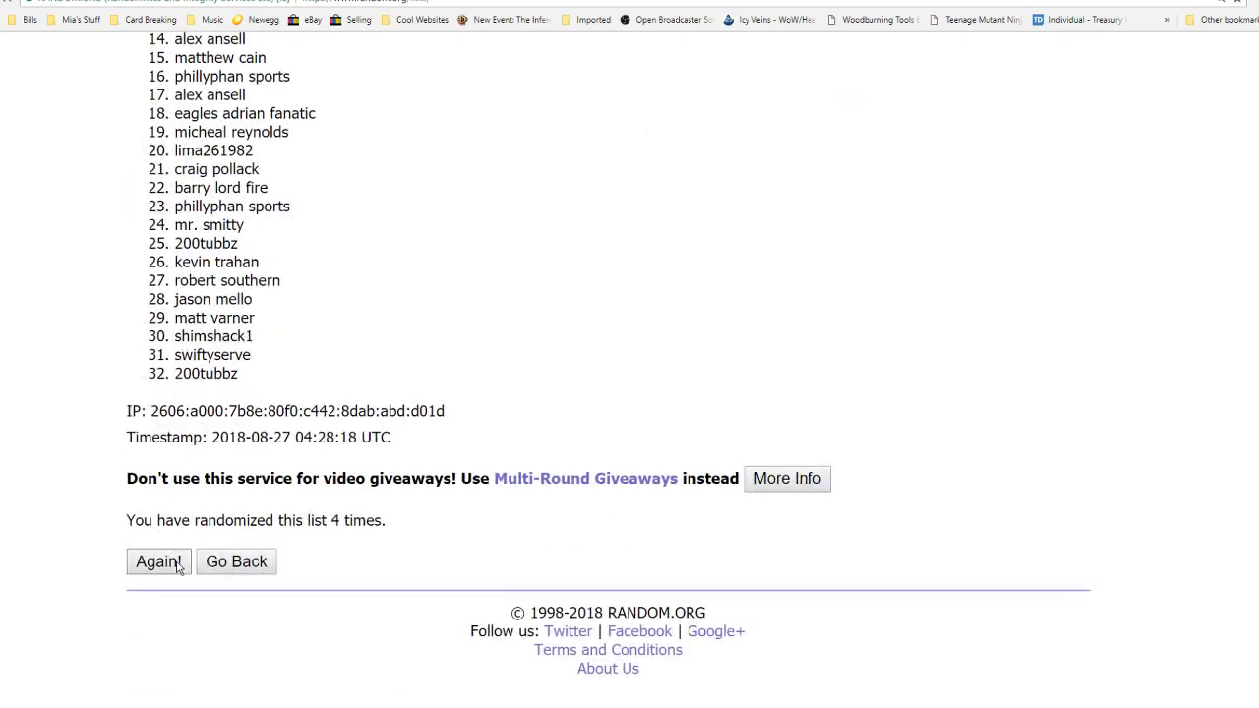
Select the full final randomized list of 32 buyer names.
drag(264, 536, 475, 517)
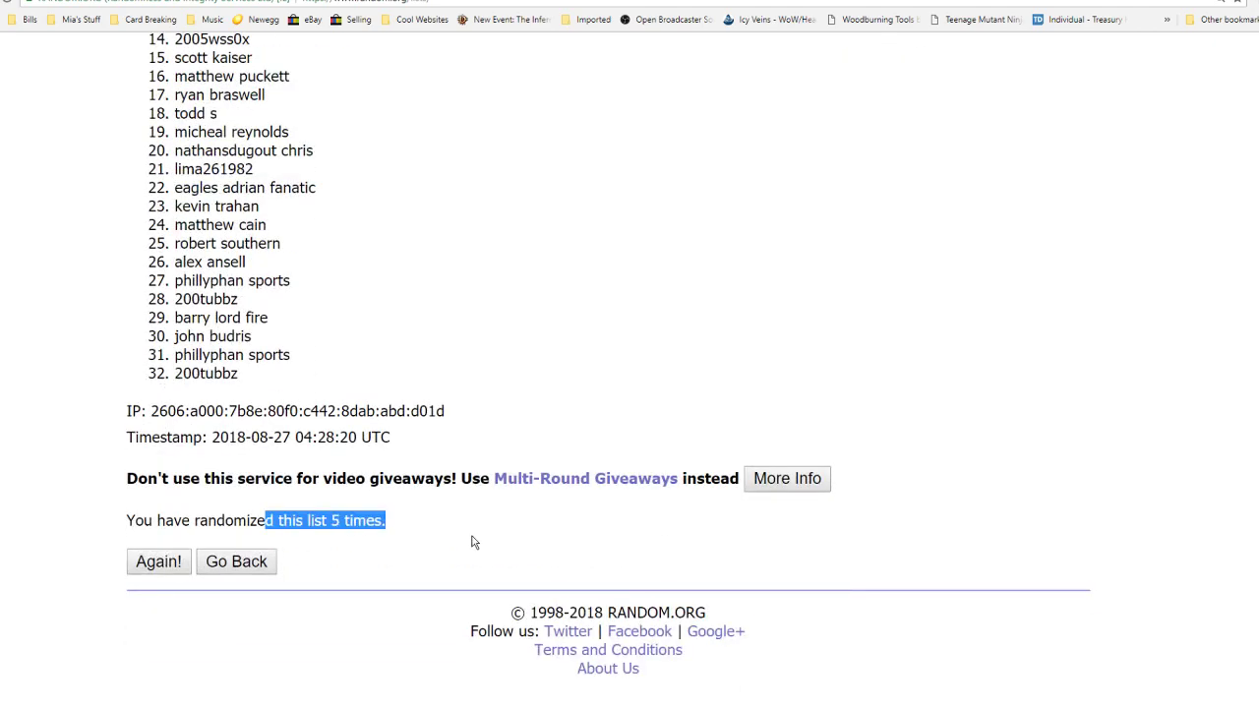
scroll(472, 541, up, 1)
scroll(468, 543, up, 5)
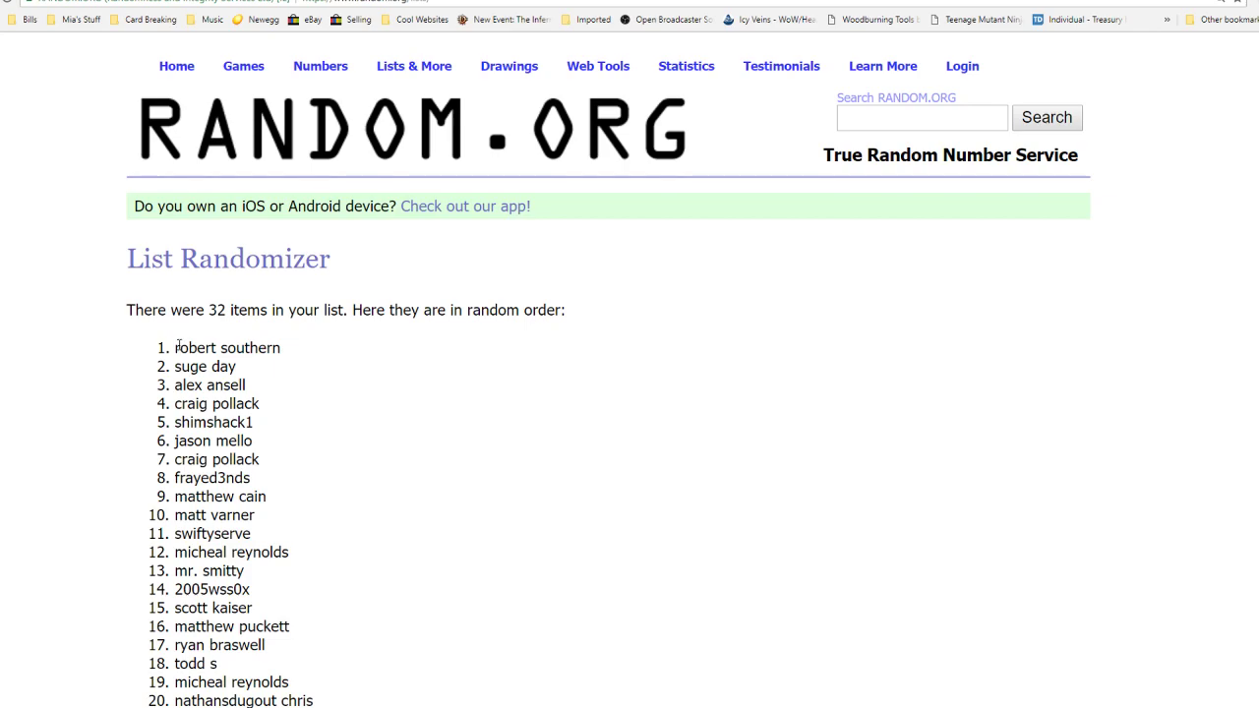
drag(174, 348, 263, 445)
scroll(194, 449, down, 5)
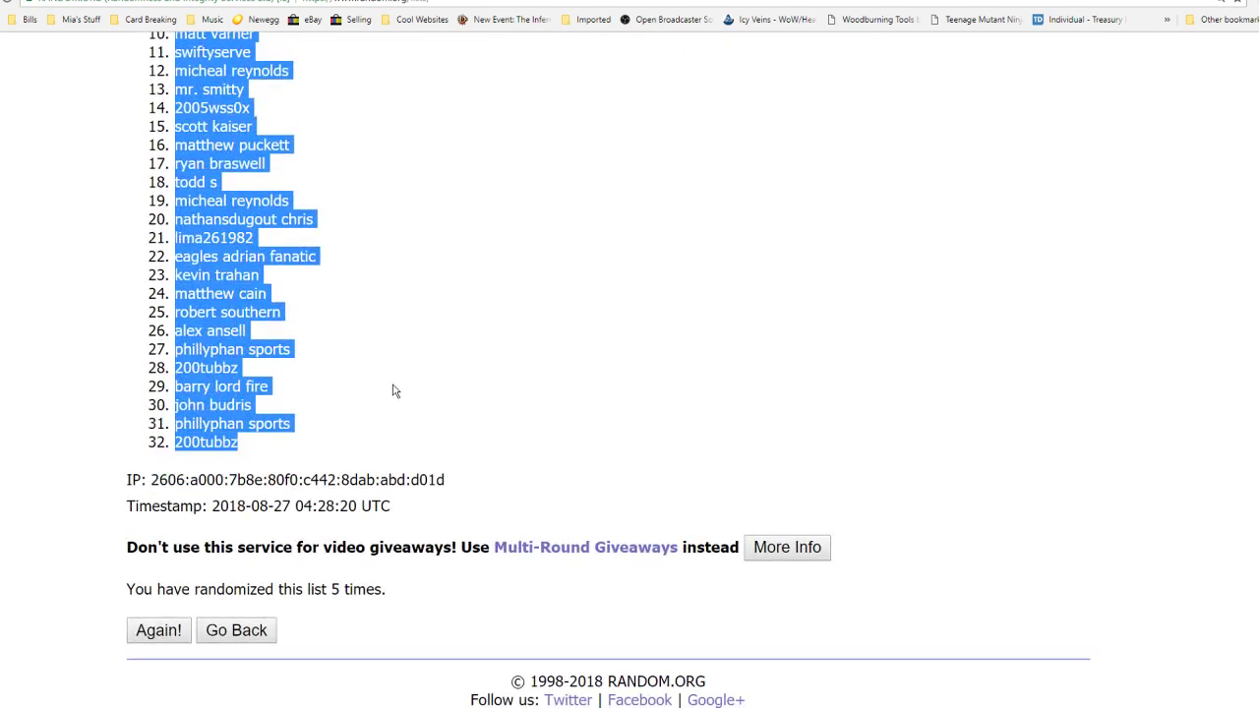
scroll(593, 354, up, 5)
Paste the shuffled numbered buyer list into column I of Excel as text only.
key(alt+Tab)
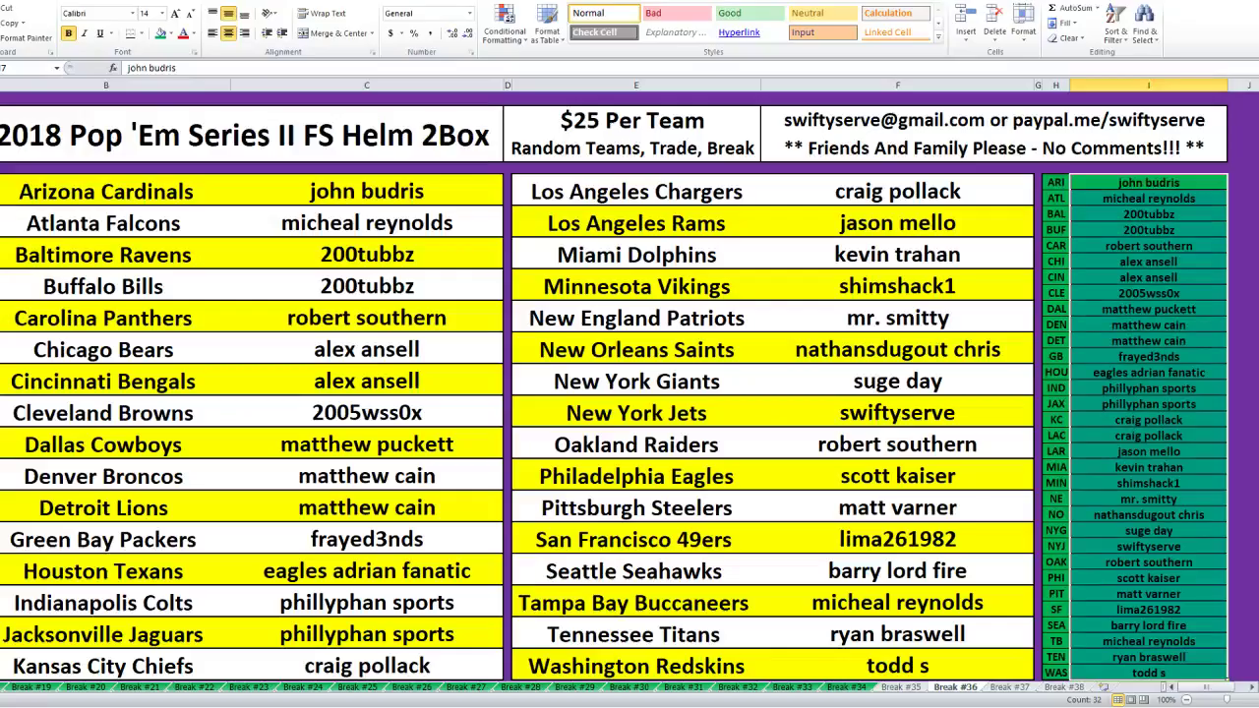
right_click(1162, 183)
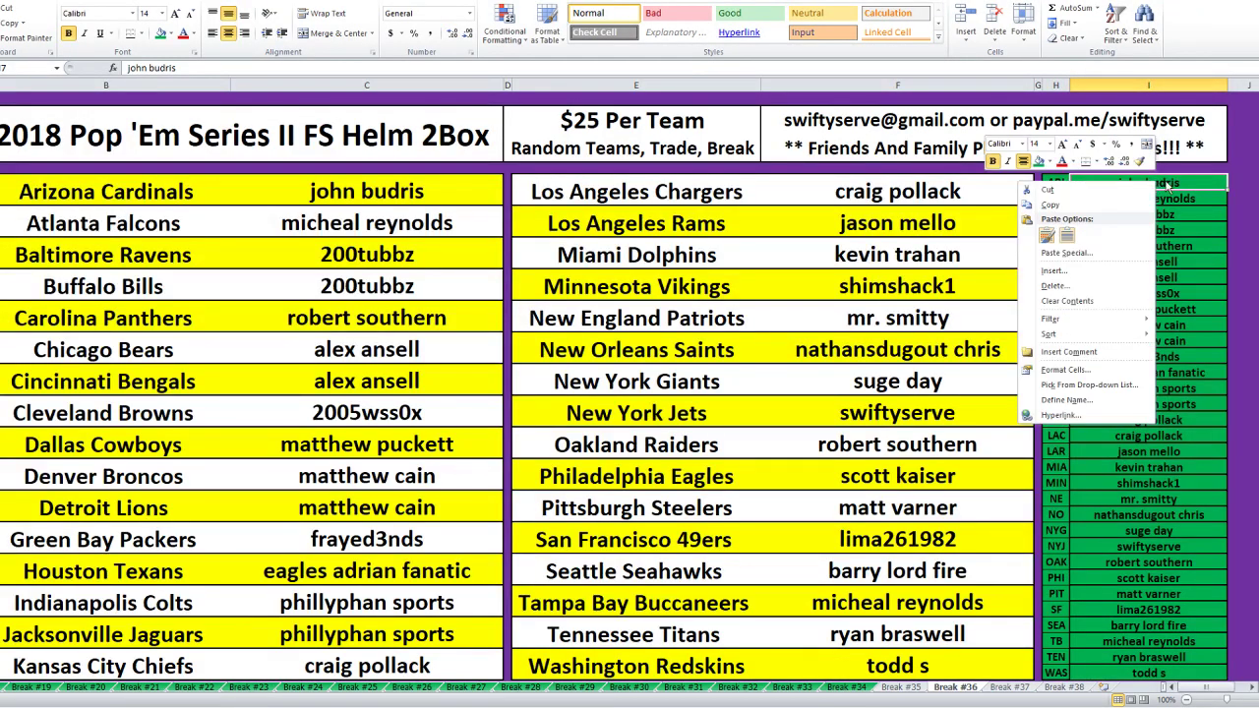
click(1067, 236)
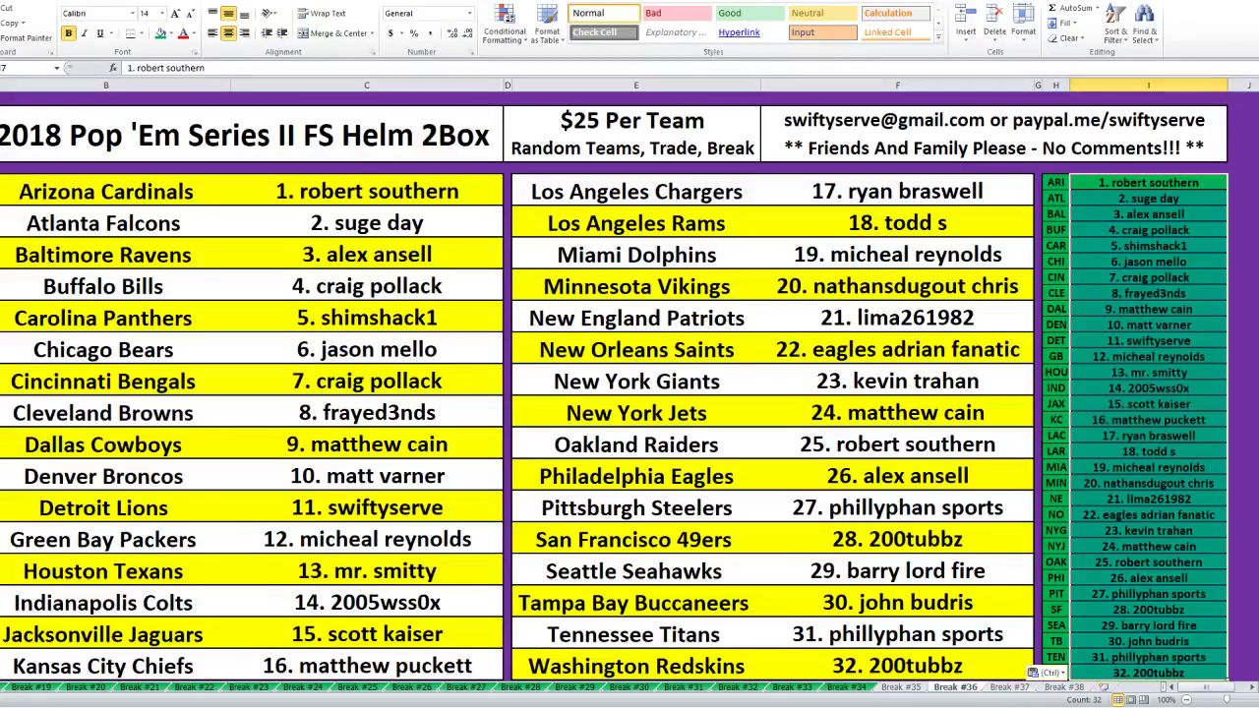
key(Escape)
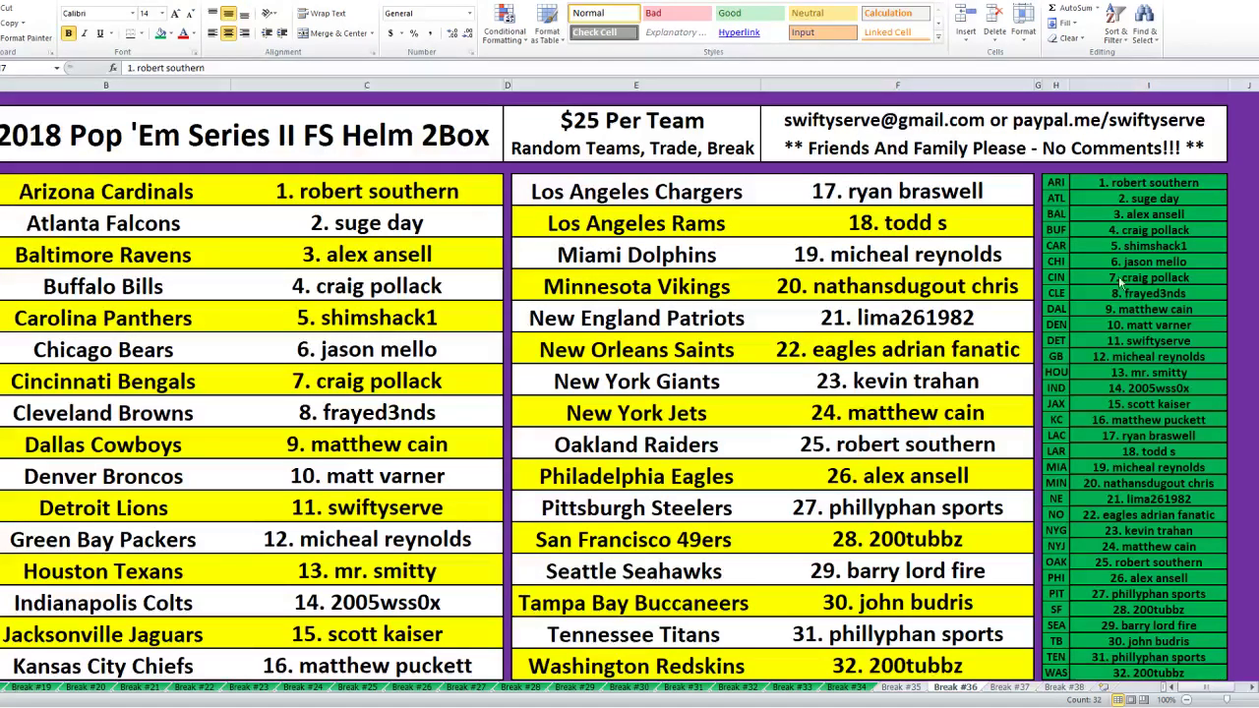
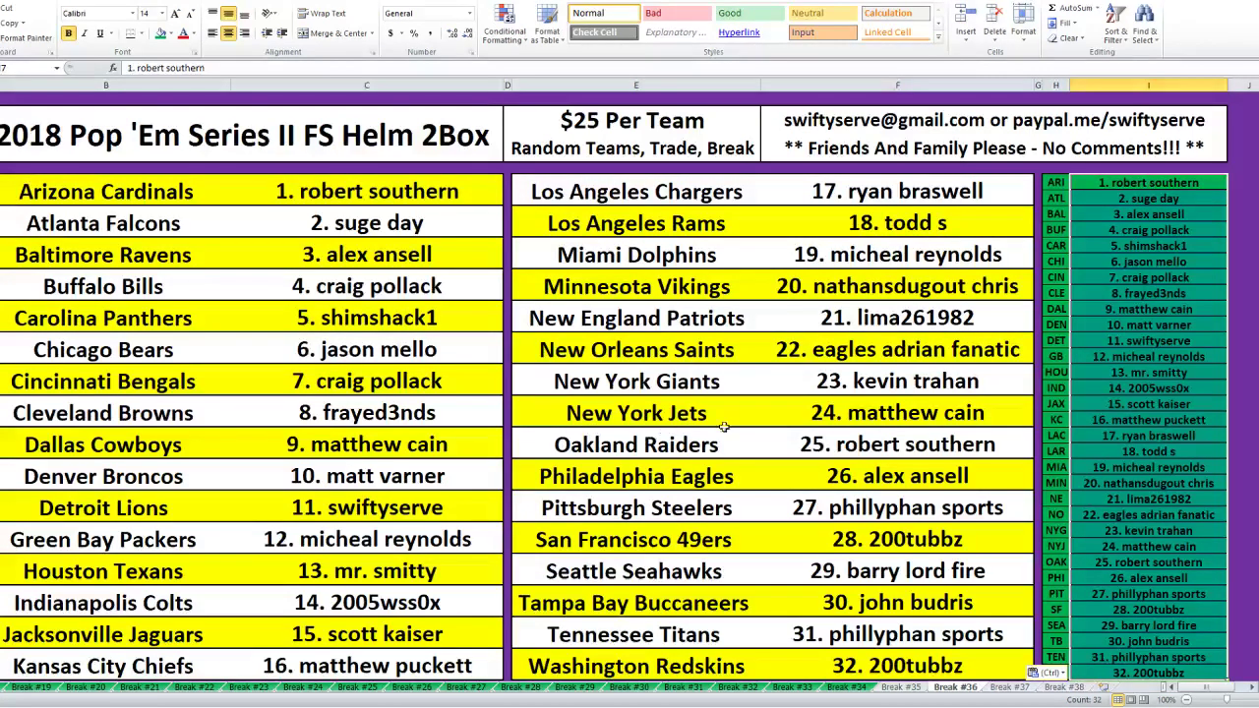
Enter pick 11 with its buyer's username as the Detroit Lions buyer, then select the Denver Broncos cells.
click(382, 584)
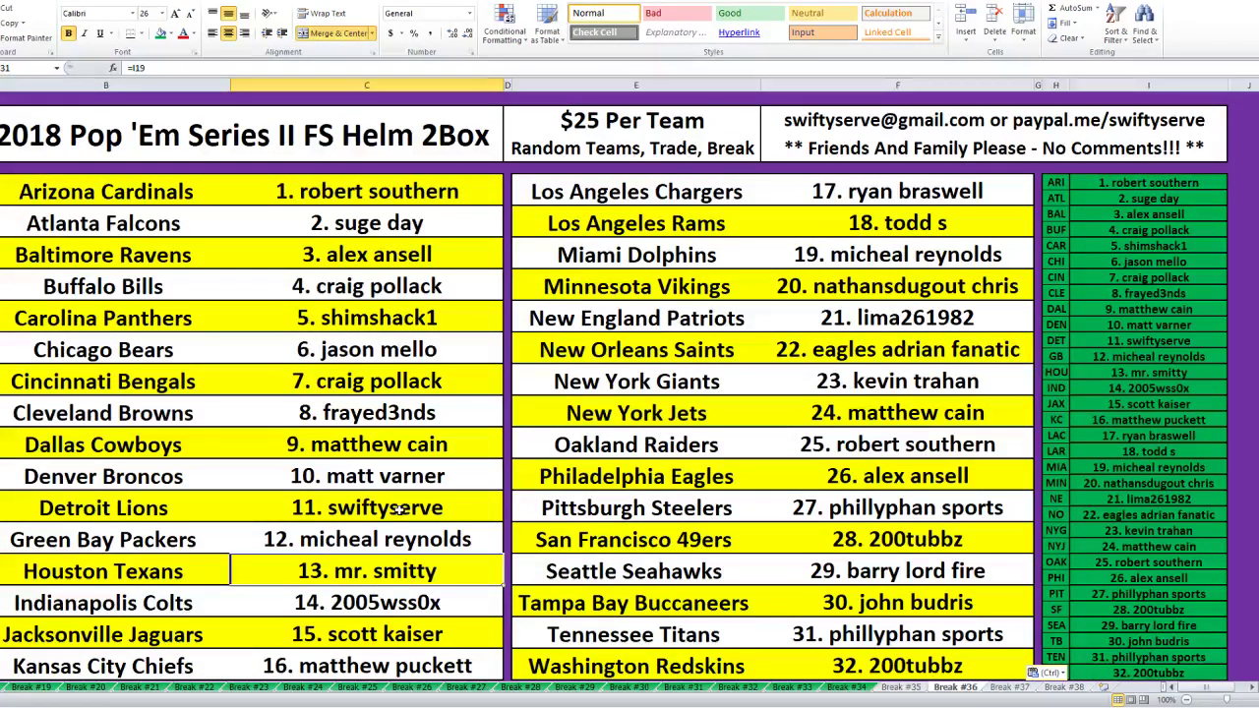
click(417, 509)
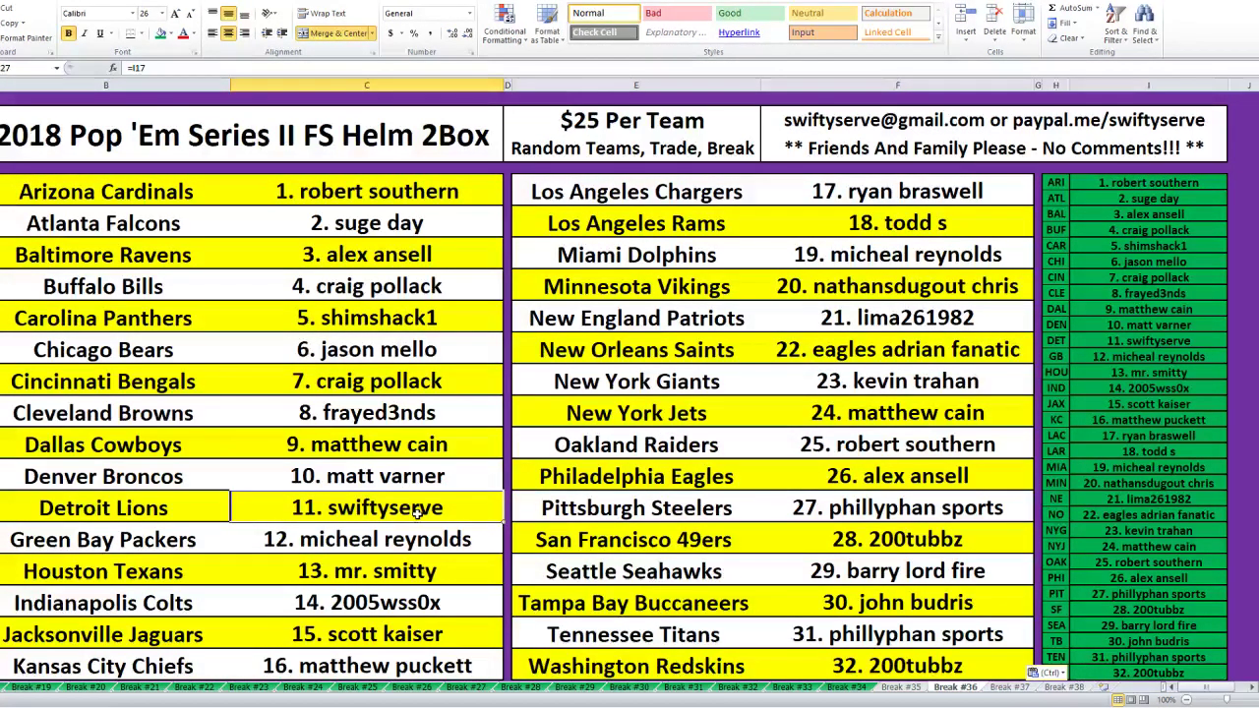
text(11. 200t)
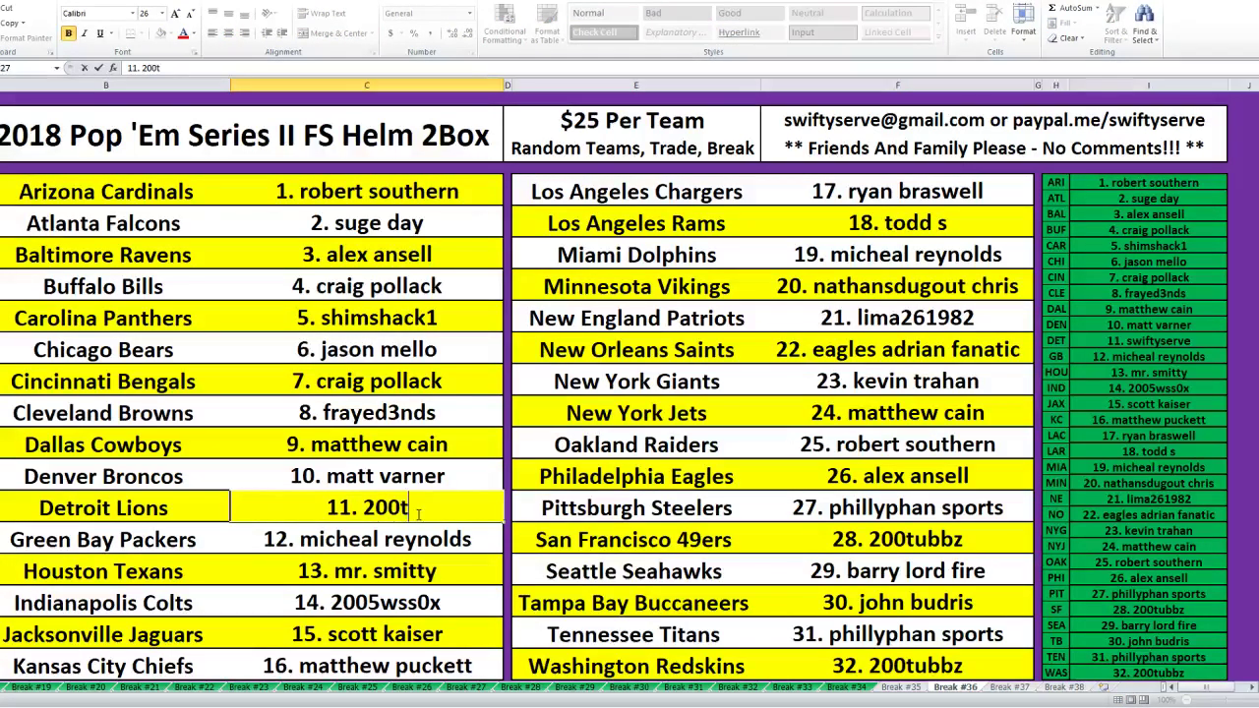
text(ubbz)
key(Return)
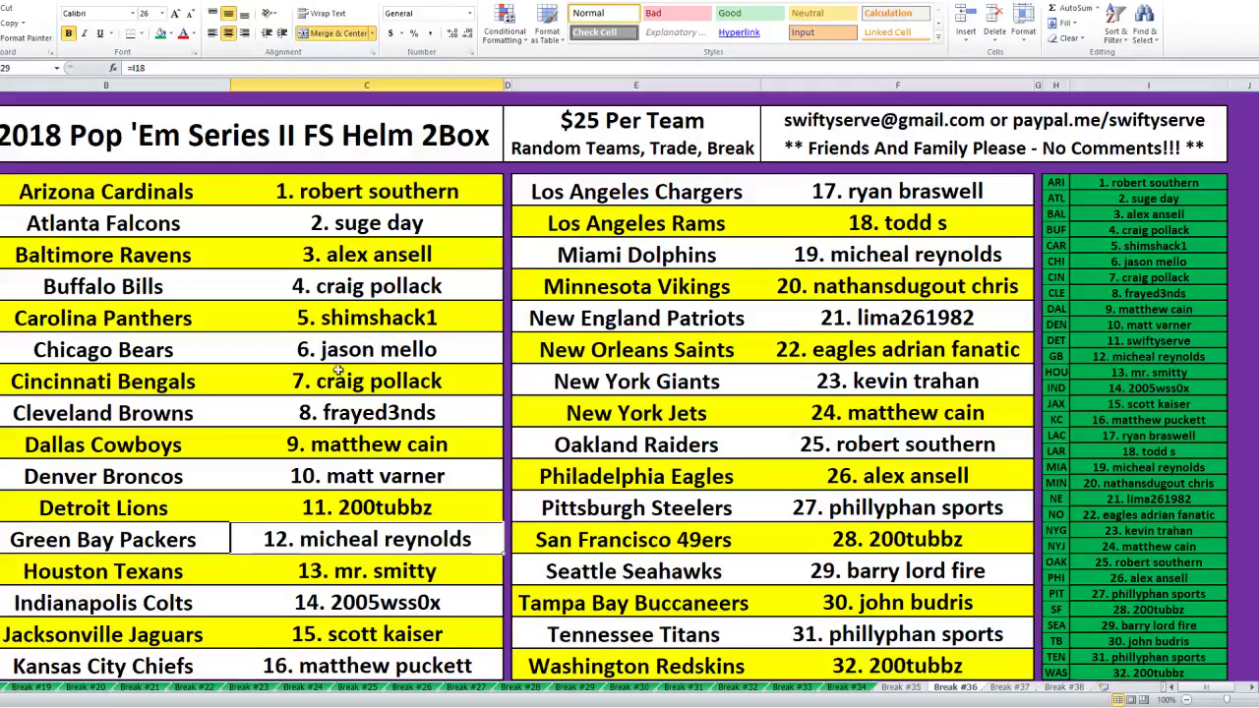
drag(180, 480, 274, 474)
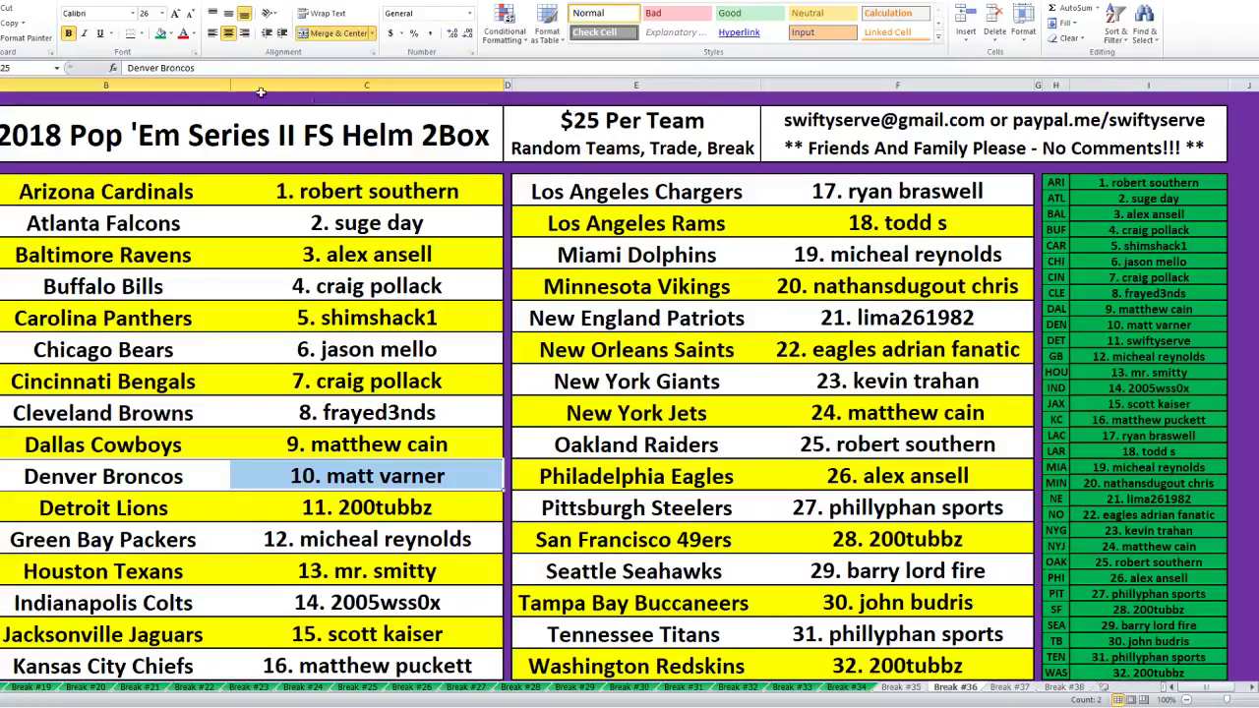
Fill the Denver Broncos and New England Patriots team rows green.
click(162, 35)
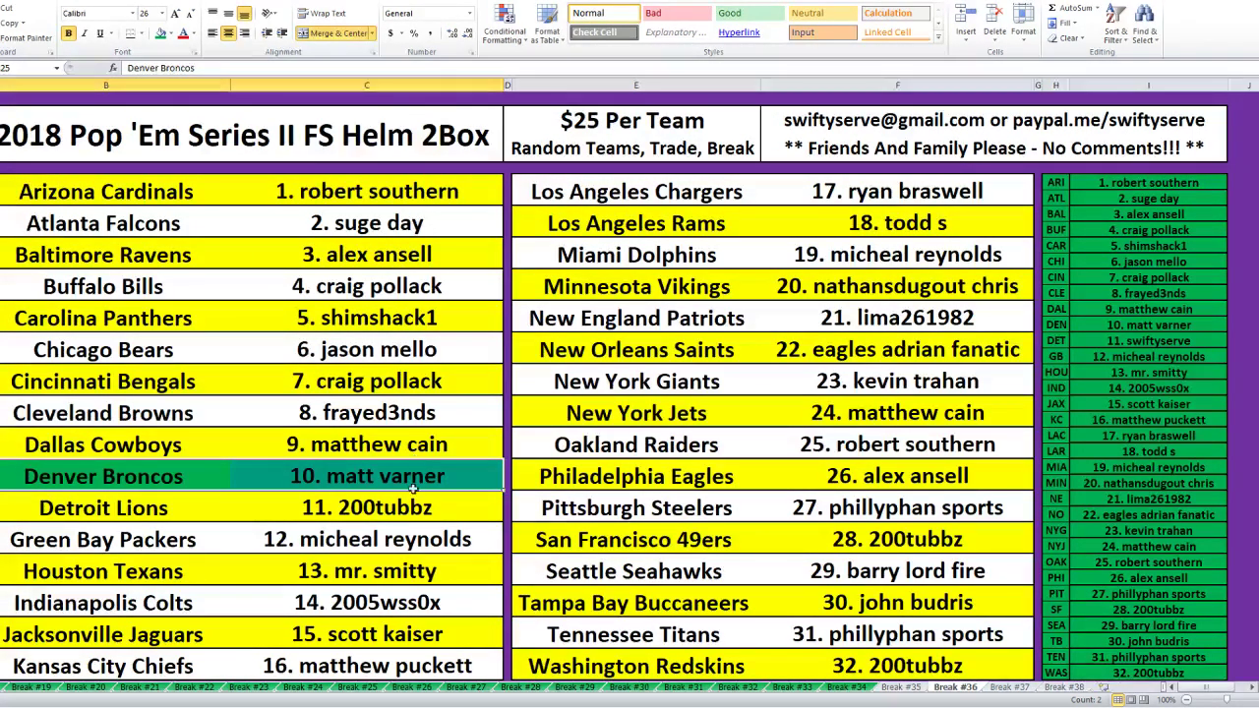
drag(702, 317, 914, 319)
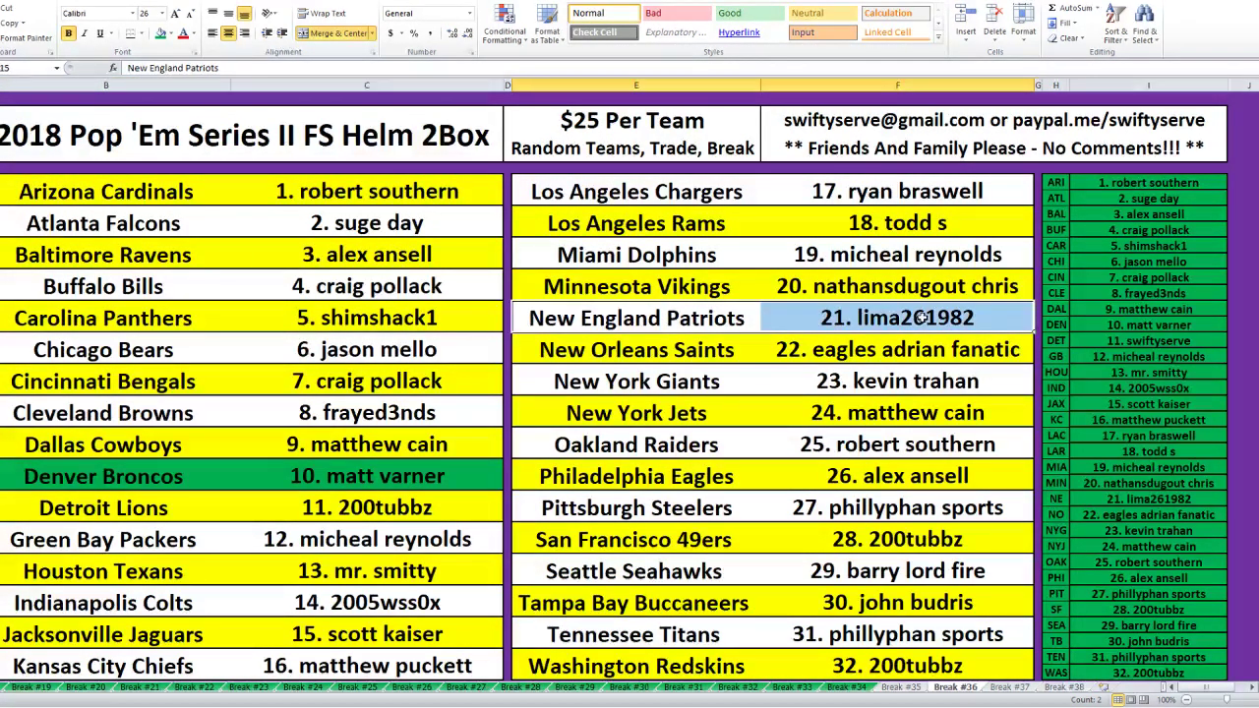
click(164, 34)
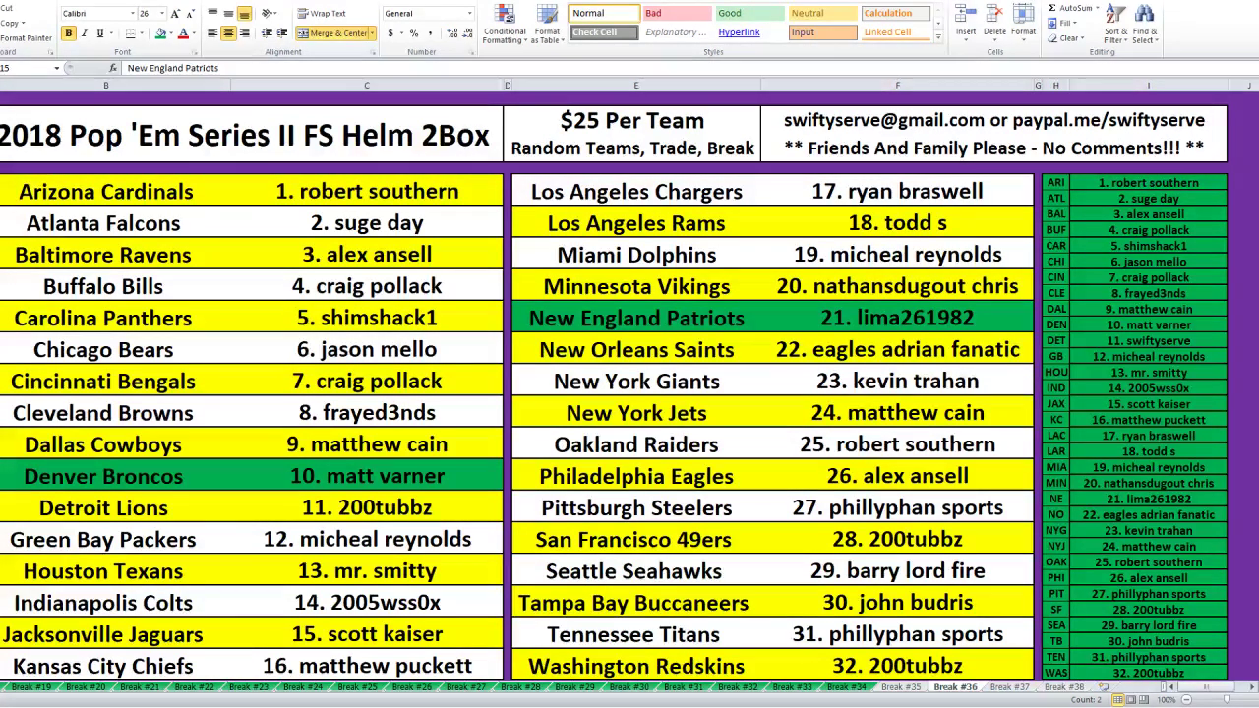
click(891, 383)
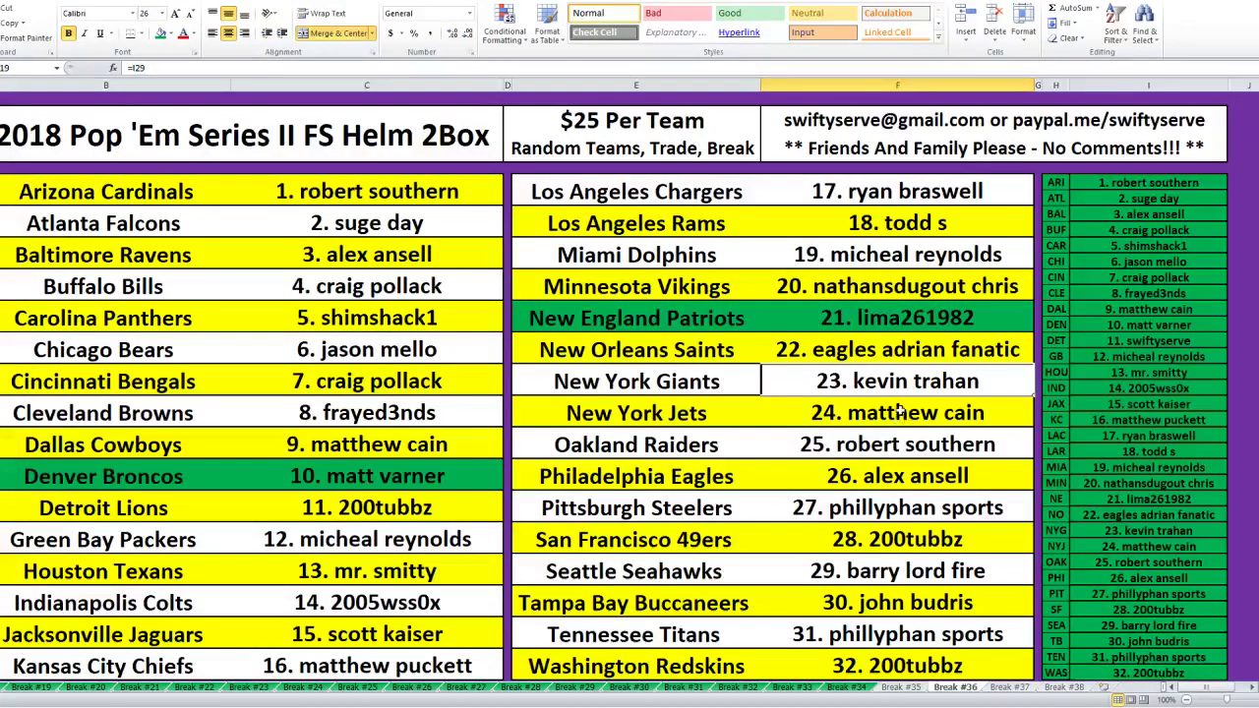
click(917, 352)
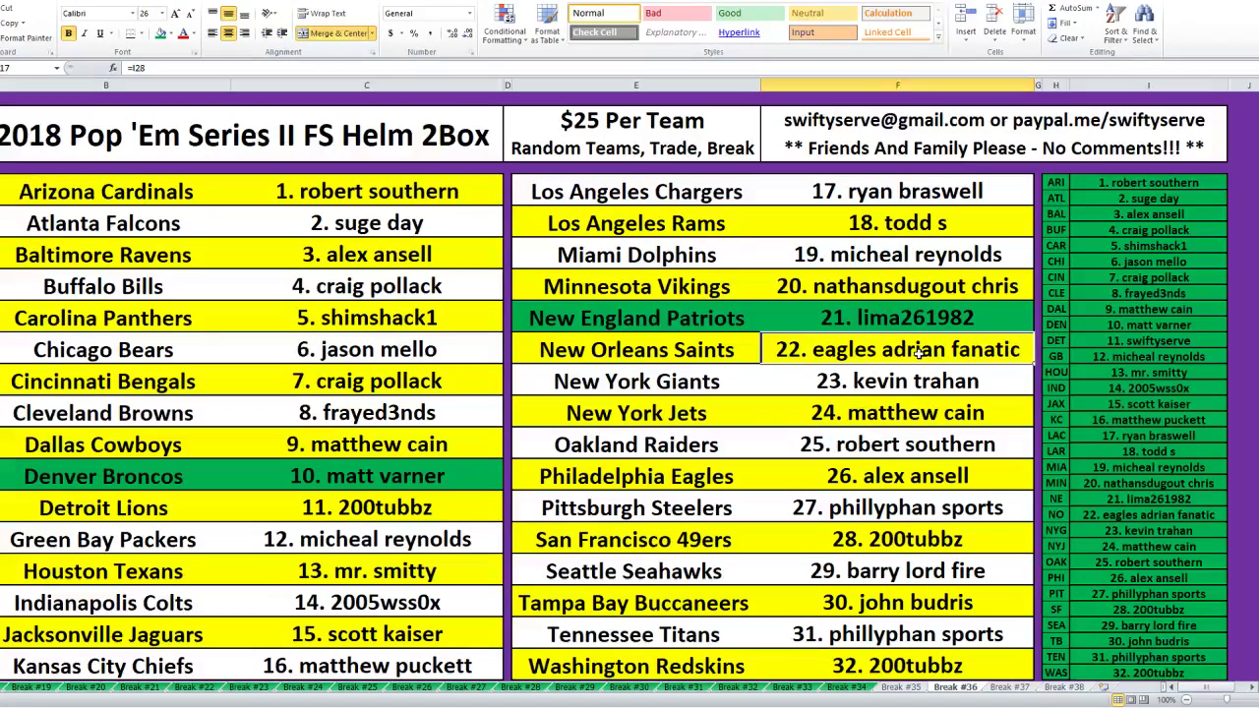
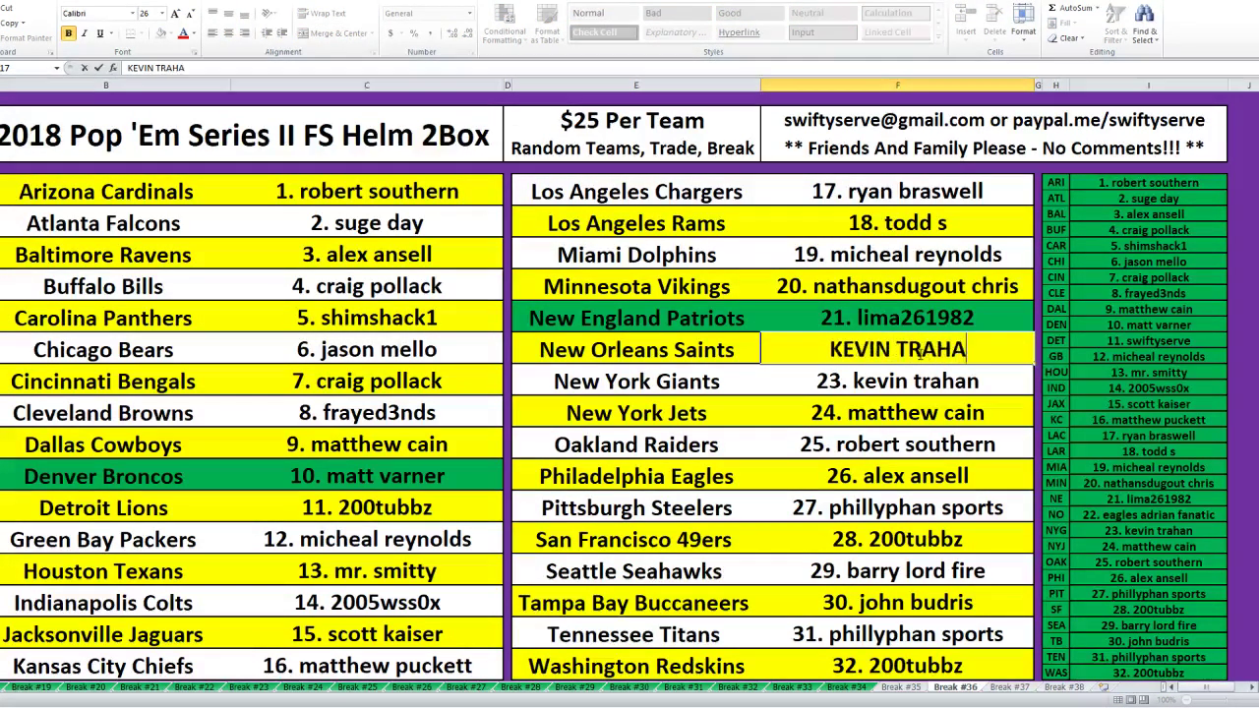
Enter the traded Saints and Giants buyers in capitals, and fill the Dallas Cowboys row green.
key(Return)
text(EAGLES )
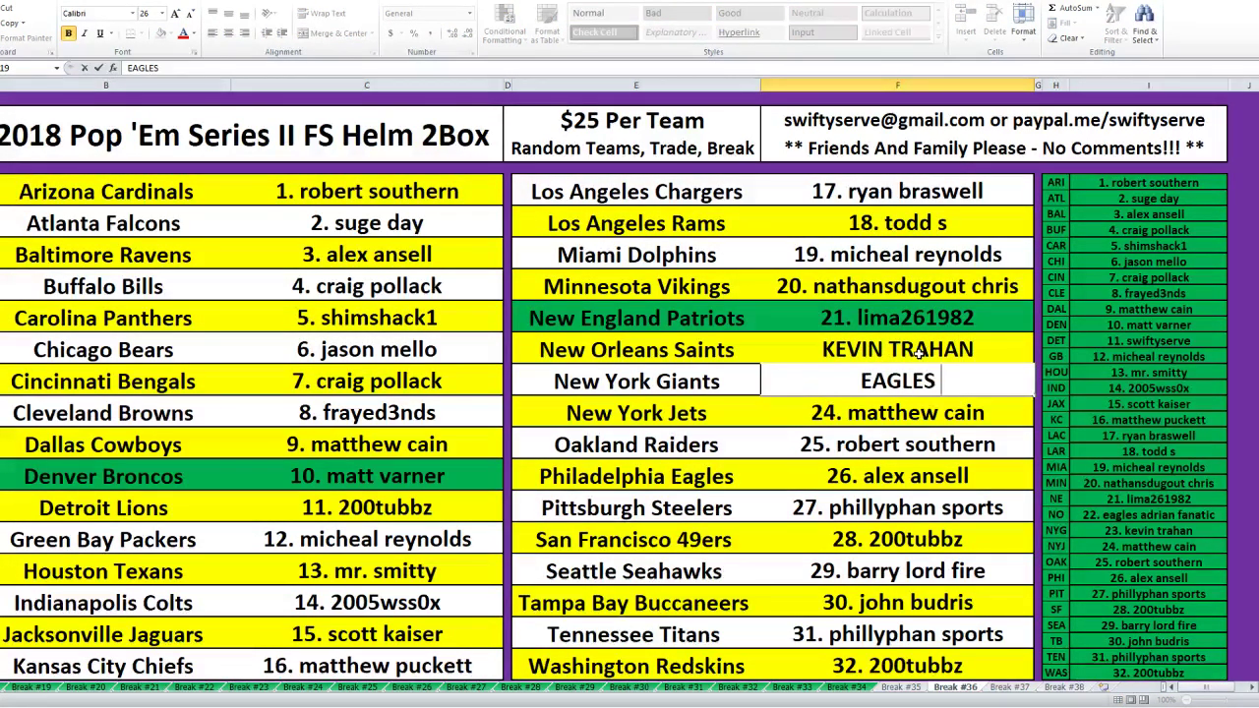
text(ADRIAN FANATIC)
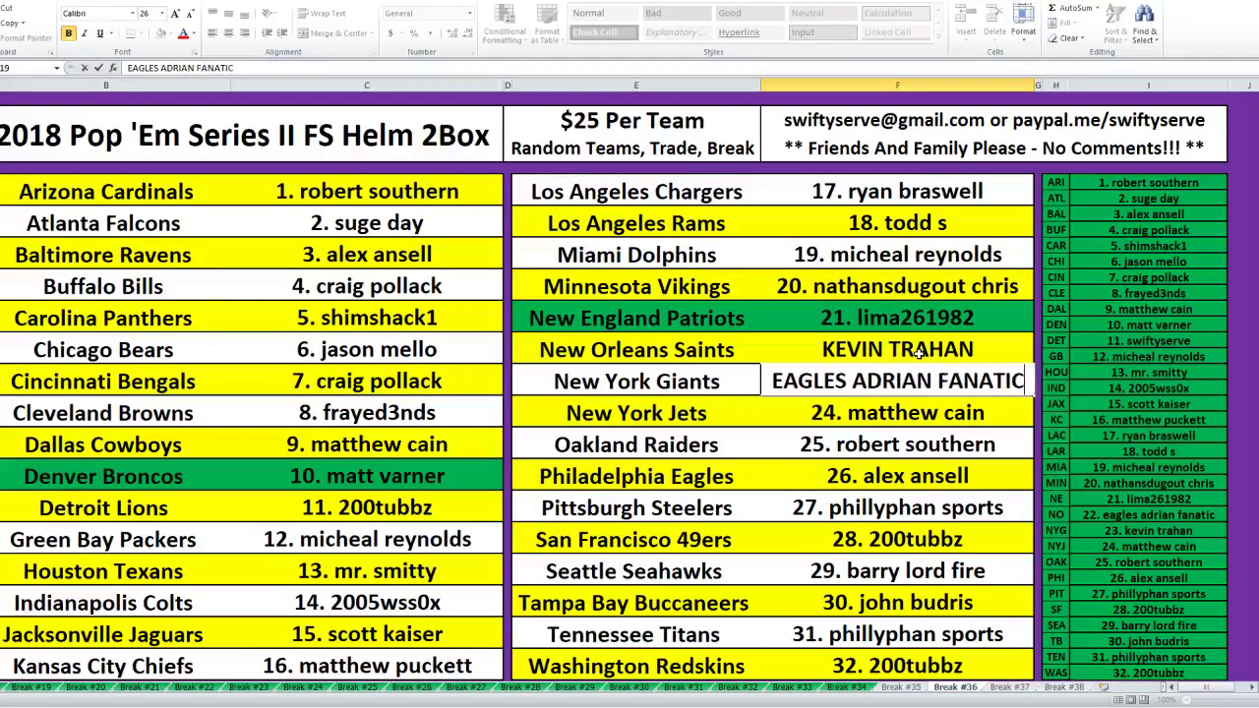
key(Return)
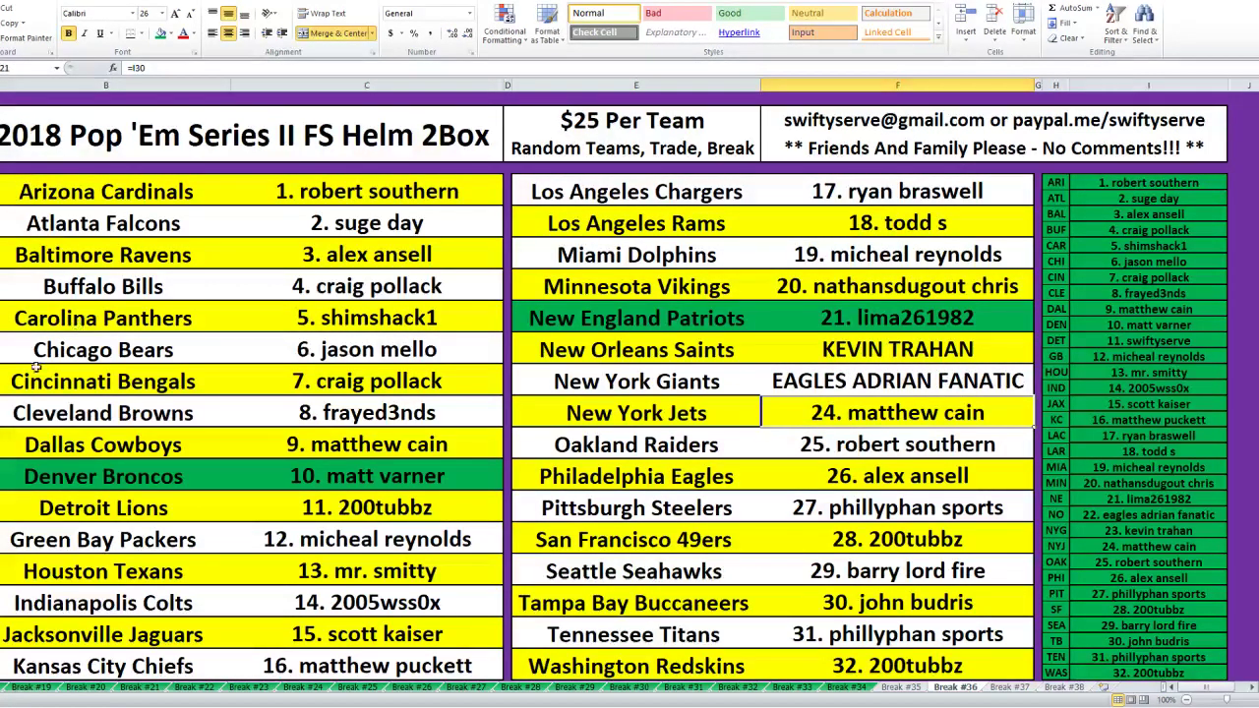
drag(187, 441, 309, 439)
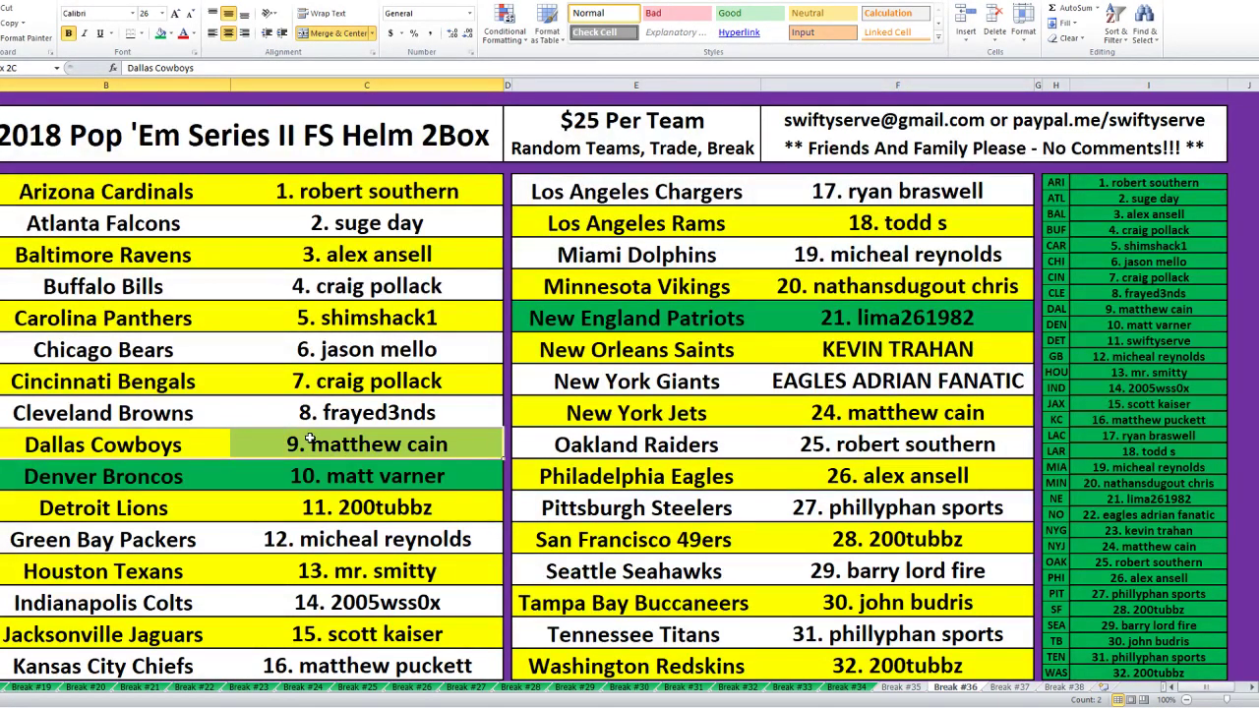
click(160, 33)
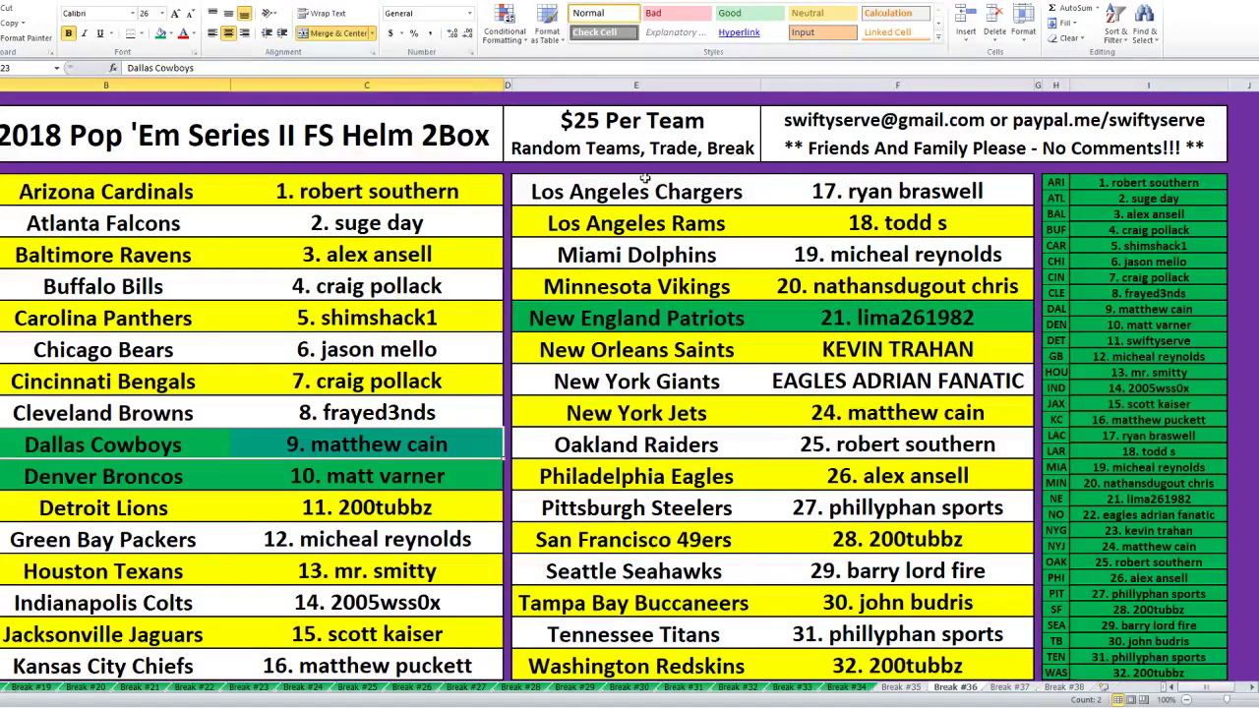
Swap the Falcons and Bengals buyers, typing each traded buyer's name in capitals.
click(404, 224)
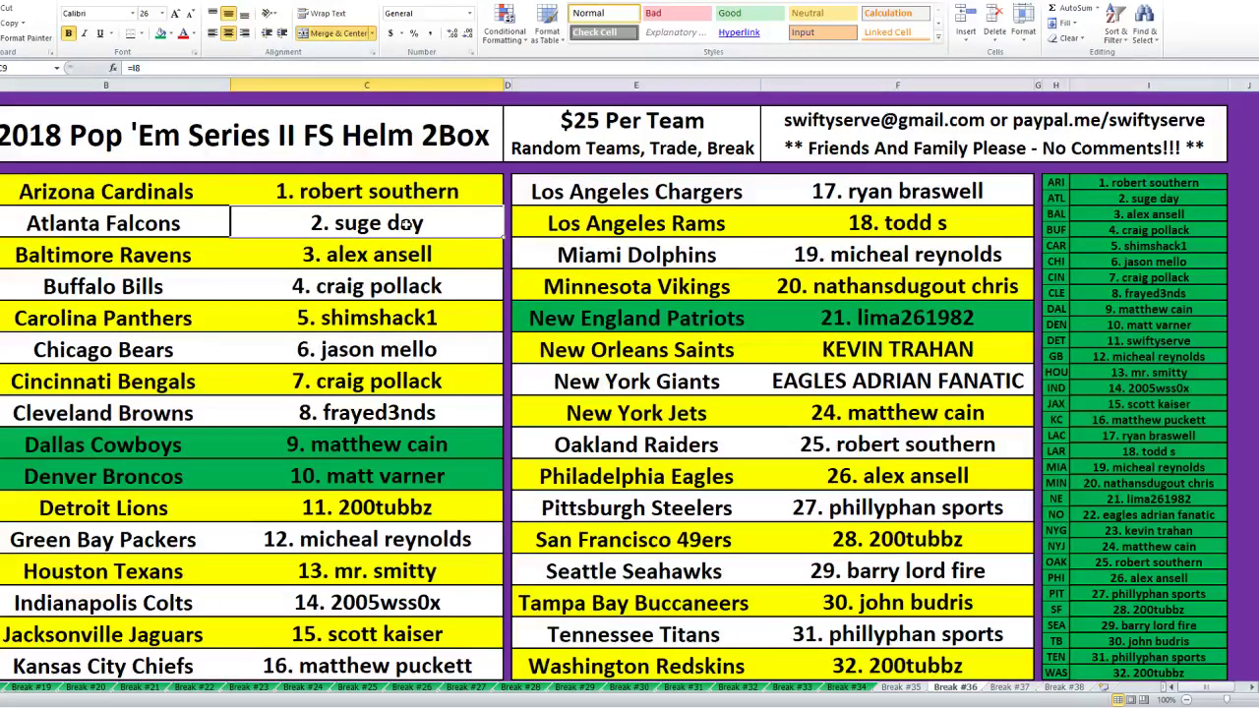
click(416, 380)
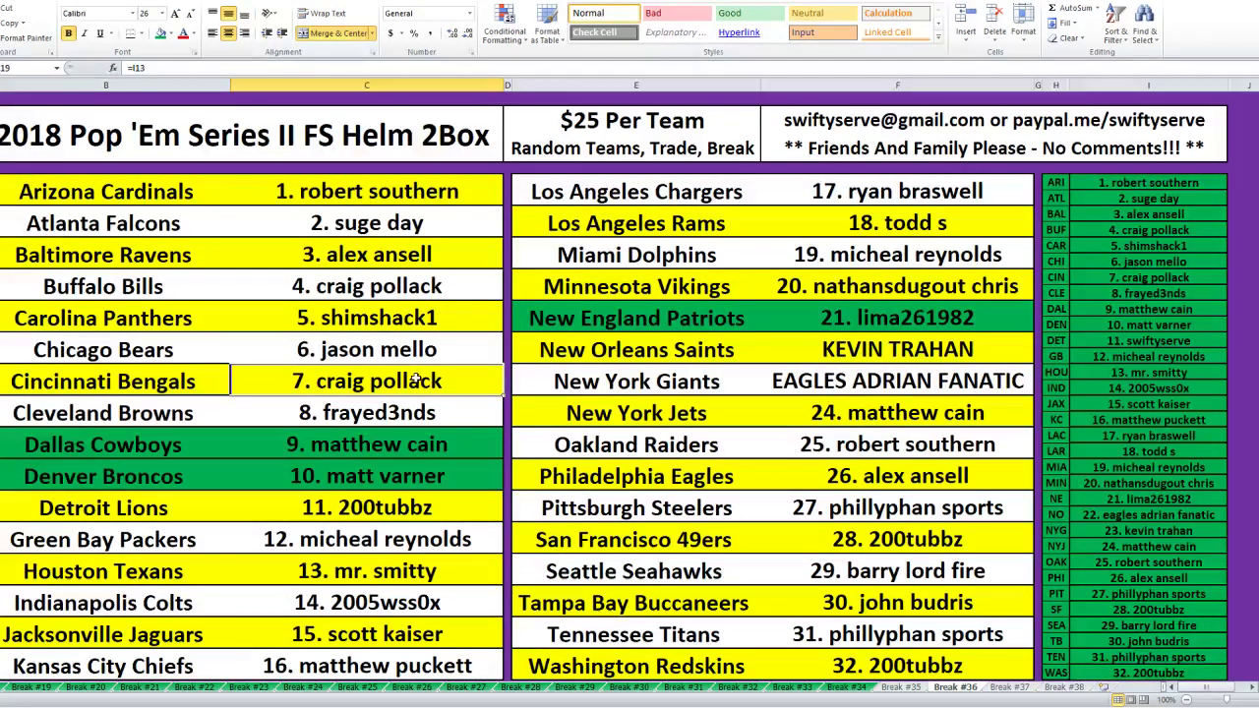
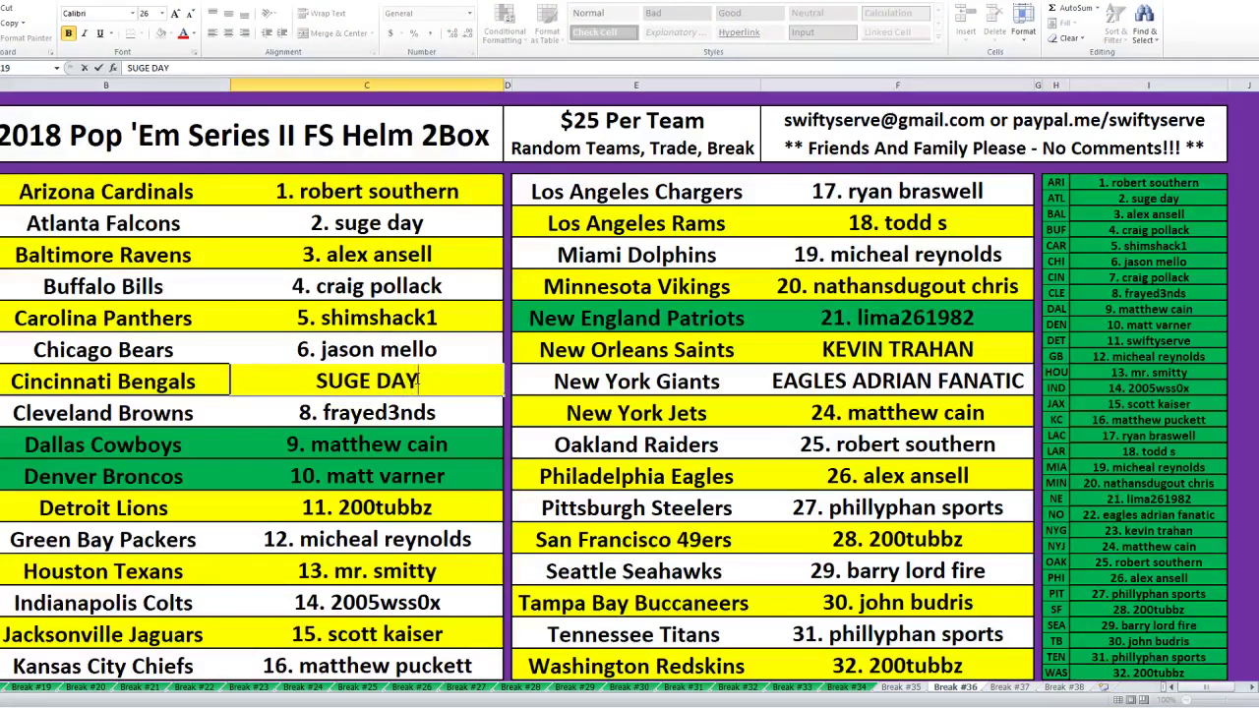
key(Up)
key(Up)
key(Up)
key(Up)
key(Up)
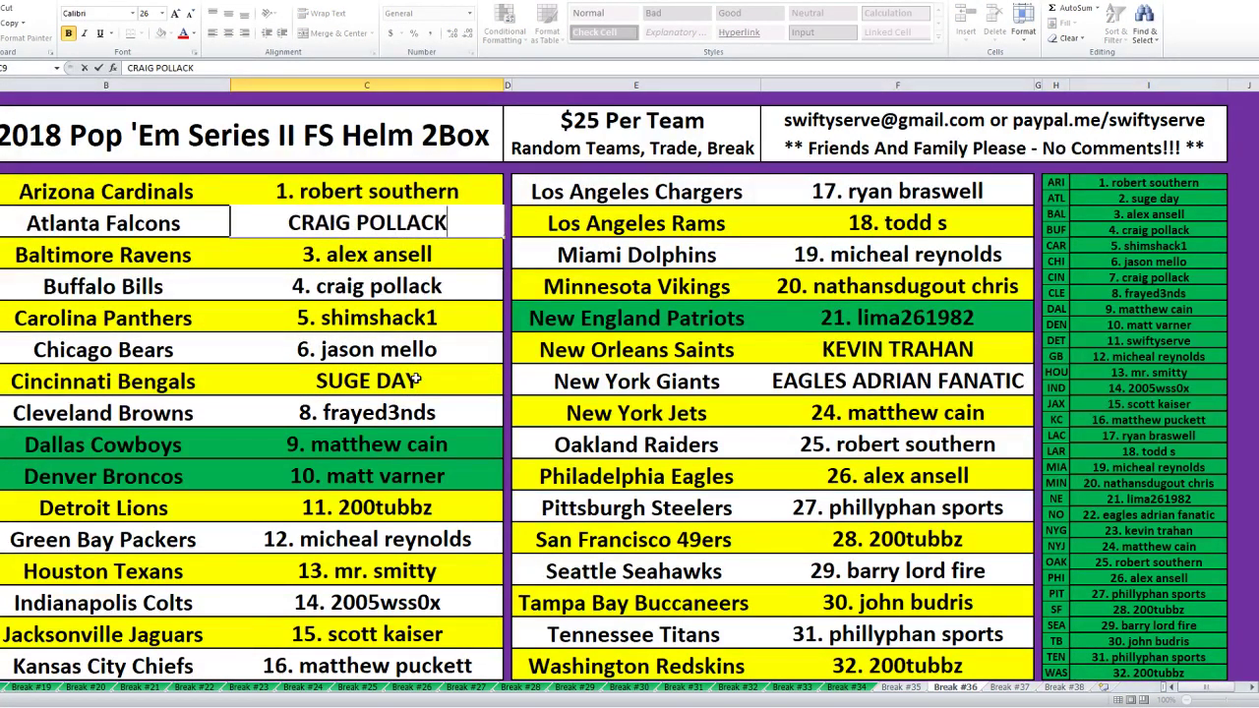
key(Return)
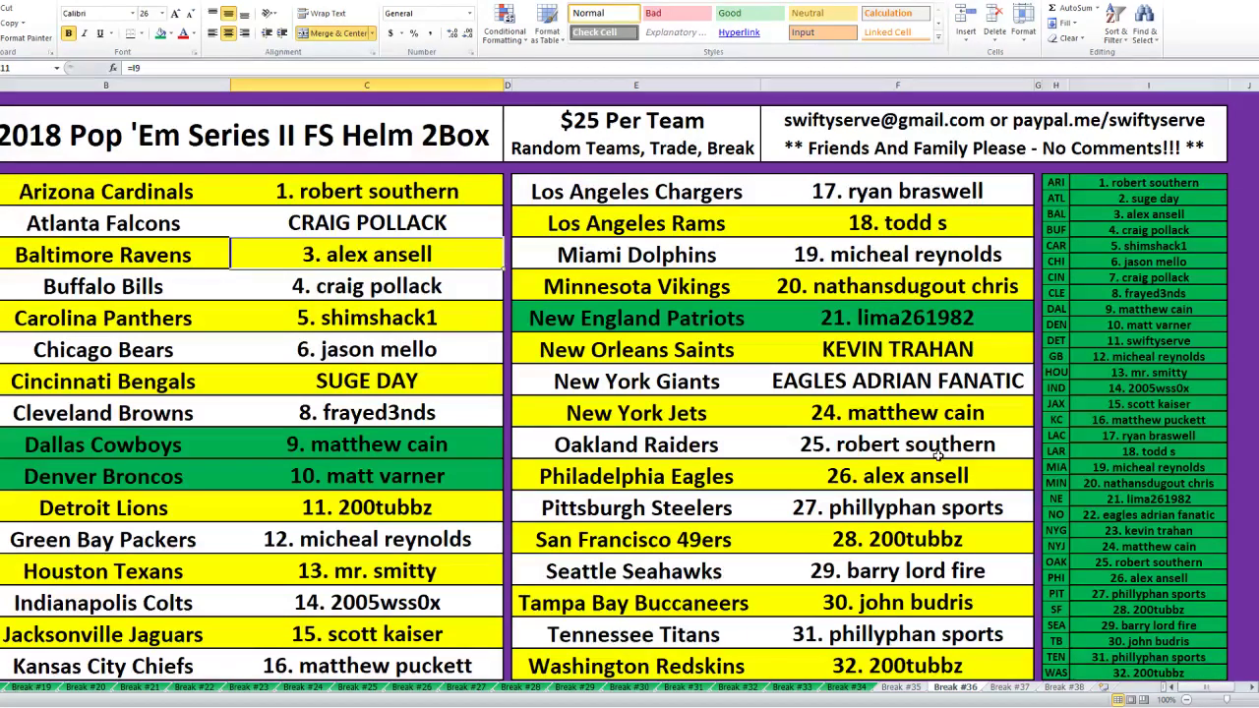
Fill the San Francisco 49ers, Washington Redskins and Chicago Bears rows green.
click(880, 536)
drag(736, 546, 823, 537)
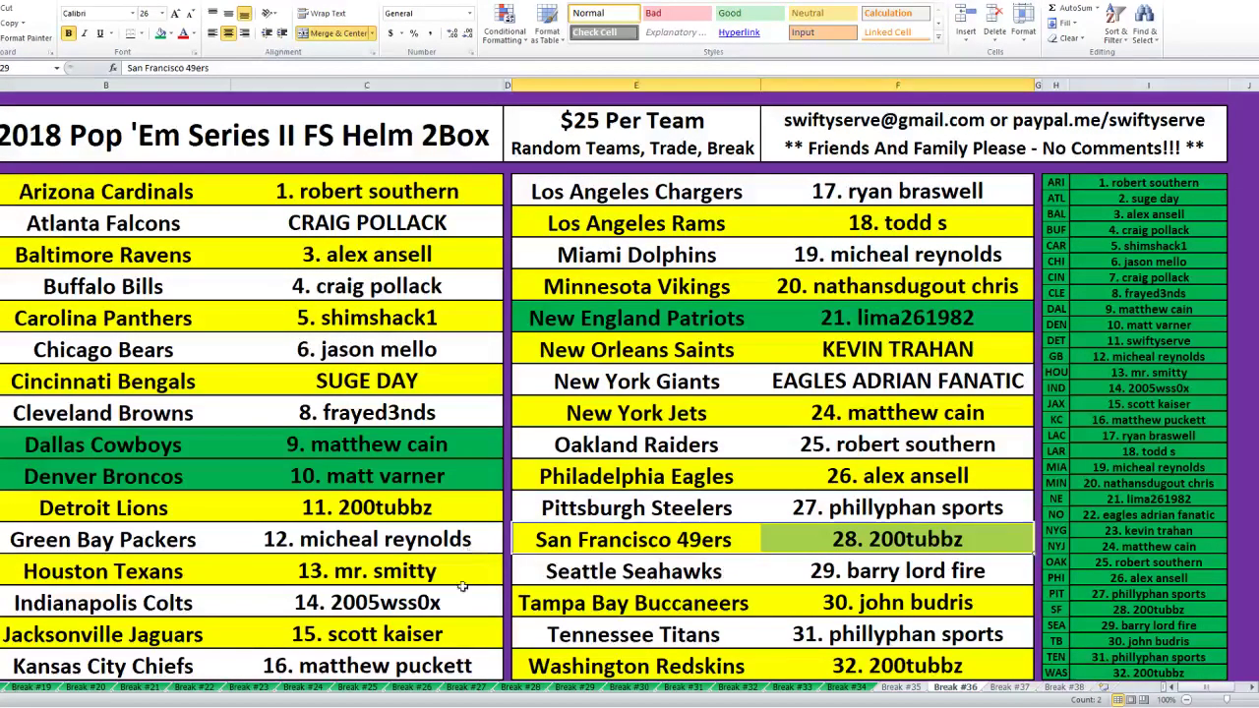
ctrl+drag(749, 674, 848, 661)
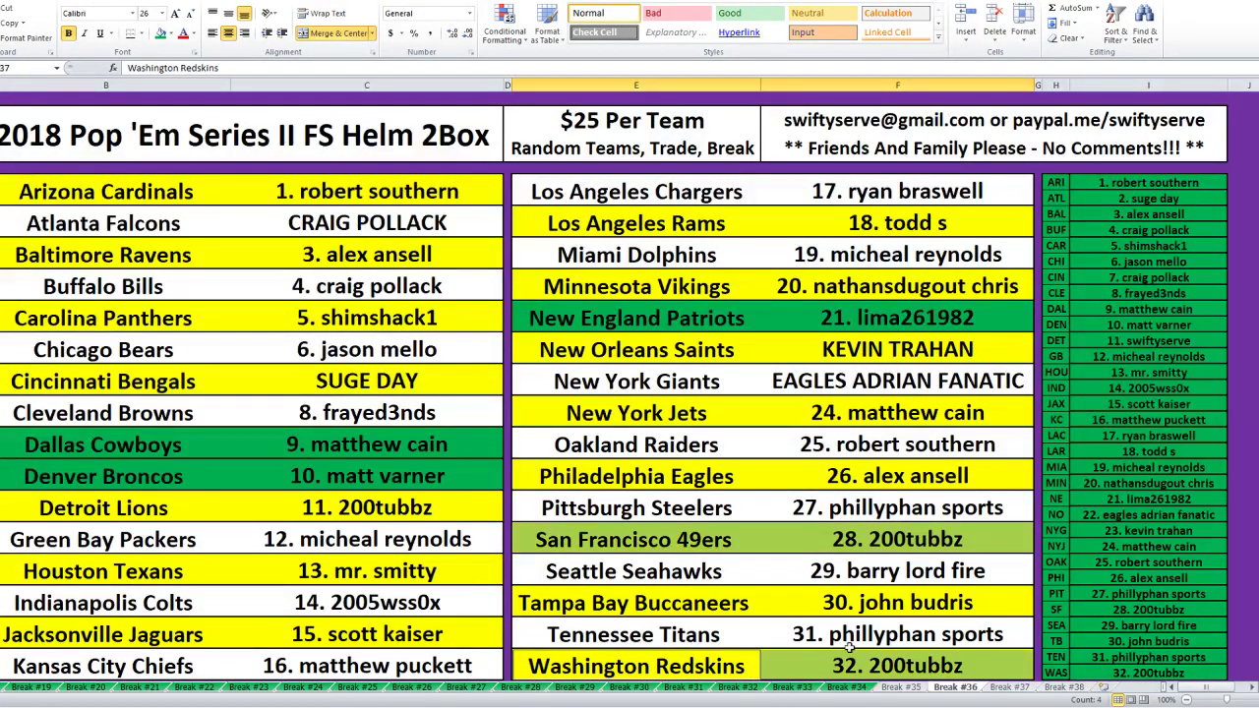
click(161, 33)
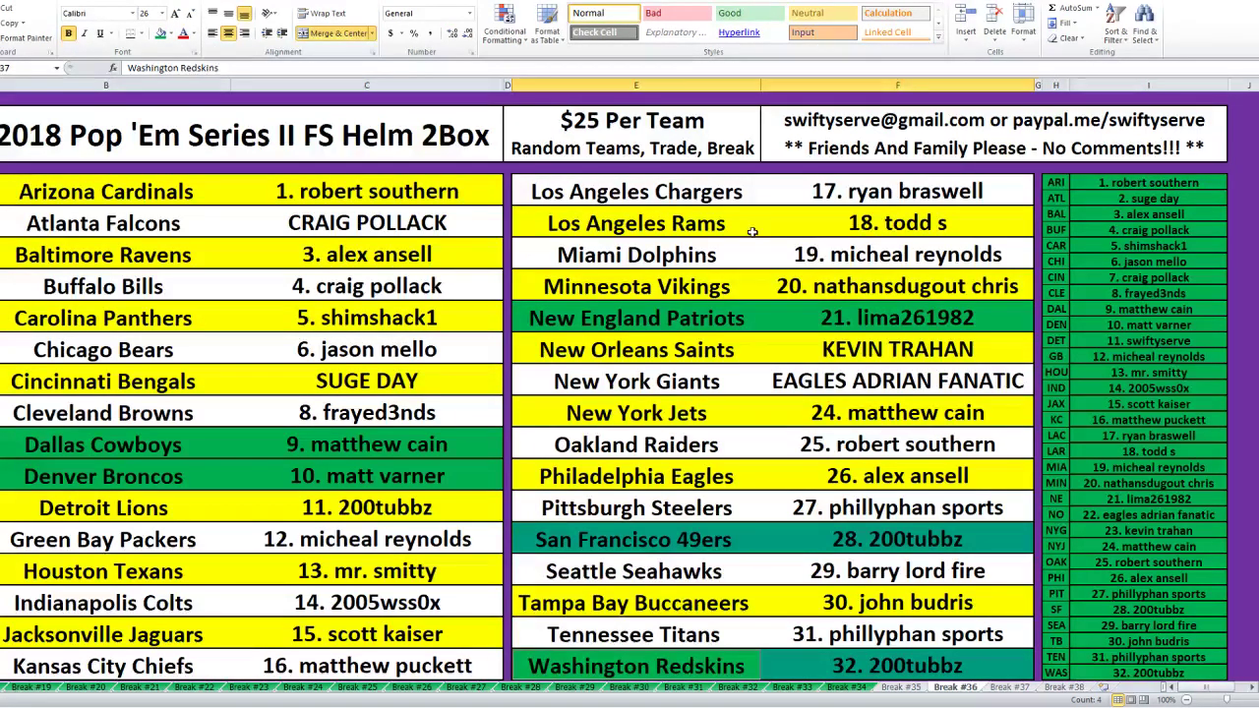
click(182, 412)
drag(188, 349, 295, 349)
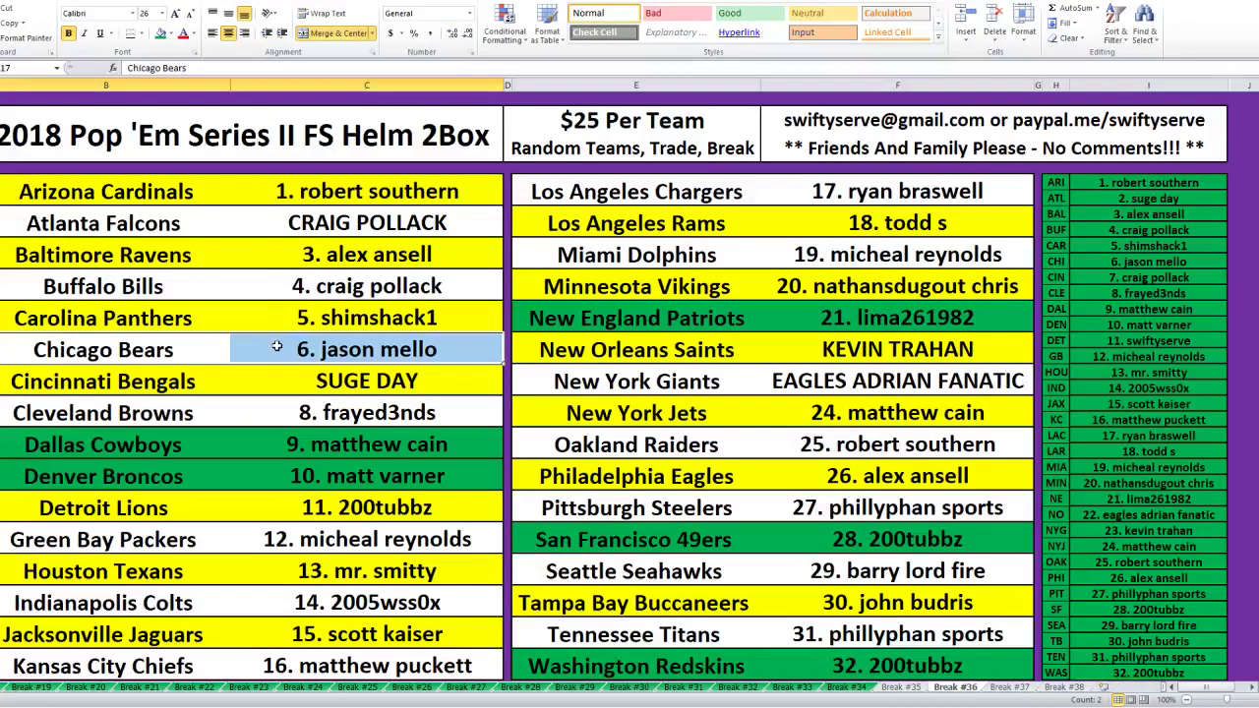
click(160, 32)
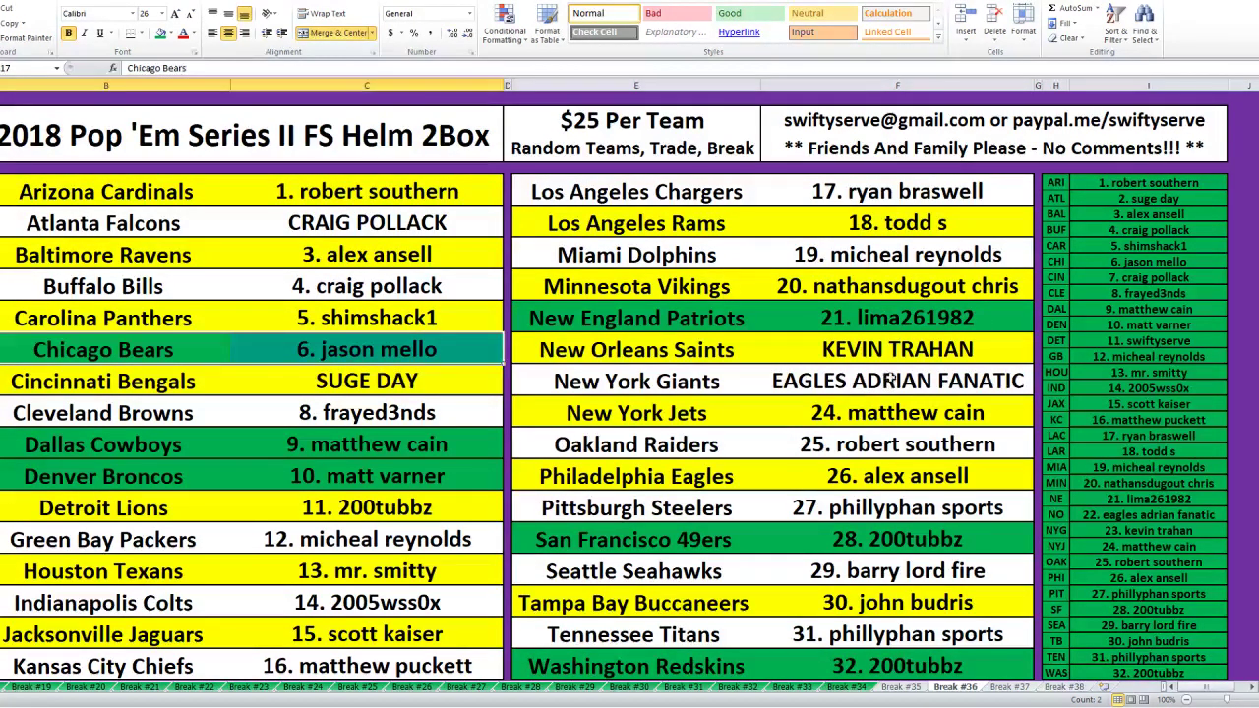
click(995, 385)
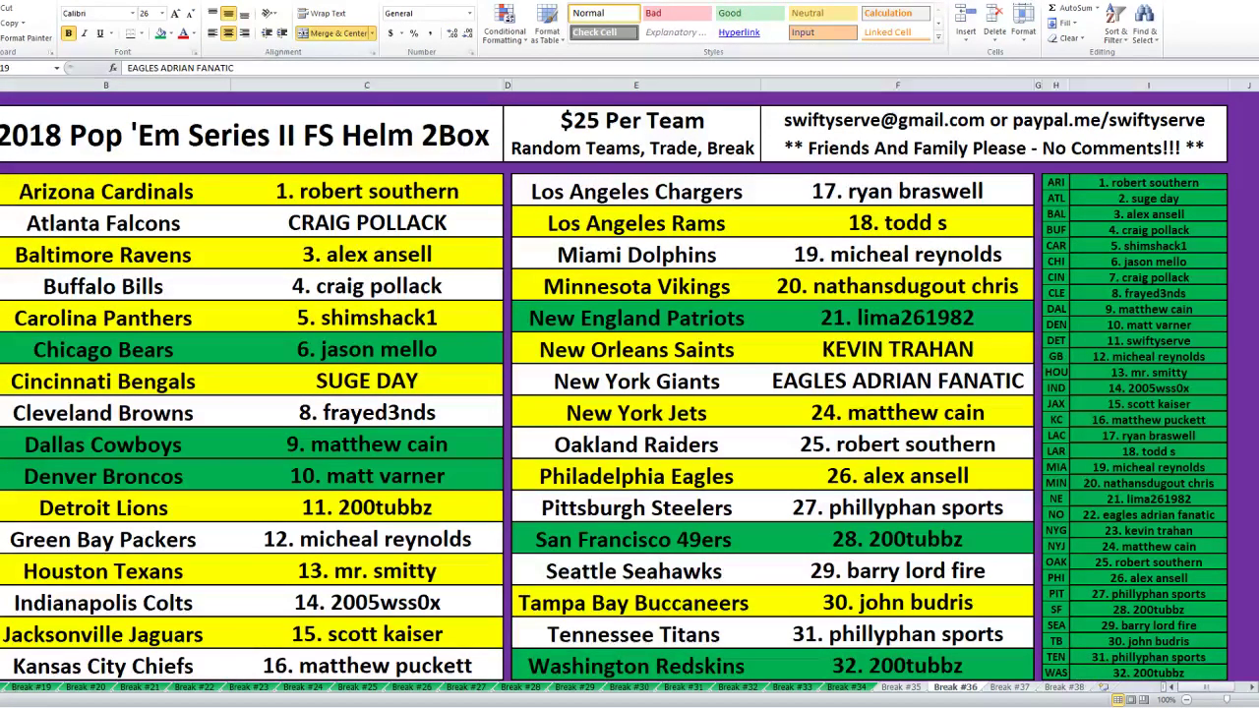
Retype the swapped Saints and Giants buyer names in lowercase to match the side list.
click(916, 357)
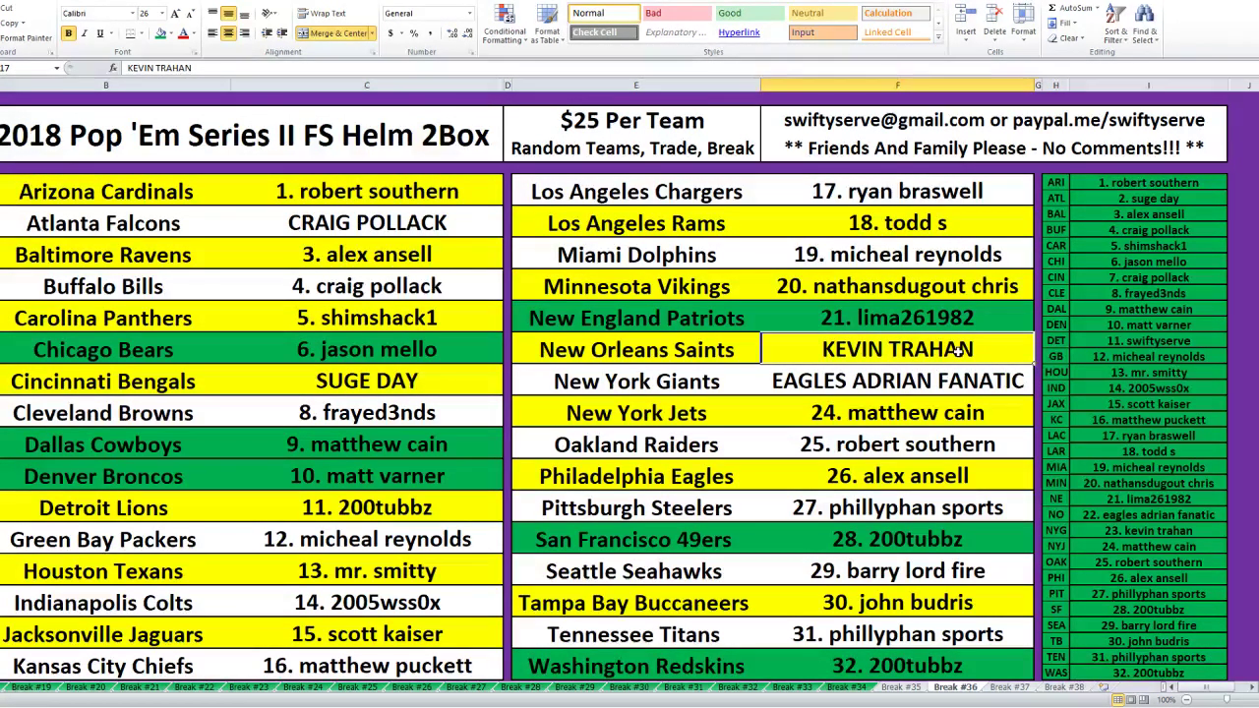
text(eagles adr)
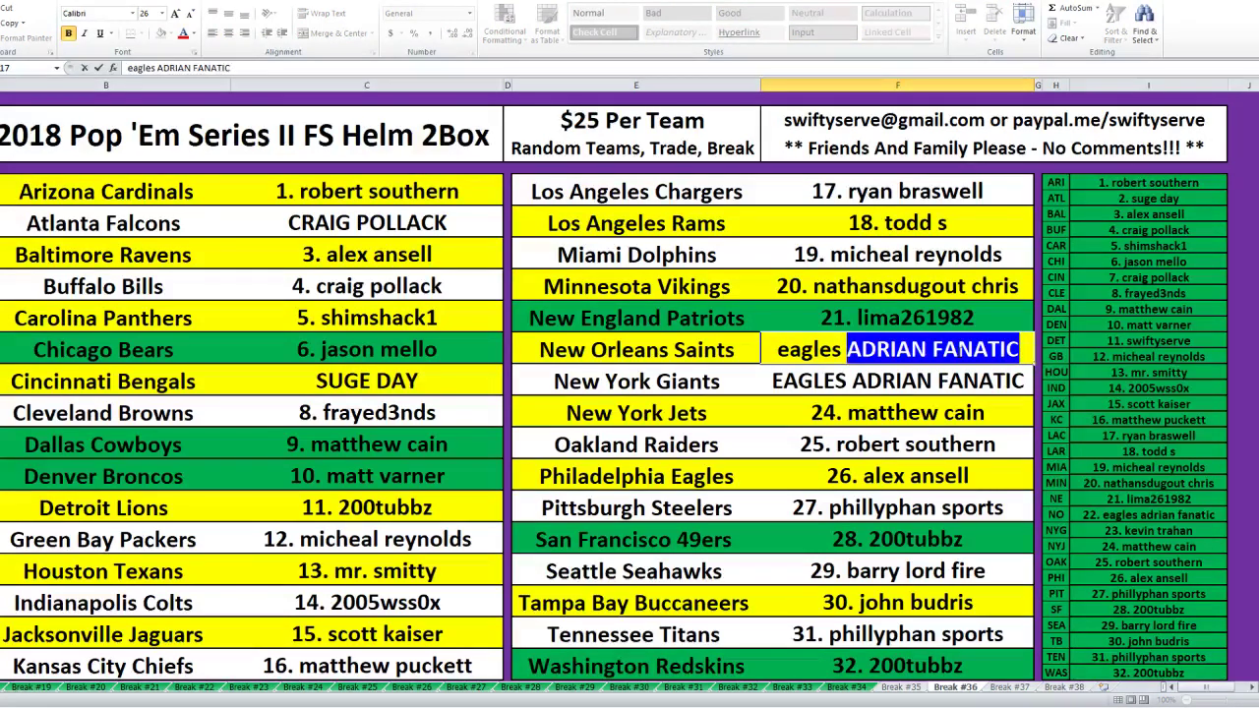
text(ian fanatic)
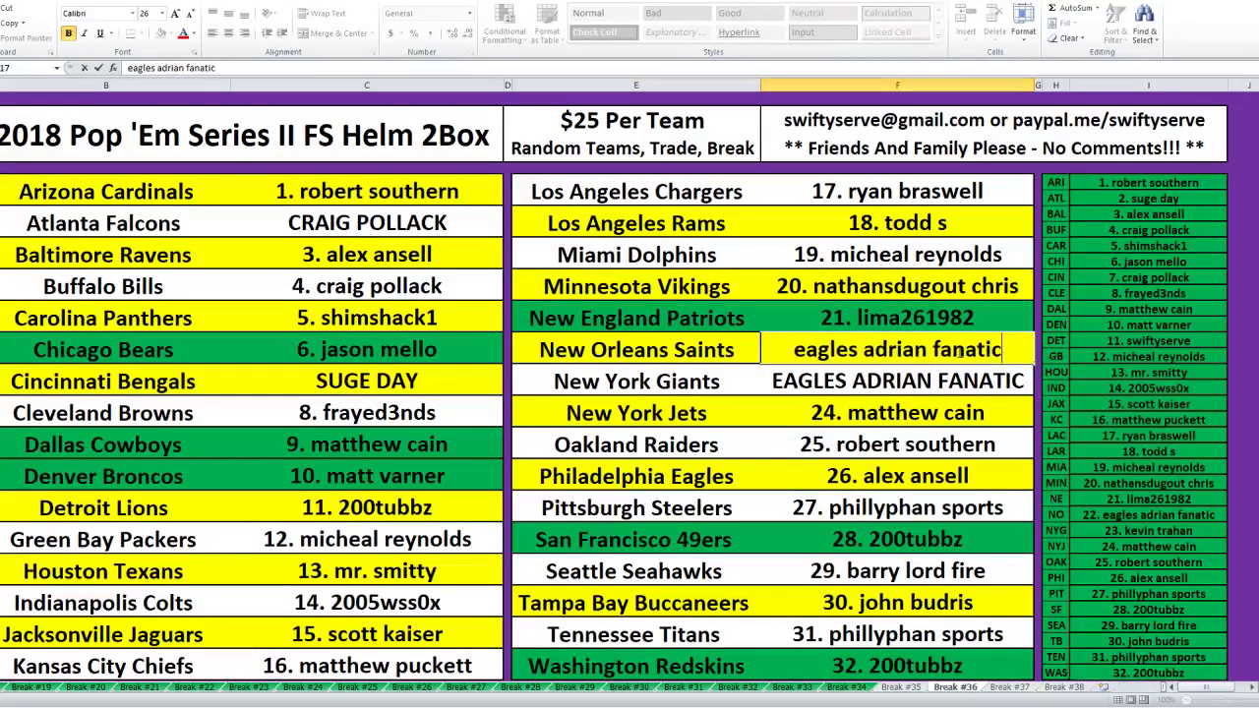
key(Return)
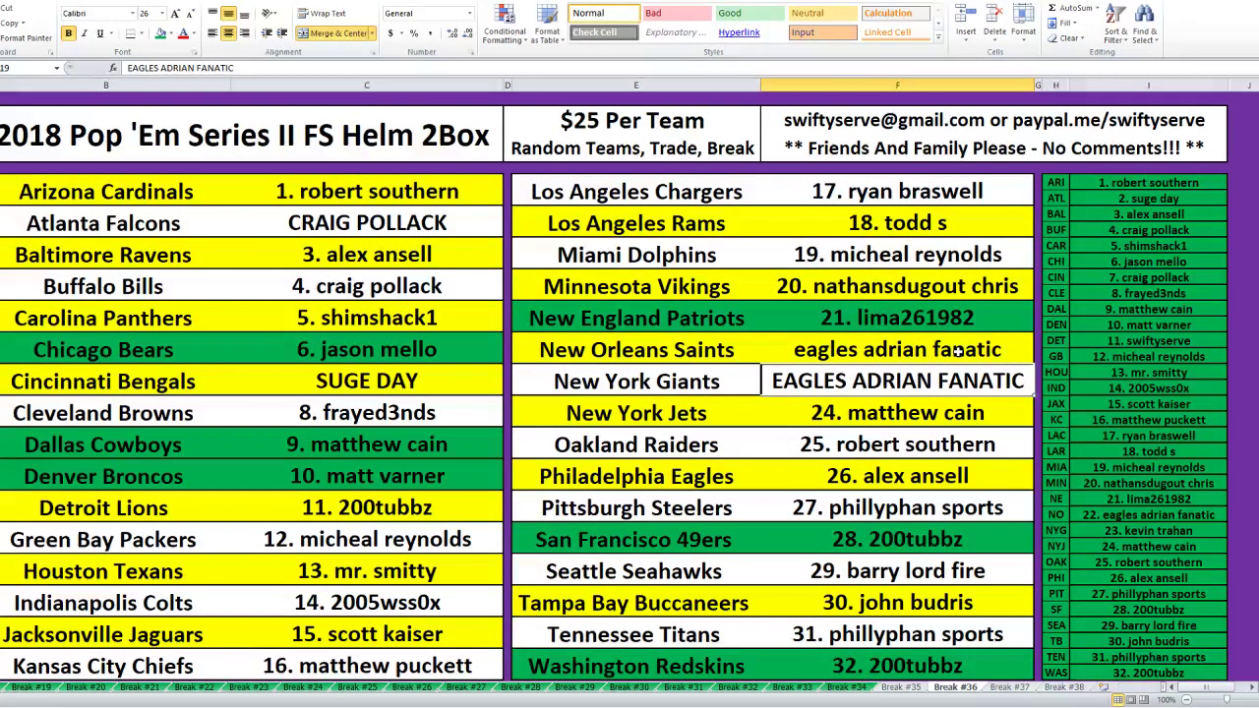
key(ctrl+z)
text(eagles adrian fanati)
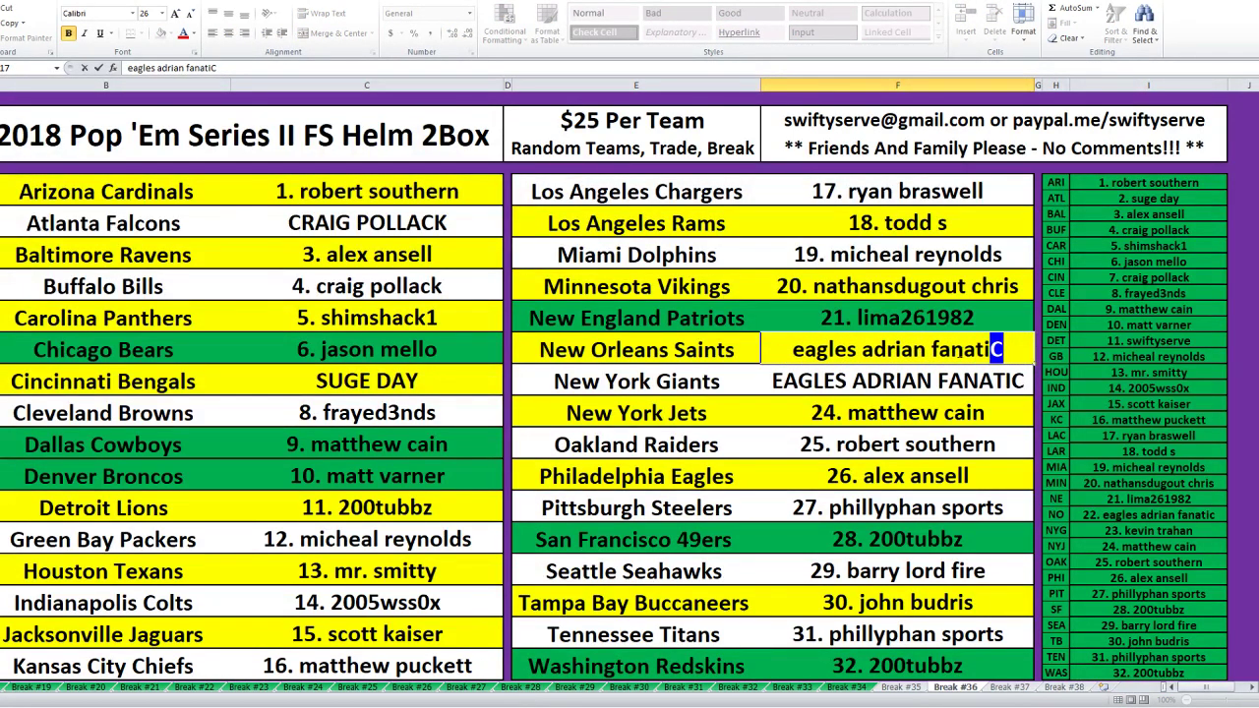
key(Return)
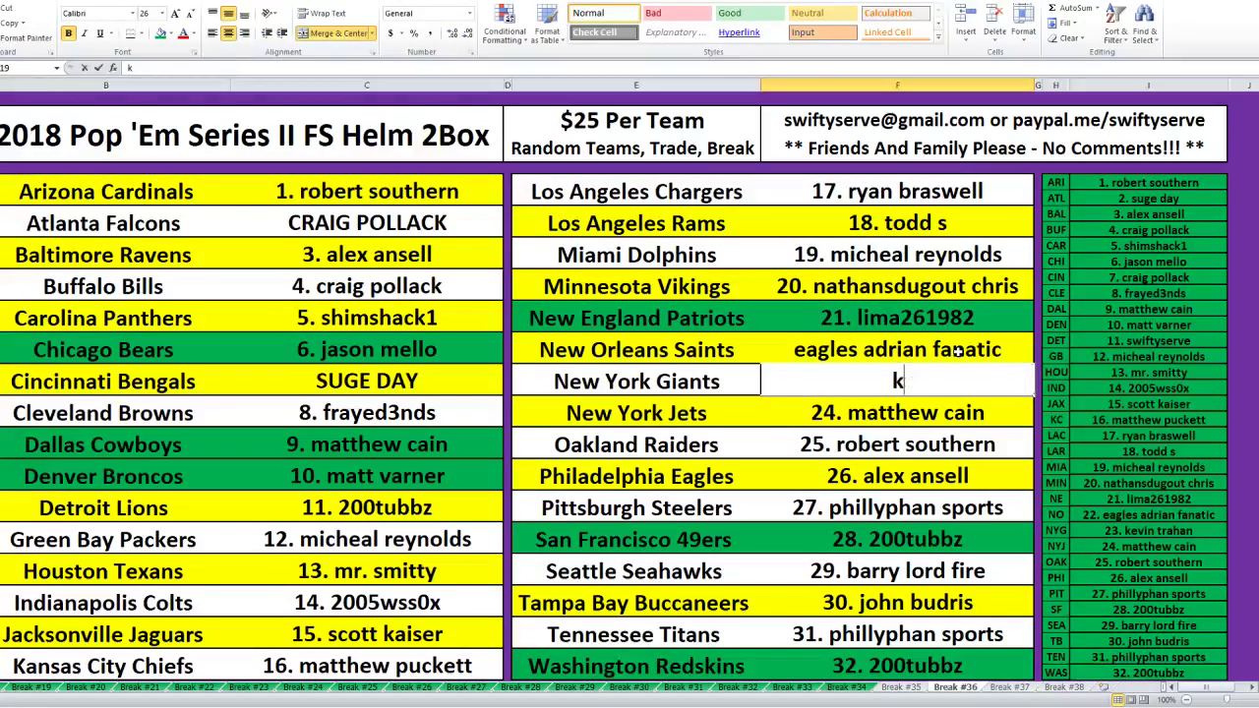
key(Return)
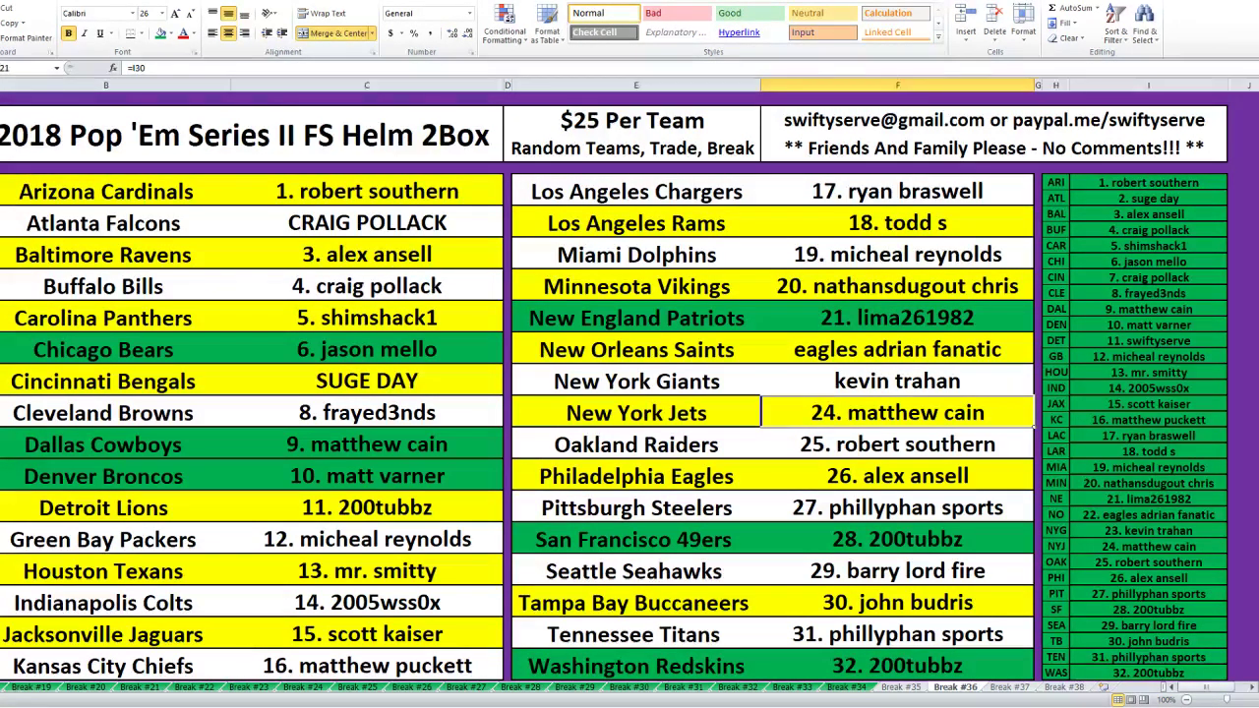
Fill the Baltimore Ravens, Philadelphia Eagles, New Orleans Saints and Cincinnati Bengals rows green.
drag(893, 508, 818, 477)
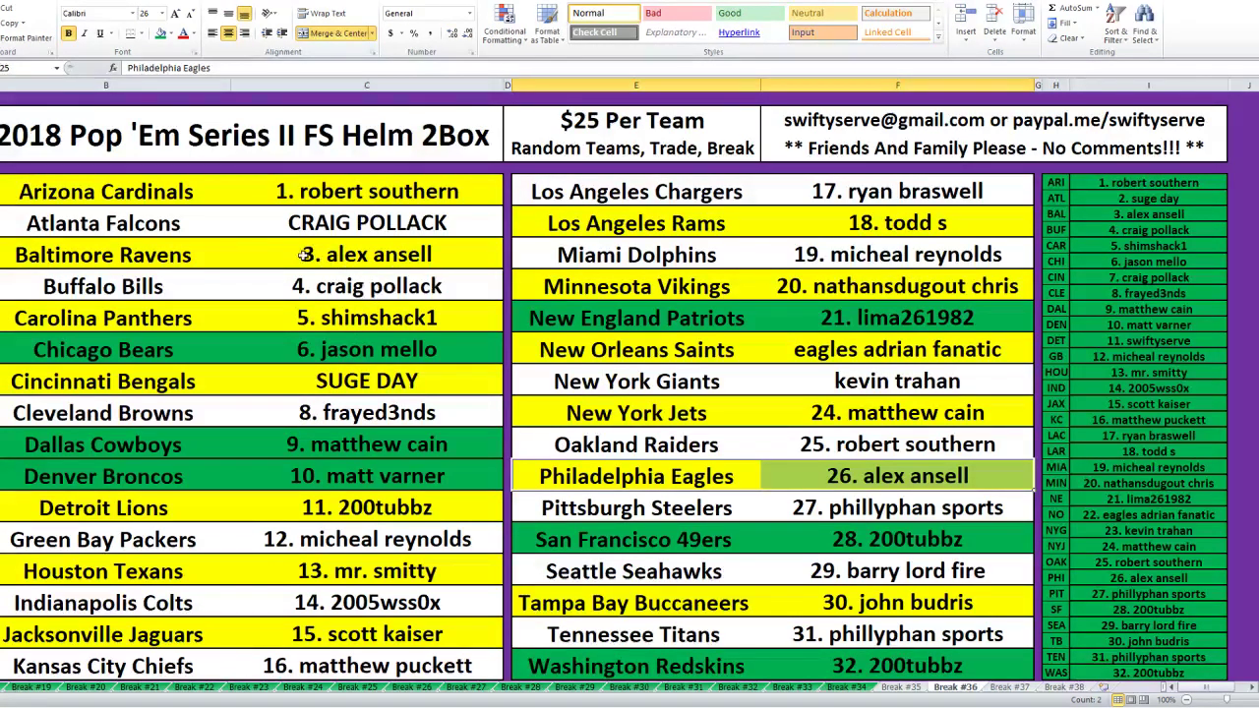
ctrl+drag(303, 254, 204, 252)
click(163, 35)
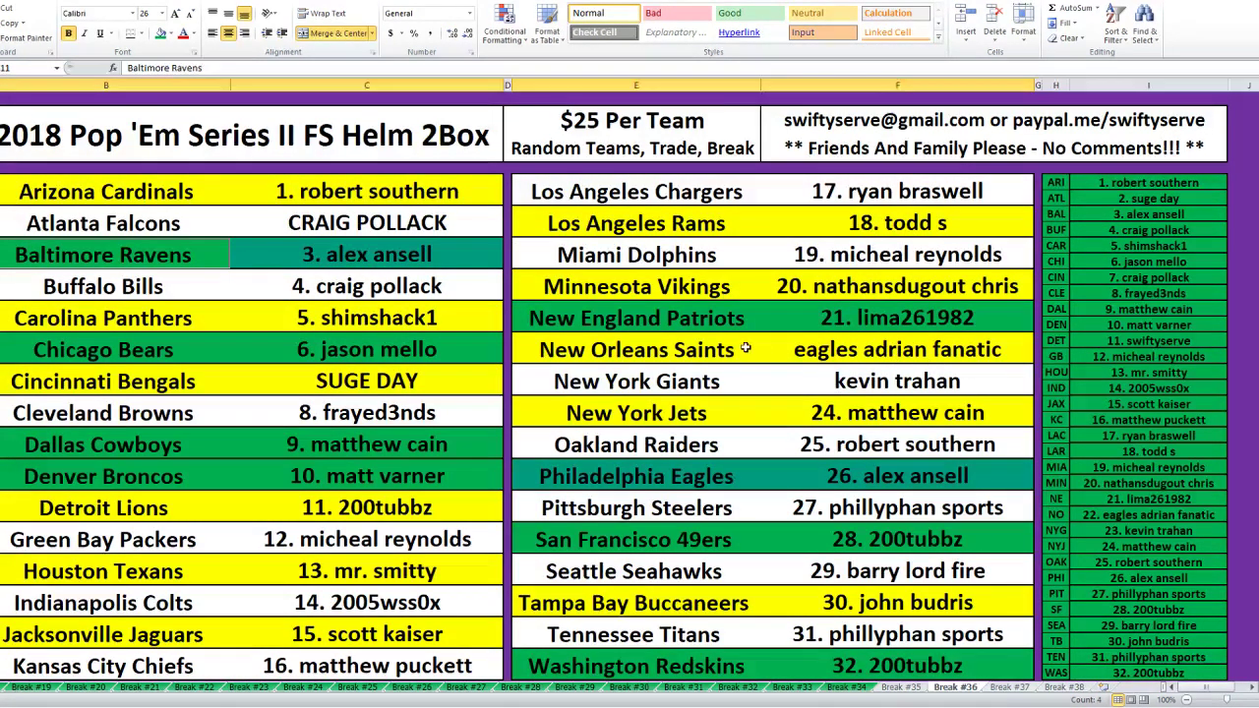
drag(746, 348, 798, 349)
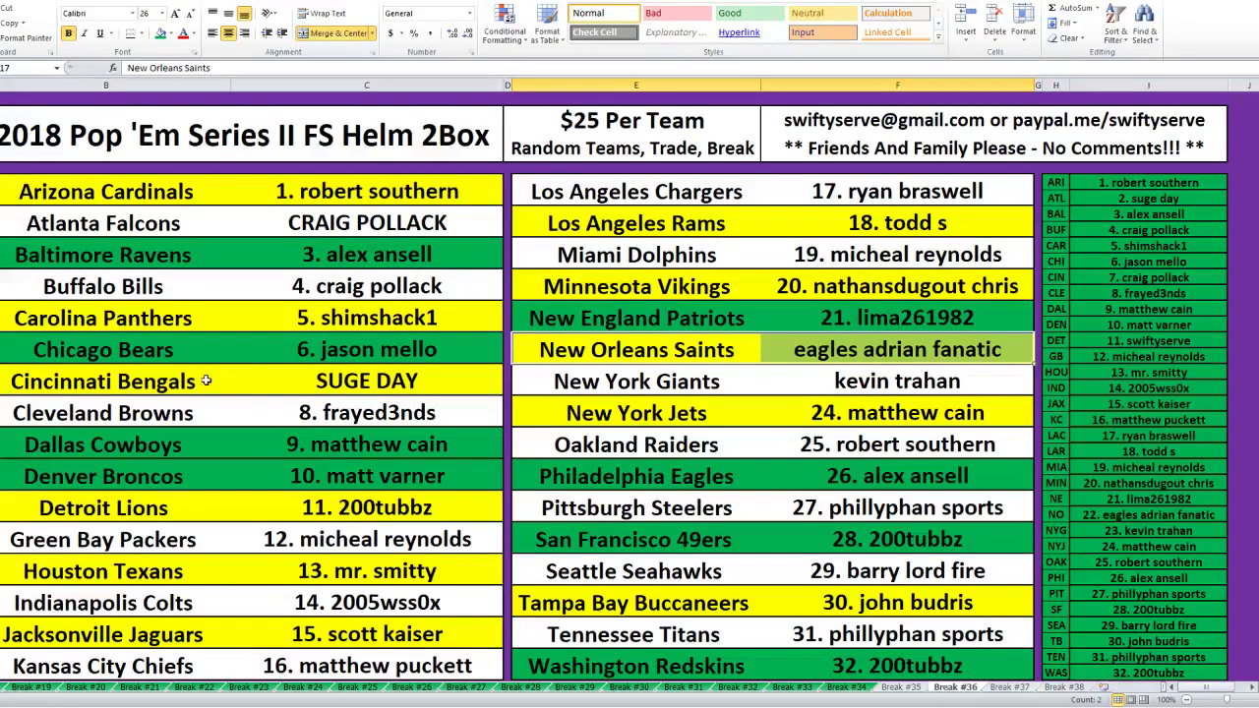
drag(202, 380, 320, 380)
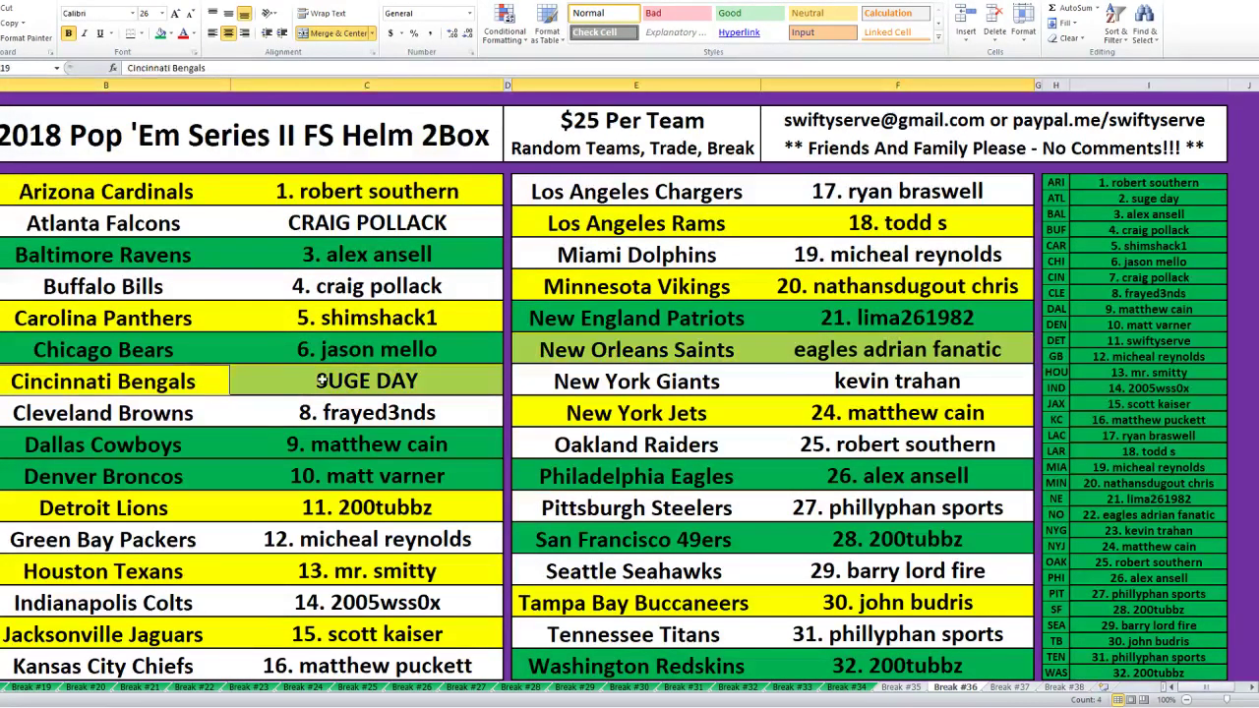
click(161, 33)
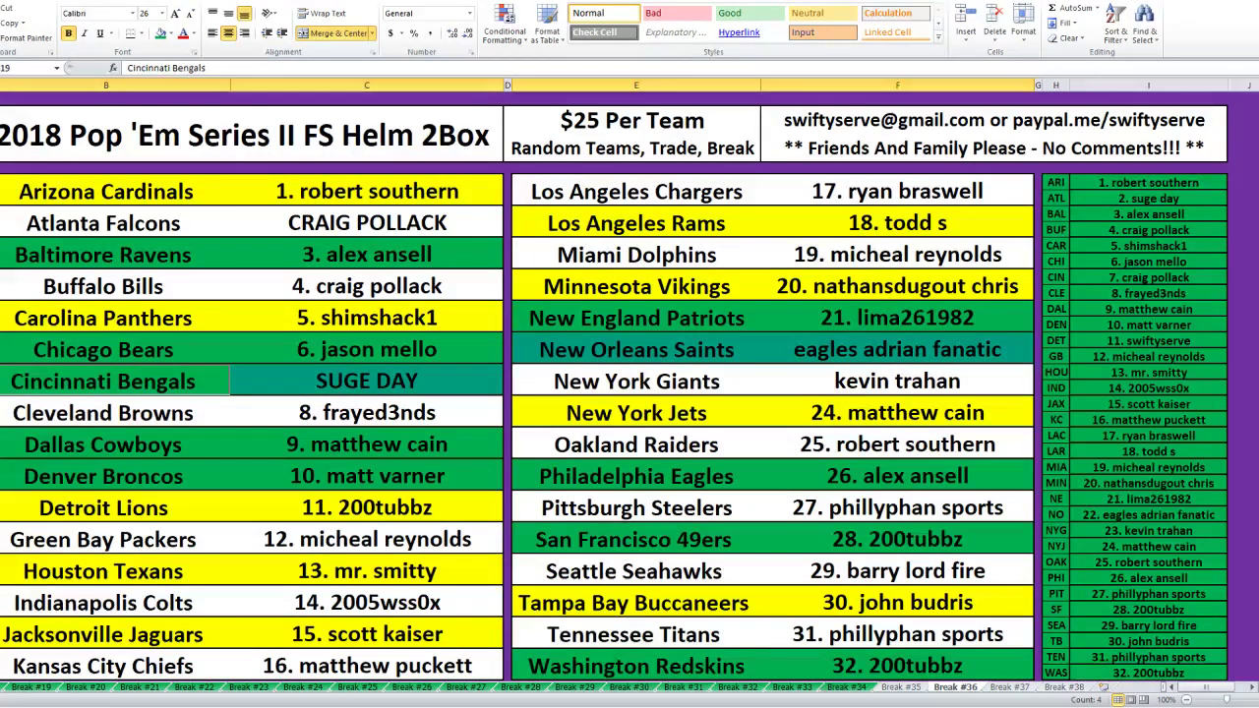
Fill the Miami Dolphins, Green Bay Packers and Indianapolis Colts rows green.
click(887, 509)
drag(733, 507, 876, 508)
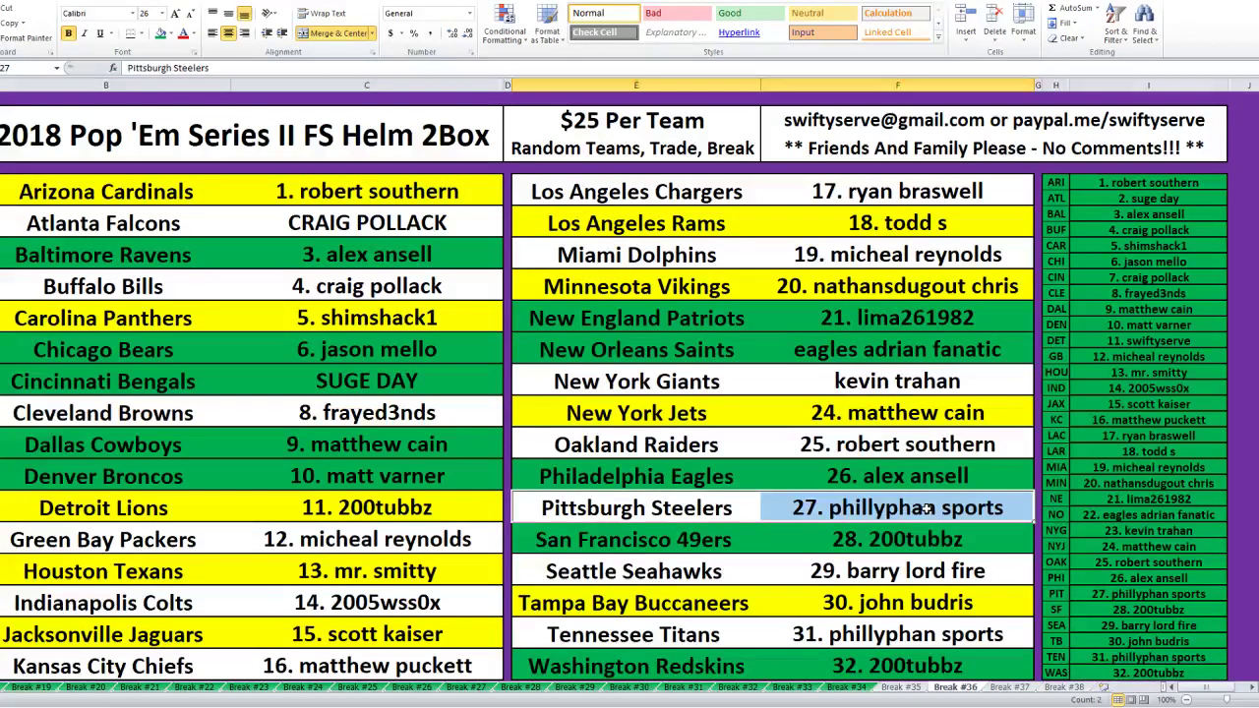
click(924, 508)
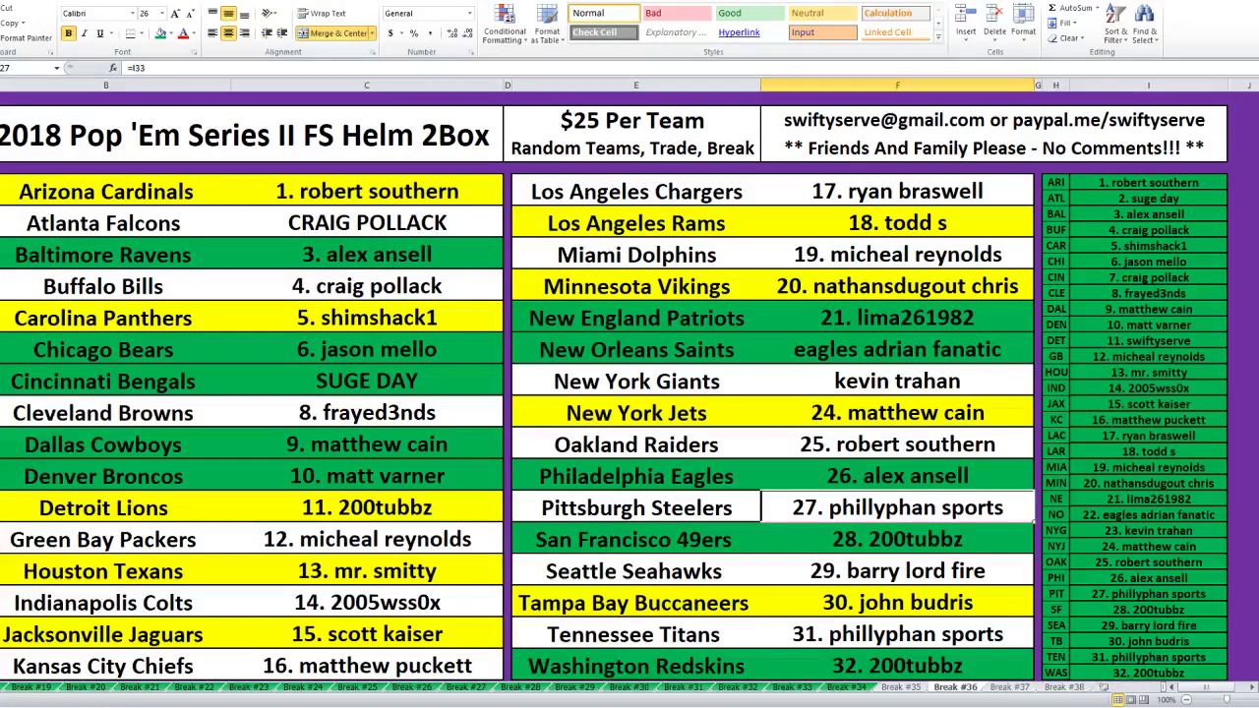
drag(726, 253, 794, 258)
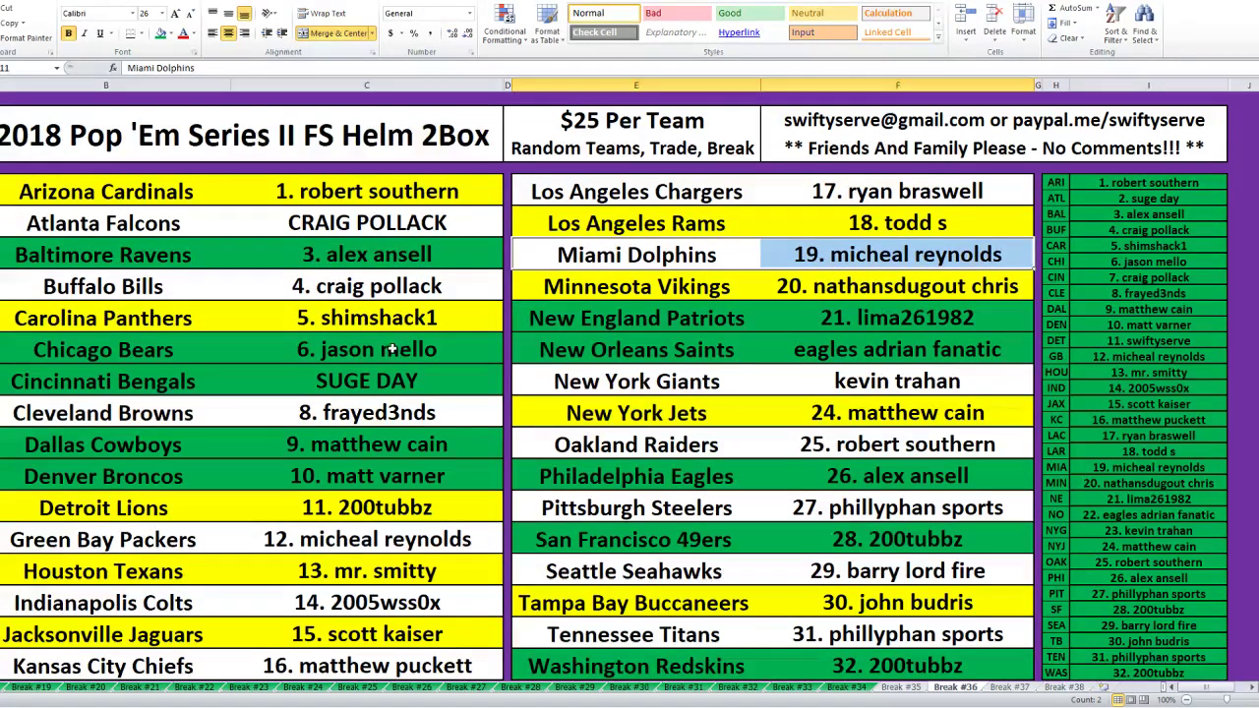
drag(183, 539, 280, 539)
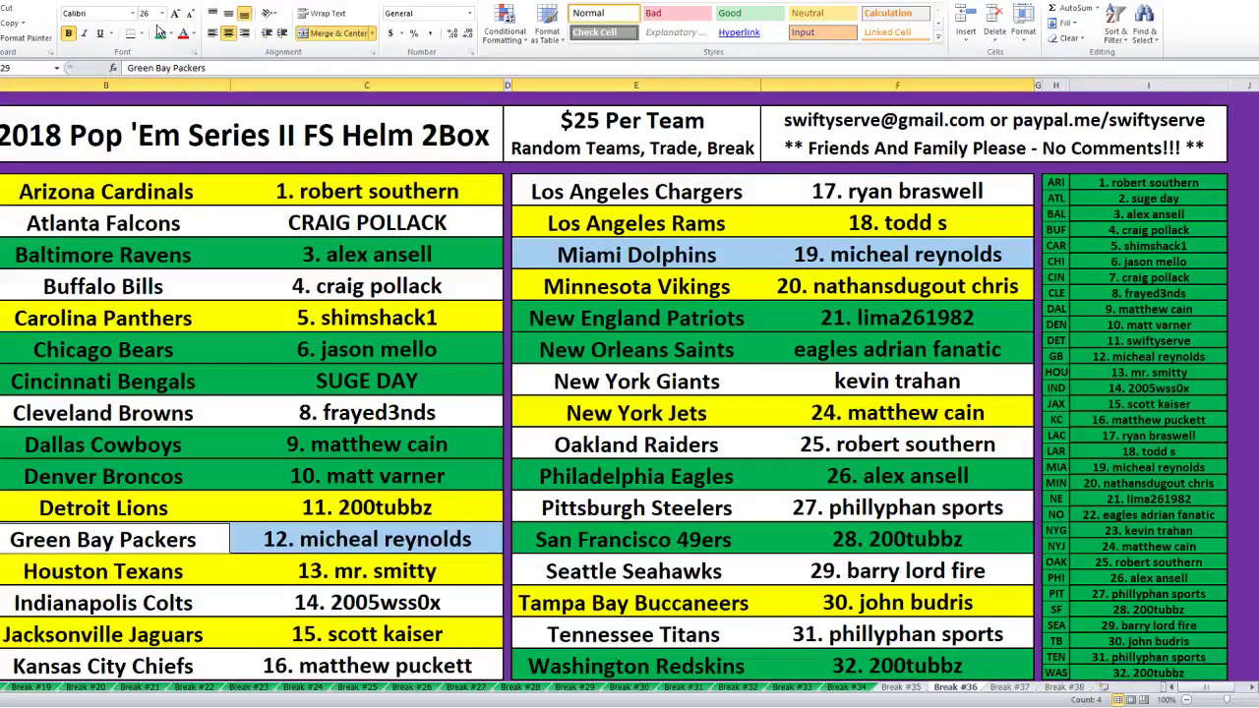
click(160, 33)
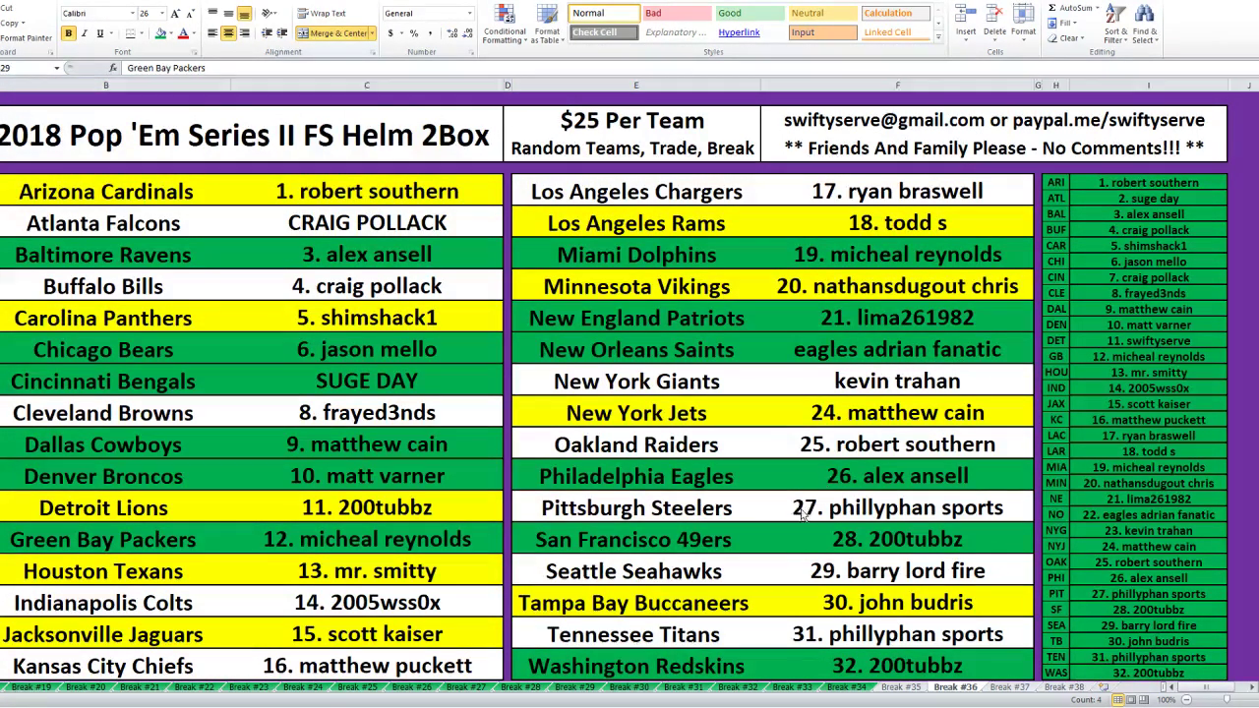
drag(187, 602, 295, 604)
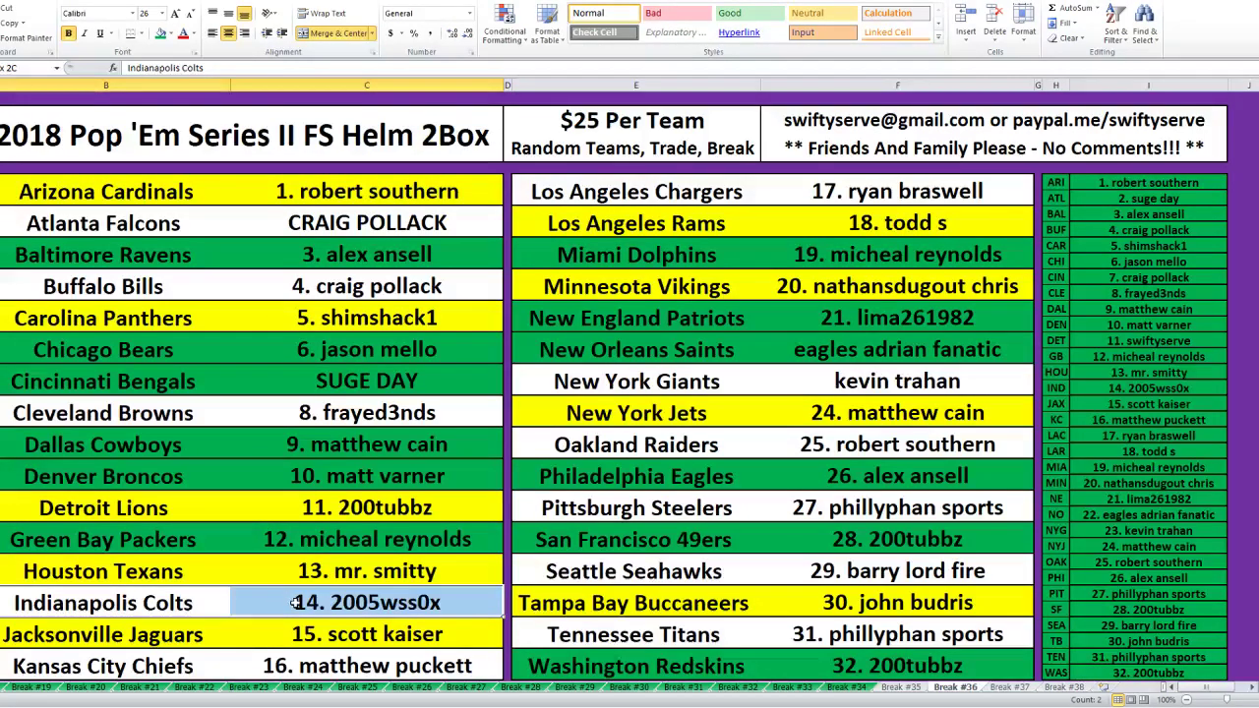
click(160, 32)
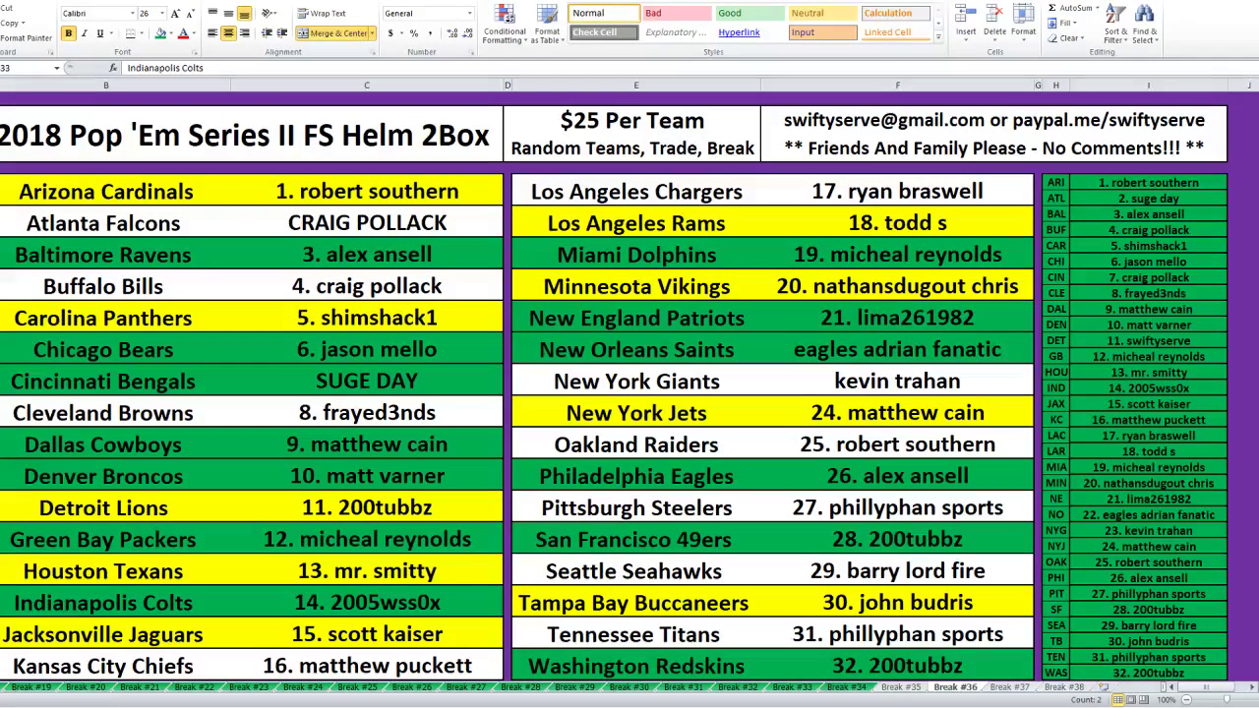
key(alt+Tab)
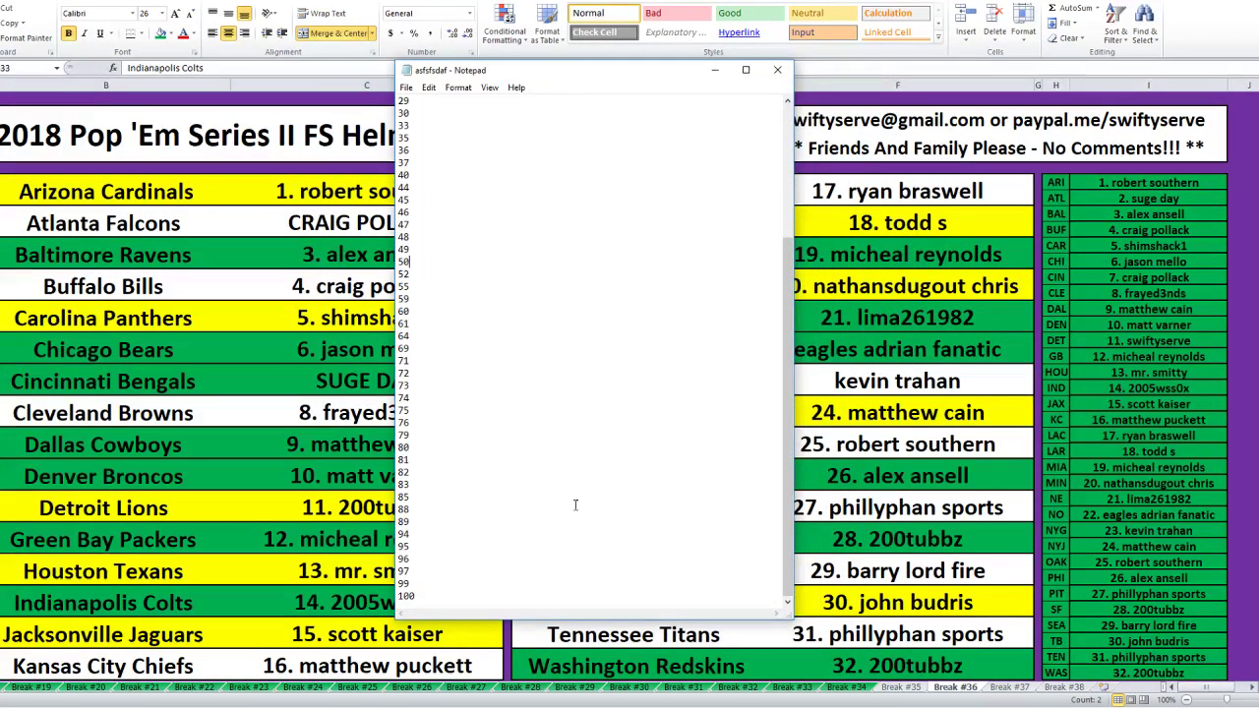
key(Return)
text(LIMIT 1 - MUST STATE THE FOLLOWING - "Haylo is as cool as __________")
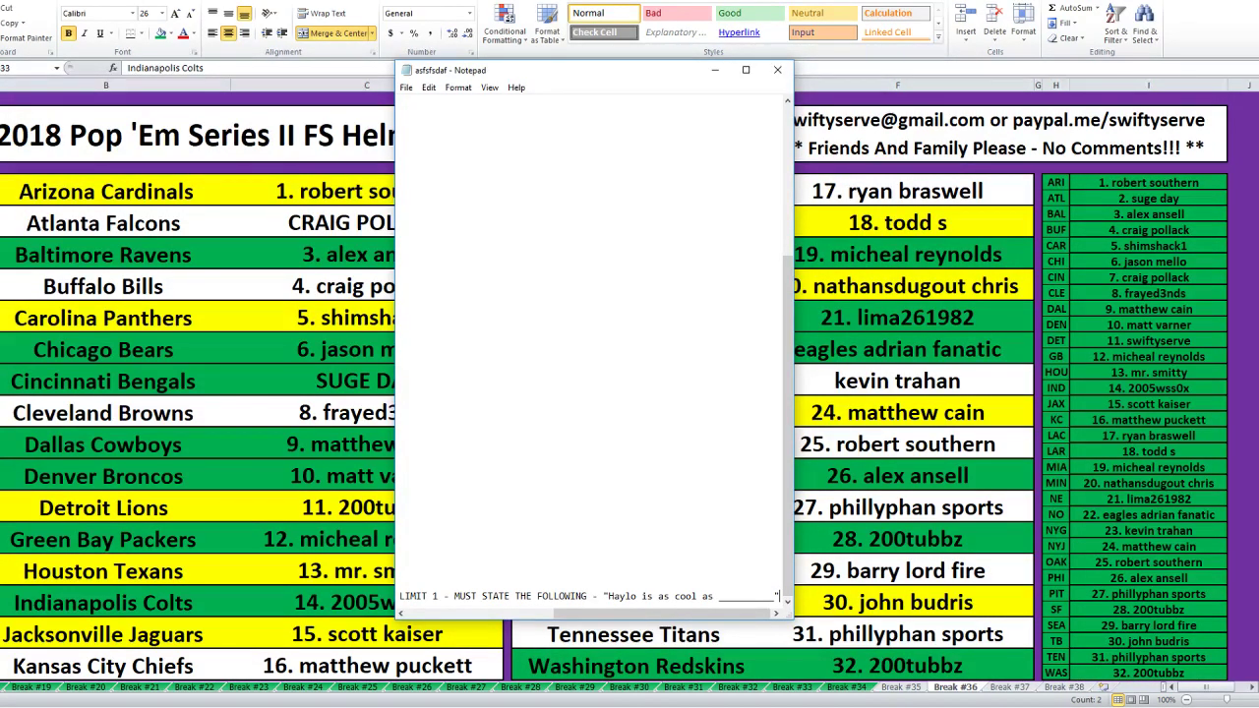
click(715, 70)
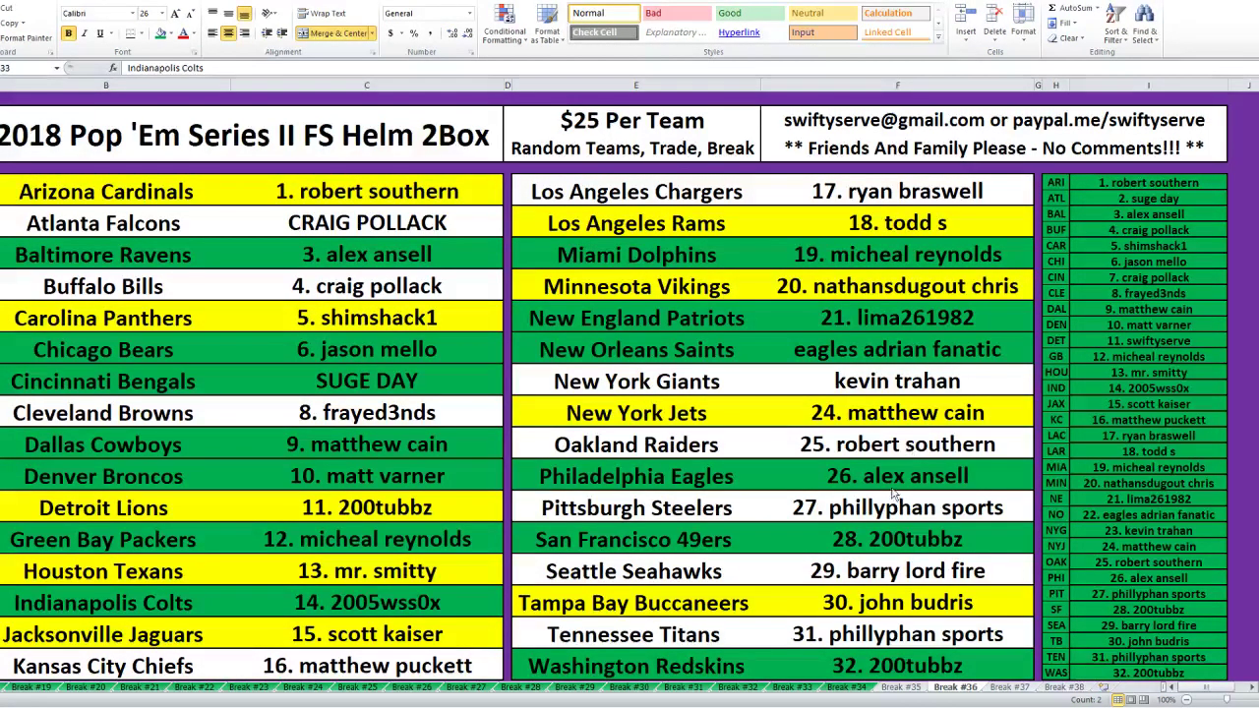
Swap the Jets and Buccaneers buyers, typing each traded buyer's name in capitals.
click(891, 601)
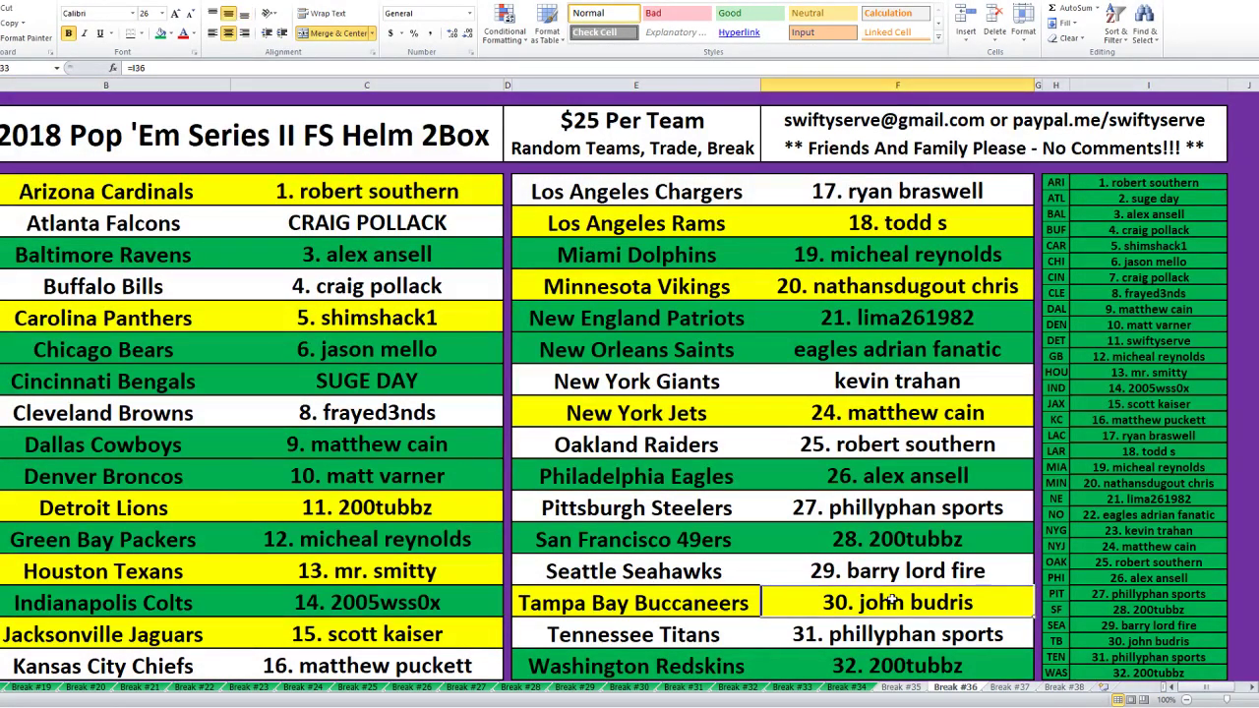
click(910, 413)
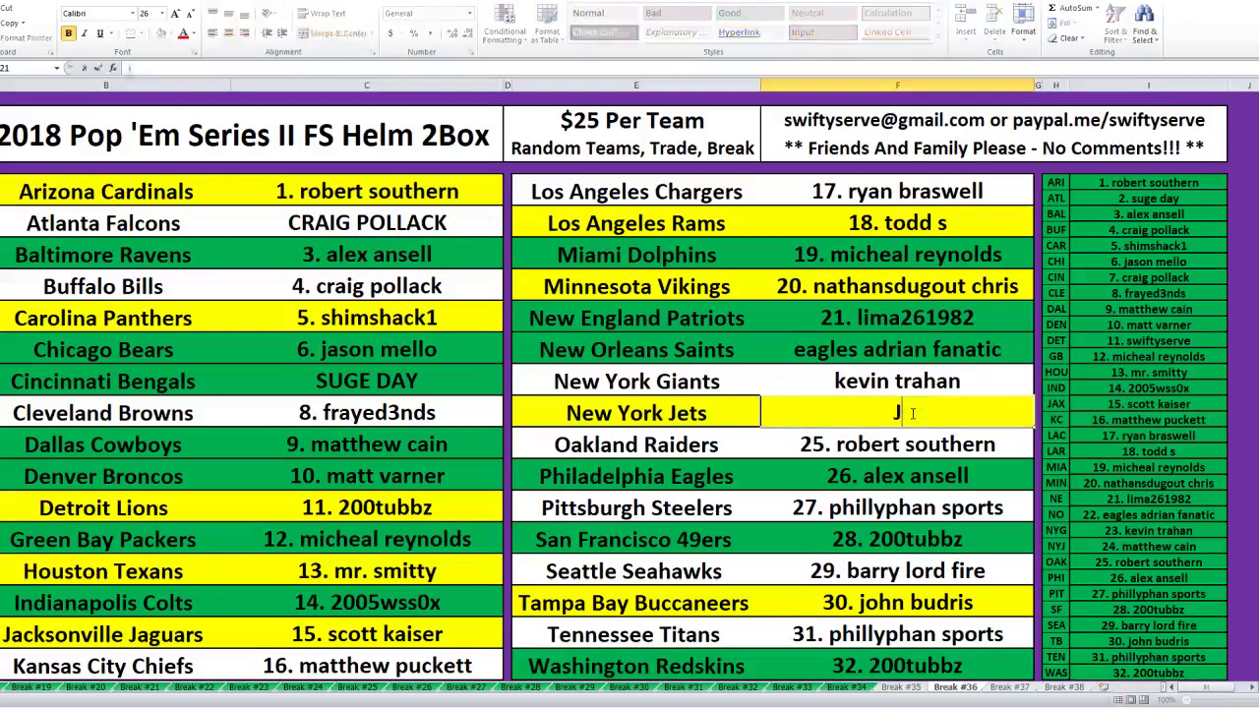
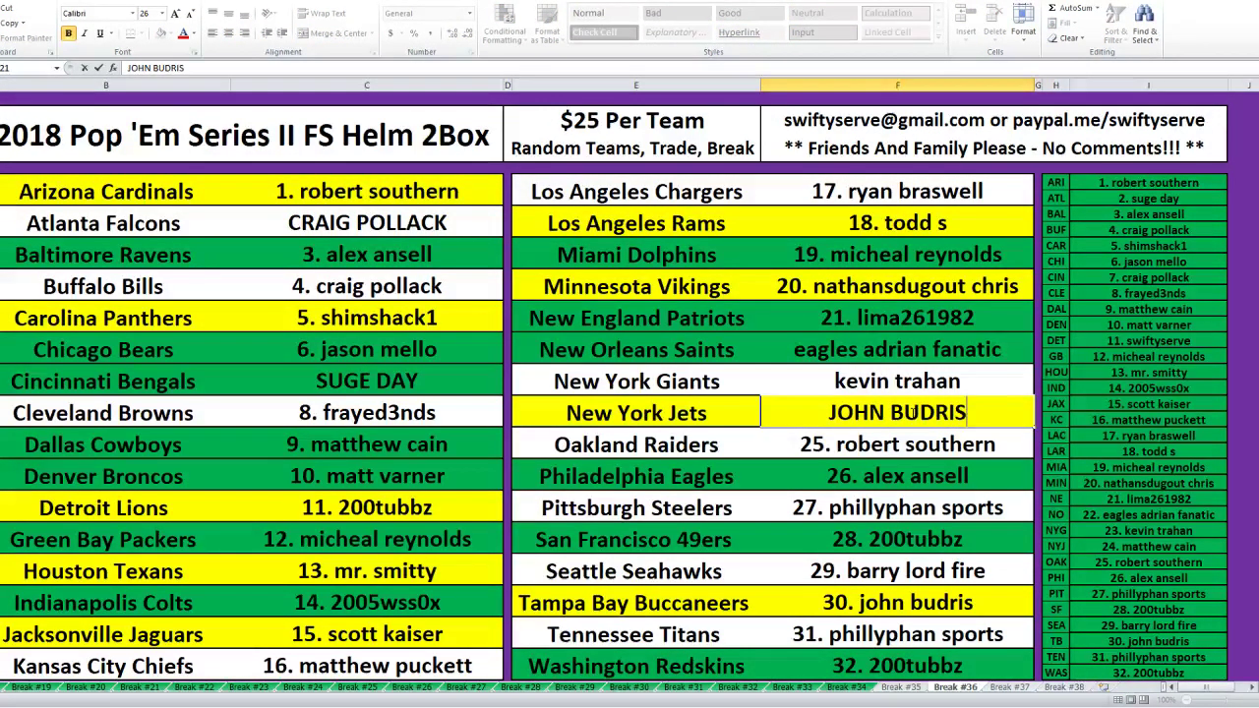
key(Escape)
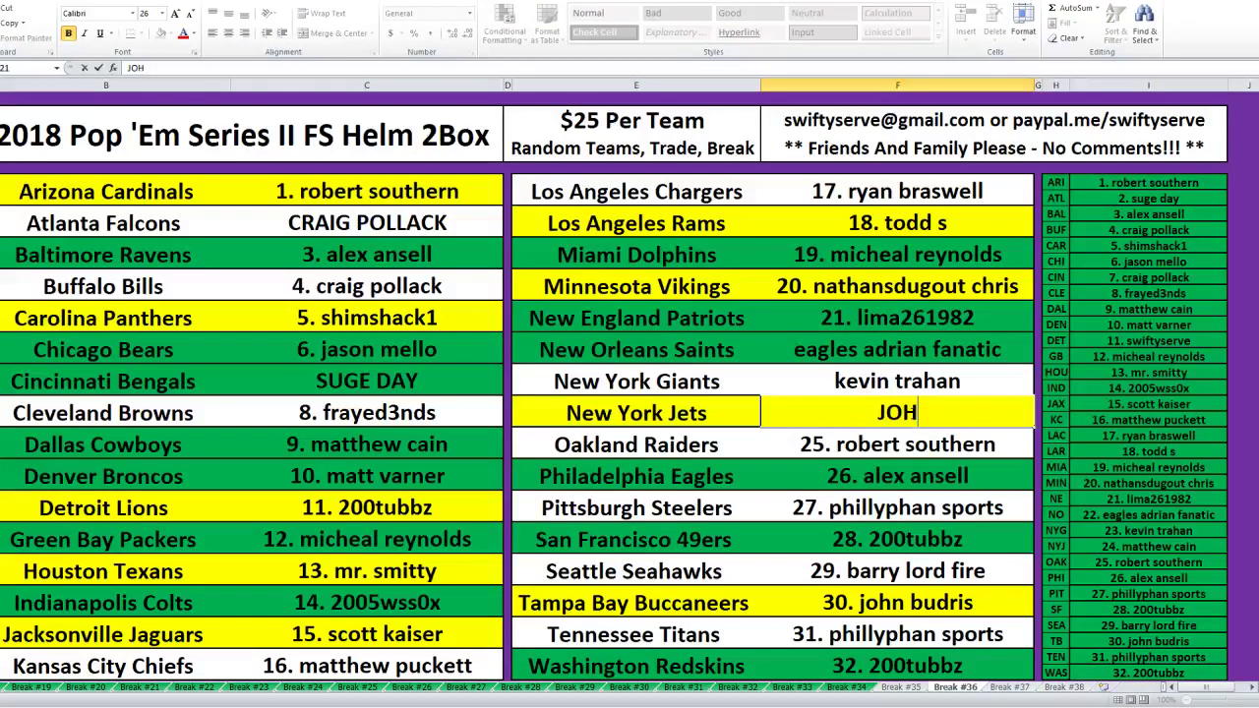
key(Return)
key(Return)
key(Return)
key(Down)
key(Down)
key(Down)
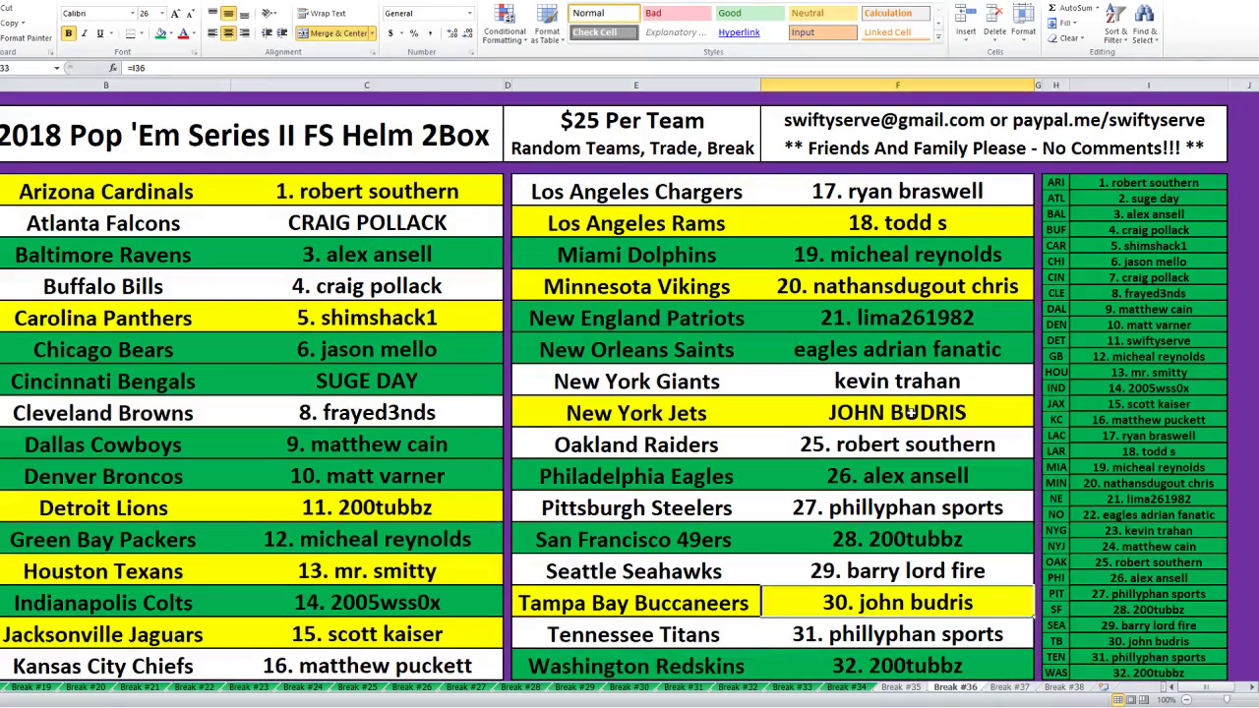
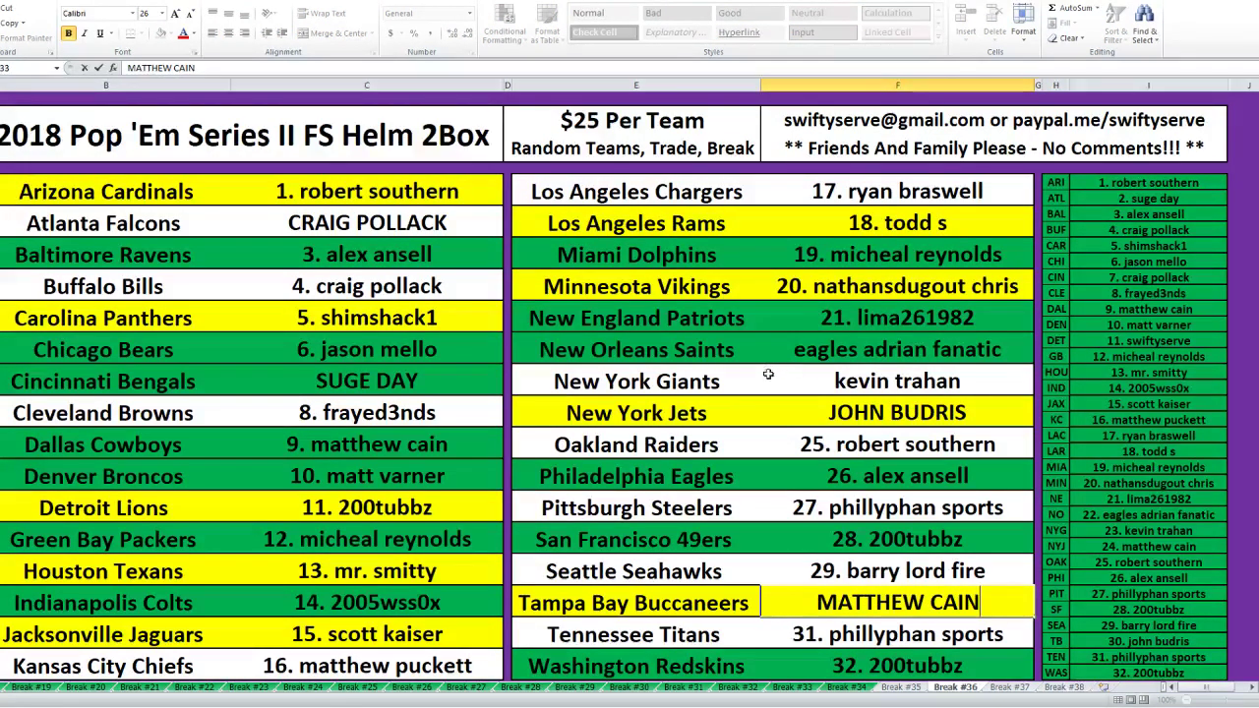
Fill the New York Jets row green and select the Oakland Raiders row.
drag(688, 414, 885, 414)
click(162, 32)
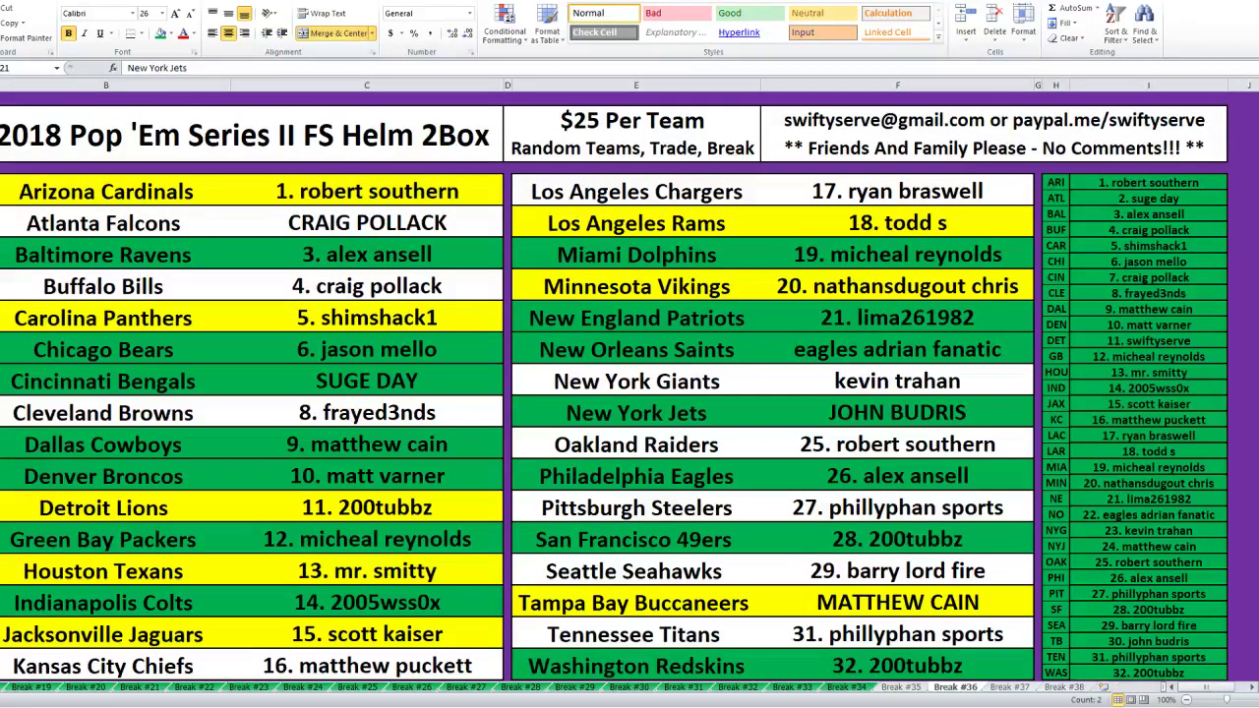
drag(731, 446, 817, 443)
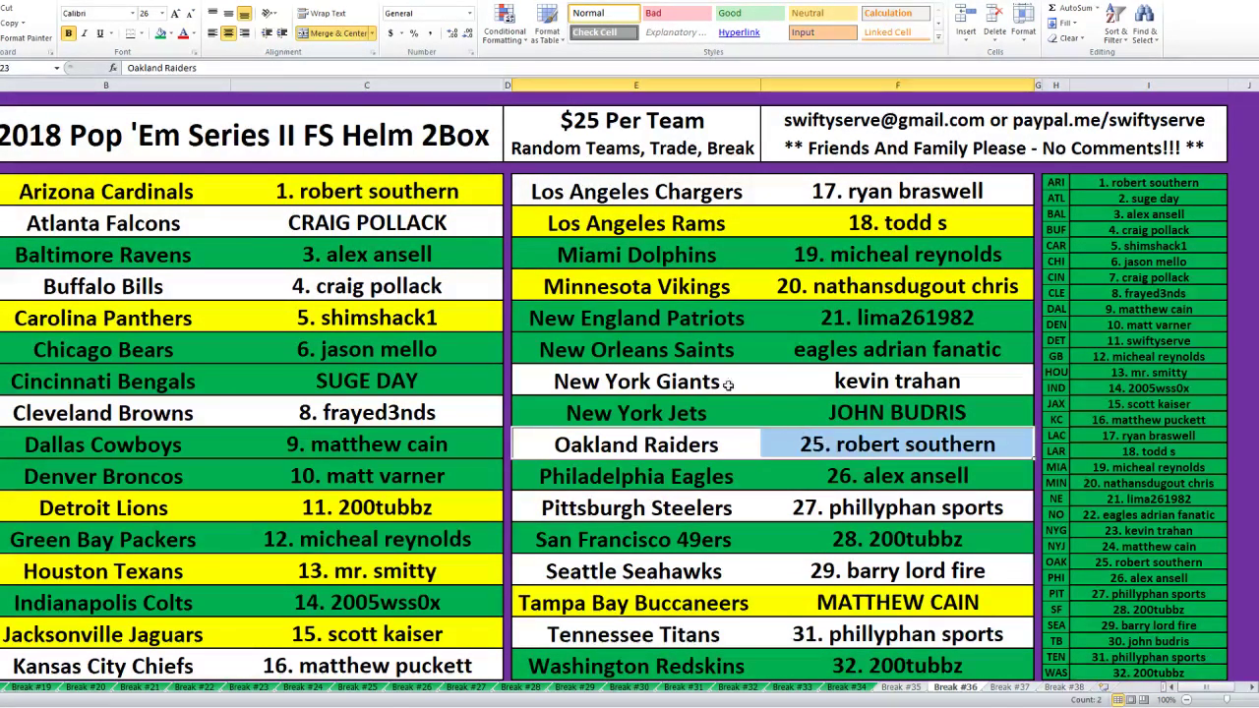
Fill the Arizona Cardinals and Oakland Raiders rows green.
drag(201, 192, 329, 187)
click(161, 32)
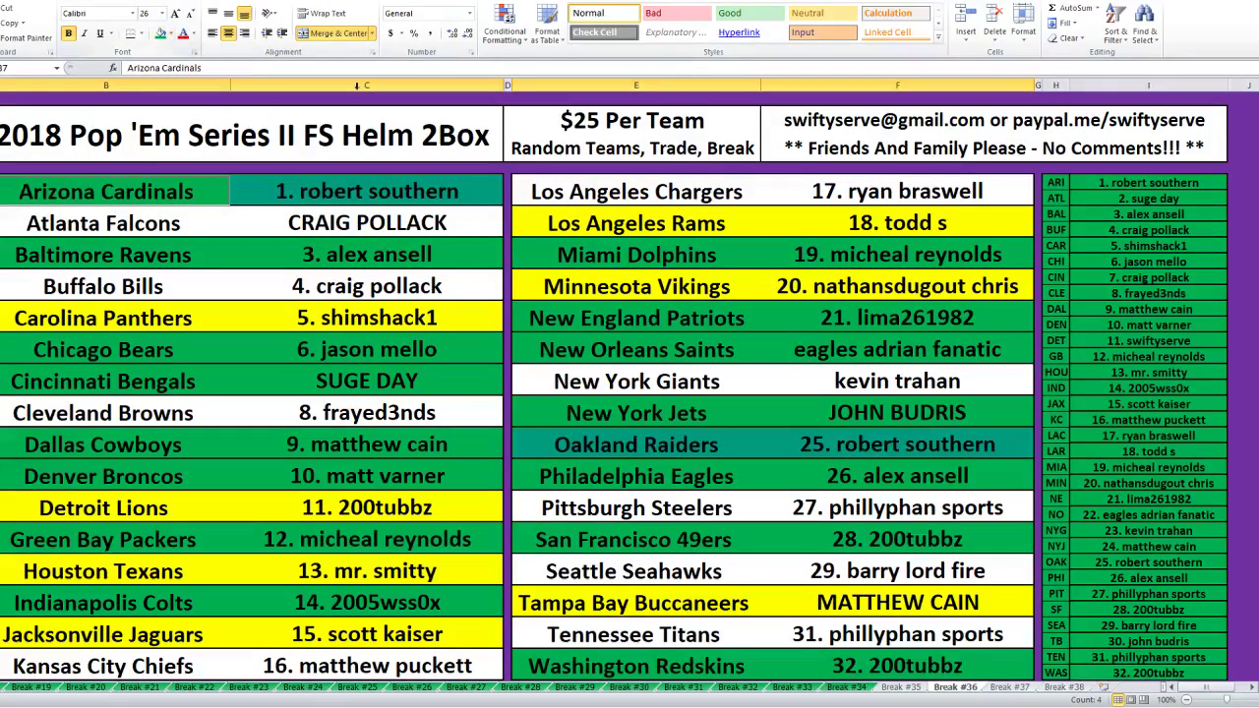
click(102, 191)
Select all team rows in columns B:C and E:F and fill them green.
drag(190, 201, 362, 653)
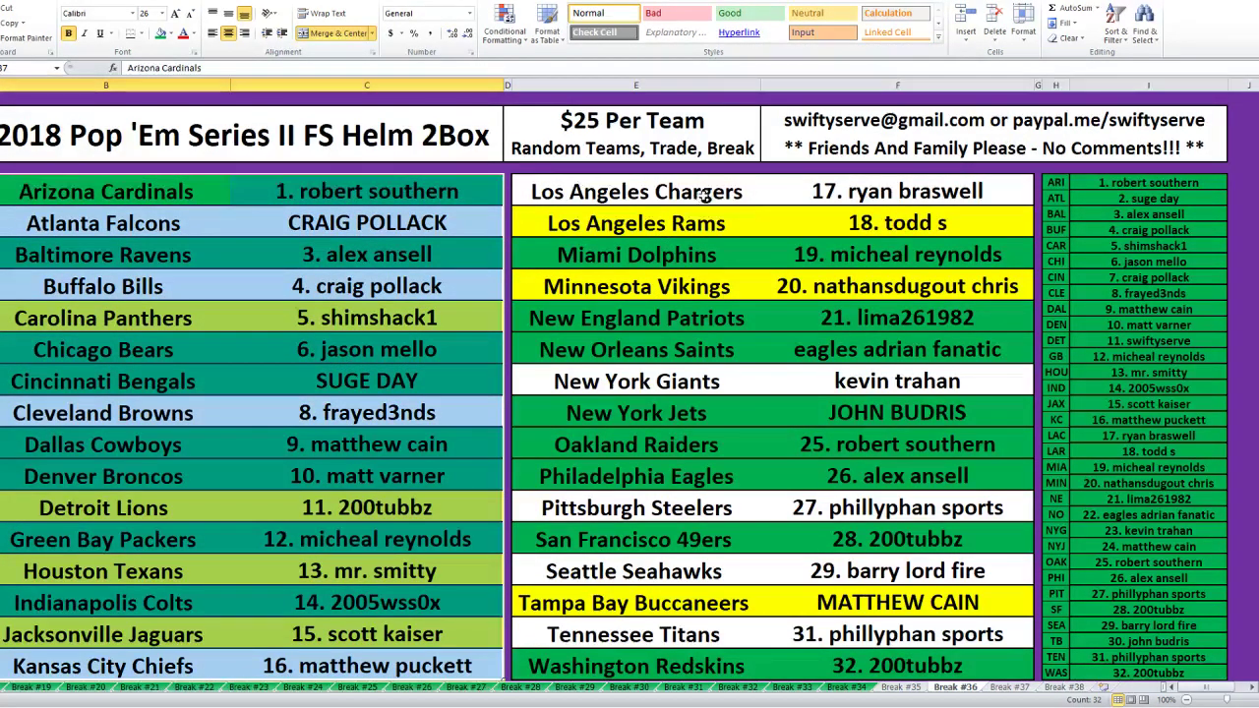
drag(694, 192, 856, 657)
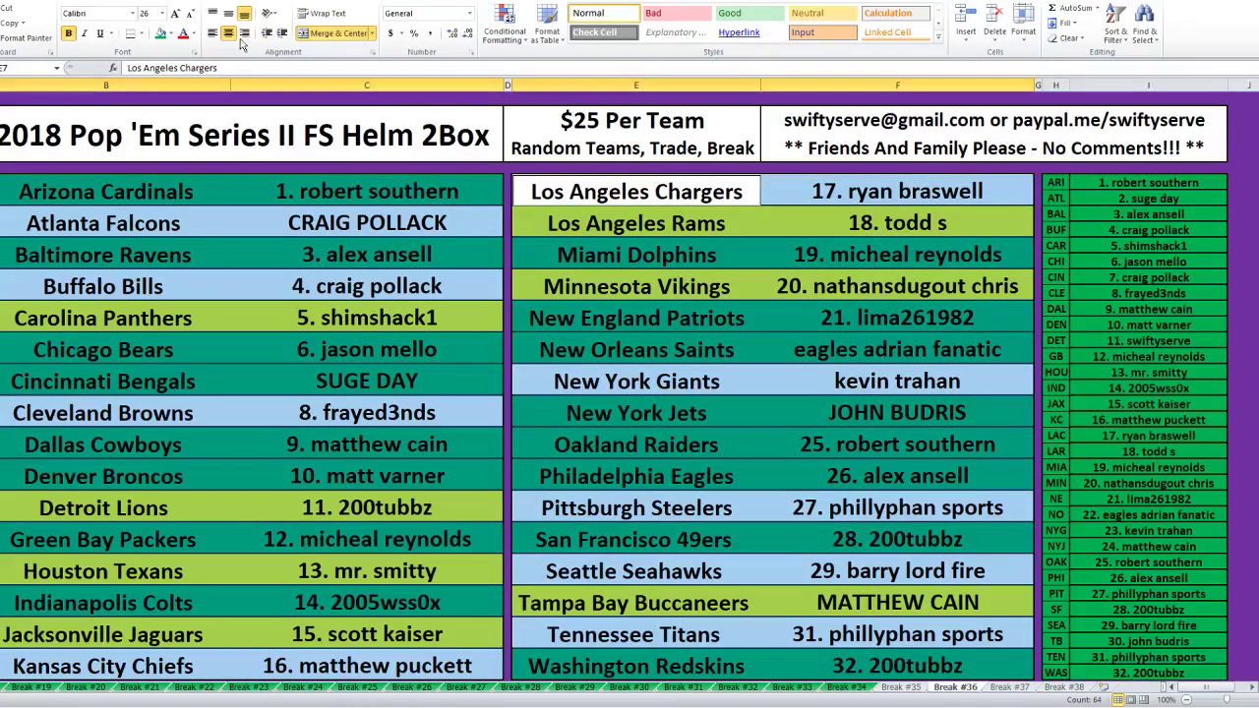
click(162, 34)
click(432, 138)
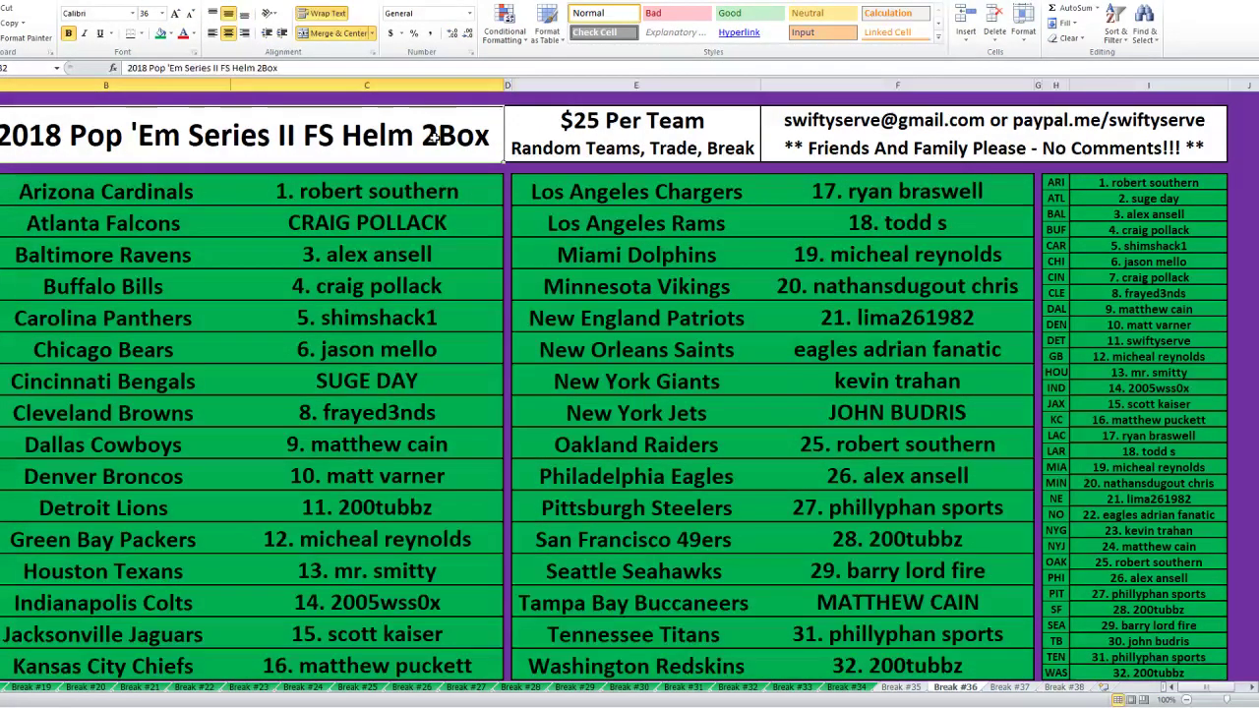
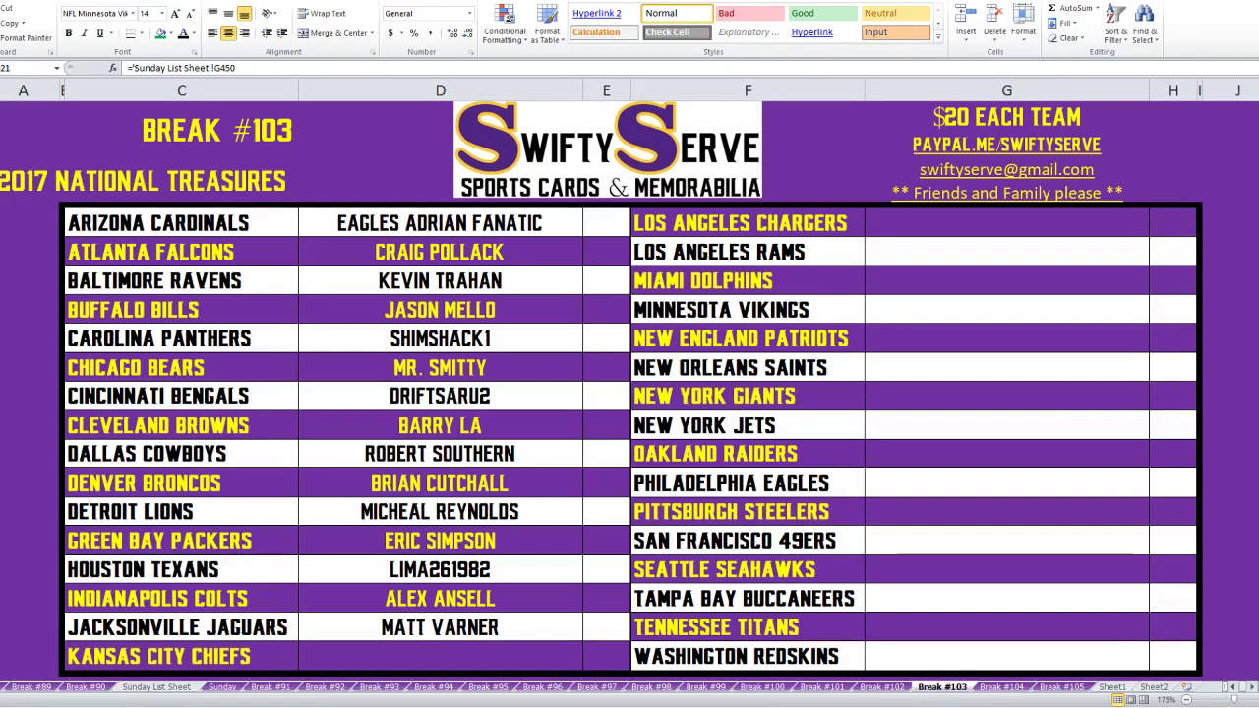
Enter buyer names for the Chiefs in column D and the Chargers, Rams and Dolphins in column G.
click(518, 652)
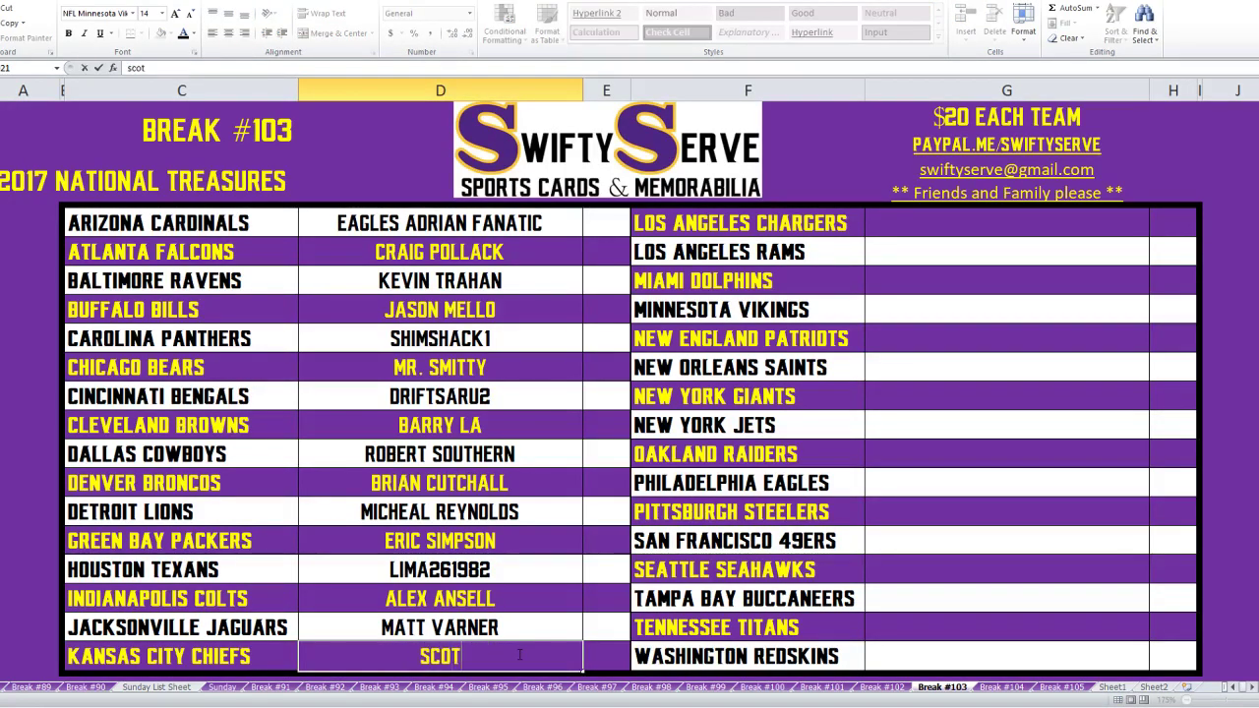
key(Return)
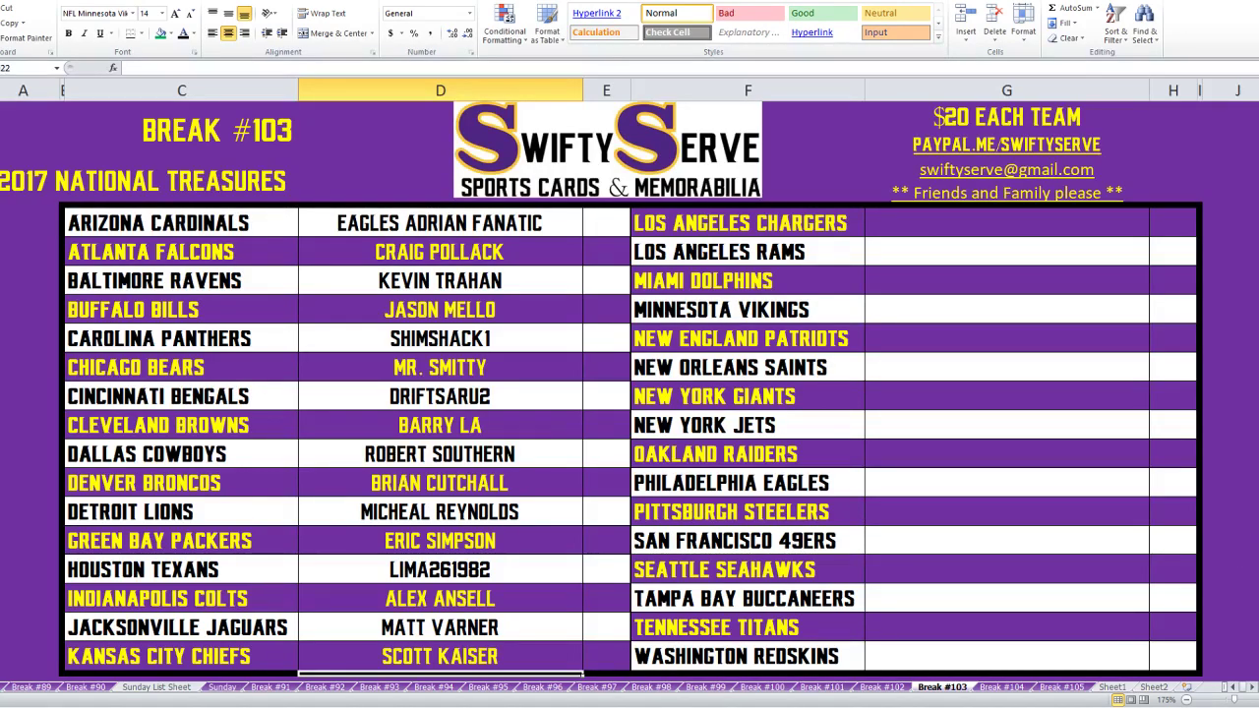
click(1006, 221)
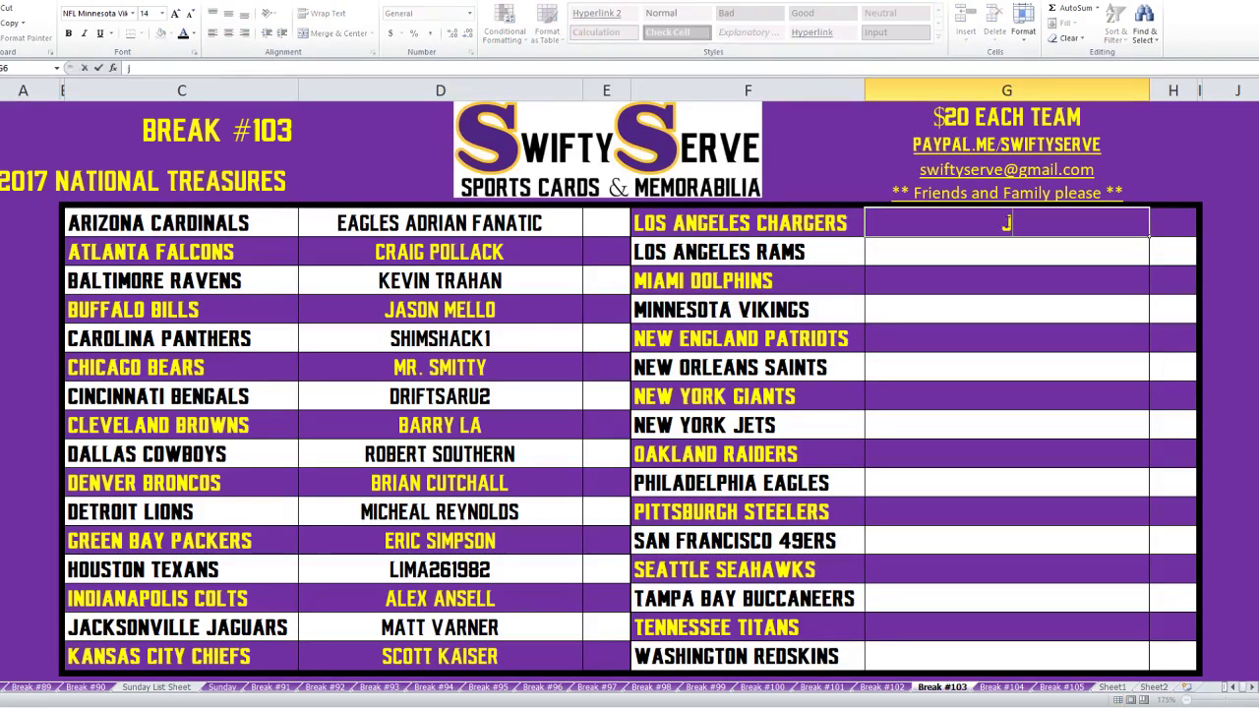
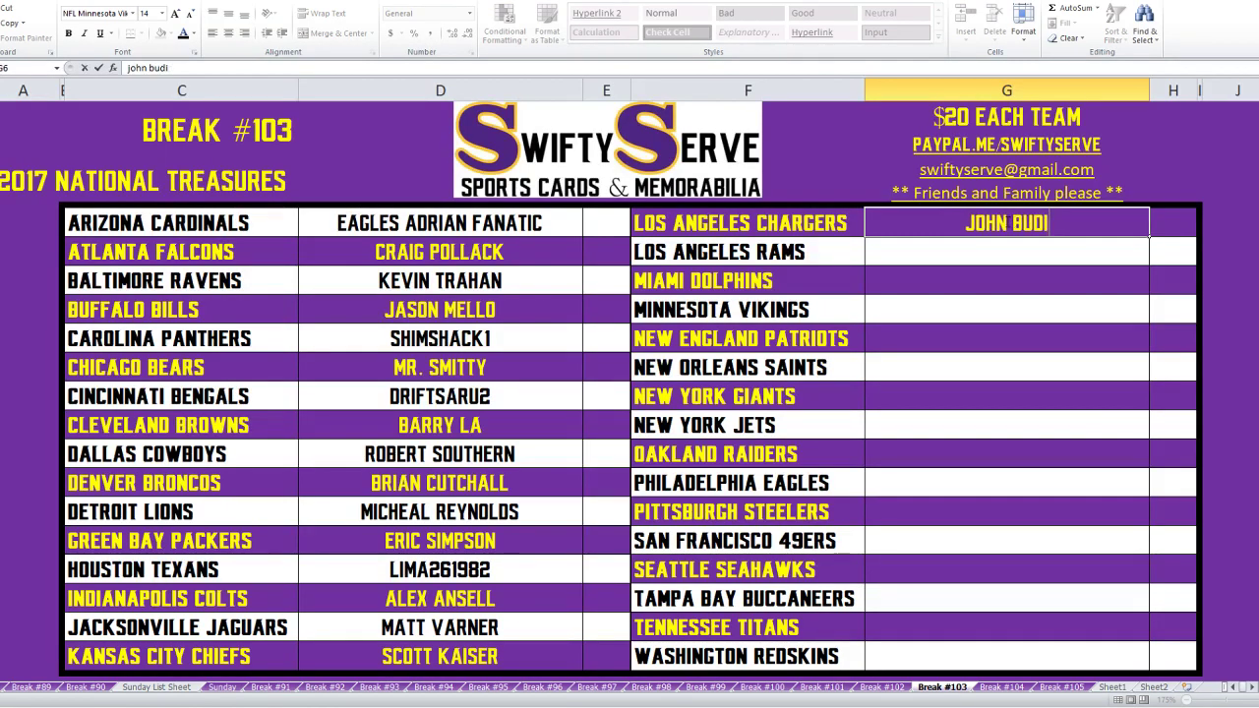
key(Return)
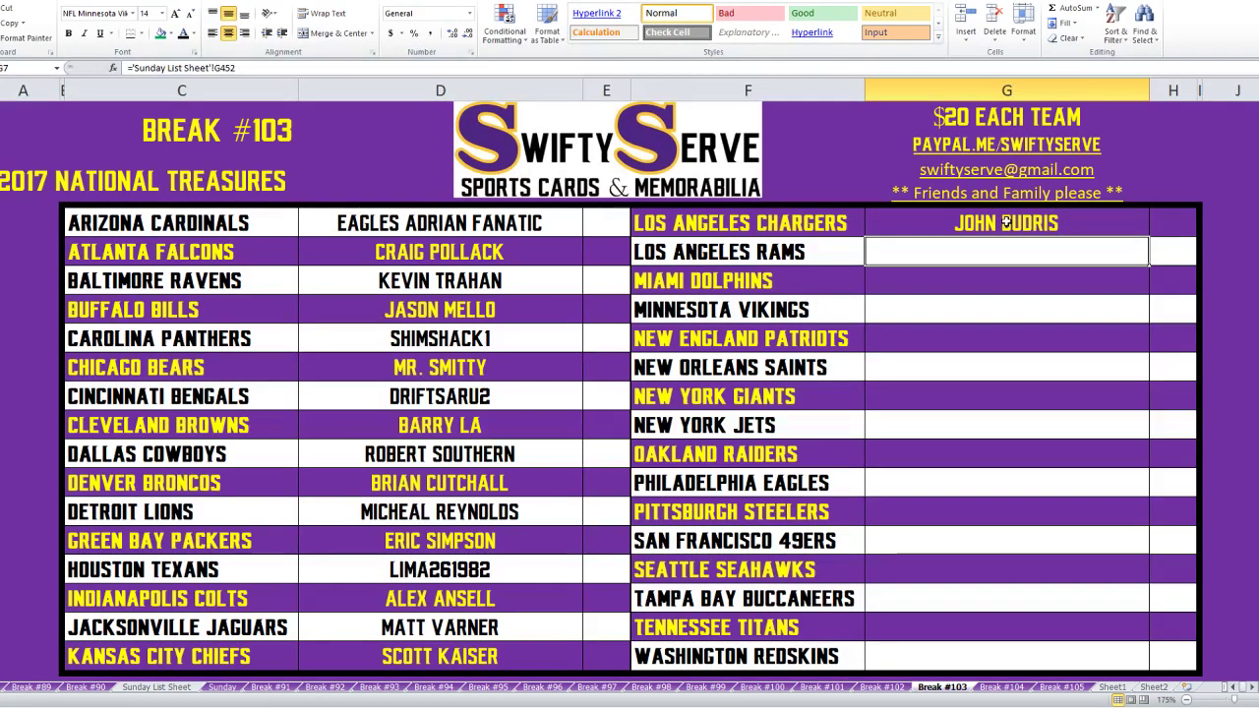
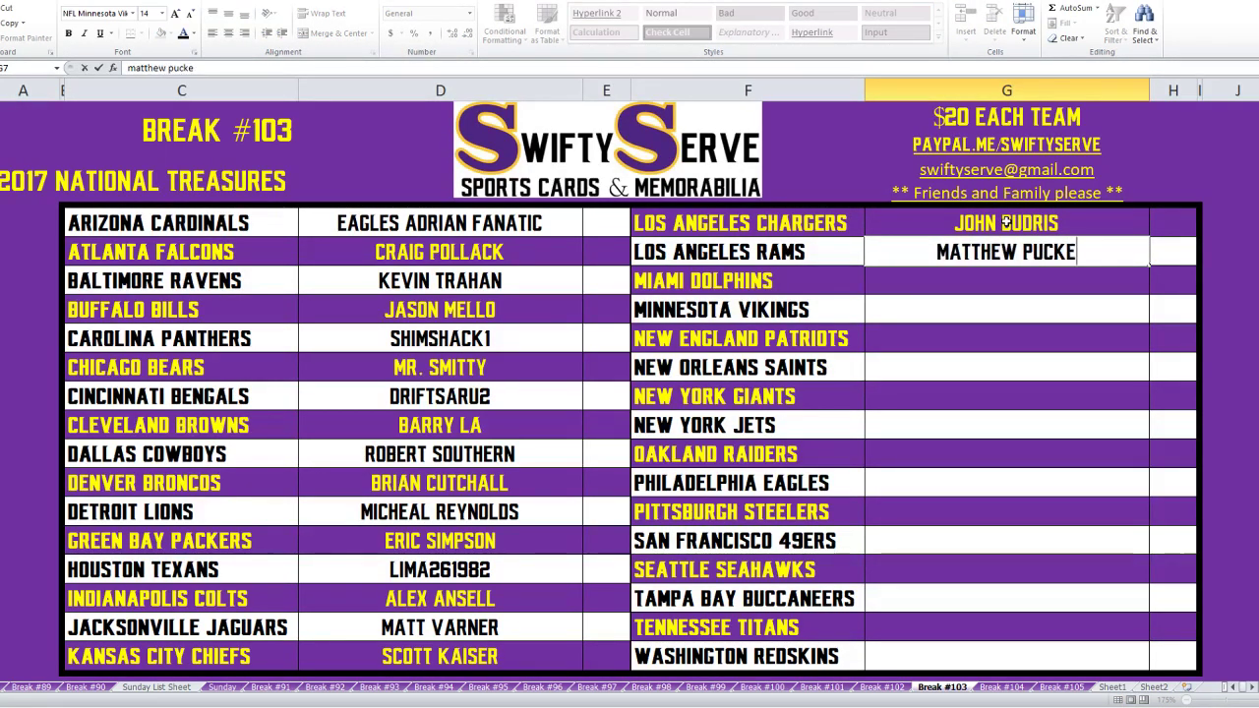
key(Return)
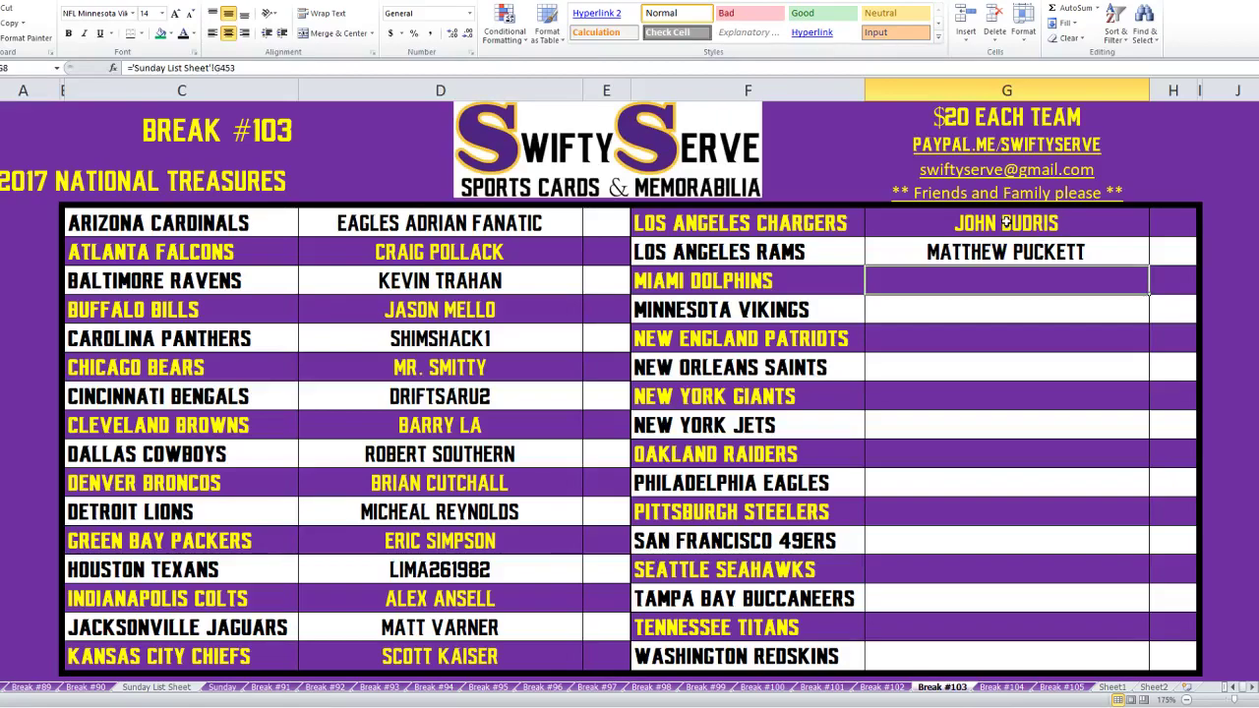
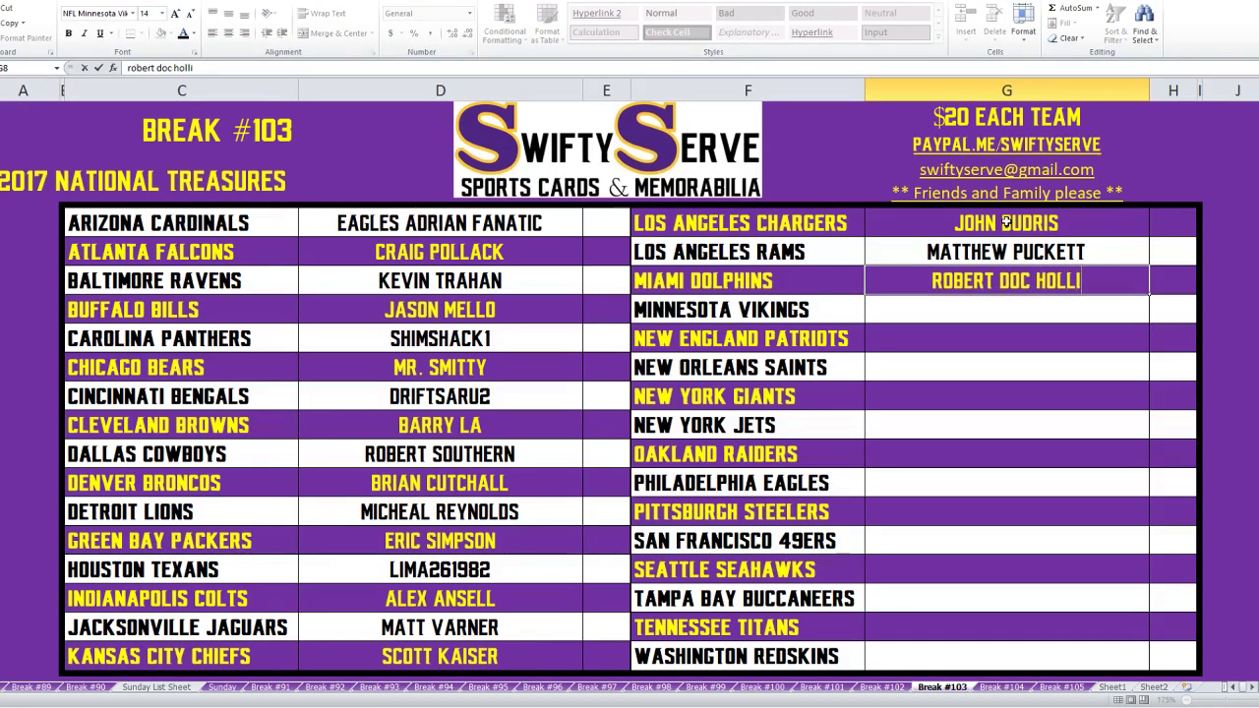
key(Return)
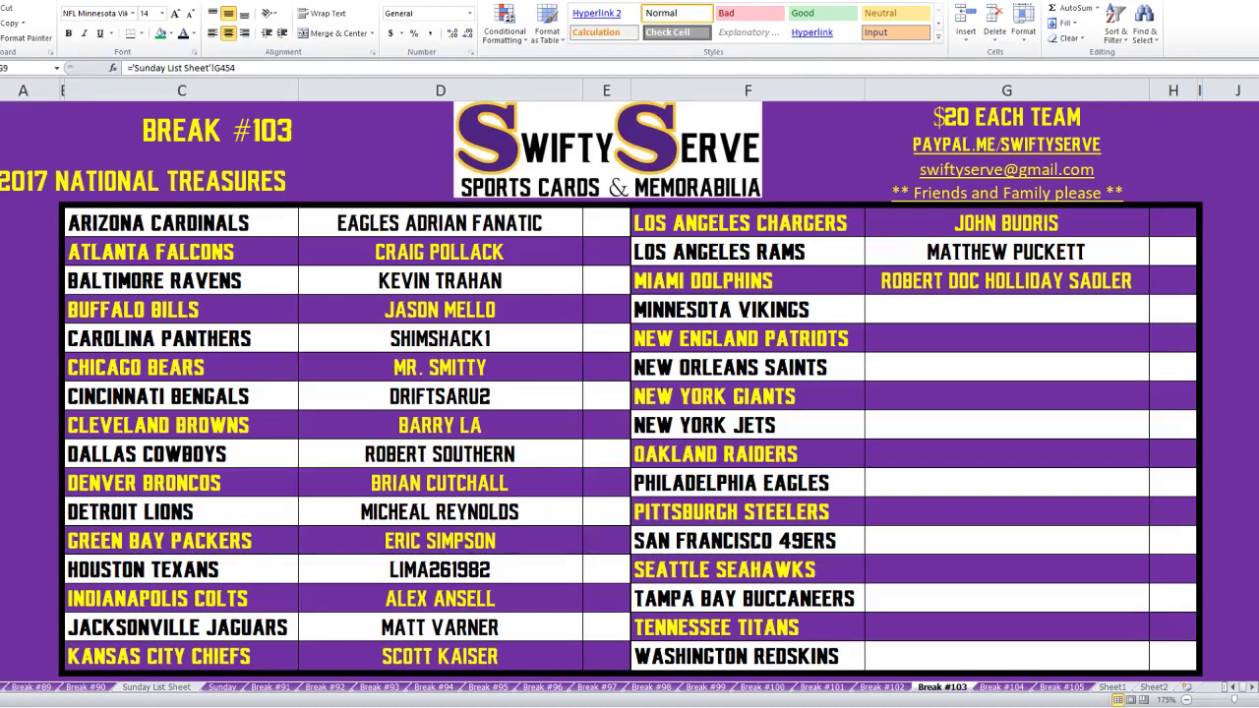
Enter buyer names for the Vikings, Patriots, Saints and Giants, fixing a typo along the way.
click(1028, 313)
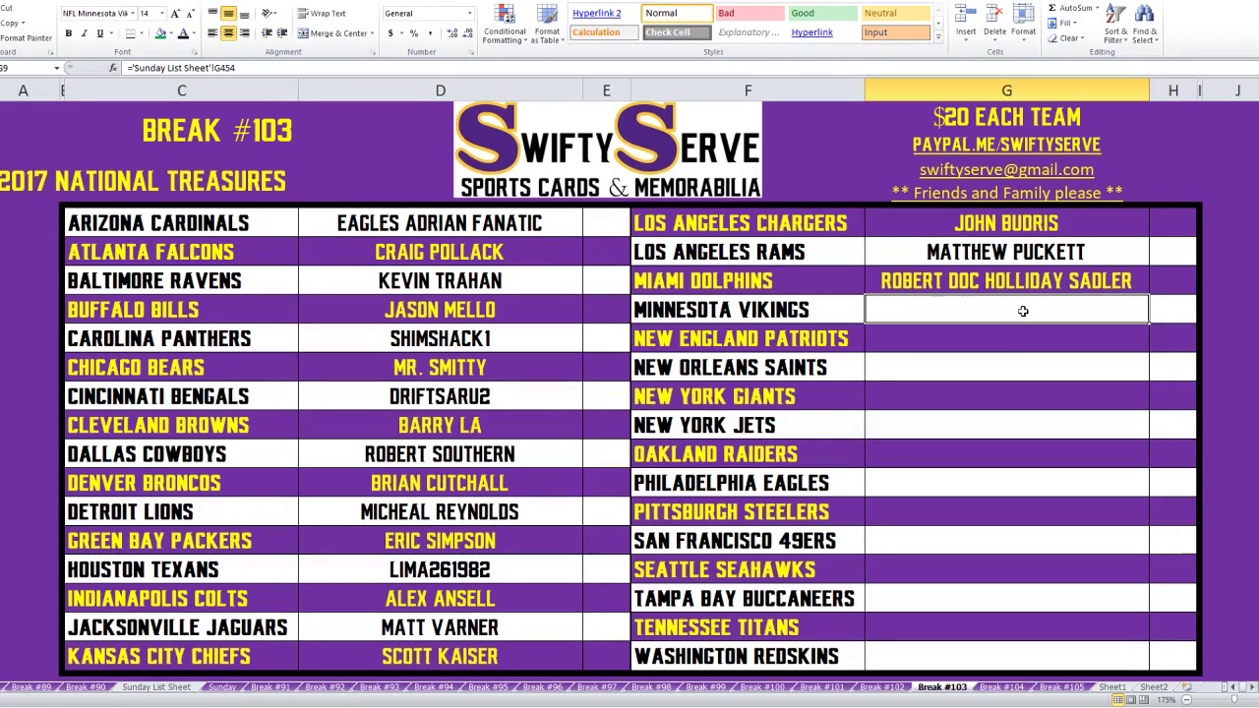
text(phillyphan sports)
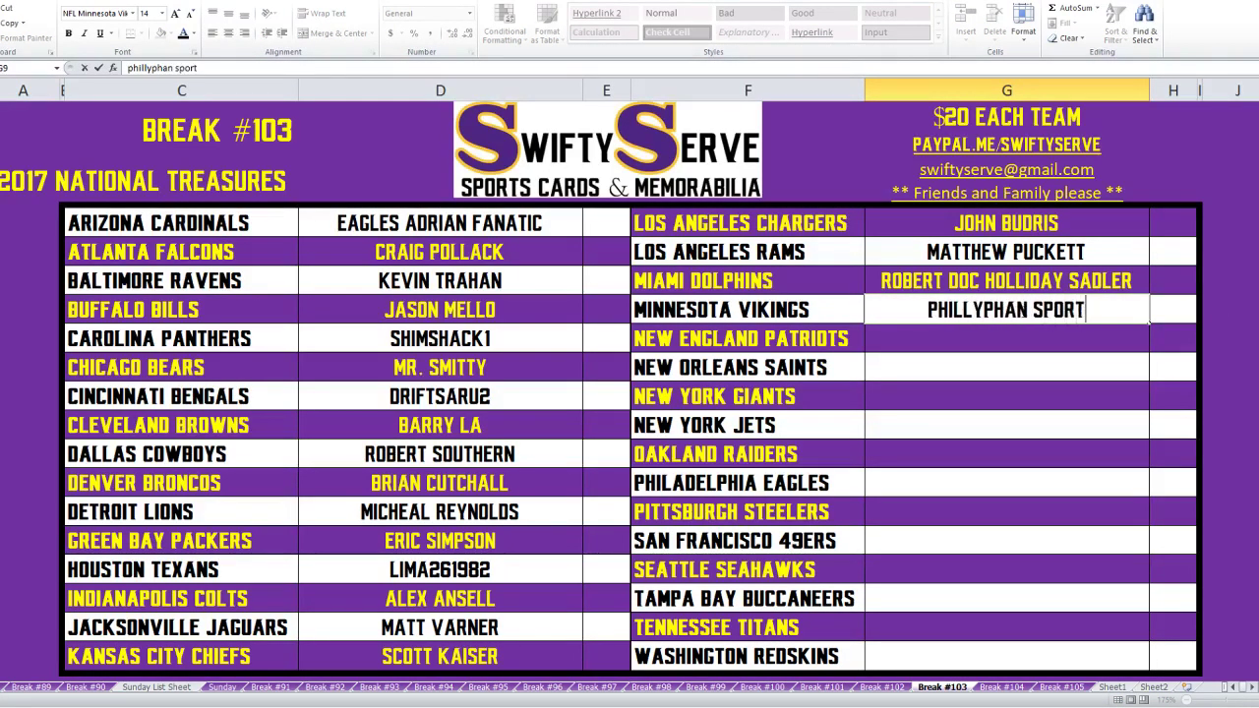
key(Return)
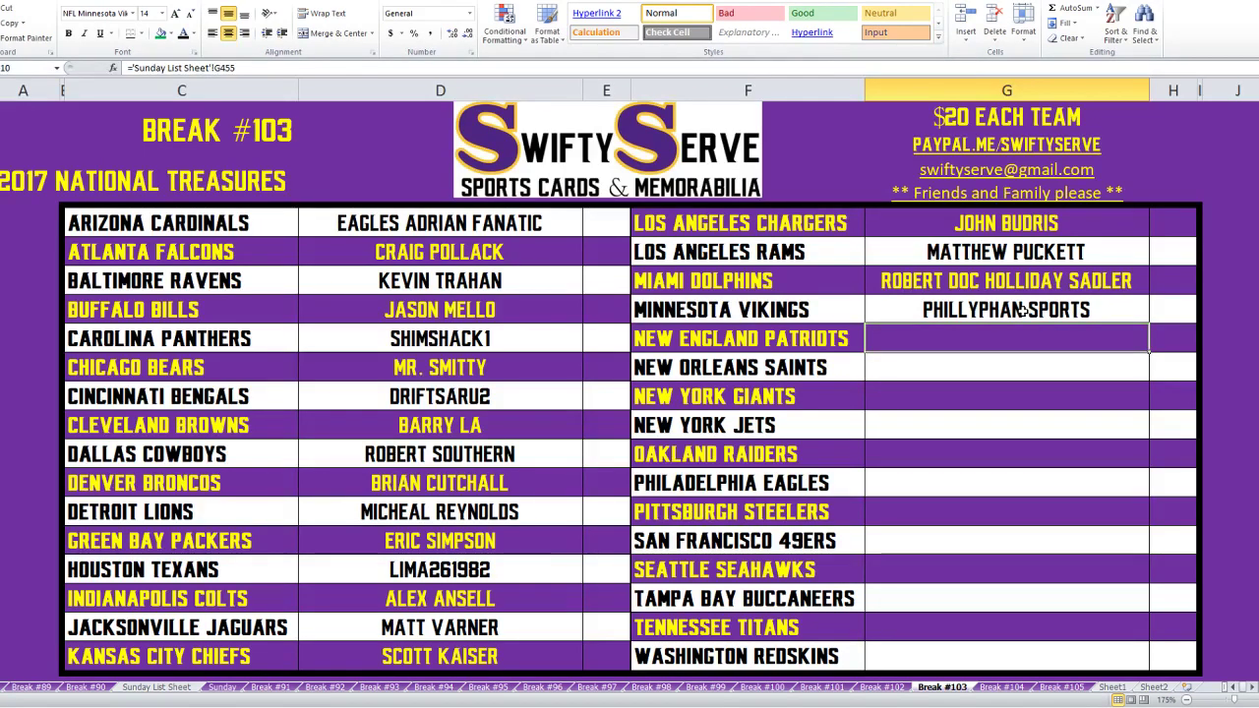
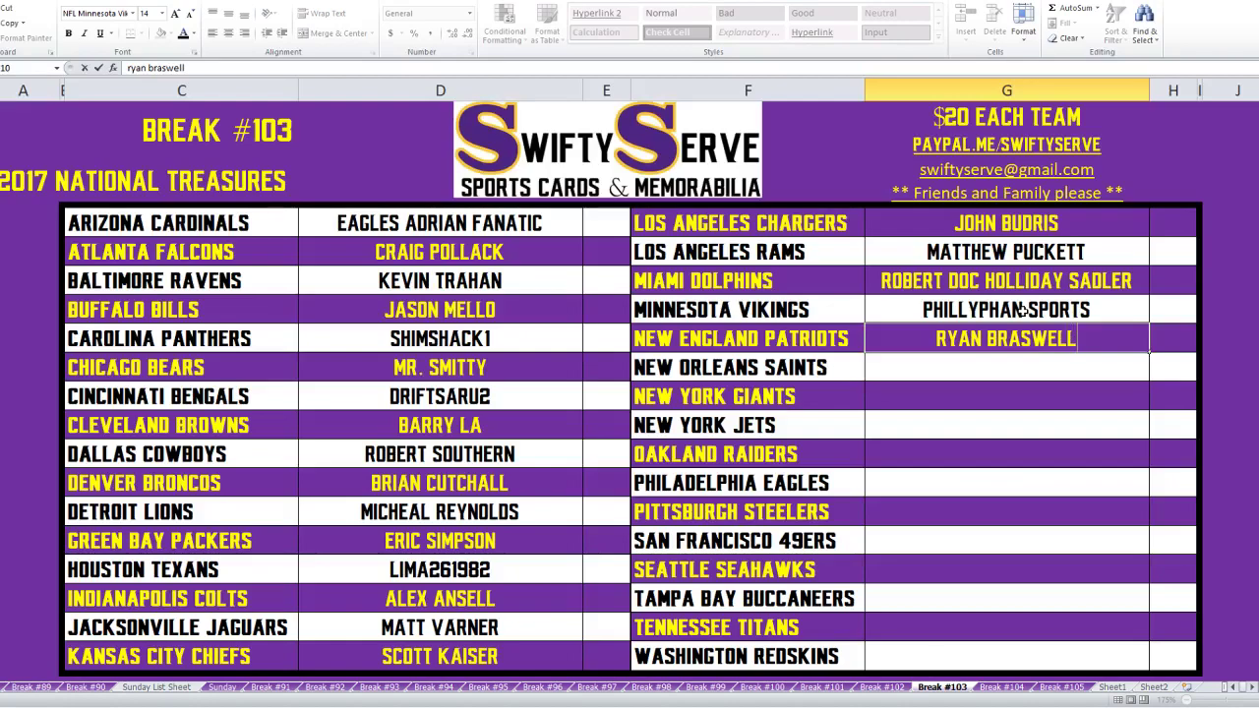
key(Return)
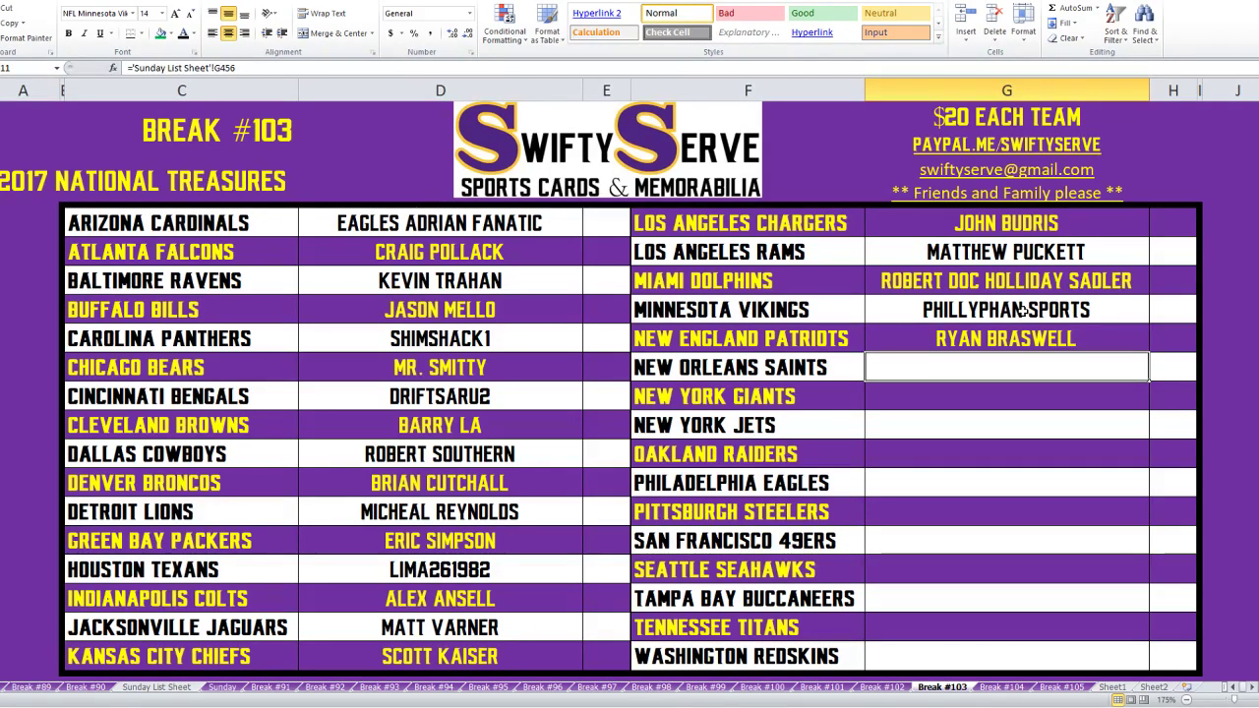
text(200)
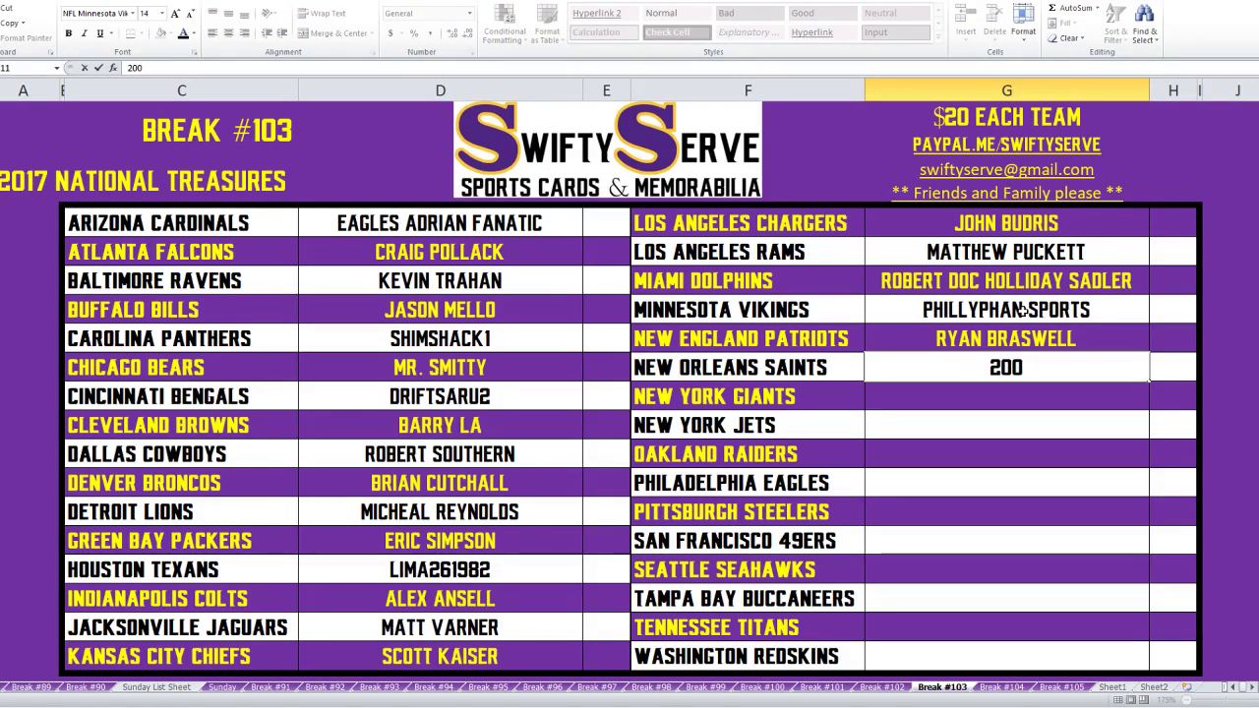
text(TUBBZ)
key(Return)
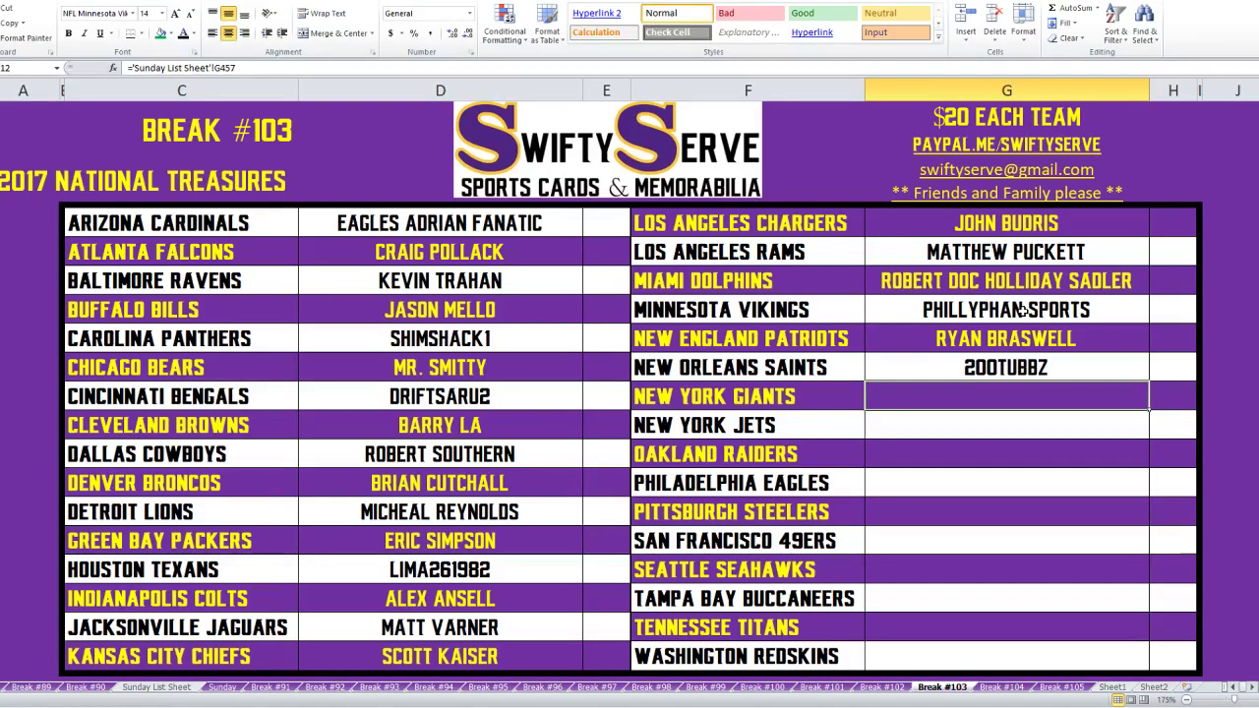
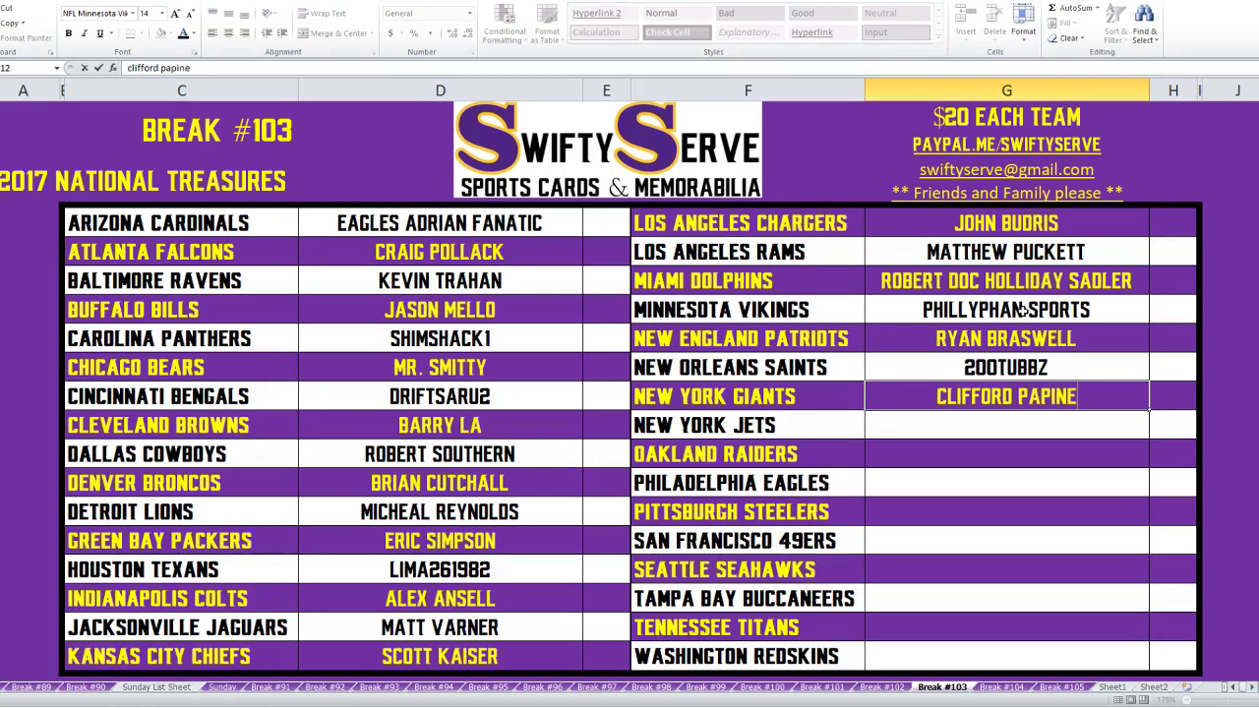
key(Return)
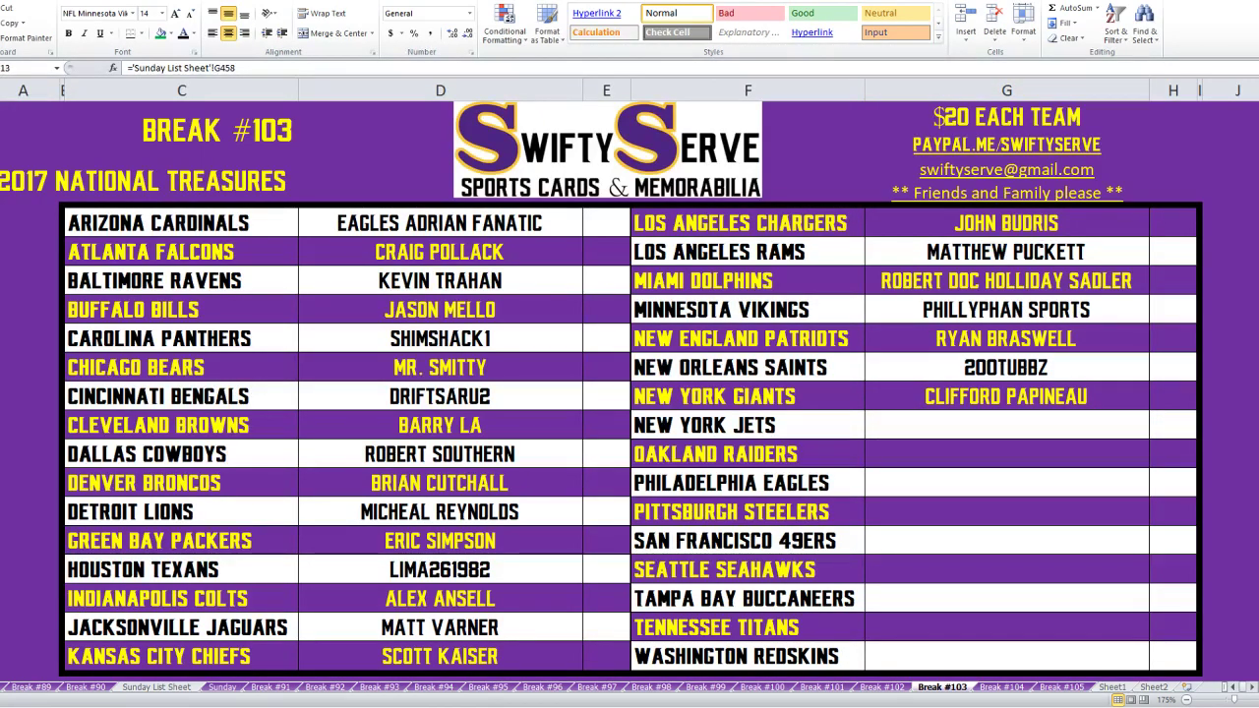
click(1077, 433)
Change the G1 price heading from $20 EACH TEAM to $10 EACH TEAM.
click(1101, 421)
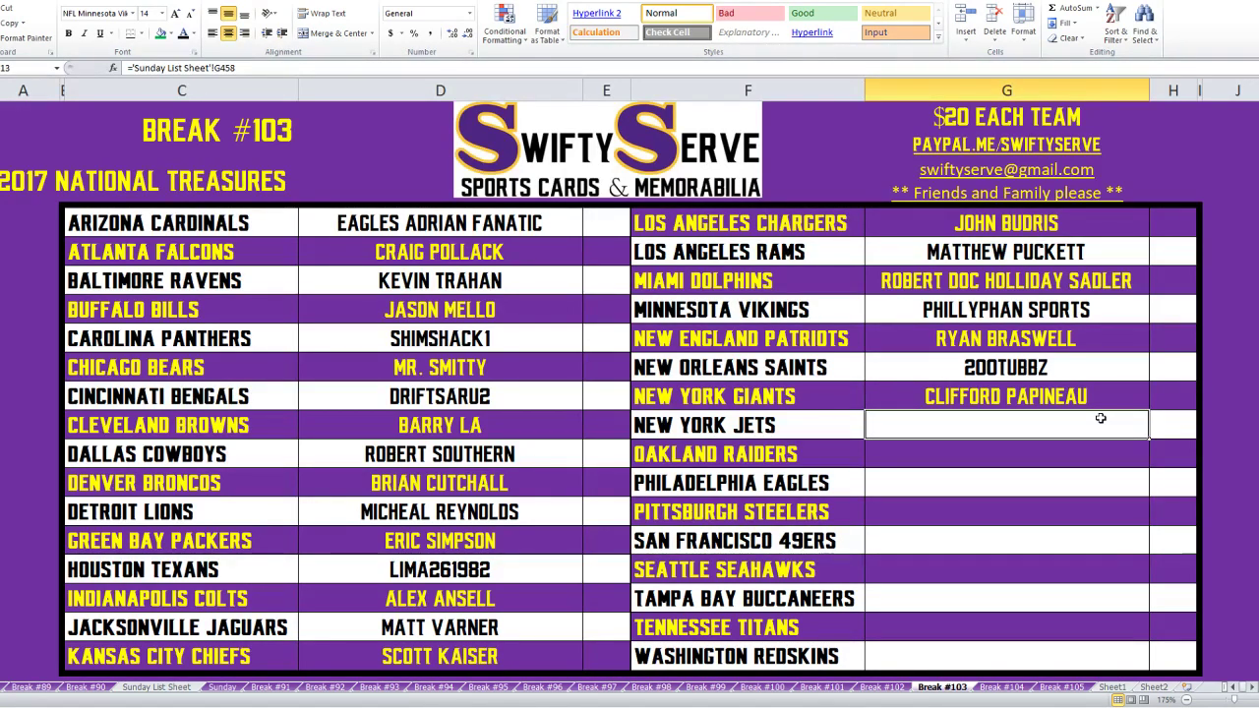
click(927, 115)
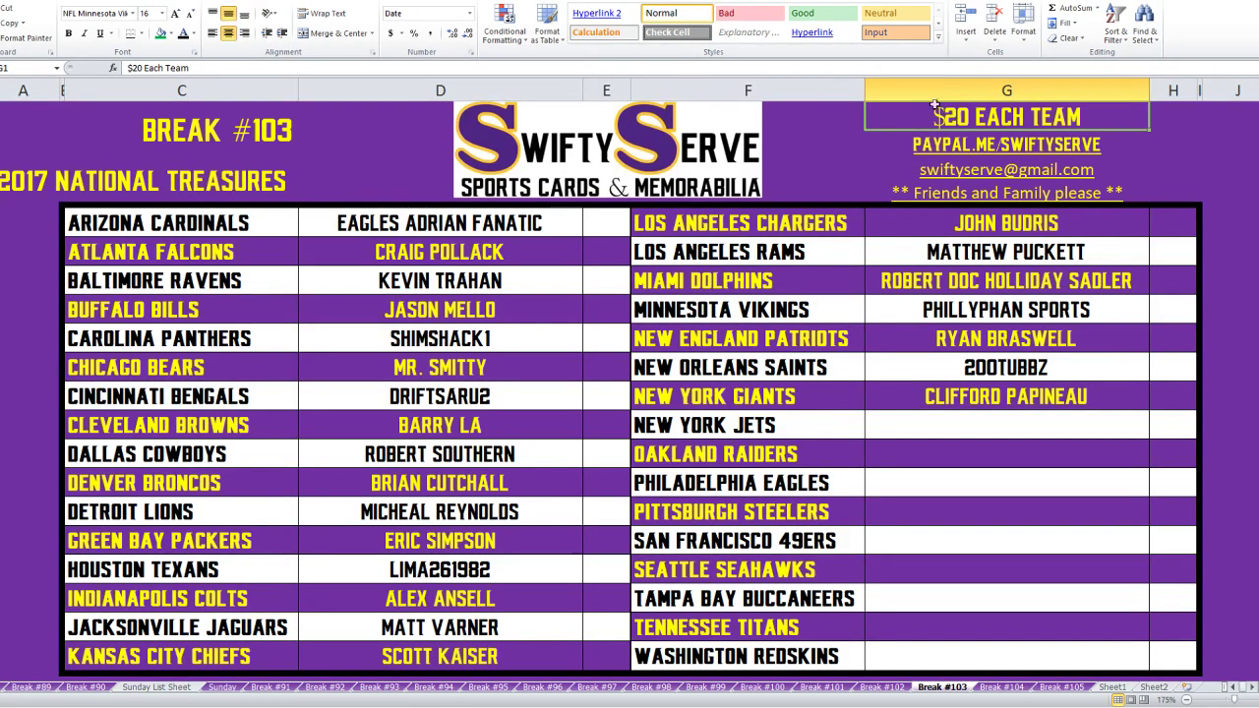
click(175, 67)
drag(132, 68, 140, 68)
text(1)
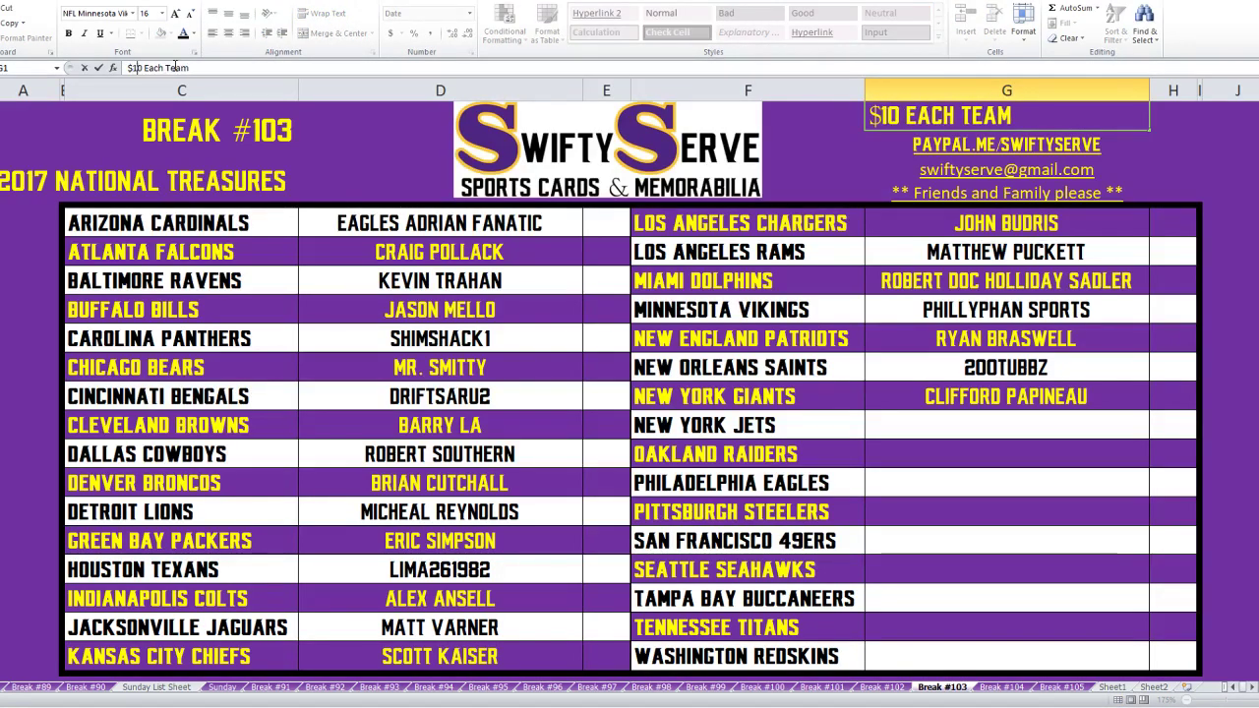
key(Return)
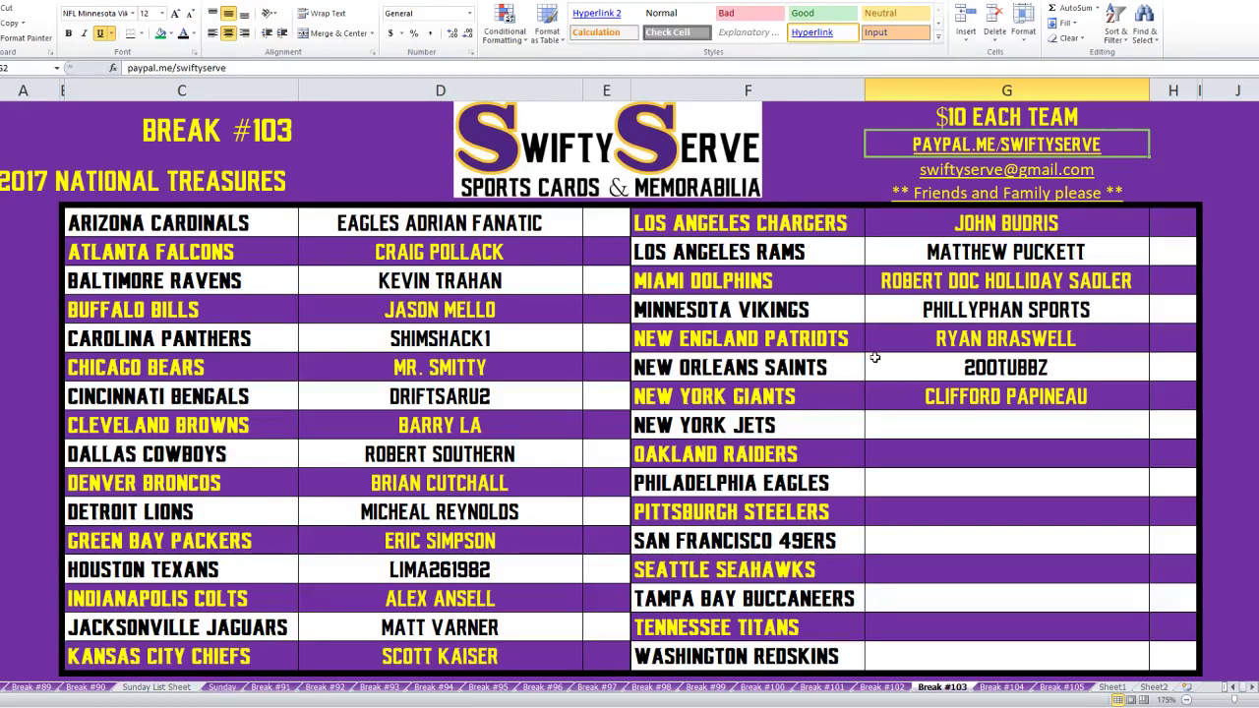
click(1042, 423)
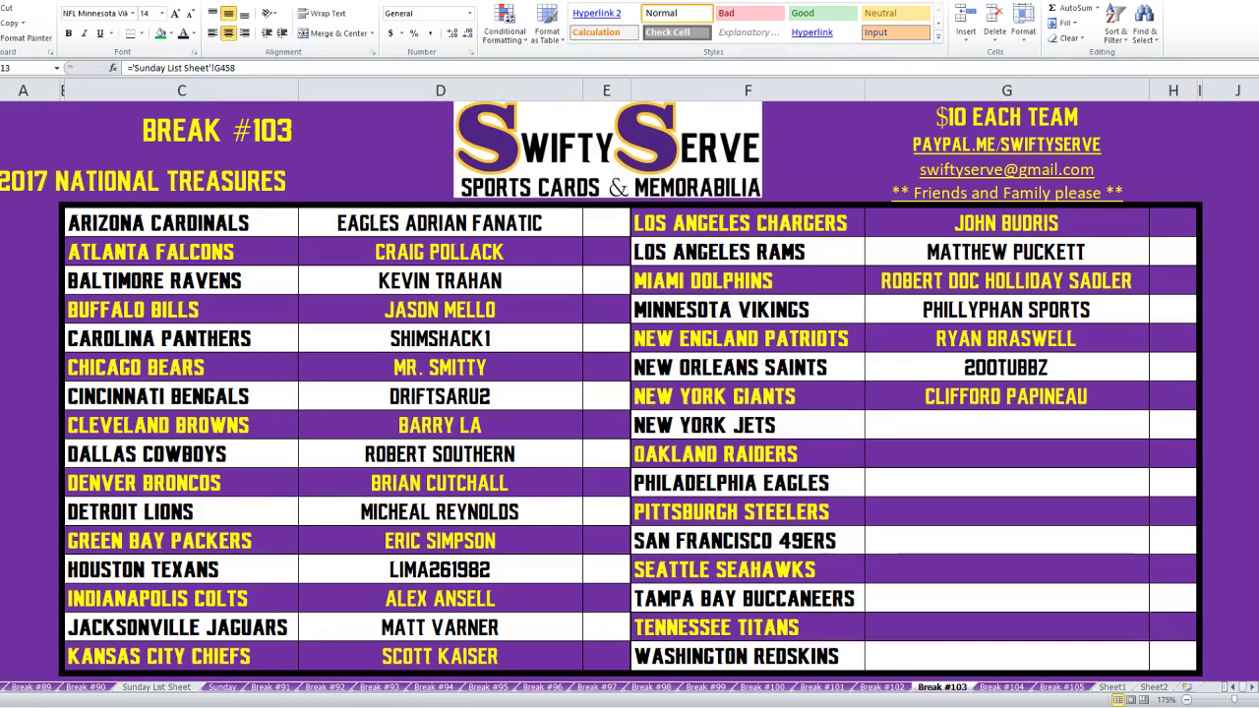
Enter the buyer name for the New York Jets in column G.
click(926, 418)
text(todd s)
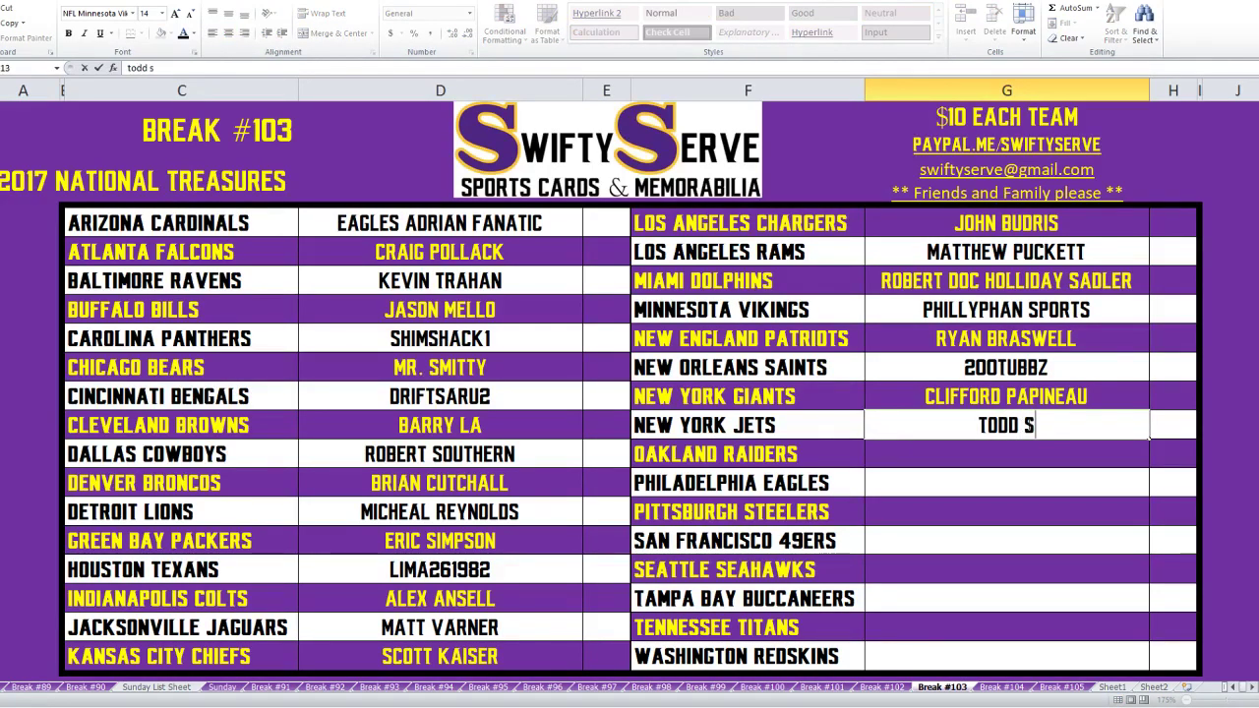
key(Return)
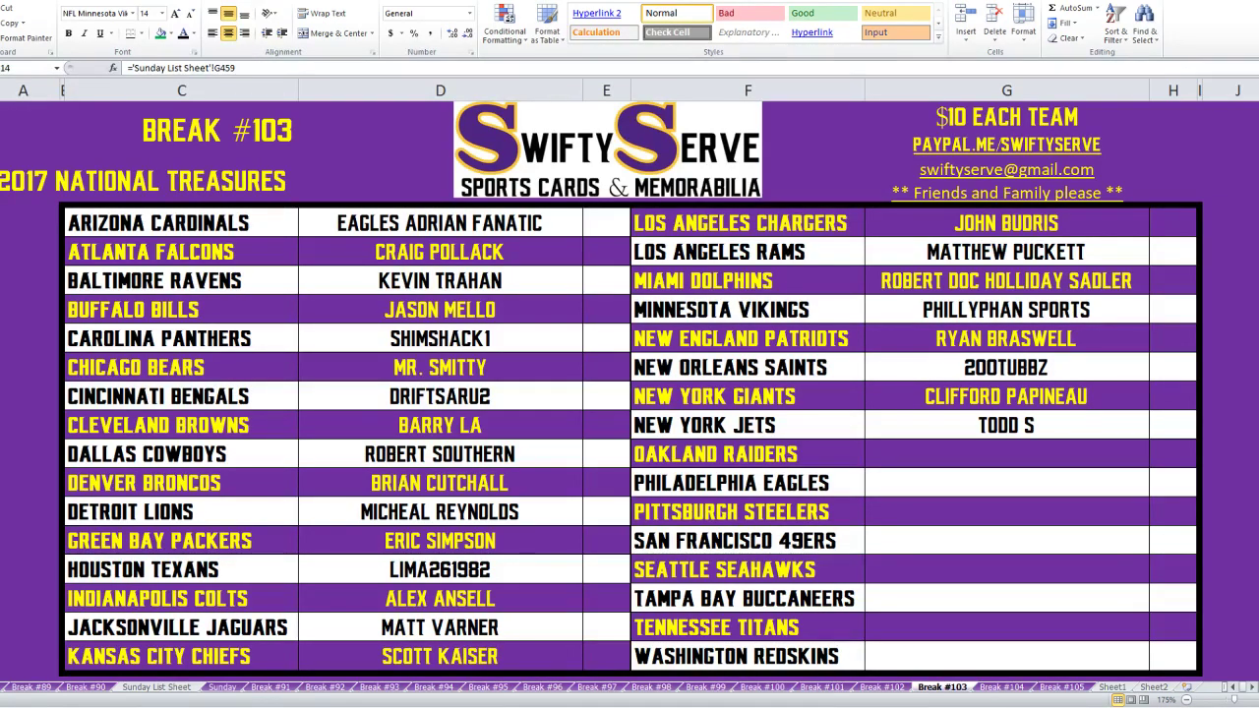
Enter buyers for the Raiders, Eagles (via AutoComplete) and Steelers.
click(1087, 453)
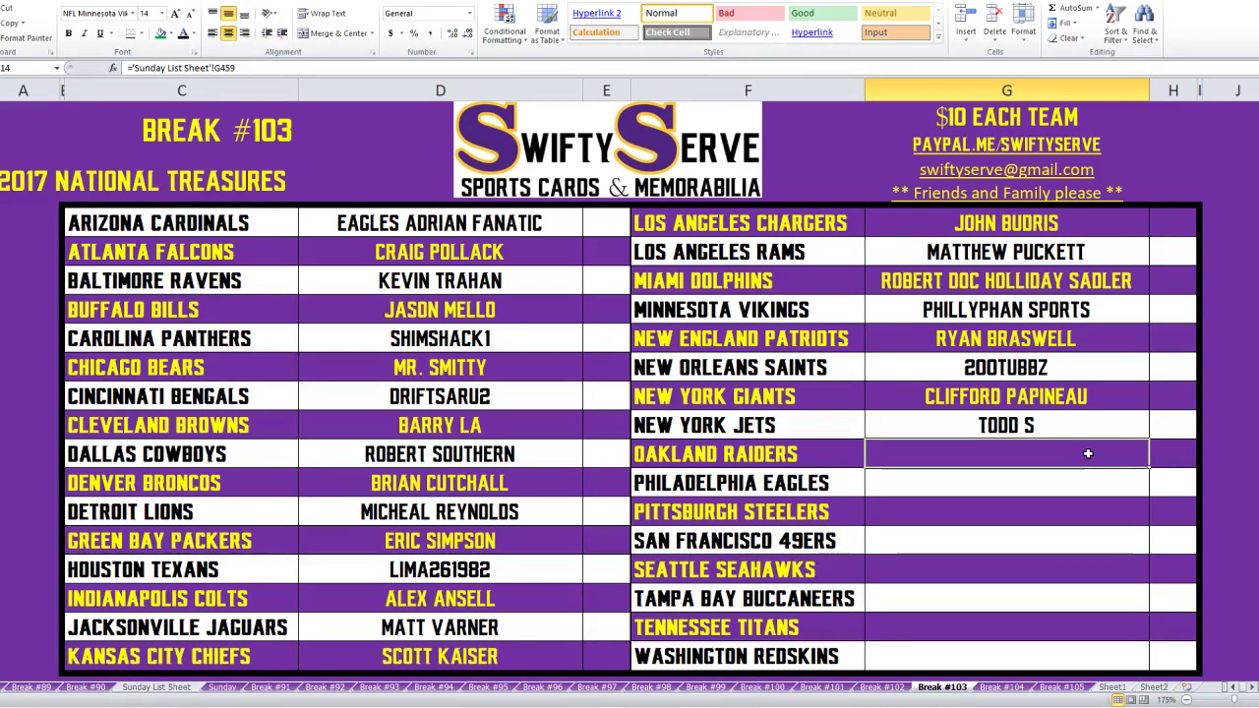
key(Return)
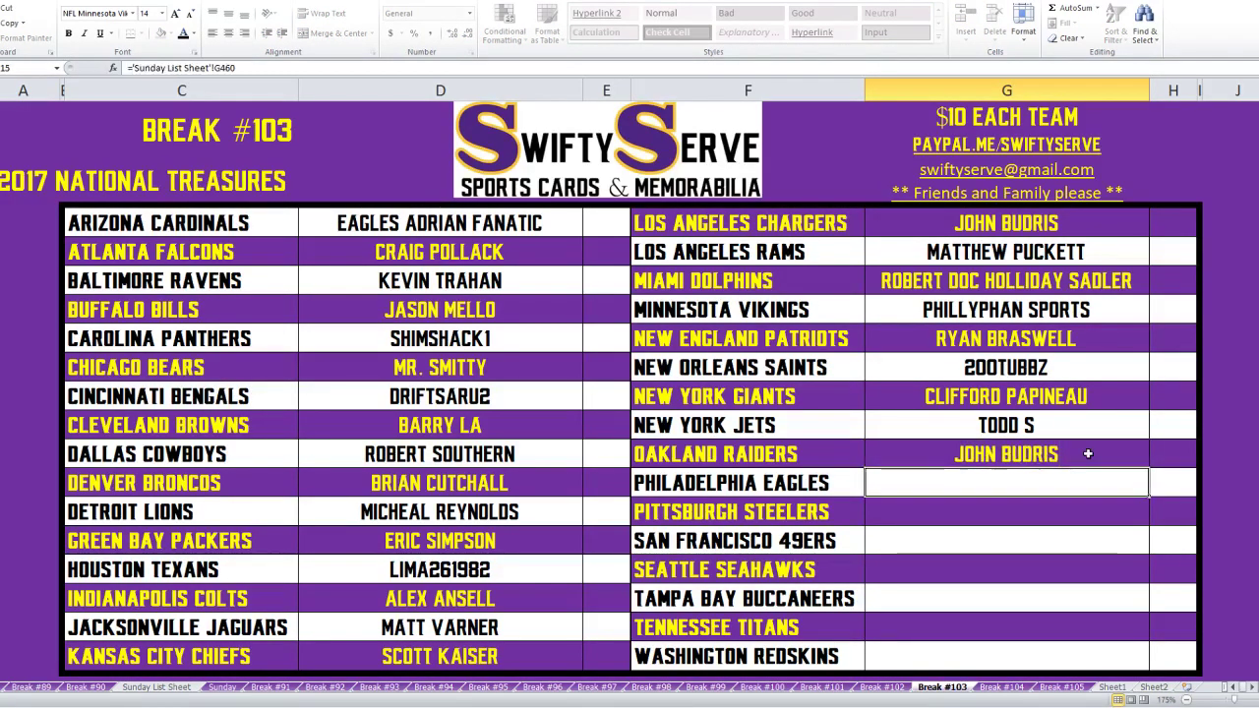
text(phil)
key(Return)
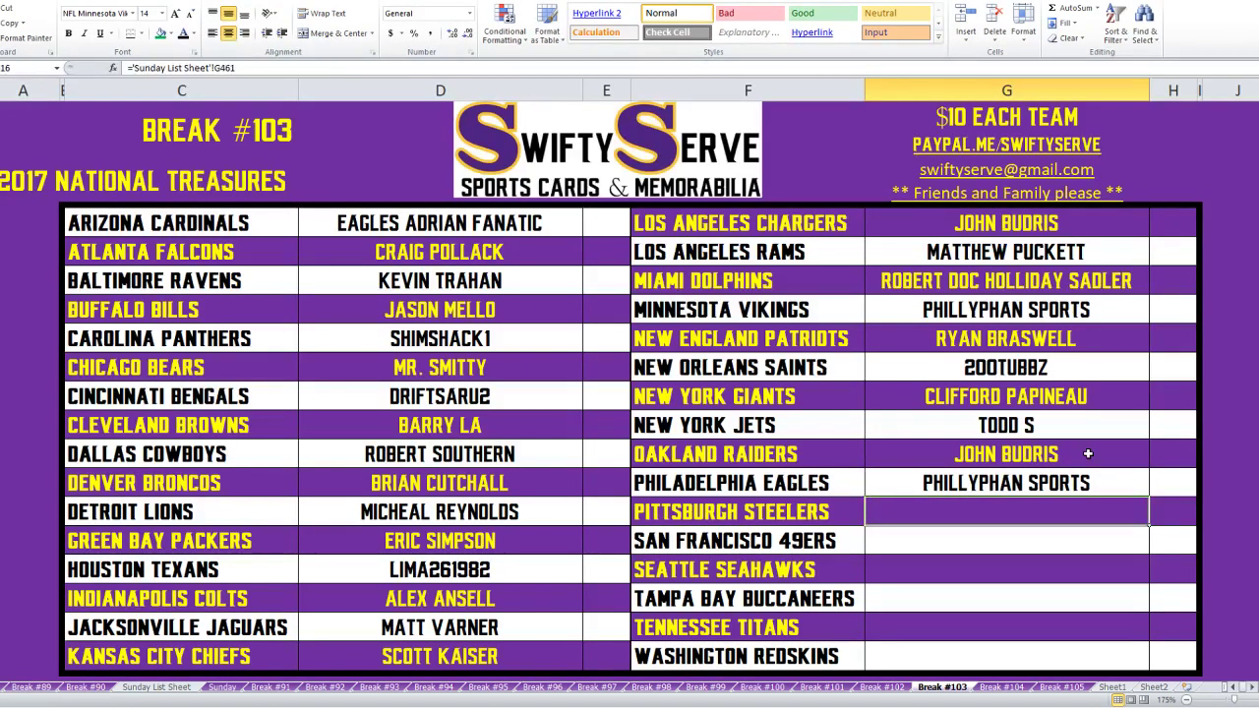
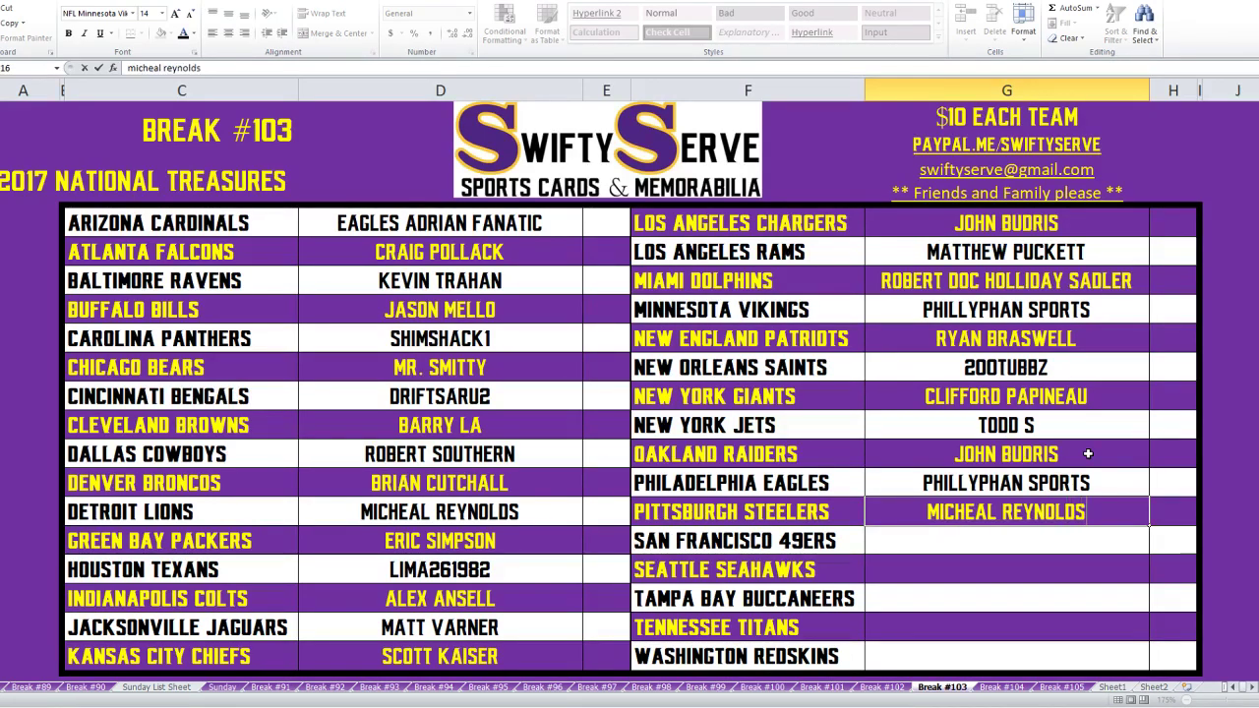
key(Return)
key(alt+Tab)
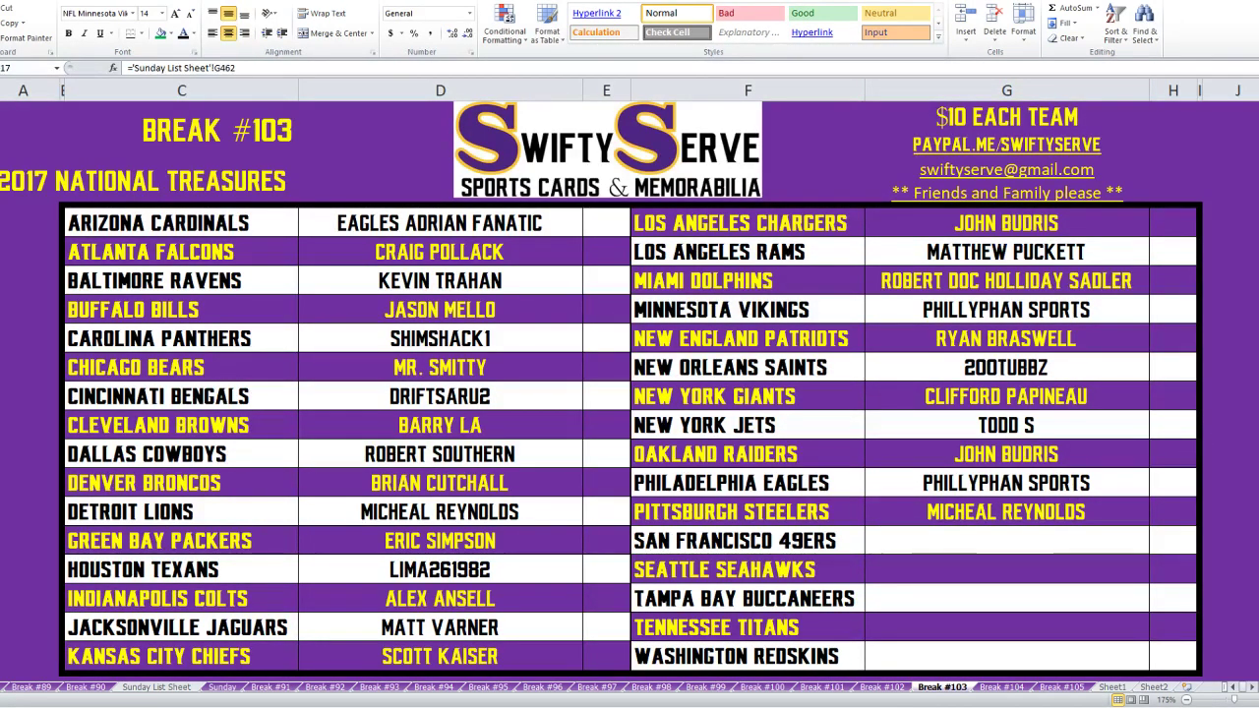
Enter buyers for the 49ers and Seahawks, correcting a wrong AutoComplete for Seattle.
click(1032, 542)
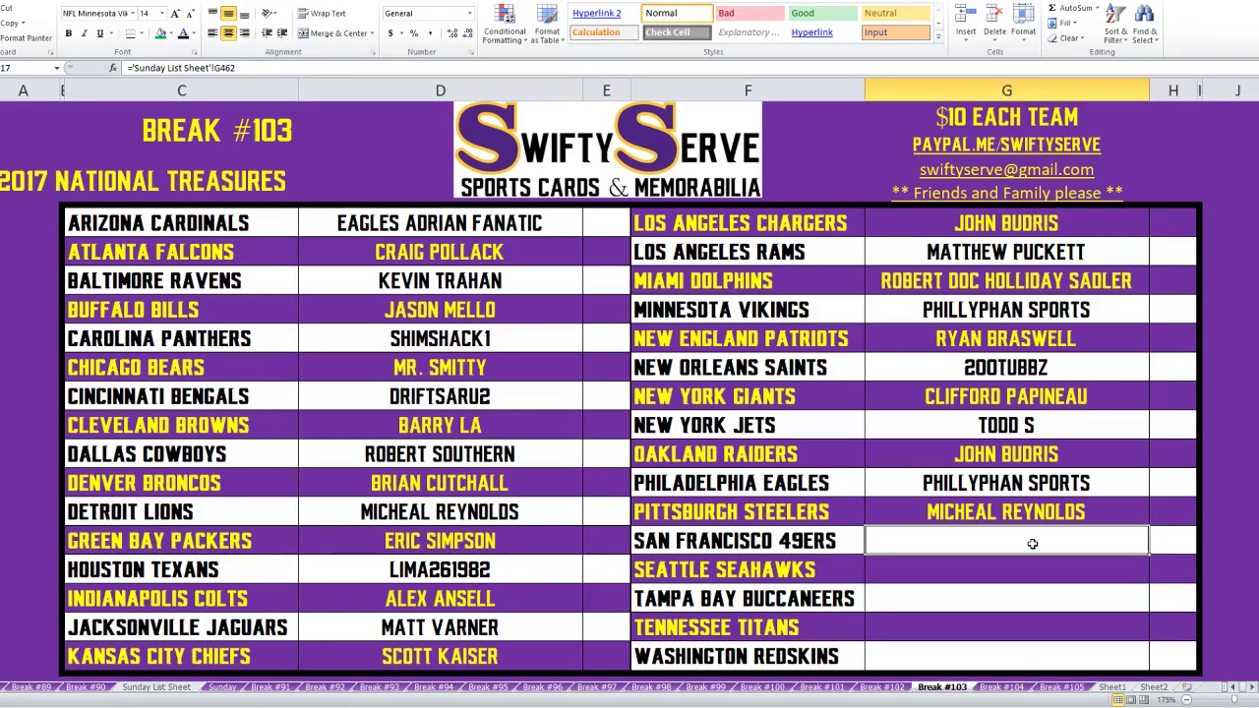
text(ryan)
key(Return)
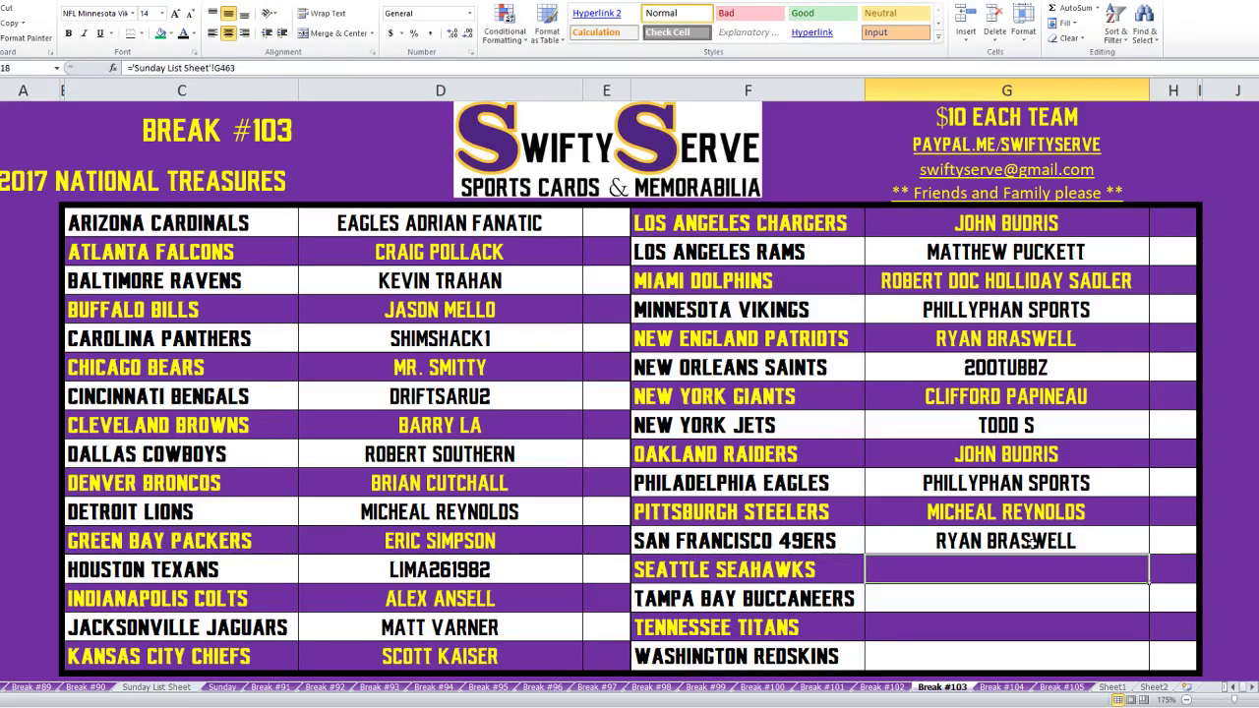
text(matt)
key(Delete)
key(Return)
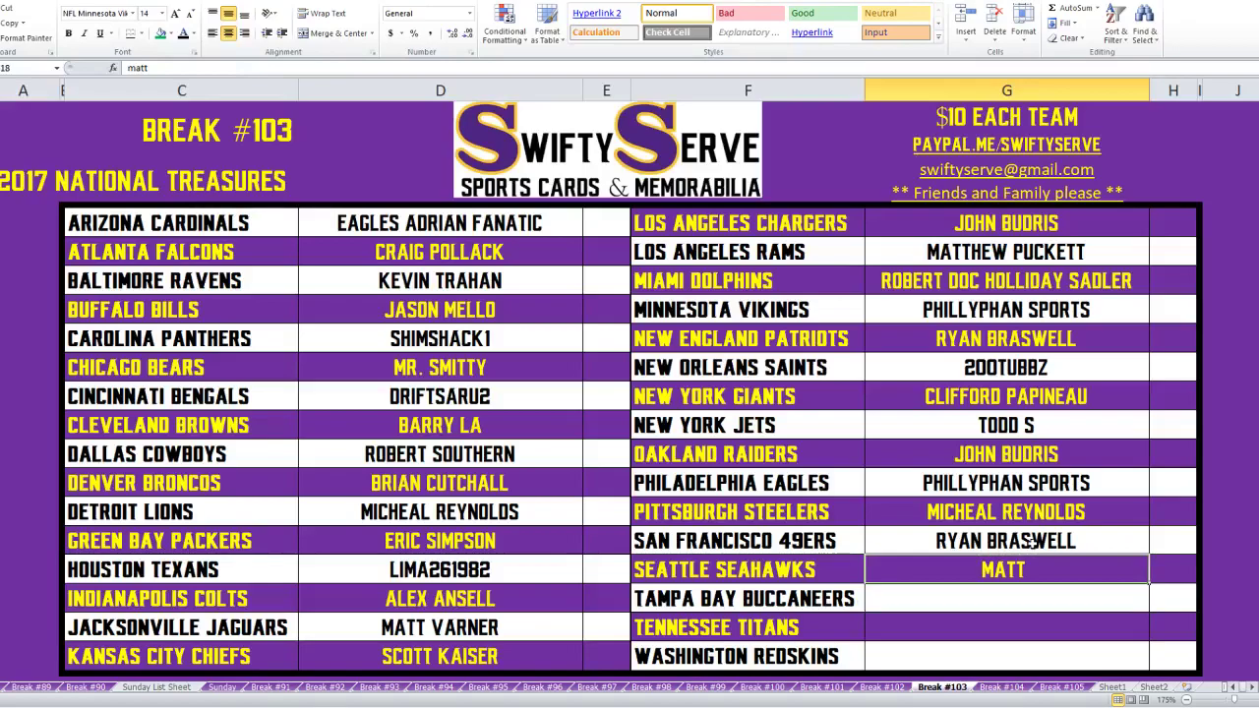
key(Up)
key(Return)
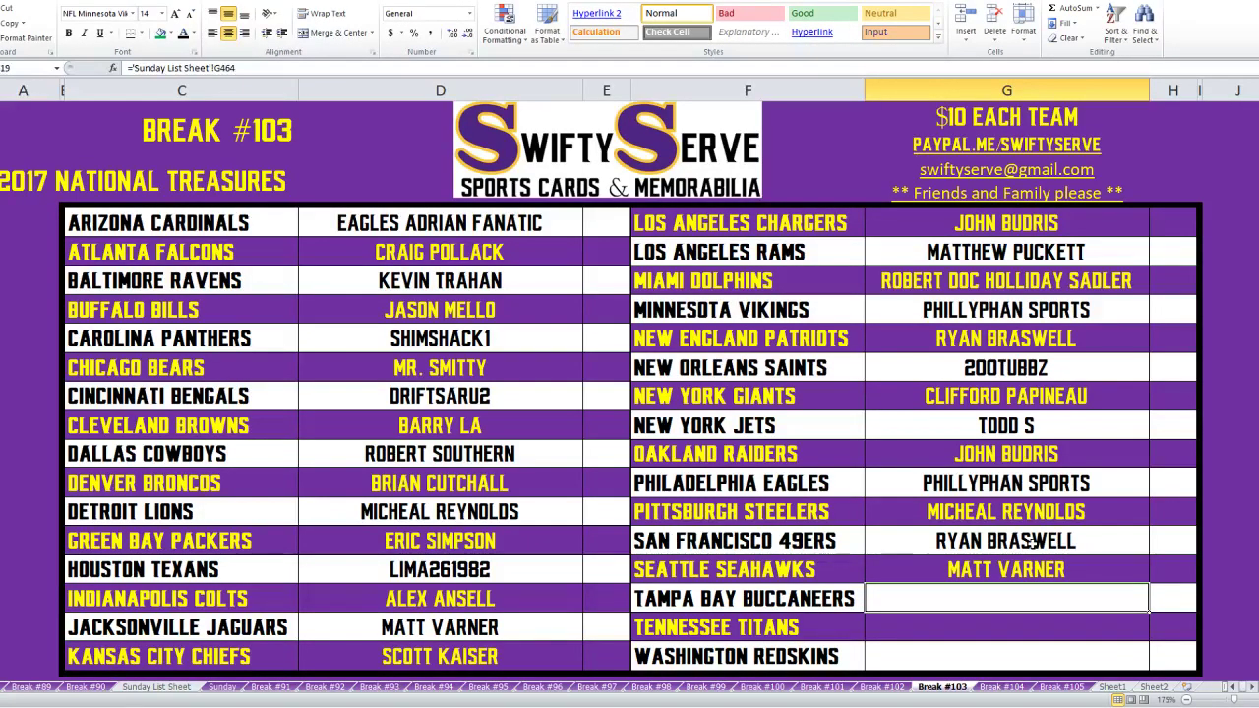
Enter buyers for the Buccaneers, Titans and Redskins, completing all 32 teams.
text(mr. smity)
key(Return)
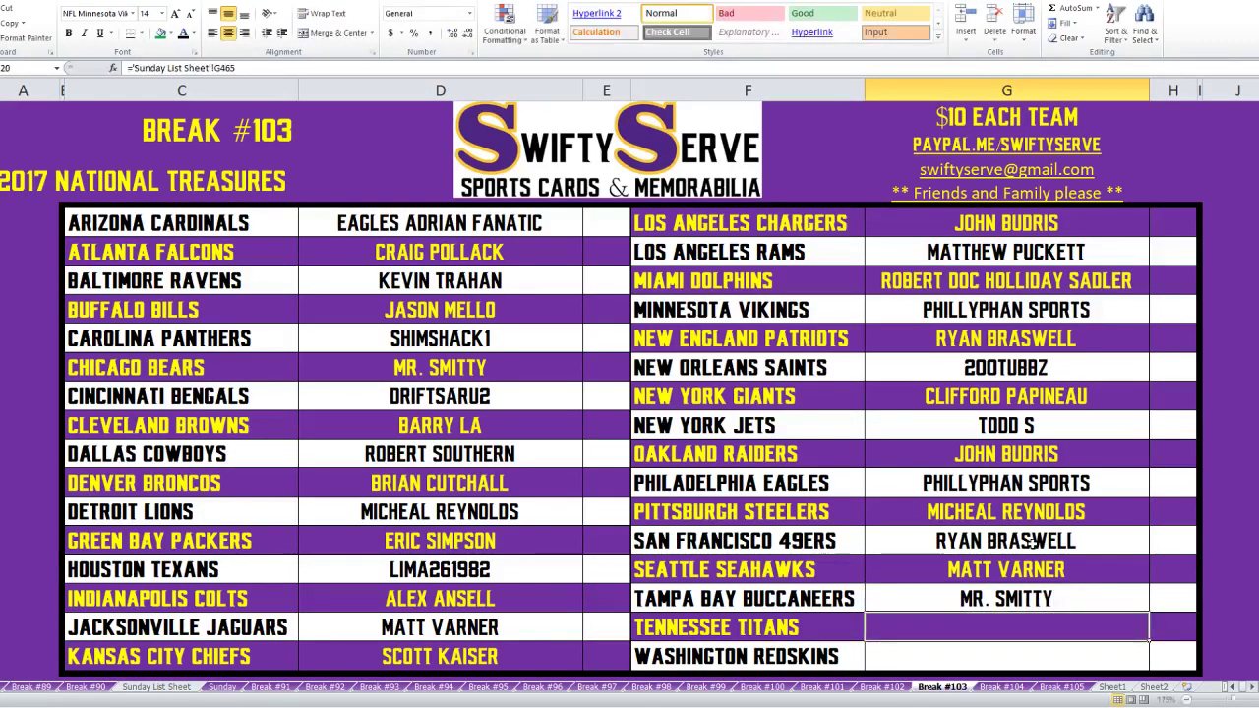
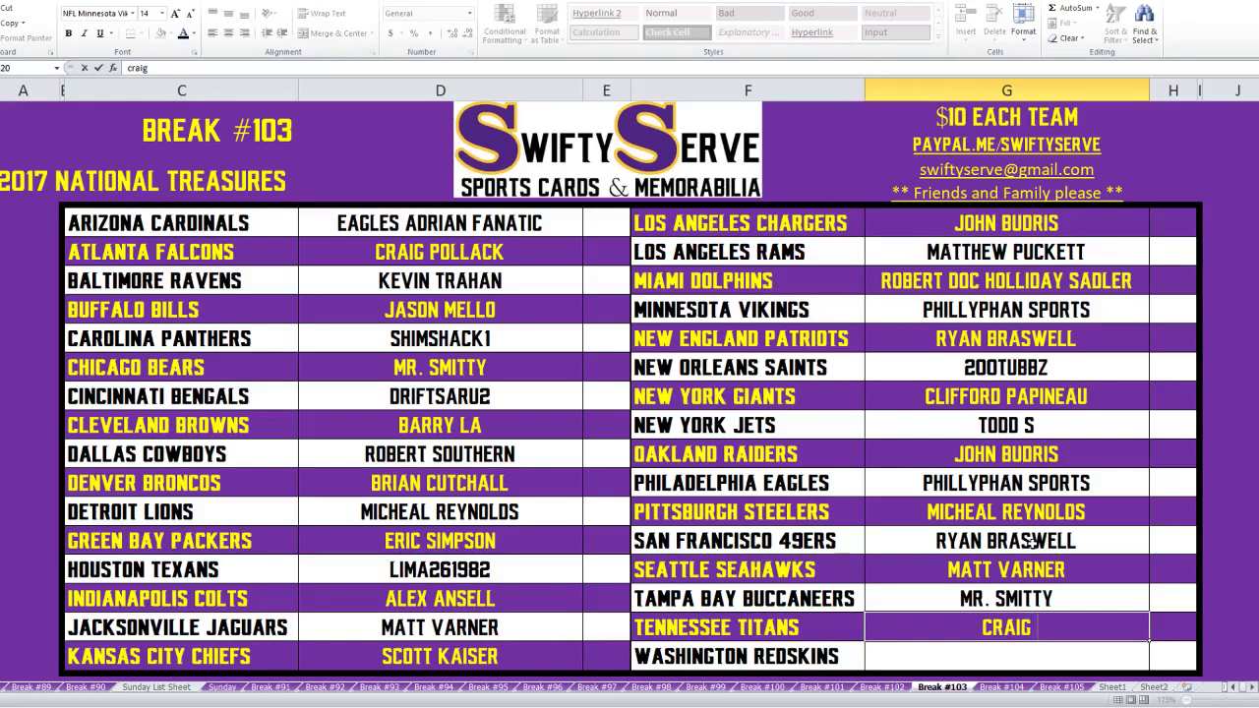
key(Return)
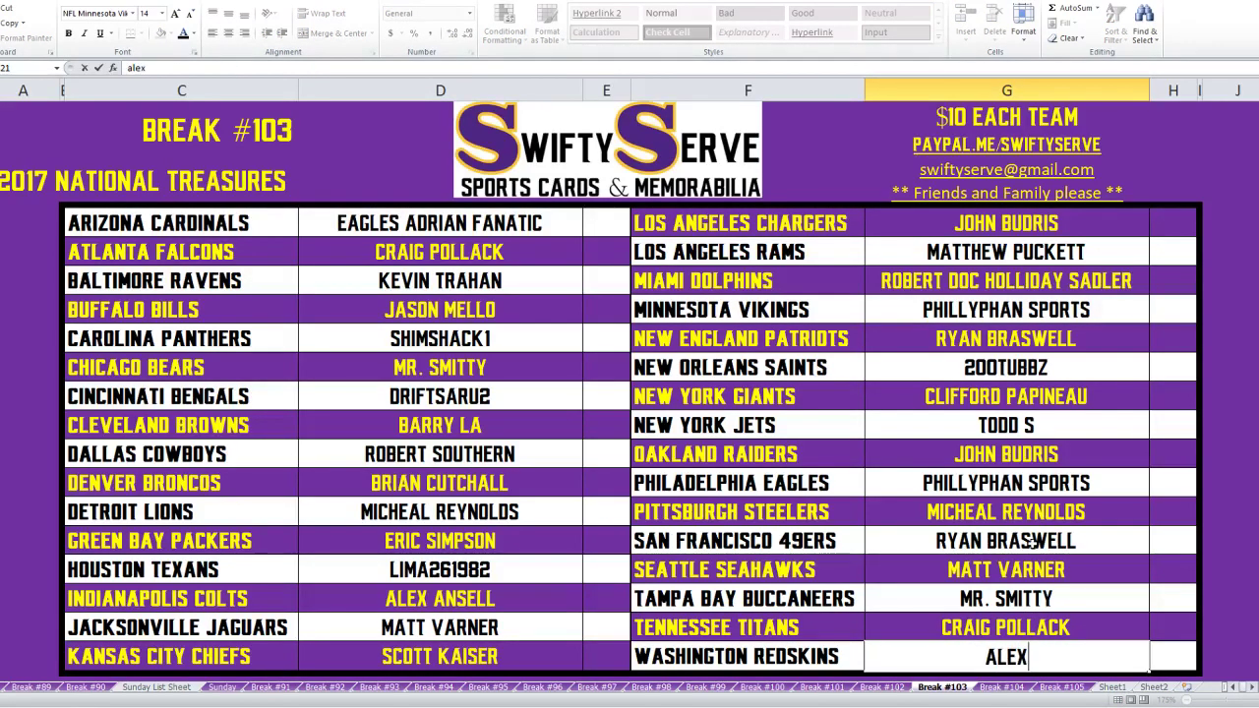
key(Return)
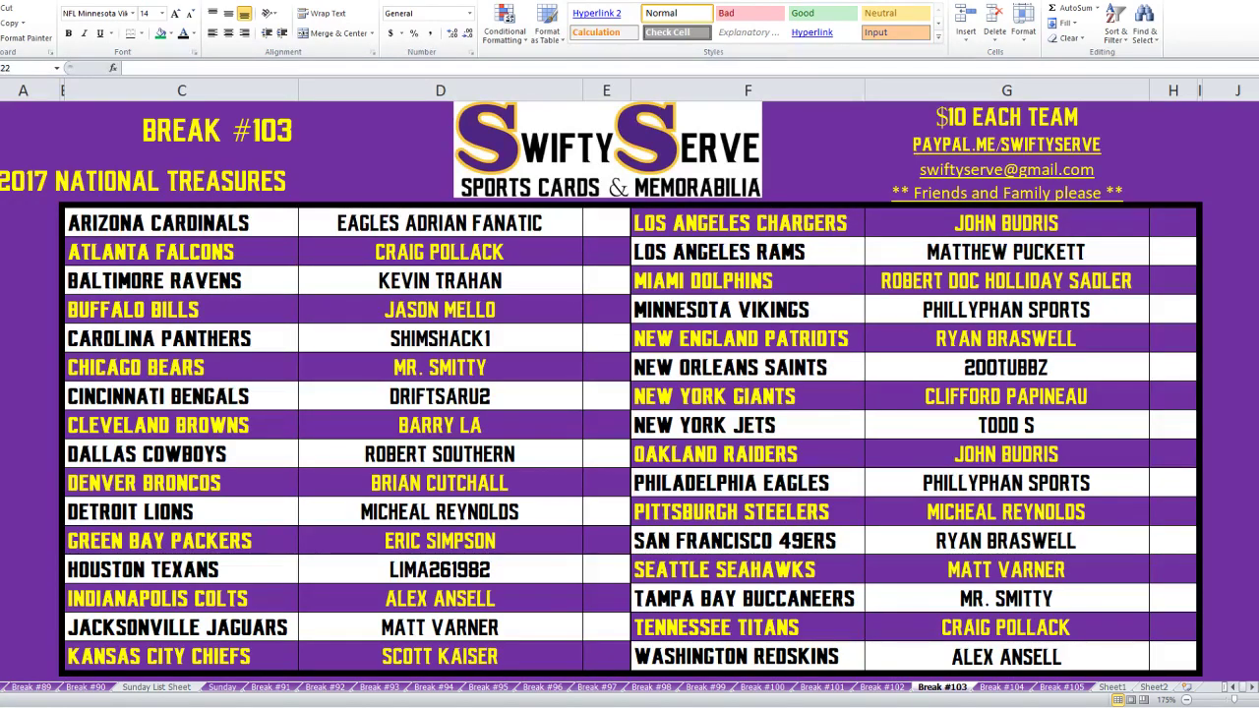
drag(1074, 258, 1158, 252)
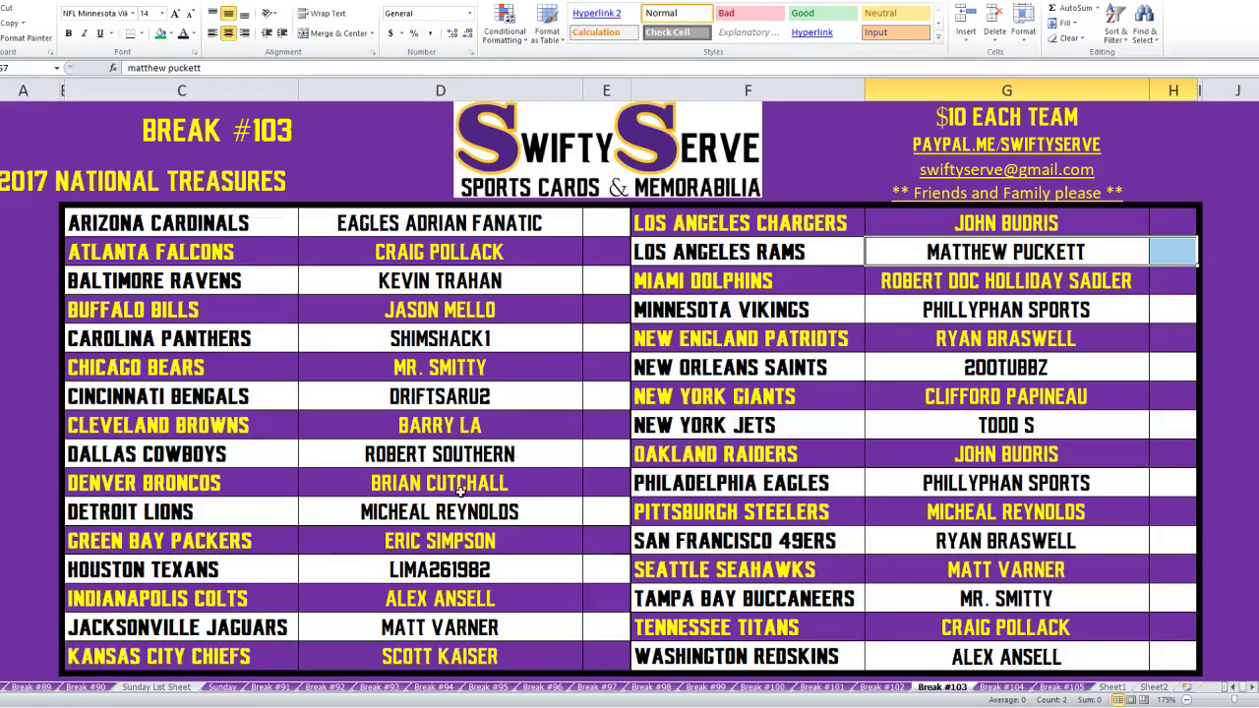
Fill the Rams and Broncos buyer cells, then the Redskins and Colts buyer cells, green.
ctrl+drag(434, 482, 585, 483)
click(160, 34)
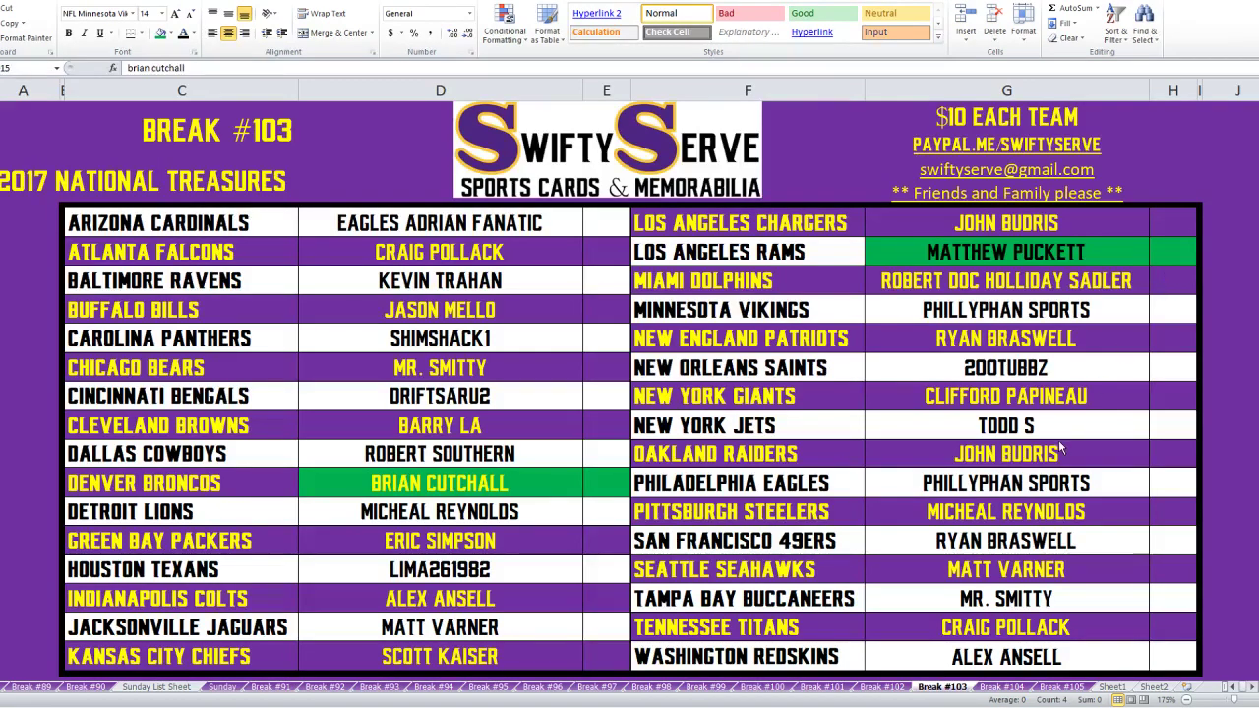
drag(1015, 657, 1159, 657)
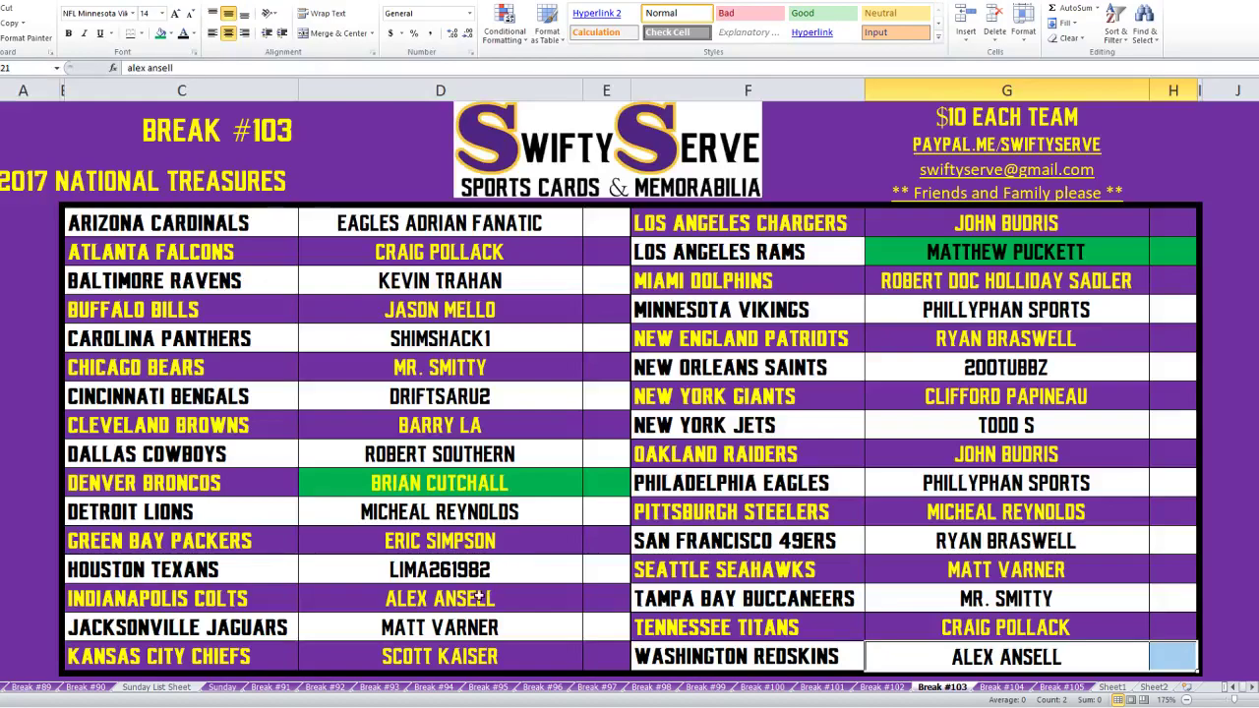
drag(475, 597, 584, 598)
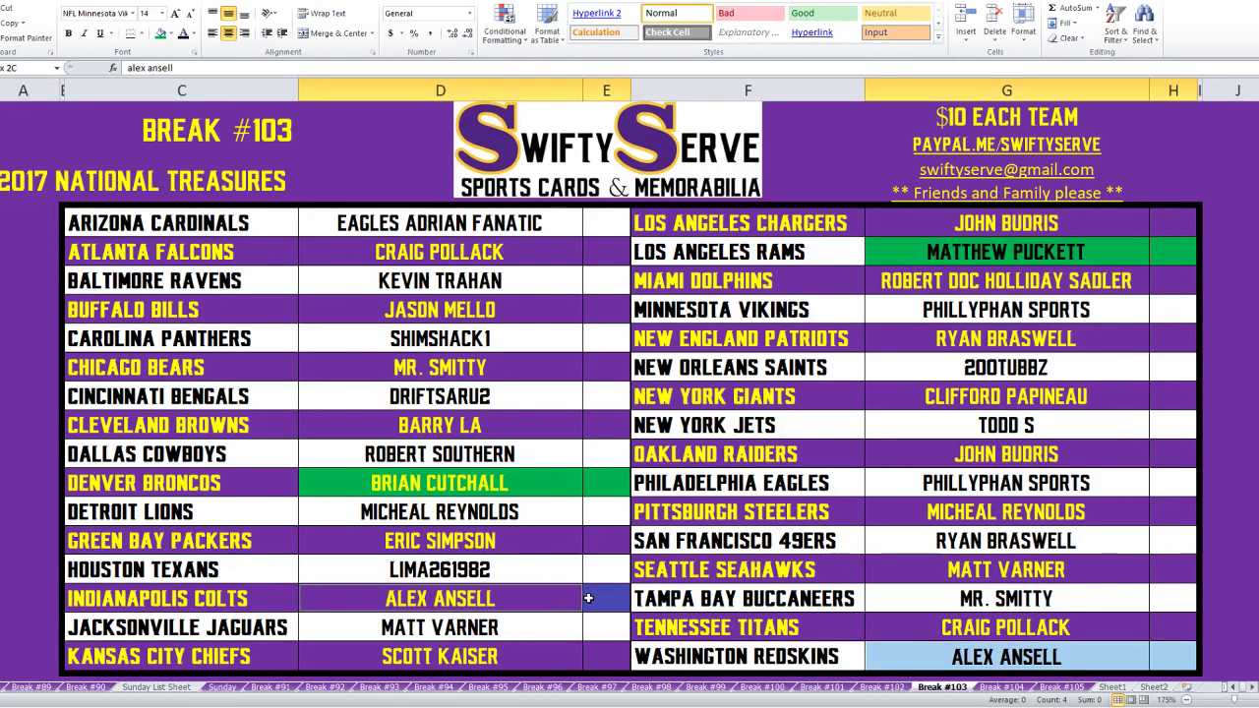
click(160, 32)
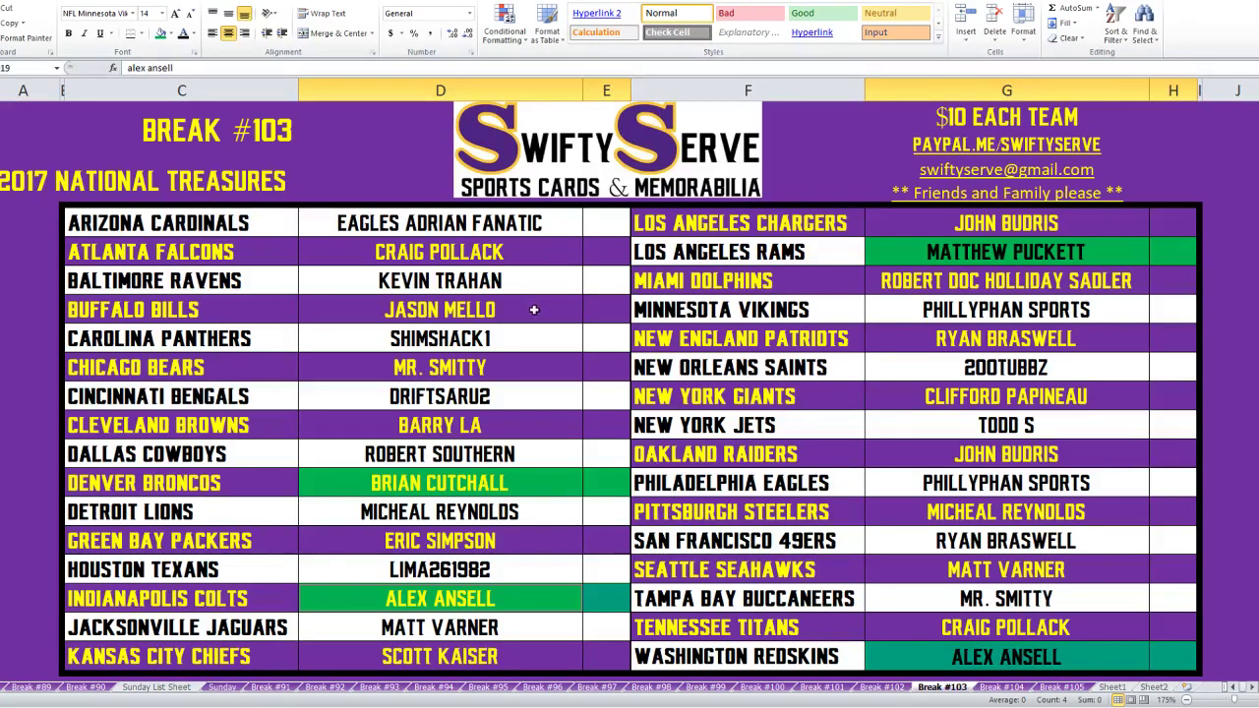
Fill the Browns, Buccaneers, Bears and Packers buyer cells green.
click(513, 427)
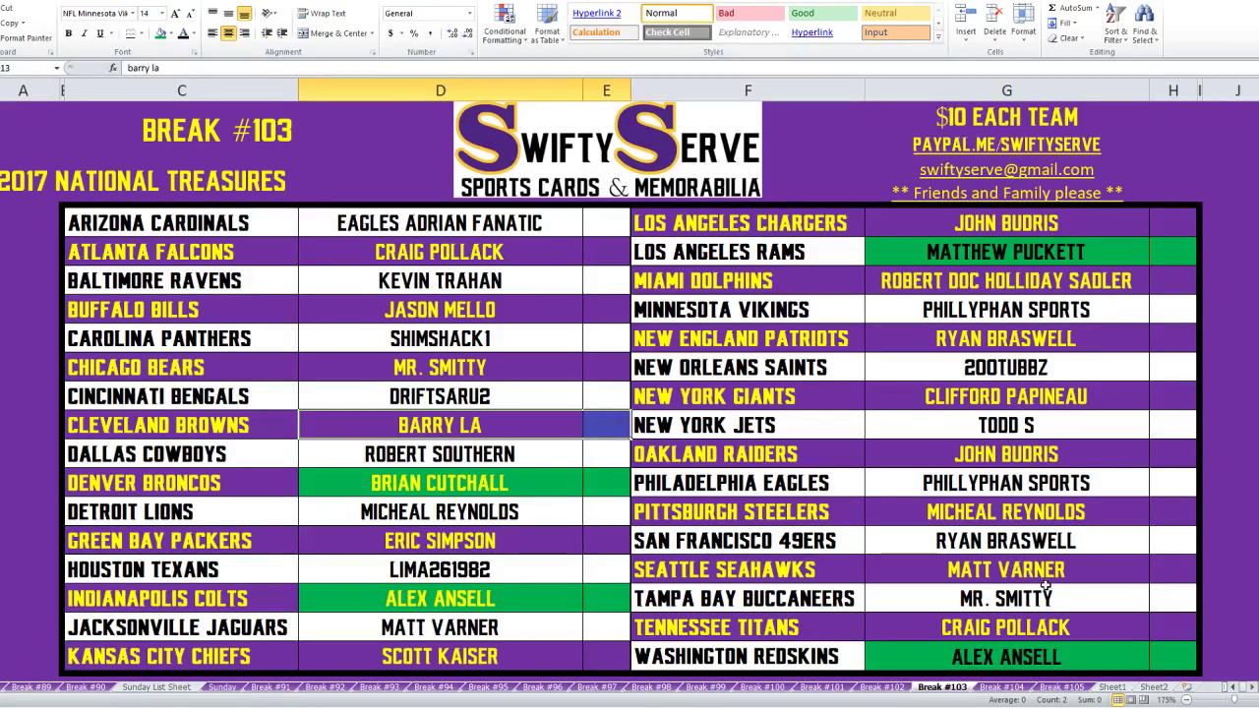
drag(1006, 598, 1172, 604)
ctrl+click(504, 369)
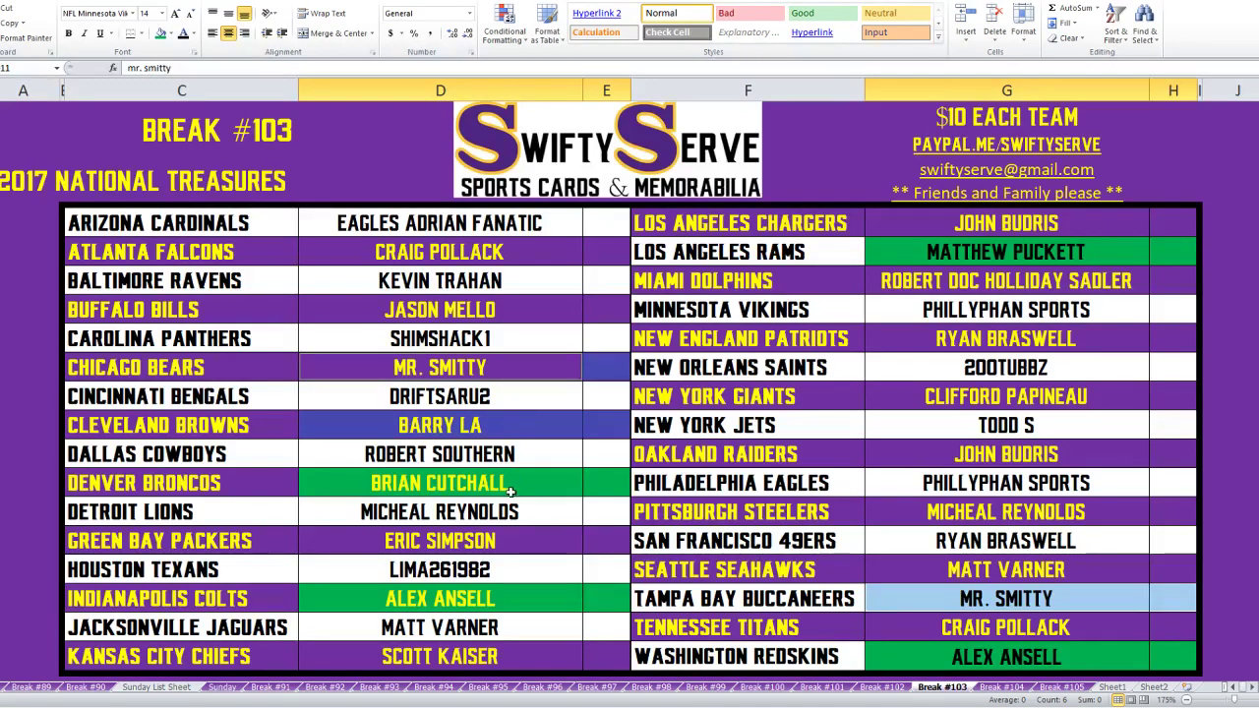
ctrl+click(515, 541)
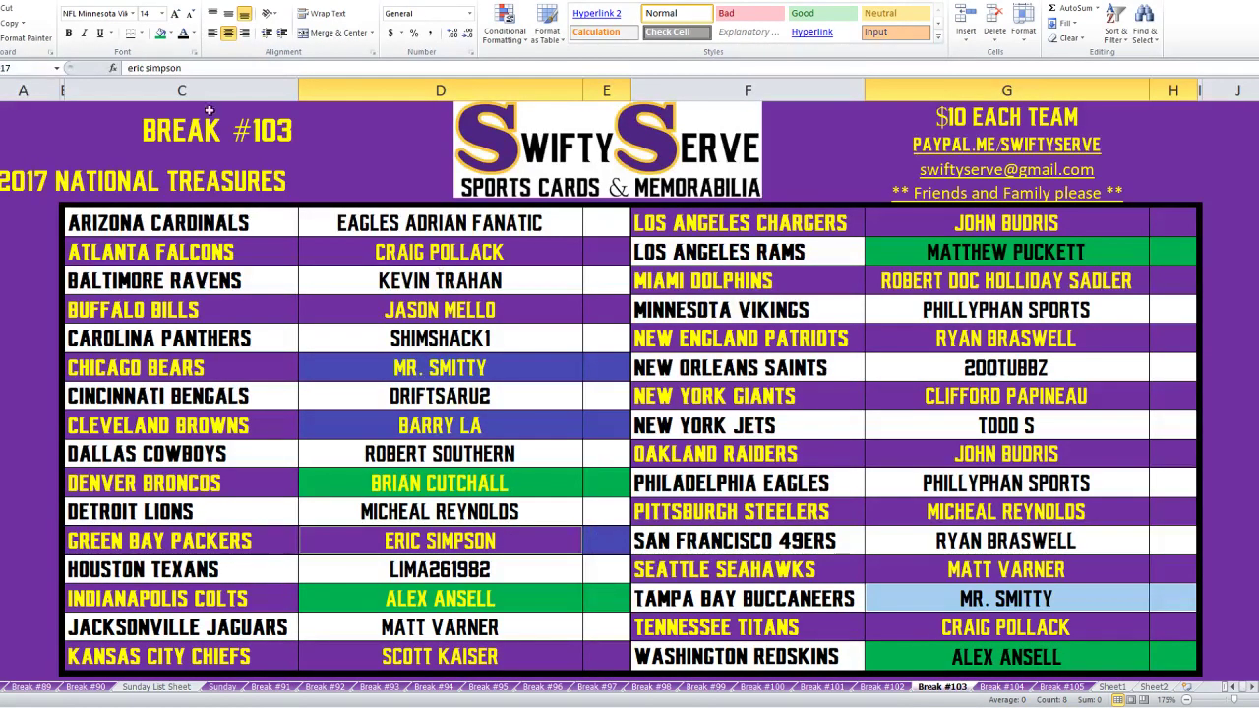
click(160, 34)
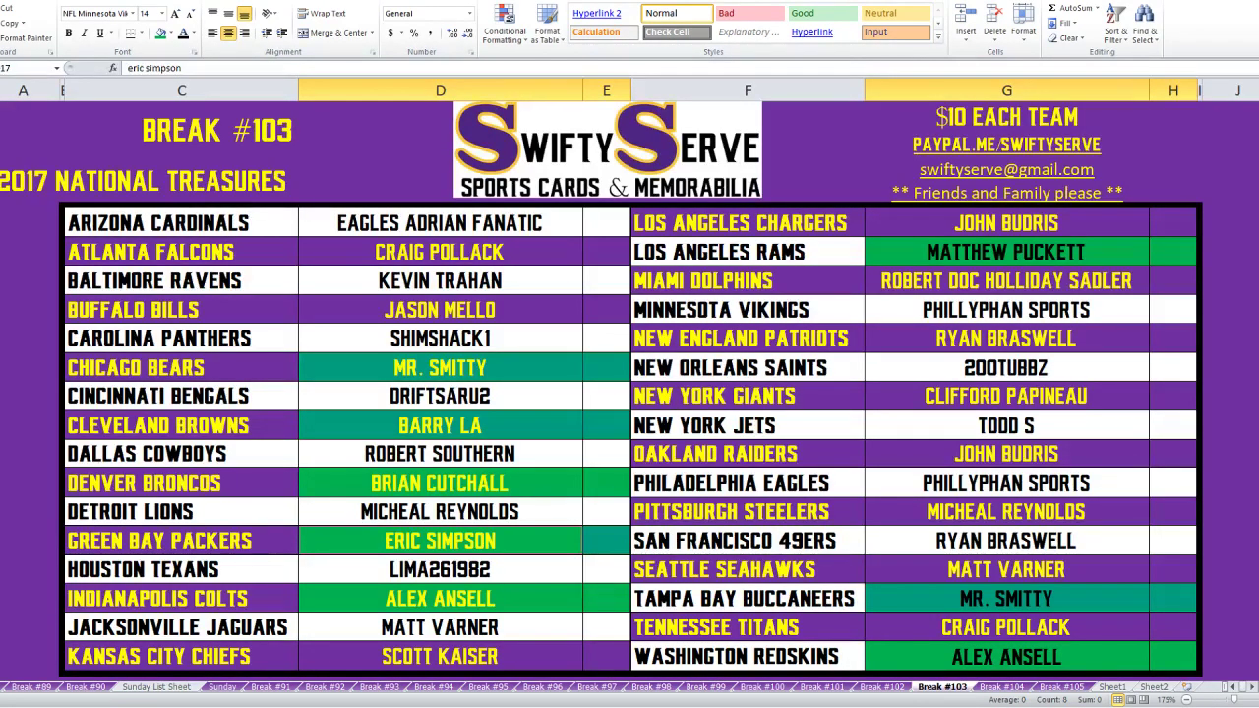
Fill the Ravens, Jaguars and Seahawks buyer cells green, then select the Chiefs, Jets and next buyer cells.
click(448, 285)
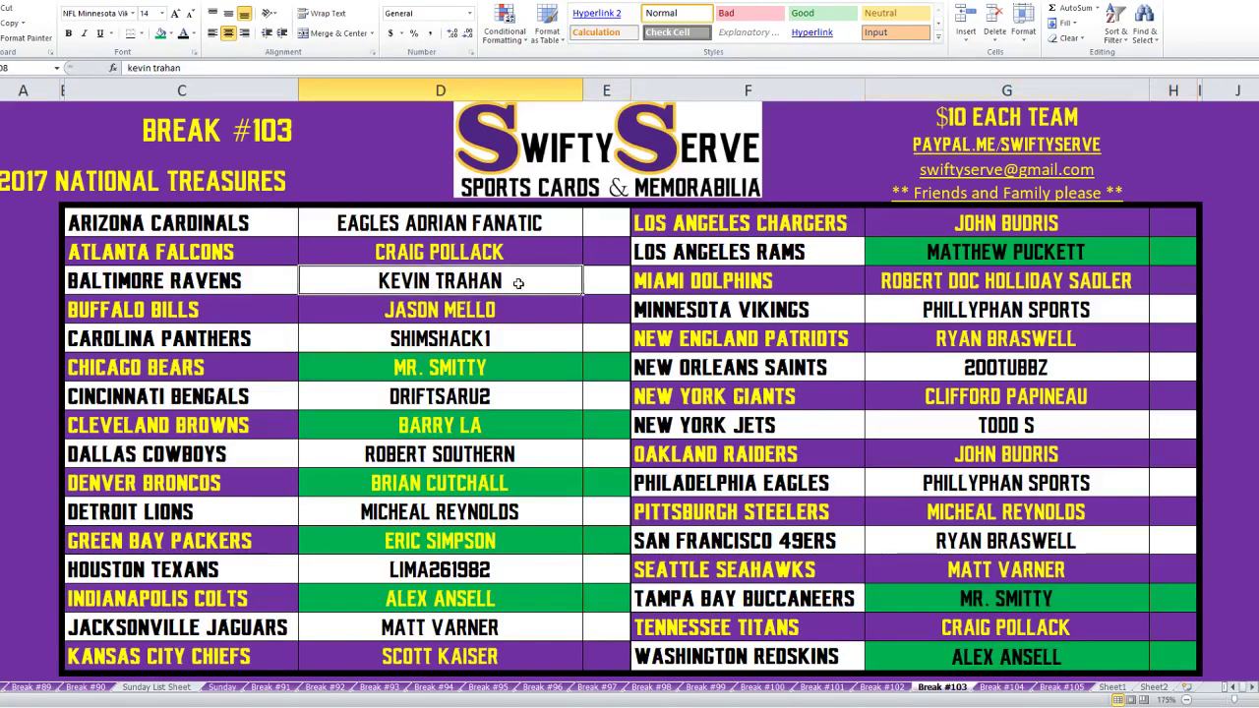
shift+click(599, 279)
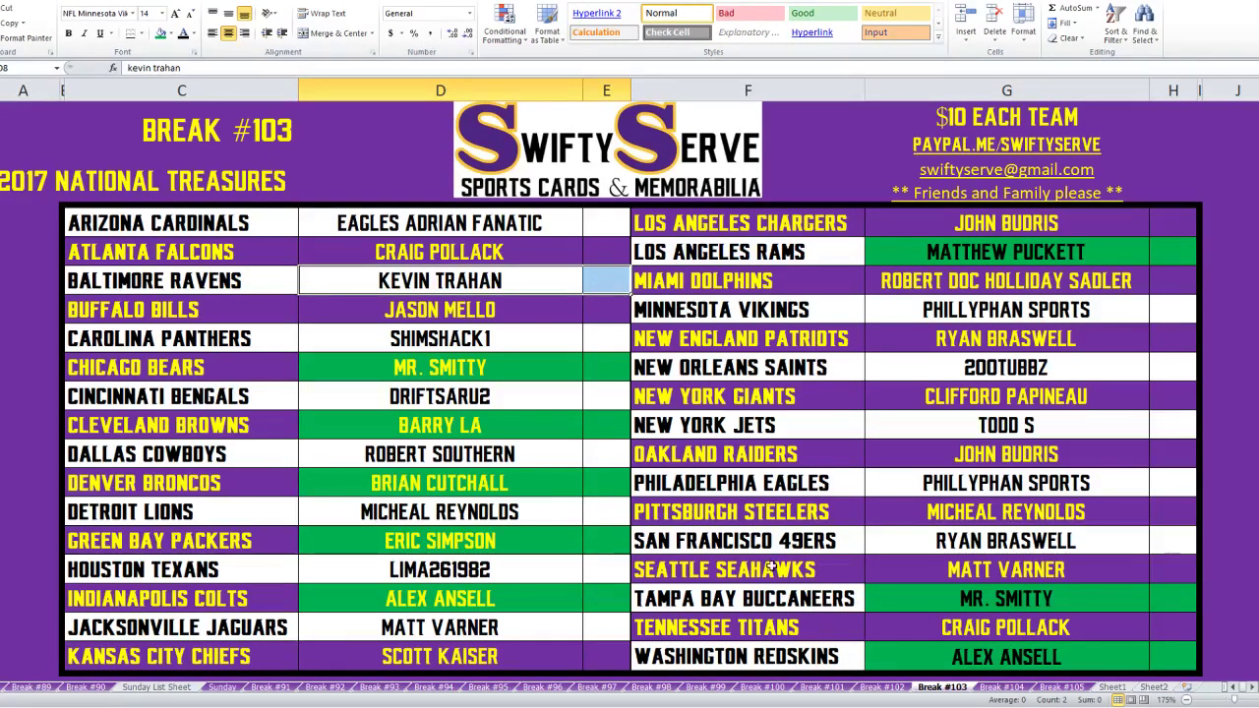
ctrl+click(571, 626)
ctrl+click(1169, 571)
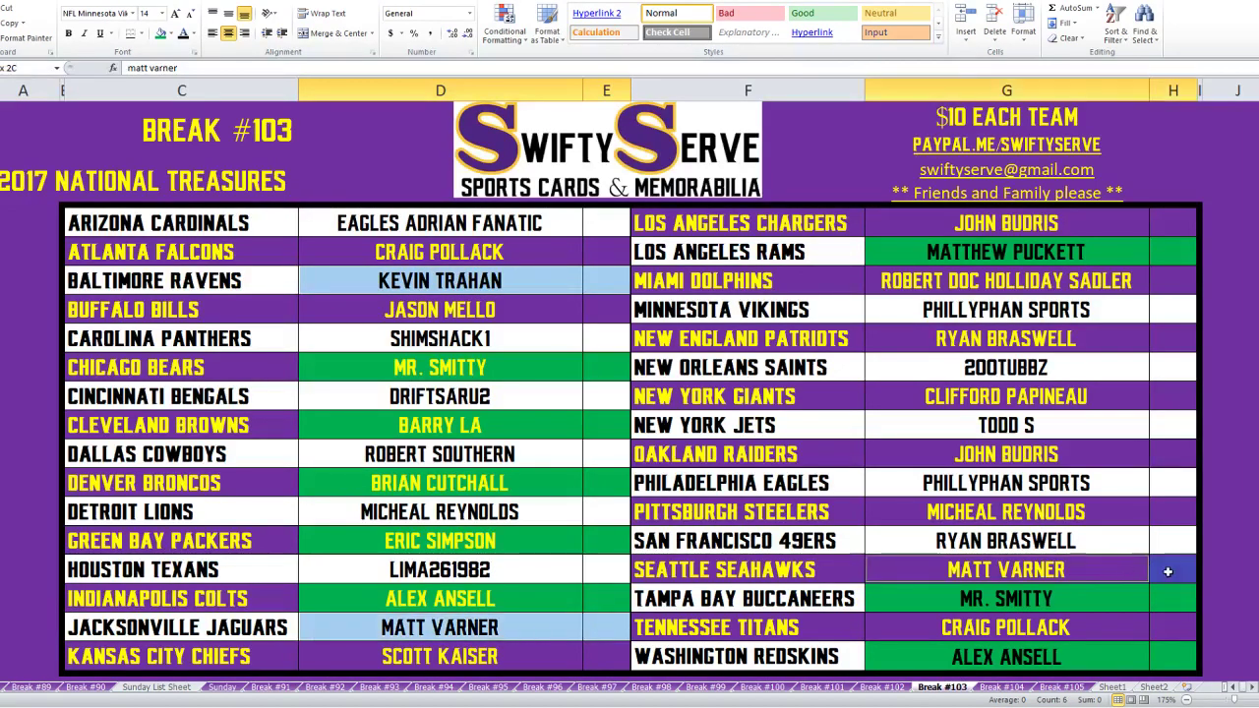
click(161, 34)
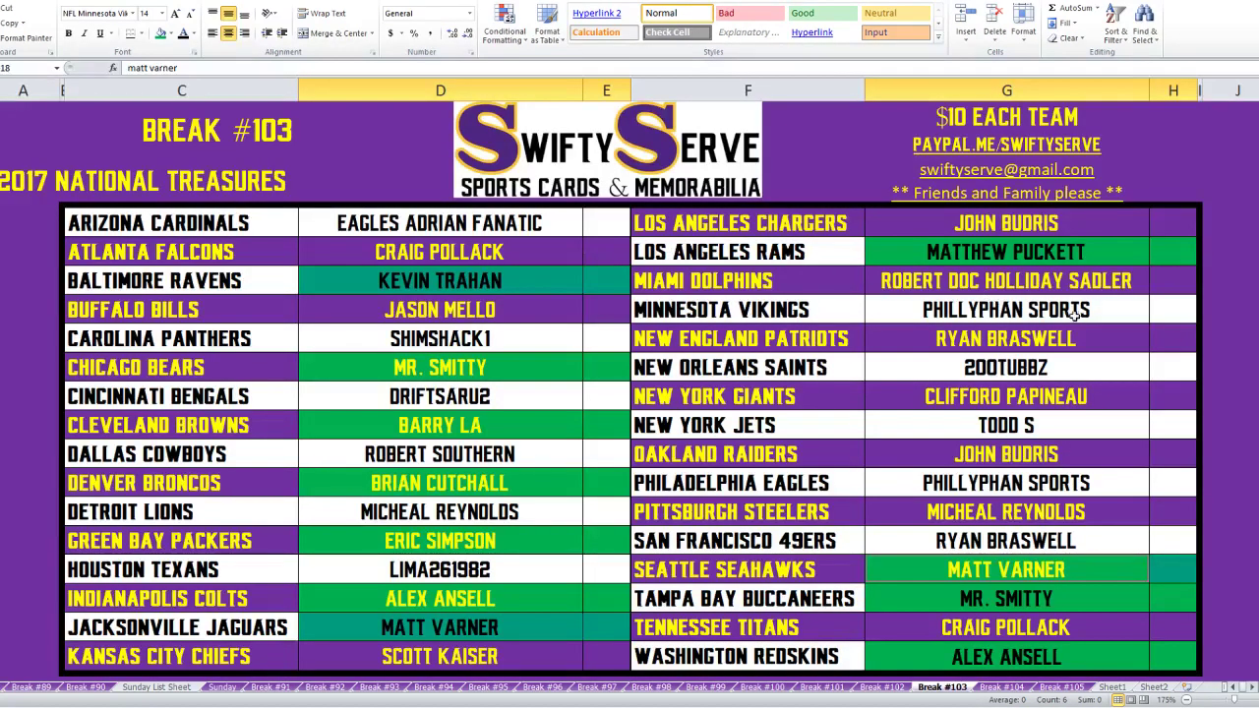
drag(565, 649, 605, 646)
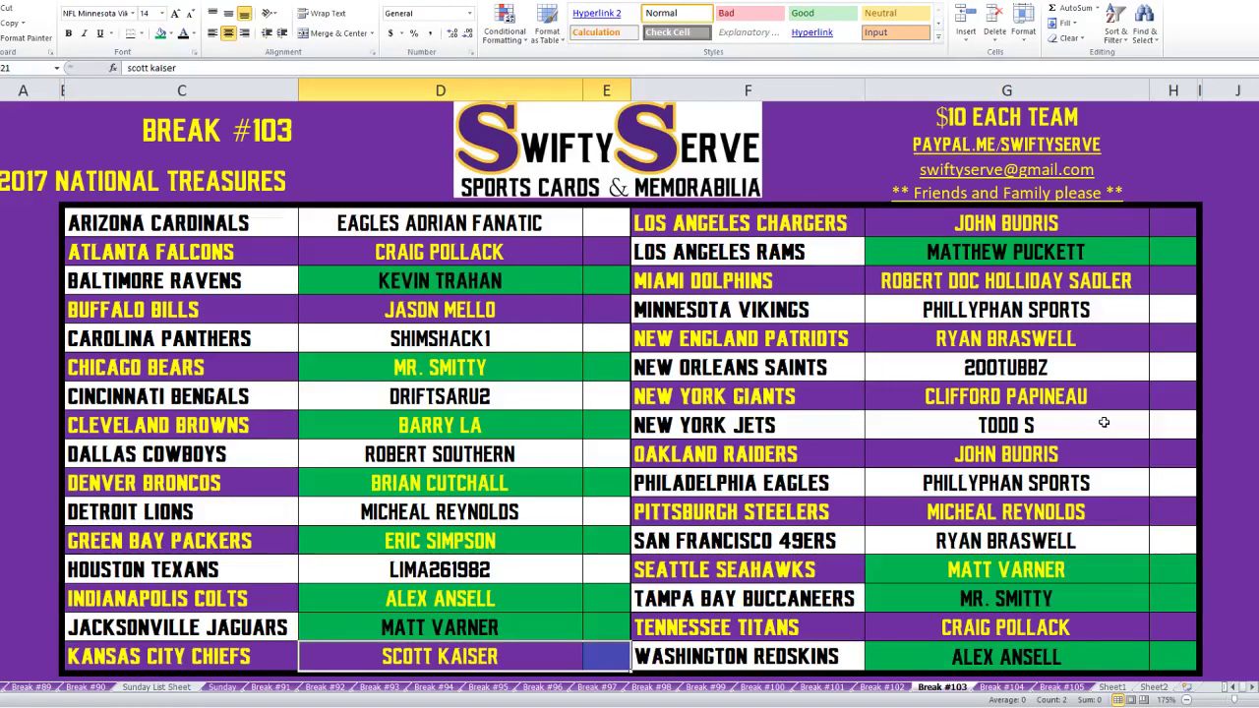
drag(1104, 423, 1165, 415)
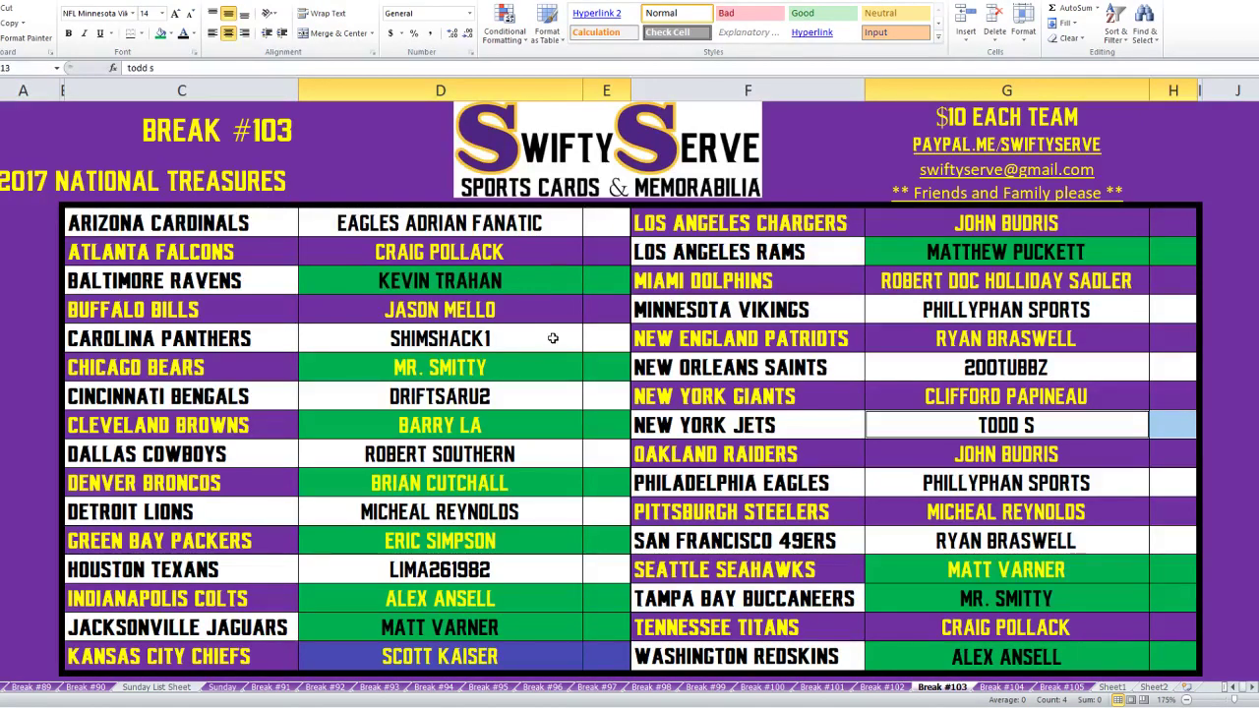
drag(557, 453, 595, 452)
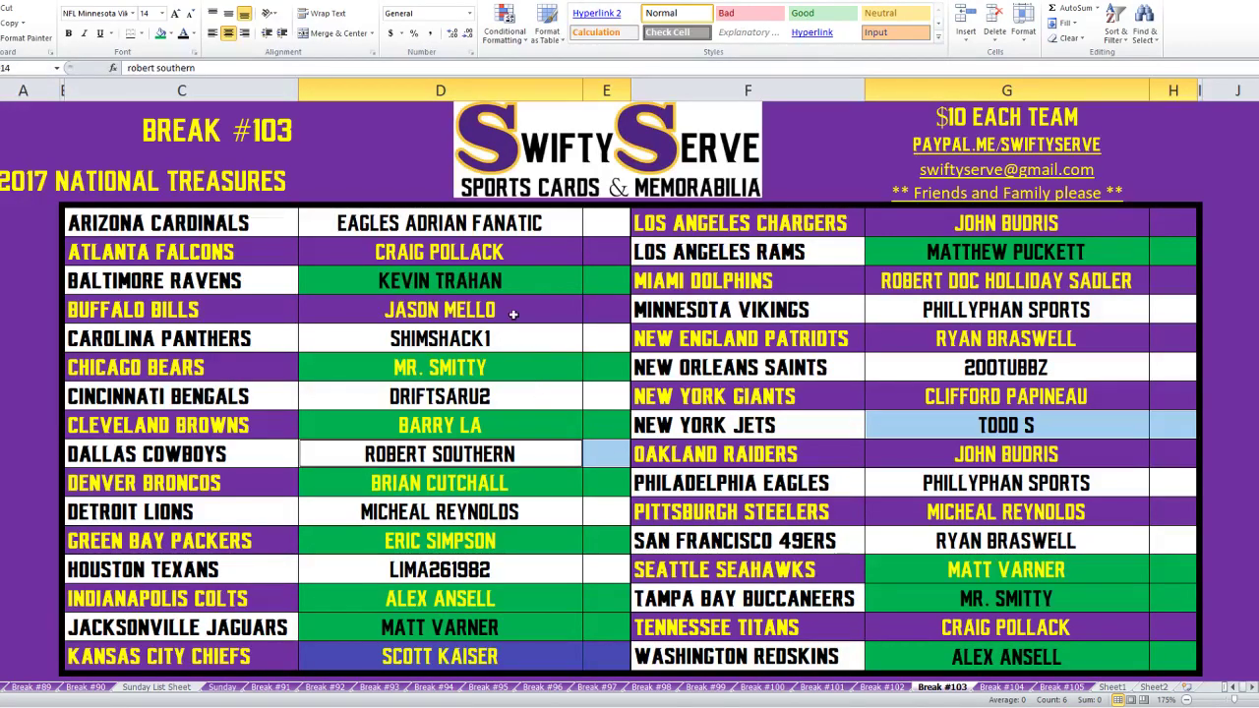
Fill the gathered buyer batch green, then the Patriots and 49ers buyer cells.
drag(511, 341, 637, 337)
click(162, 34)
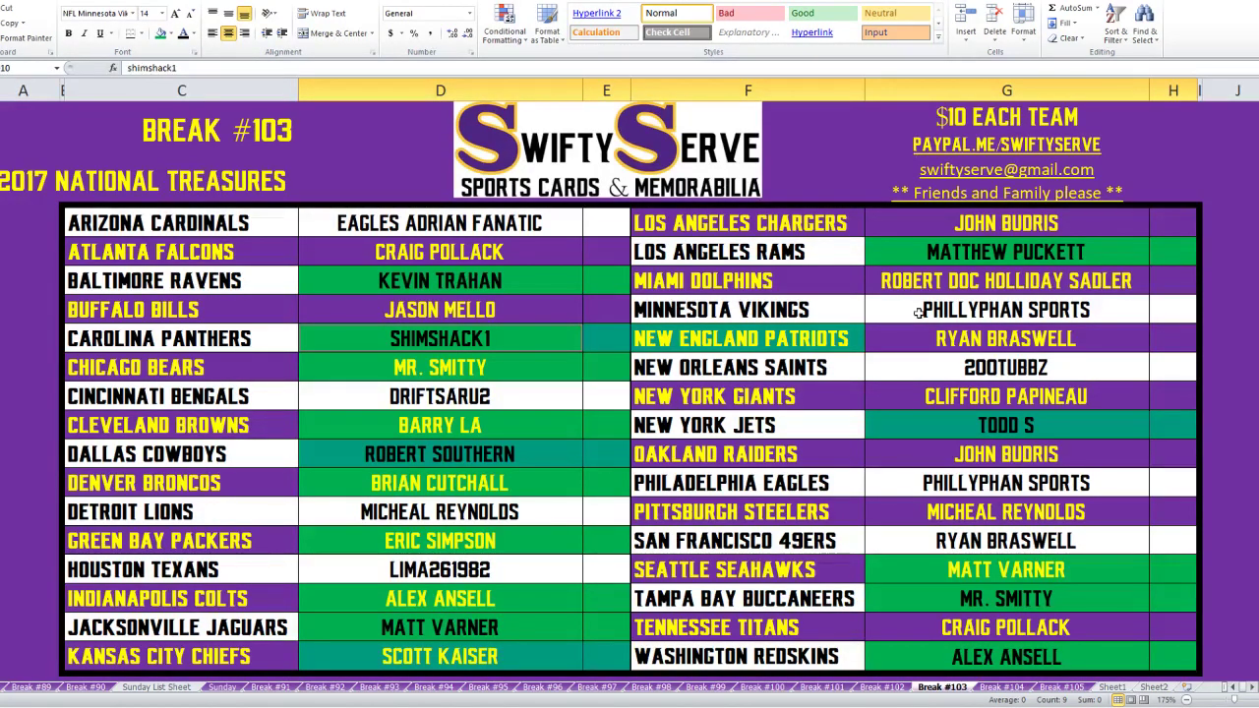
click(1131, 340)
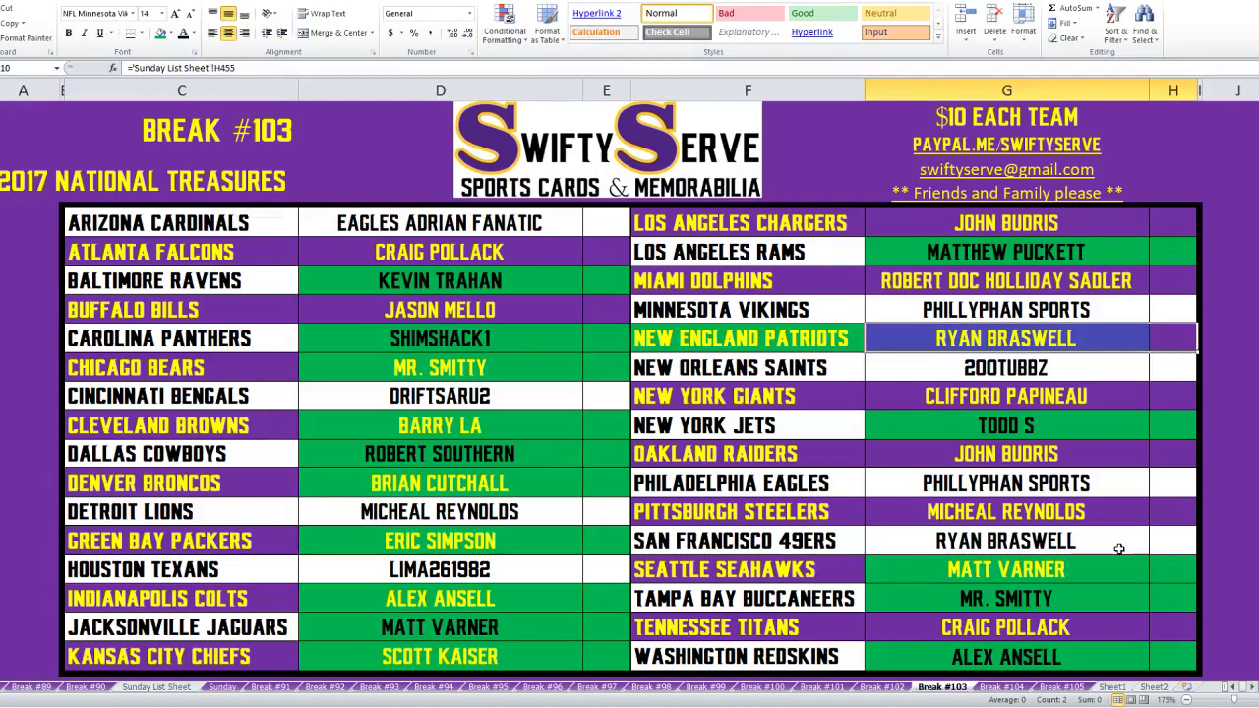
drag(1119, 548, 1172, 543)
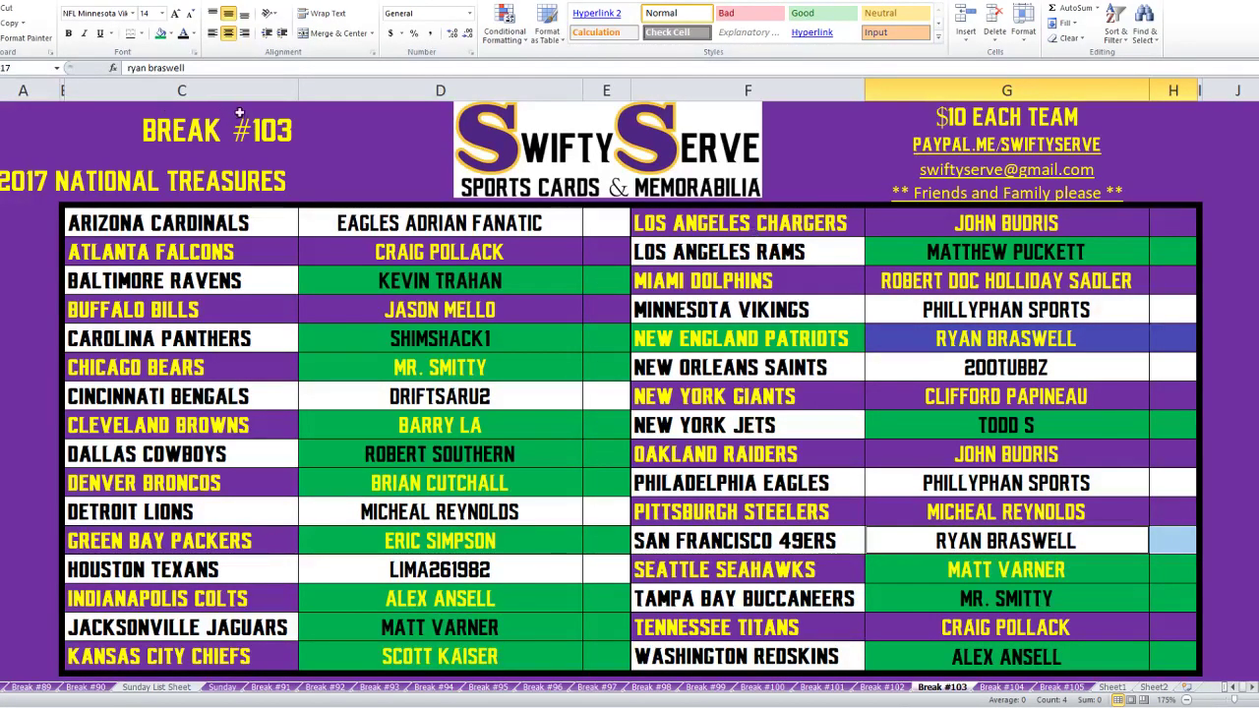
click(160, 33)
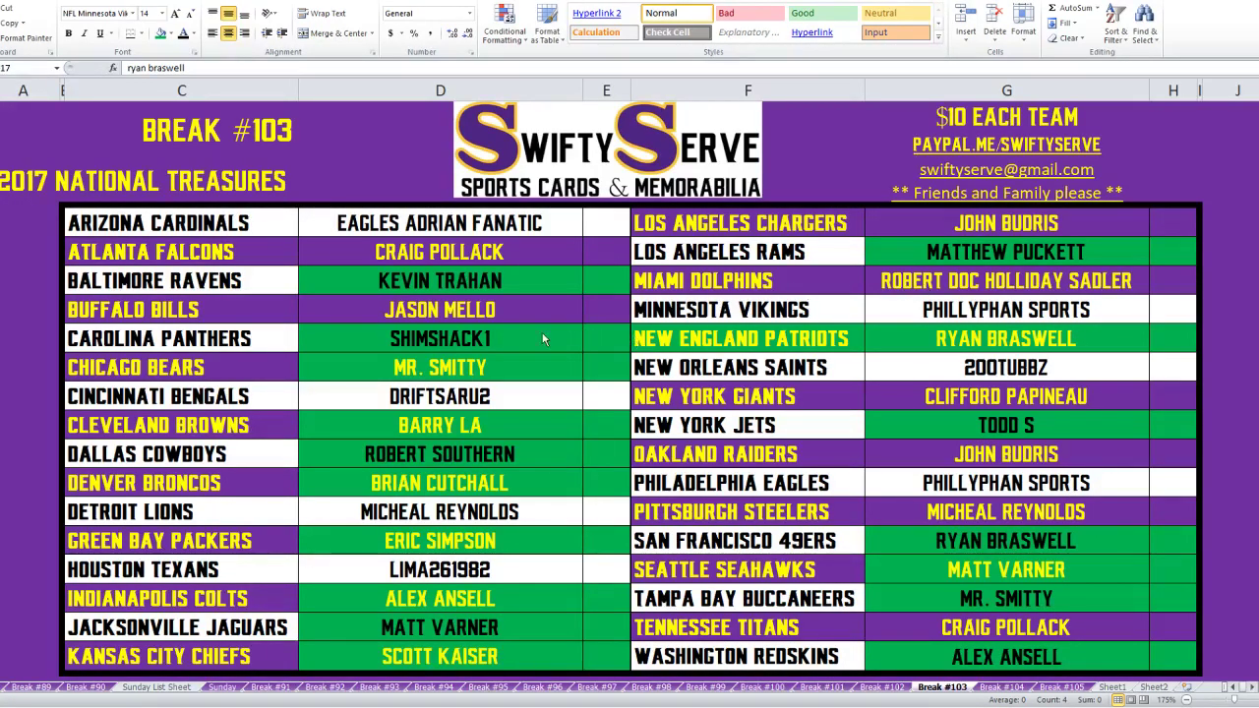
Fill six more buyers' cells green, including the Giants, Saints, Steelers and Lions buyers.
drag(531, 568, 598, 571)
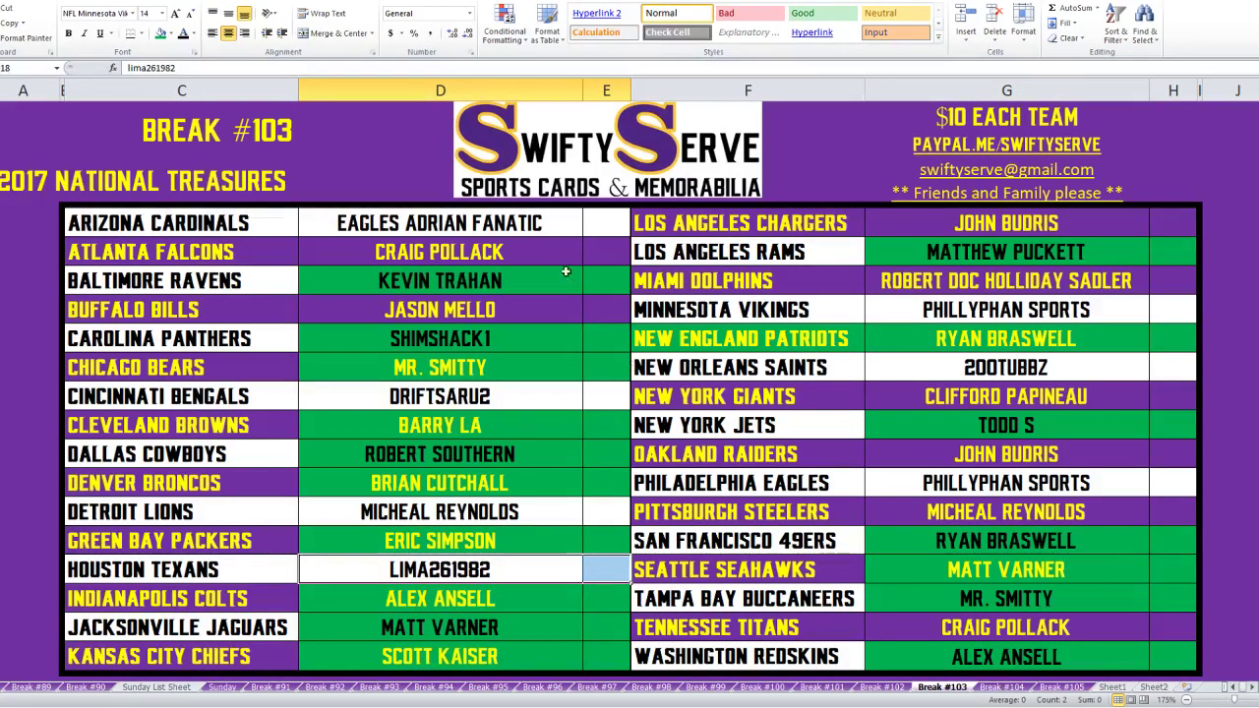
drag(541, 397, 586, 394)
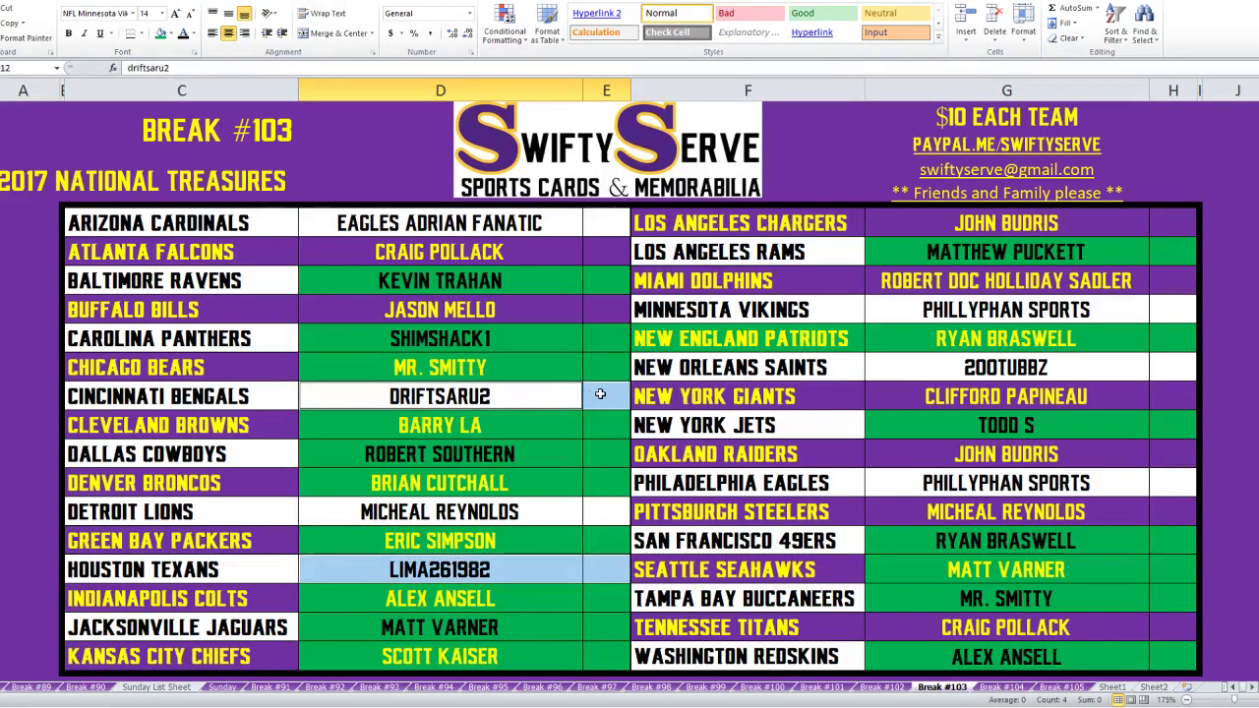
drag(1087, 396, 1156, 392)
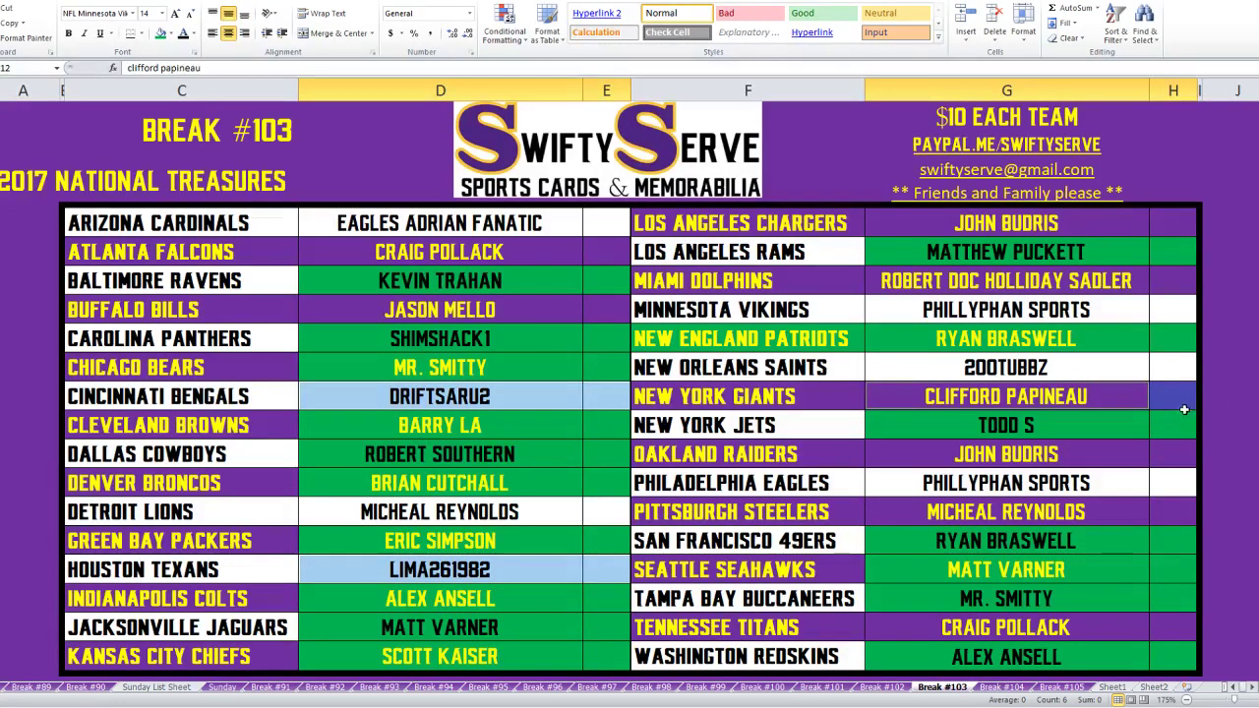
drag(1114, 505, 1161, 510)
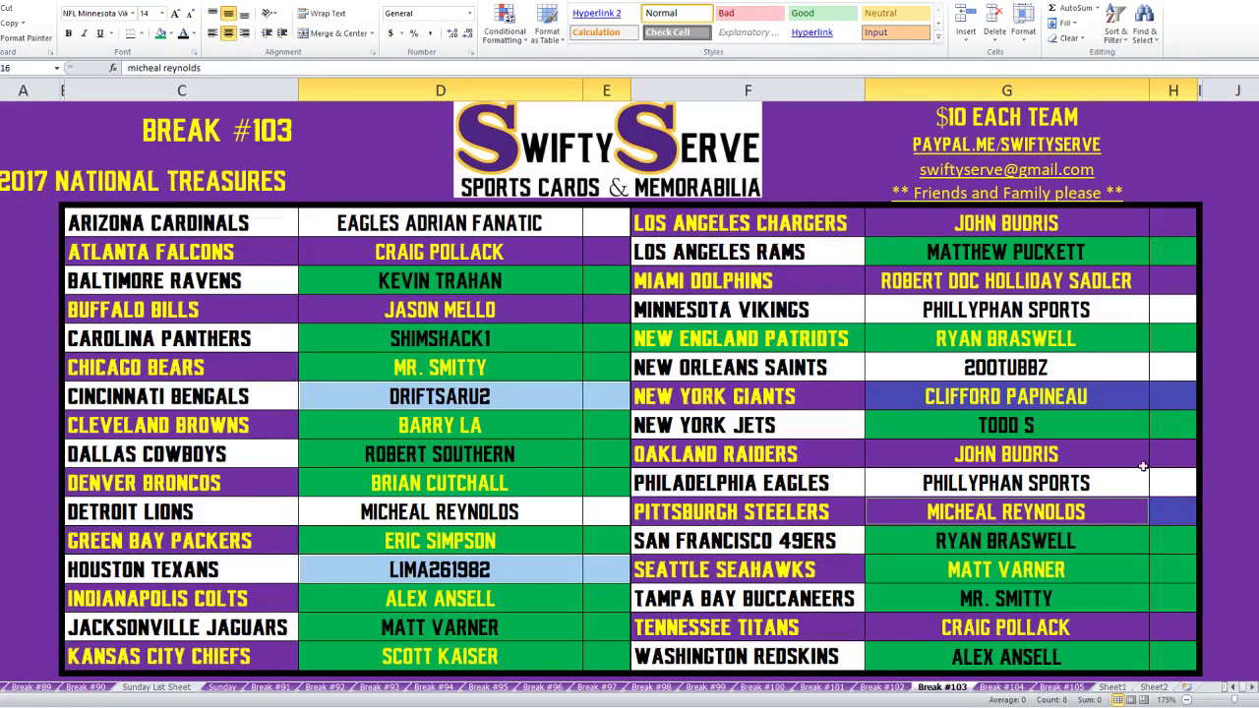
drag(1140, 370, 1166, 368)
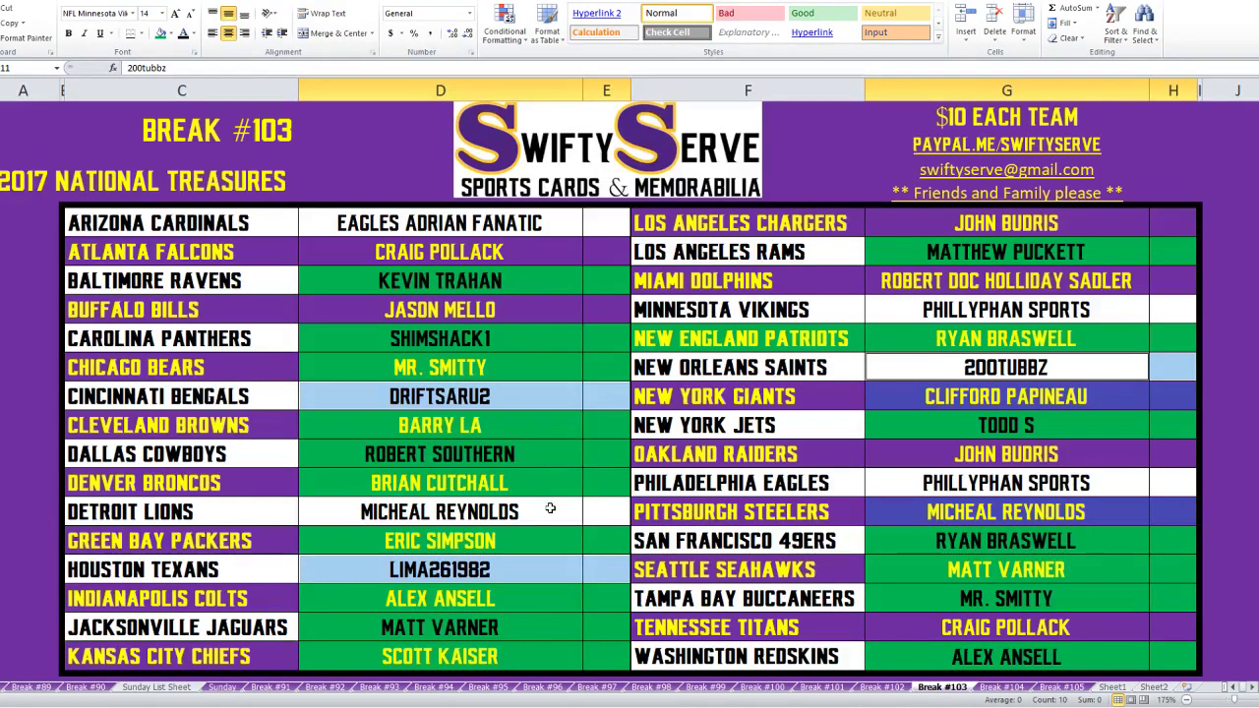
drag(550, 509, 611, 514)
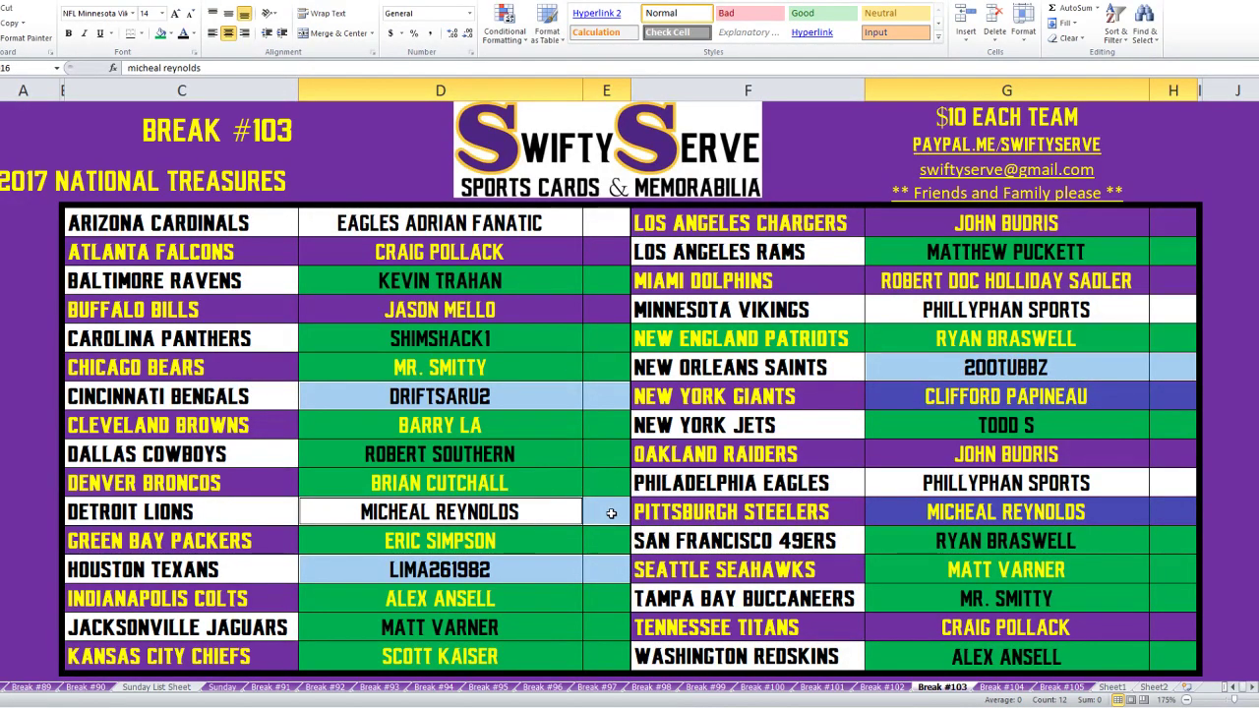
click(160, 33)
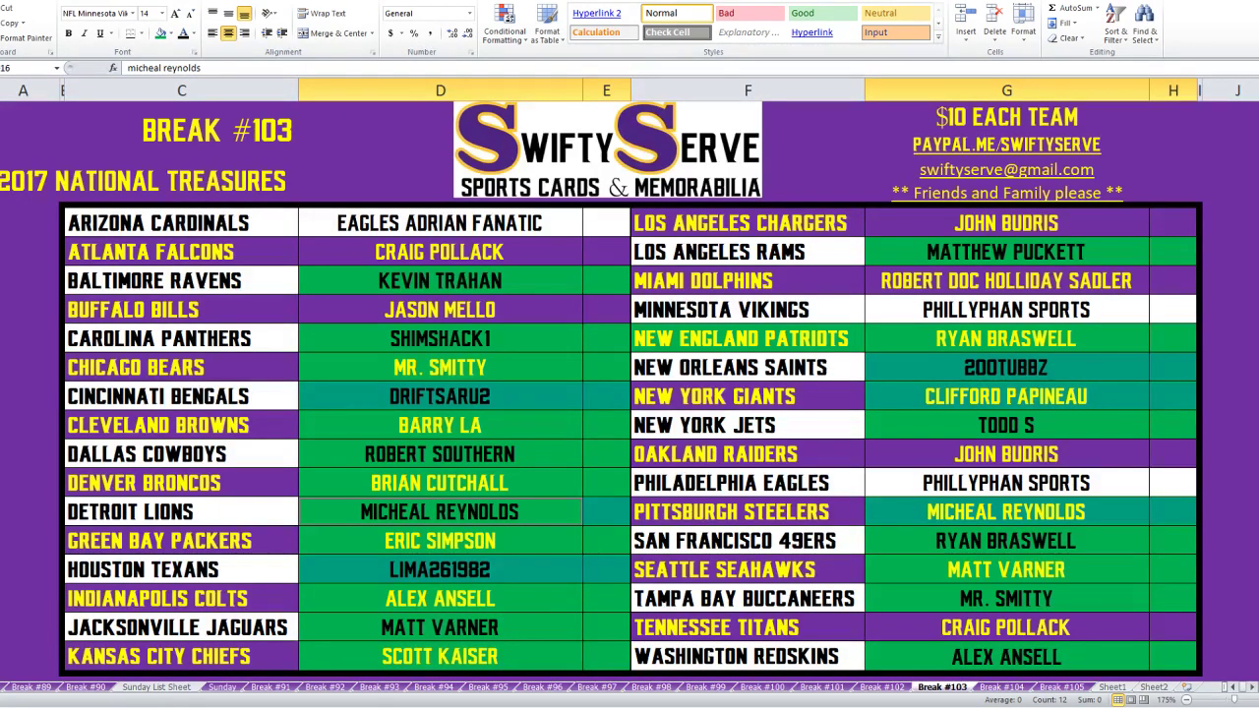
Fill the Vikings, Eagles and Dolphins buyer cells green.
drag(1104, 309, 1167, 309)
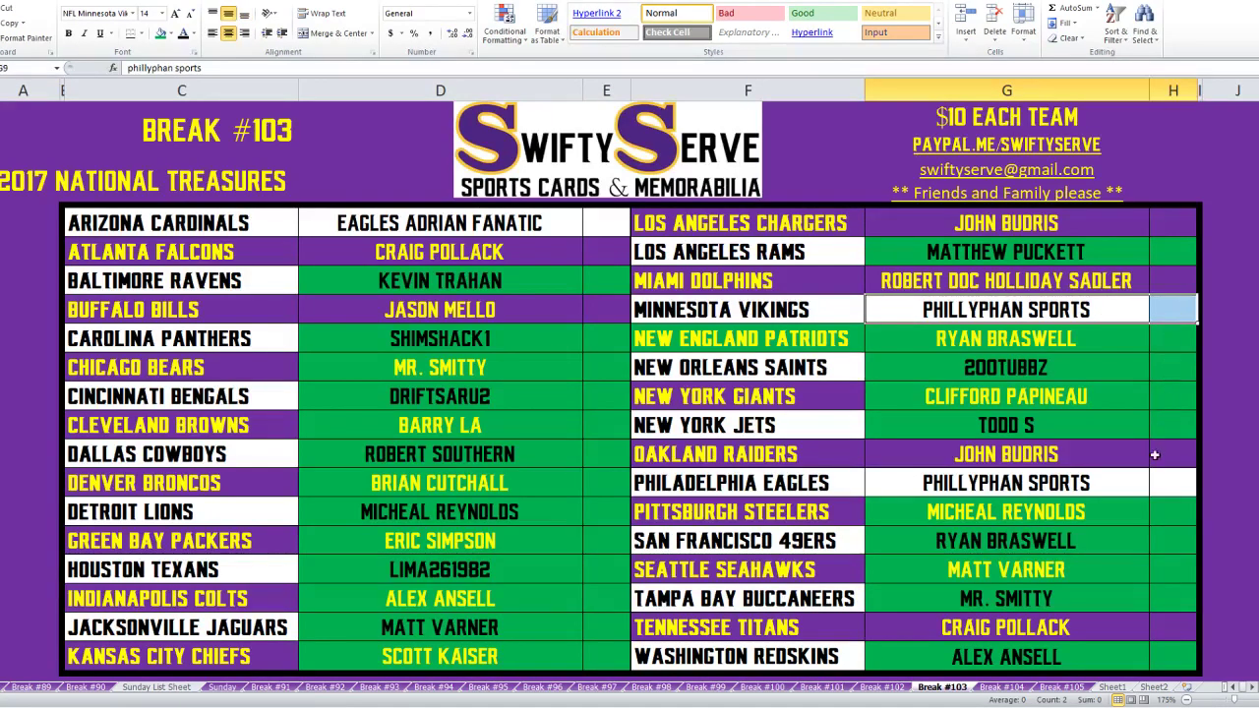
drag(1141, 489, 1168, 488)
drag(1121, 281, 1171, 280)
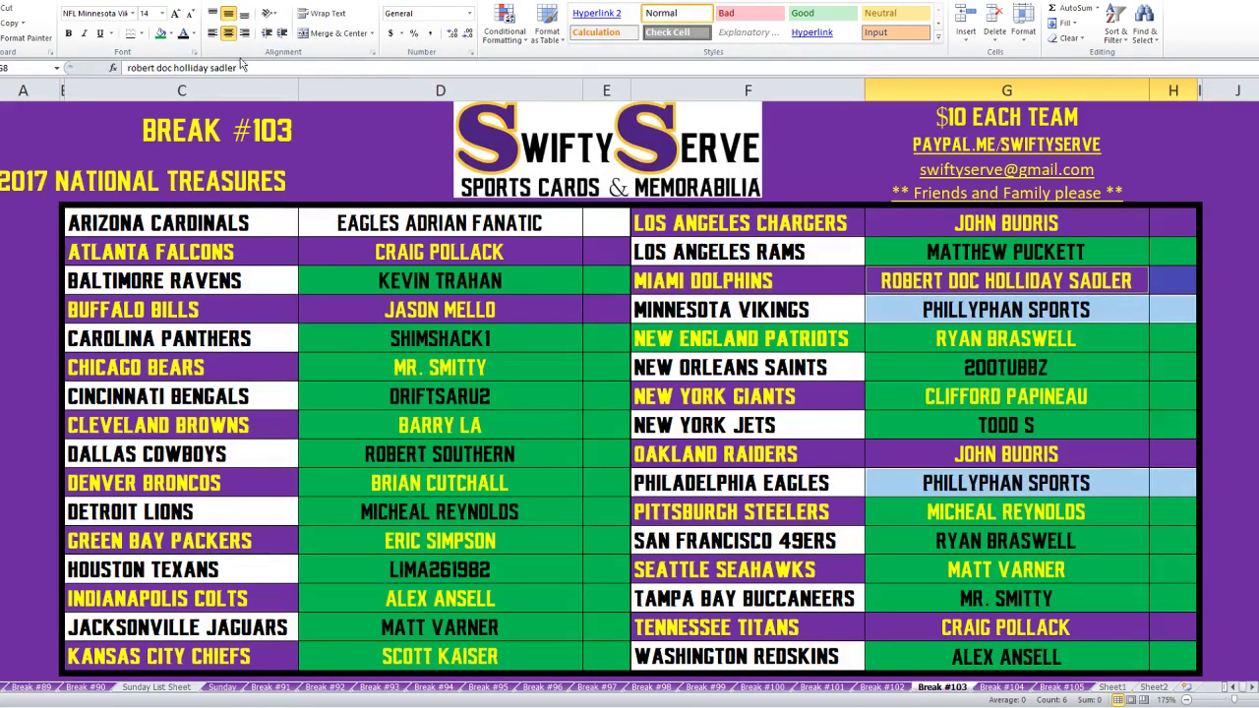
click(161, 34)
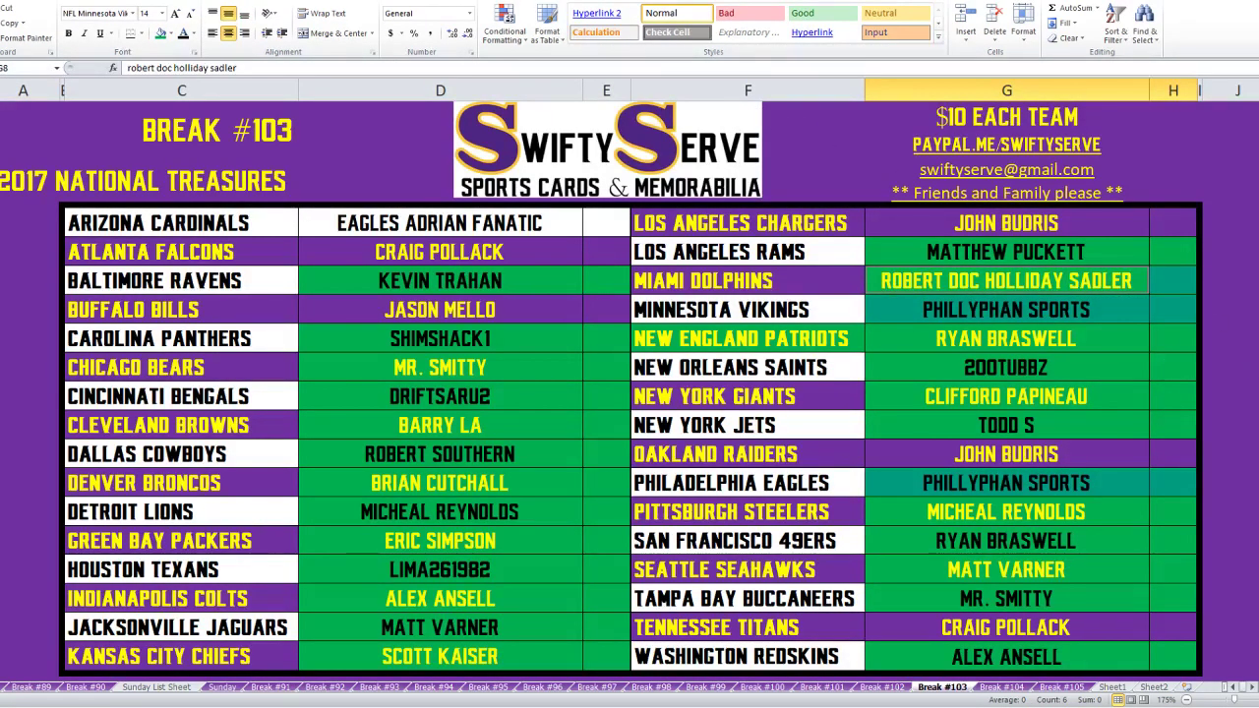
key(alt+Tab)
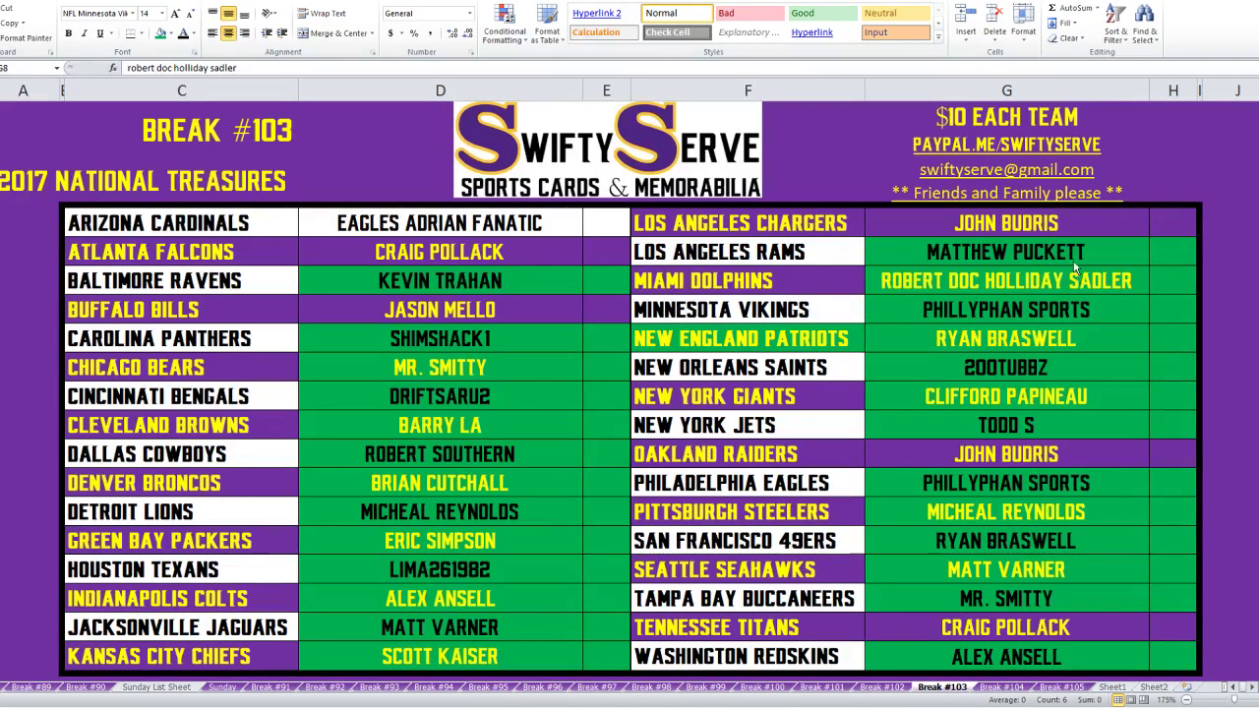
key(alt+Tab)
Fill the Chargers and Raiders buyer cells, then the Titans and Falcons buyer cells, green.
click(1145, 222)
ctrl+click(1141, 455)
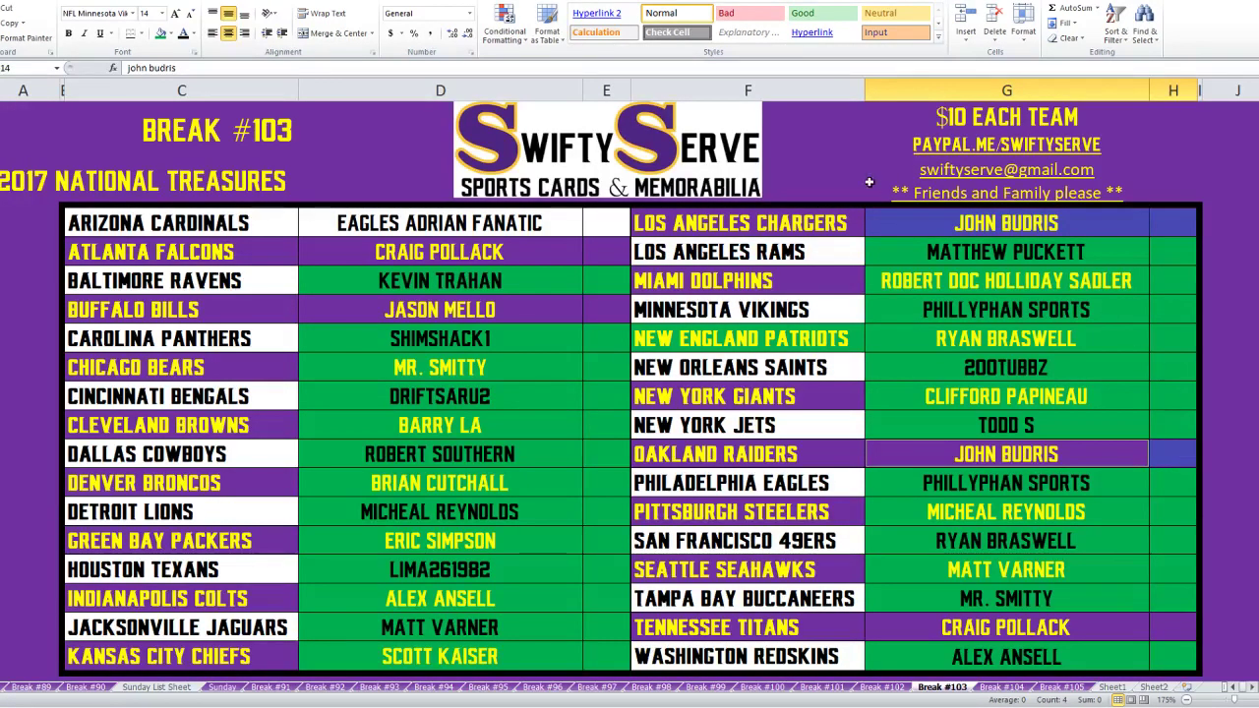
click(160, 33)
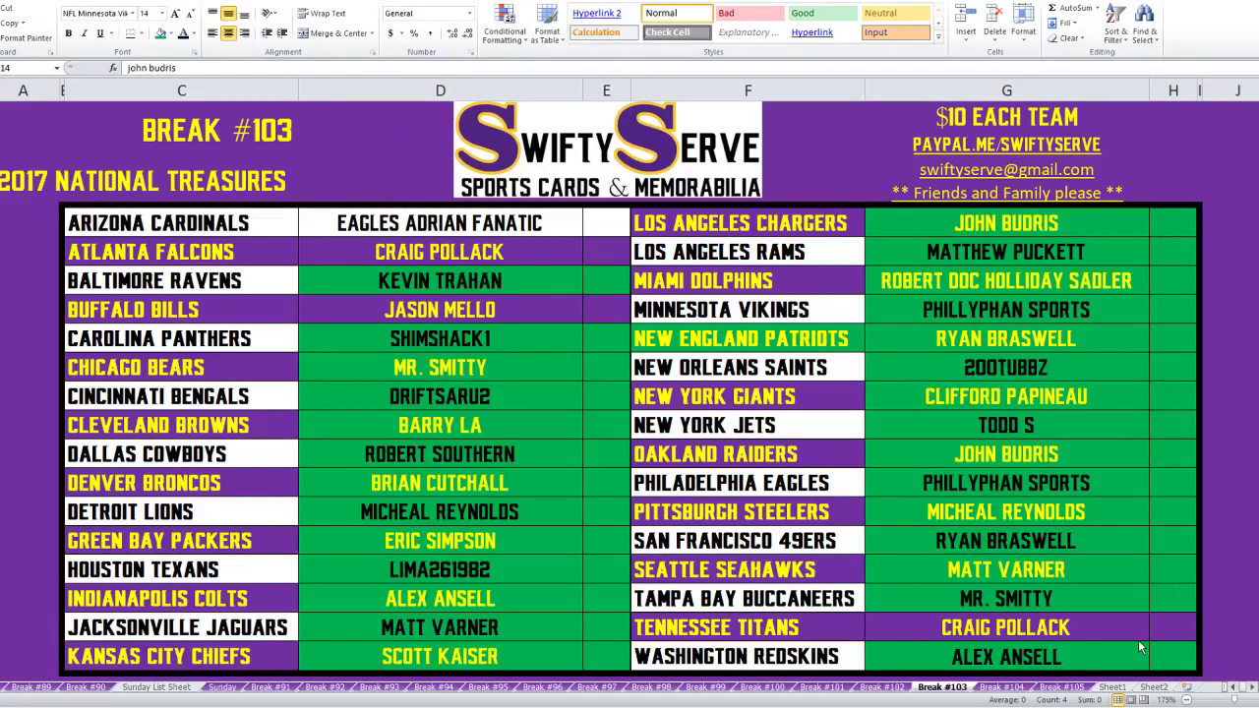
drag(1133, 641, 1149, 616)
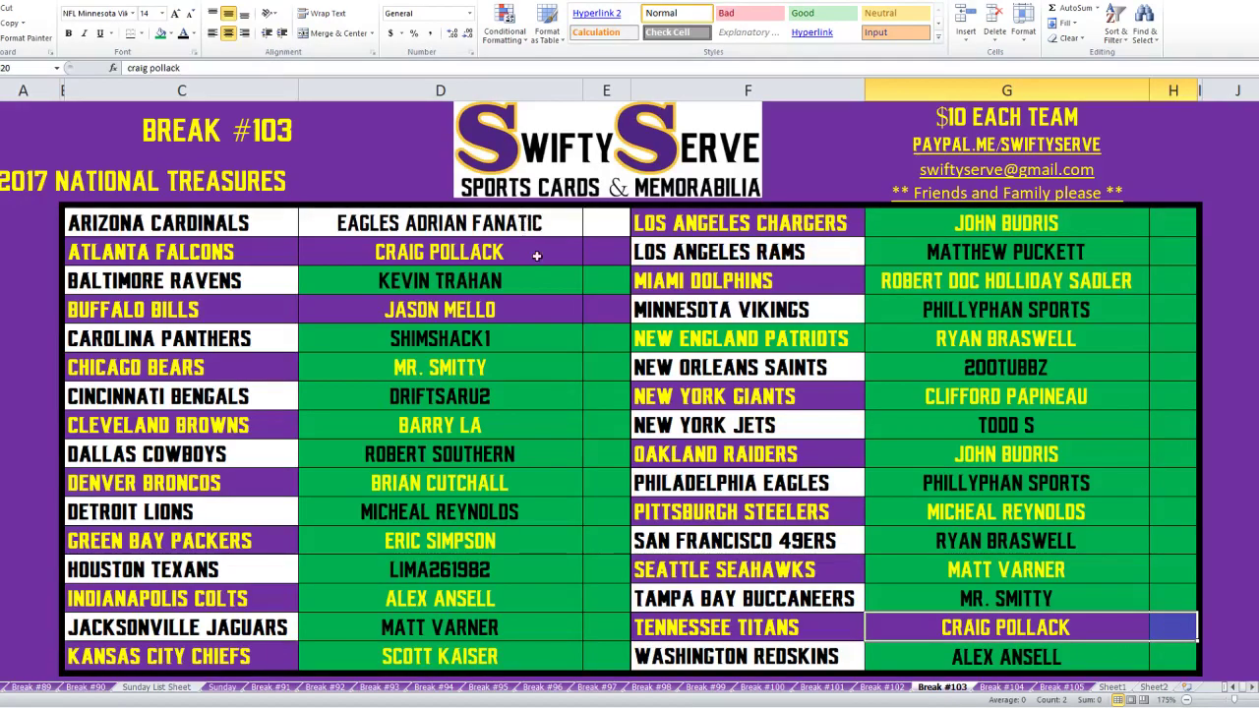
ctrl+click(537, 256)
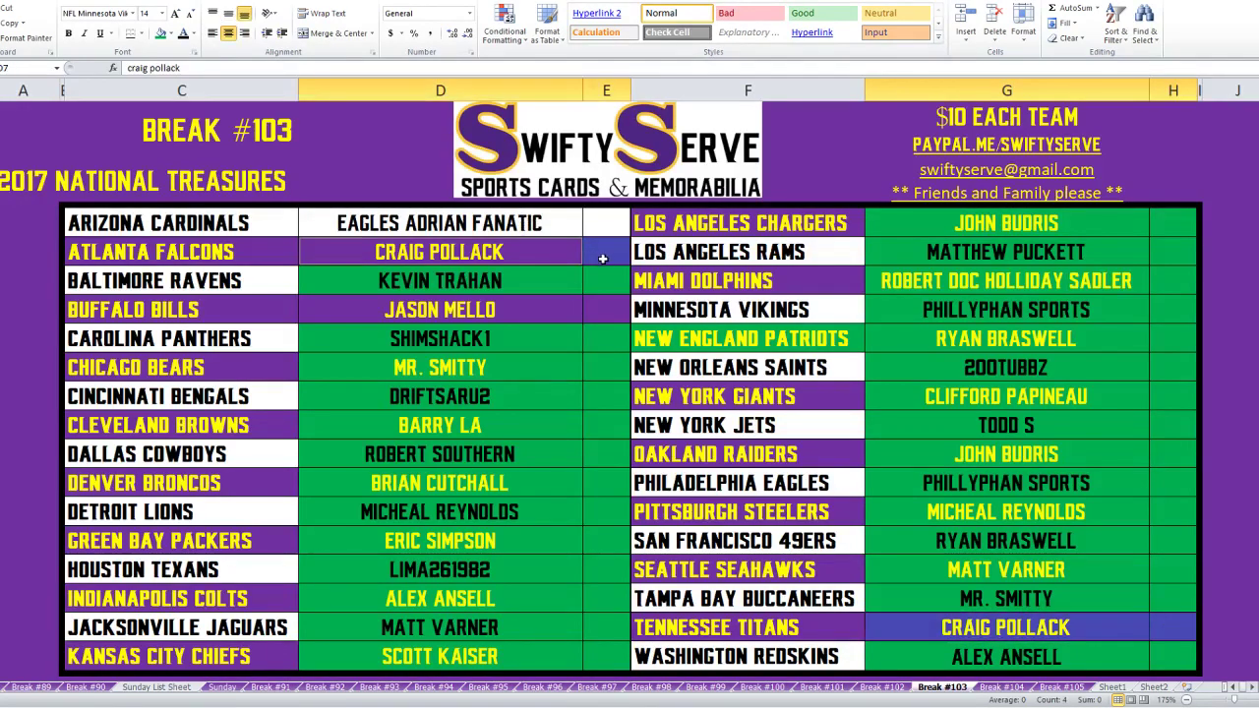
click(168, 34)
click(159, 38)
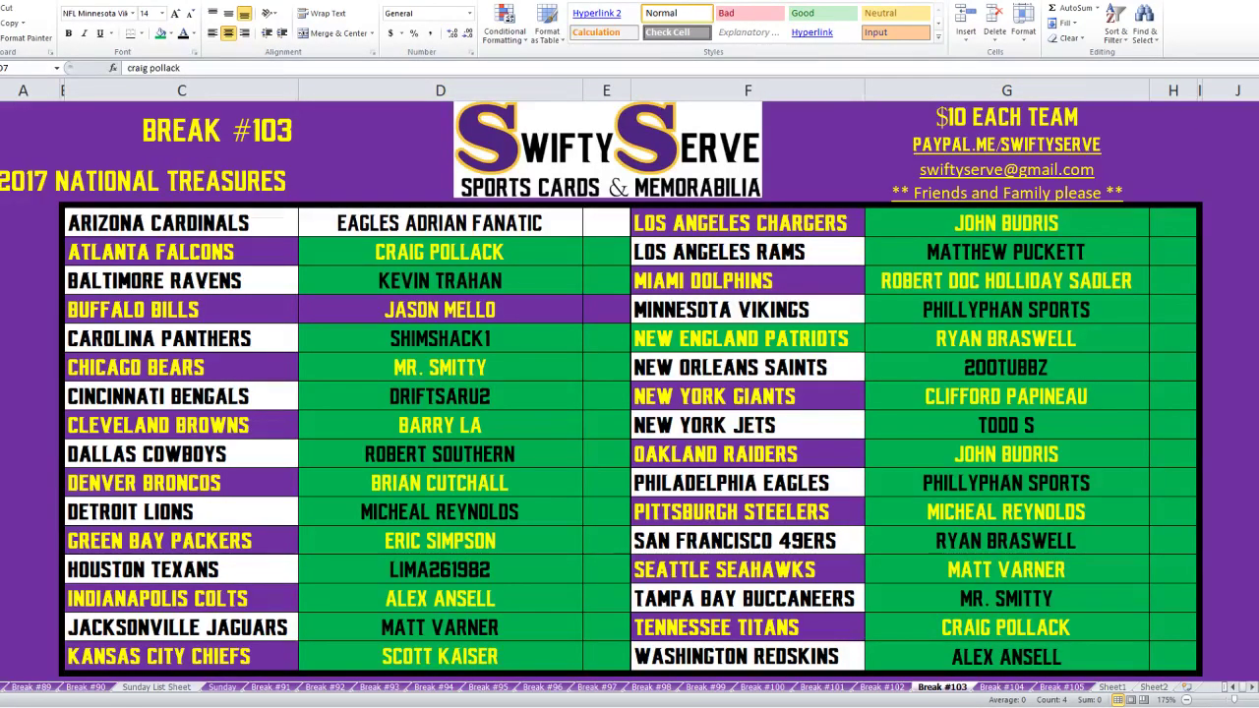
Fill the last remaining column D buyer cell green.
click(546, 309)
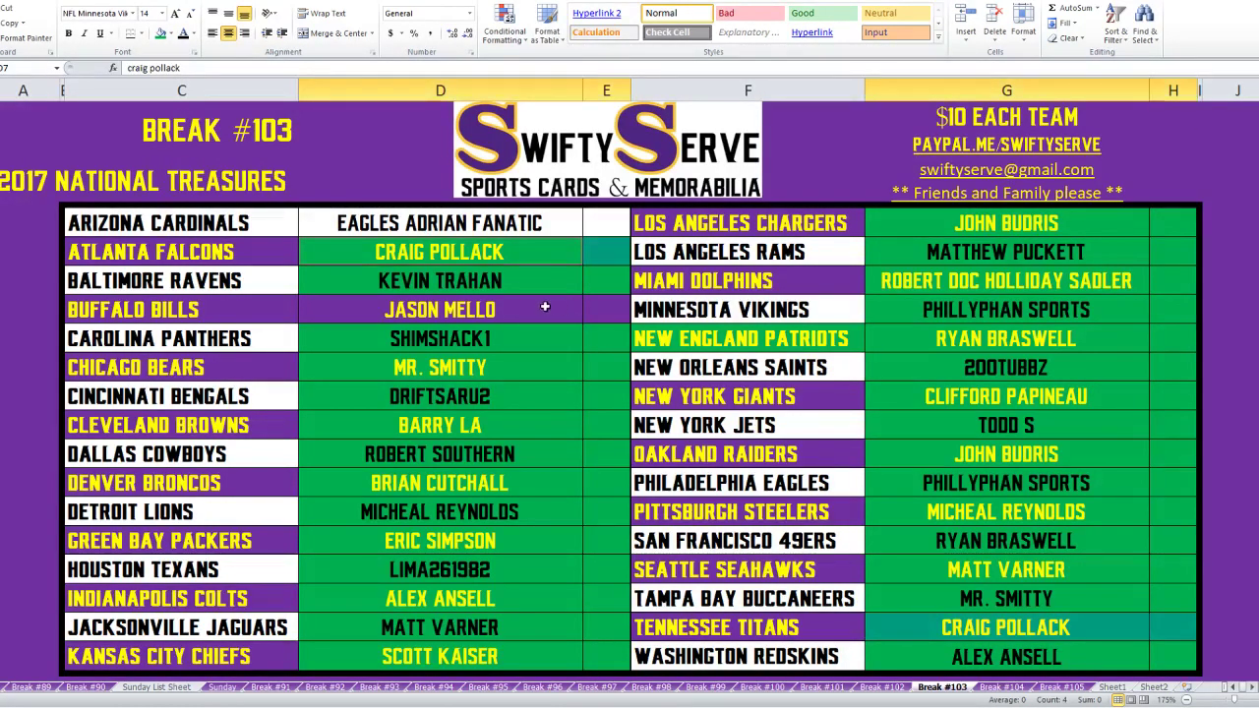
click(161, 33)
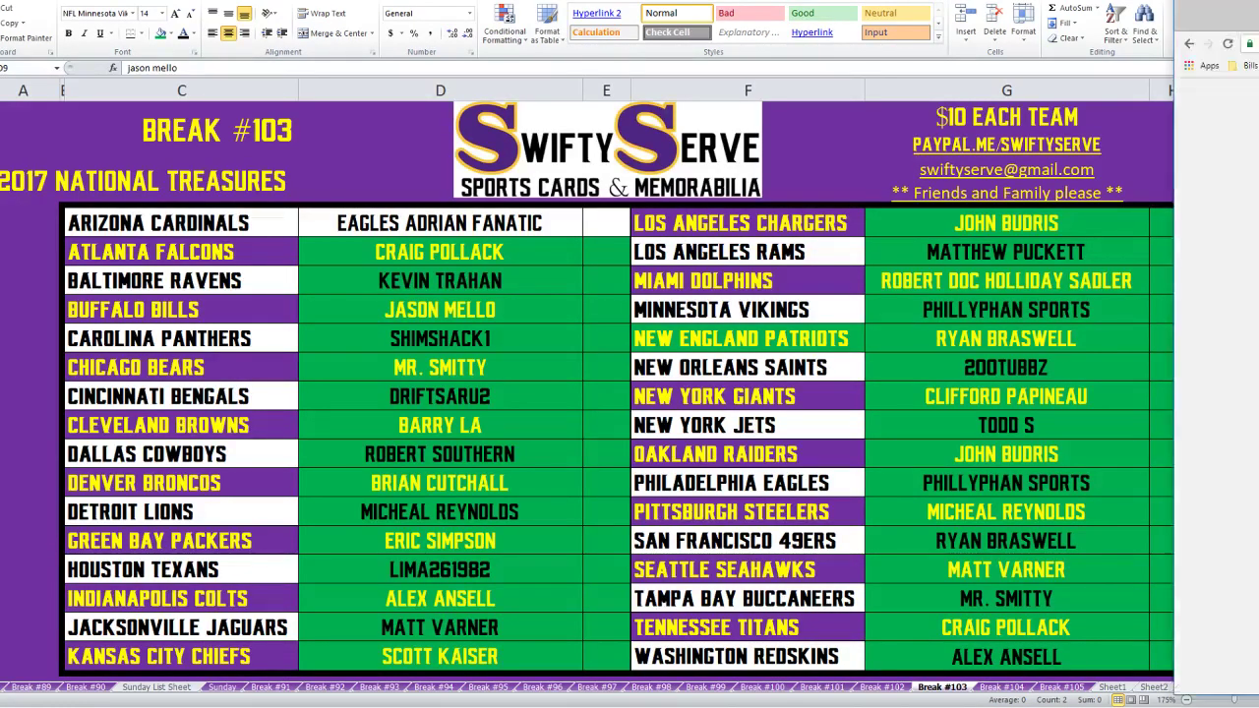
key(alt+Tab)
Select the break announcement and buyers' replies in the live chat, then scroll to the newest messages.
drag(1050, 427, 1055, 379)
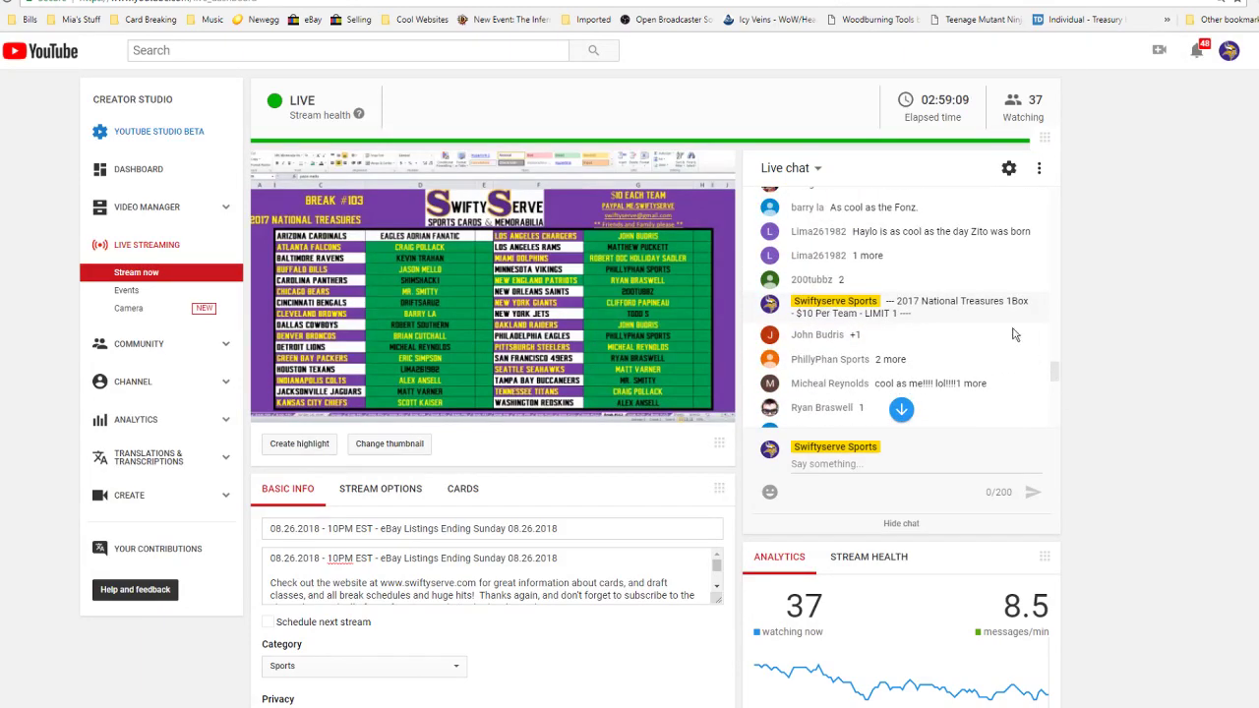
scroll(942, 295, down, 1)
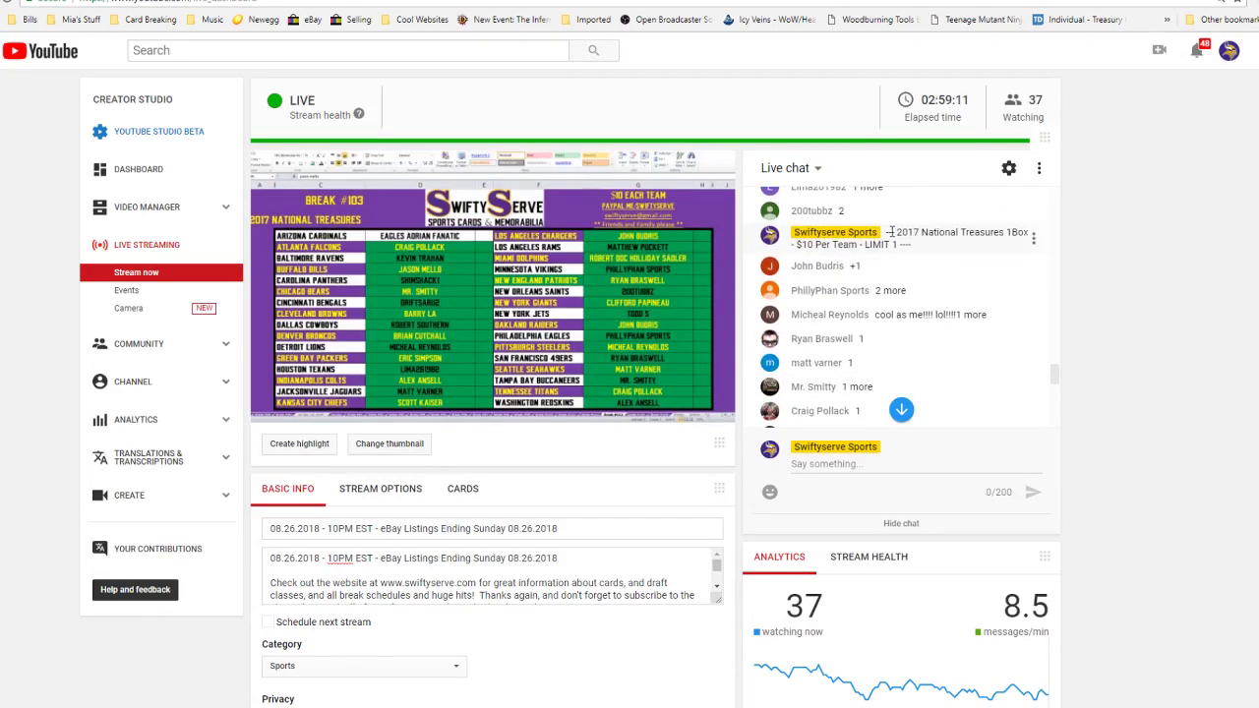
drag(890, 232, 925, 308)
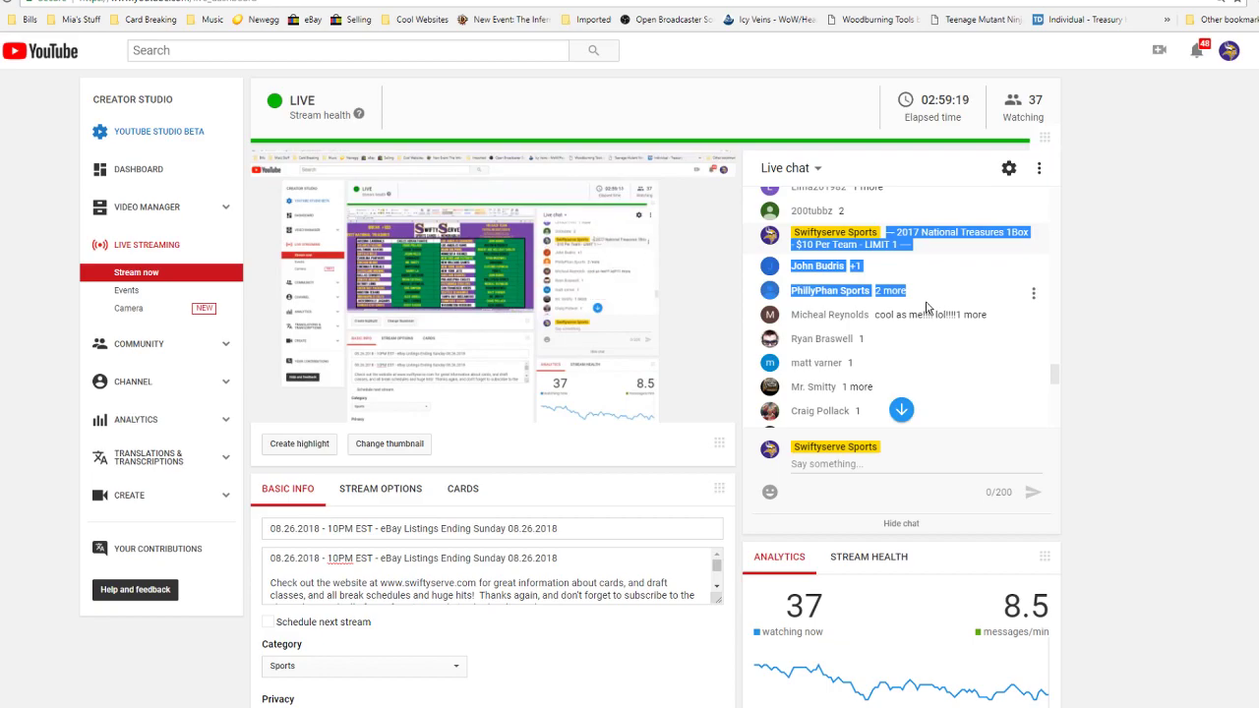
drag(926, 308, 859, 344)
scroll(866, 349, down, 1)
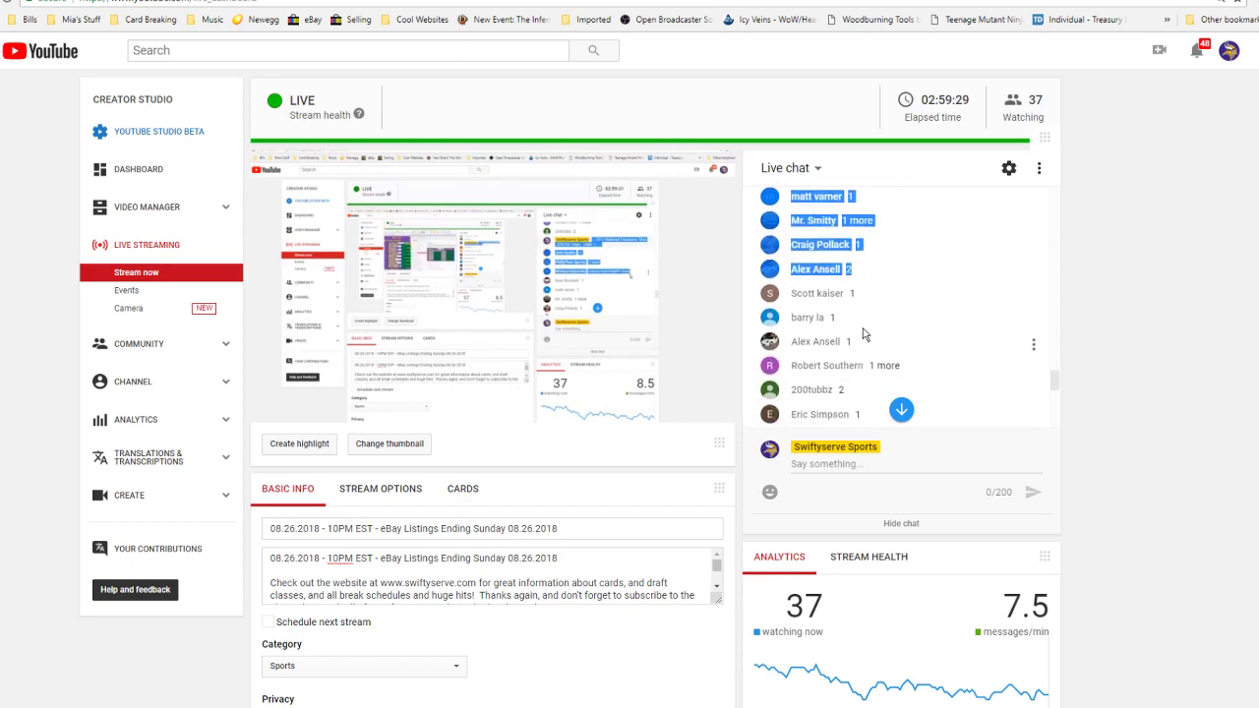
scroll(890, 313, down, 1)
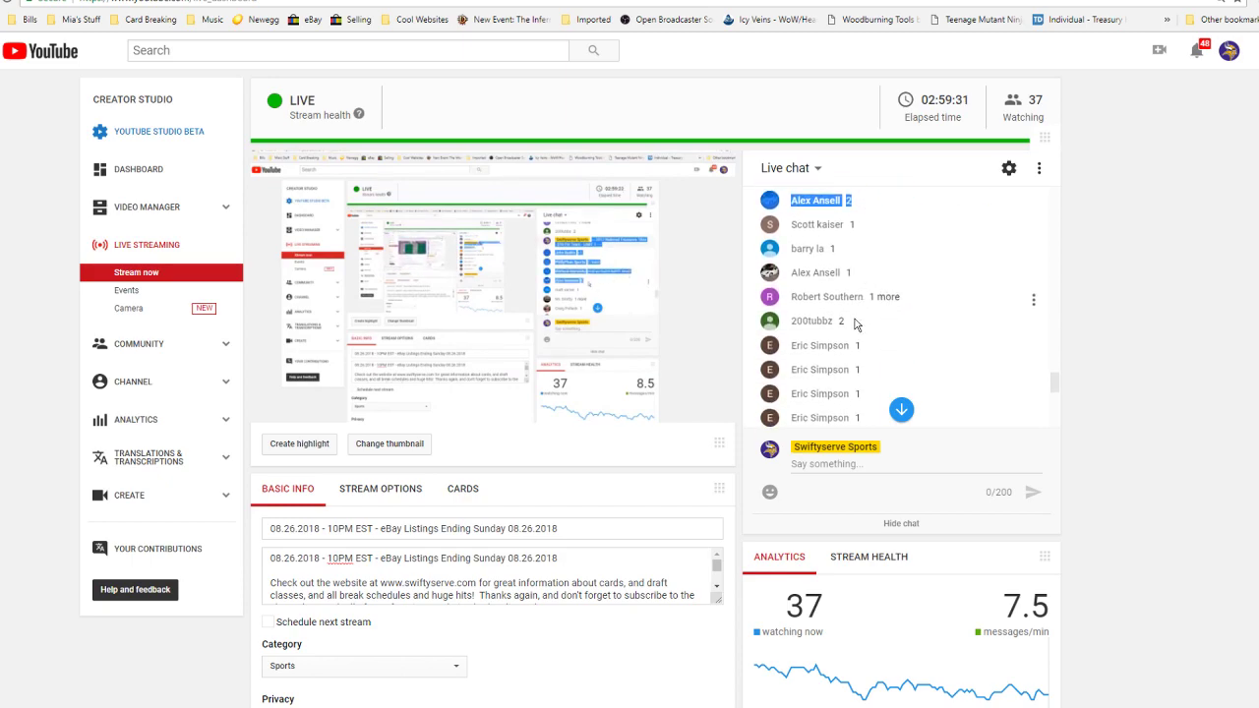
scroll(863, 362, down, 2)
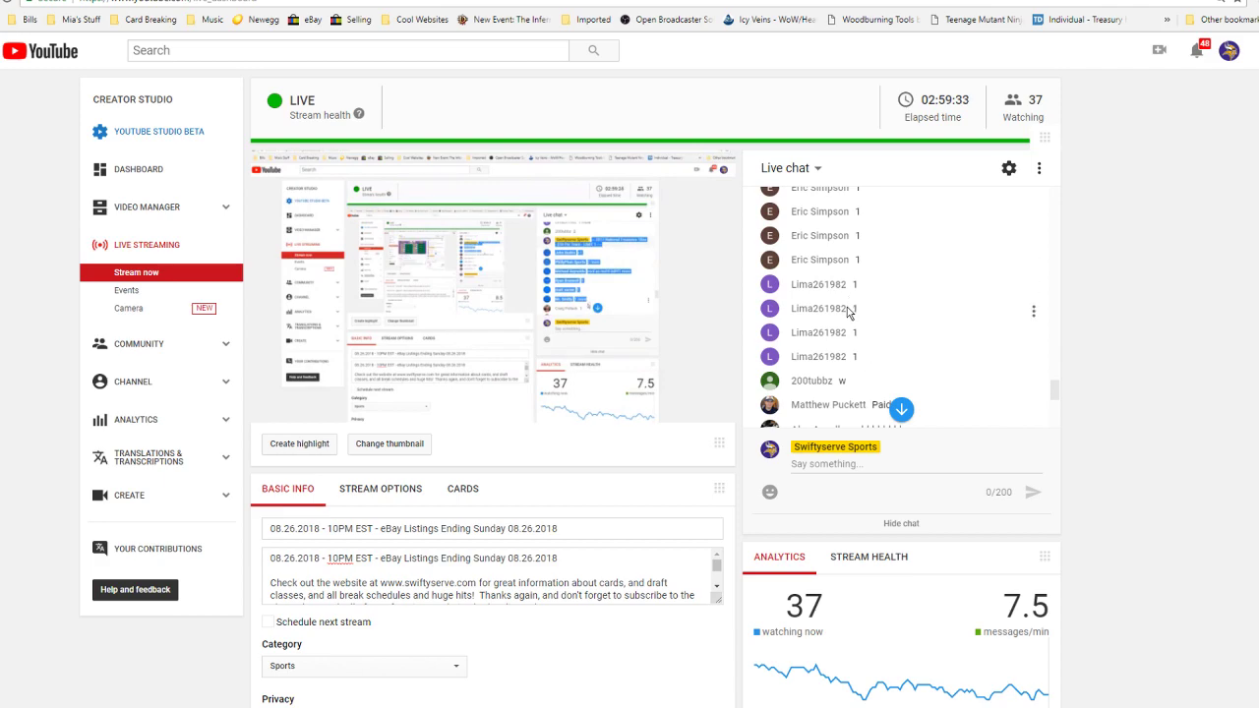
scroll(854, 313, down, 2)
scroll(987, 285, down, 2)
scroll(987, 286, down, 4)
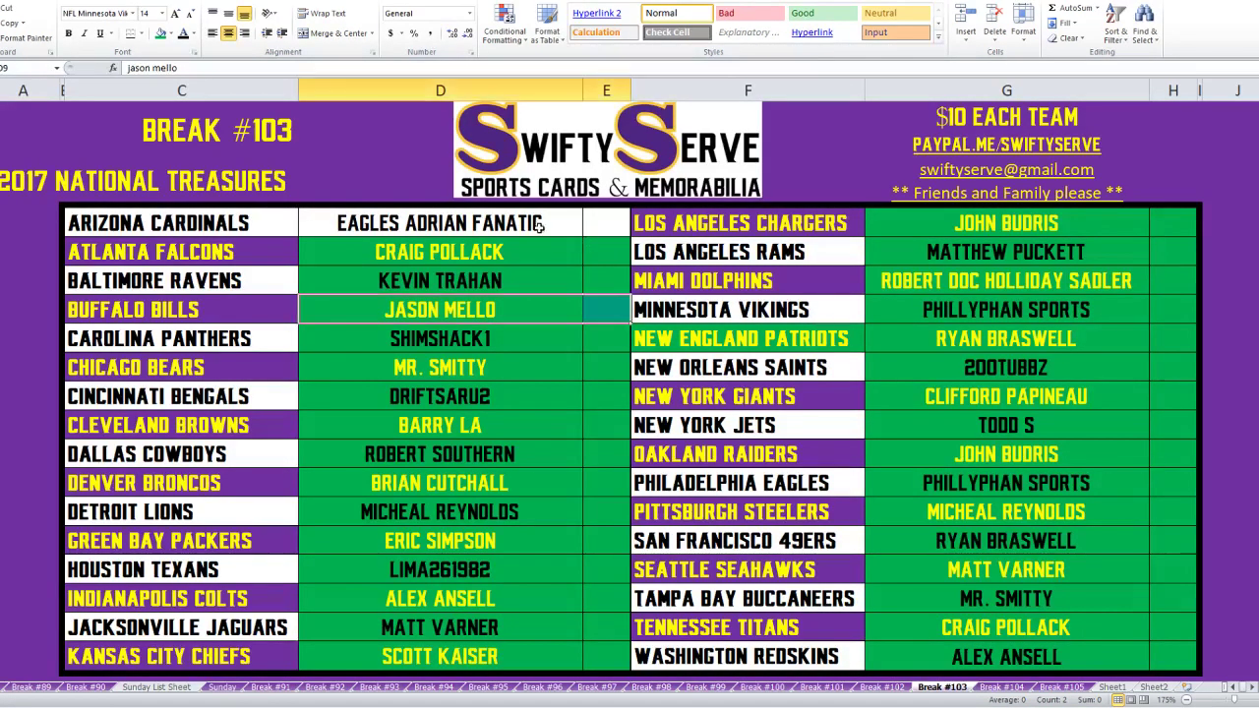
Fill the Arizona Cardinals buyer cells D6:E6 green.
drag(439, 222, 605, 222)
click(164, 35)
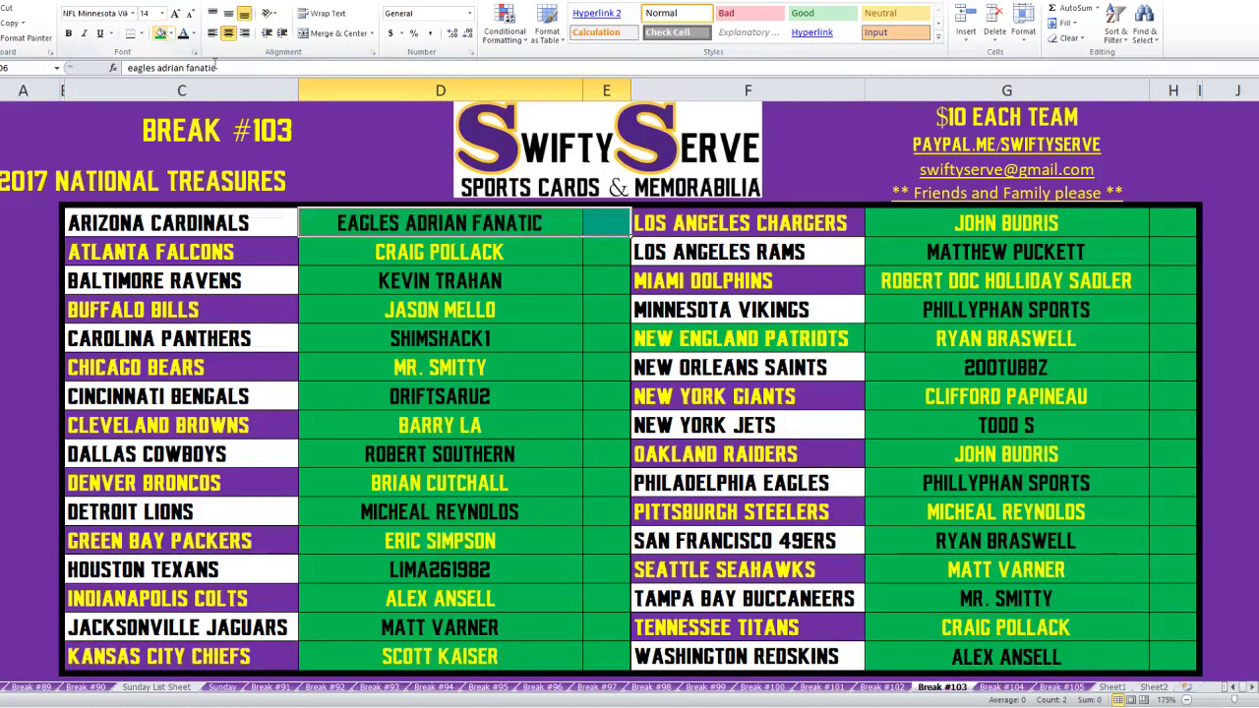
click(817, 364)
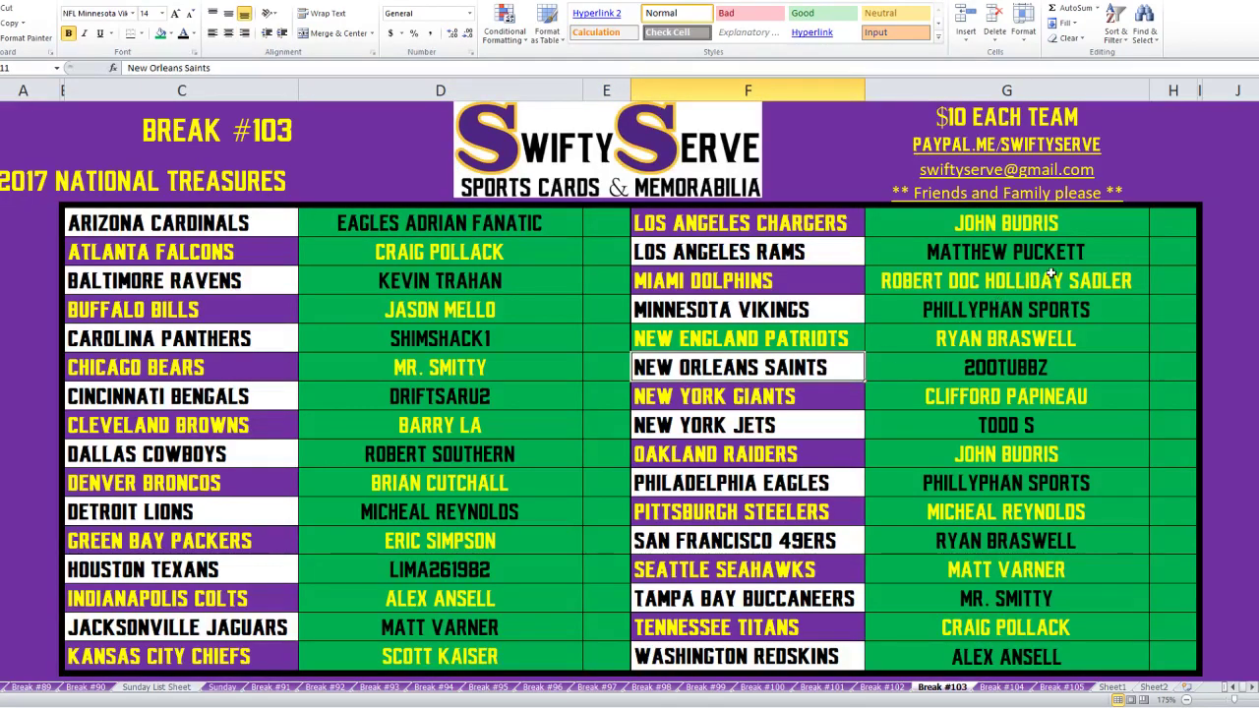
Copy the 16 column D buyer names into RANDOM.ORG's List Randomizer box.
drag(540, 224, 538, 646)
key(ctrl+c)
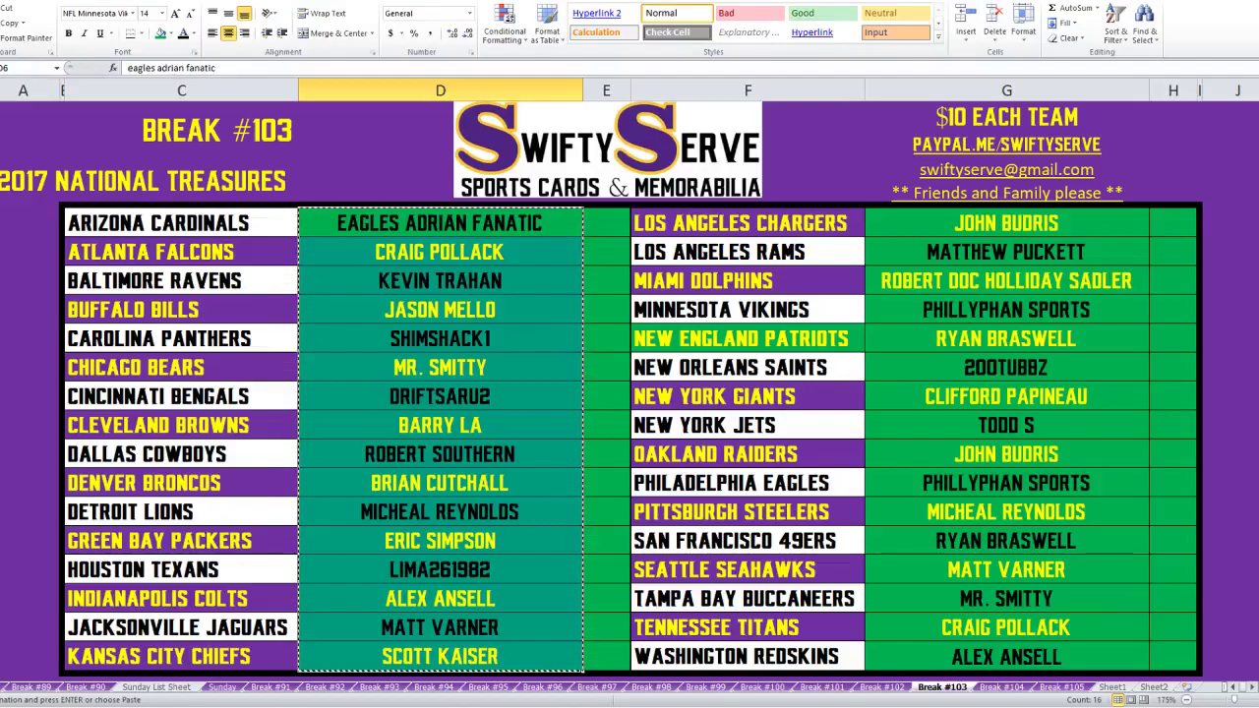
key(alt+Tab)
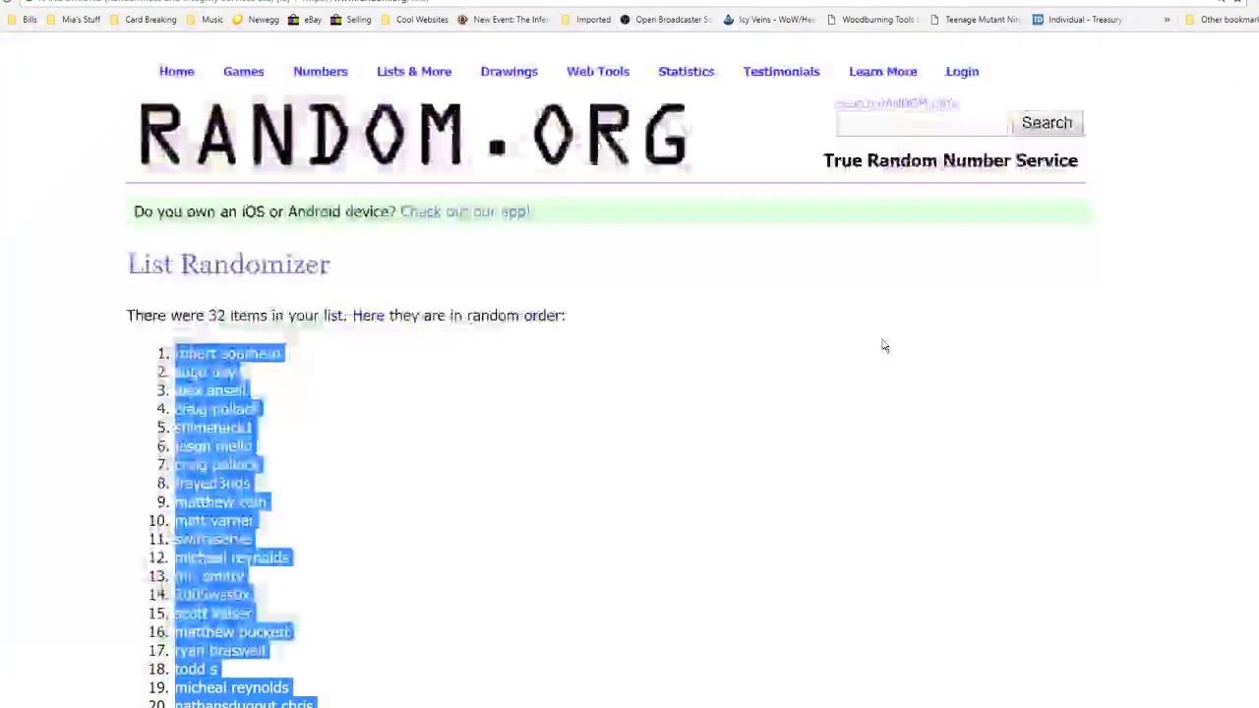
mouse_move(414, 71)
click(442, 95)
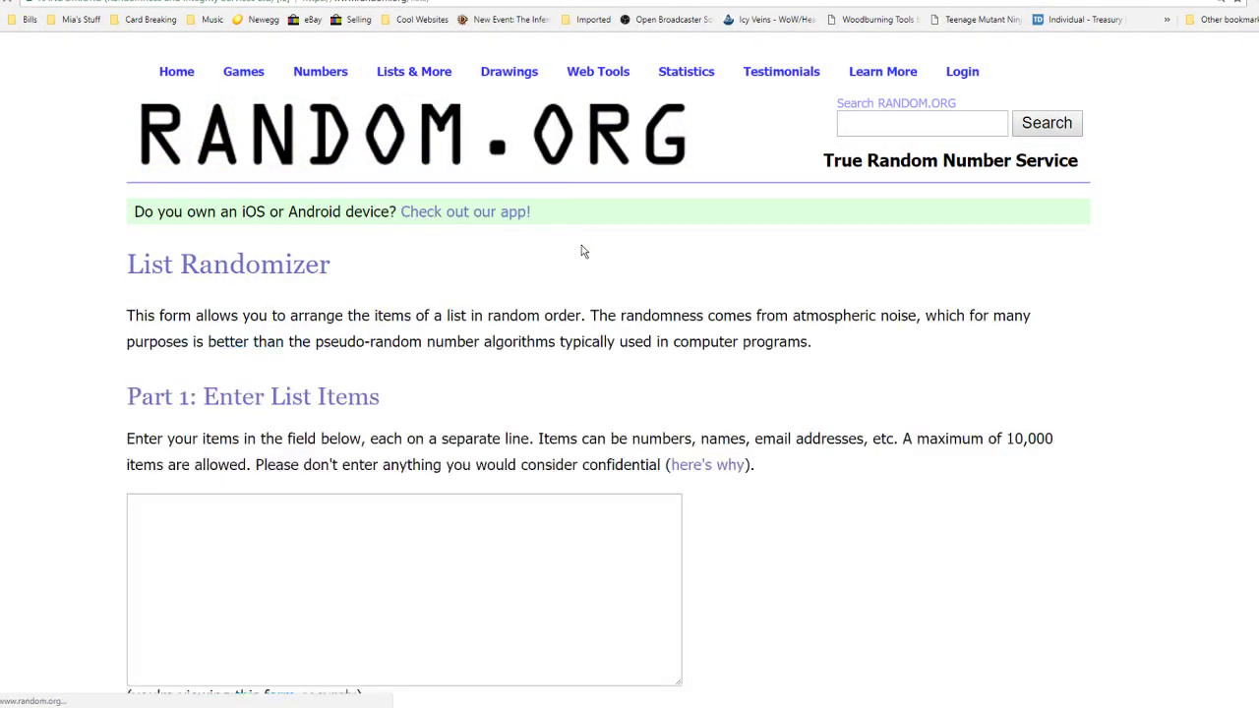
scroll(426, 401, down, 2)
click(426, 402)
key(ctrl+v)
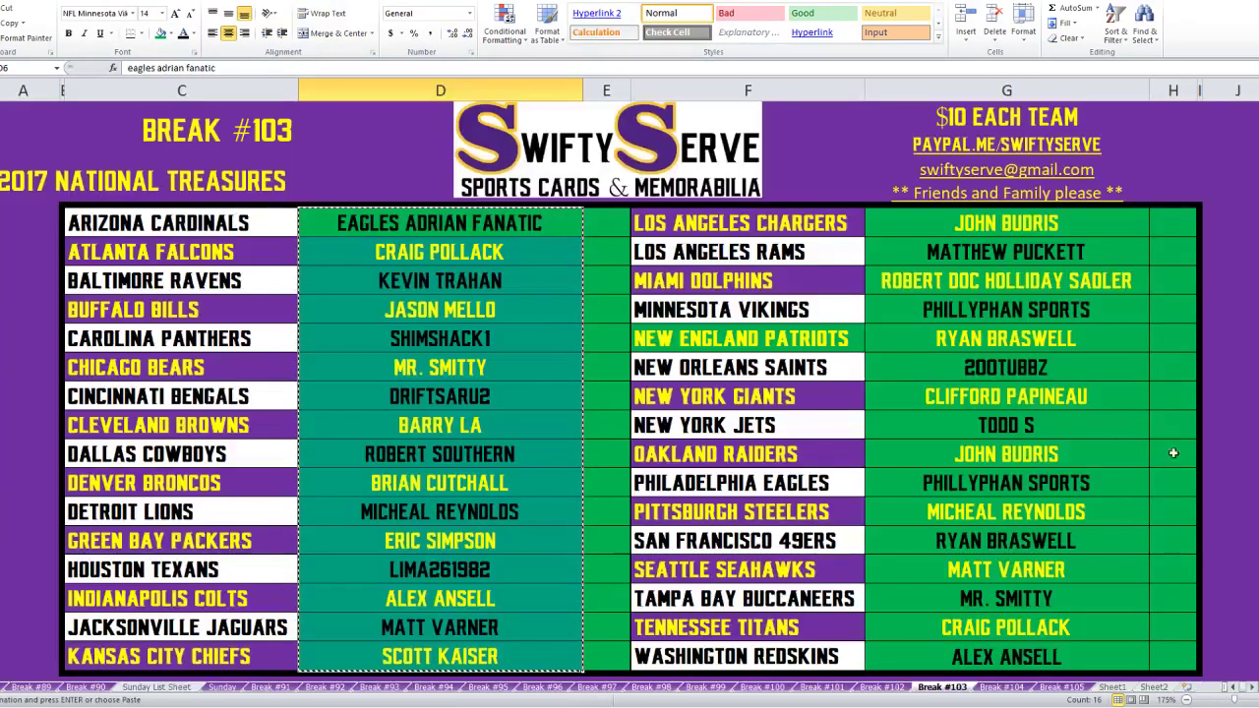
Append the 16 column G buyer names to the randomizer list.
drag(1013, 222, 1093, 649)
key(ctrl+c)
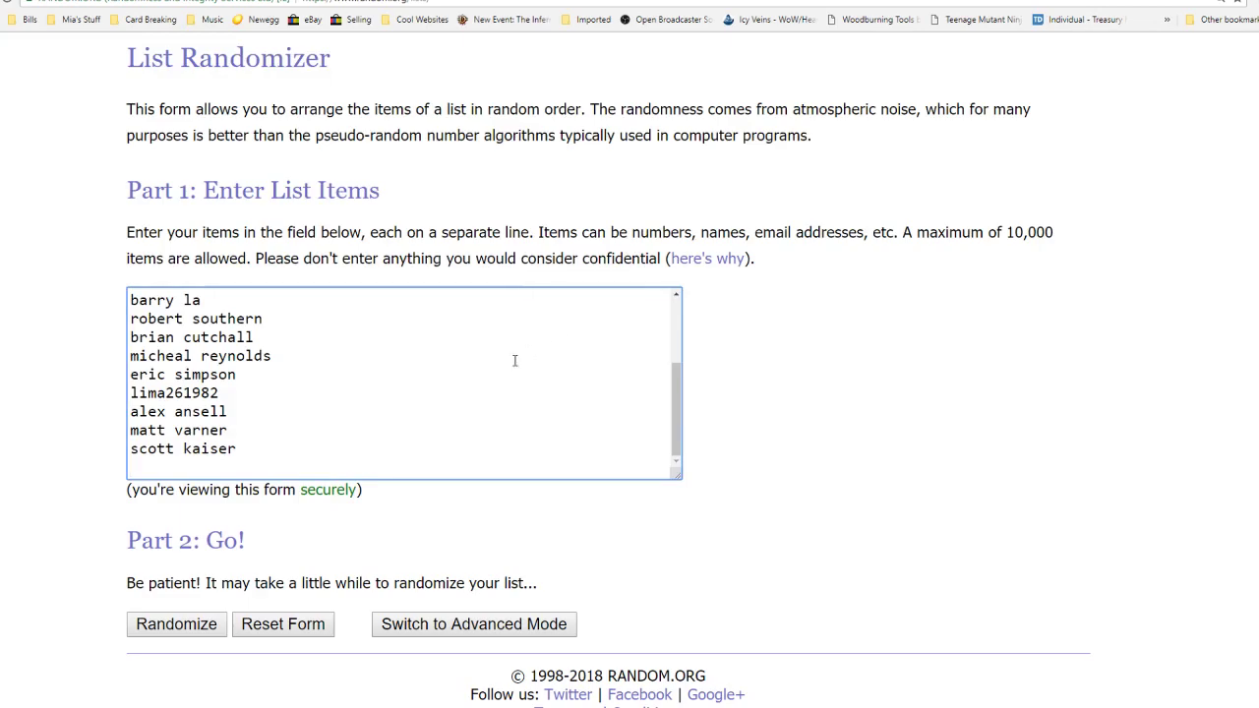
key(ctrl+v)
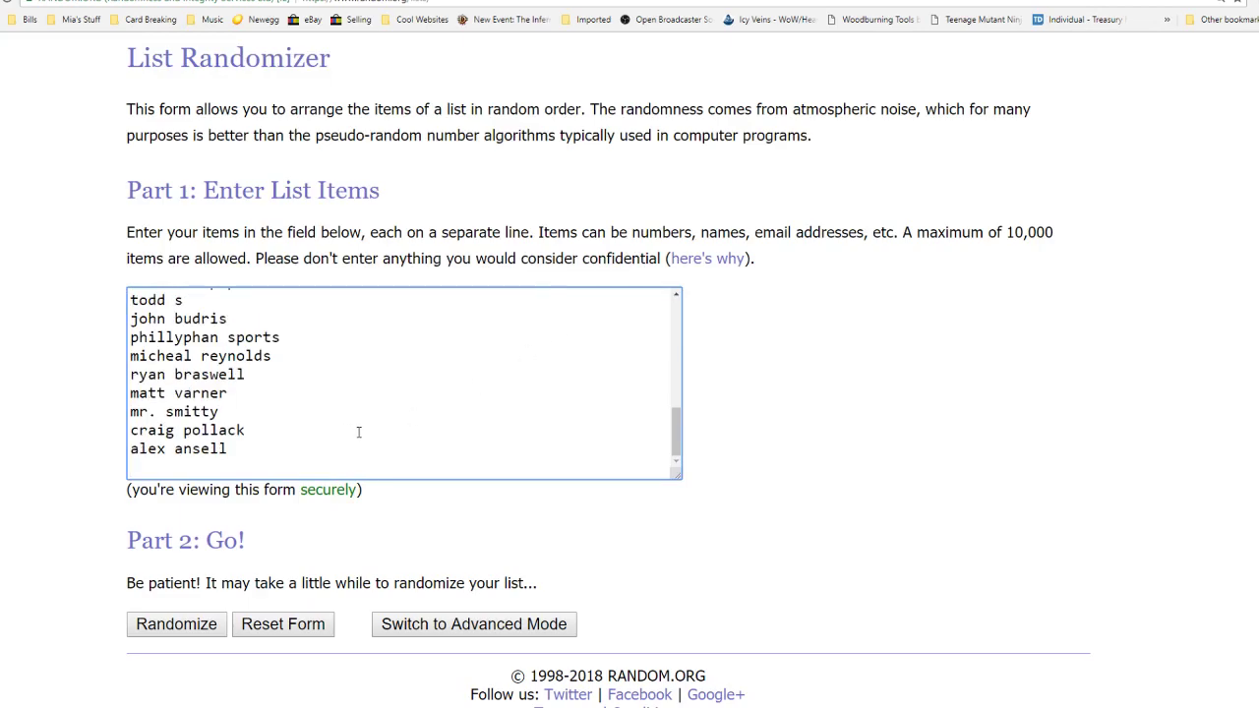
Trim the trailing blank line and shuffle the 32-name buyer list five times in Random.org.
key(BackSpace)
scroll(301, 416, up, 10)
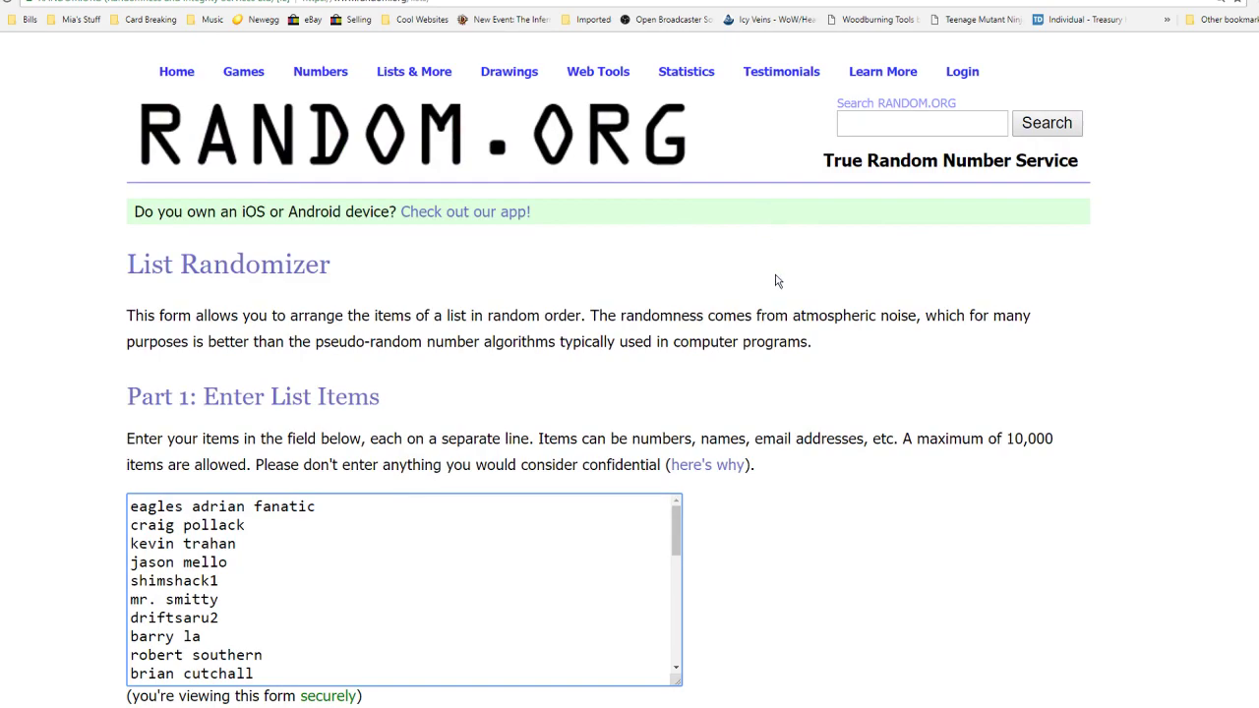
scroll(775, 281, down, 2)
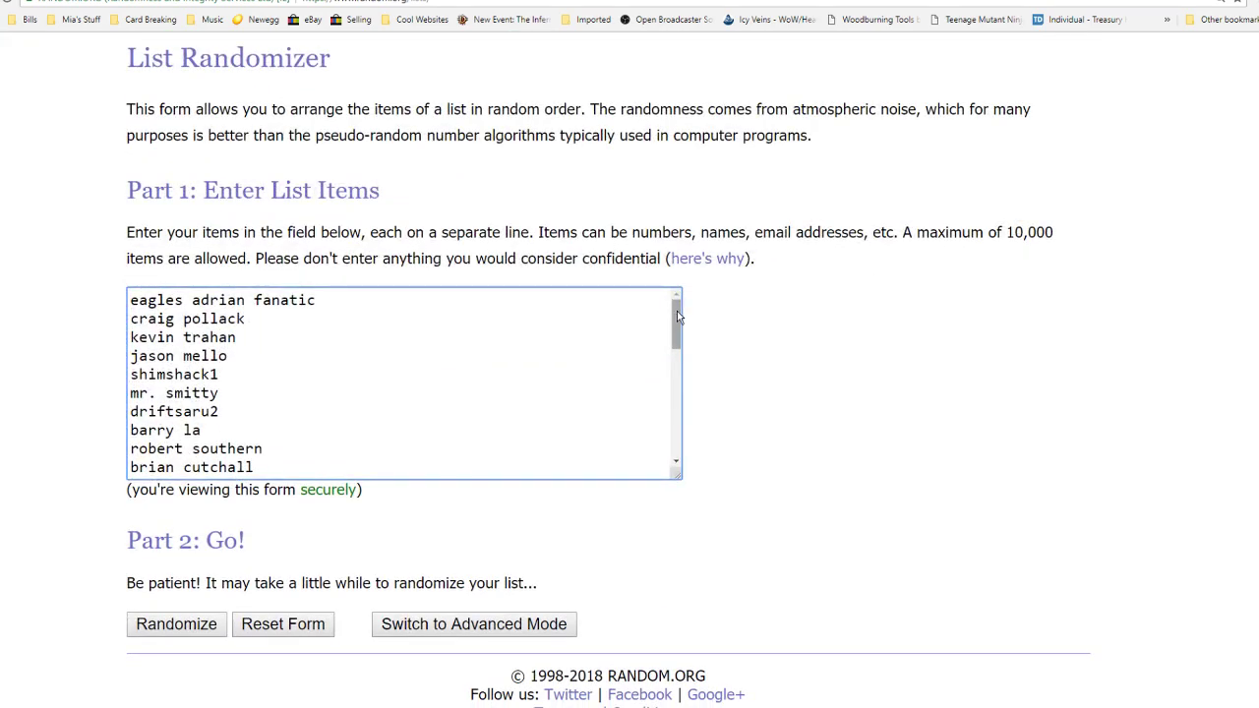
click(181, 626)
scroll(180, 632, down, 5)
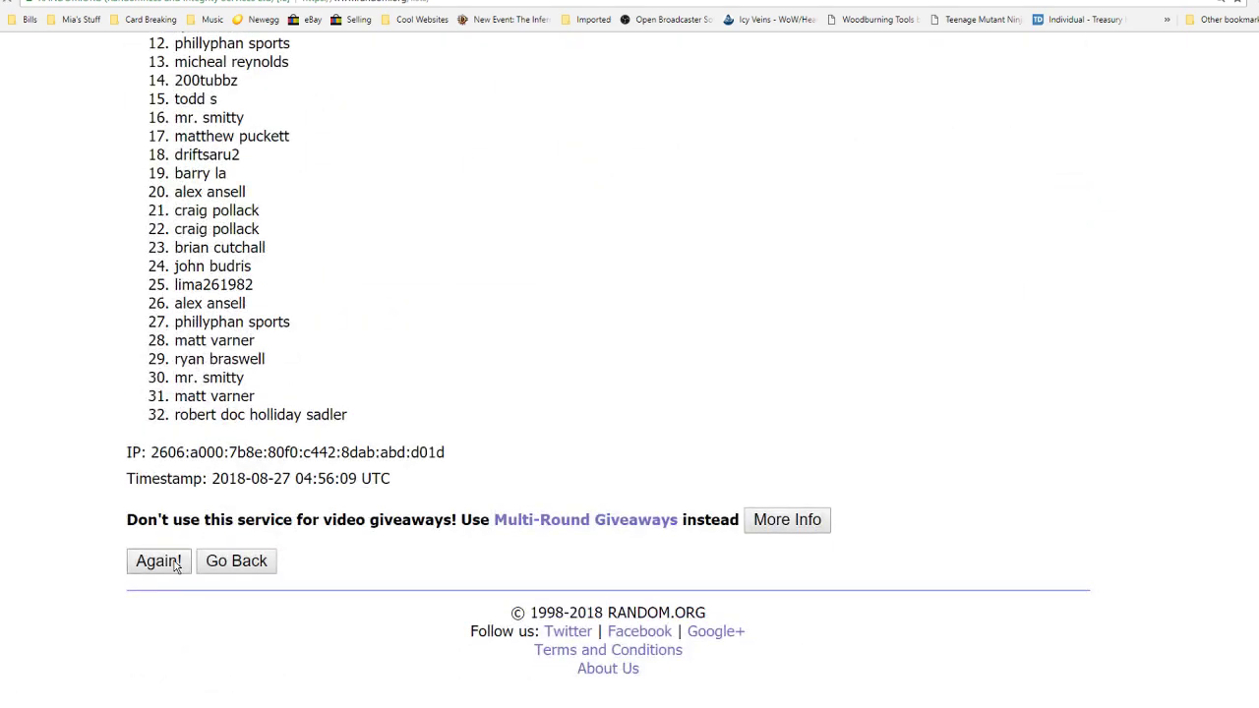
click(159, 561)
scroll(174, 566, down, 5)
click(158, 561)
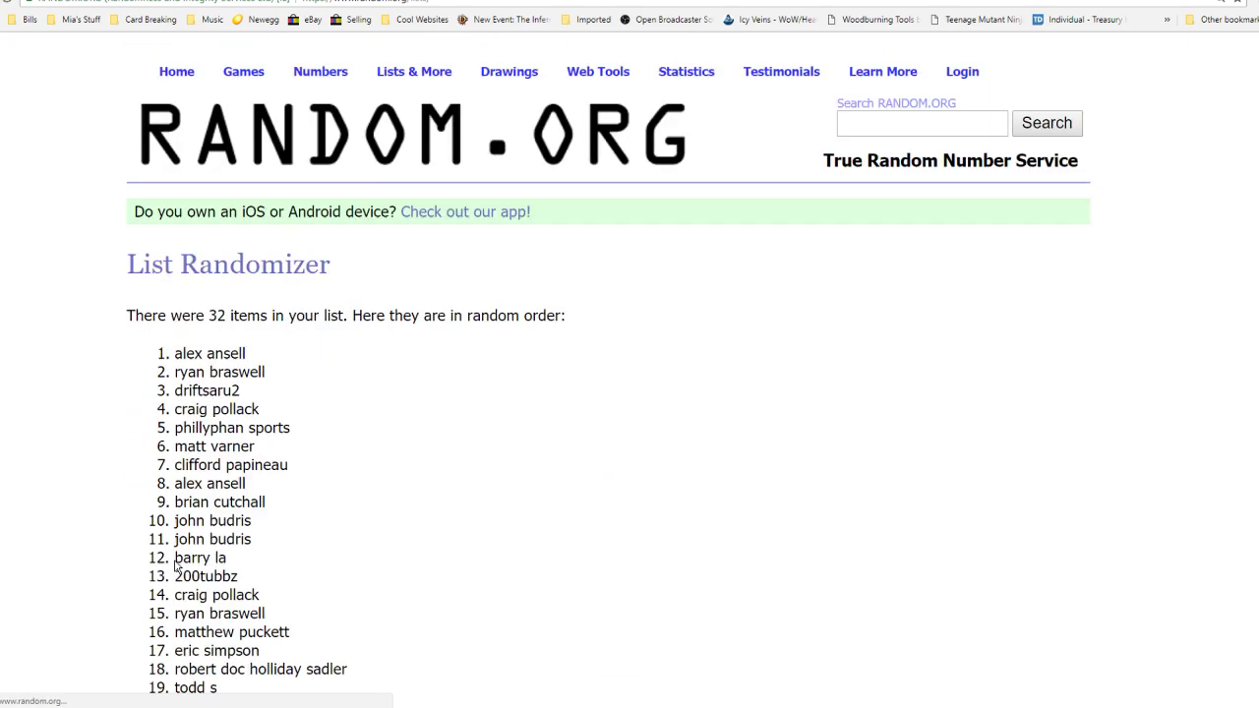
click(159, 561)
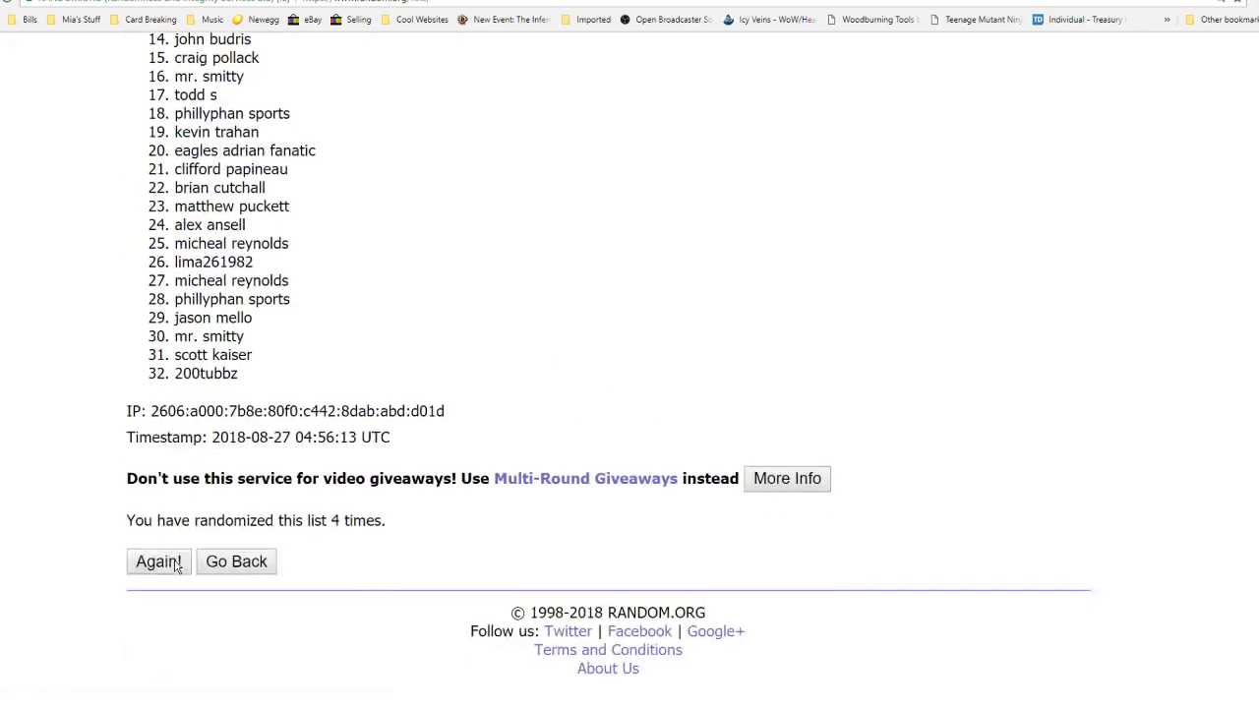
click(174, 563)
Confirm the randomize count reads 5 and copy shuffled names 1–16.
drag(219, 521, 524, 488)
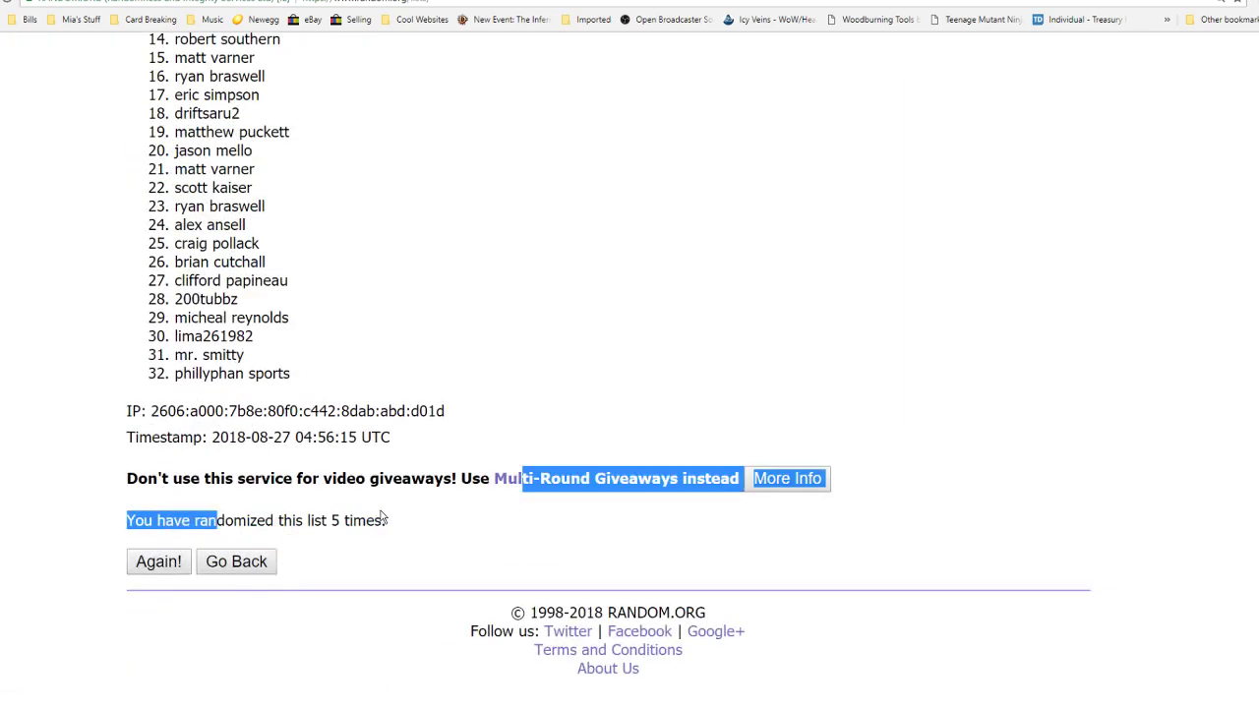
drag(327, 520, 390, 526)
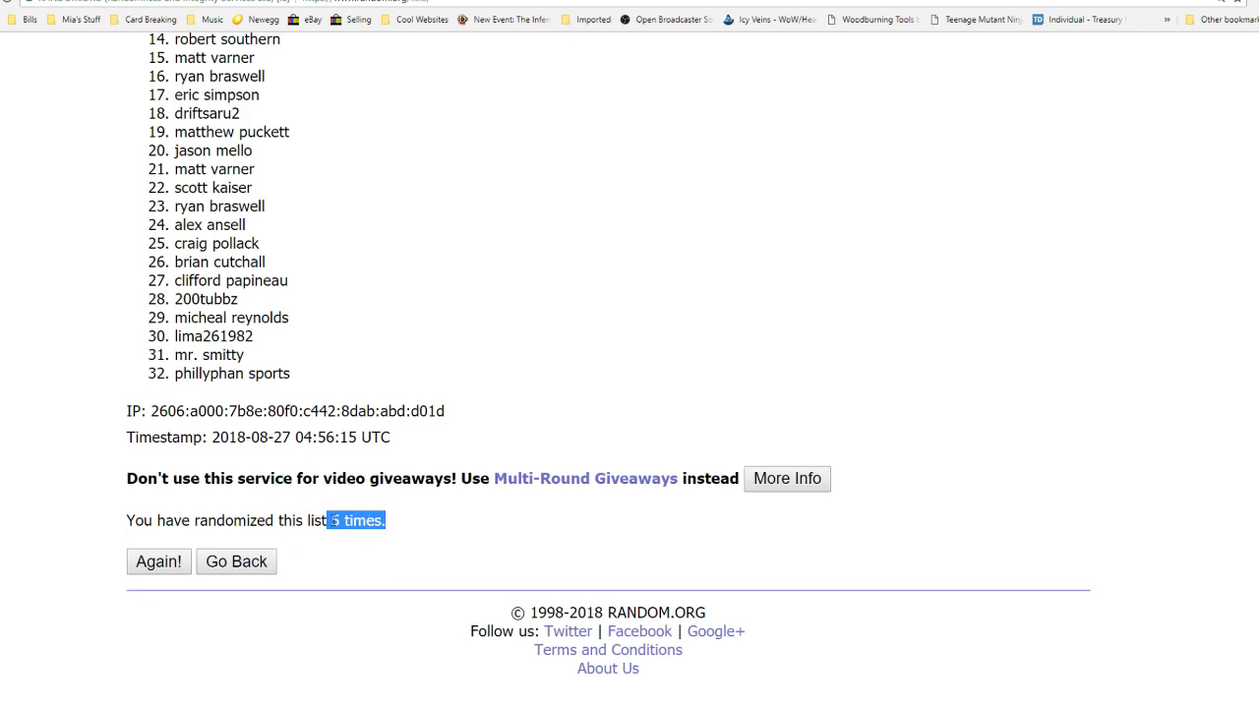
scroll(314, 266, up, 5)
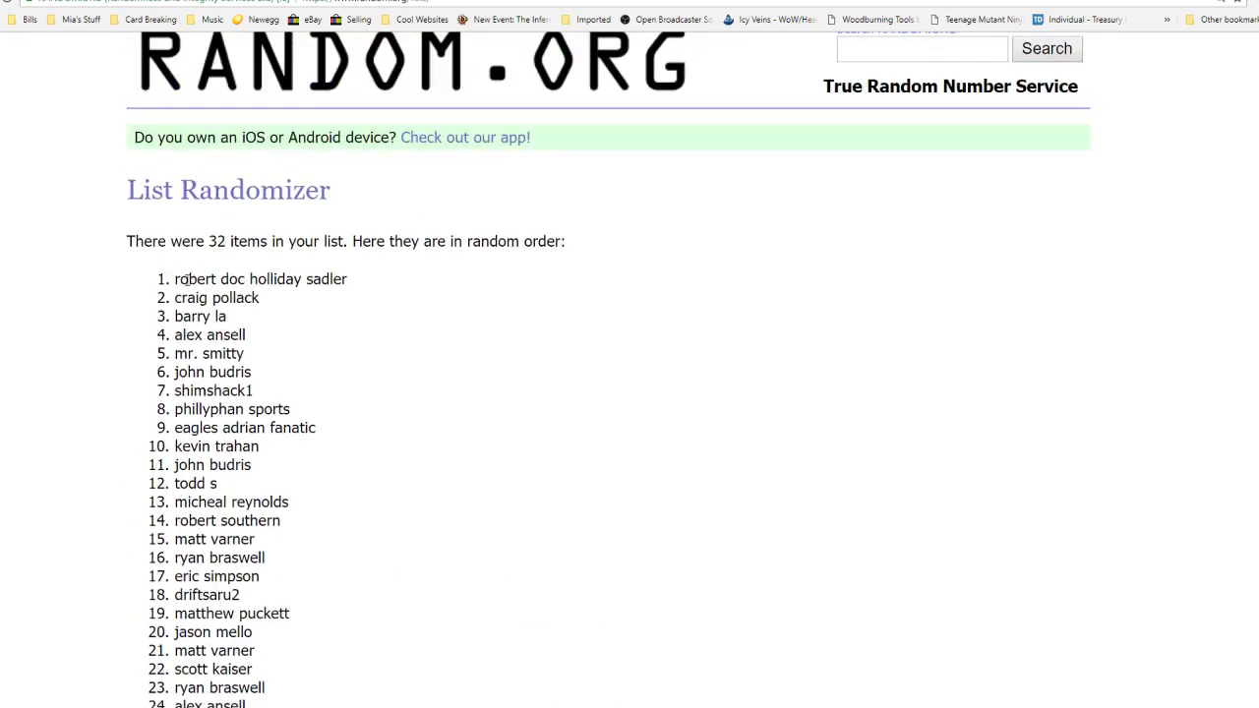
drag(168, 282, 300, 557)
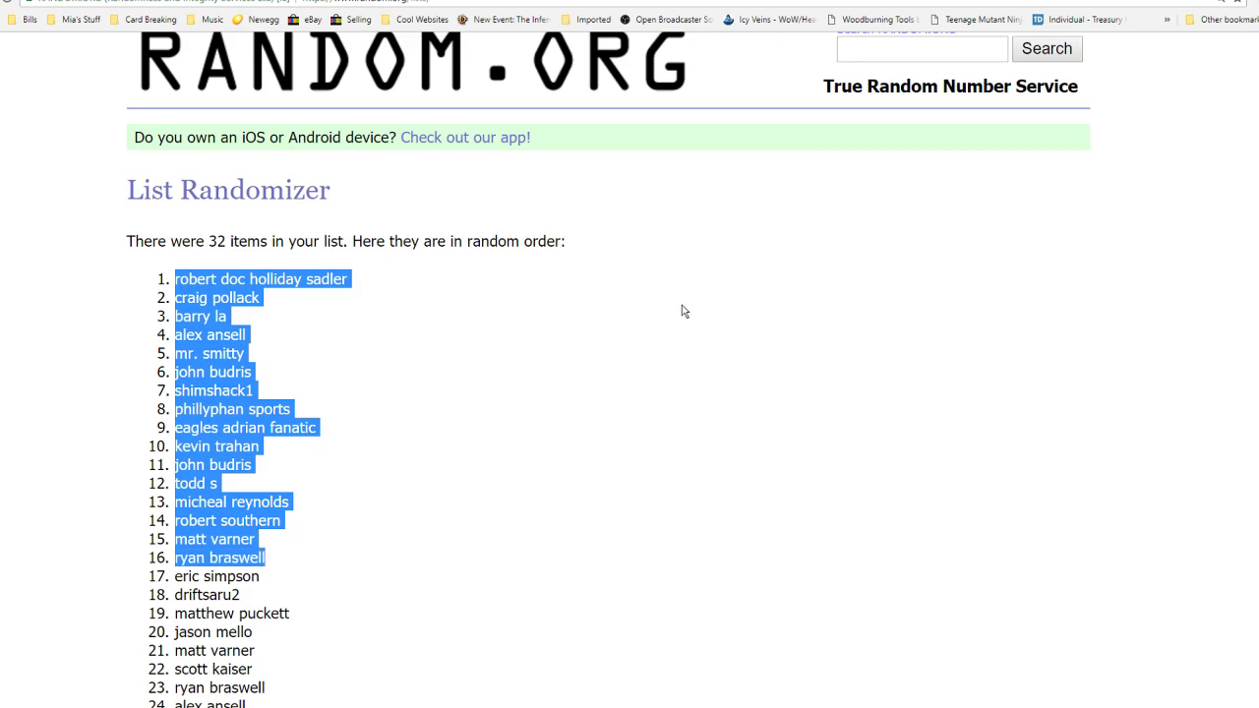
key(alt+Tab)
Paste the first sixteen shuffled names into column D at D6, keeping the sheet formatting.
click(439, 223)
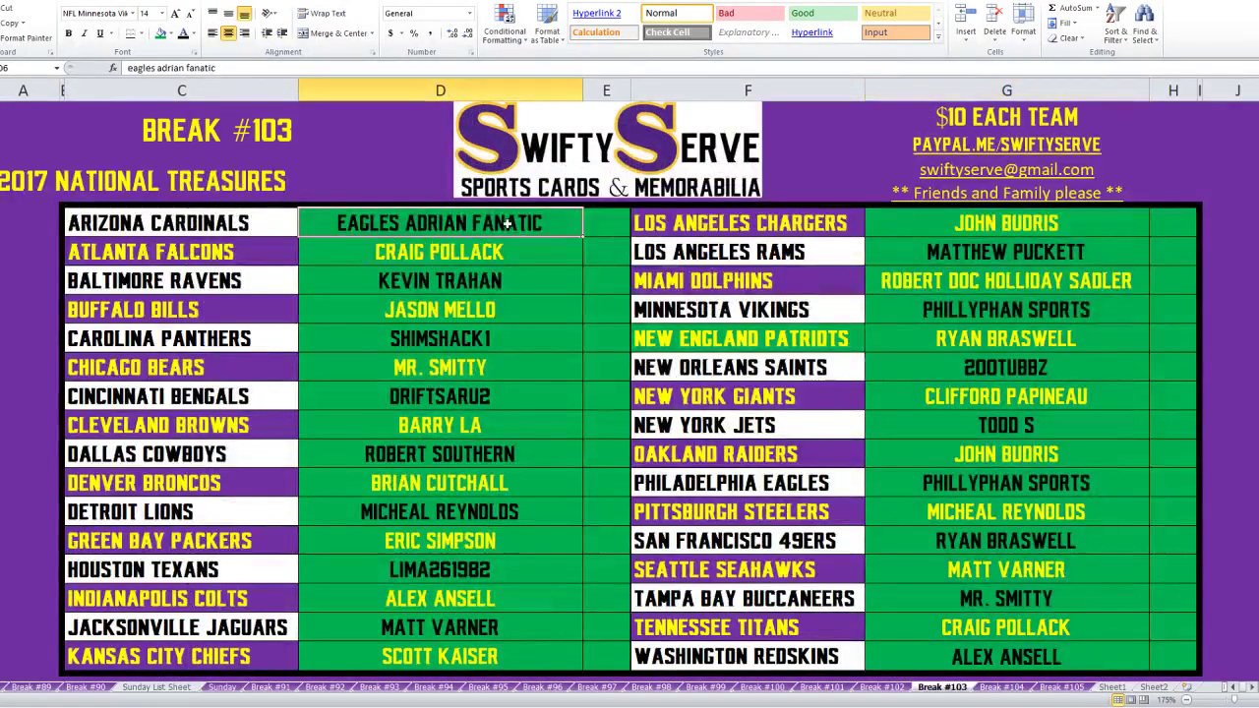
right_click(508, 224)
click(560, 277)
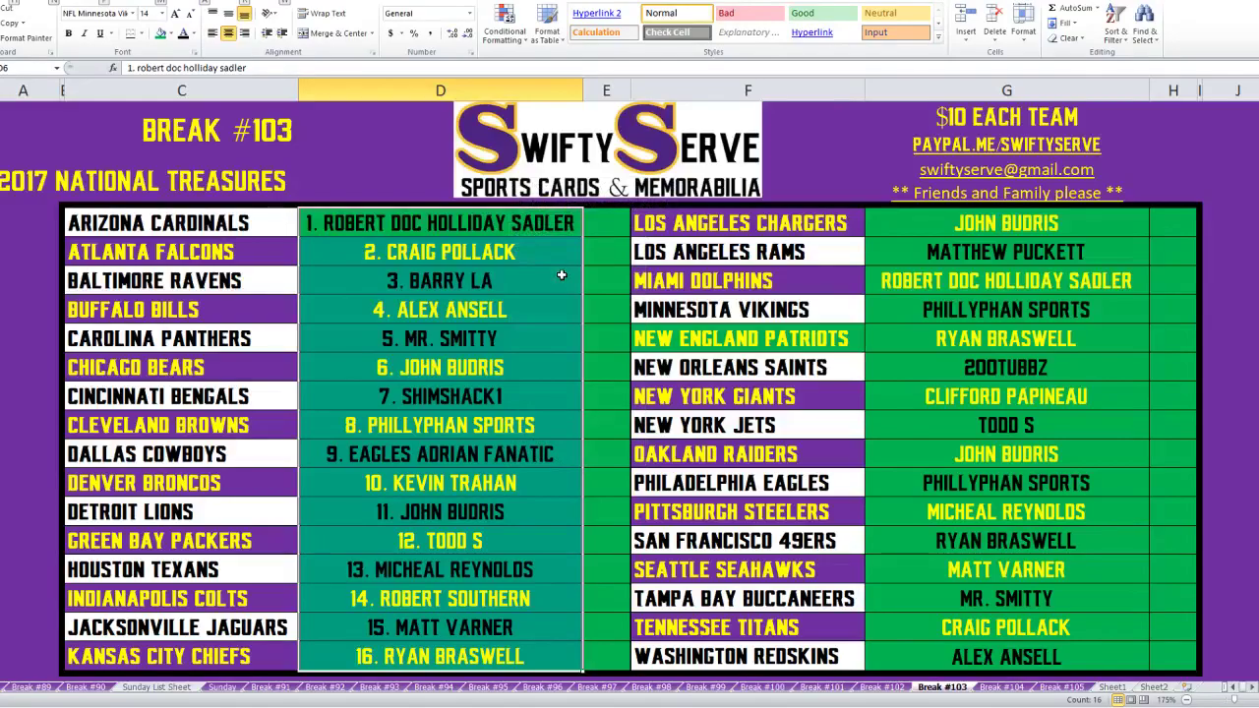
Copy shuffled names 17–32 and paste them into column G at G6, keeping formatting.
key(alt+Tab)
scroll(292, 482, down, 4)
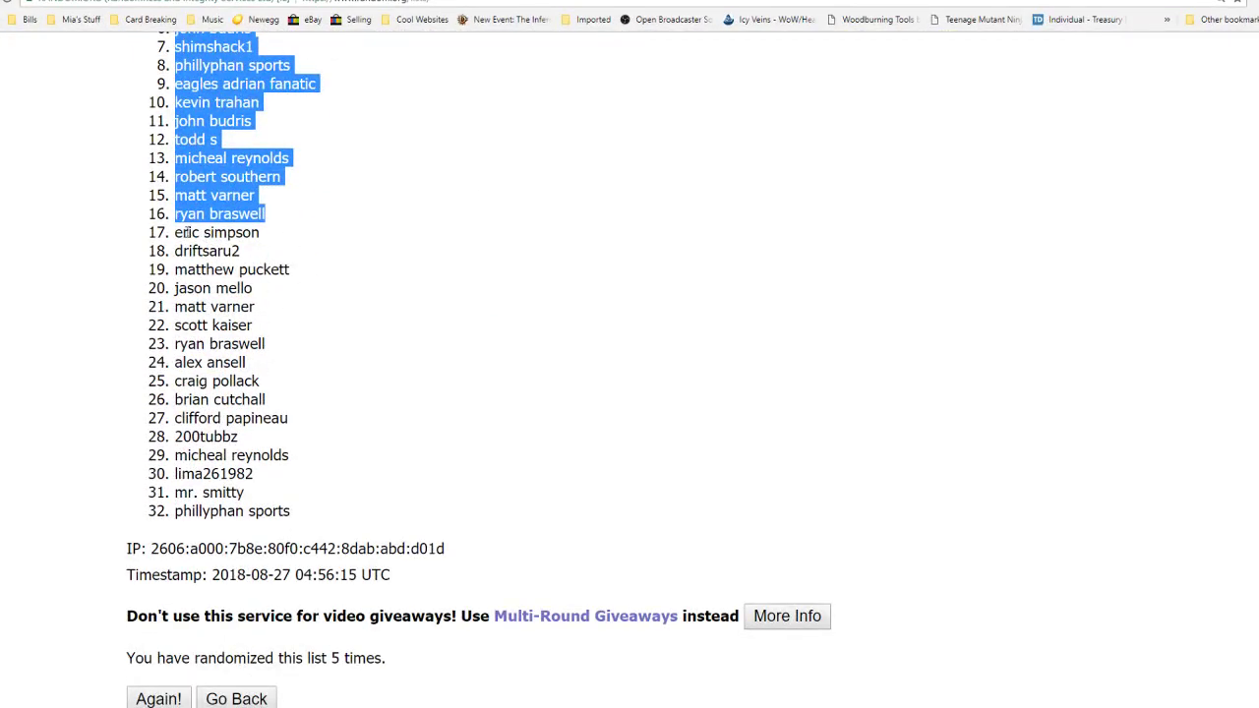
drag(176, 232, 289, 511)
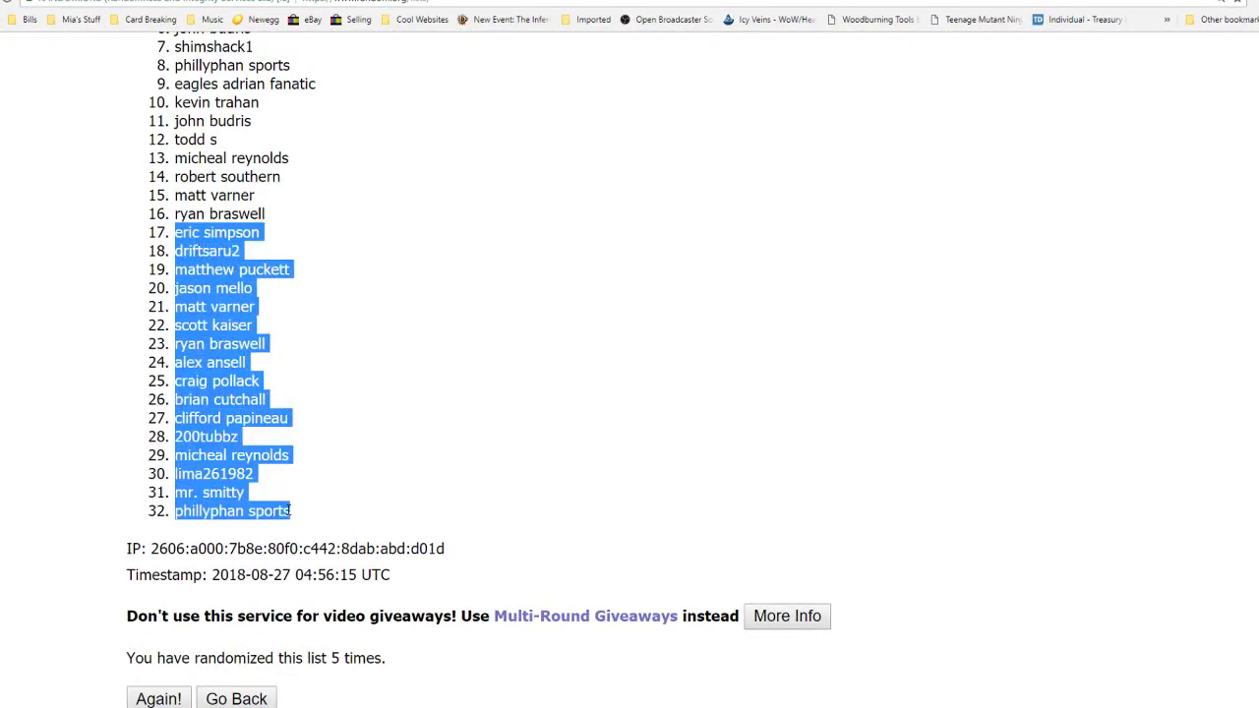
key(ctrl+c)
key(alt+Tab)
click(1003, 223)
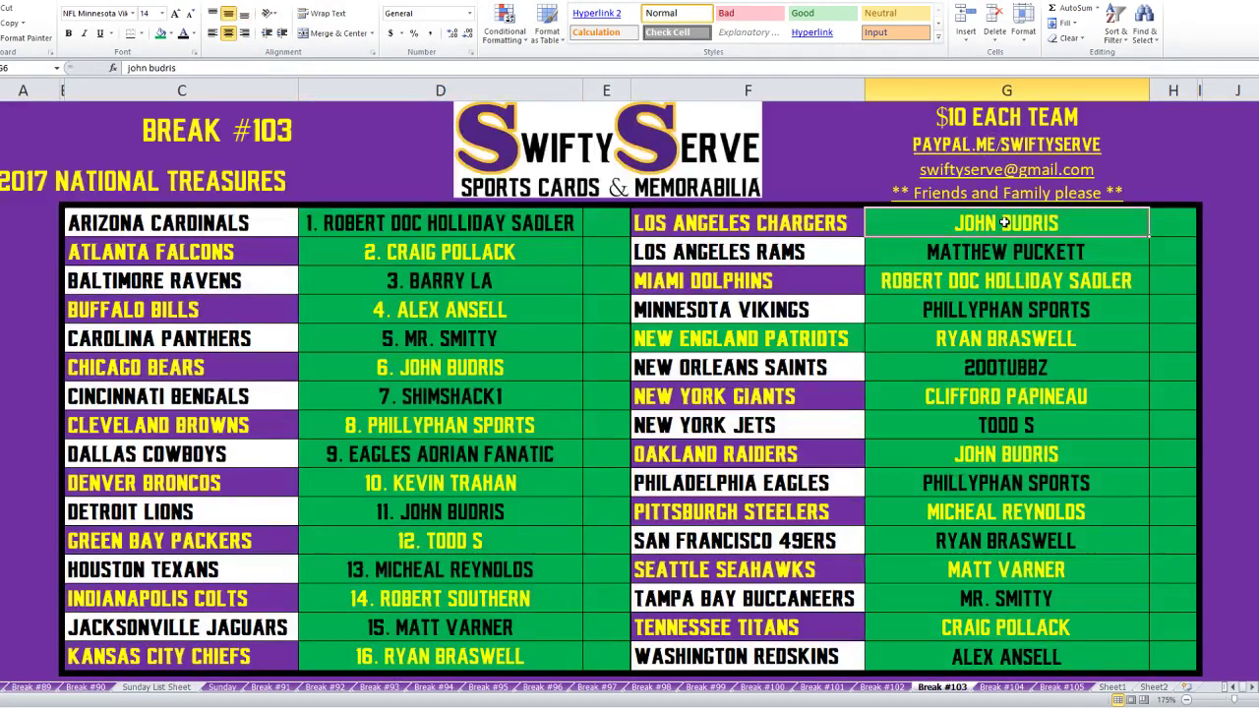
key(ctrl+v)
key(ctrl+z)
right_click(1033, 222)
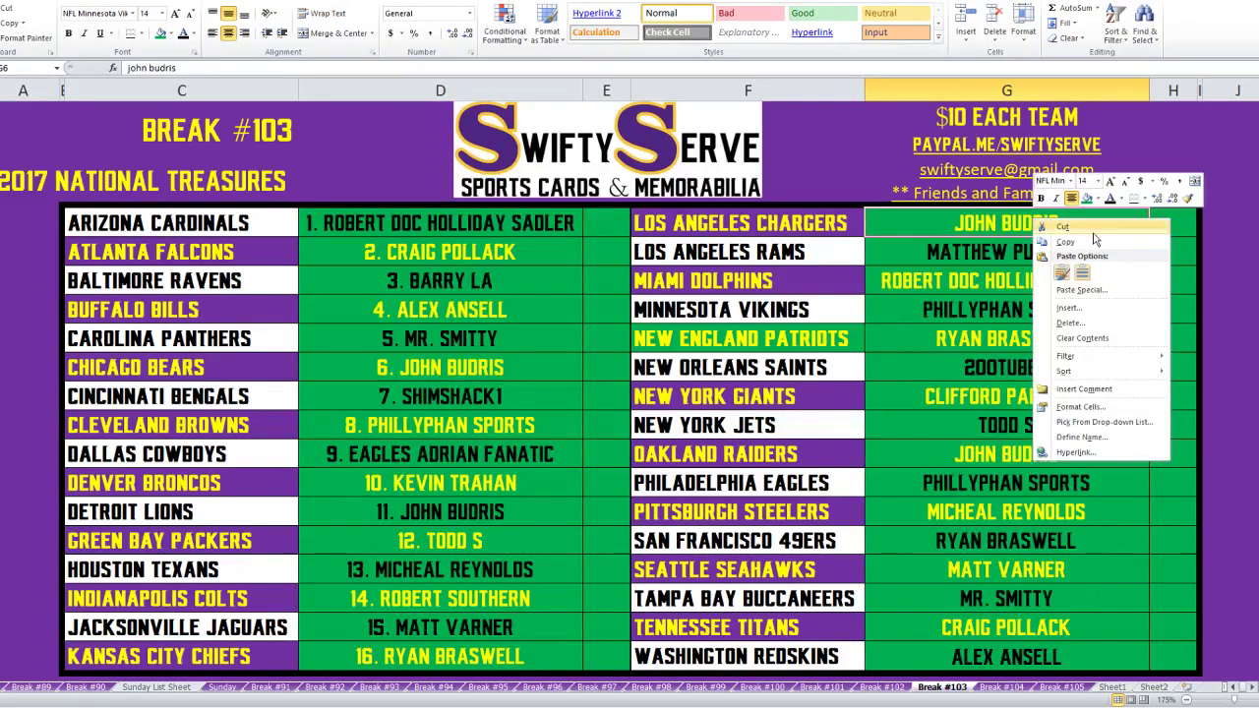
click(1081, 274)
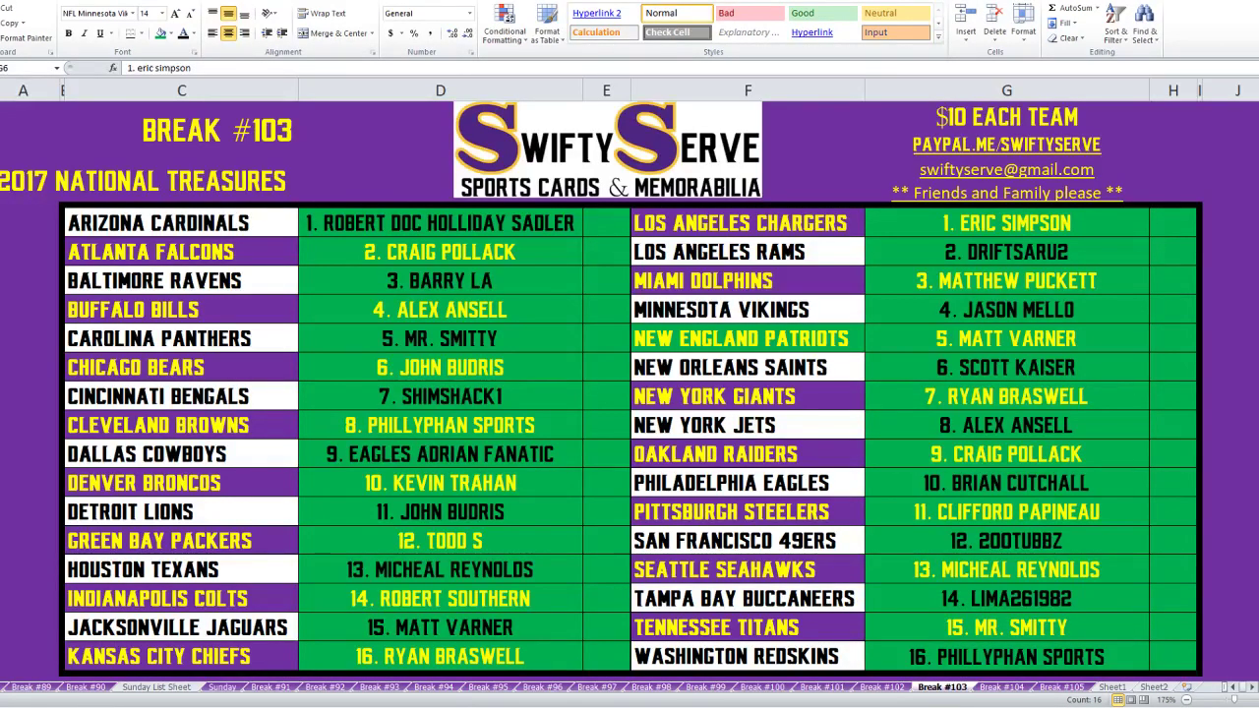
Remove the green fill from the buyer cells in columns D, E and G.
drag(554, 224, 586, 656)
drag(1119, 230, 1156, 652)
click(171, 34)
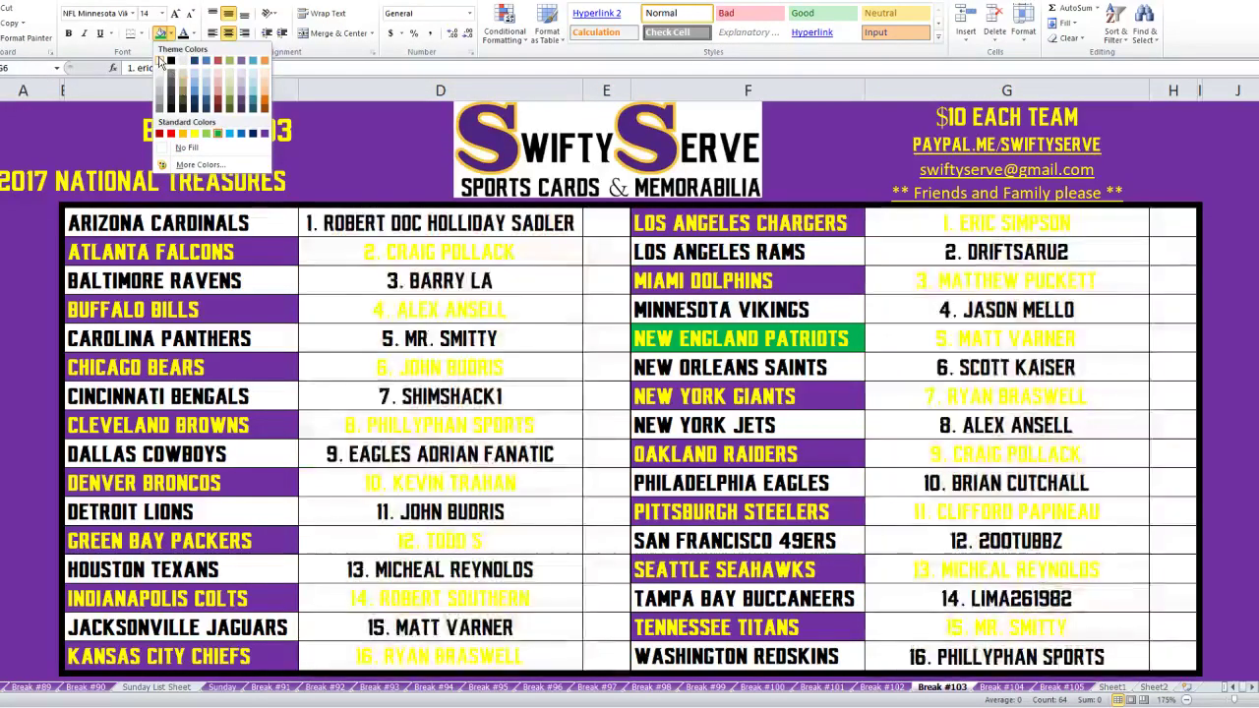
click(185, 148)
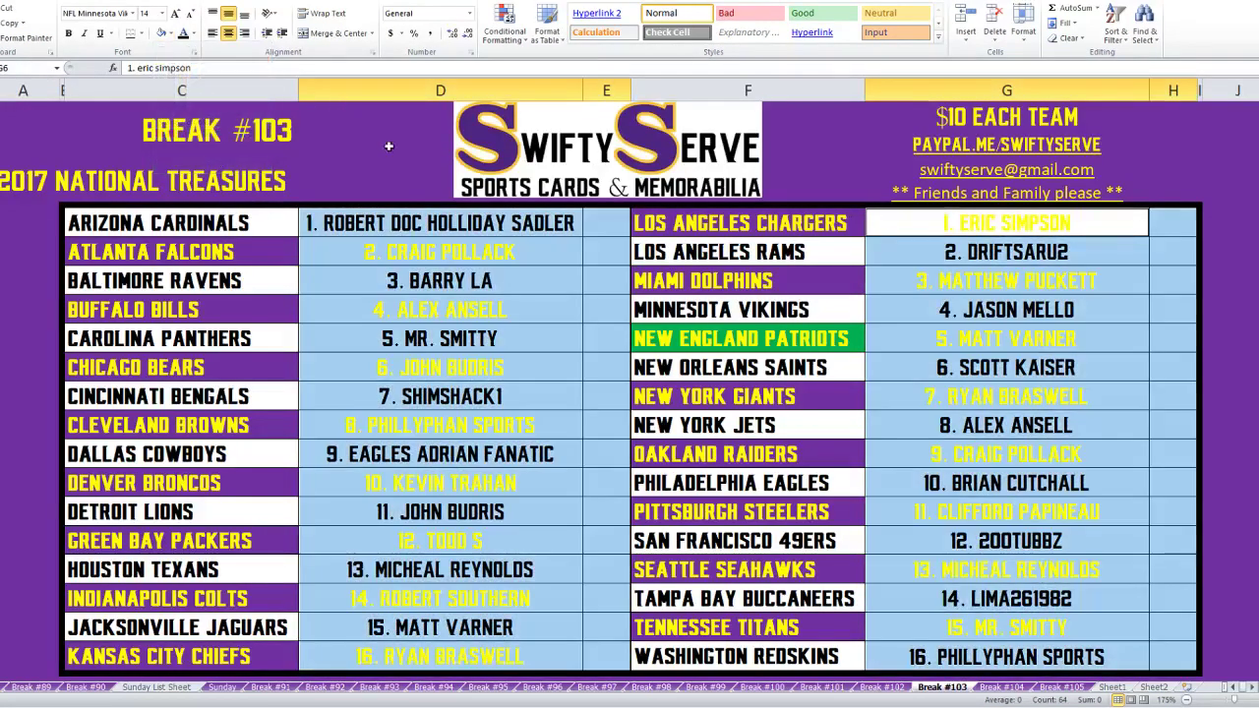
Select alternate buyer cells in columns D–E, Atlanta Falcons through Kansas City Chiefs.
drag(528, 246, 585, 249)
ctrl+drag(572, 315, 595, 314)
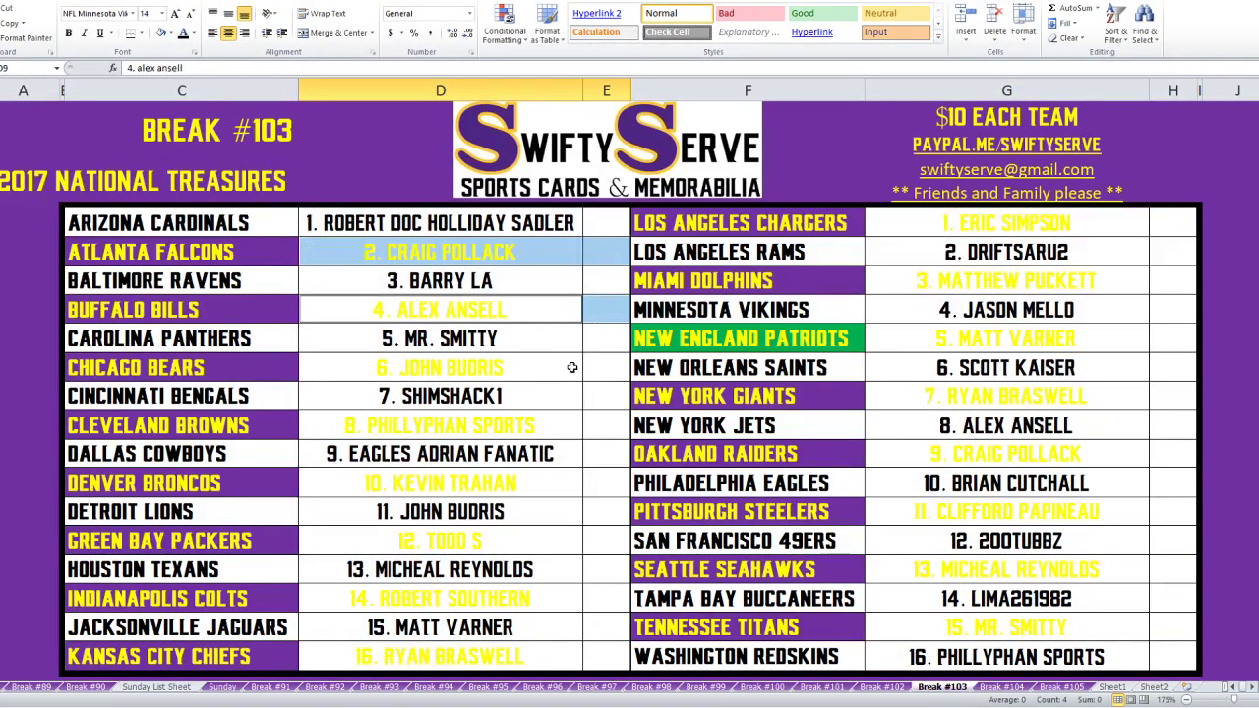
ctrl+drag(572, 368, 594, 374)
ctrl+drag(565, 425, 598, 433)
ctrl+drag(577, 481, 592, 487)
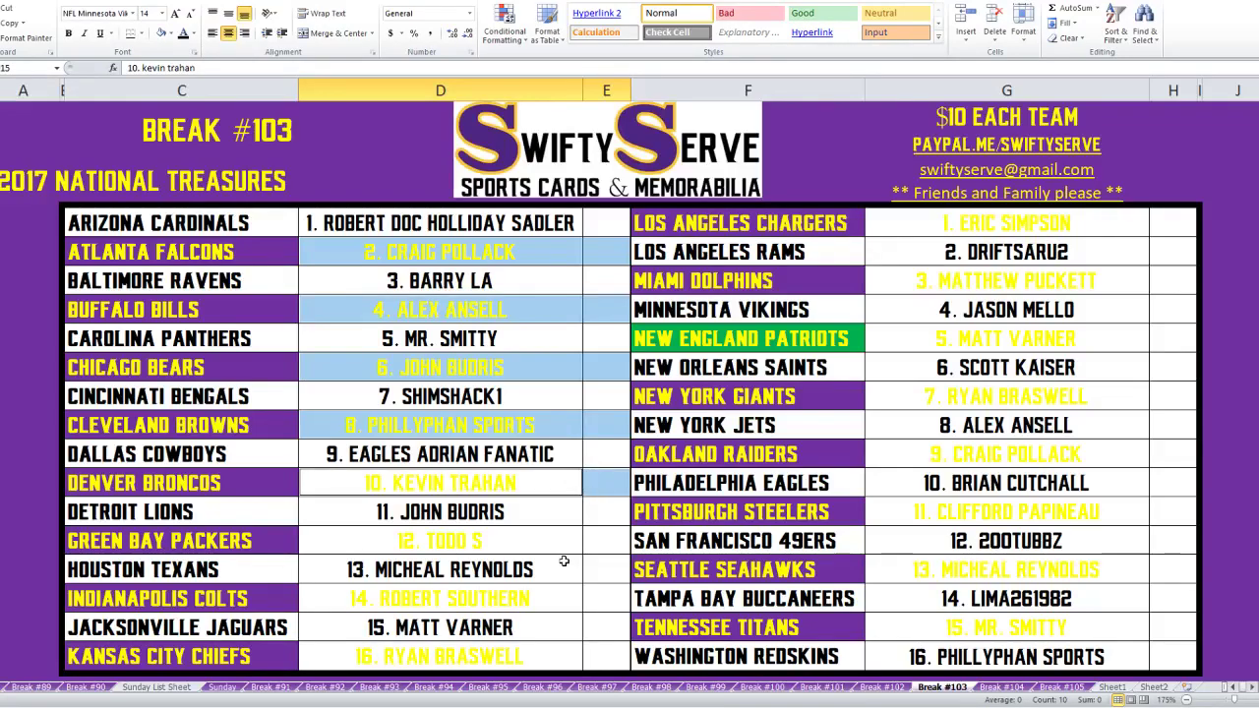
ctrl+drag(571, 543, 591, 554)
ctrl+drag(572, 600, 595, 602)
ctrl+drag(571, 653, 612, 661)
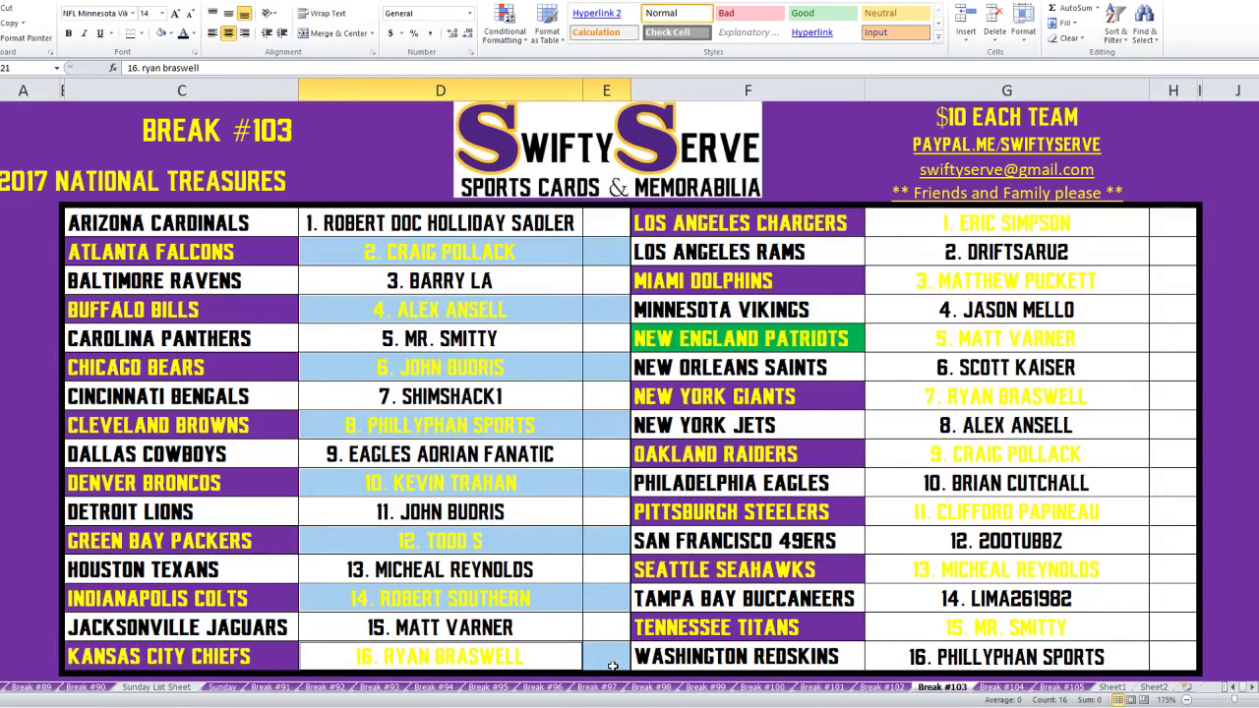
Add the alternate column G buyer cells and the Patriots team cell, then fill them purple.
ctrl+drag(1065, 626, 1172, 628)
ctrl+drag(1062, 571, 1172, 570)
ctrl+drag(1072, 512, 1173, 511)
ctrl+drag(1170, 453, 1136, 453)
ctrl+drag(1141, 405, 1180, 393)
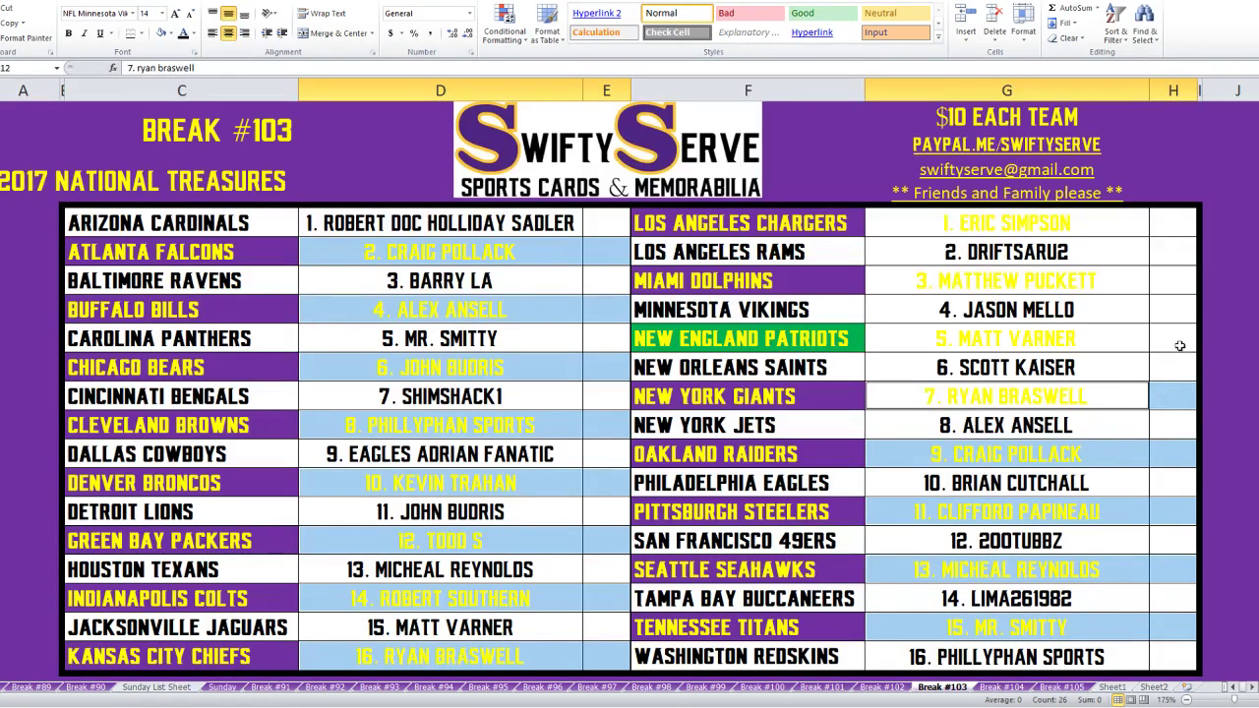
ctrl+drag(1180, 347, 1128, 337)
ctrl+click(850, 340)
ctrl+drag(1119, 285, 1172, 281)
ctrl+drag(1173, 215, 1093, 220)
click(169, 32)
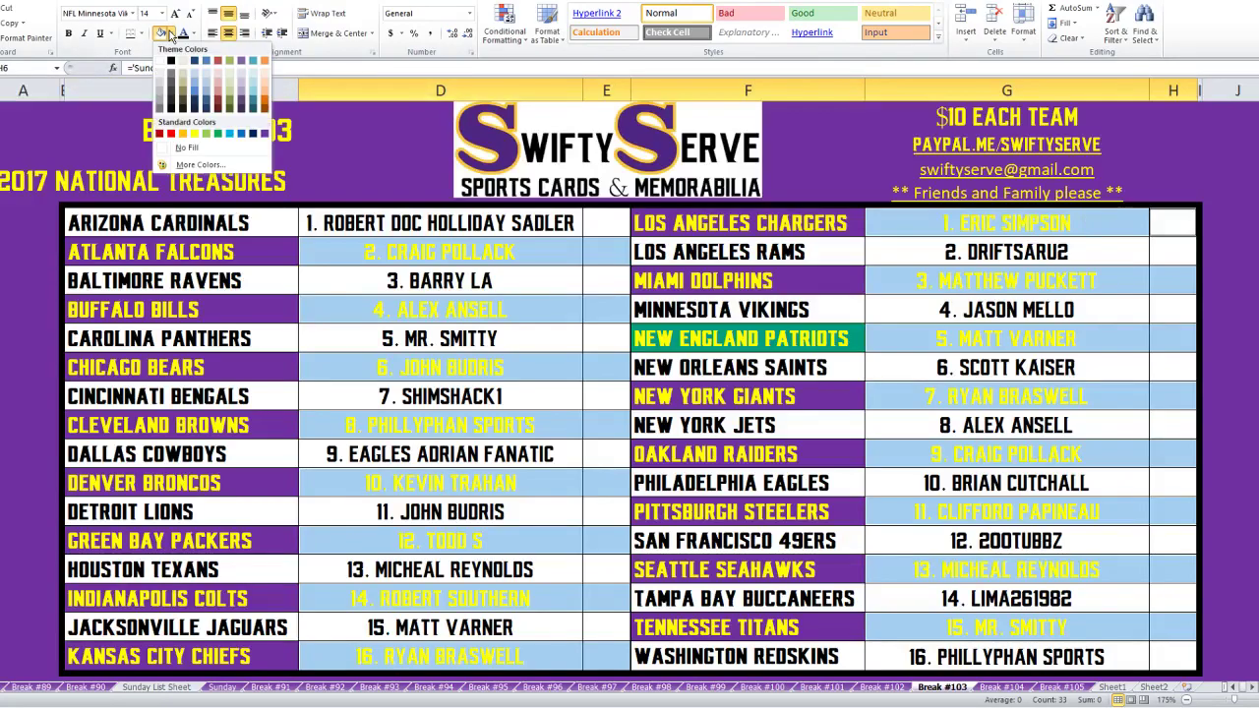
click(261, 134)
click(482, 229)
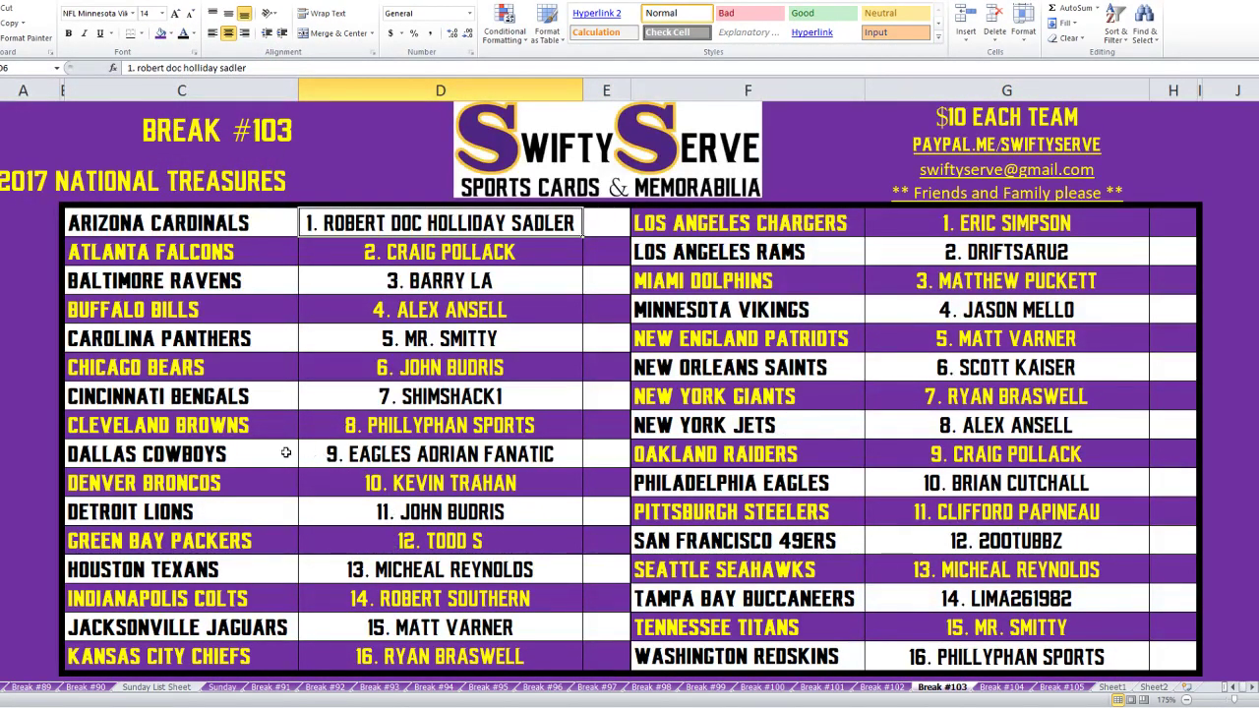
drag(287, 452, 605, 453)
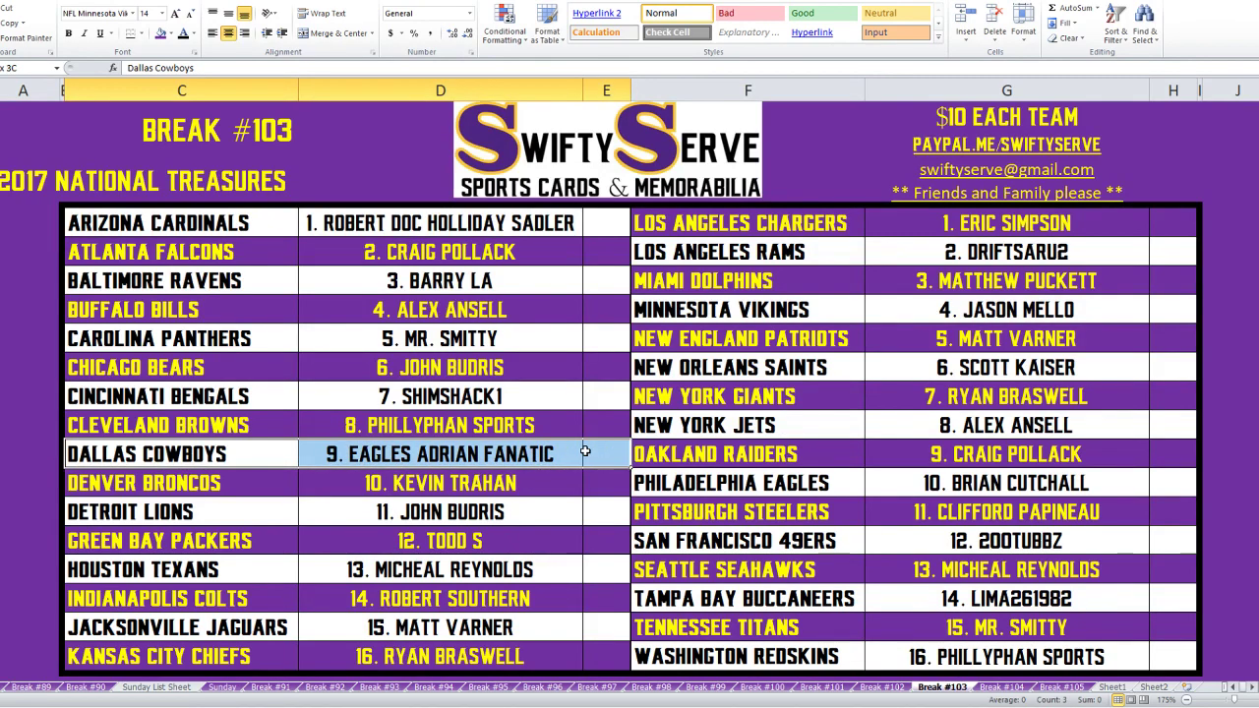
Fill the Dallas Cowboys and Los Angeles Chargers rows green.
click(170, 32)
click(218, 134)
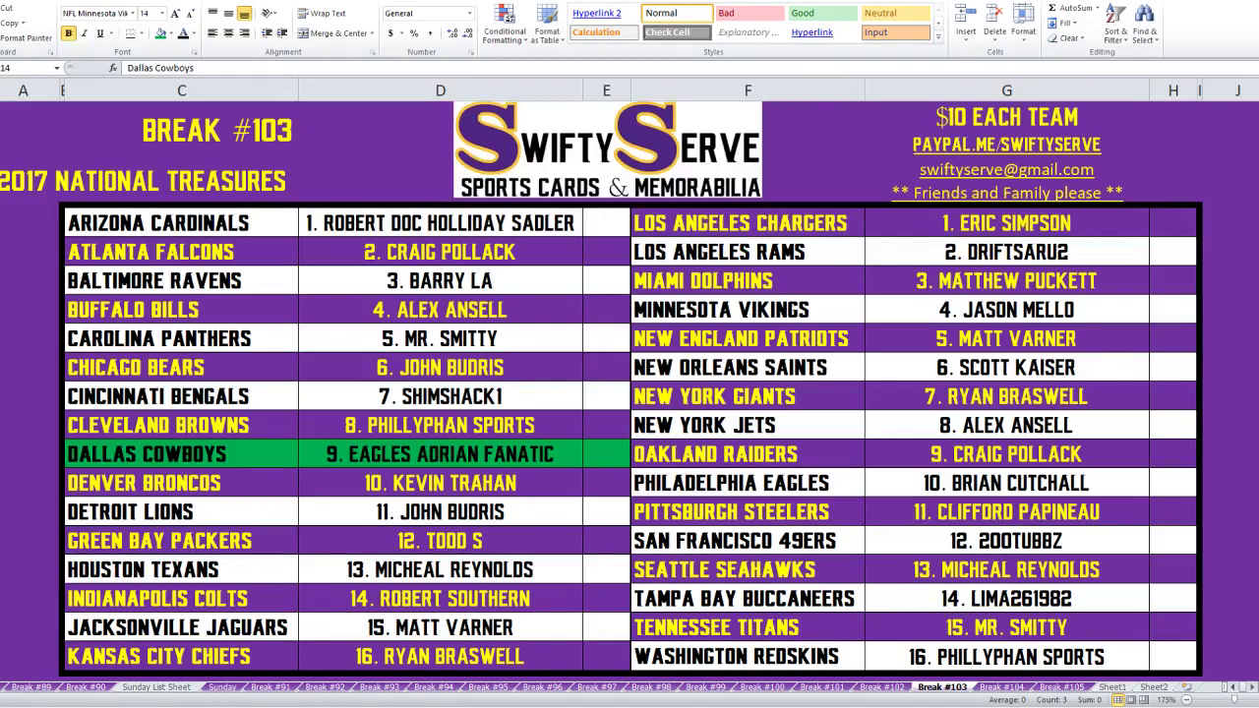
click(460, 458)
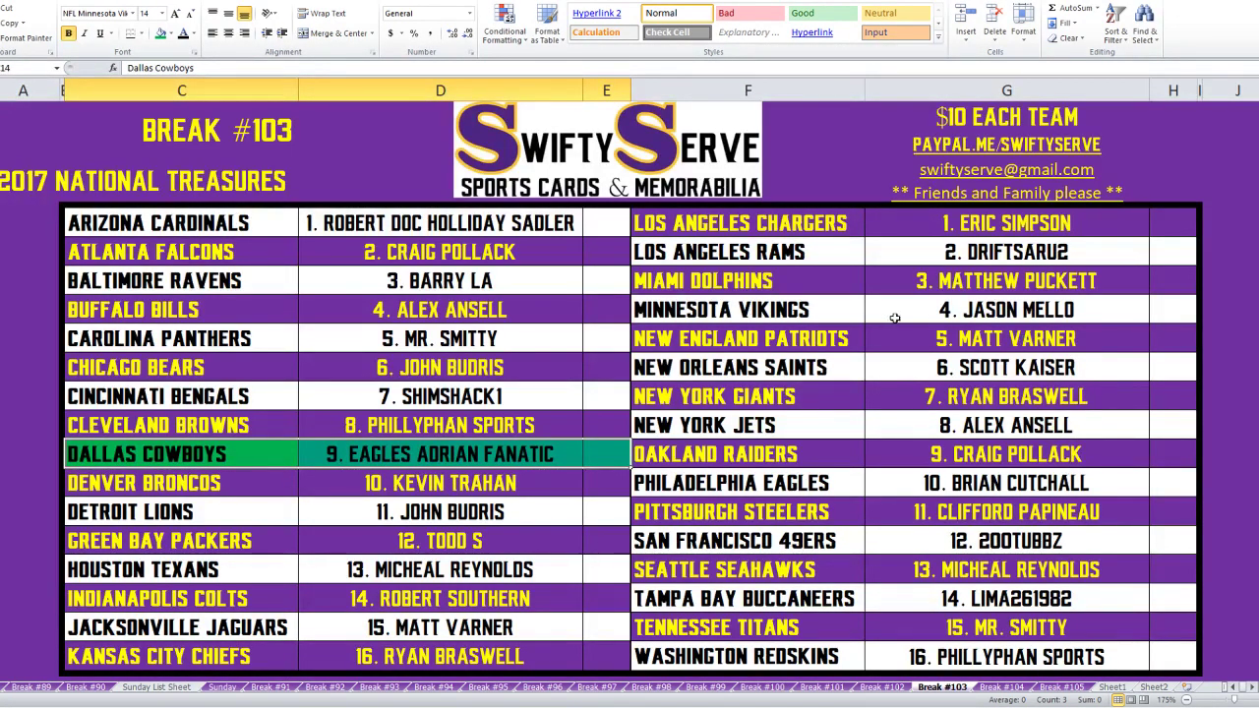
click(1050, 224)
drag(851, 223, 1171, 224)
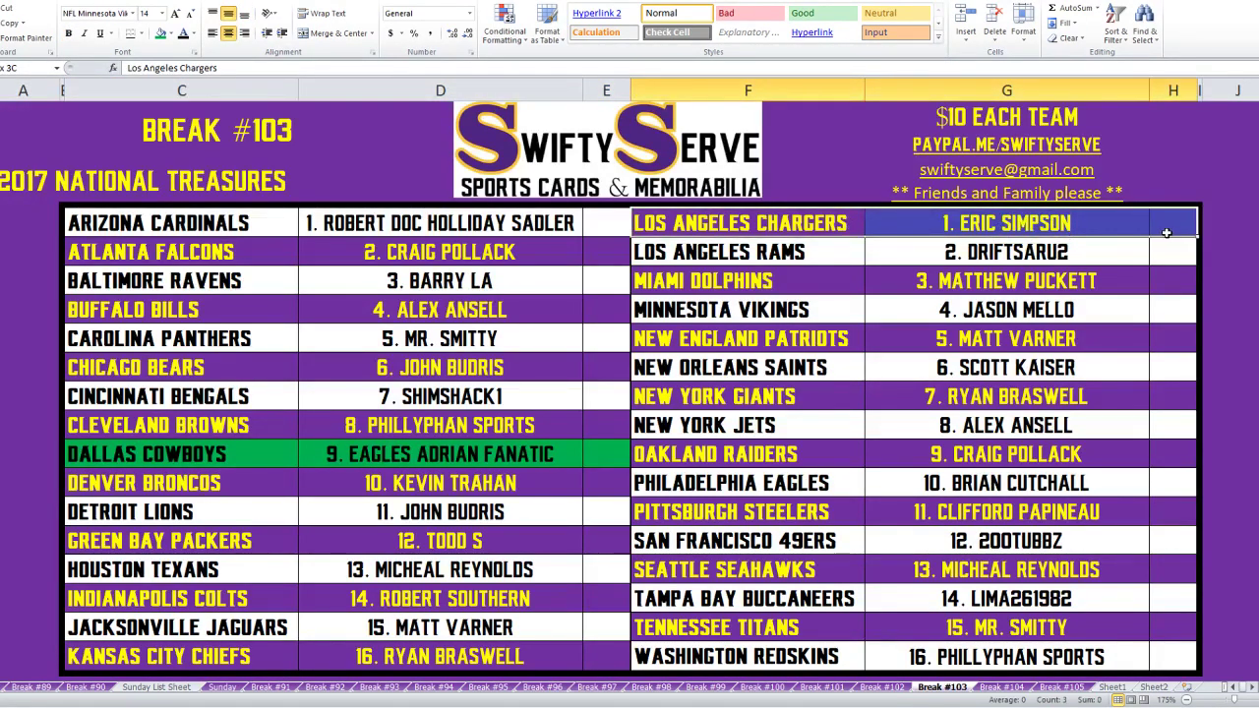
click(159, 35)
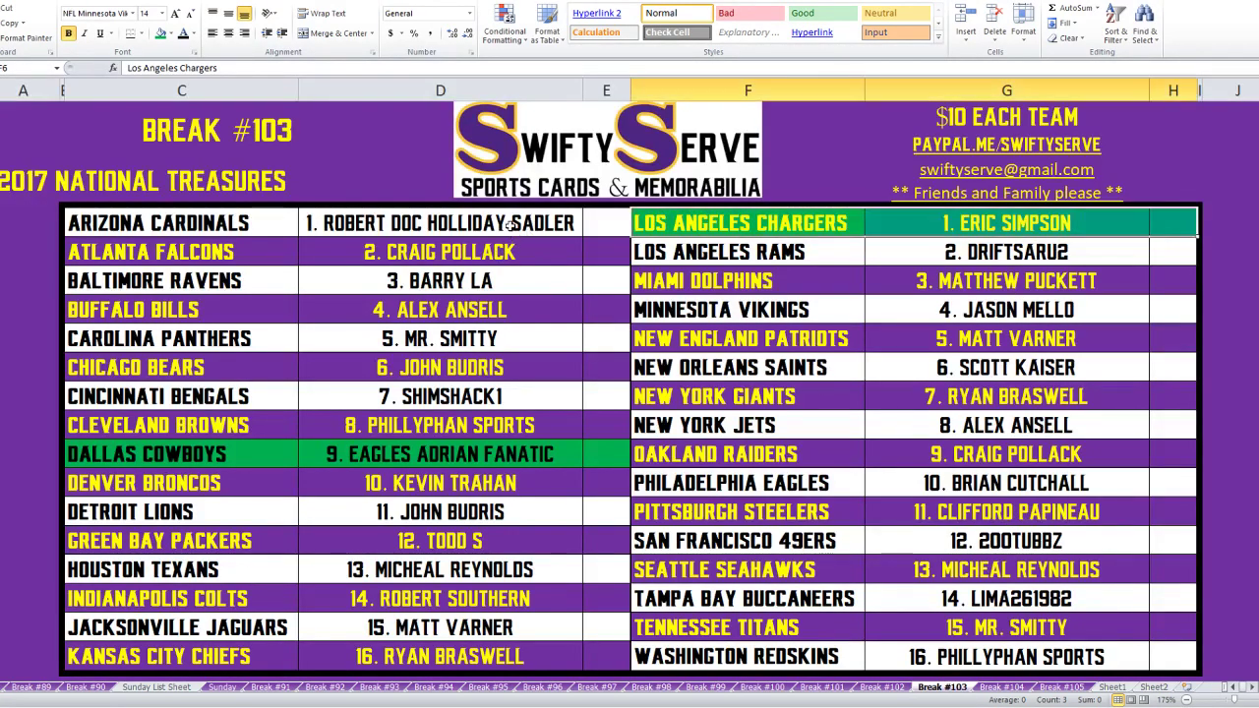
Fill the Arizona Cardinals, San Francisco 49ers, New York Giants and Kansas City Chiefs rows green.
drag(246, 223, 600, 223)
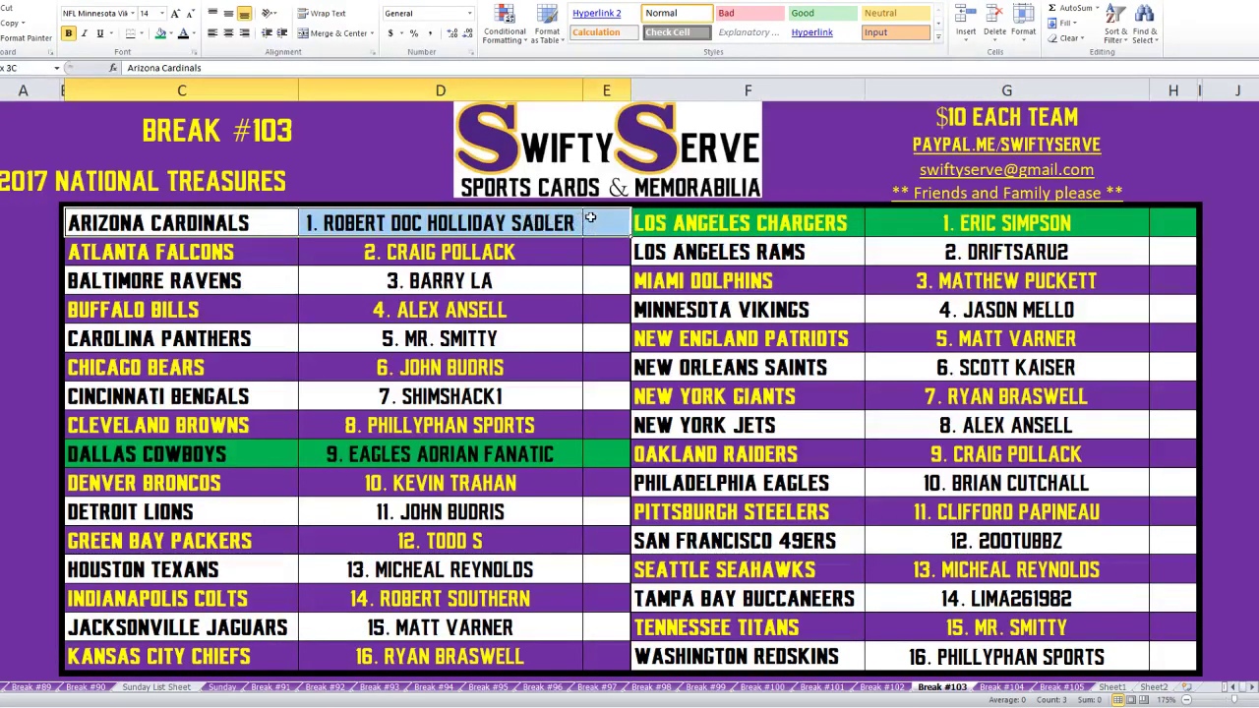
click(160, 35)
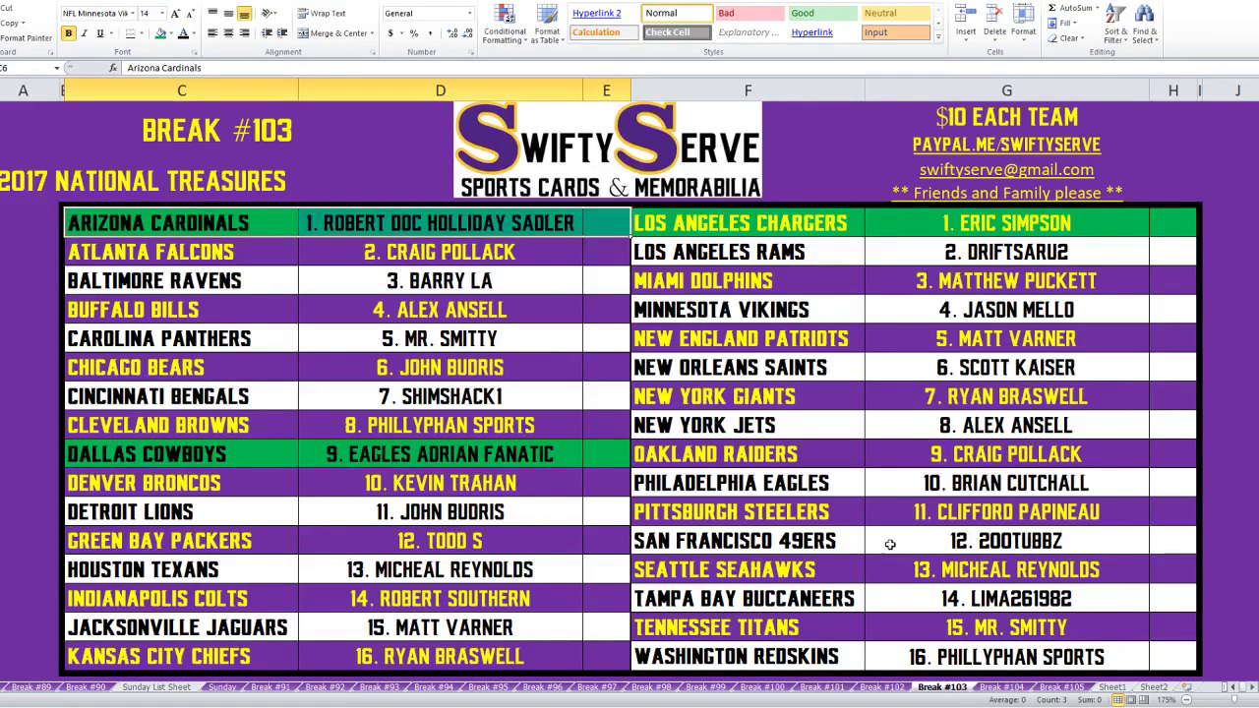
drag(889, 543, 1166, 534)
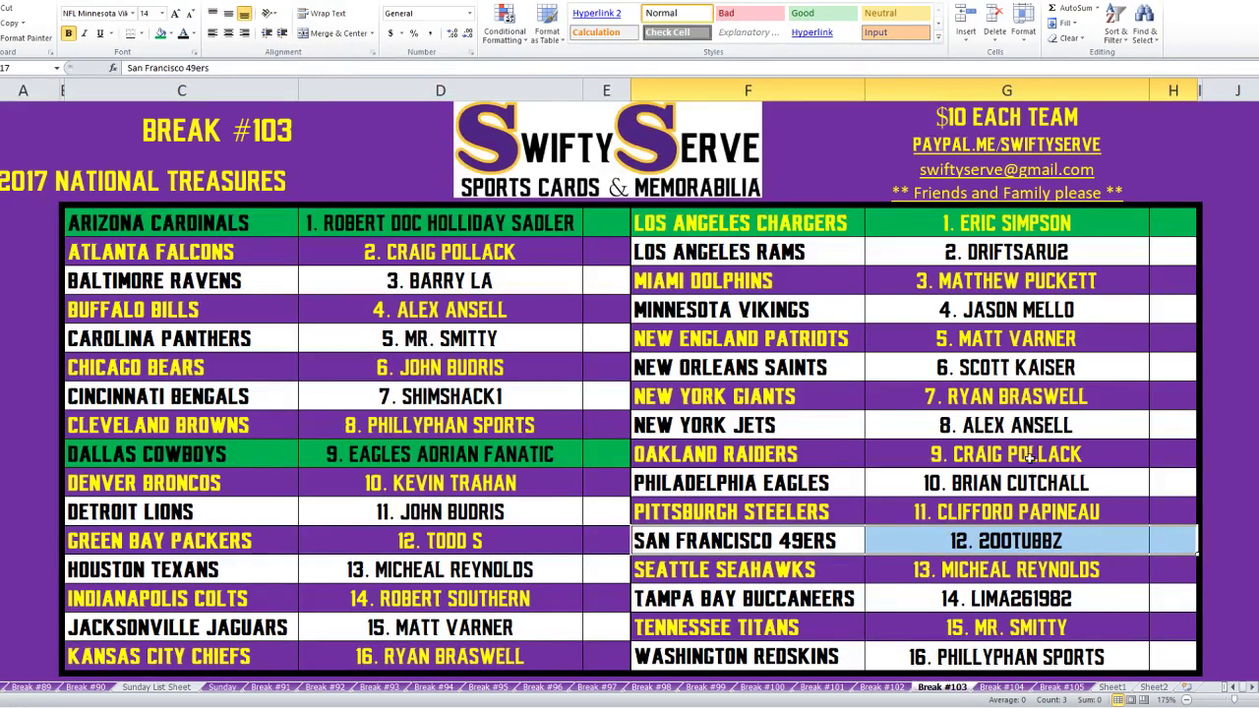
drag(836, 395, 1163, 395)
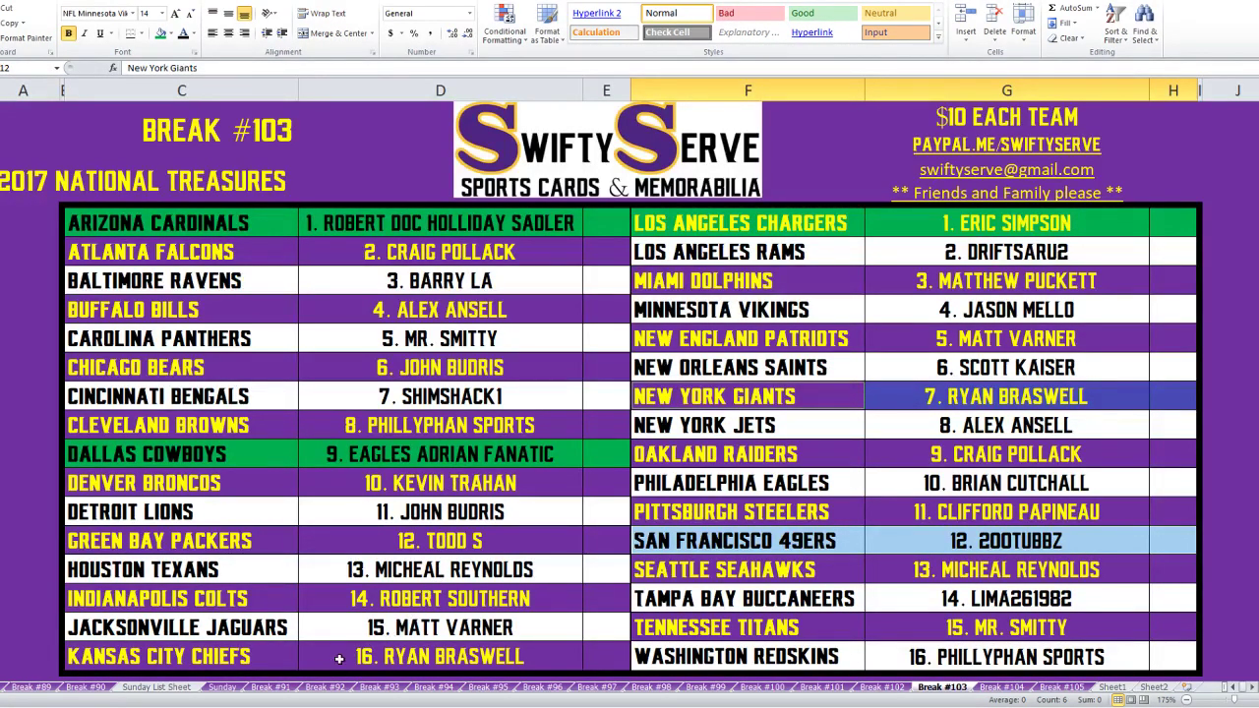
drag(289, 666, 594, 655)
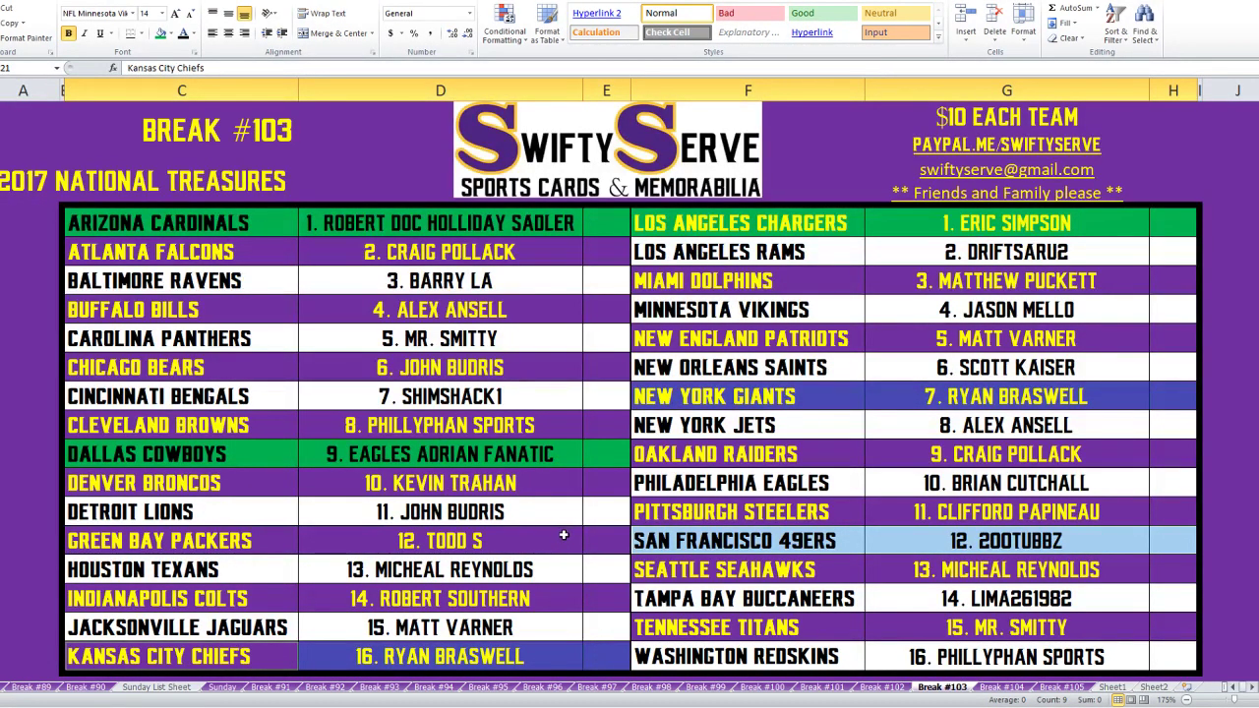
click(159, 32)
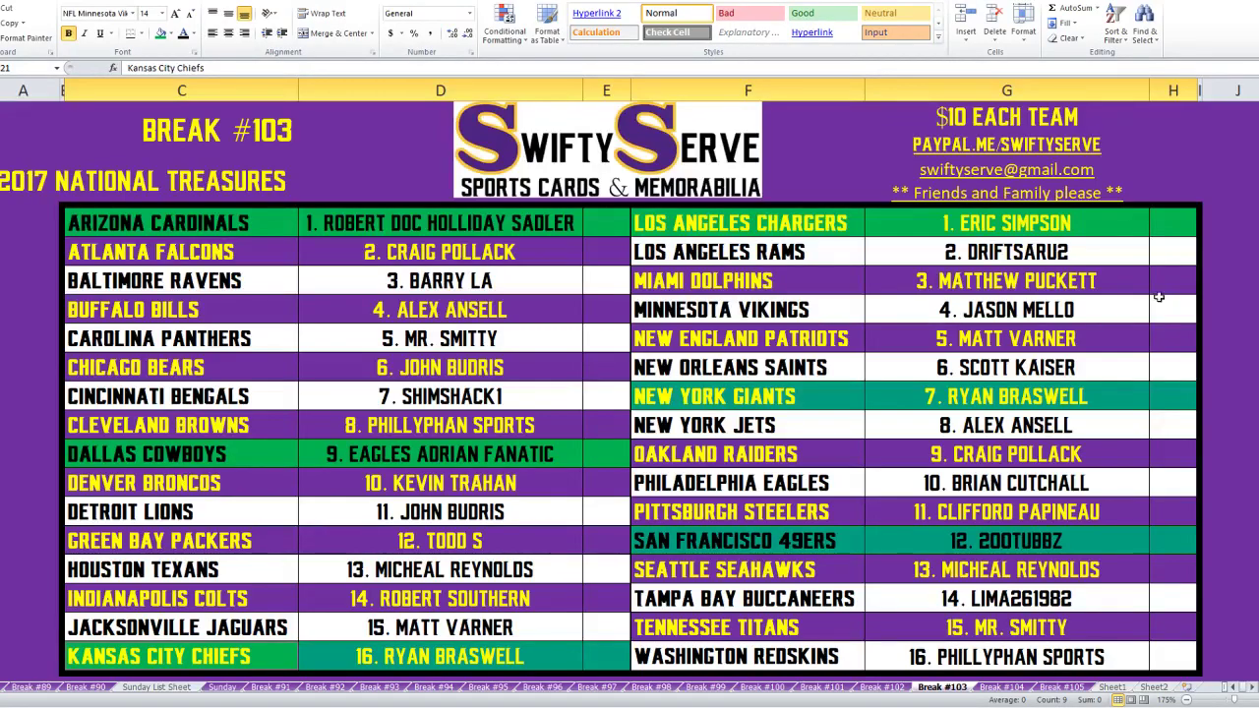
Enter new buyer names in the Houston Texans and New England Patriots buyer cells.
click(1017, 342)
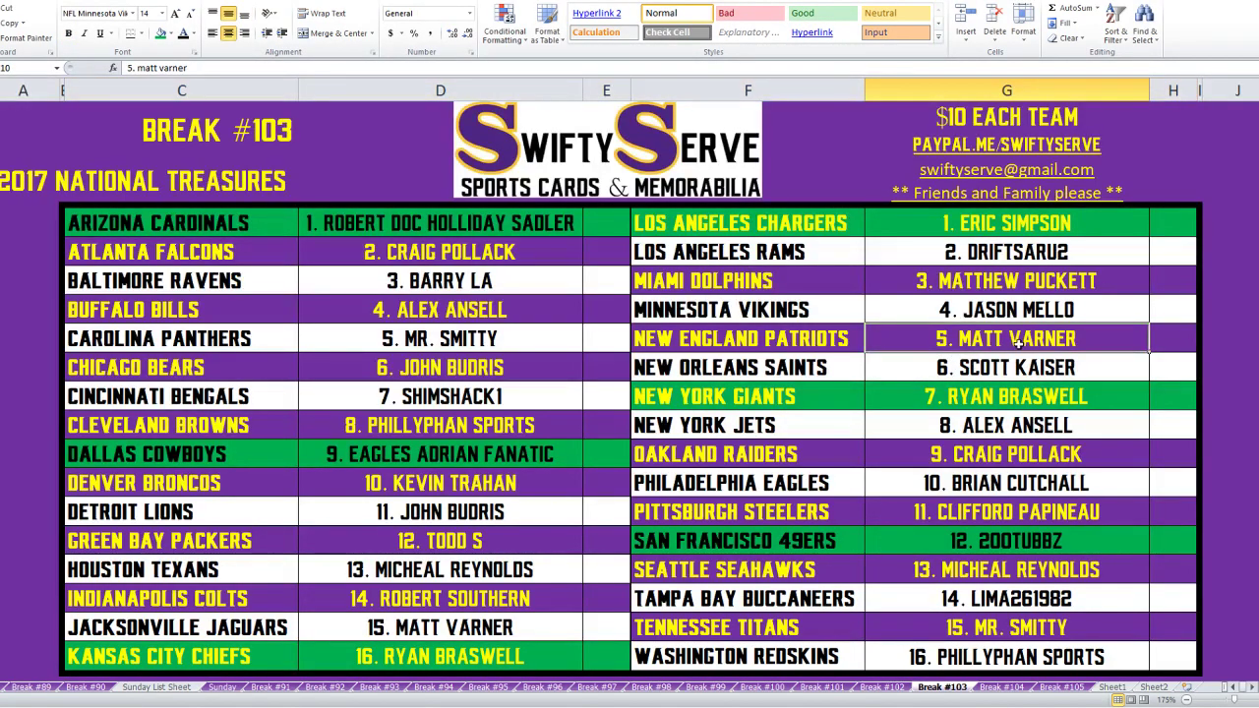
click(482, 568)
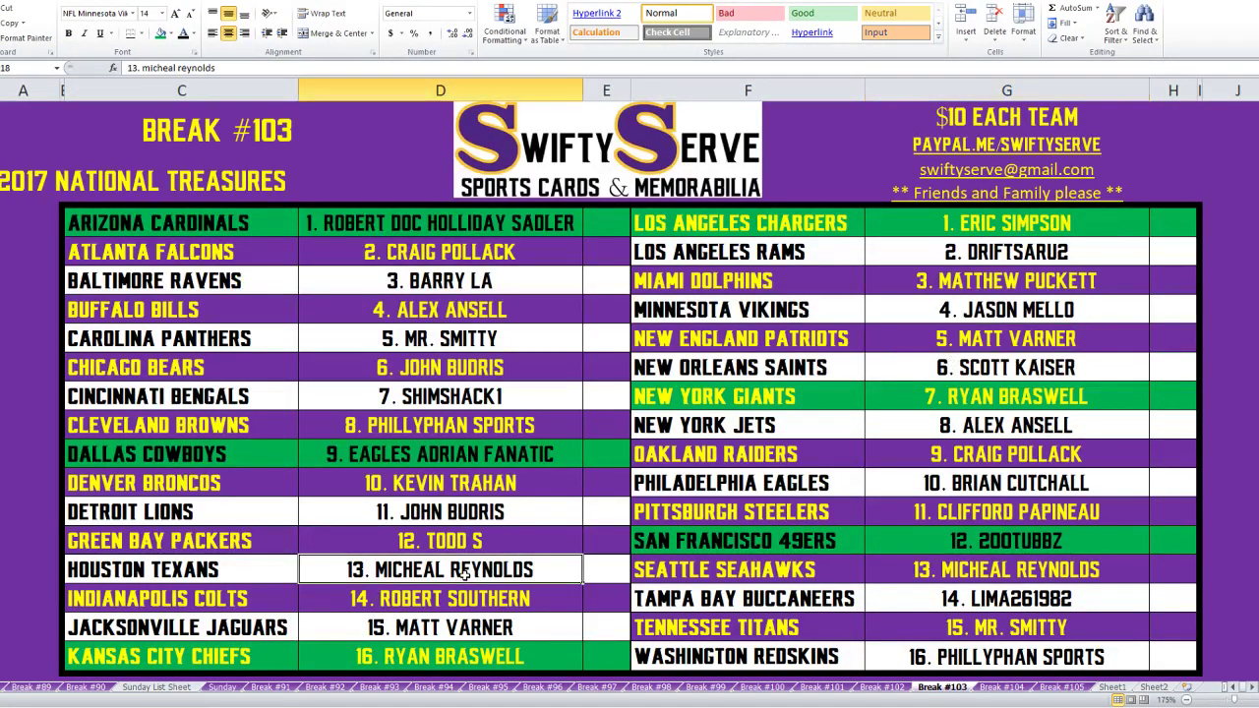
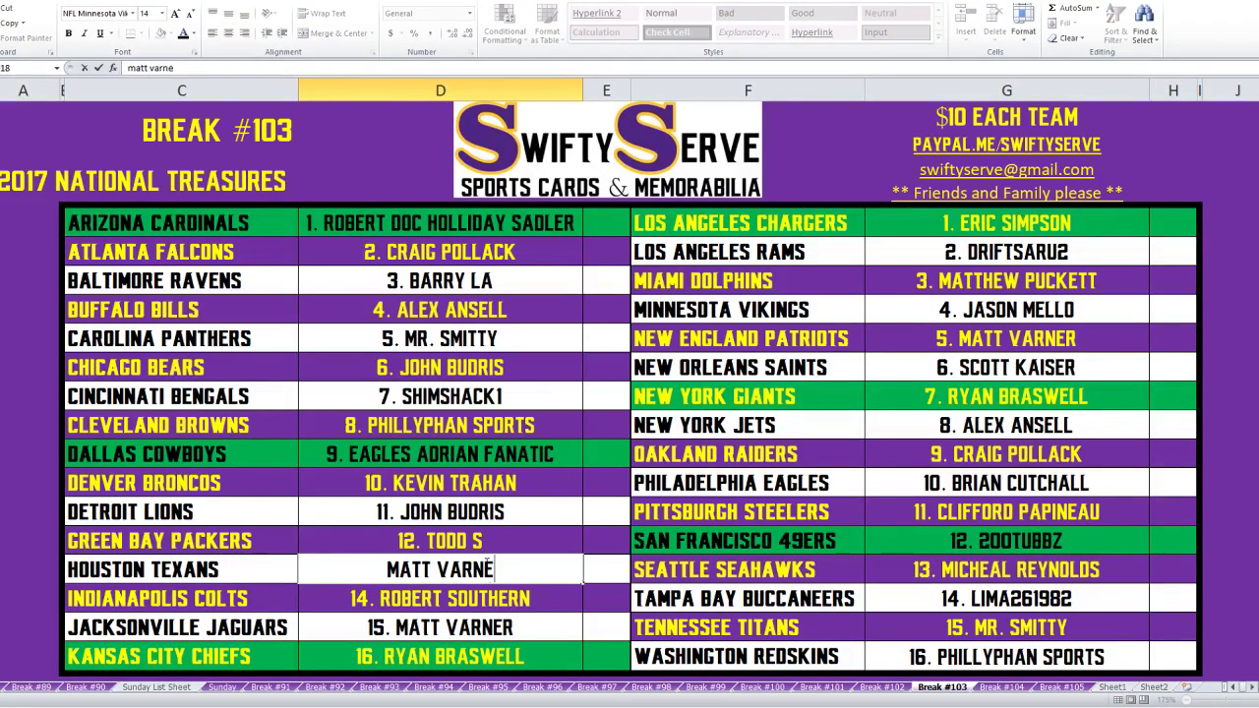
click(981, 339)
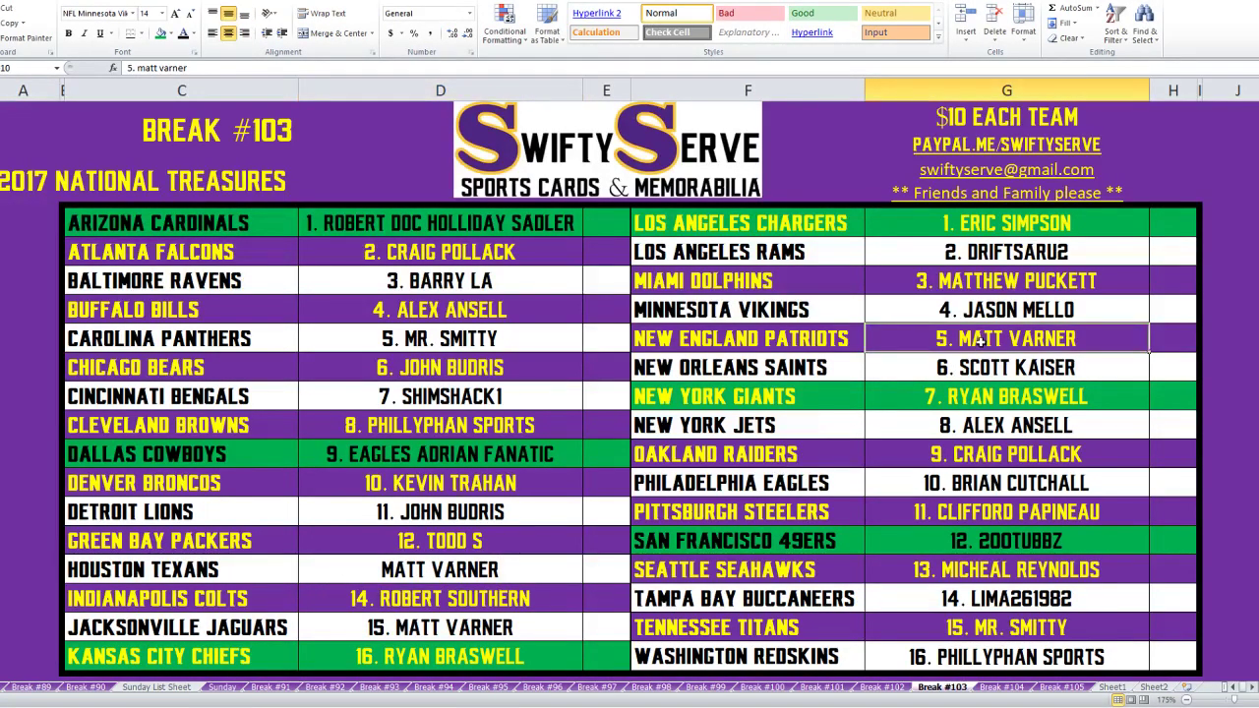
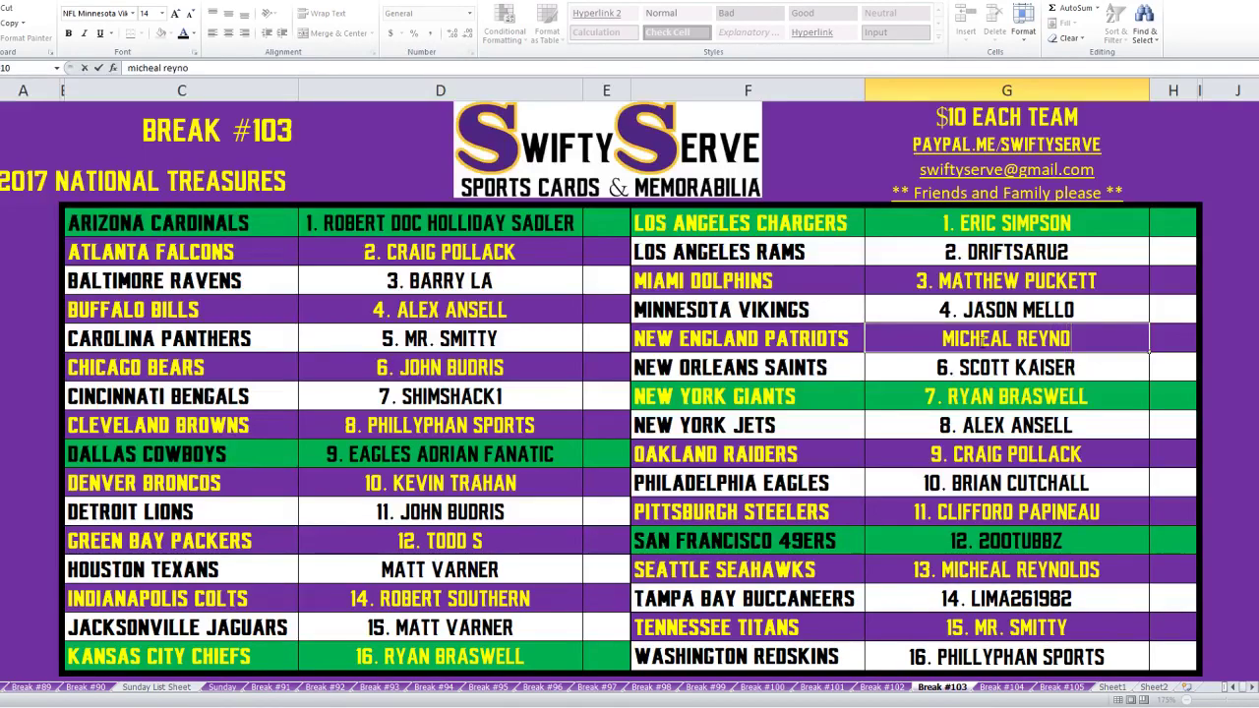
key(Return)
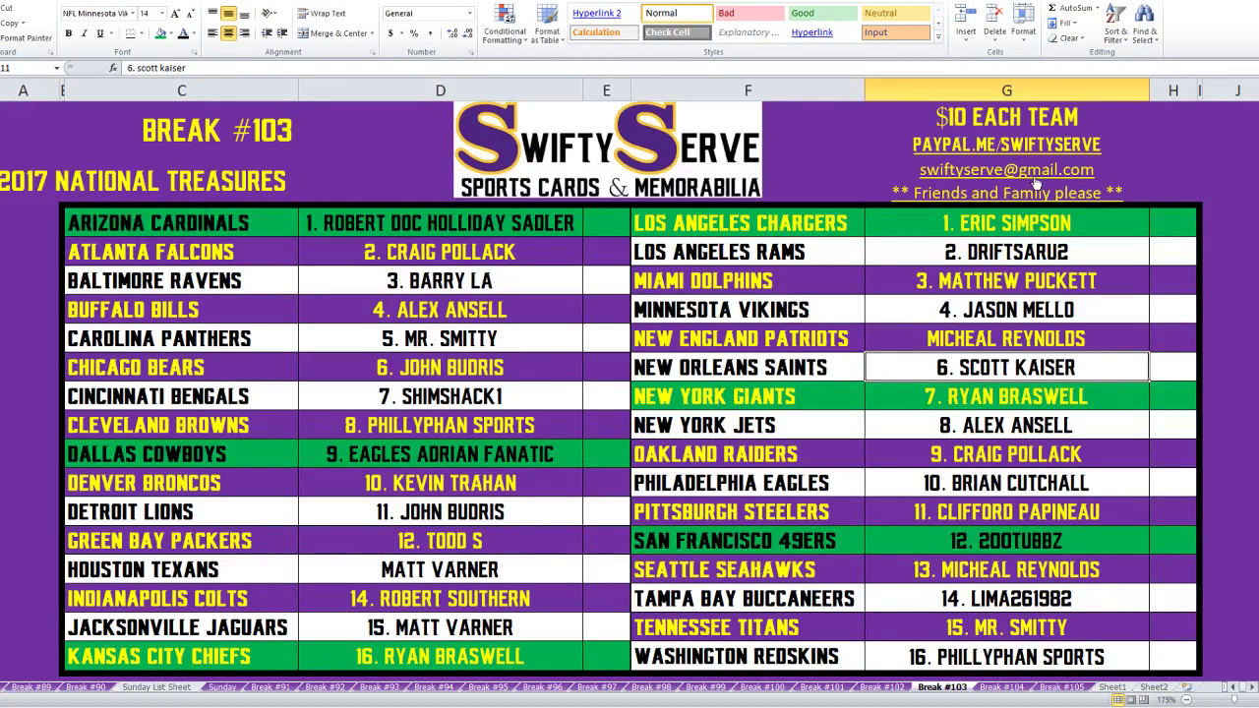
Enter new buyer names in the Philadelphia Eagles and Washington Redskins buyer cells.
click(1042, 657)
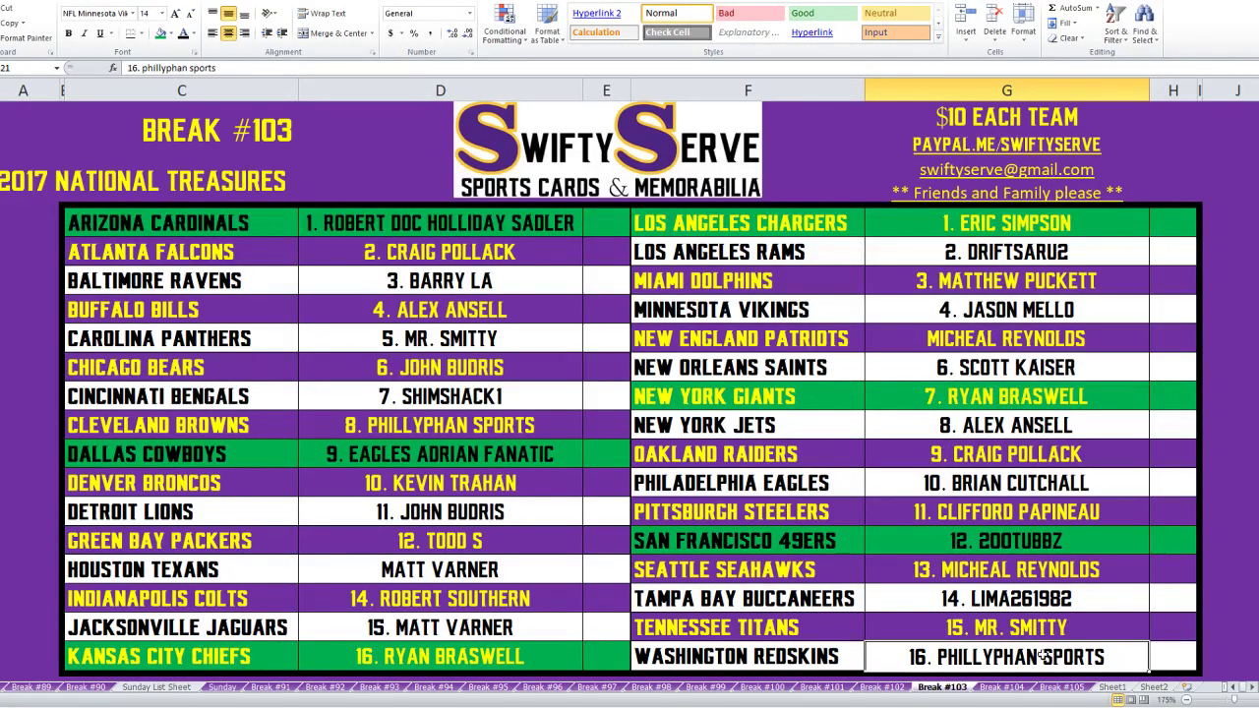
click(1057, 482)
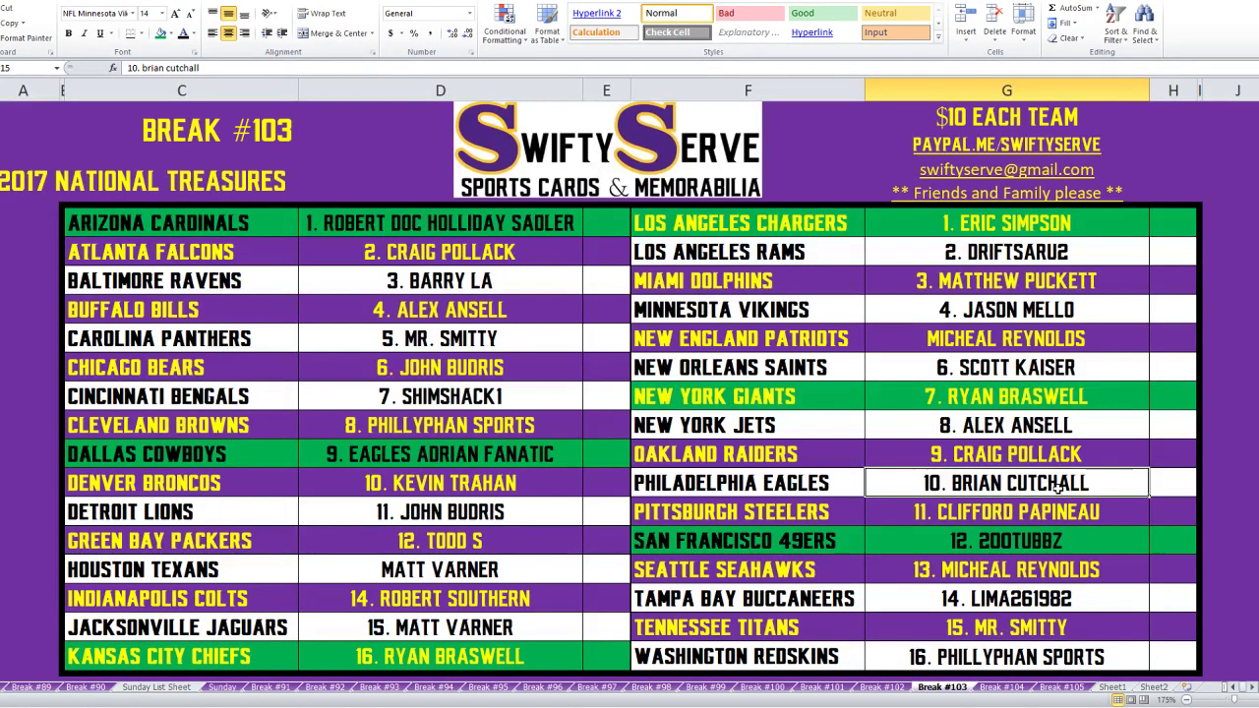
text(ph)
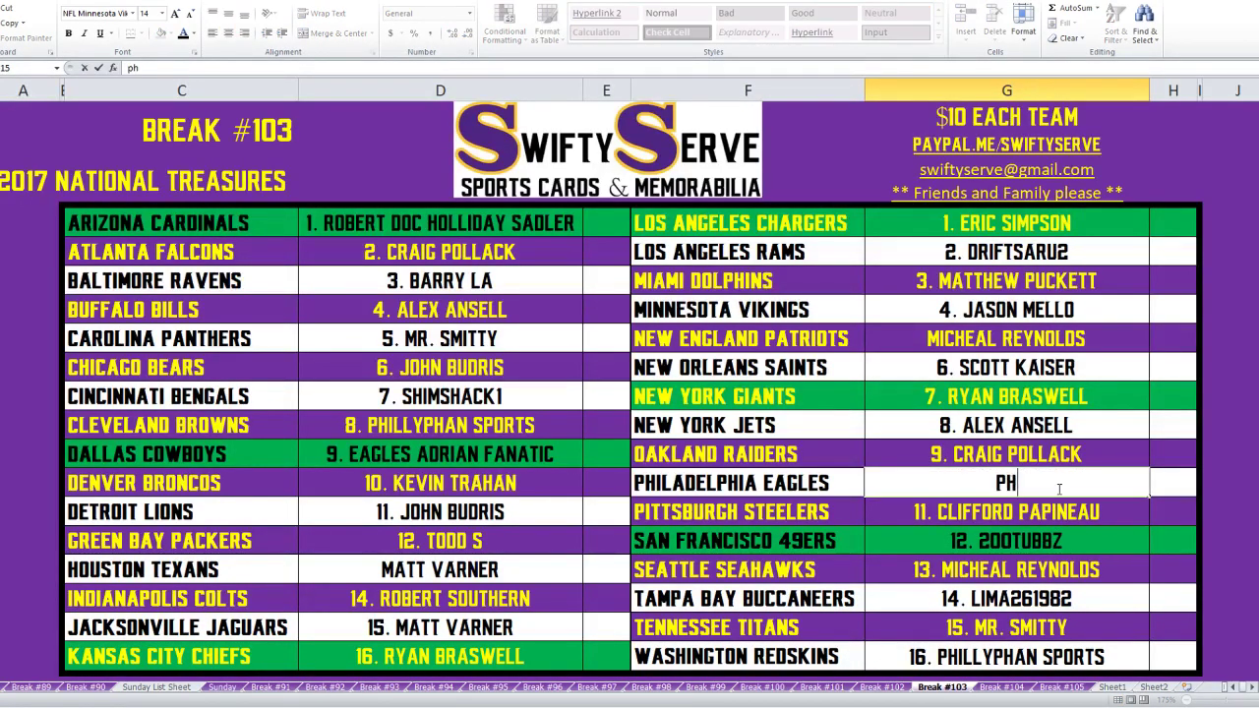
text(illyphan sports)
key(Return)
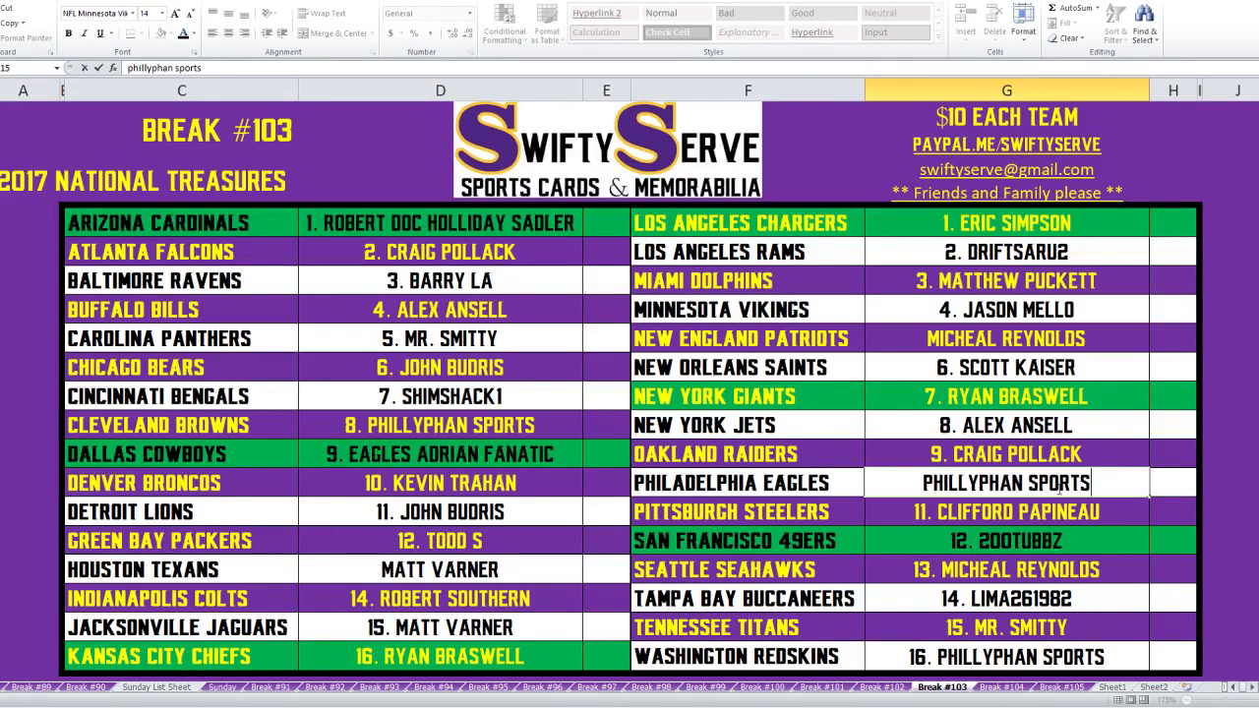
key(Down)
key(Down)
key(Down)
key(Down)
key(Down)
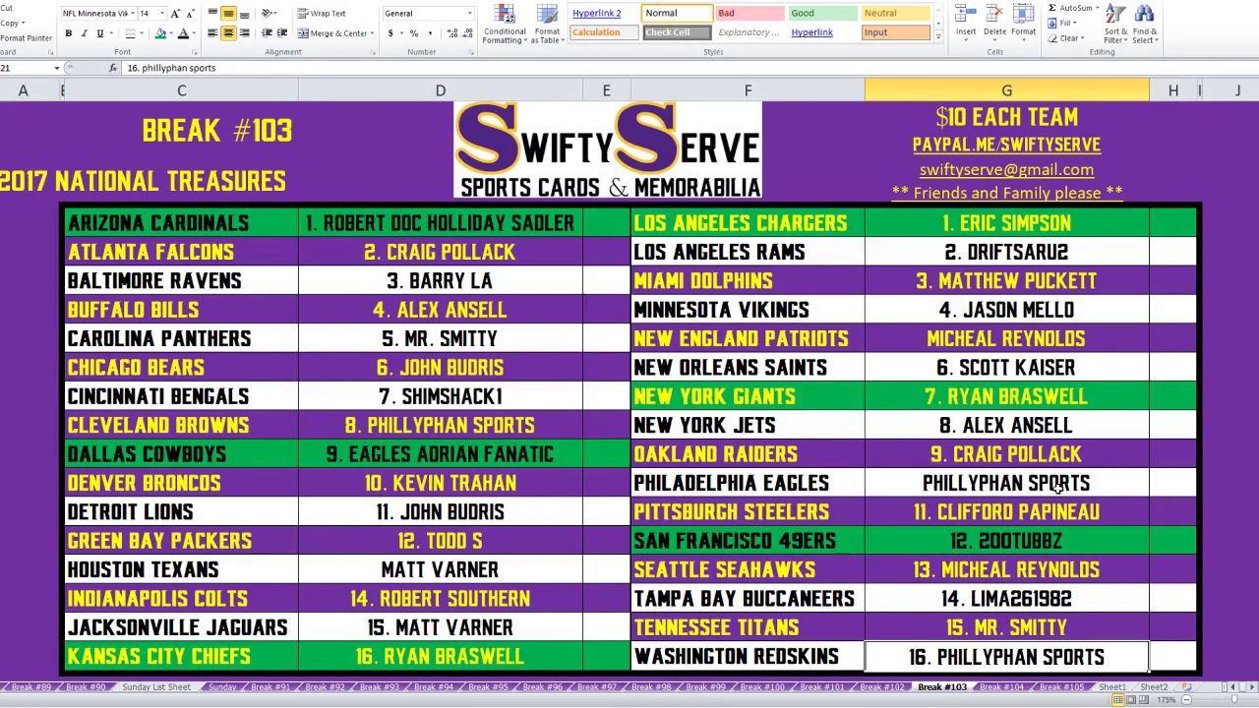
key(Return)
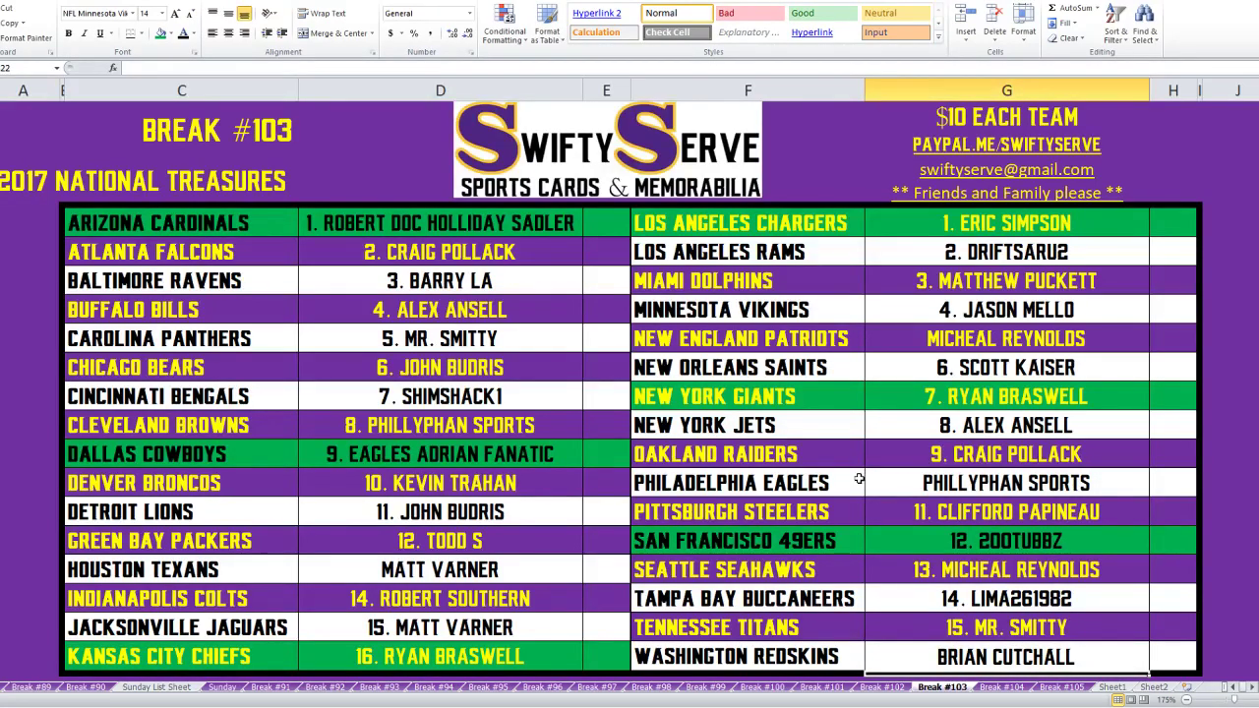
Fill the Eagles, Redskins, Texans and Jaguars rows green.
drag(838, 484, 1179, 485)
ctrl+drag(828, 657, 1170, 657)
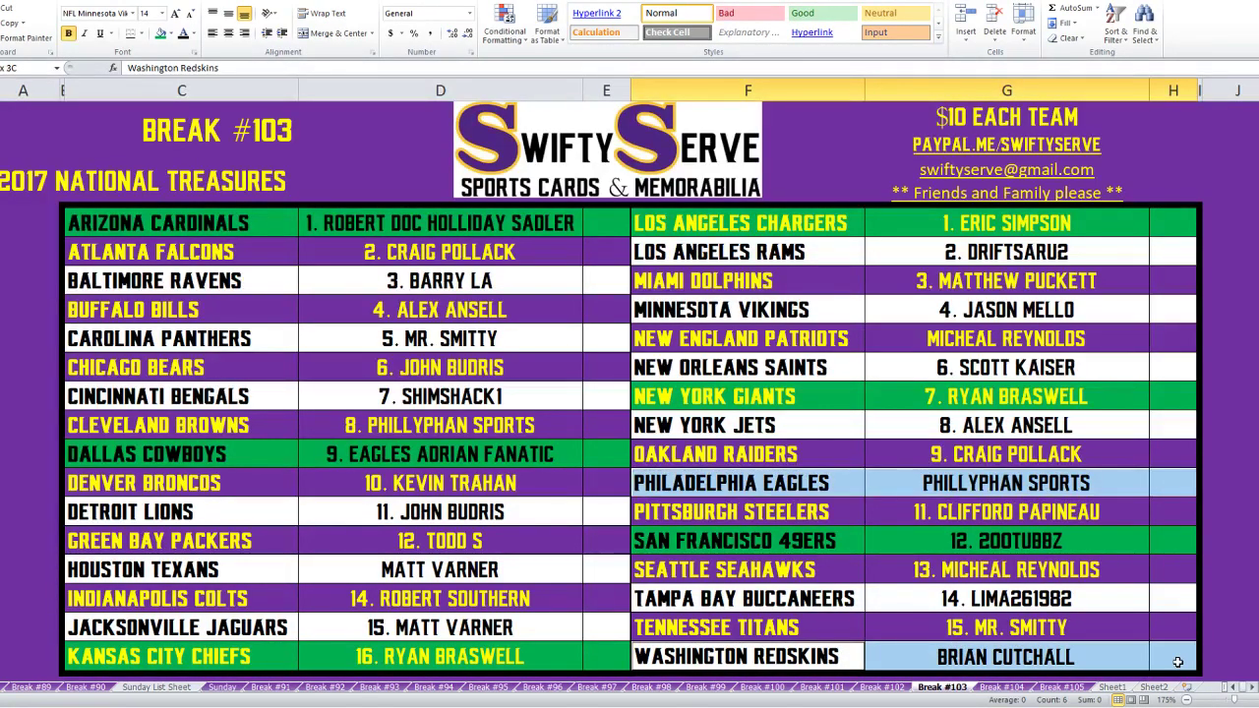
click(160, 33)
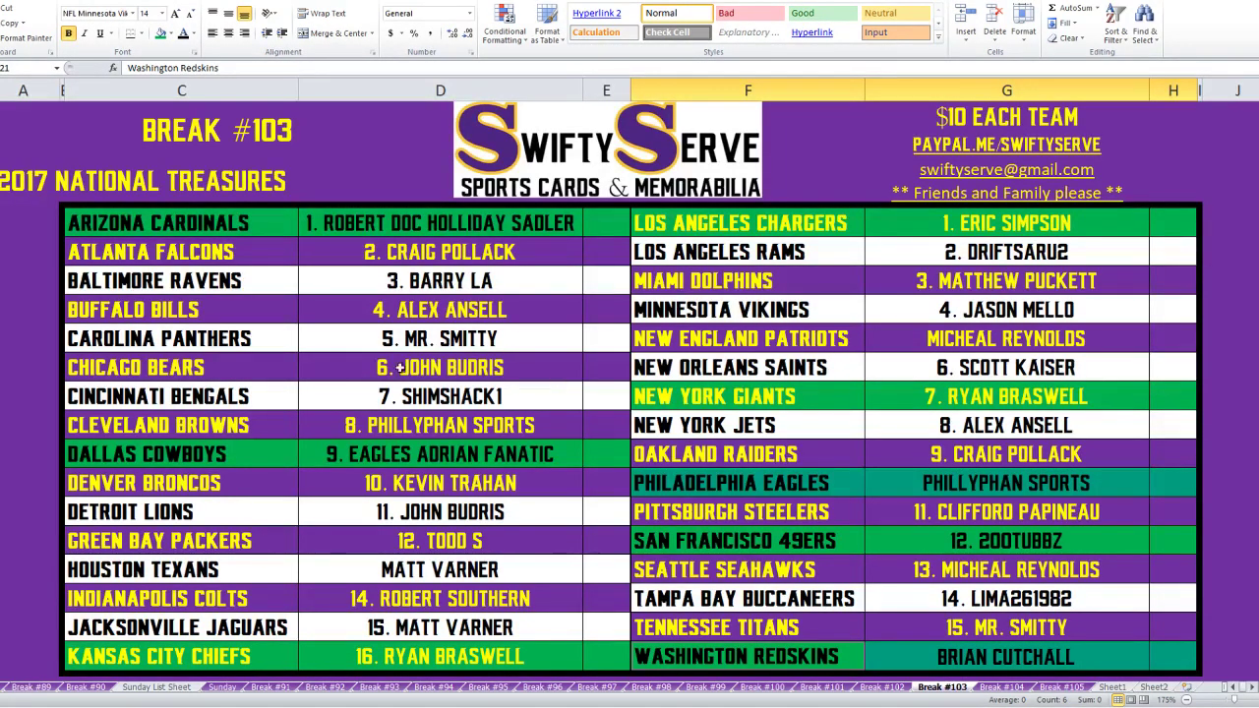
click(335, 570)
drag(260, 569, 605, 574)
drag(531, 629, 606, 629)
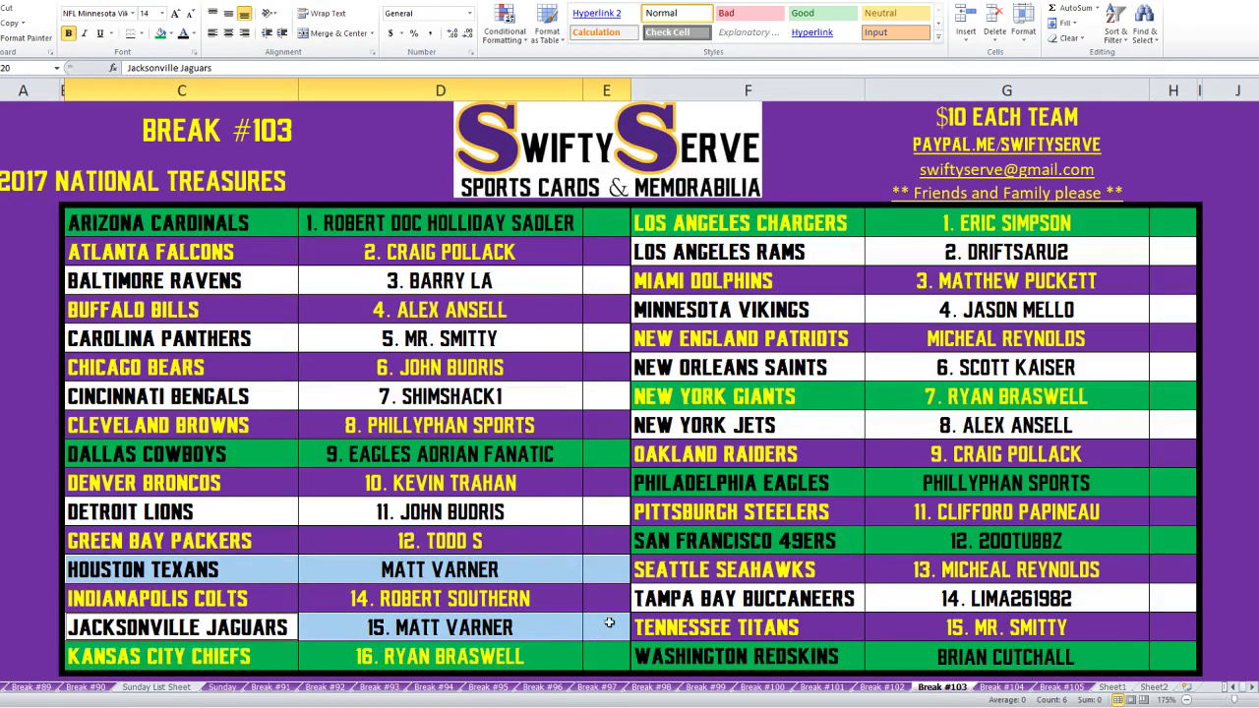
click(161, 32)
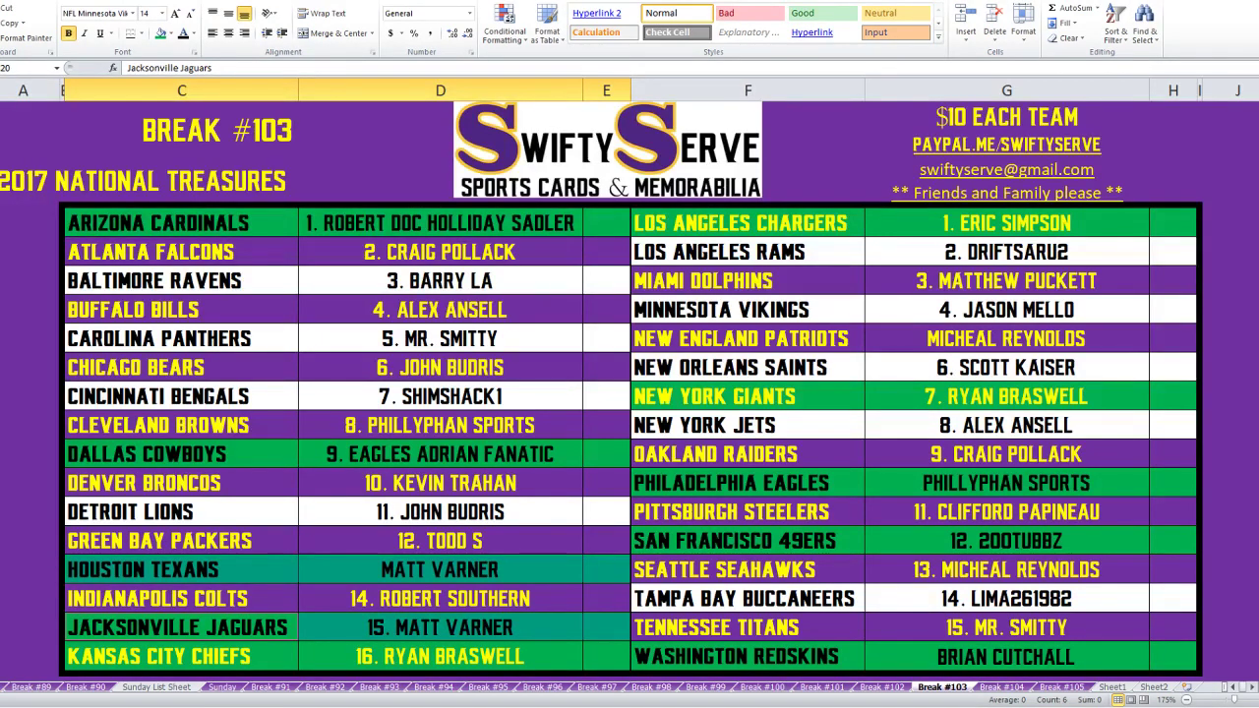
Fill the Broncos, Vikings, Saints and Patriots rows green together.
click(749, 364)
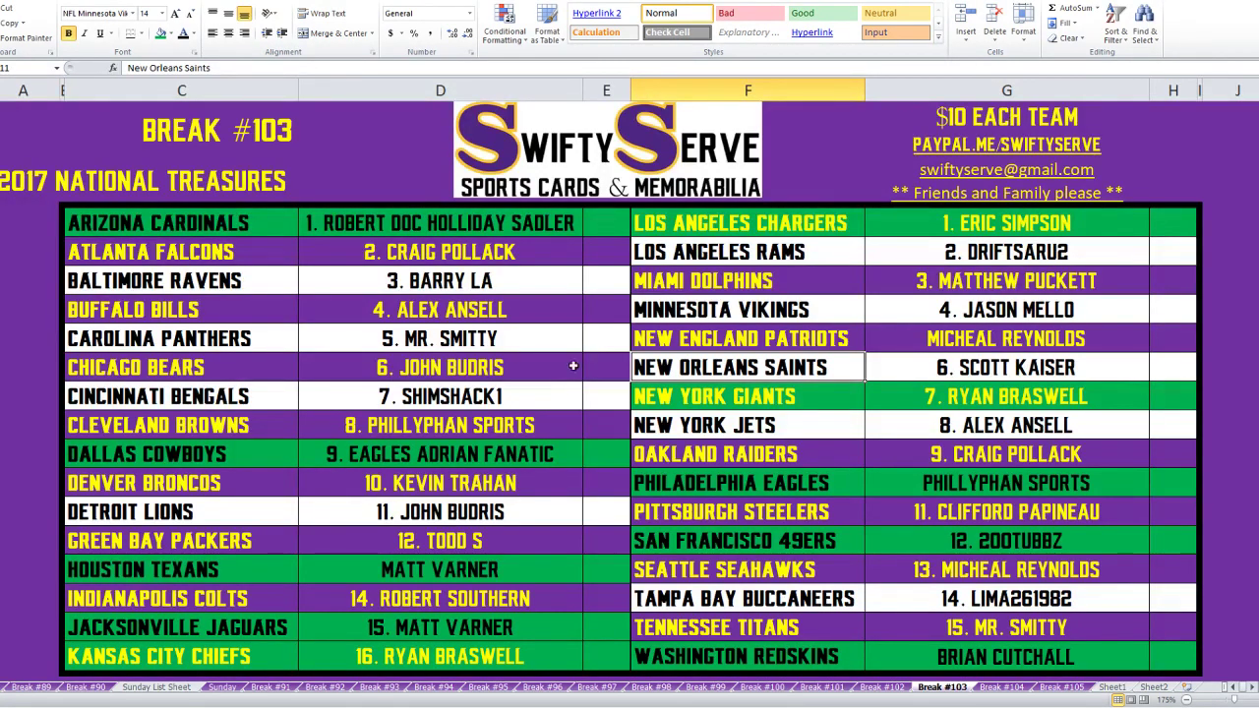
drag(147, 483, 608, 484)
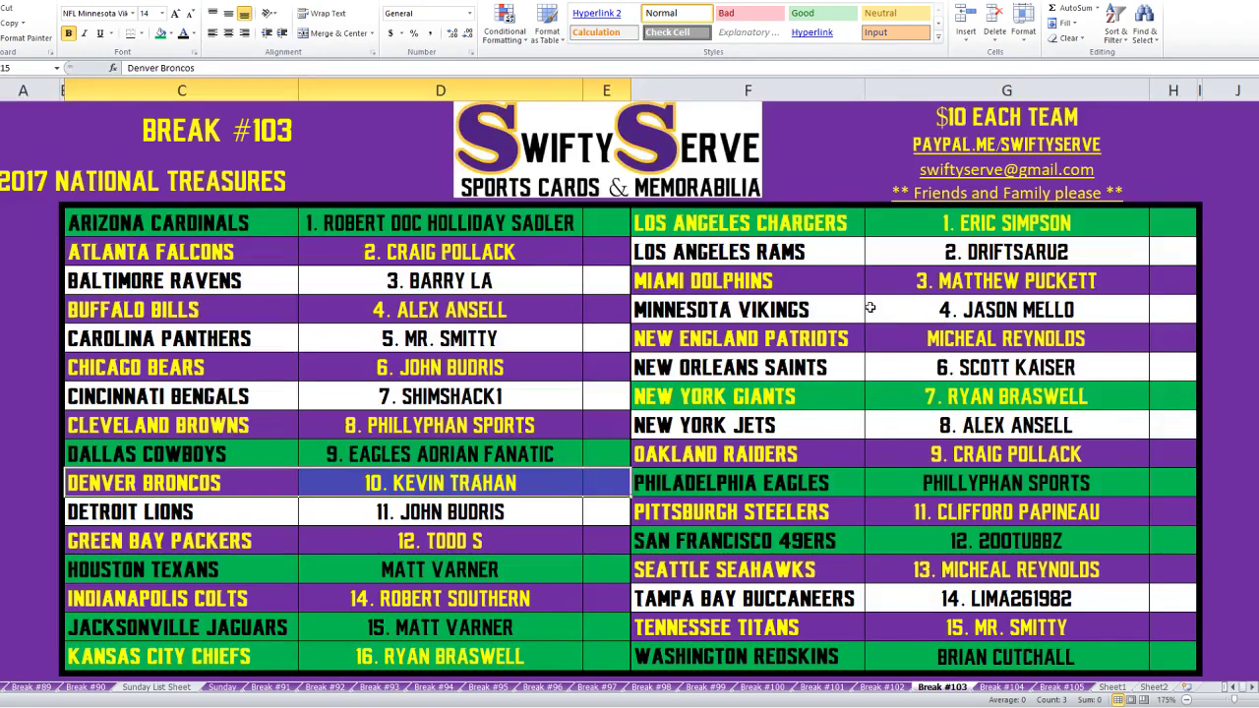
drag(852, 307, 1160, 306)
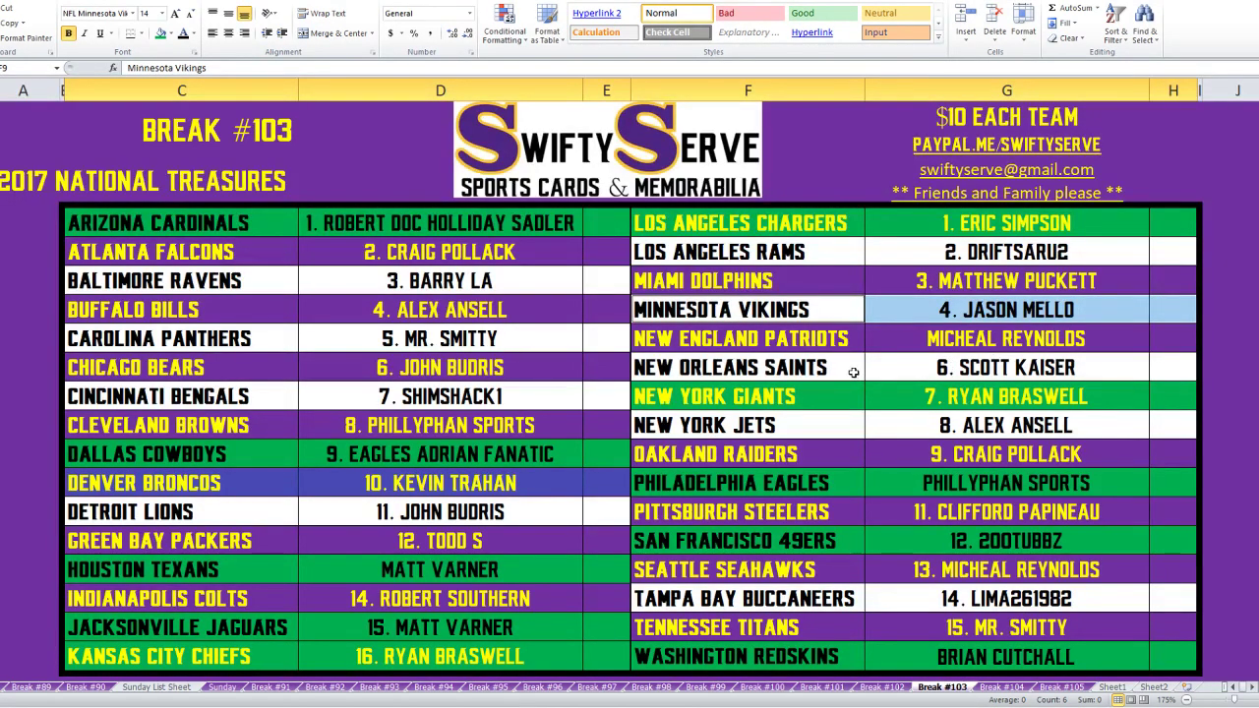
drag(861, 374, 1165, 368)
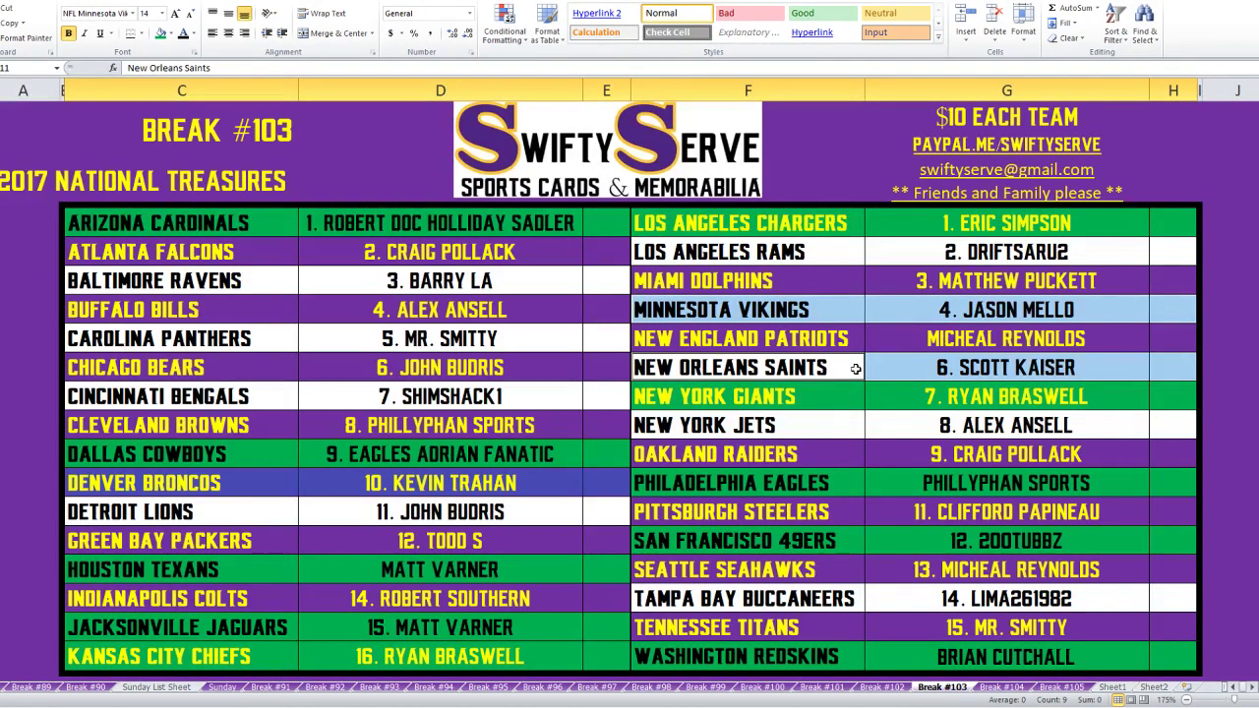
drag(844, 337, 1161, 340)
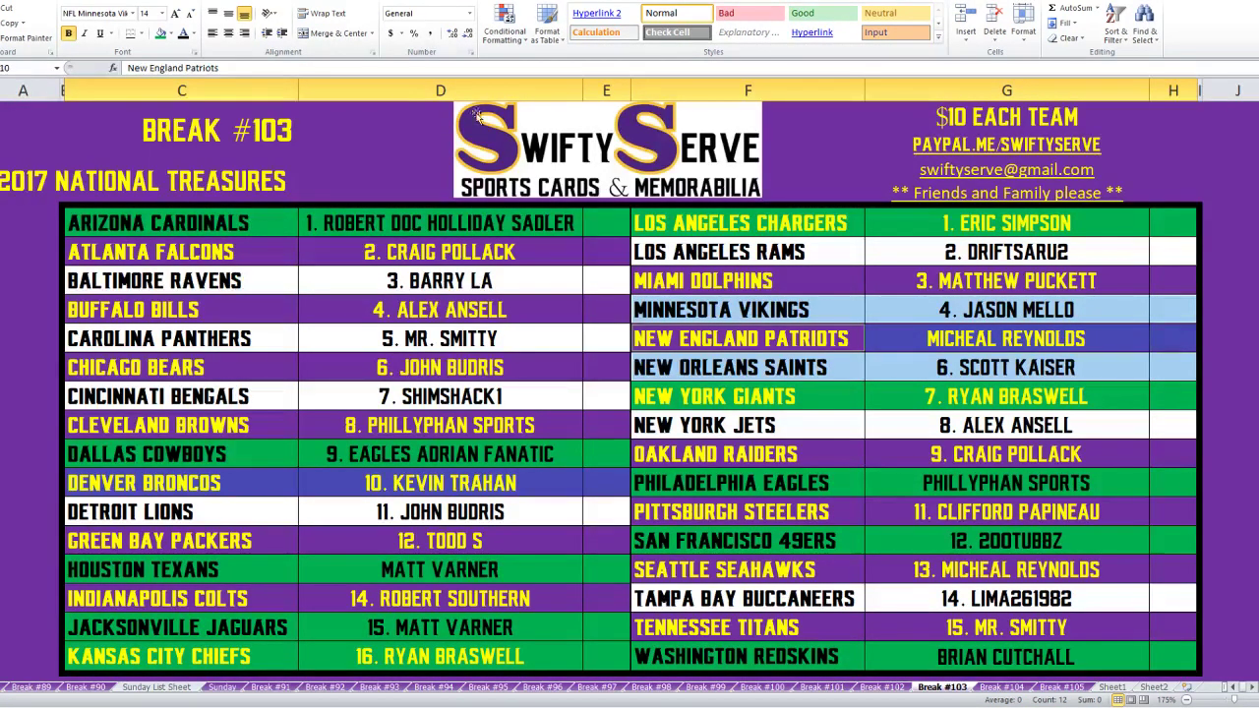
click(161, 33)
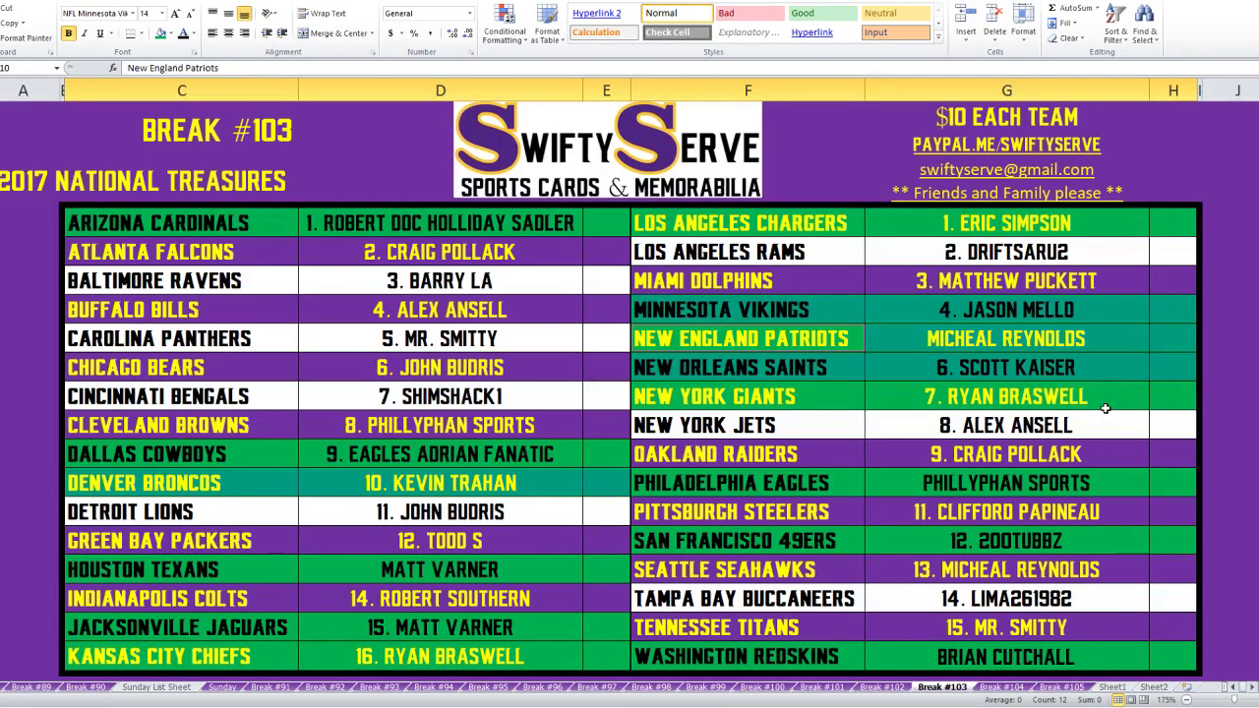
Fill the Green Bay Packers, Indianapolis Colts and Pittsburgh Steelers rows green.
click(384, 540)
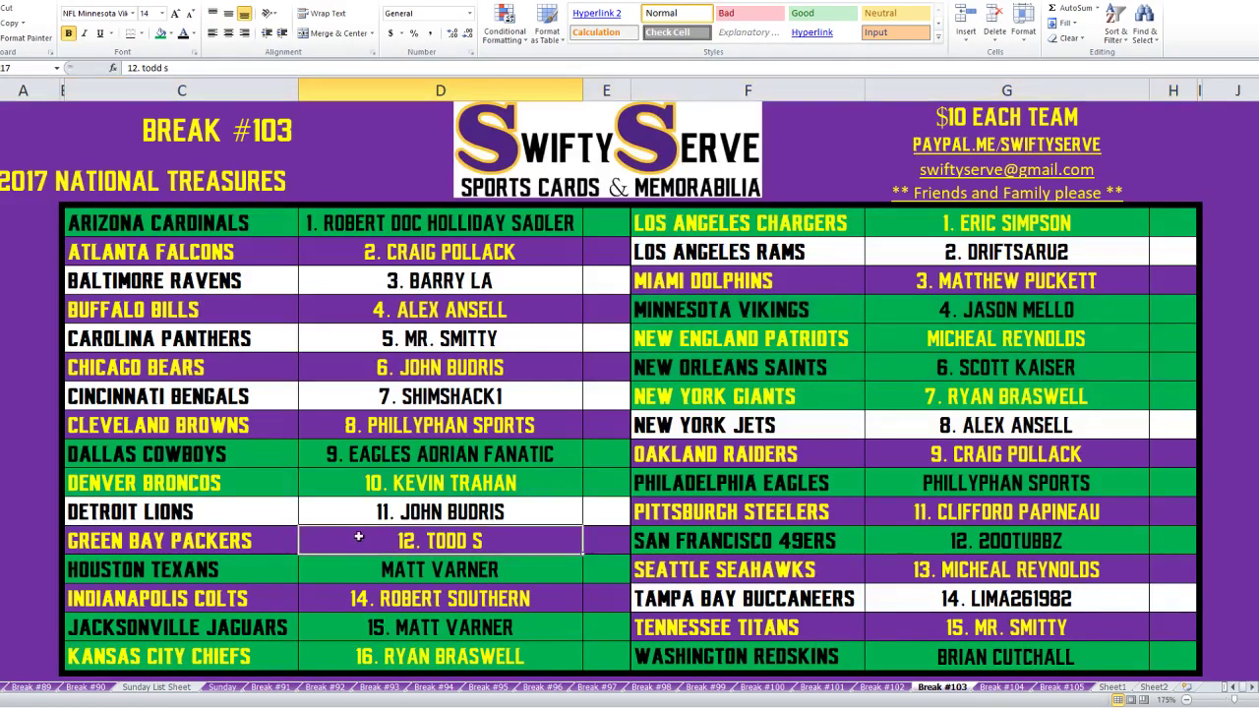
drag(177, 540, 599, 540)
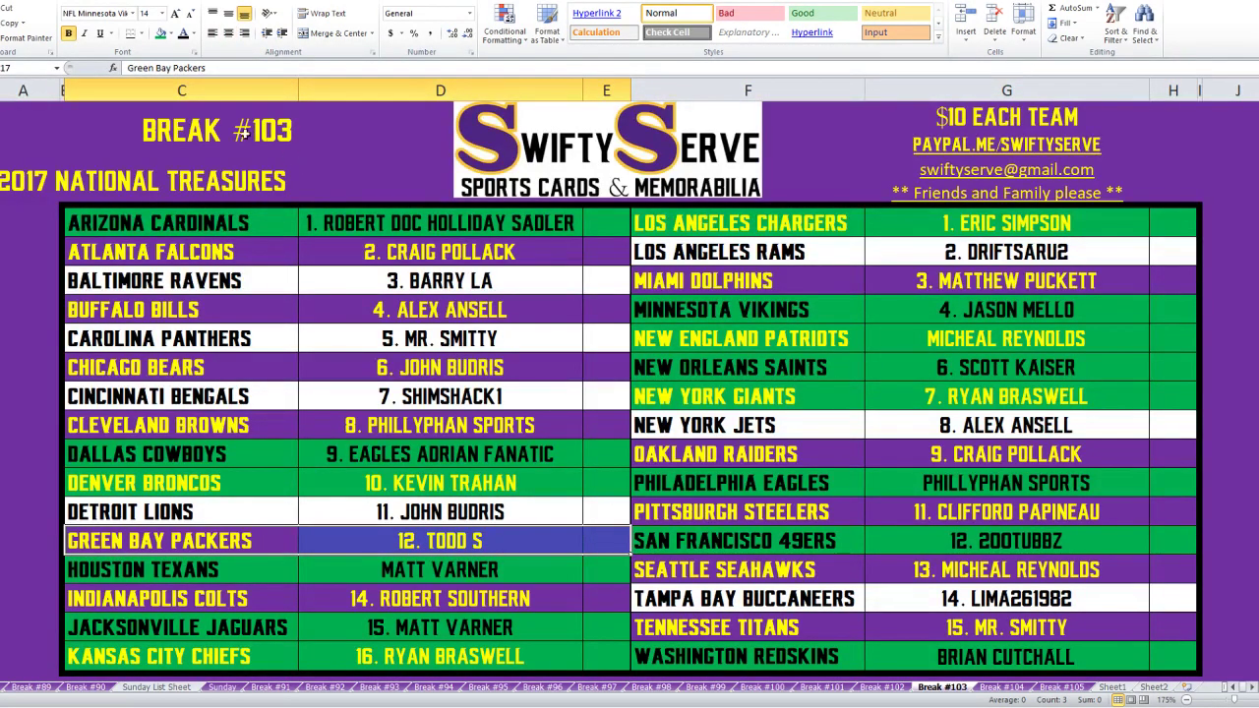
click(159, 33)
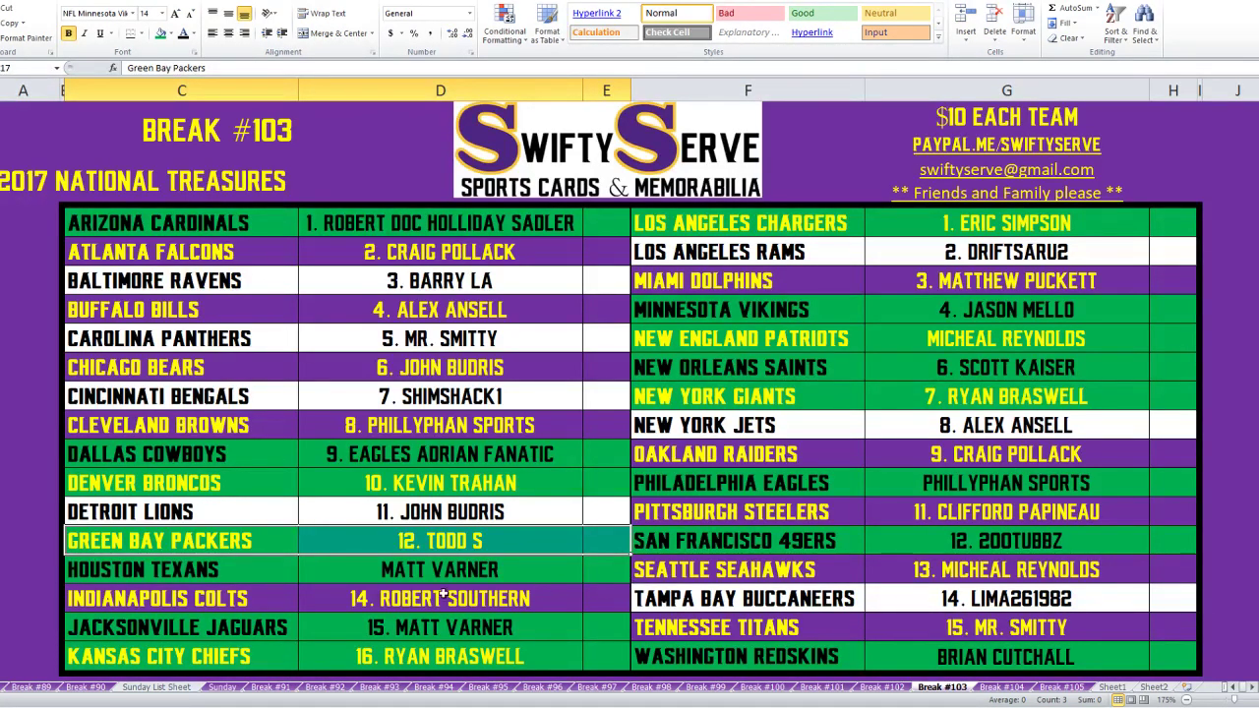
drag(283, 596, 590, 597)
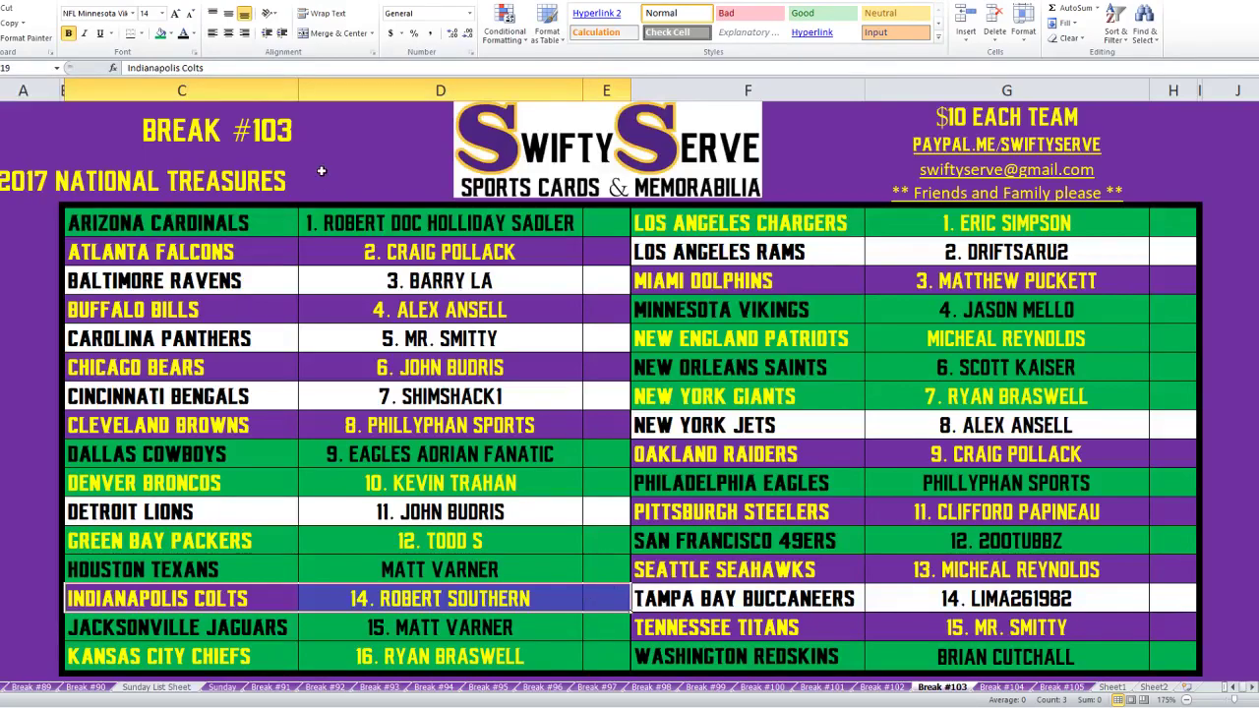
click(161, 35)
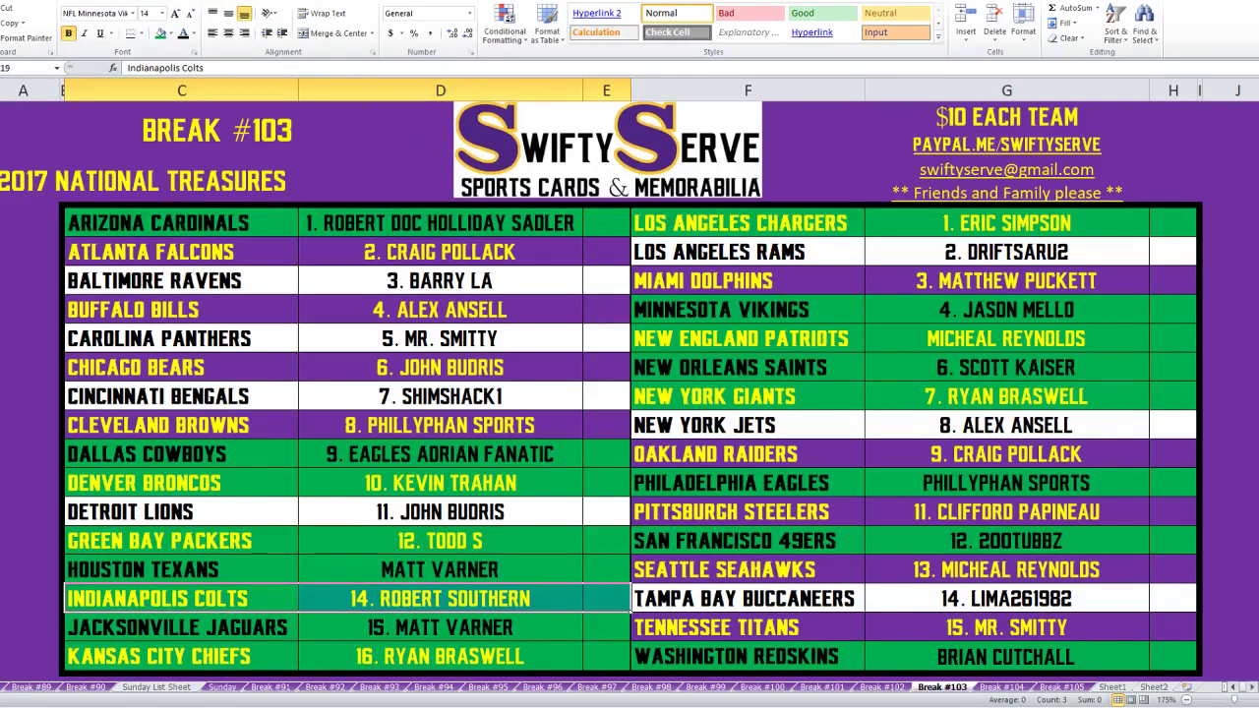
click(801, 529)
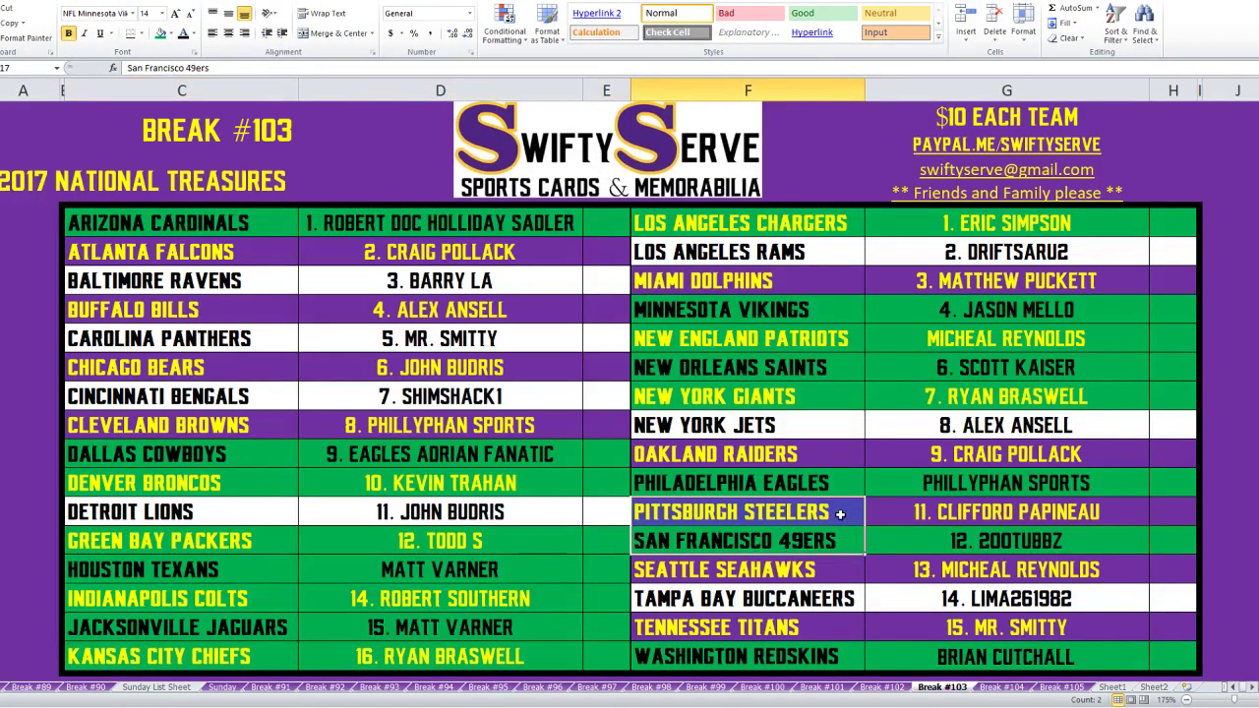
drag(844, 514, 1165, 509)
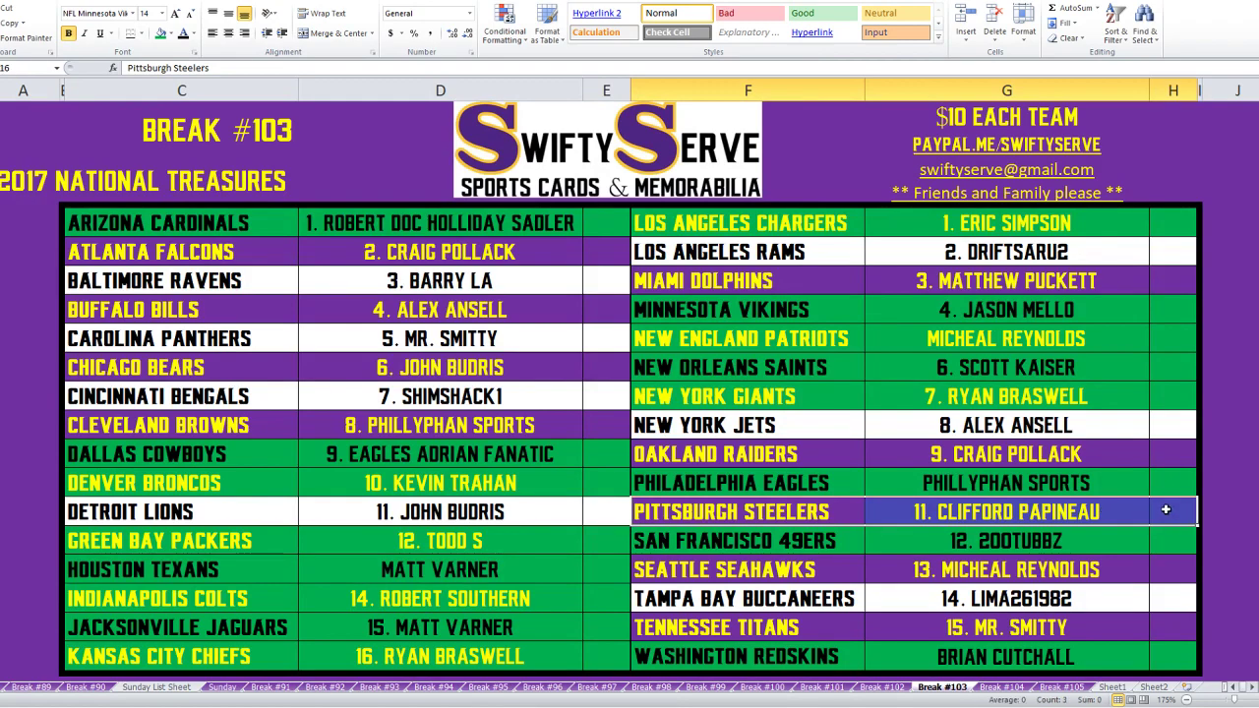
click(161, 35)
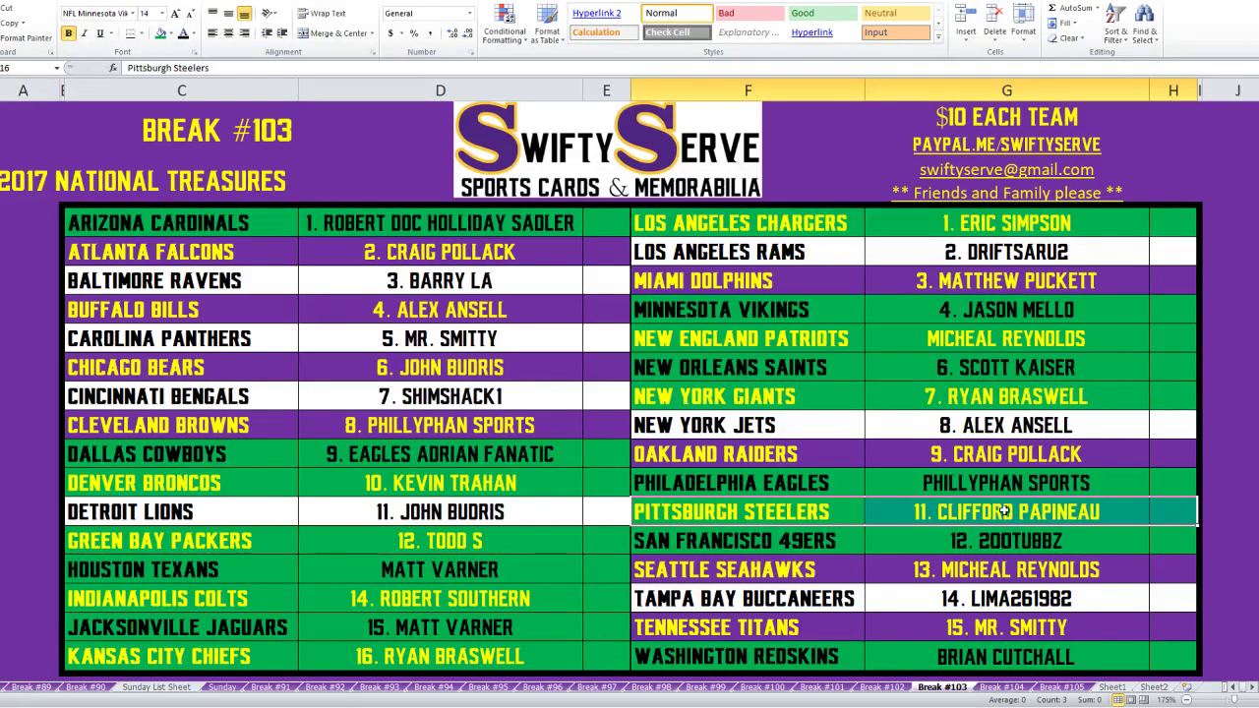
click(1013, 482)
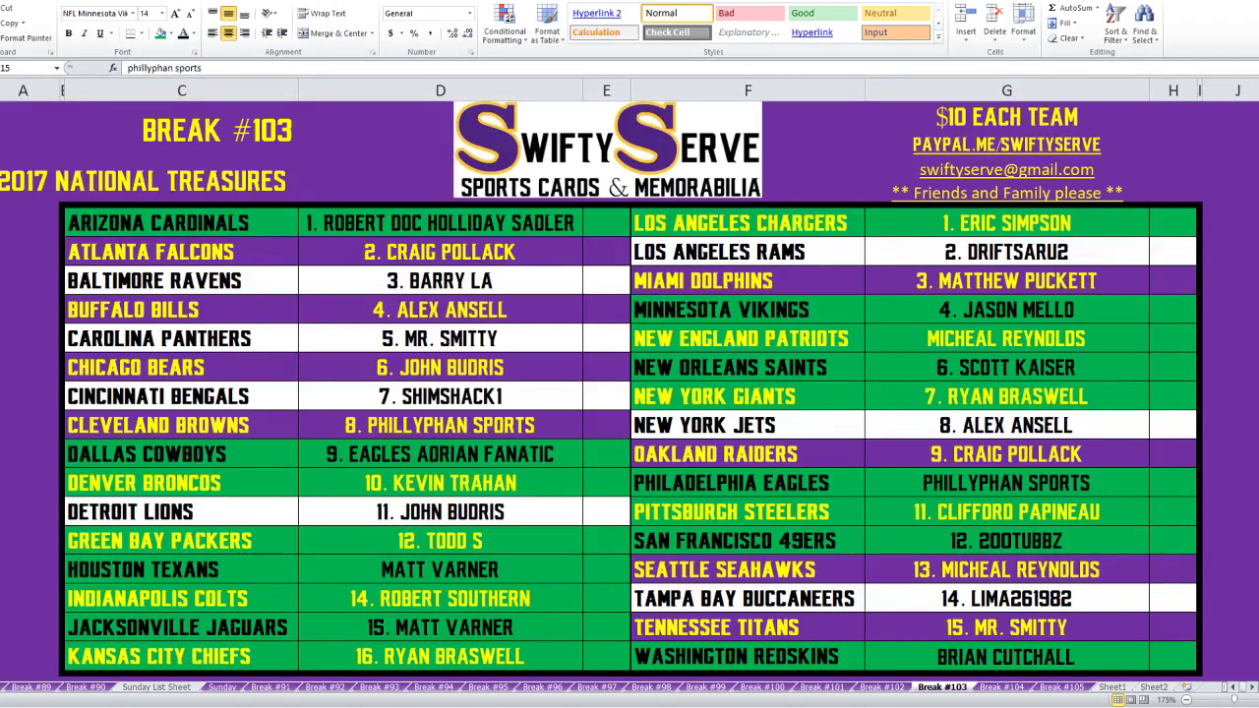
Give the whole team and buyer table range a green fill with black font.
drag(281, 228, 1155, 661)
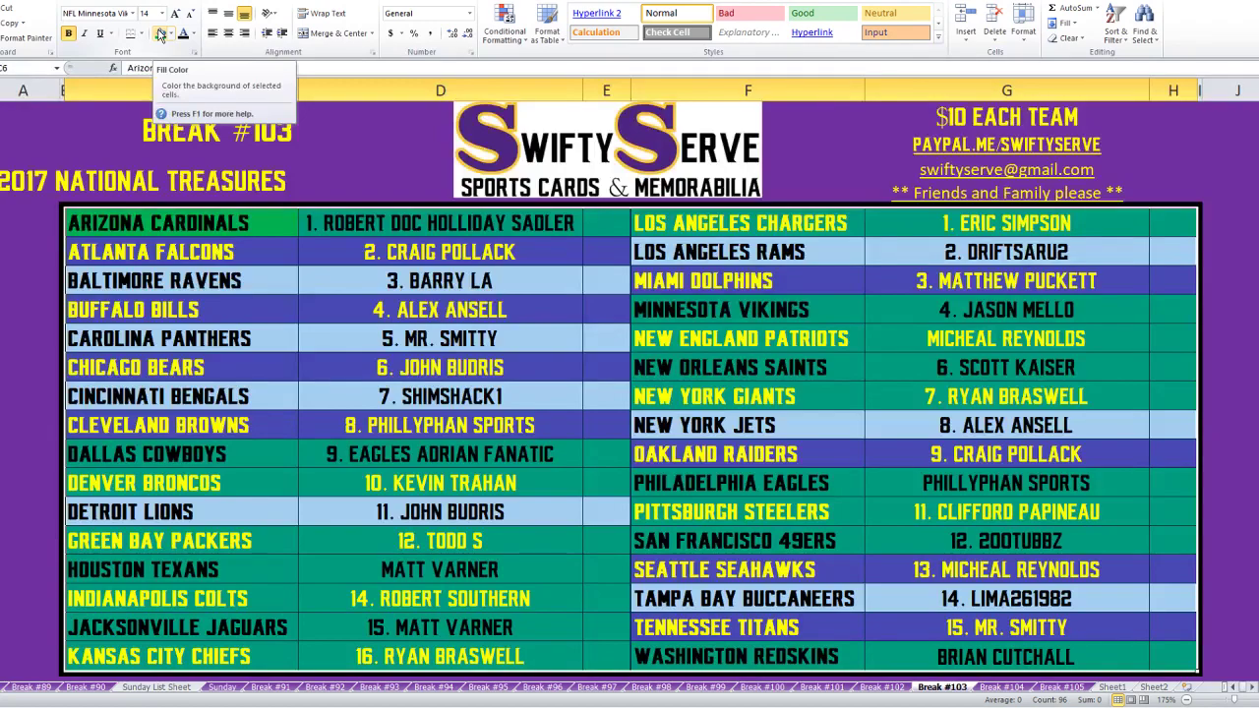
click(160, 34)
click(183, 34)
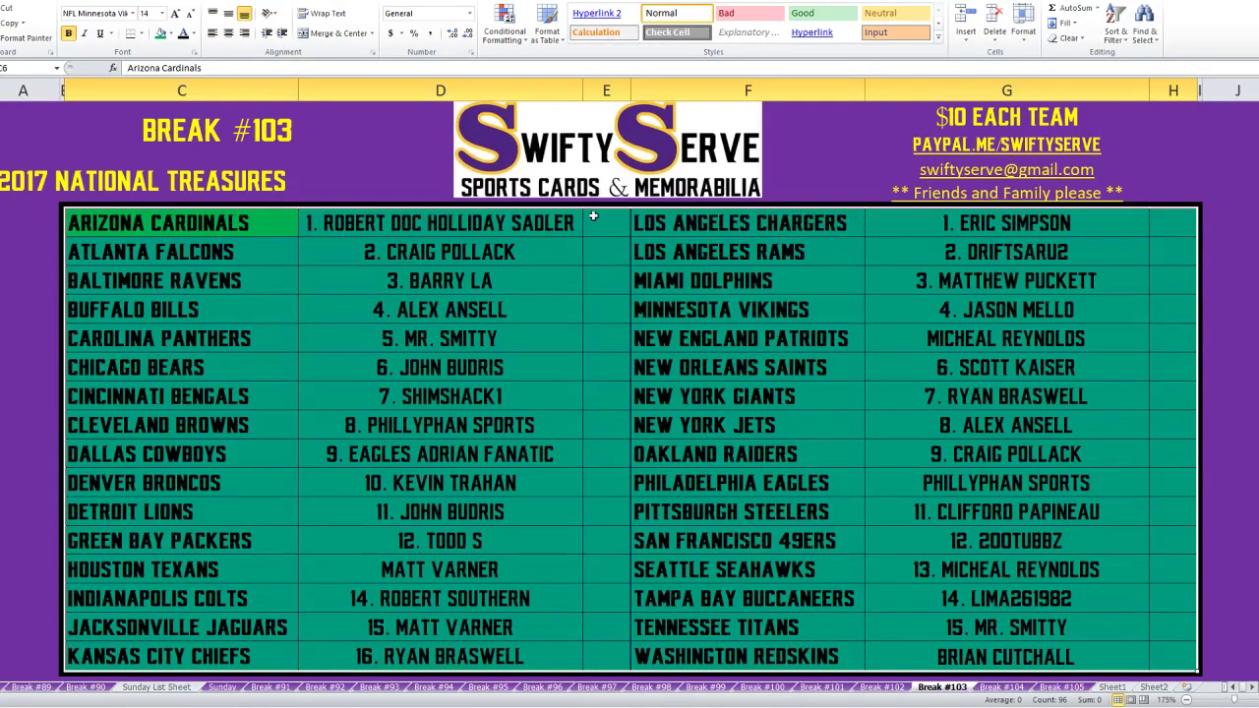
click(522, 168)
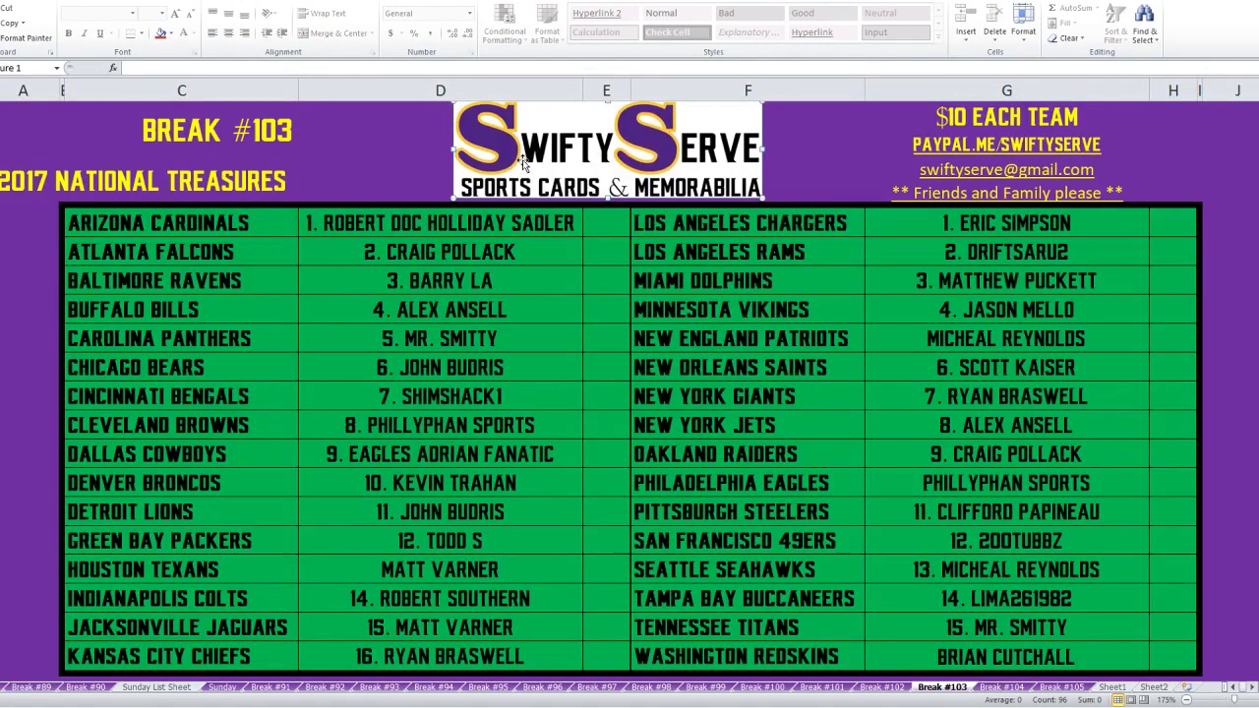